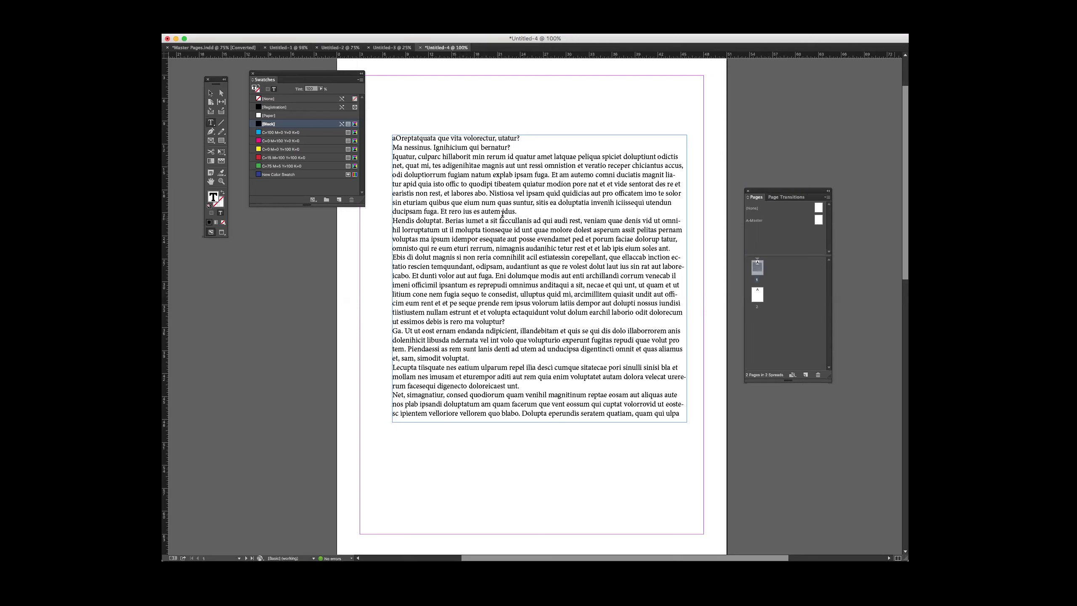
- Shift the text frame slightly to the left on the page
left_click_drag(521, 210, 526, 213)
left_click(213, 95)
left_click_drag(407, 165, 403, 165)
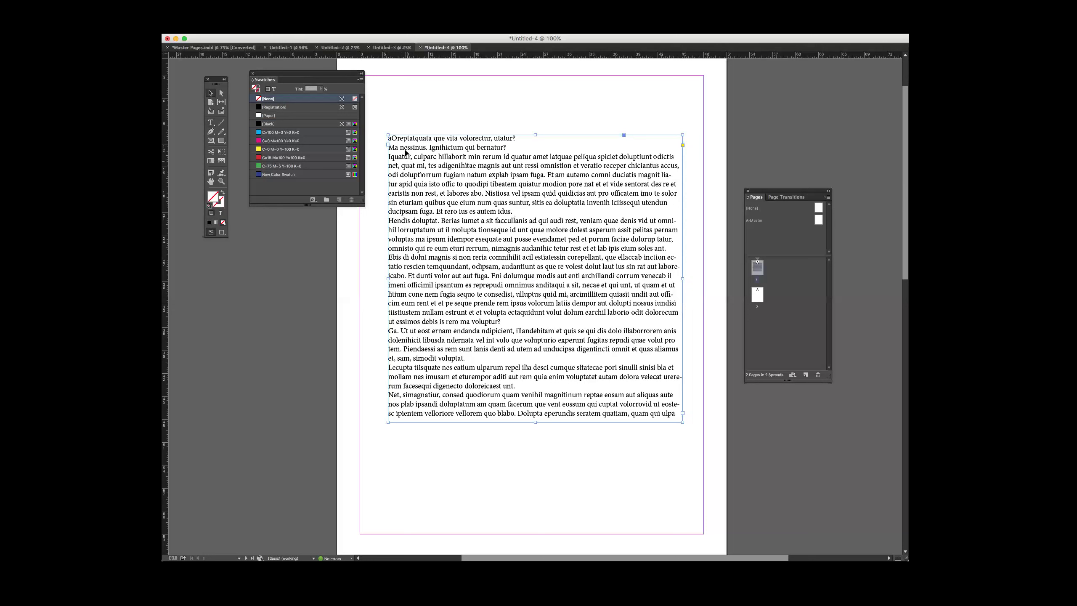
- Replace the first line of the placeholder text with "Headline", kept on its own line
double_click(402, 148)
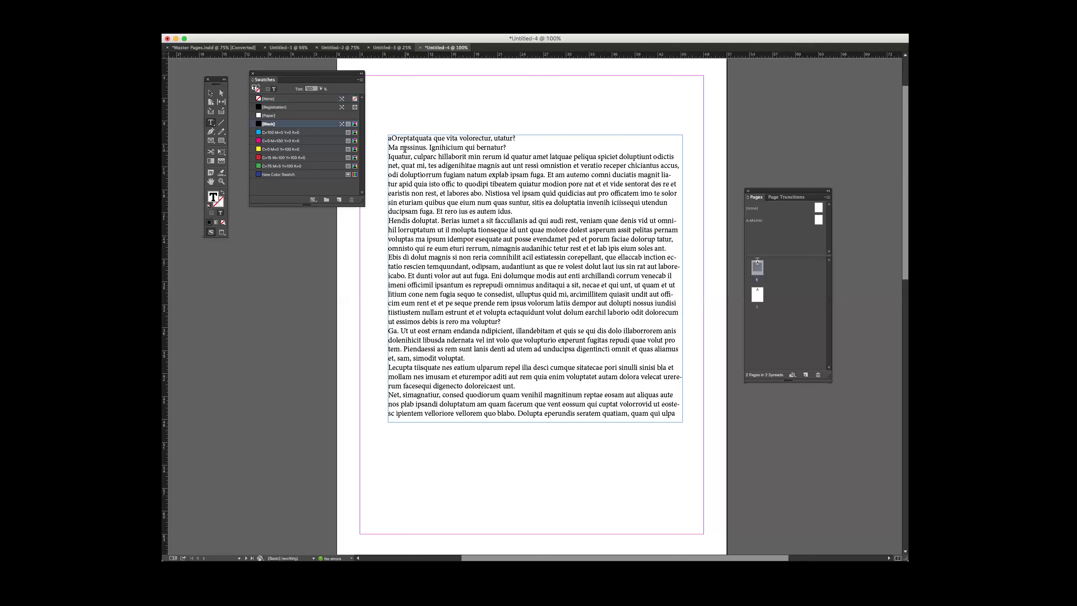
triple_click(418, 138)
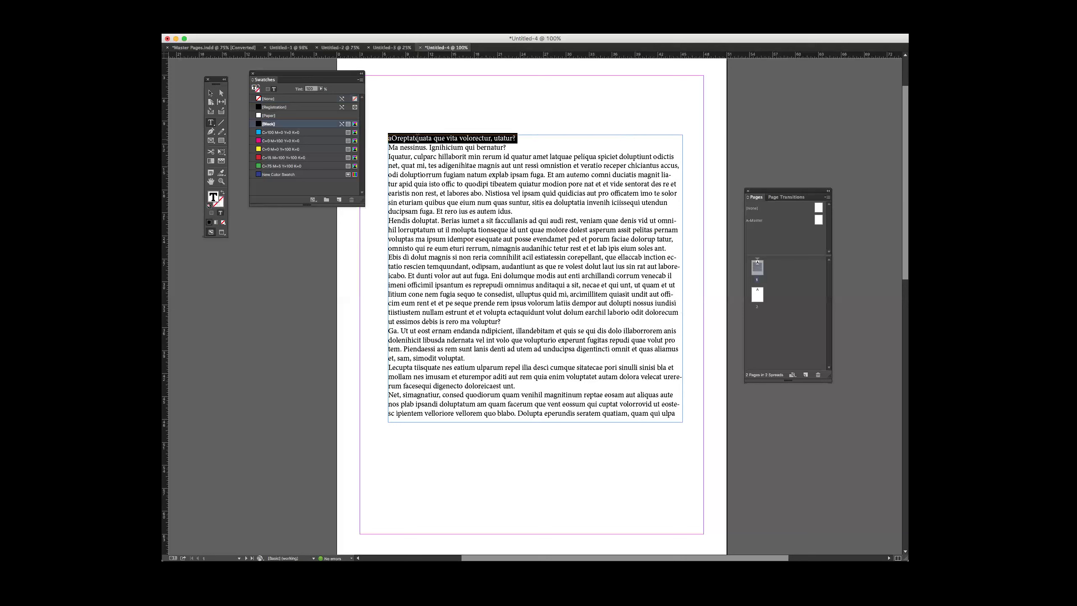
type("HeadlineMa nessinus. Ignihicium qui bernatur?")
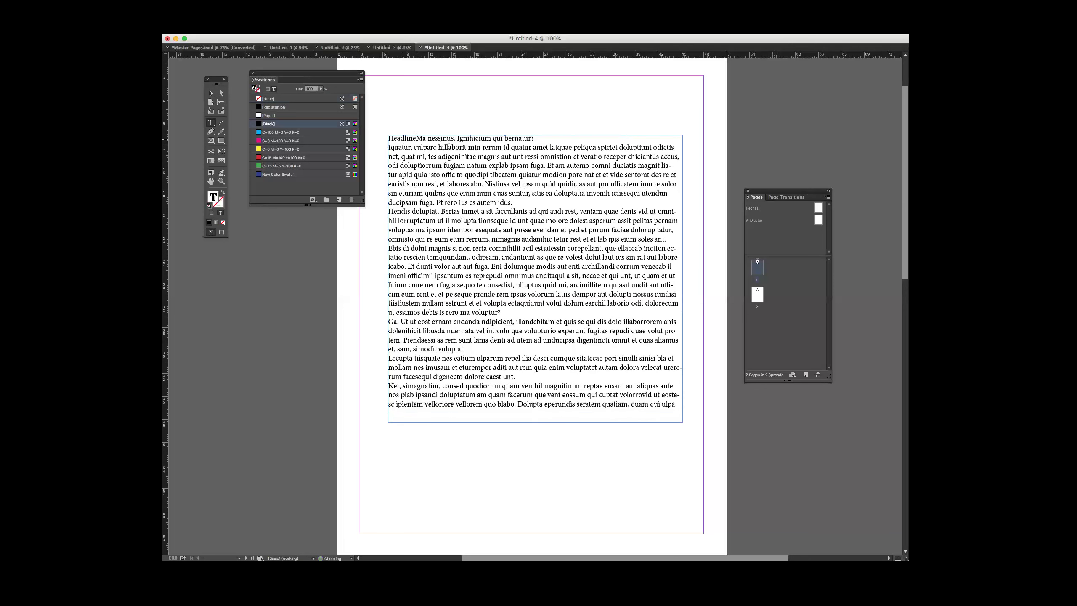
key("Return")
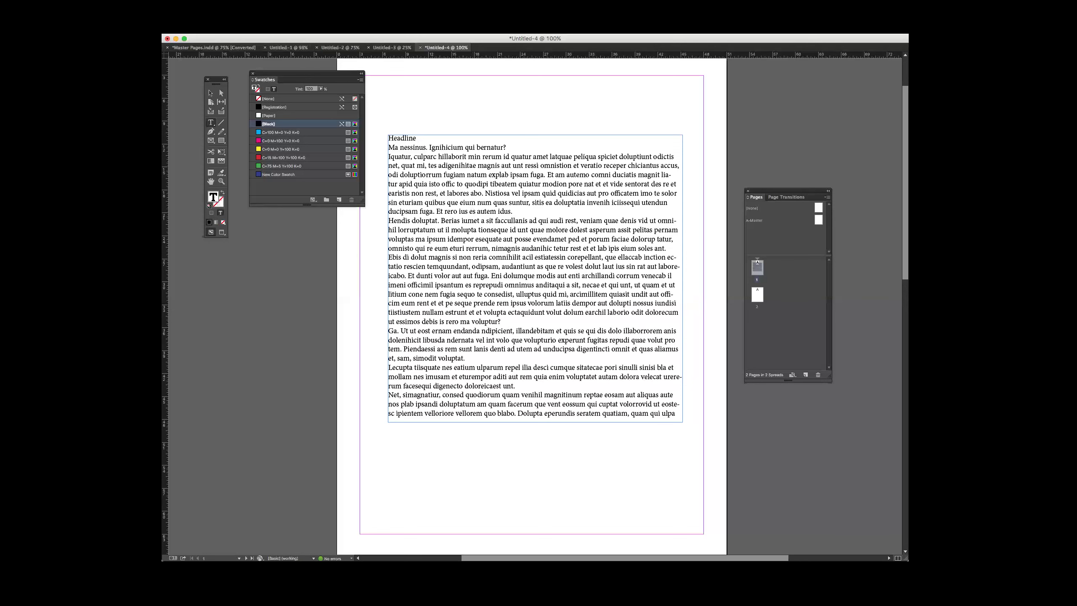
left_click(277, 26)
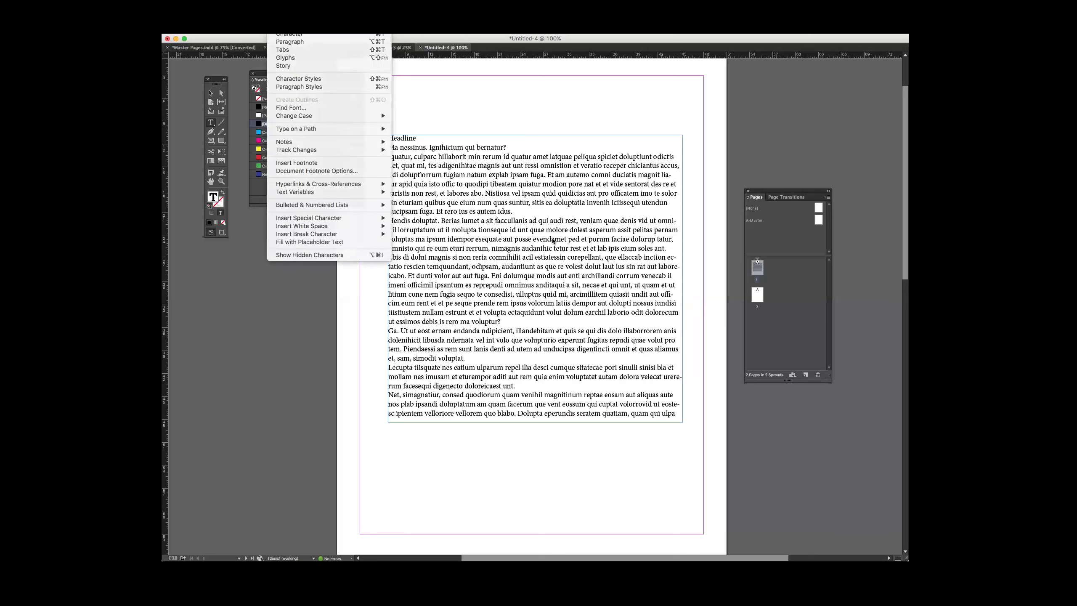
left_click(510, 240)
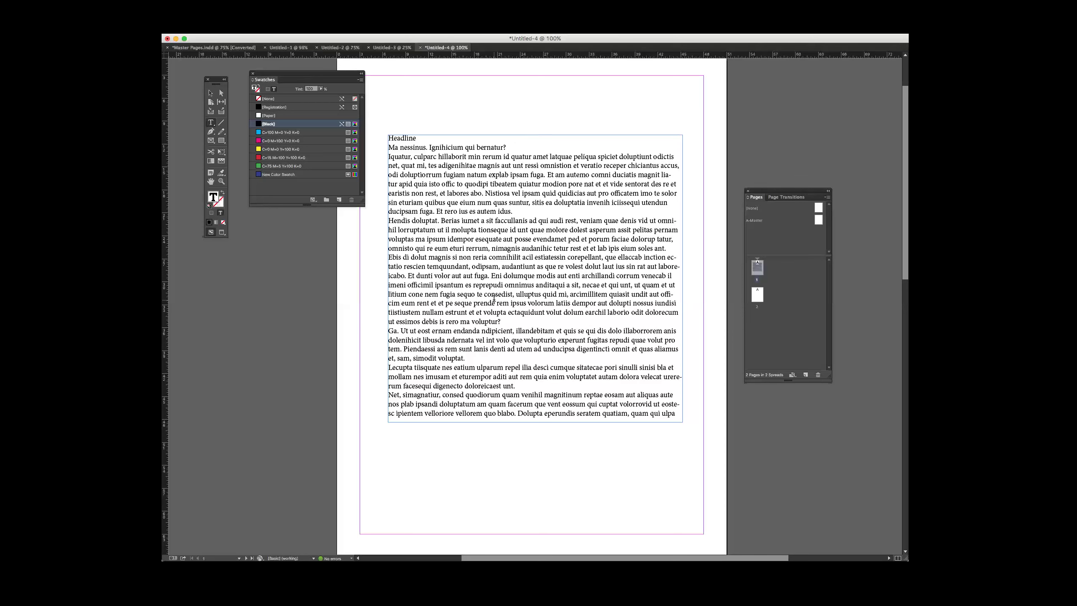
- Close the floating Swatches window to free the workspace around the page
scroll(493, 299, "right", 10)
scroll(493, 299, "up", 3)
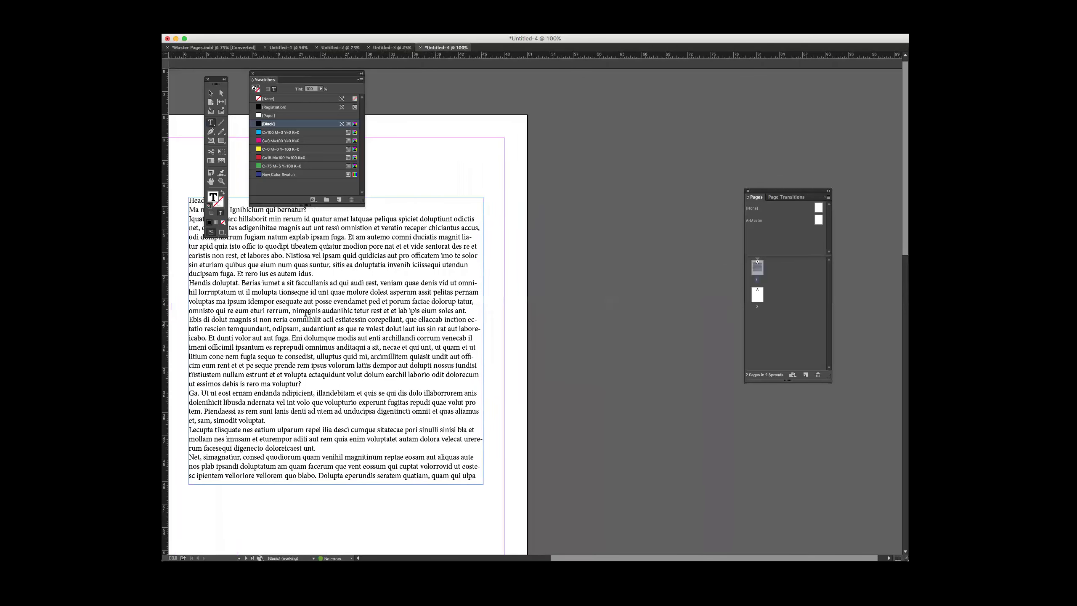
scroll(177, 252, "left", 10)
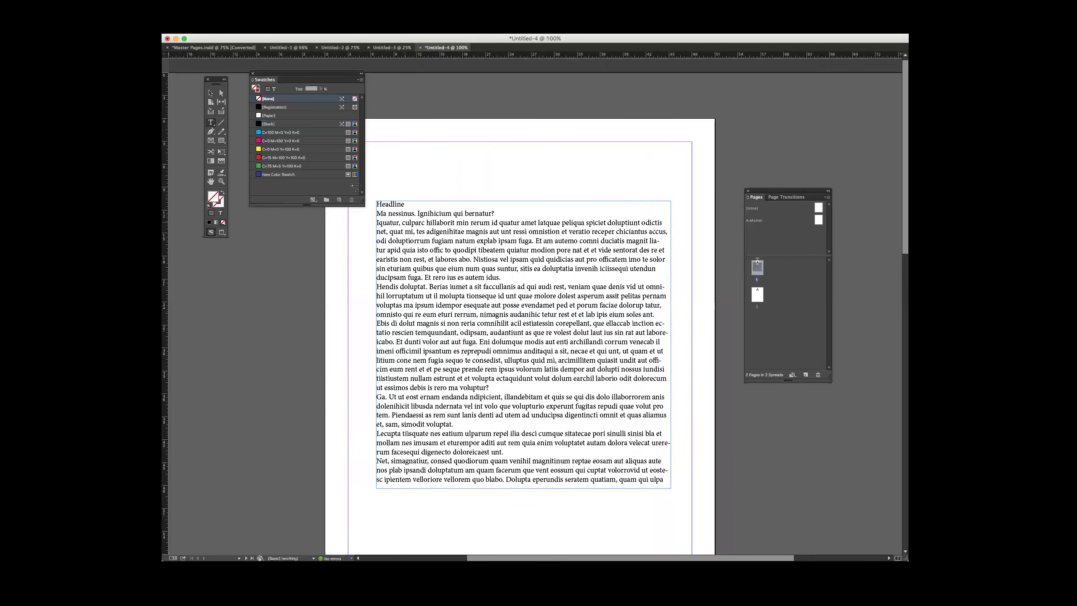
left_click(254, 74)
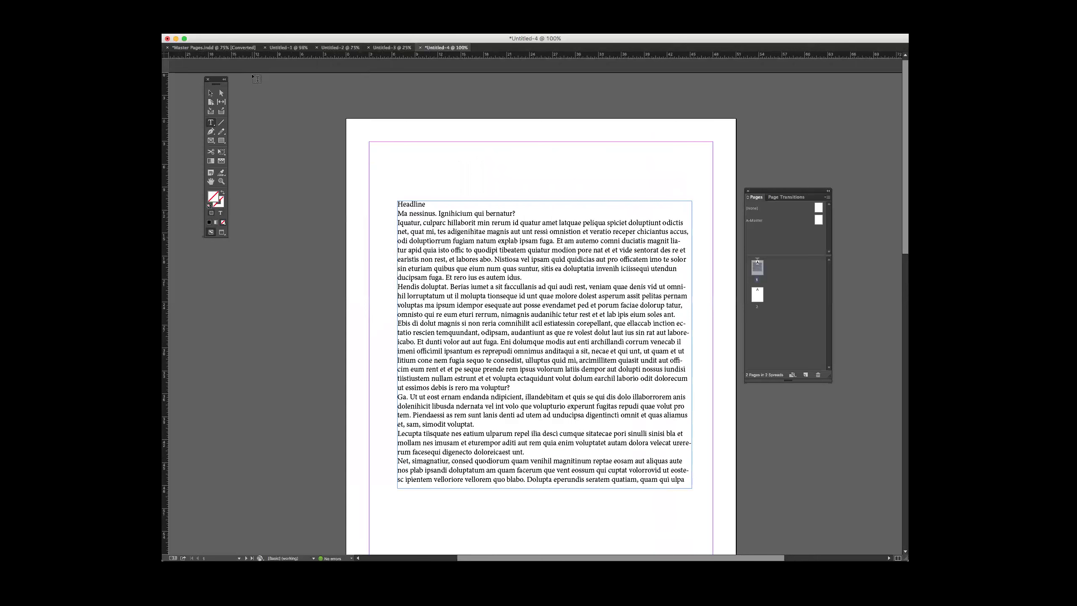
- Insert a blank line and "Sub headline" above the "Hendis doluptat" paragraph, plus a blank line before the "Ga. Ut ut eost" paragraph
double_click(431, 204)
left_click(534, 276)
key("Return")
key("Return")
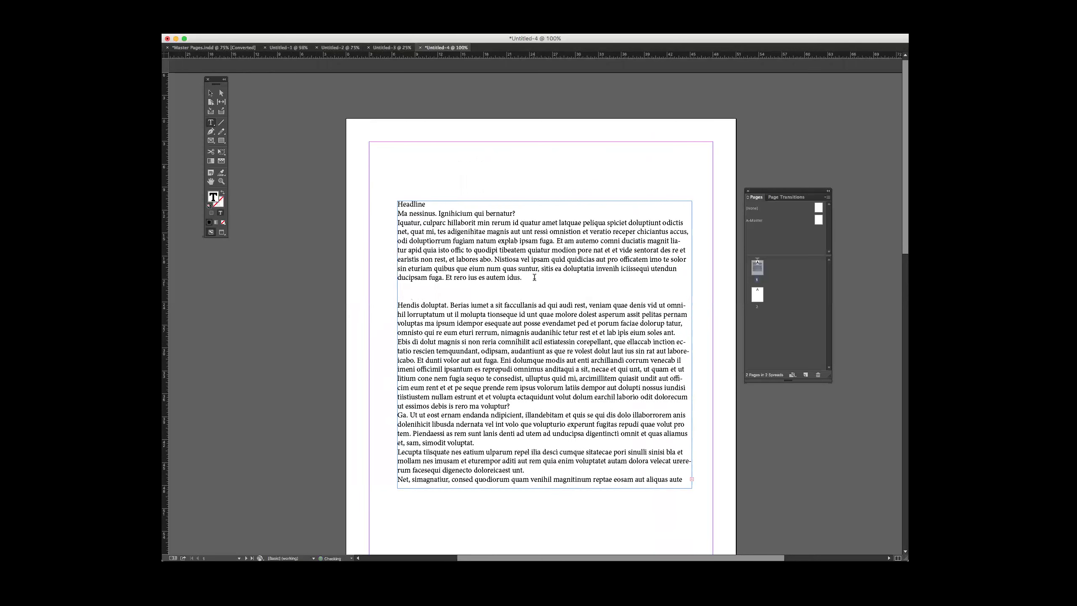
type("Subhead")
key("BackSpace")
key("BackSpace")
key("BackSpace")
key("BackSpace")
type("headline")
key("Return")
key("Return")
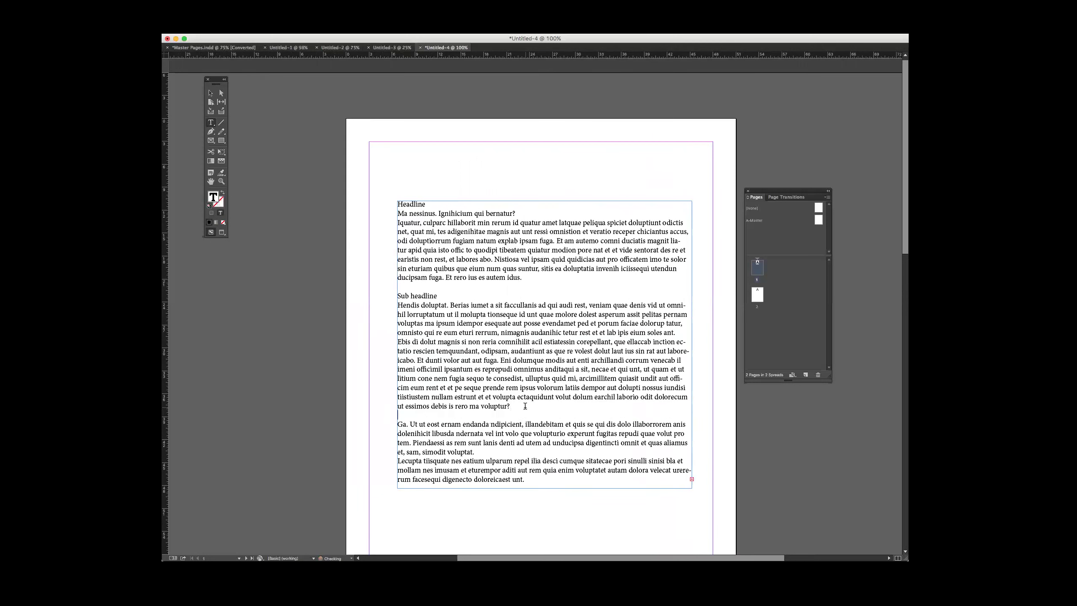
type("Boday")
key("BackSpace")
key("BackSpace")
key("BackSpace")
key("BackSpace")
key("BackSpace")
key("BackSpace")
- Set the font size of the "Headline" line to 48 pt
left_click_drag(426, 204, 394, 206)
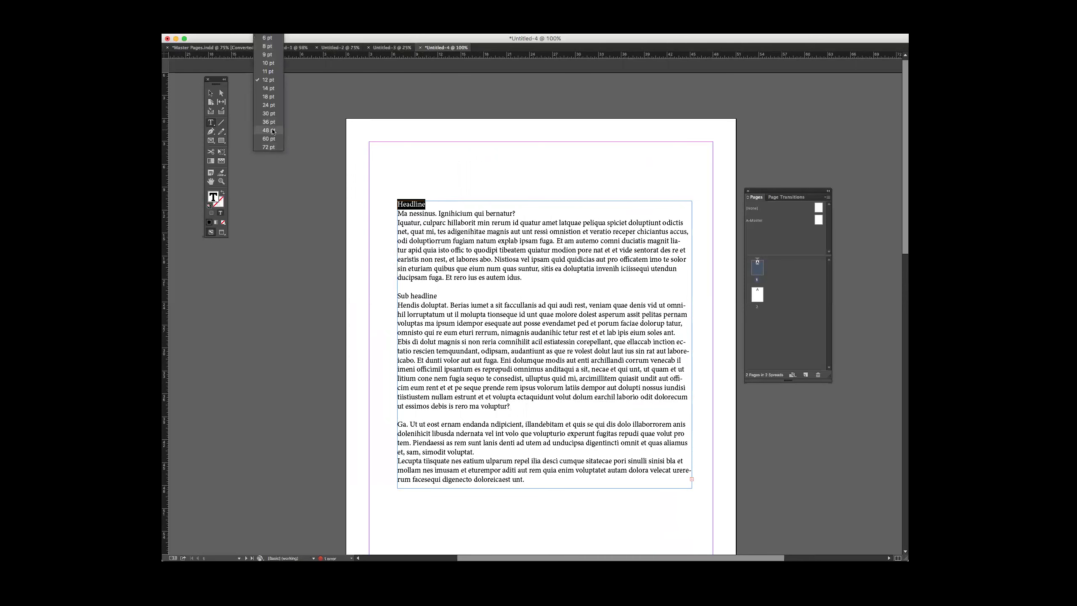
left_click(268, 130)
left_click(496, 214)
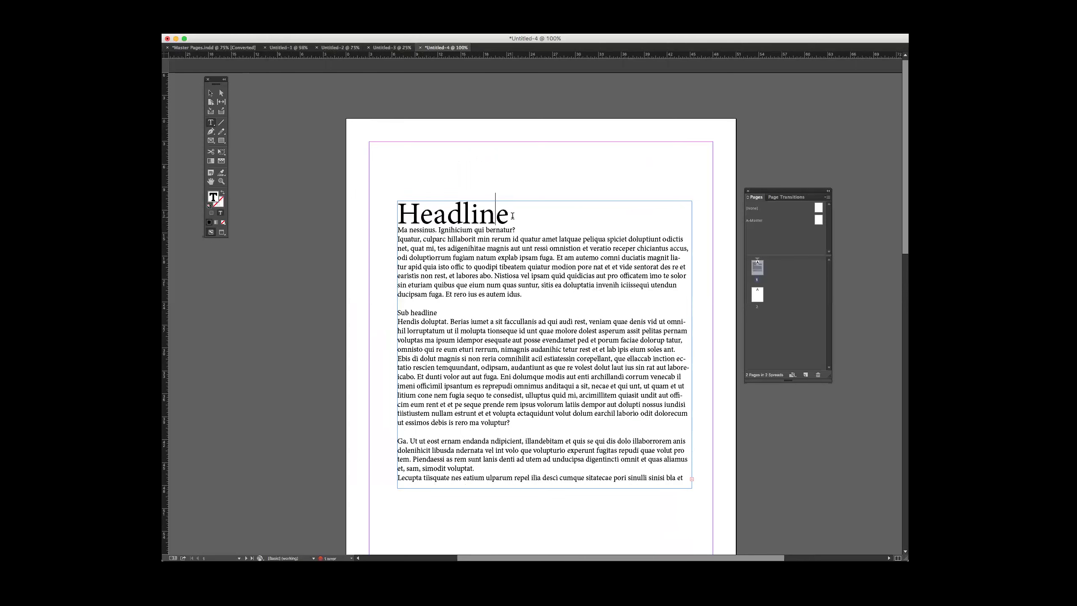
- Change the fill colour of the "Headline" text to a medium blue
left_click_drag(438, 312, 393, 313)
double_click(440, 218)
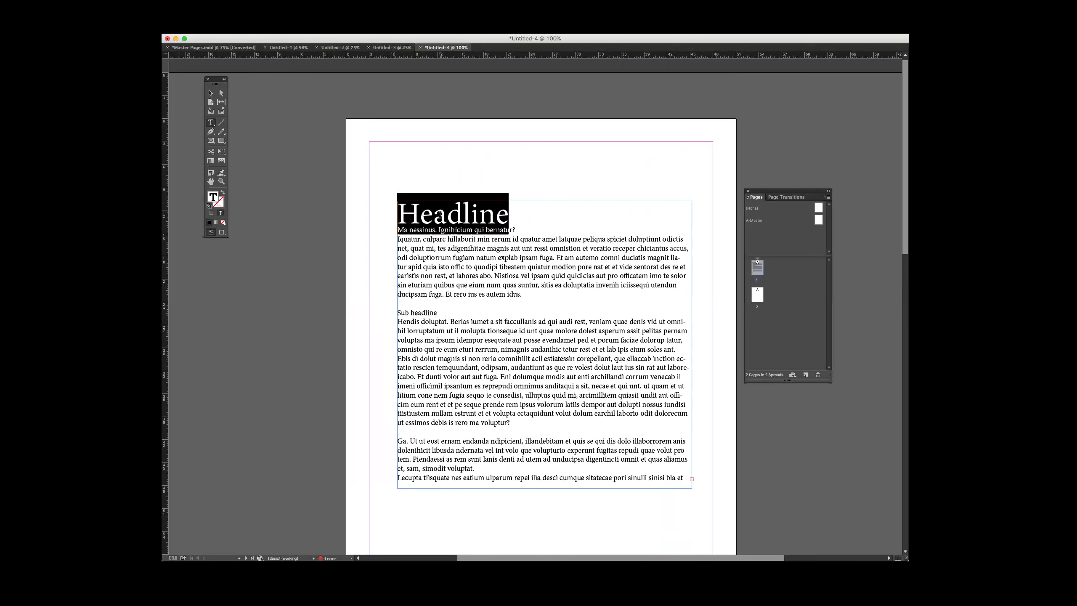
double_click(214, 198)
mouse_move(389, 338)
left_mouse_down()
mouse_move(392, 310)
mouse_move(400, 323)
left_mouse_up()
left_click(500, 249)
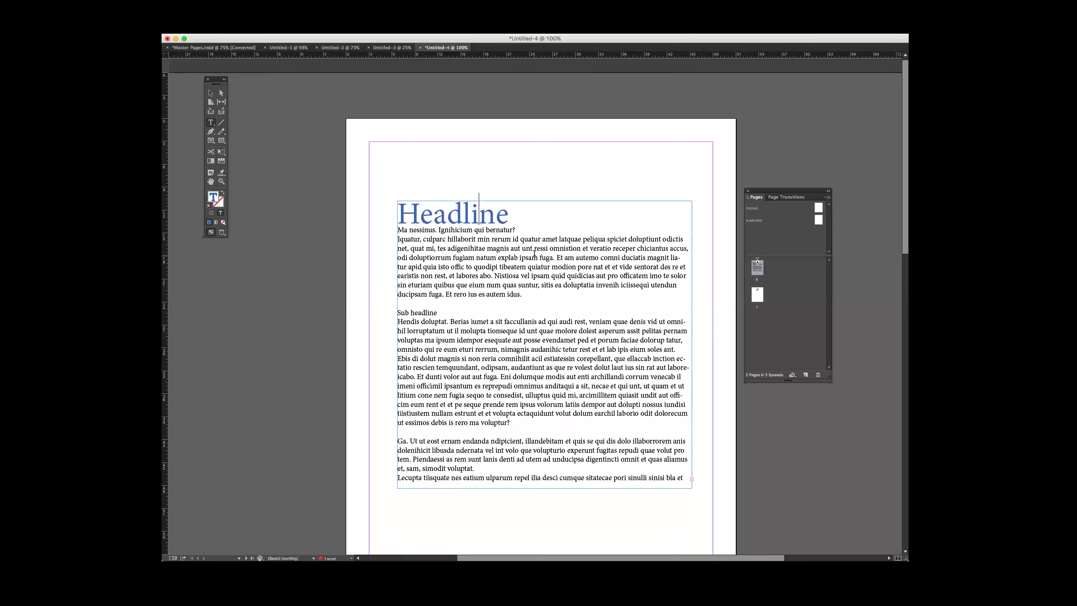
- Set the font of the "Headline" text to Times New Roman Bold
double_click(475, 218)
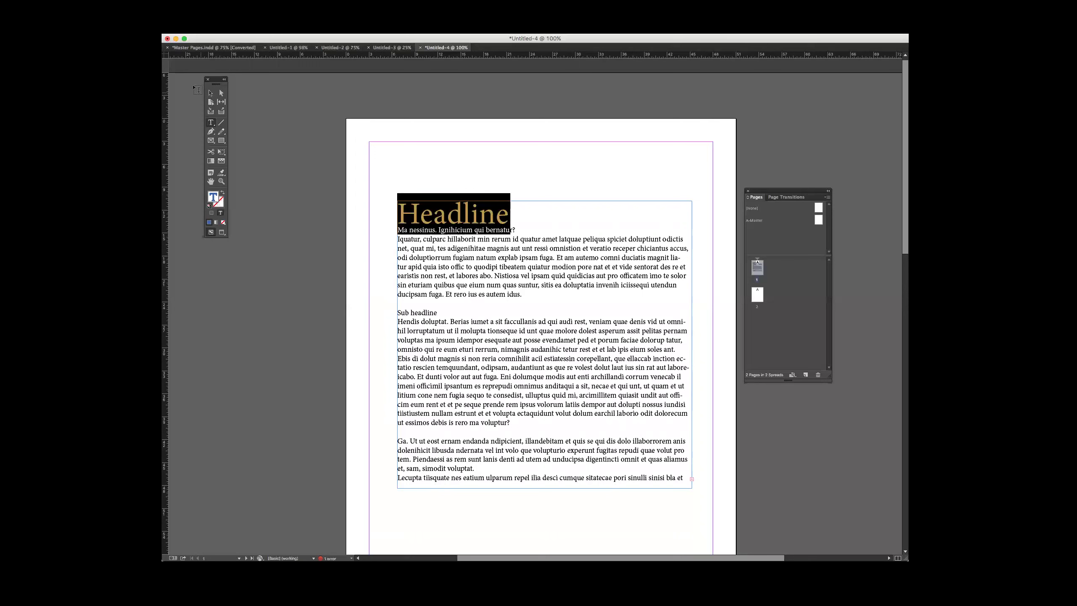
left_click(209, 92)
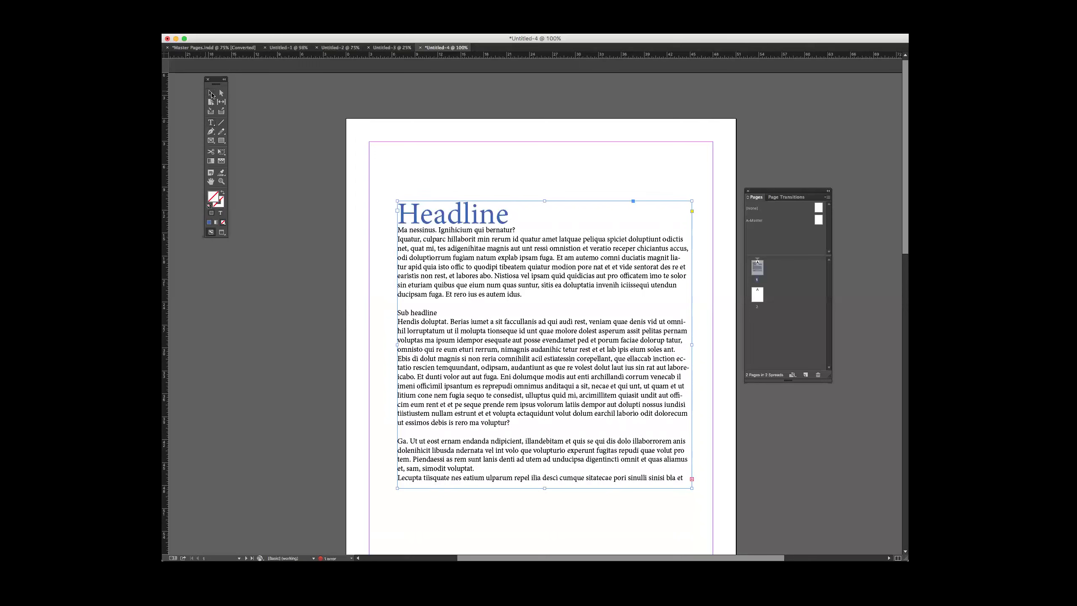
double_click(445, 217)
left_click_drag(512, 215, 370, 214)
key("Right")
key("shift+Home")
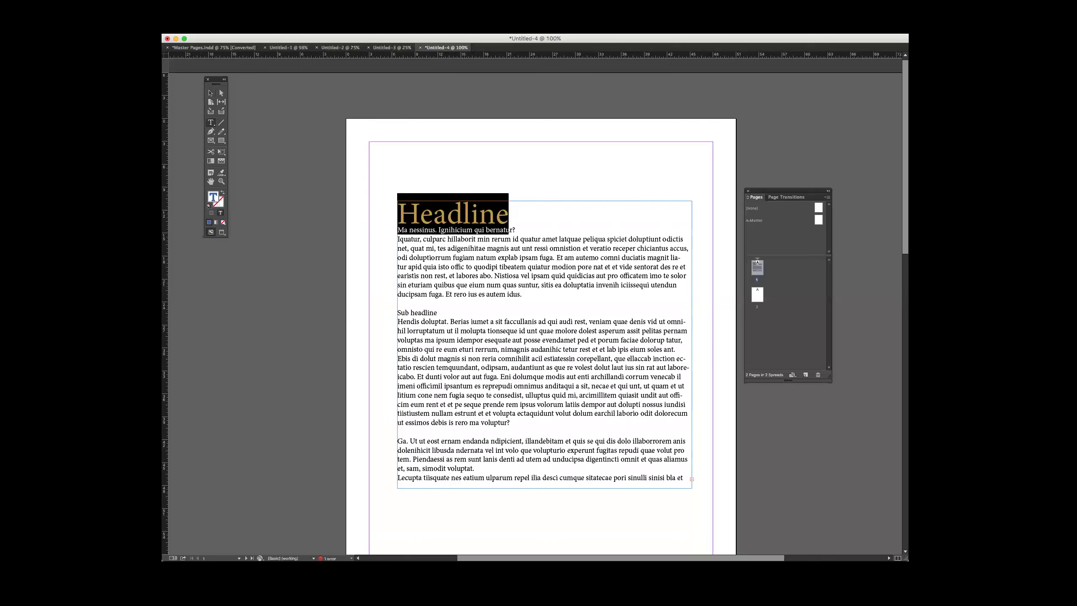
type("Times")
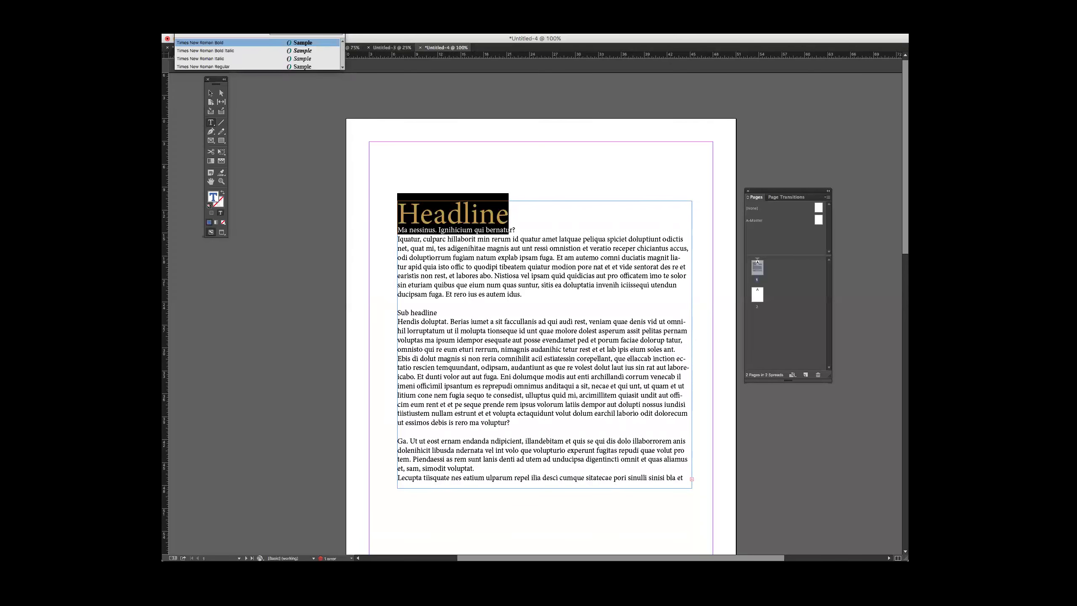
key("Return")
left_click_drag(515, 212, 374, 210)
- Set the font of the "Sub headline" text to Times New Roman Italic
left_click_drag(436, 310, 398, 311)
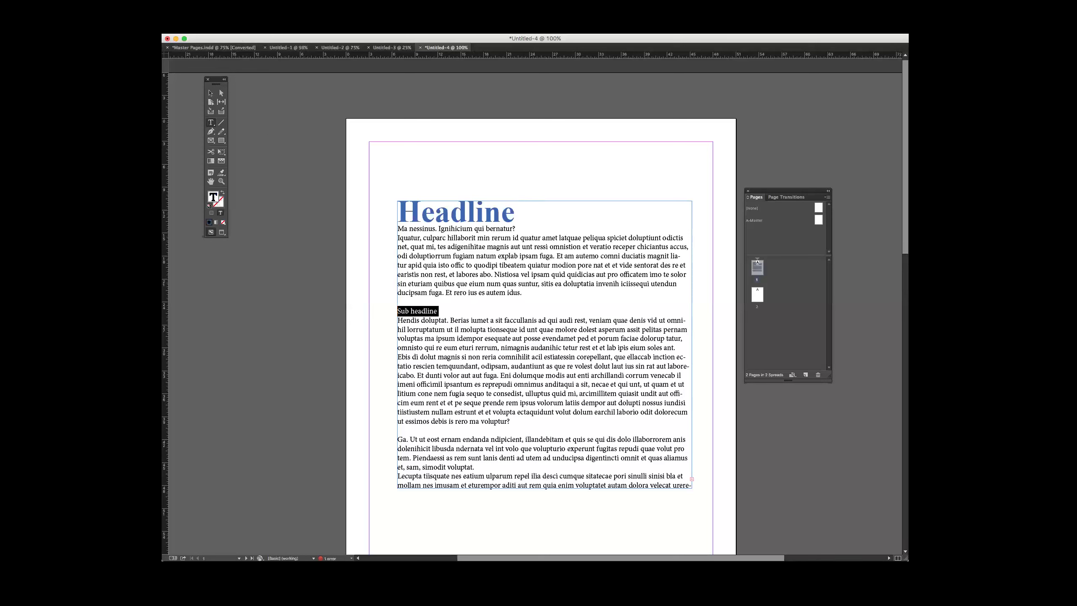
type("Times")
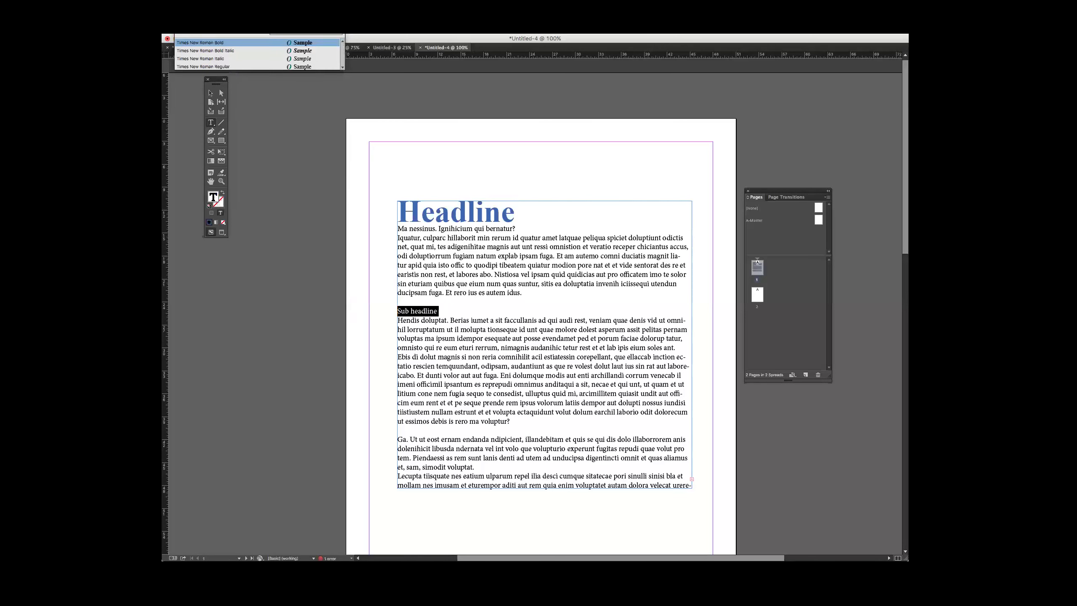
left_click(217, 66)
left_click(221, 54)
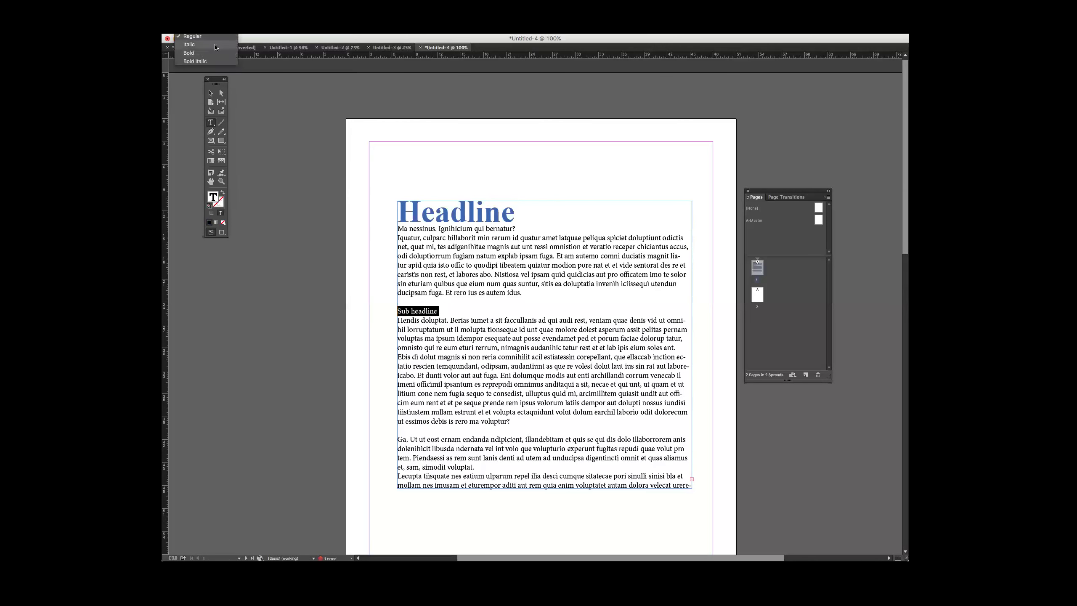
left_click(189, 44)
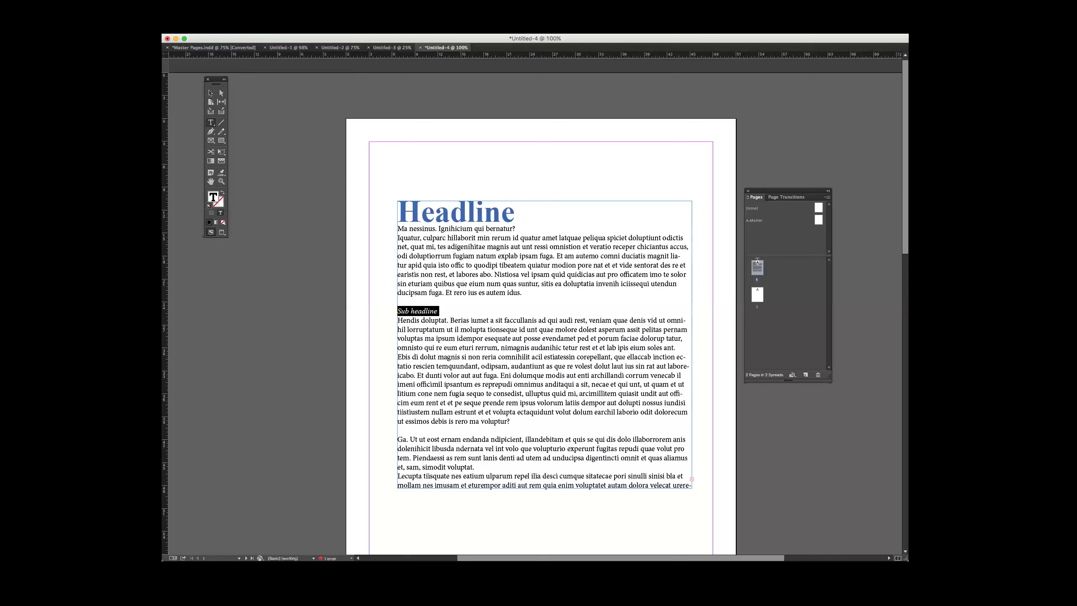
- Enlarge the "Sub headline" text to a size between the body text and the headline
key("super+shift+period")
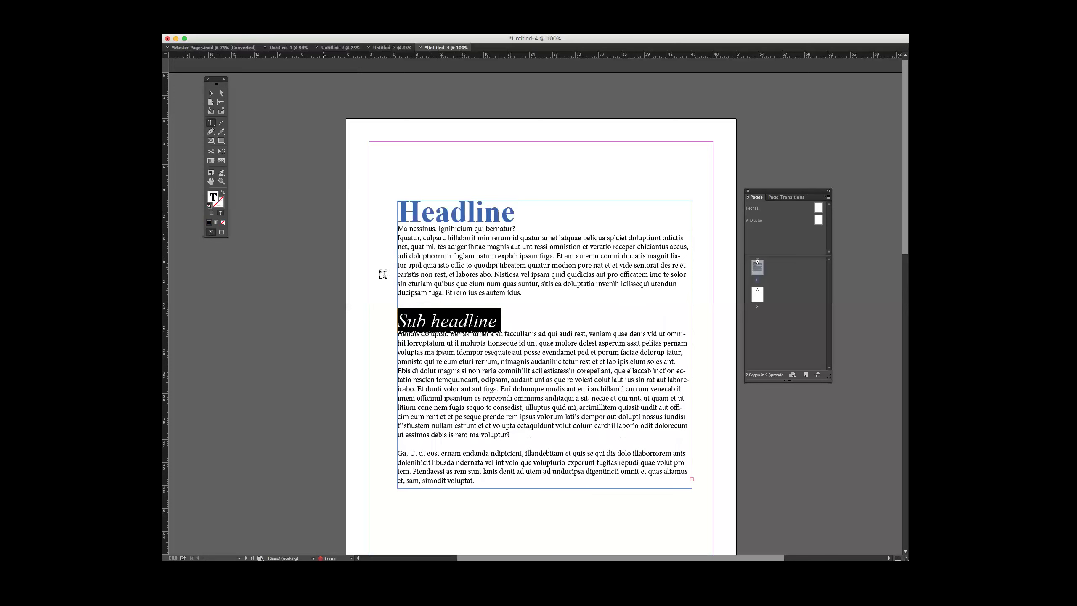
left_click(430, 295)
left_click_drag(540, 324, 398, 321)
key("super+shift+Up")
left_click(459, 414)
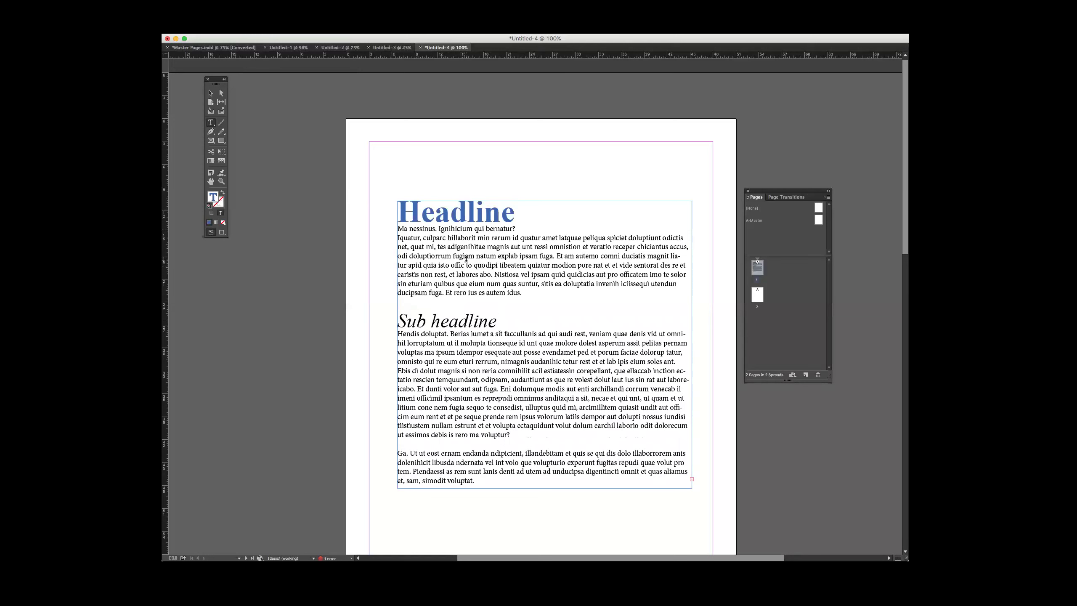
left_click_drag(512, 488, 393, 348)
left_click_drag(393, 347, 394, 333)
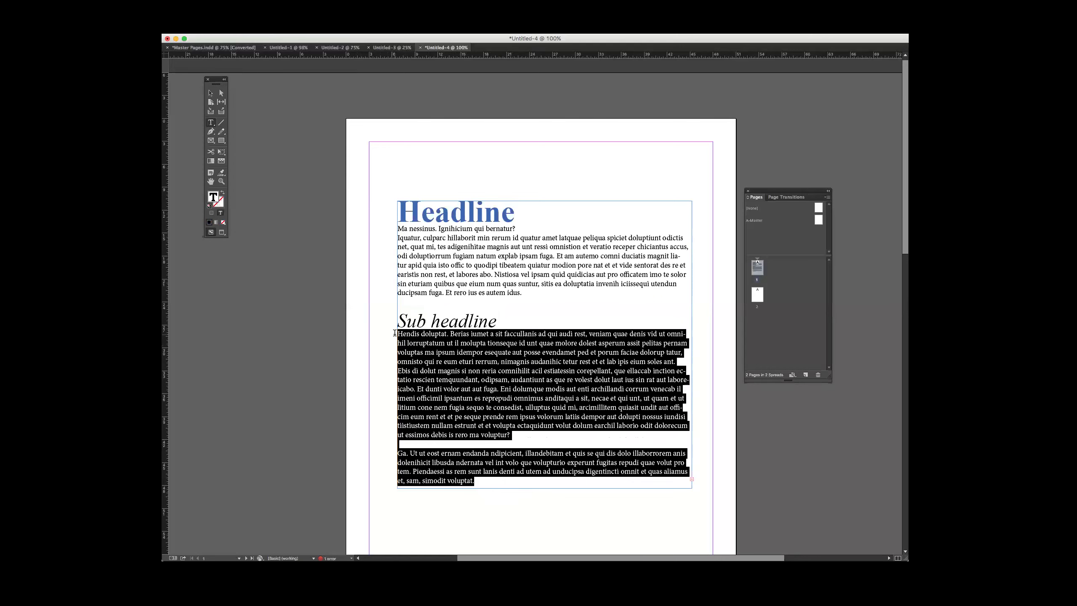
left_click(421, 200)
triple_click(415, 250)
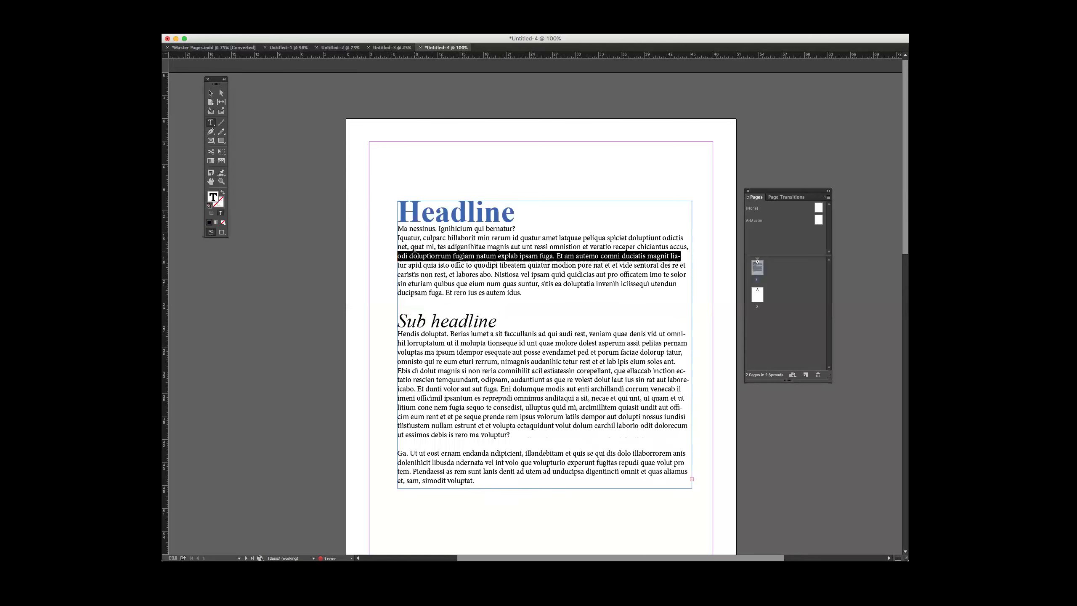
- Set the body text between the headline and sub headline to Times New Roman Regular and reduce its font size
left_click_drag(398, 229, 417, 239)
left_click_drag(562, 279, 559, 292)
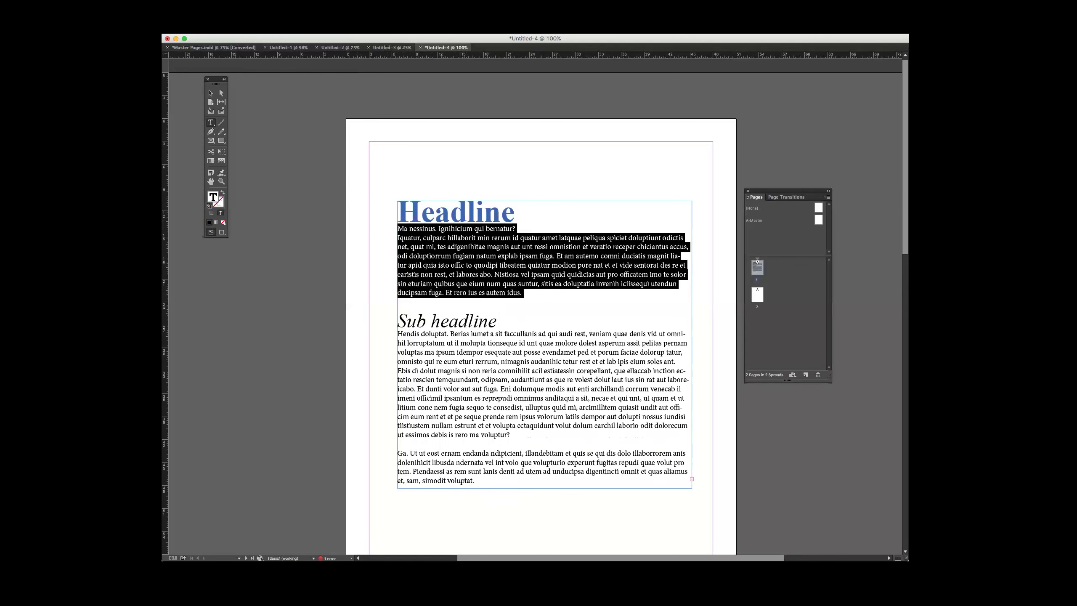
key("Return")
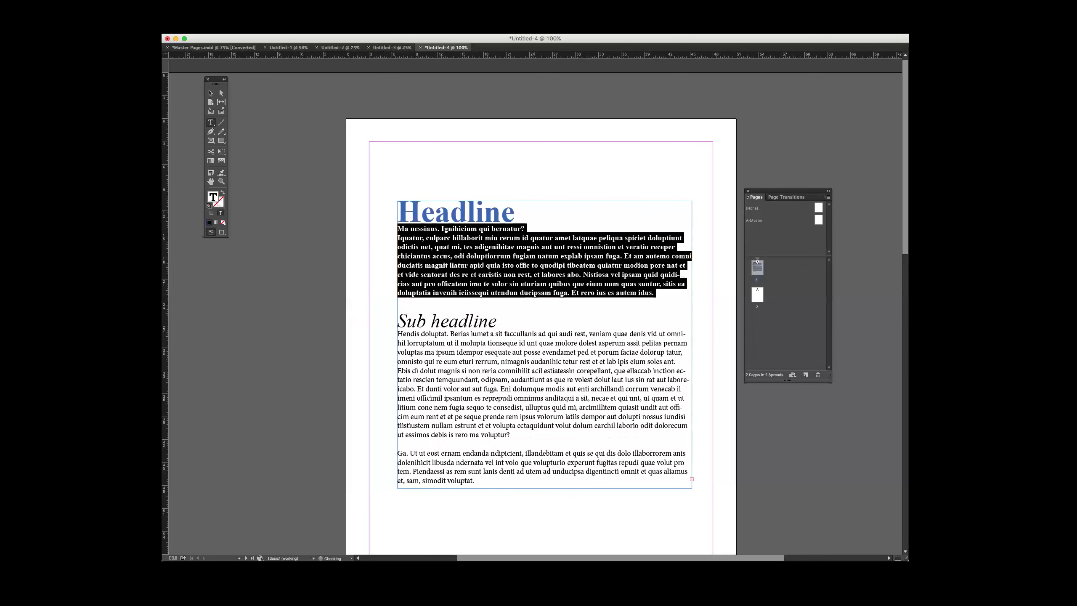
left_click(218, 38)
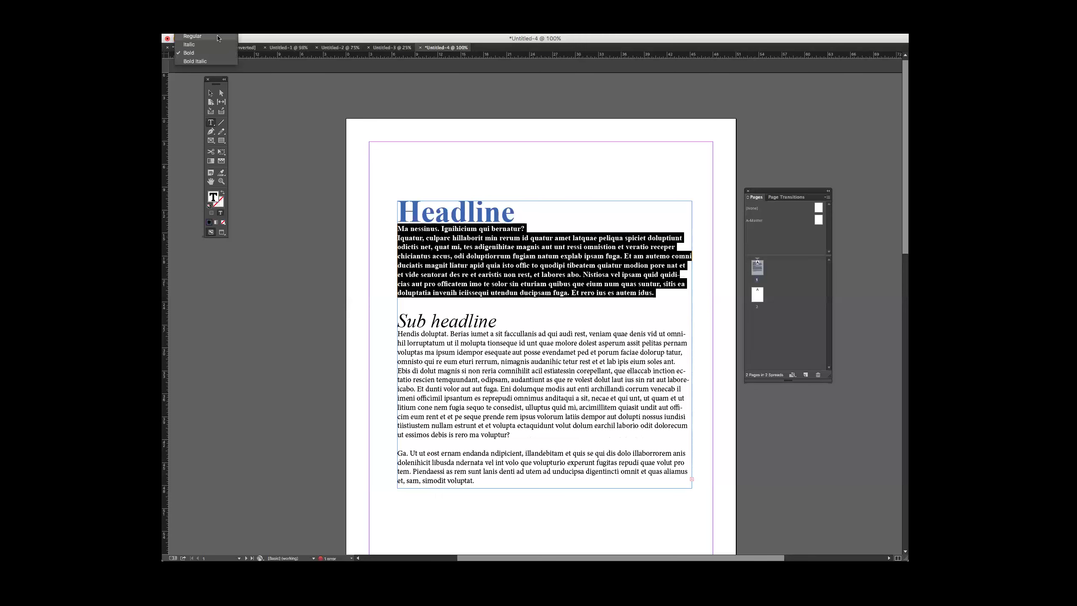
left_click(217, 37)
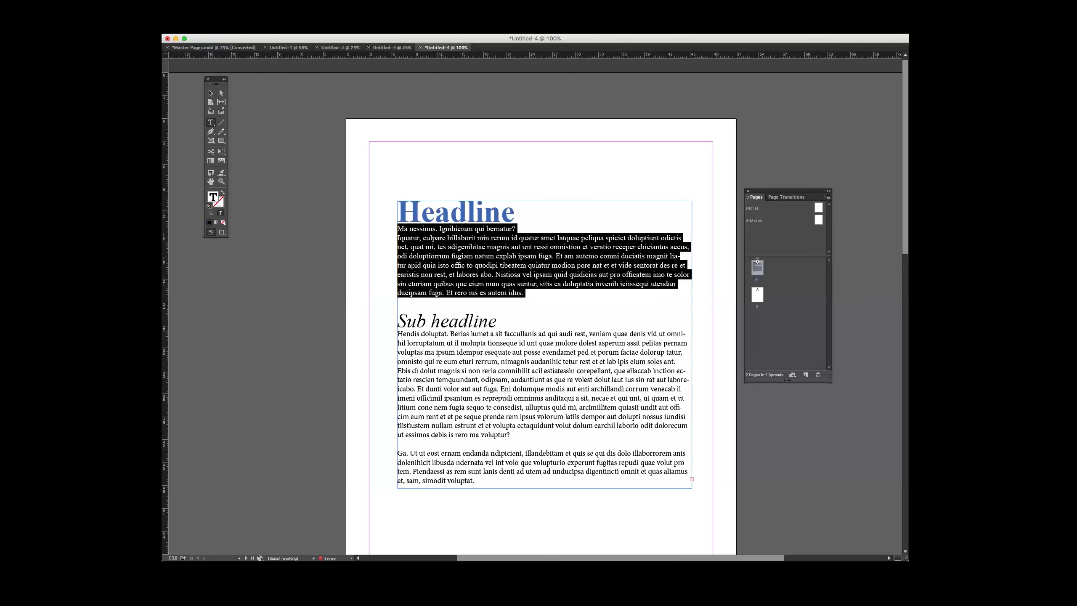
key("super+shift+comma")
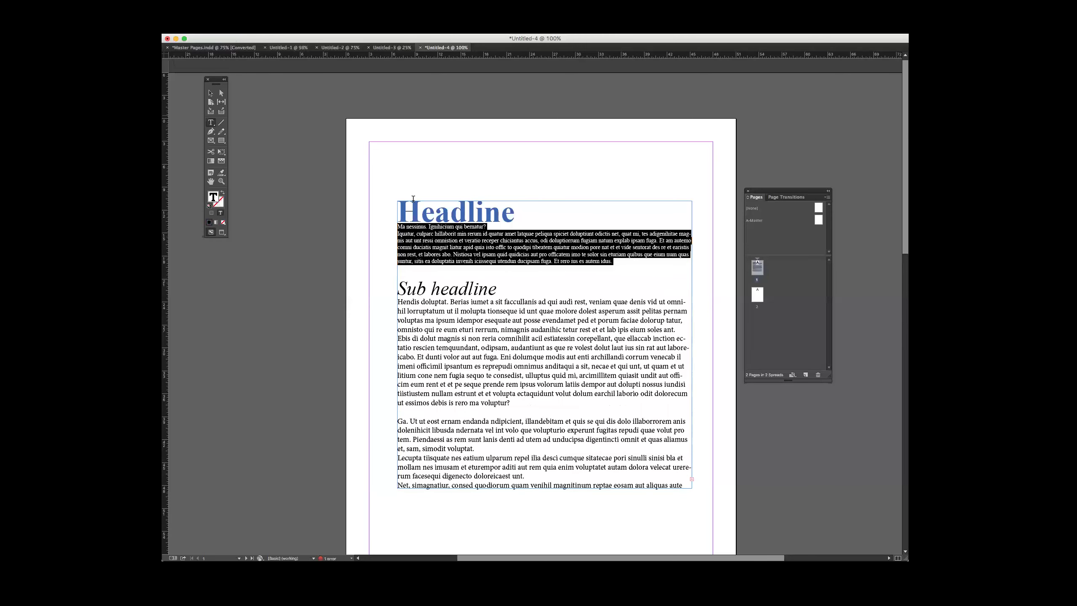
left_click(551, 311)
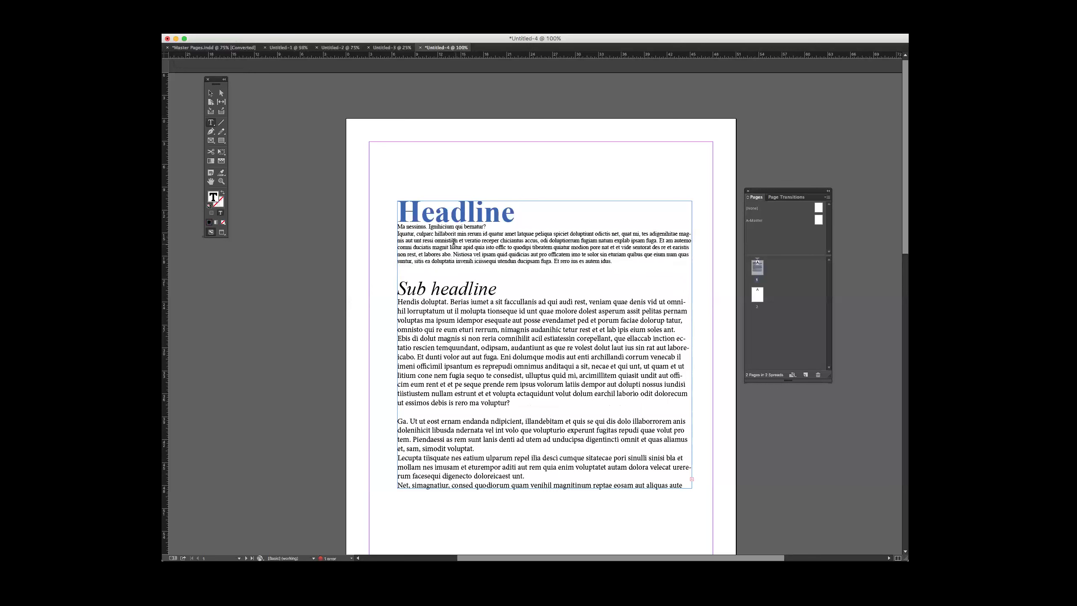
- Move the text frame up so its upper edge meets the page's top margin
left_click(210, 93)
left_click_drag(500, 205, 493, 146)
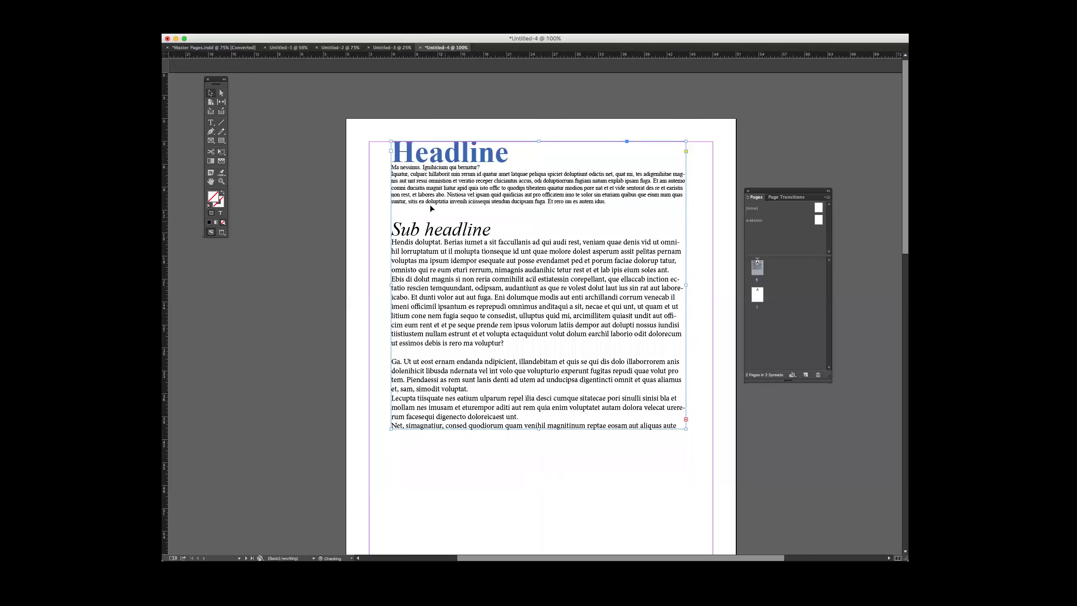
- Break the paragraph after "Ga. Ut ut eost ernam" so these words stand on their own line
double_click(436, 231)
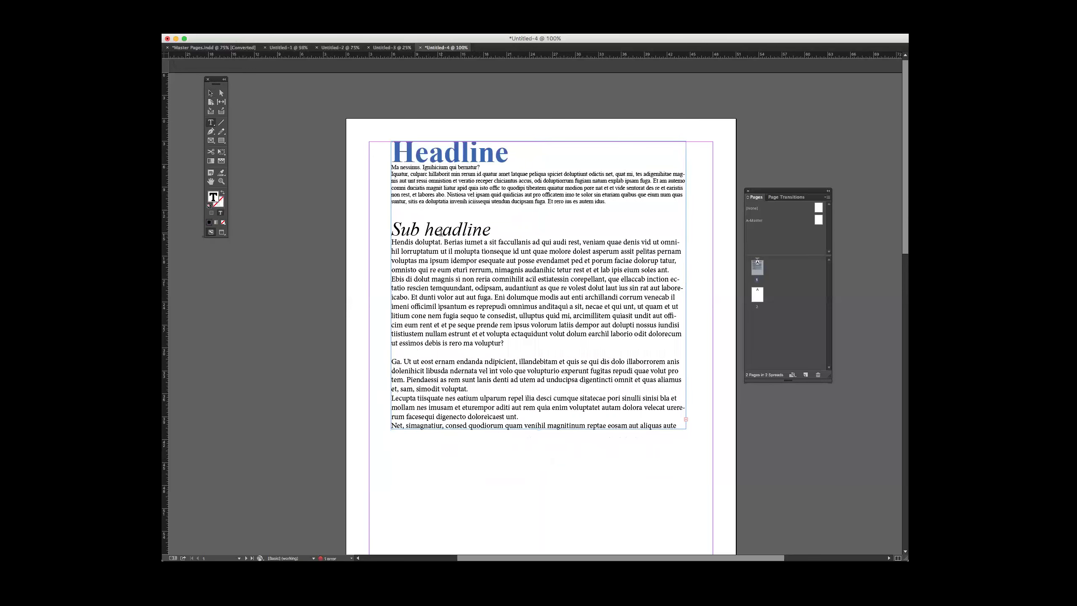
left_click(458, 363)
key("Return")
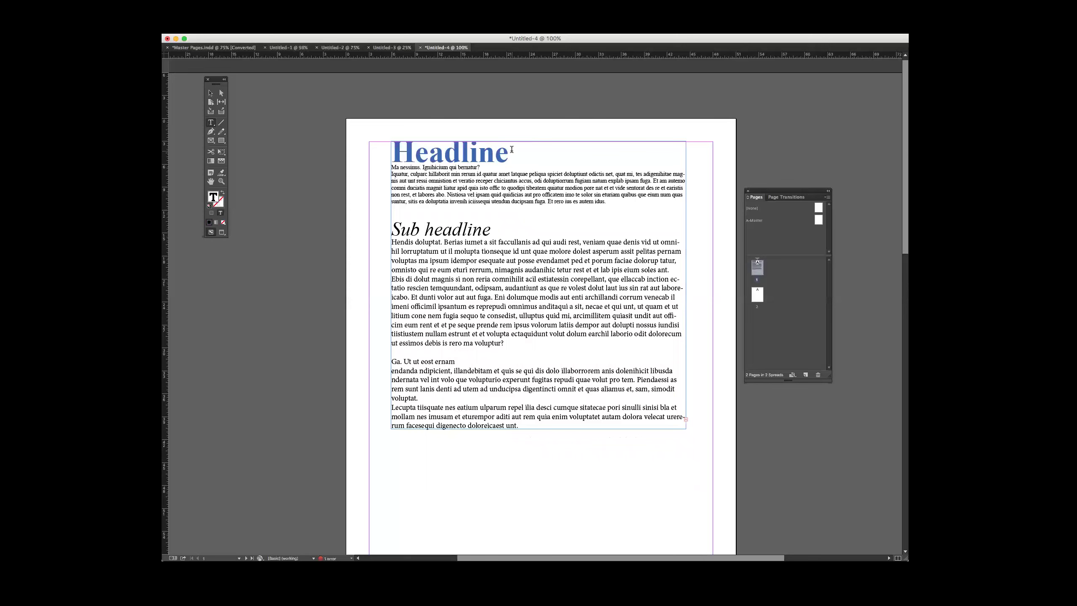
left_click_drag(512, 149, 390, 147)
left_click_drag(511, 149, 388, 148)
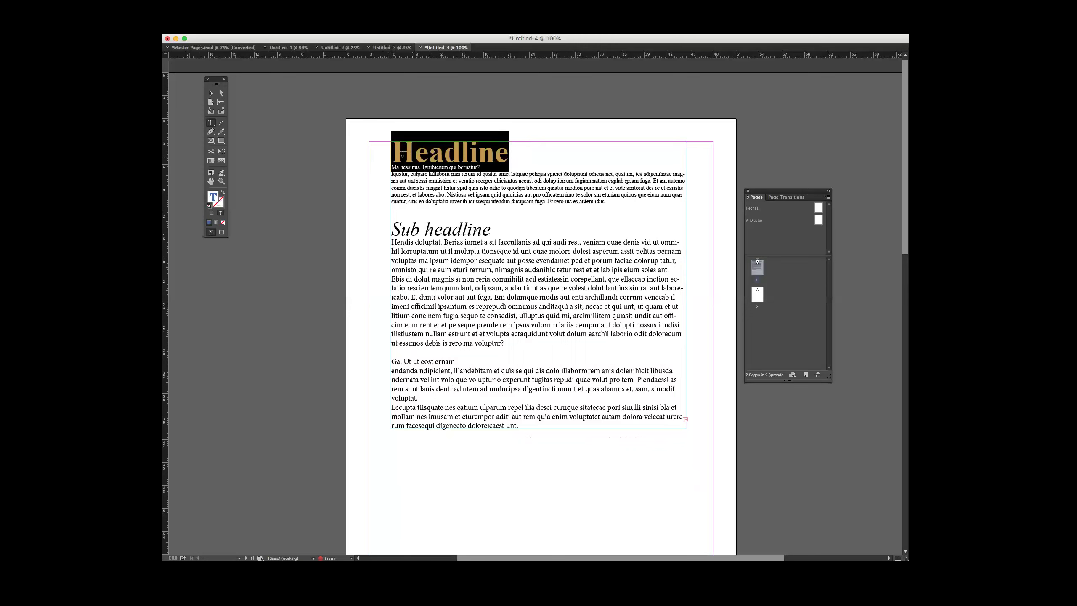
left_click(210, 93)
left_click(315, 128)
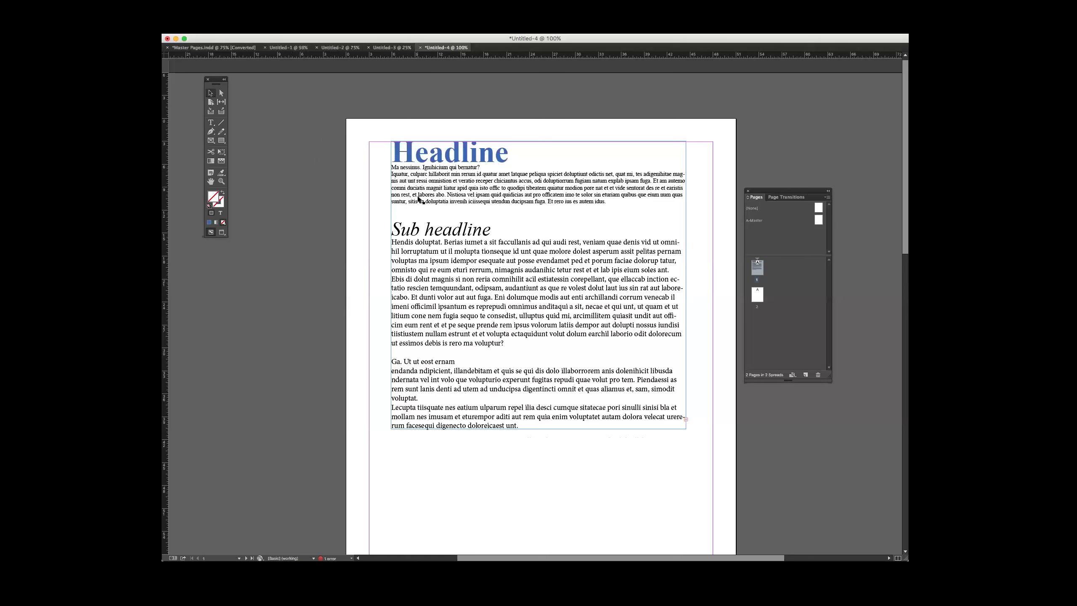
- Select the whole "Headline" text at the top of the text frame
double_click(425, 151)
key("End")
key("shift+Left")
key("shift+Left")
key("shift+Left")
key("shift+Left")
key("shift+Left")
key("shift+Left")
key("shift+Left")
key("shift+Left")
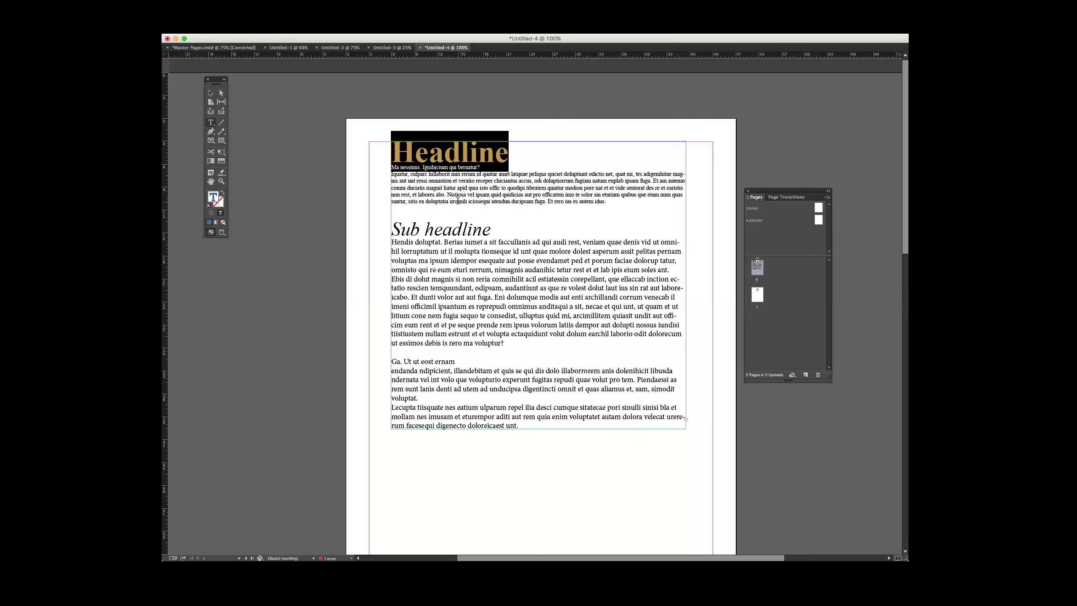
left_click(452, 154)
double_click(453, 152)
left_click(369, 4)
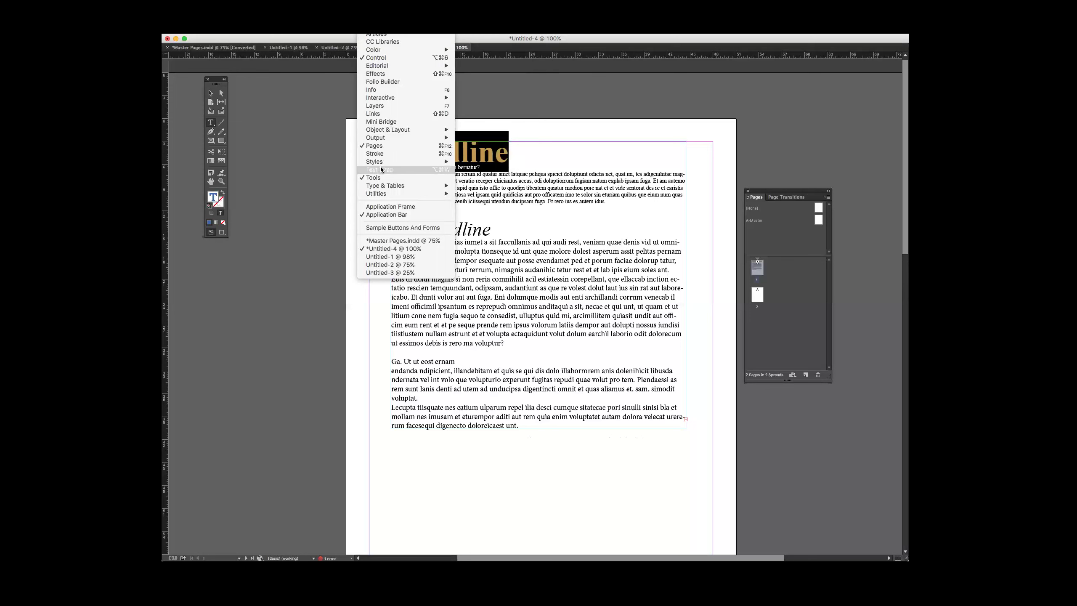
mouse_move(380, 185)
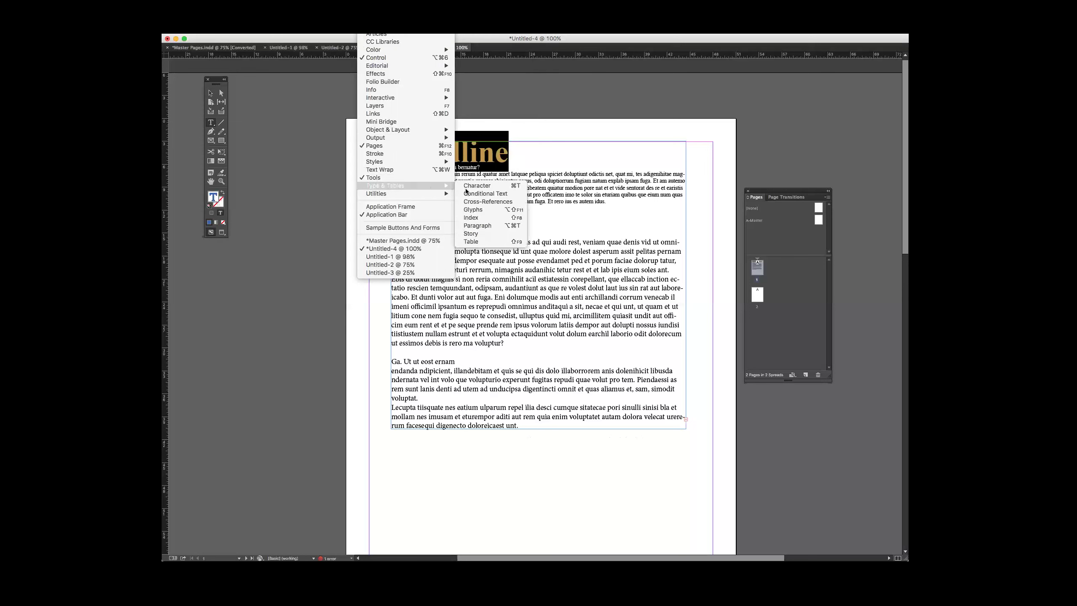
left_click(473, 226)
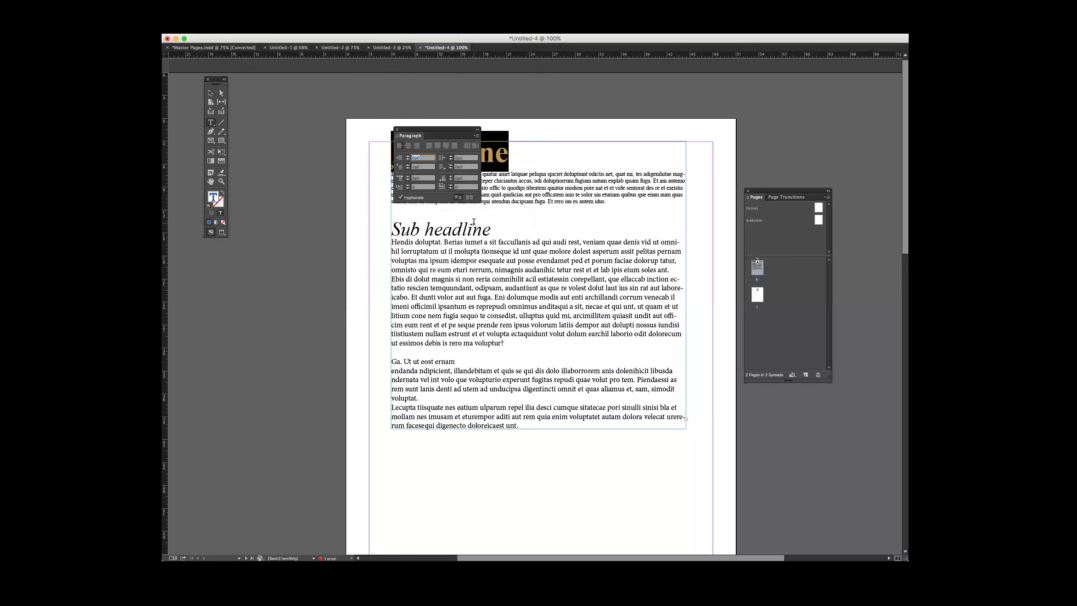
left_click_drag(438, 130, 337, 149)
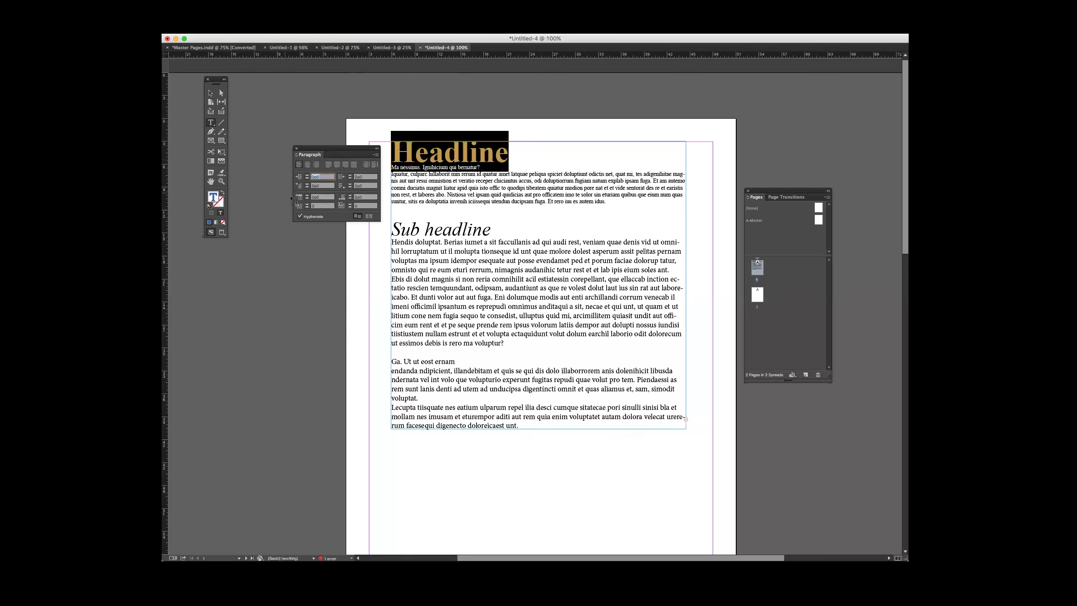
left_click(296, 148)
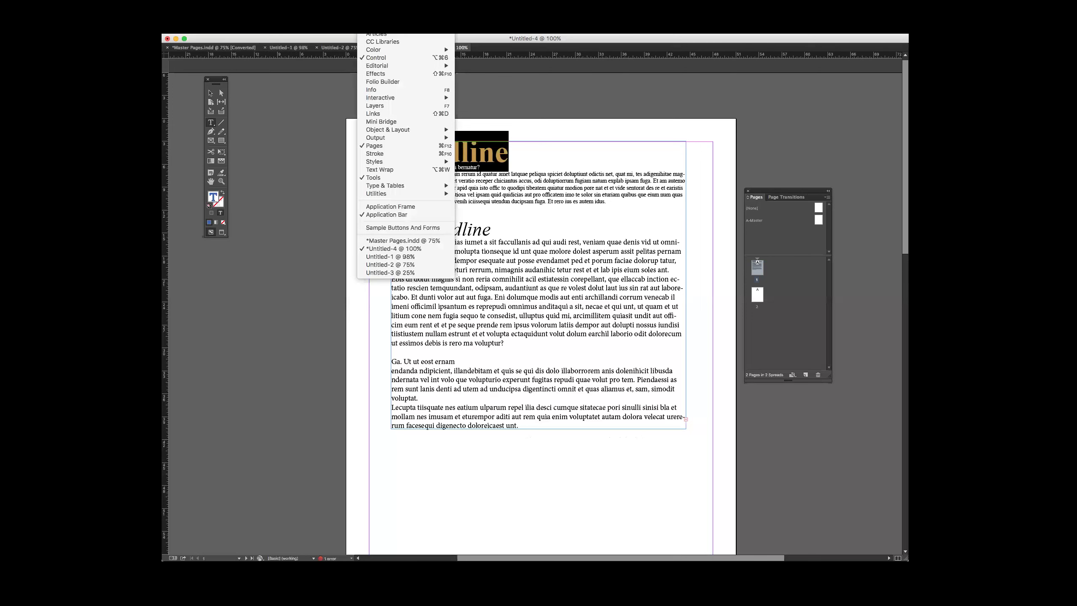
- Show the paragraph styles and place them beside the page, clear of the text frame
mouse_move(279, 29)
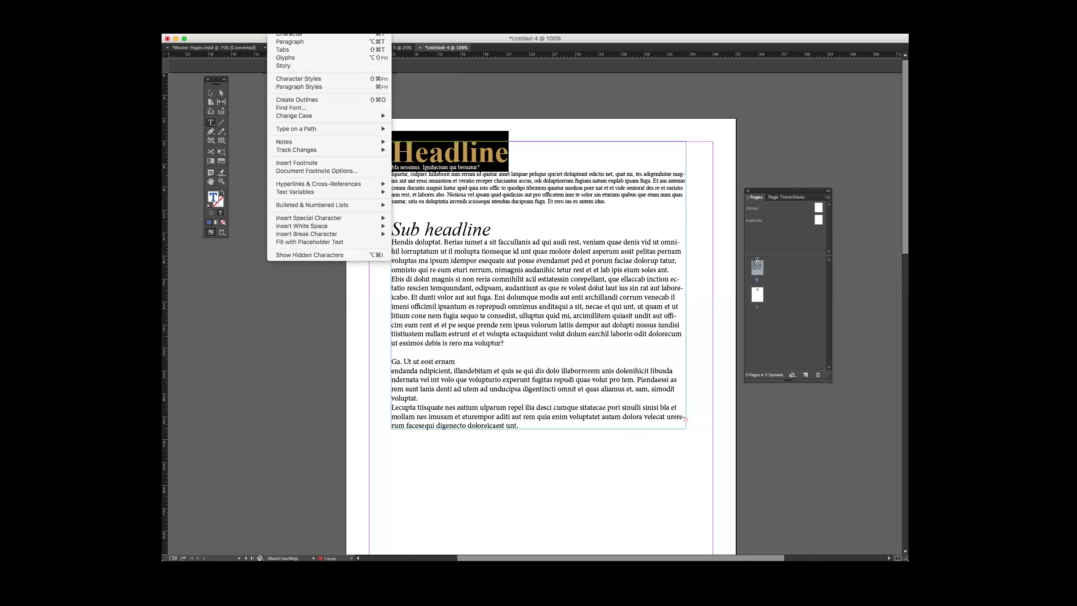
left_click(298, 88)
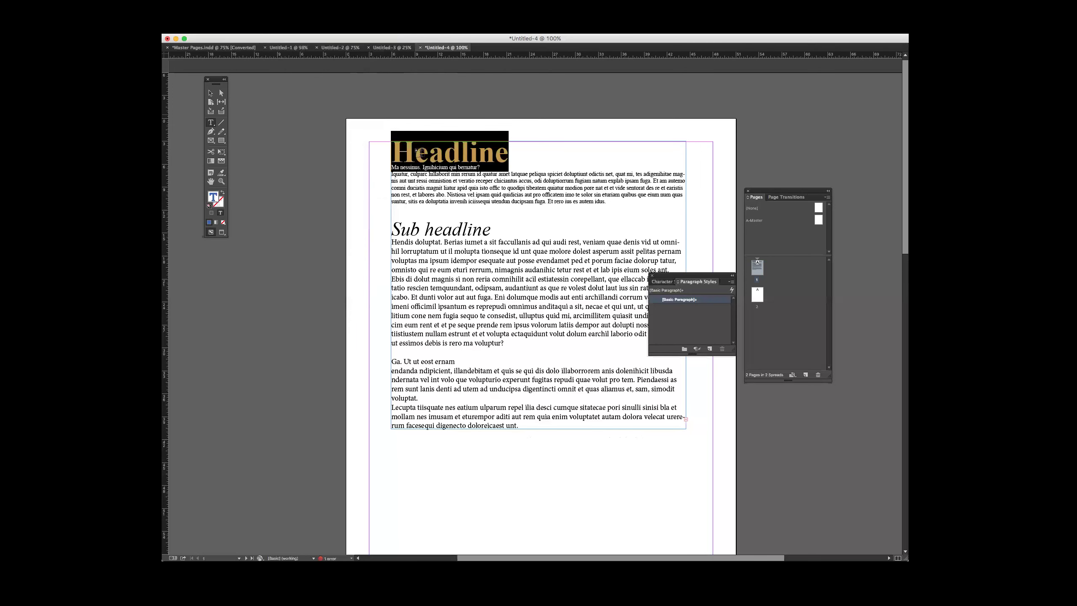
left_click_drag(299, 132, 319, 125)
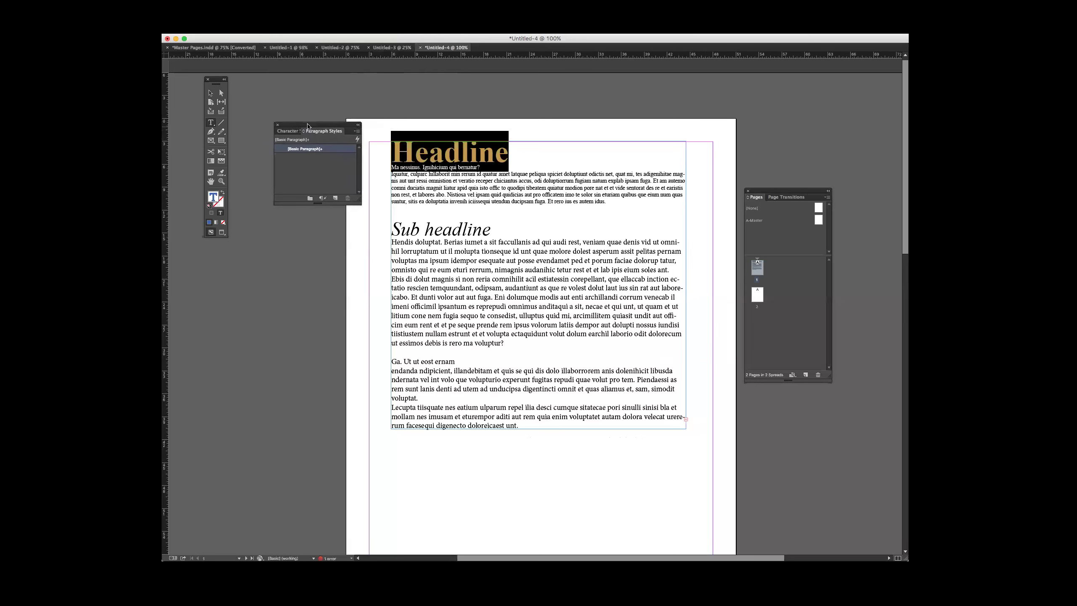
- Create a paragraph style from the selected headline text and name it "Headline"
left_click(335, 198)
left_click(312, 158)
left_click(312, 158)
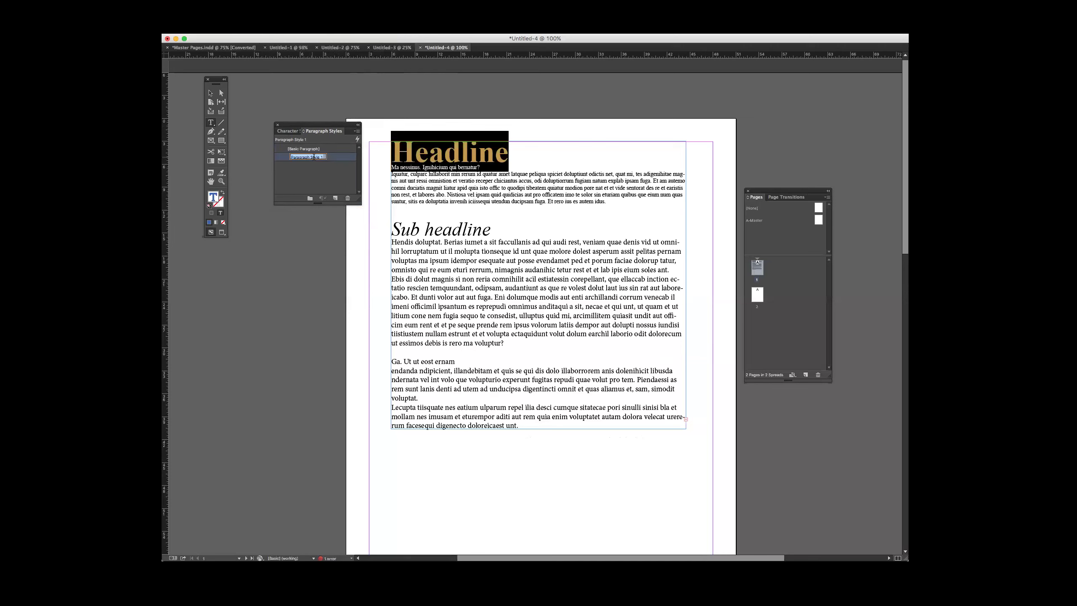
type("Headline")
left_click(323, 172)
left_click_drag(311, 151, 321, 197)
left_click(299, 158)
left_click(419, 225)
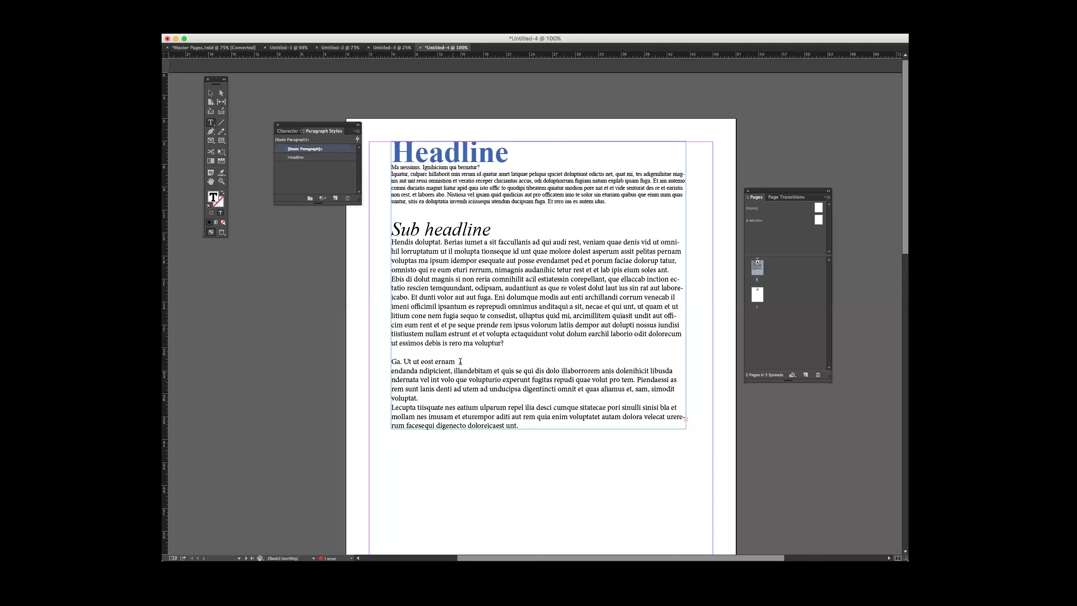
- Apply the Headline paragraph style to the line "Ga. Ut ut eost ernam"
left_click_drag(460, 361, 378, 355)
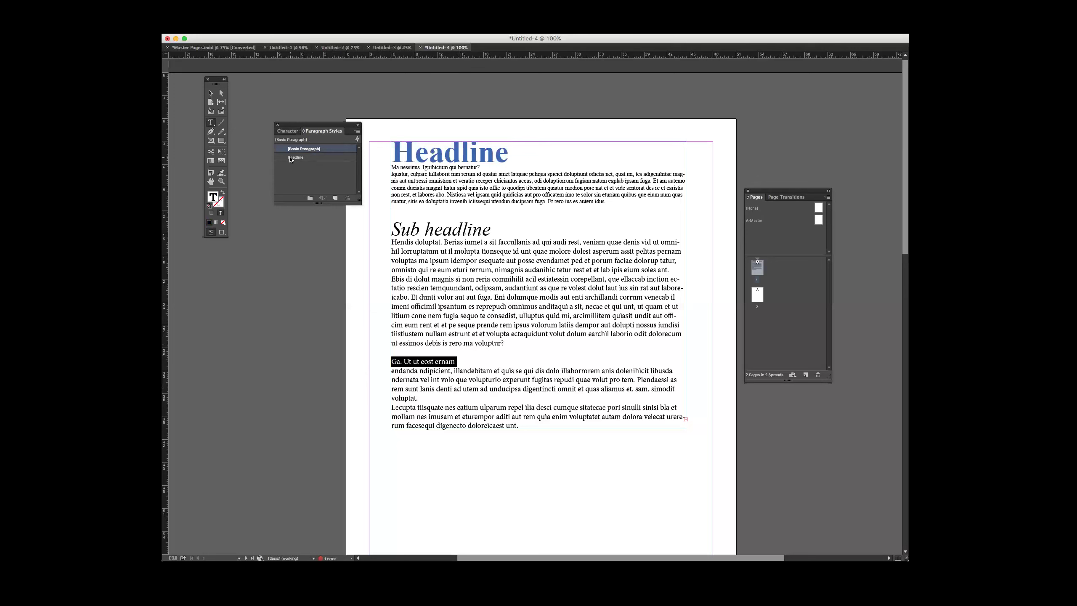
left_click(295, 158)
left_click(492, 386)
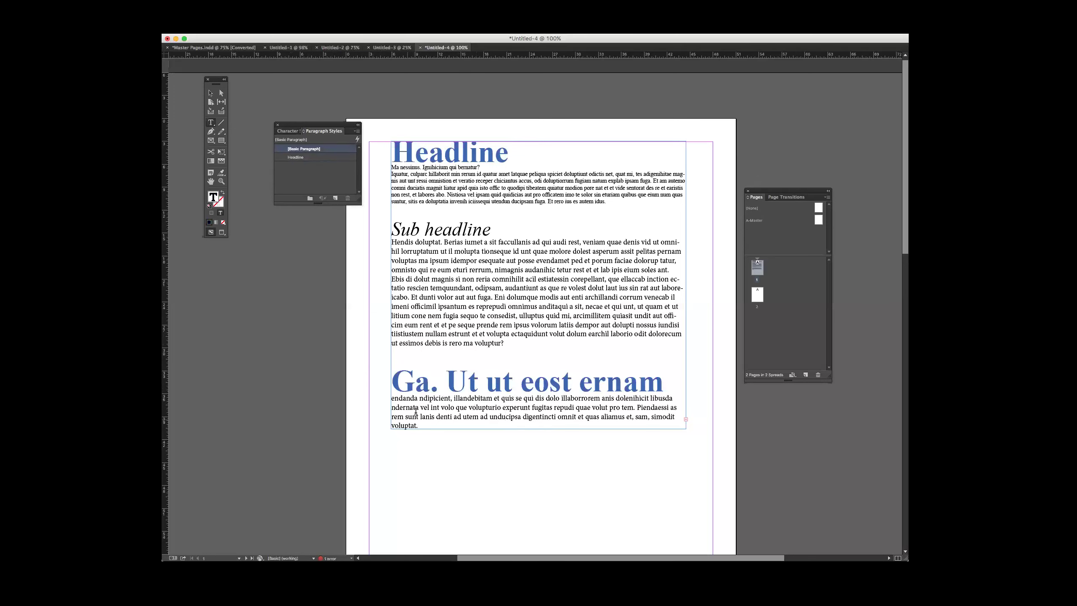
- Set "mnimus anditaqui a sit," on its own line in the body text, with an empty line above it
left_click(513, 303)
key("Return")
key("Return")
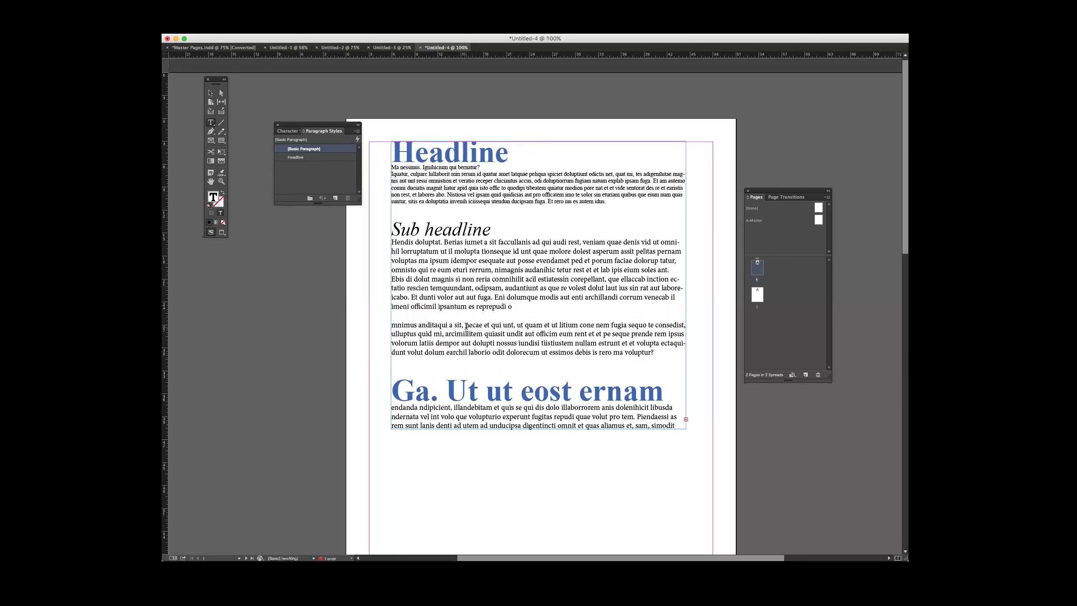
left_click(467, 326)
key("Return")
left_click_drag(465, 325, 383, 330)
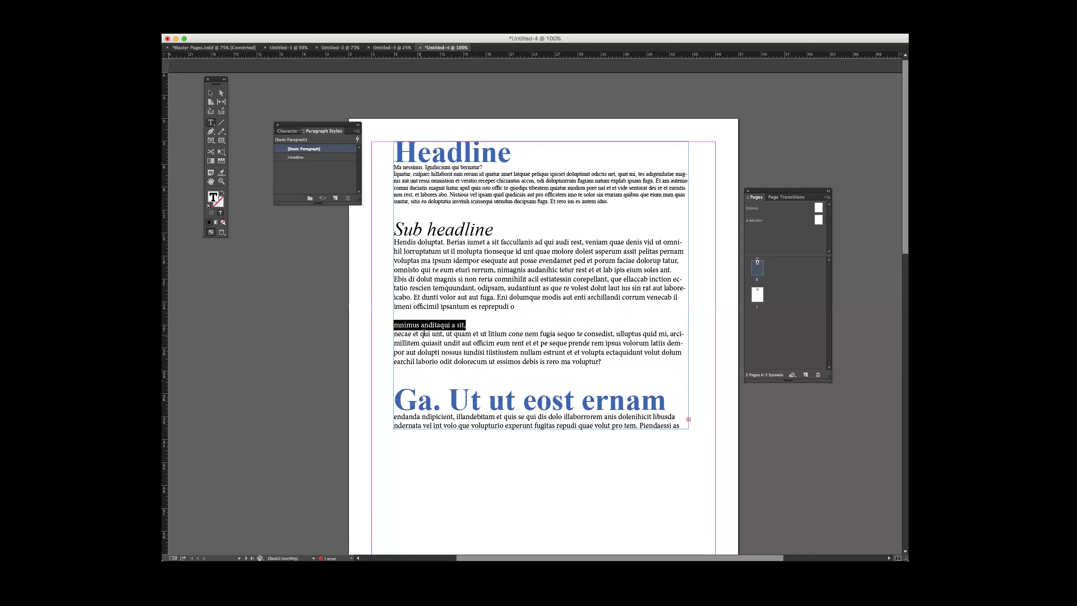
left_click(395, 302)
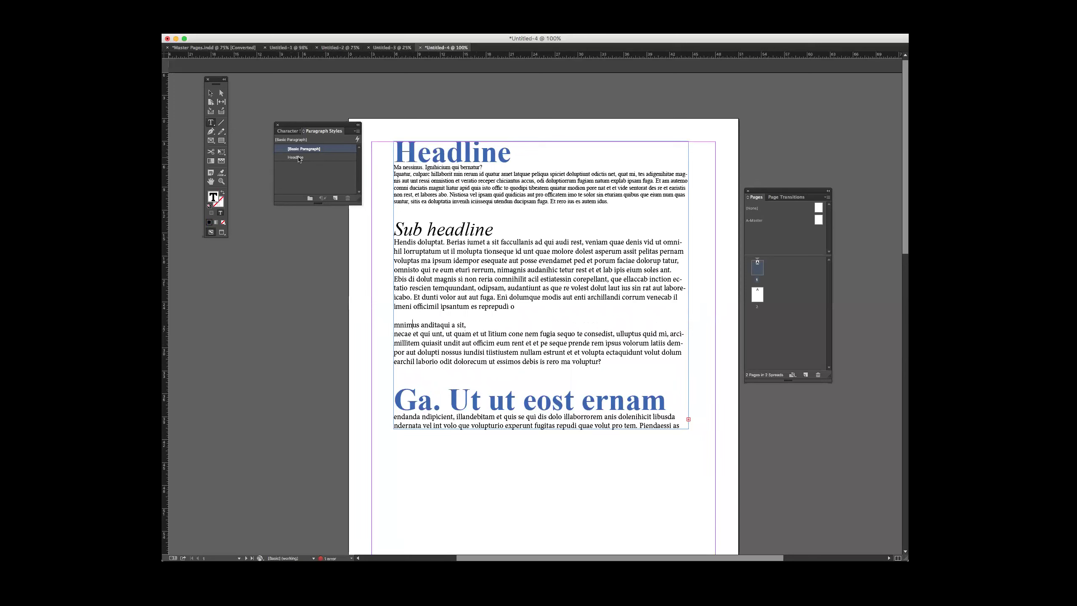
- Create a paragraph style from the italic "Sub headline" text and name it "Sub Headline"
double_click(445, 229)
left_click(487, 231)
key("shift+Home")
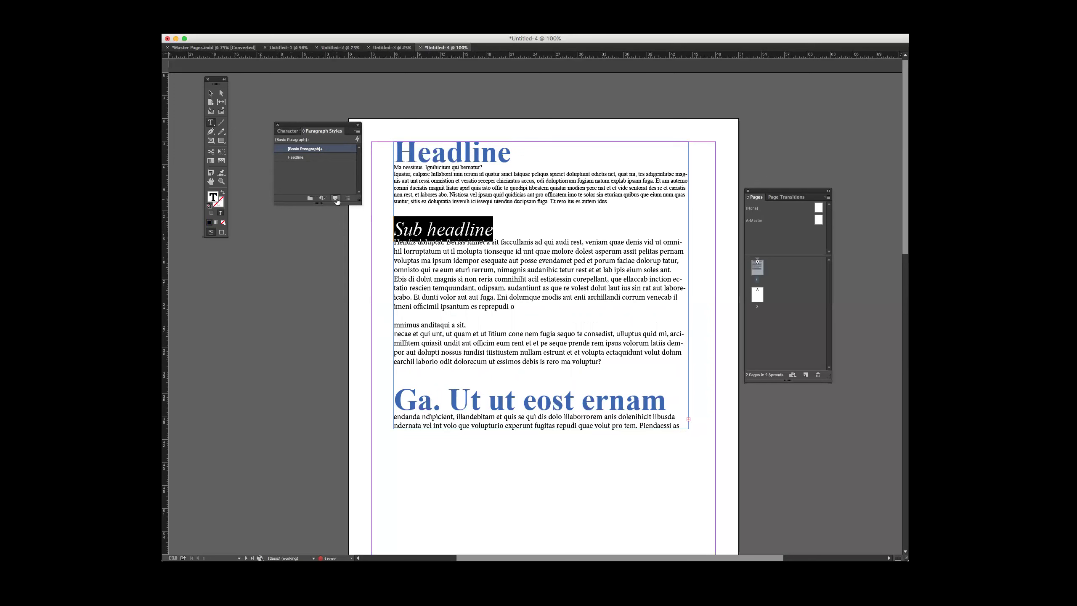
left_click(335, 198)
double_click(305, 157)
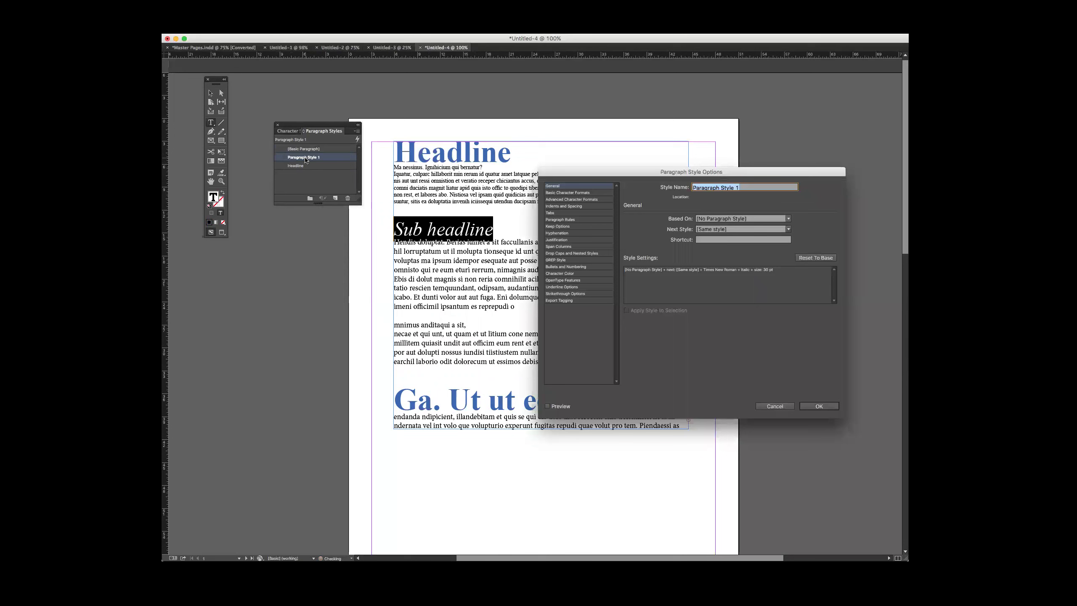
type("Sub Headline")
key("Return")
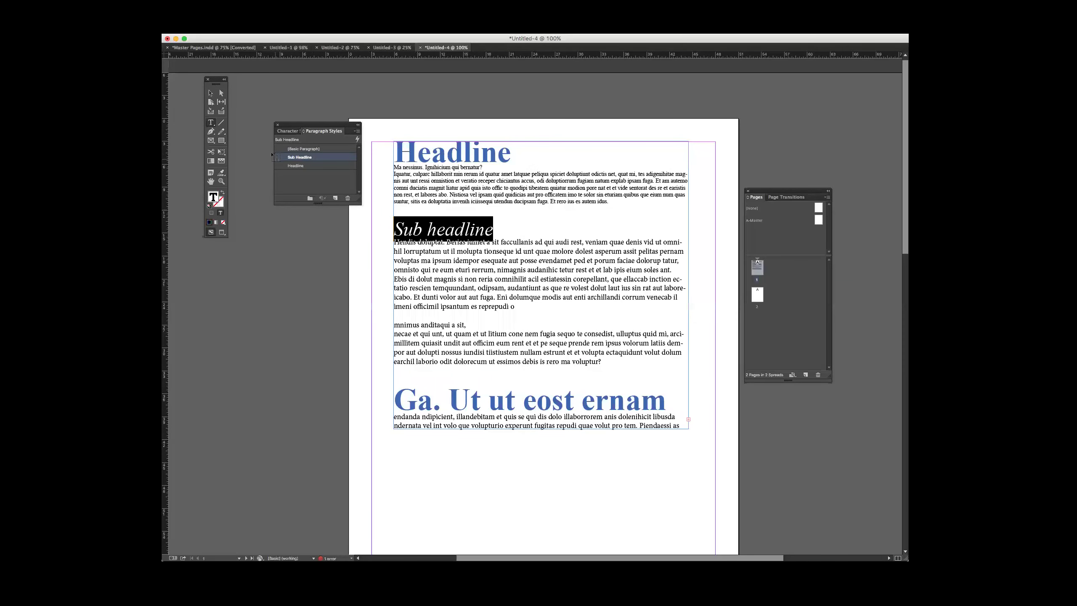
- Apply the Sub Headline paragraph style to the line "mnimus anditaqui a sit,"
left_click(425, 240)
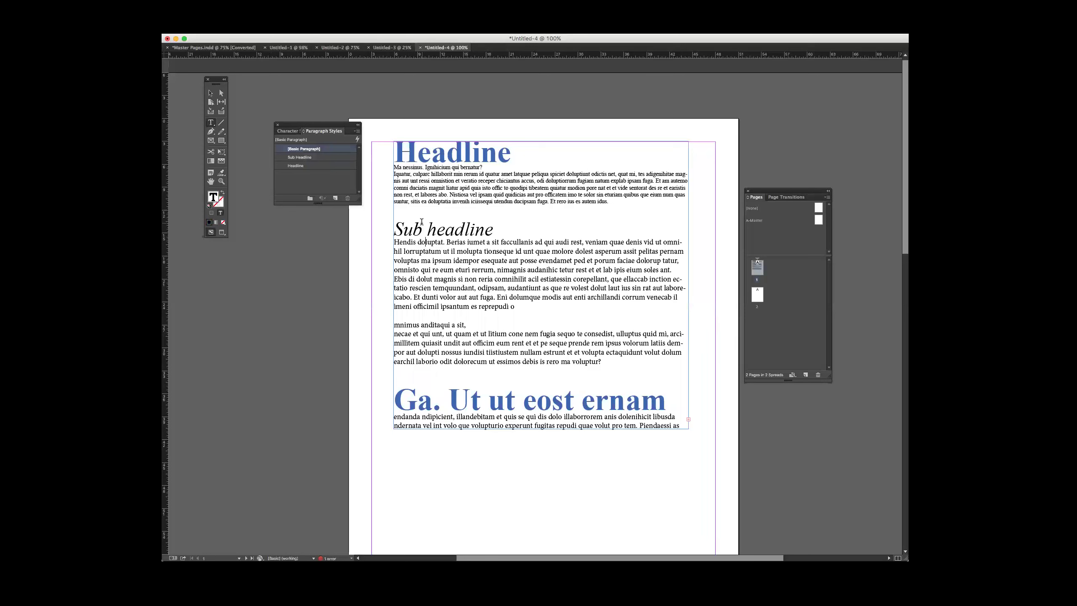
left_click_drag(468, 324, 392, 326)
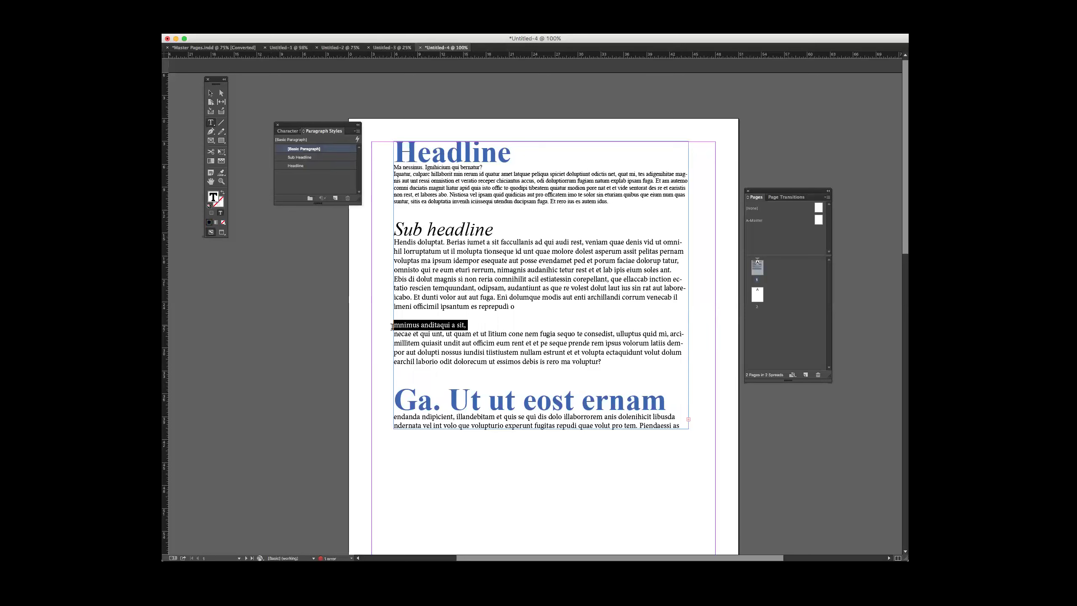
left_click(306, 157)
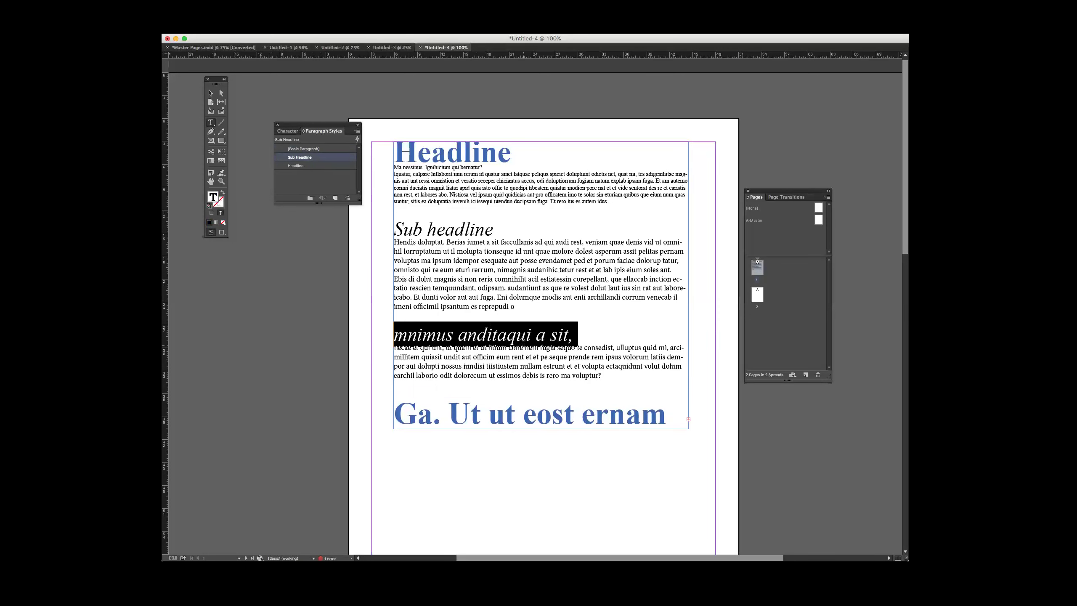
left_click(429, 296)
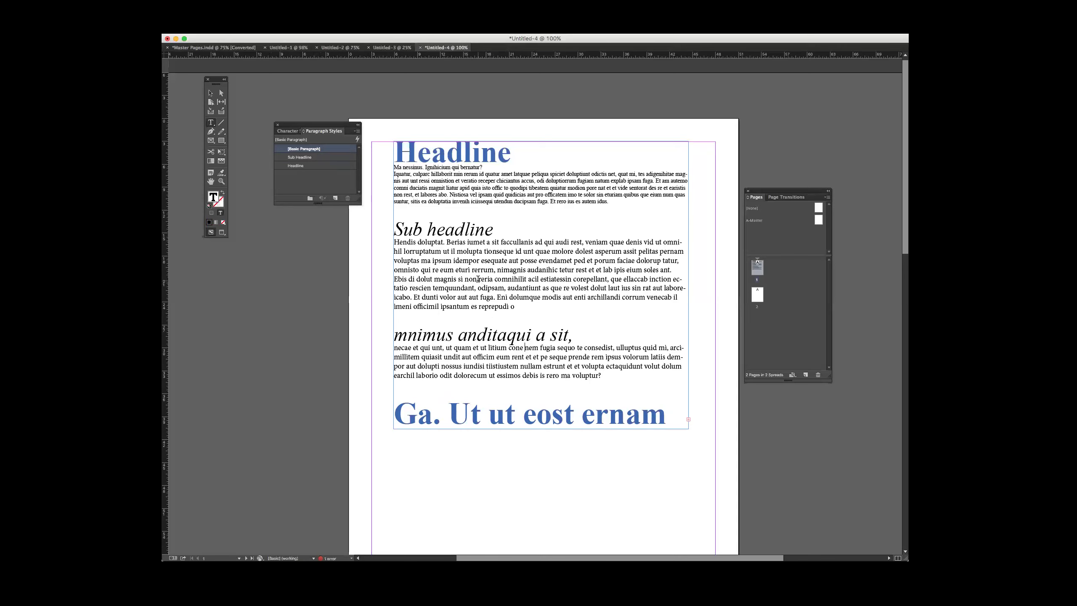
- Apply the Sub Headline style to the "Ebis di dolut" paragraph and the Headline style to the "Iquatur, culparc" paragraph
left_click_drag(440, 284, 524, 289)
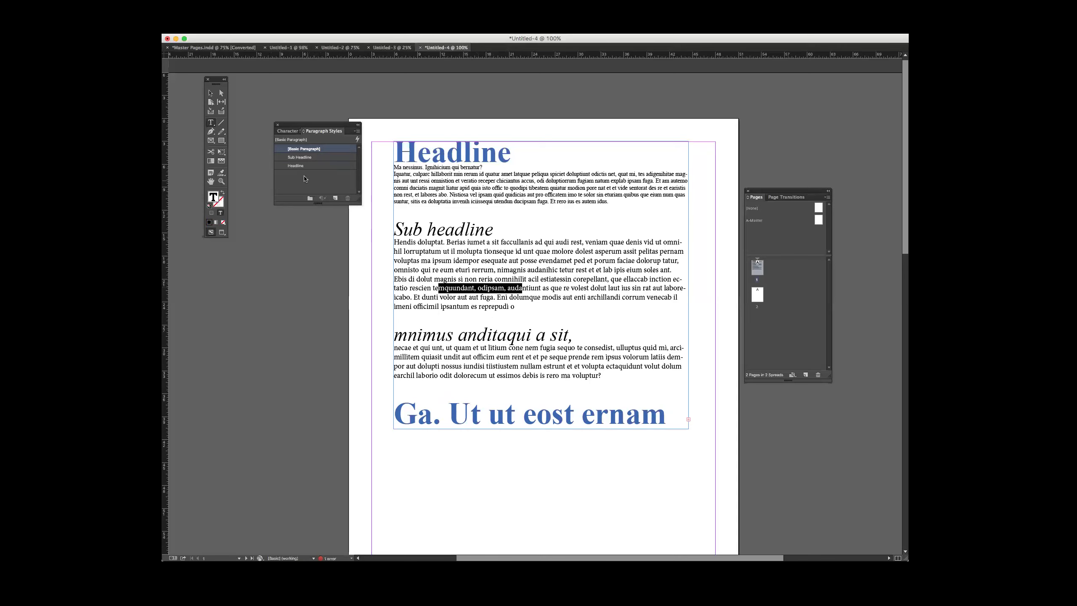
left_click(303, 160)
left_click(519, 261)
left_click(453, 193)
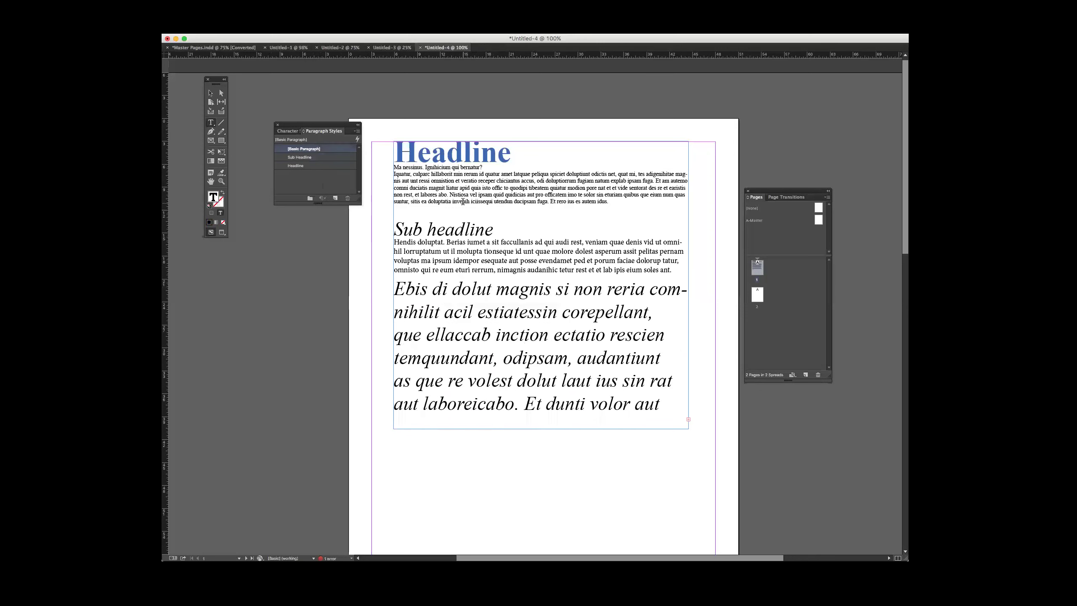
left_click_drag(452, 193, 583, 204)
left_click(295, 165)
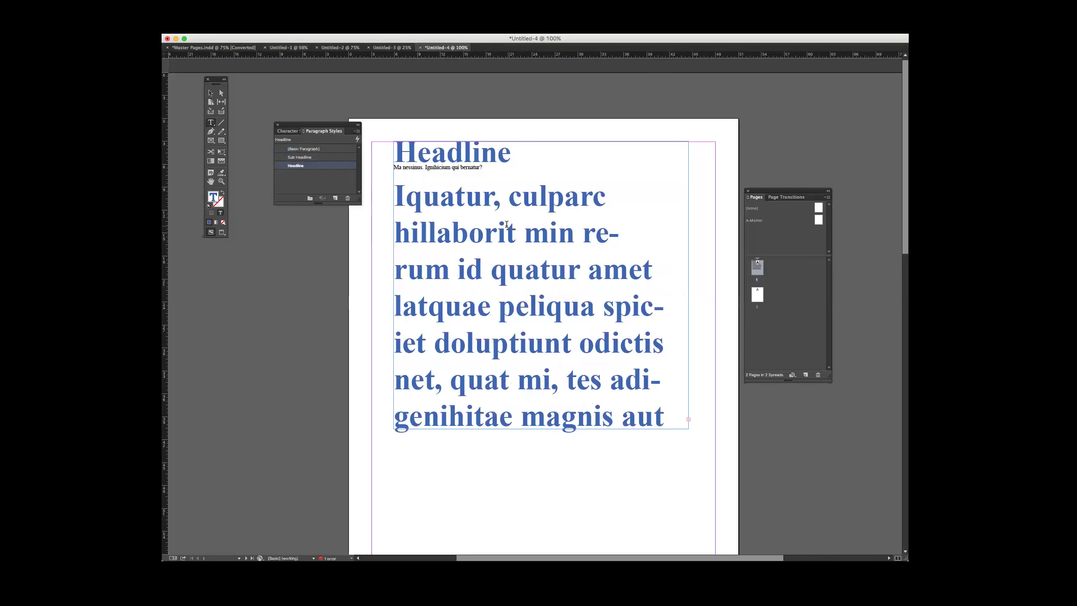
- Undo the recent paragraph style applications and the renaming of the sub headline style
key("super+z")
key("super+z")
key("super+z")
key("super+z")
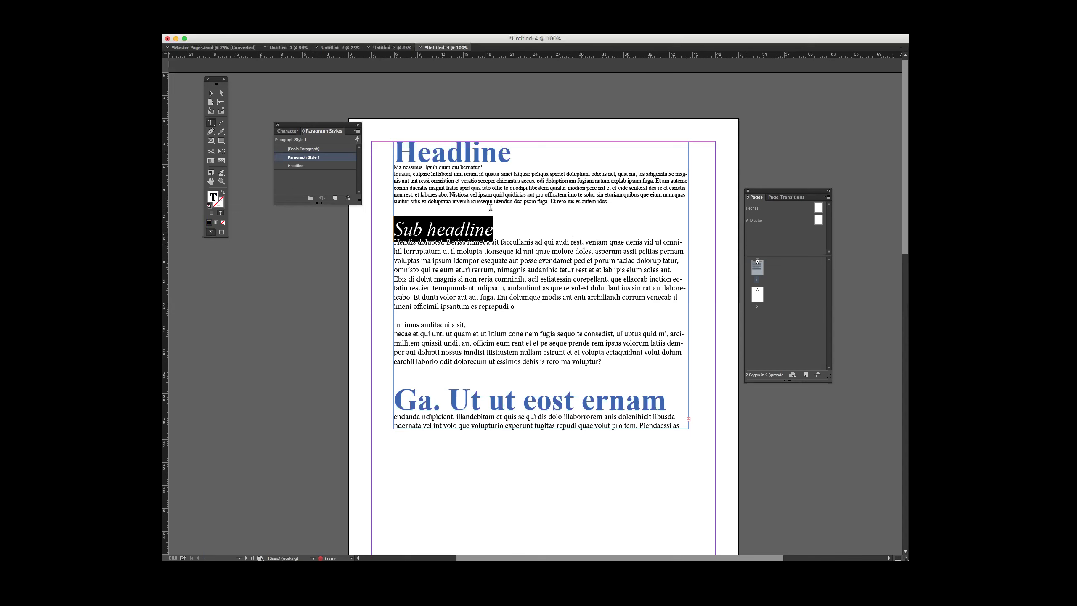
- Delete the whole text frame from the page
left_click(210, 93)
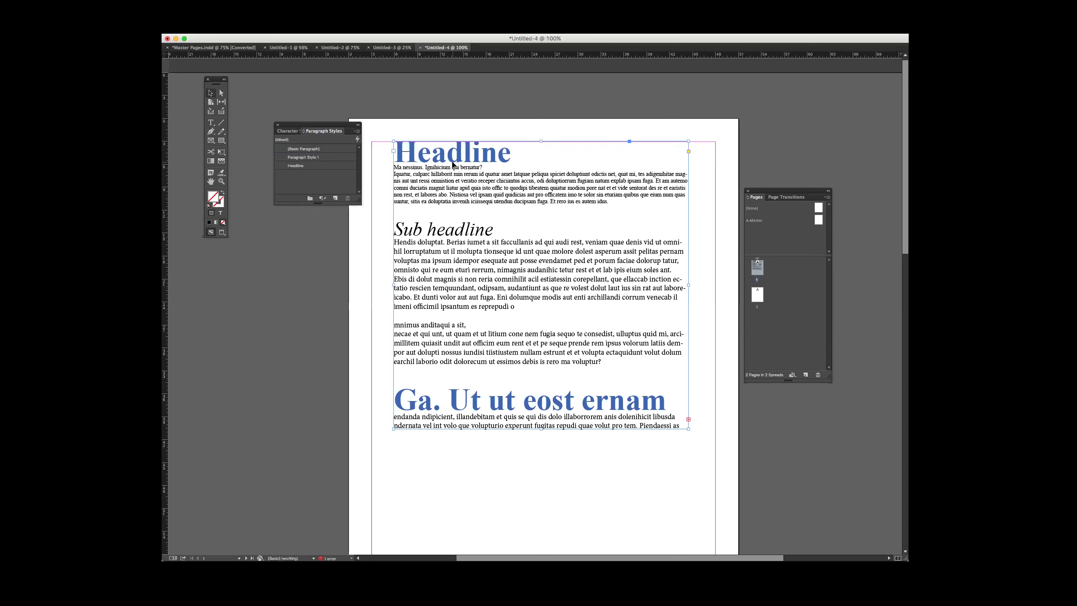
key("Delete")
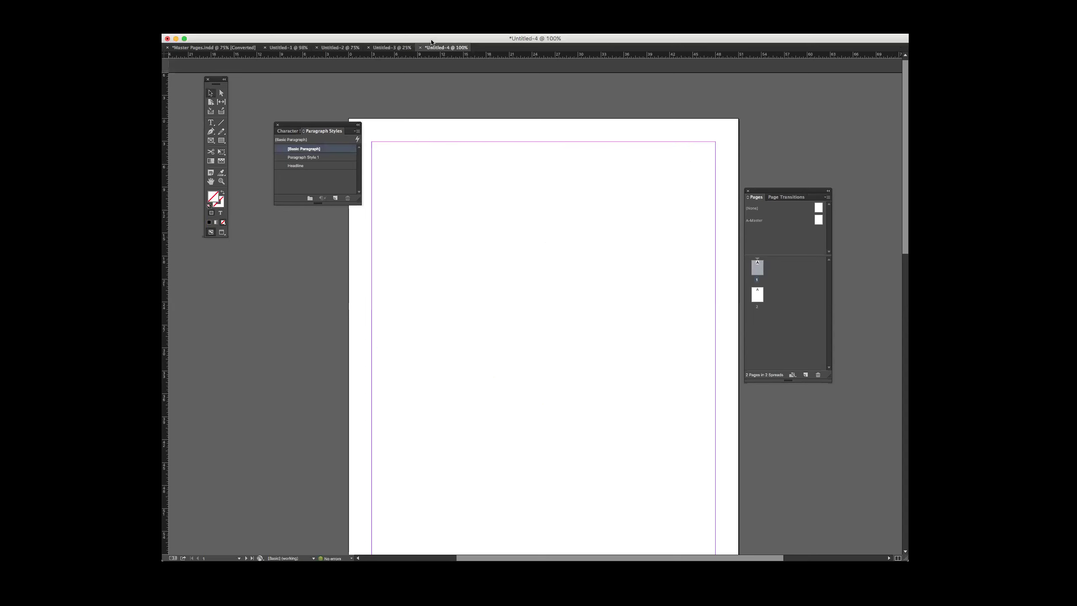
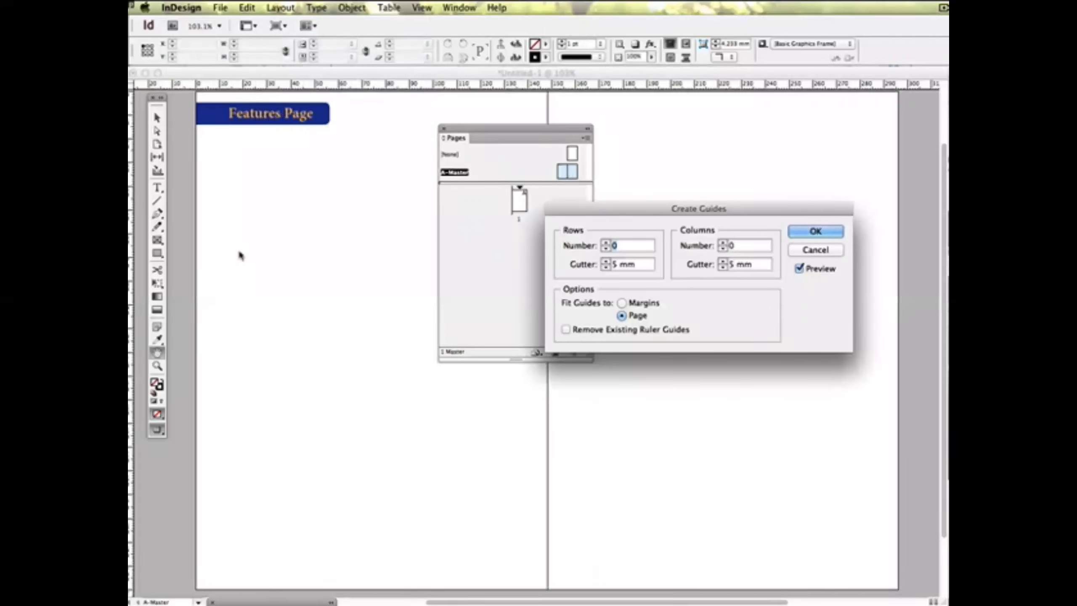
- Cancel the Create Guides dialog on the A-Master spread
key("Escape")
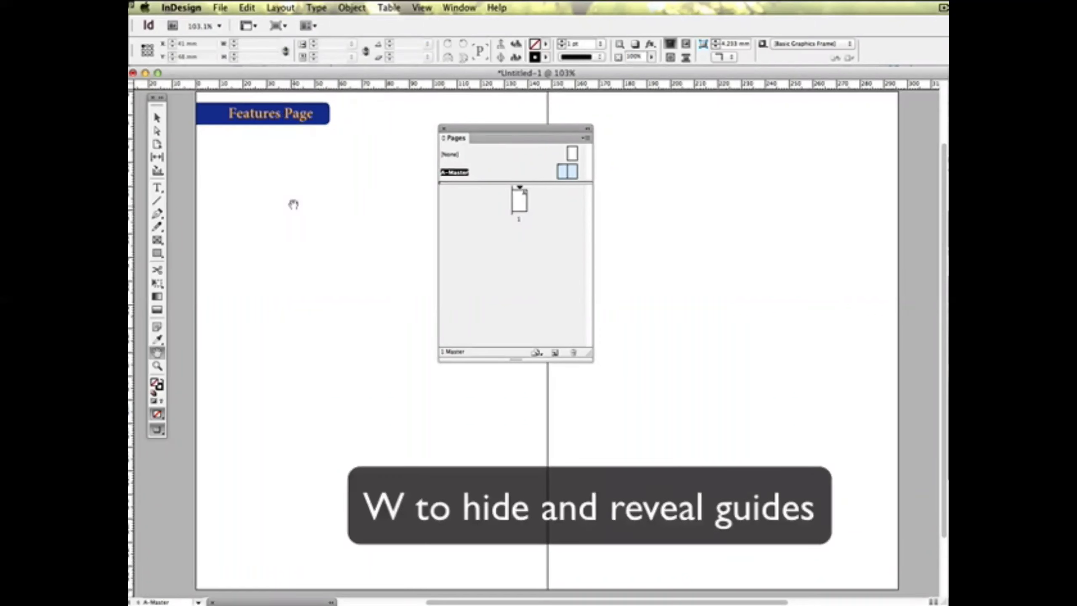
- Toggle the guide display on the A-Master spread, leaving the margins and guides shown
key("w")
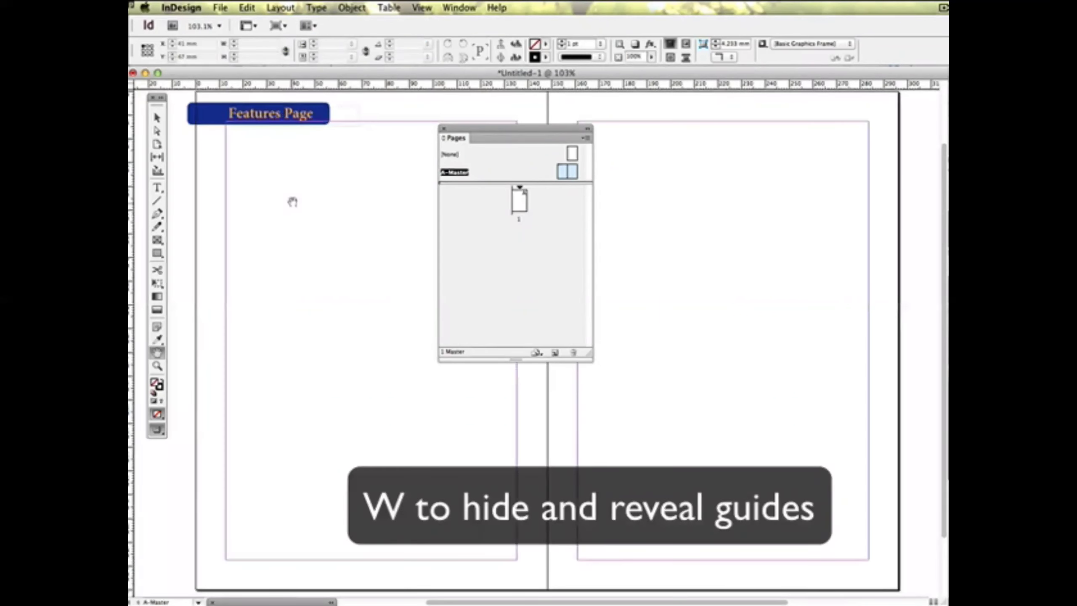
key("w")
key("w")
- Start a guide grid on the A-Master spread with 5 rows and 5 columns fitted to the page
left_click(284, 5)
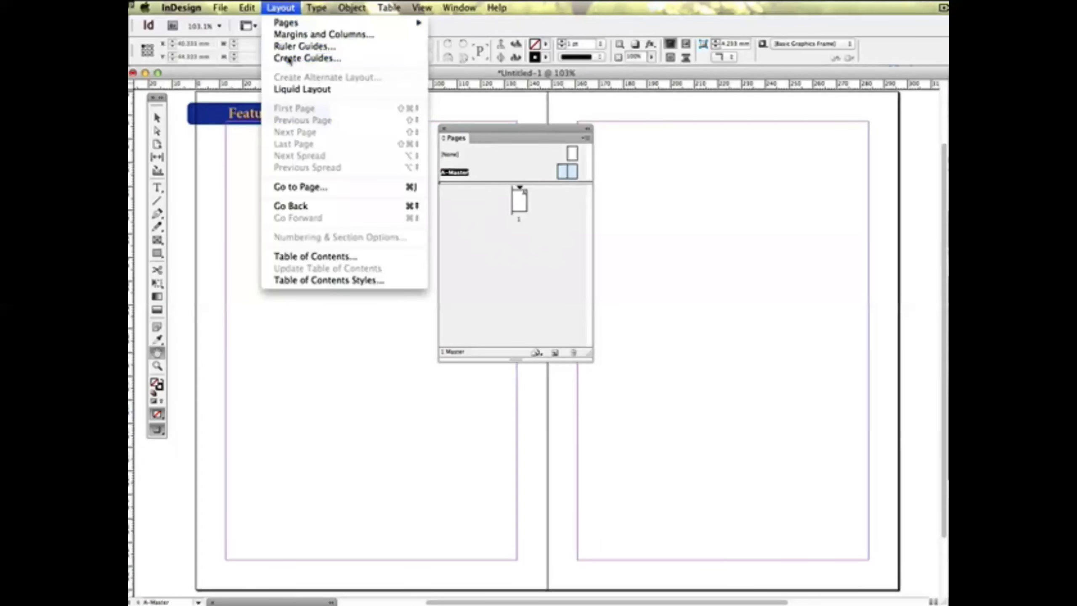
left_click(307, 58)
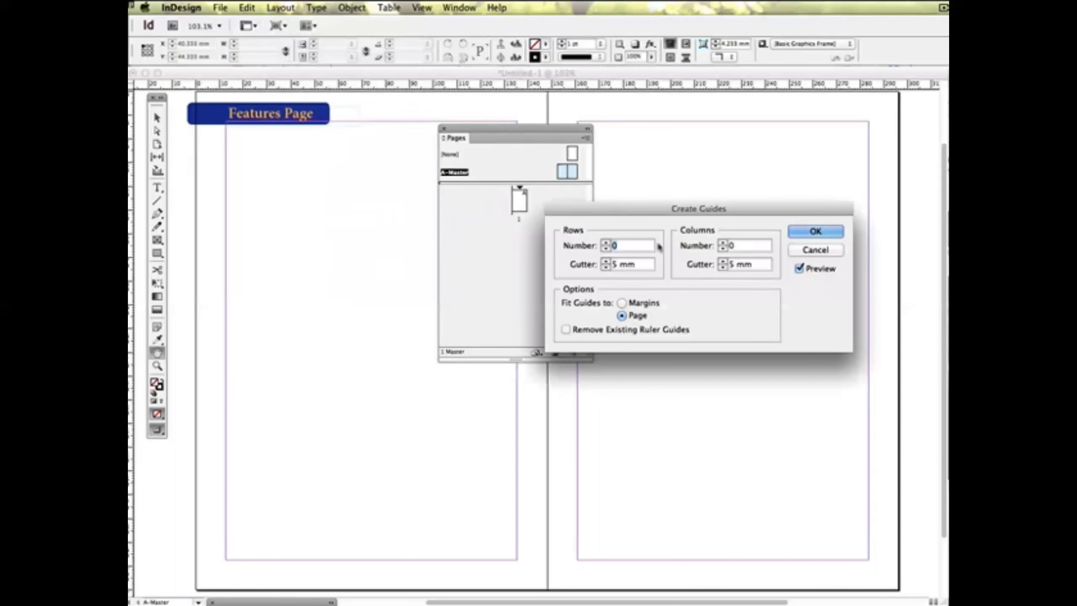
left_click(606, 243)
left_click(606, 243)
left_click(606, 242)
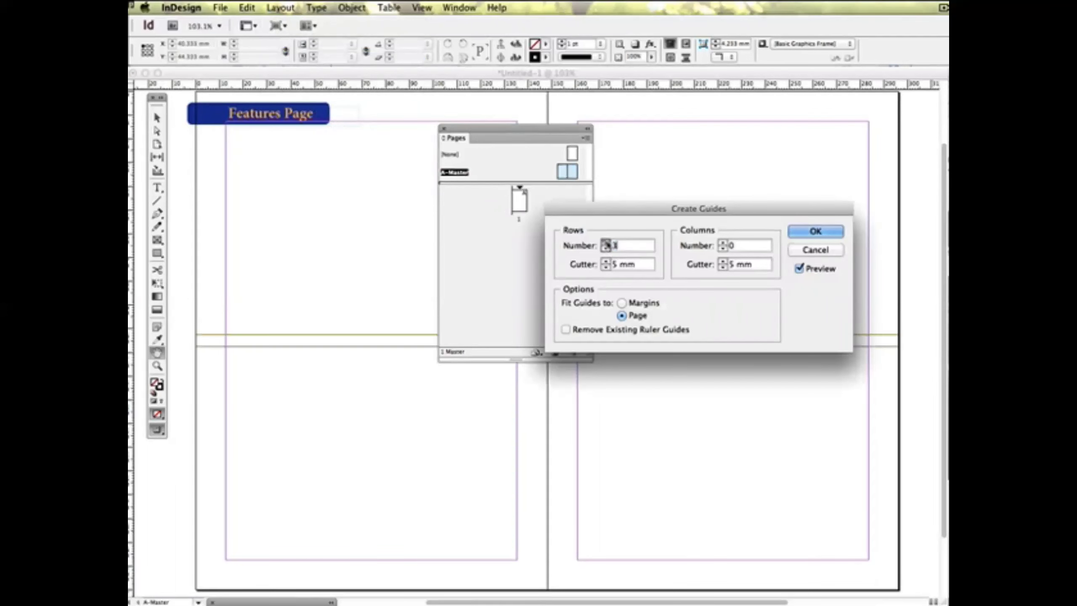
left_click(605, 243)
left_click(606, 243)
left_click(722, 243)
left_click(722, 243)
left_click(722, 243)
left_click(722, 243)
left_click(722, 243)
- Set the row and column gutters to 2 mm, change the number of rows to 7, and create the guides
left_click(605, 267)
left_click(606, 267)
left_click(606, 267)
left_click(722, 268)
left_click(722, 267)
left_click(722, 267)
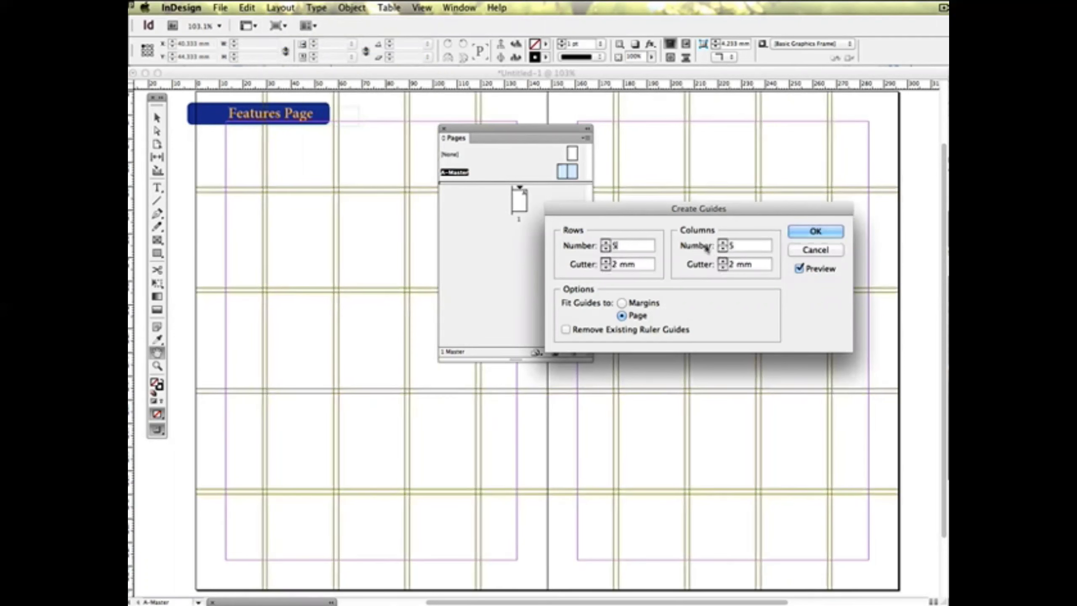
left_click(606, 242)
left_click(606, 243)
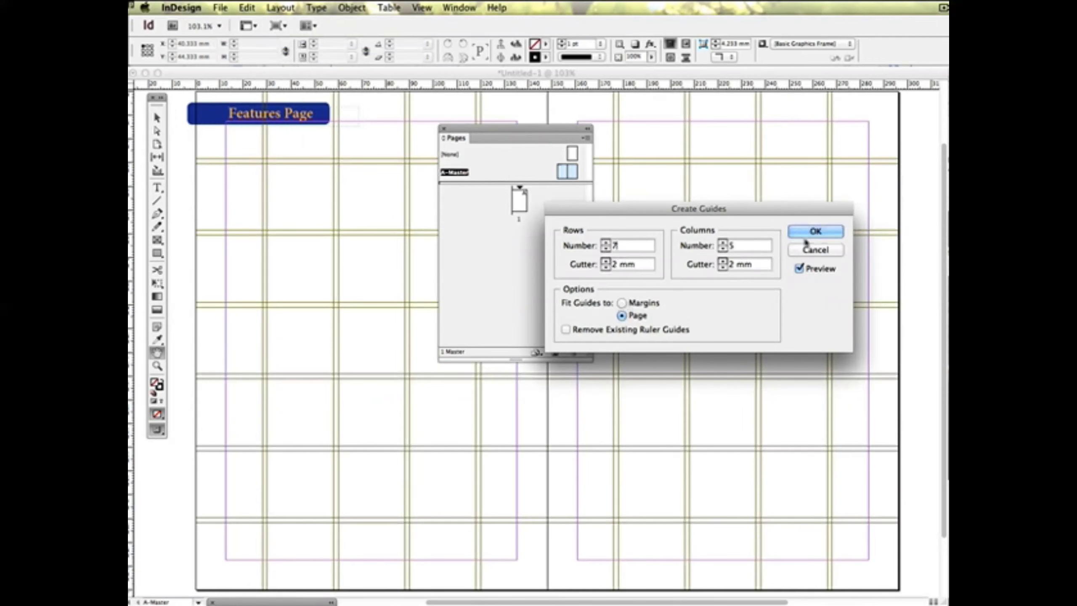
left_click(815, 232)
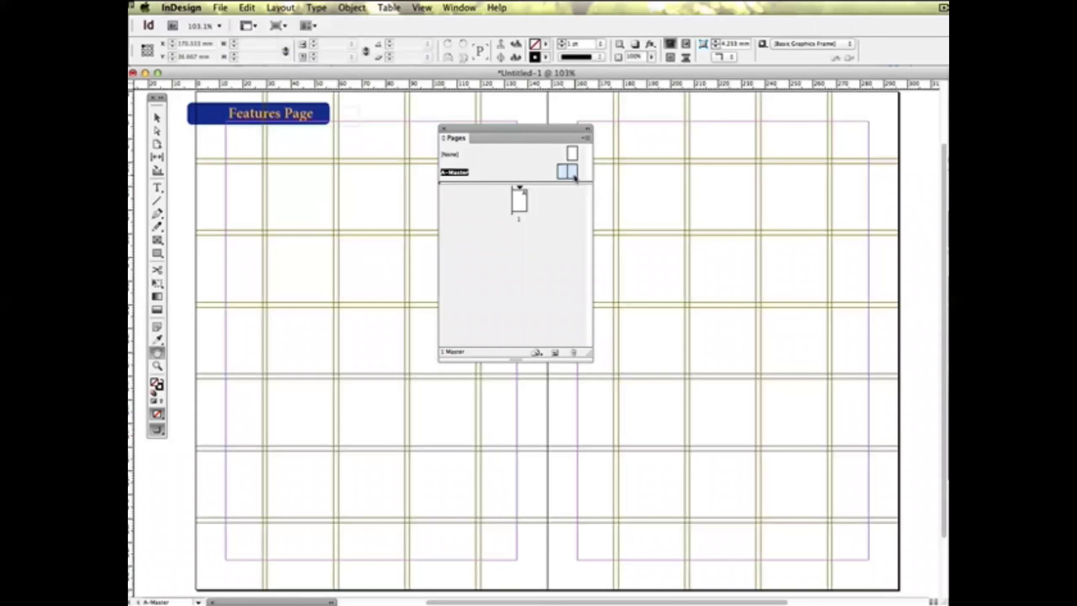
- Add two A-Master spreads below page 1 and go to page 2
left_click_drag(561, 171, 509, 234)
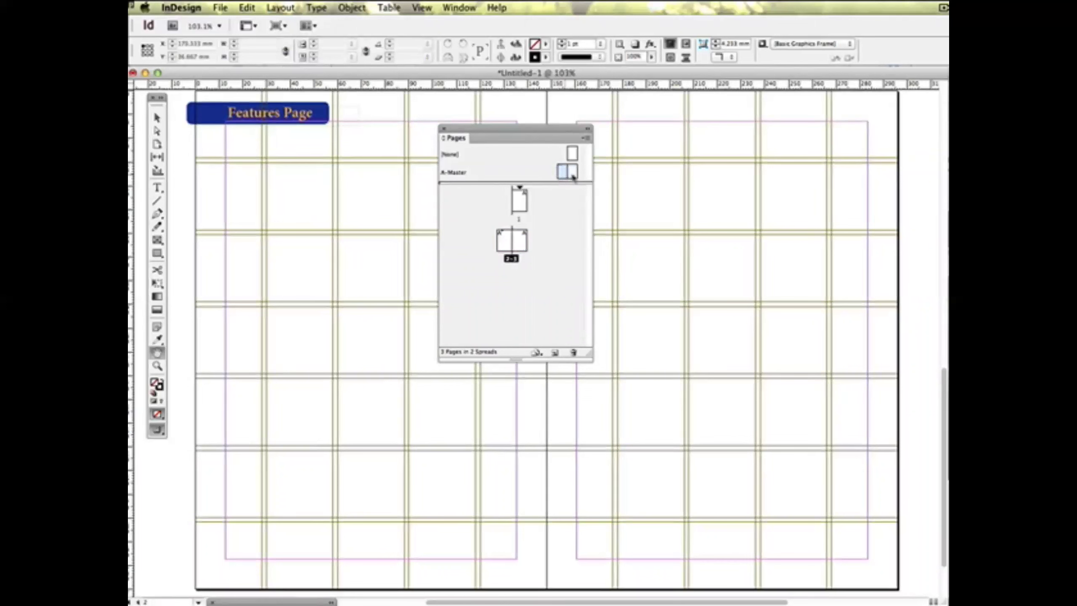
left_click_drag(572, 174, 511, 280)
left_click(504, 244)
left_click(505, 281)
double_click(506, 248)
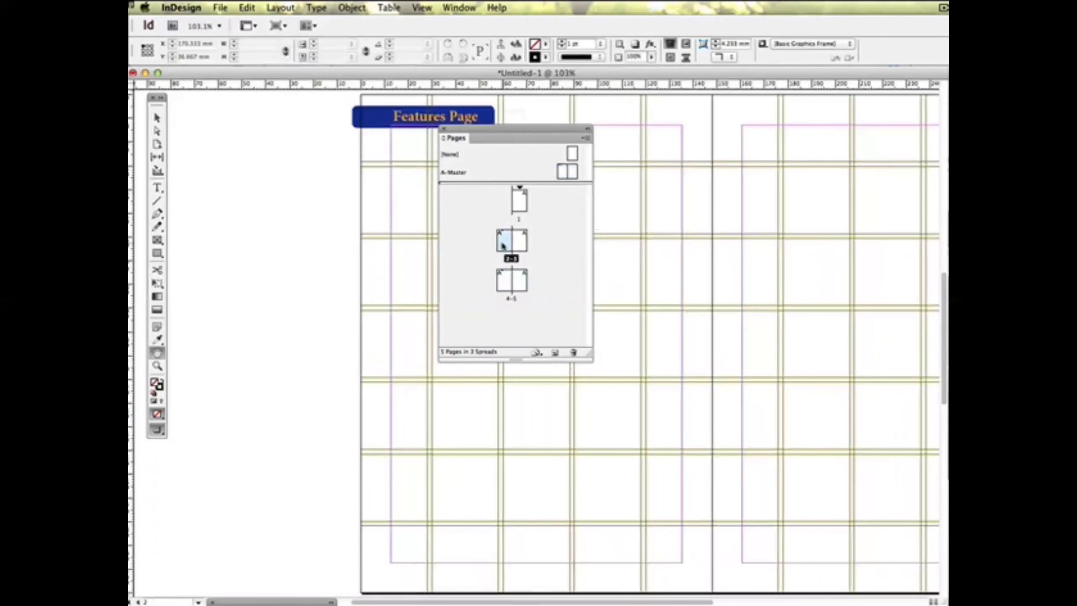
left_click(157, 354)
left_click_drag(394, 233, 271, 234)
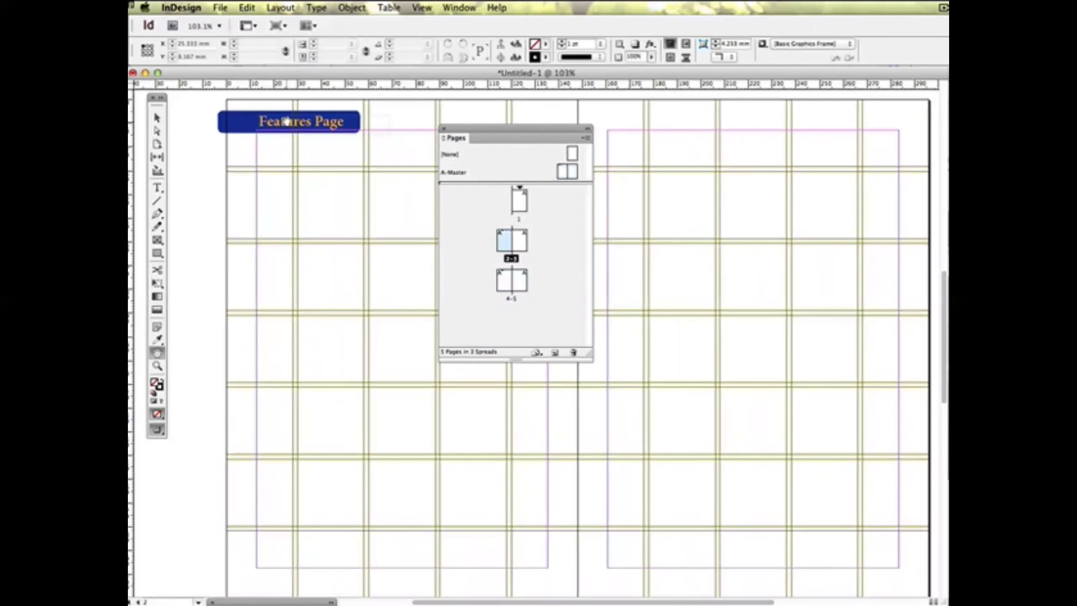
key("v")
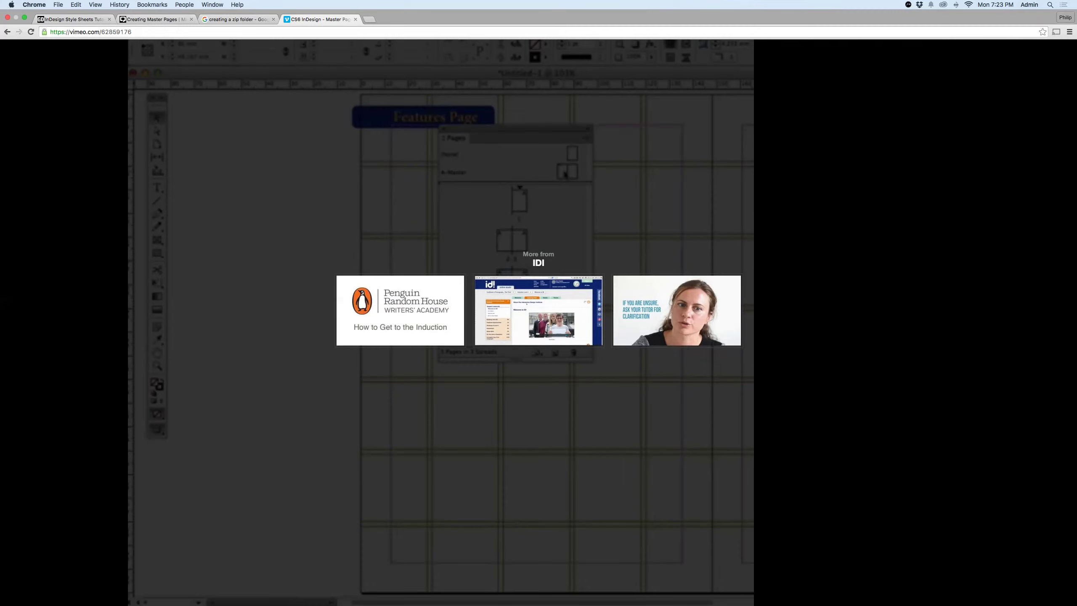
- Leave the full-screen Vimeo video, switch to InDesign, and enlarge the Master Pages.indd window across the screen
key("f")
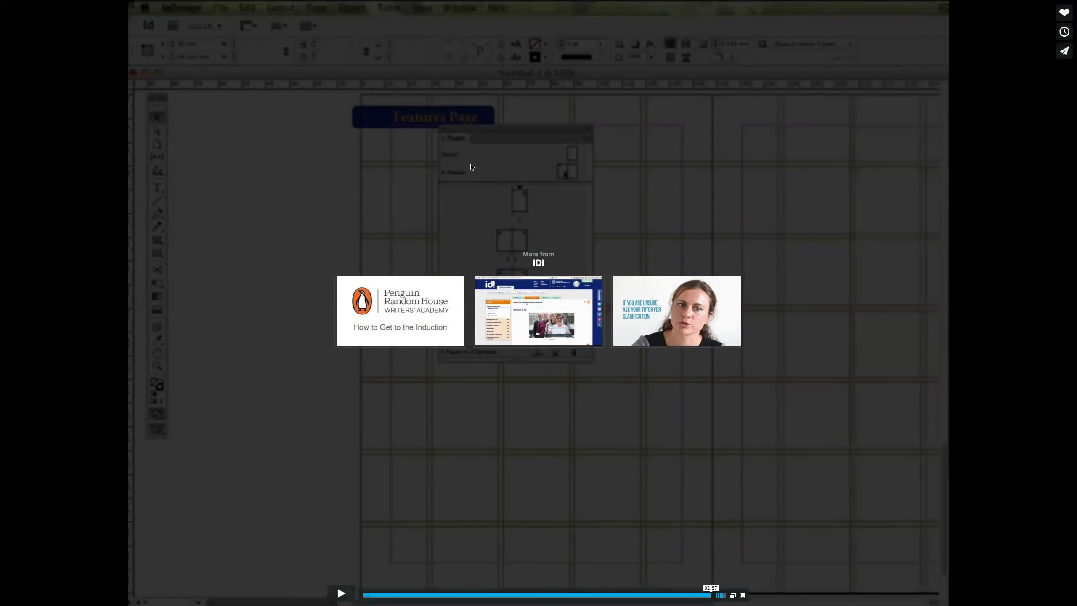
key("Escape")
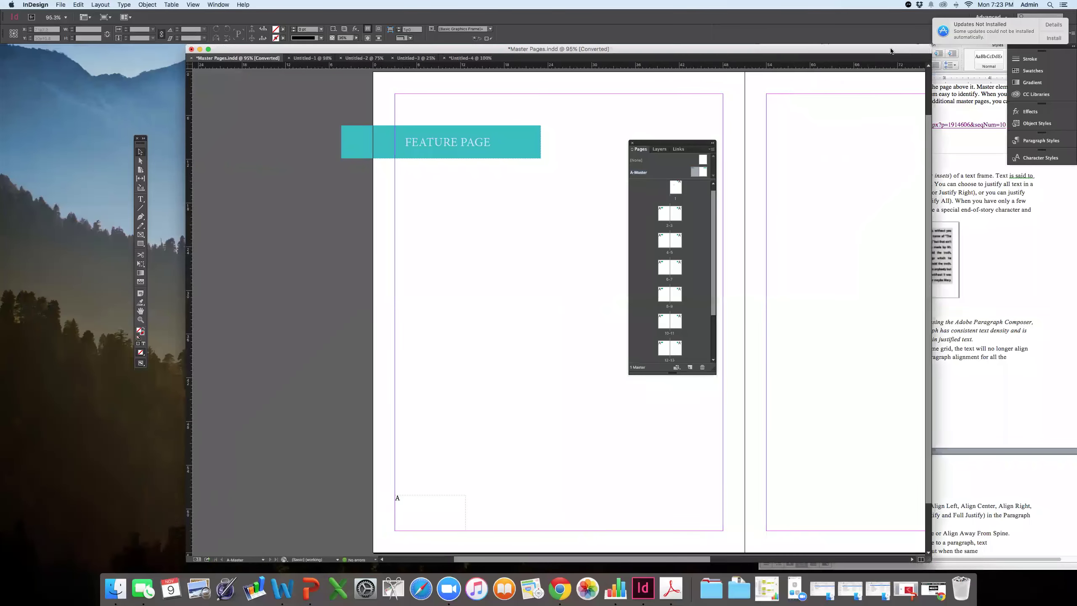
left_click_drag(963, 565, 1075, 576)
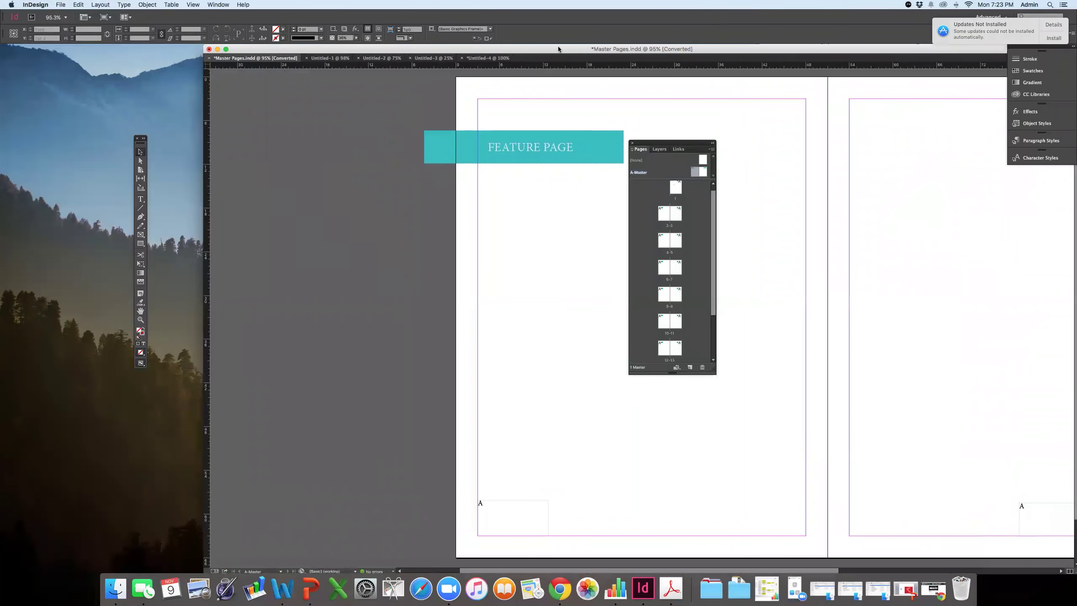
left_click_drag(557, 56, 481, 54)
left_click_drag(182, 55, 60, 49)
left_click_drag(881, 580, 1073, 585)
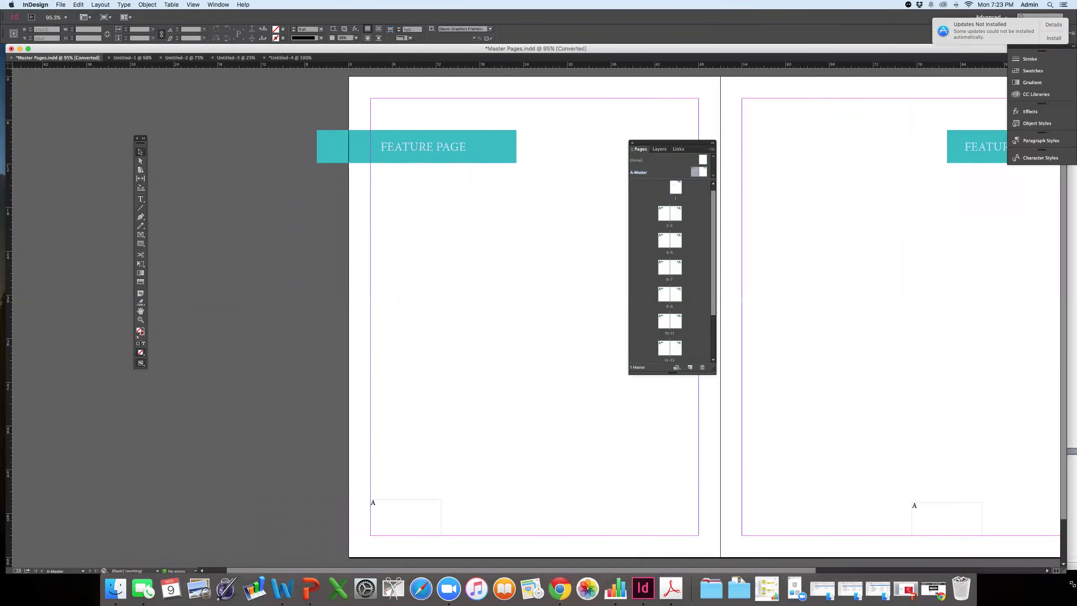
scroll(826, 226, "right", 5)
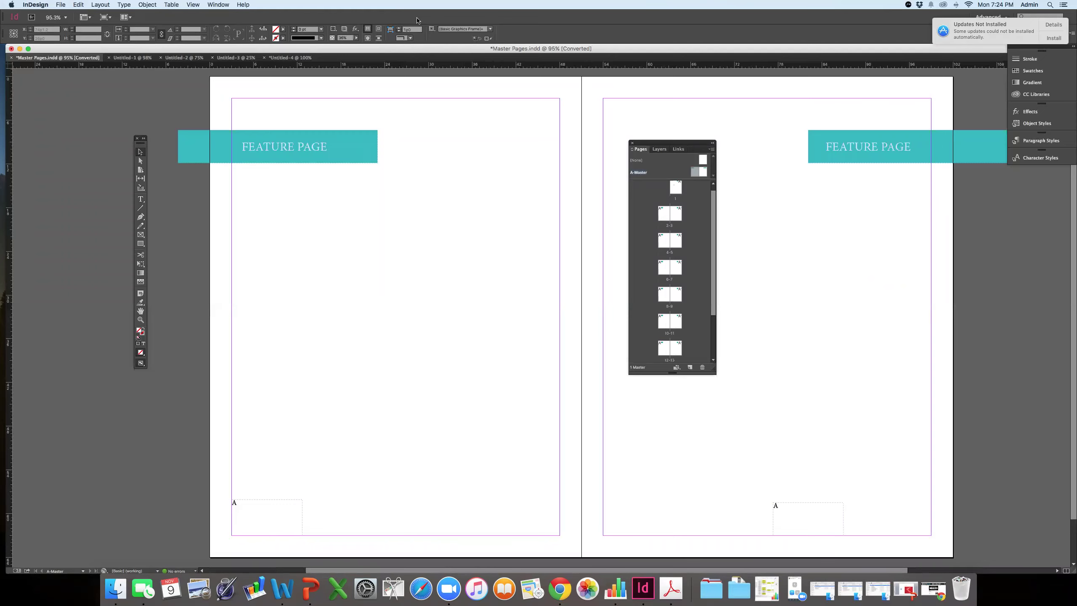
left_click_drag(421, 49, 417, 48)
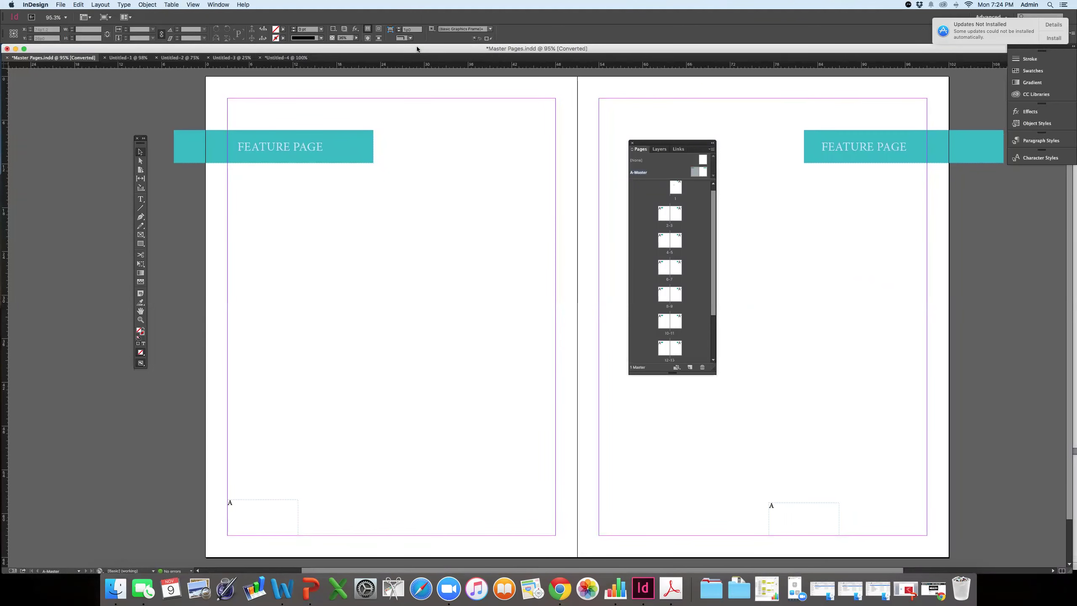
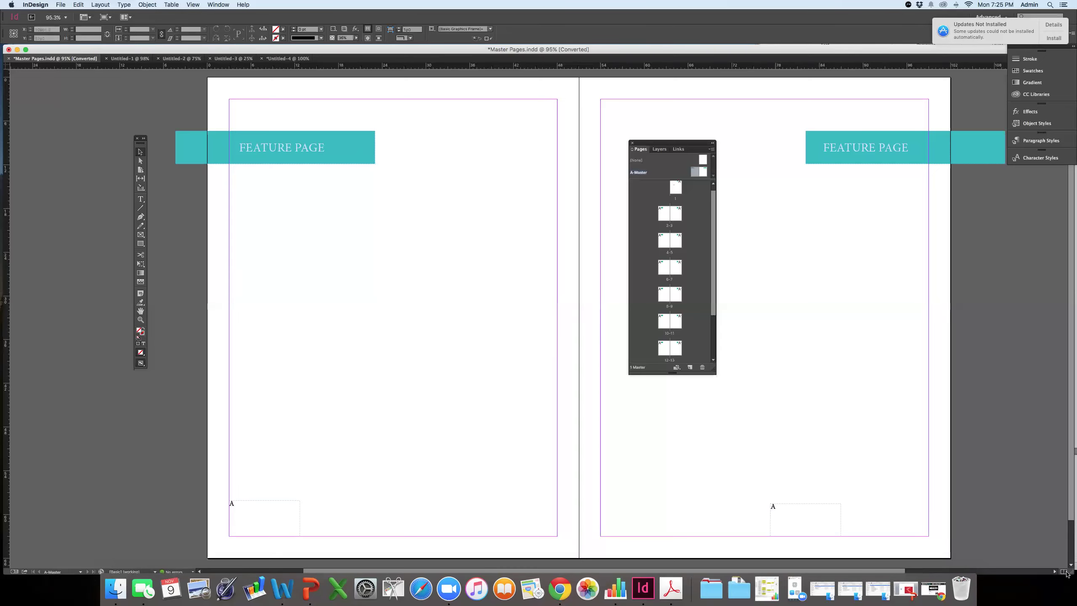
- Shrink the Master Pages.indd window and open example_Newsppr w2-1.jpg from the NEWS FLY 2 folder beside it in Preview
left_click_drag(1071, 572, 723, 564)
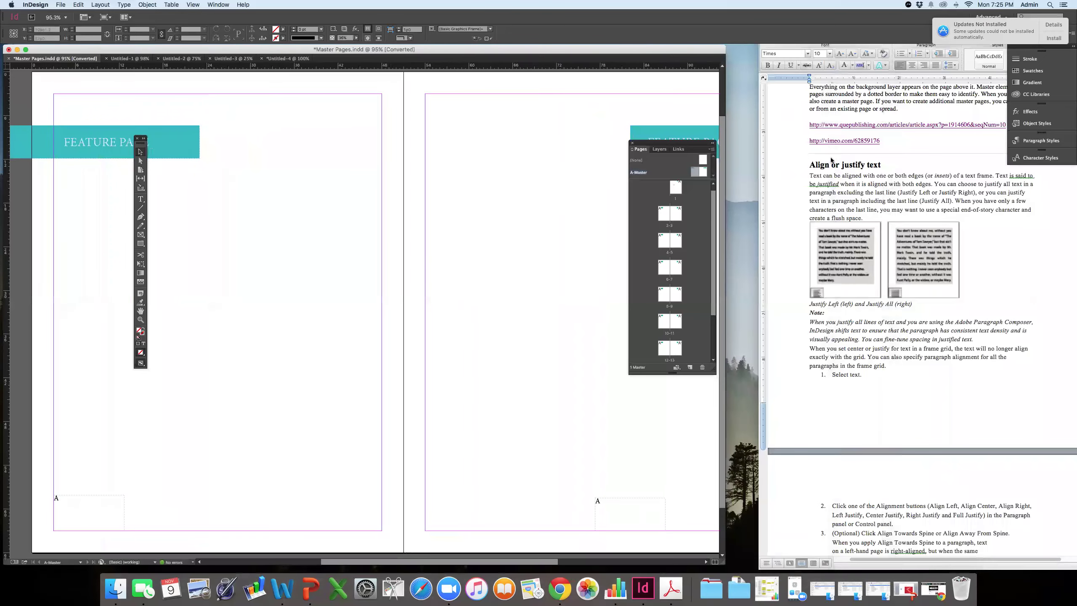
left_click(791, 103)
left_click(772, 14)
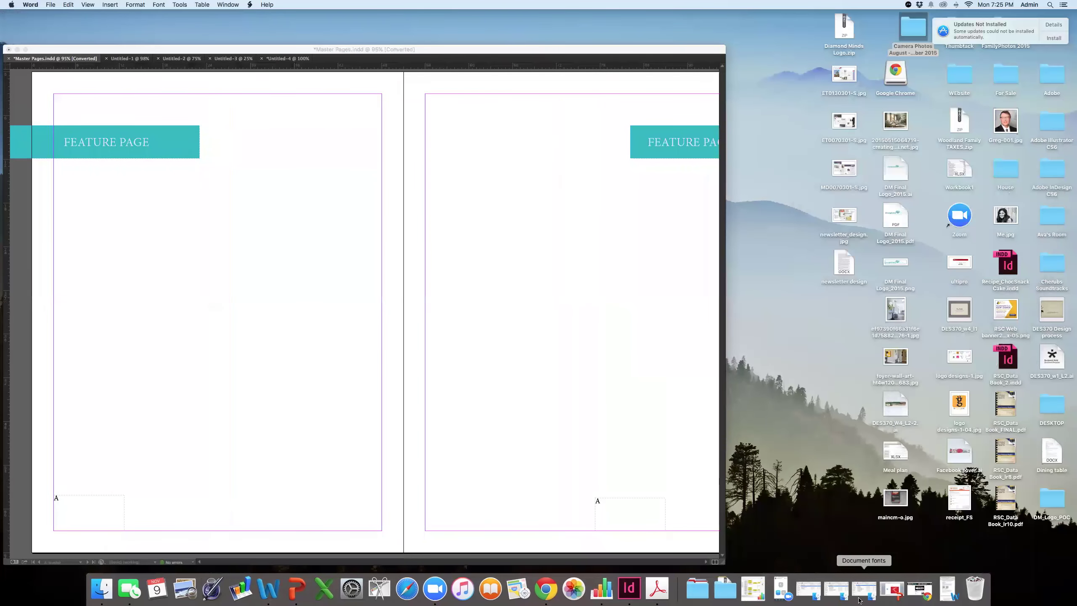
left_click(825, 592)
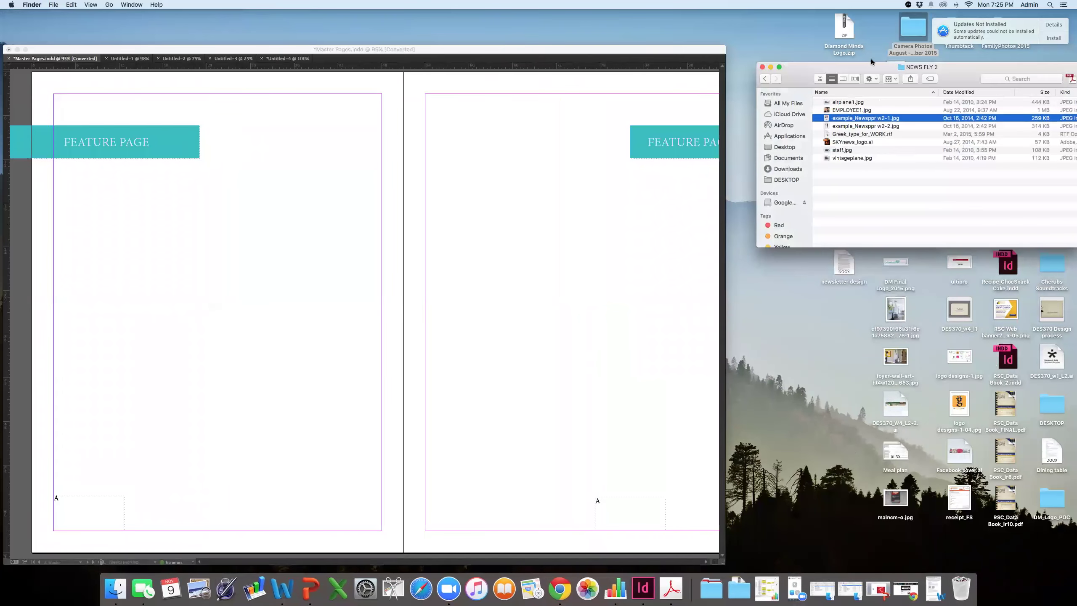
left_click_drag(867, 68, 844, 70)
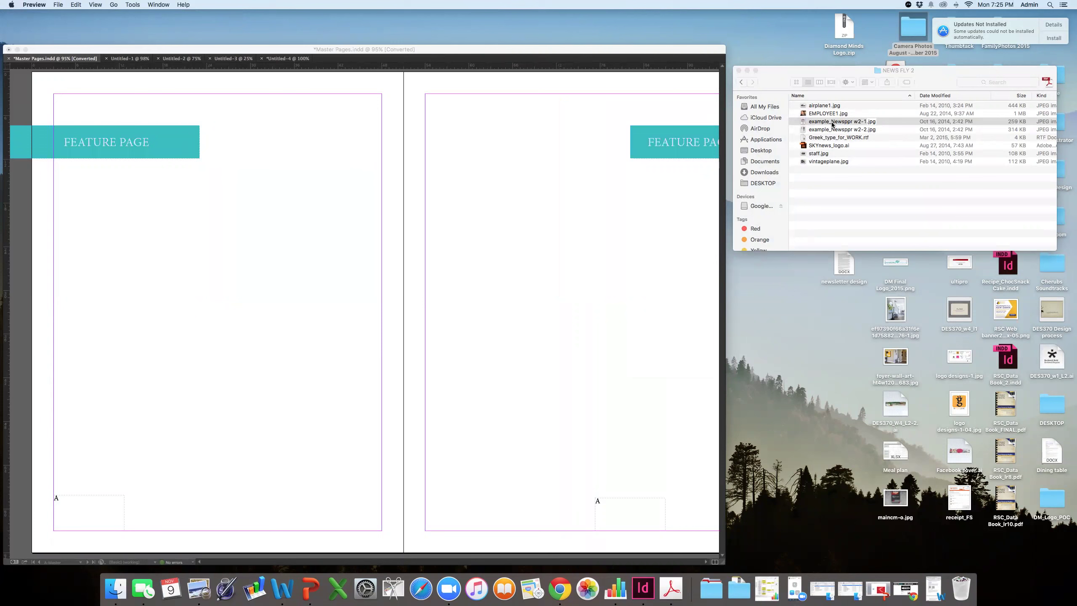
left_click_drag(182, 32, 872, 32)
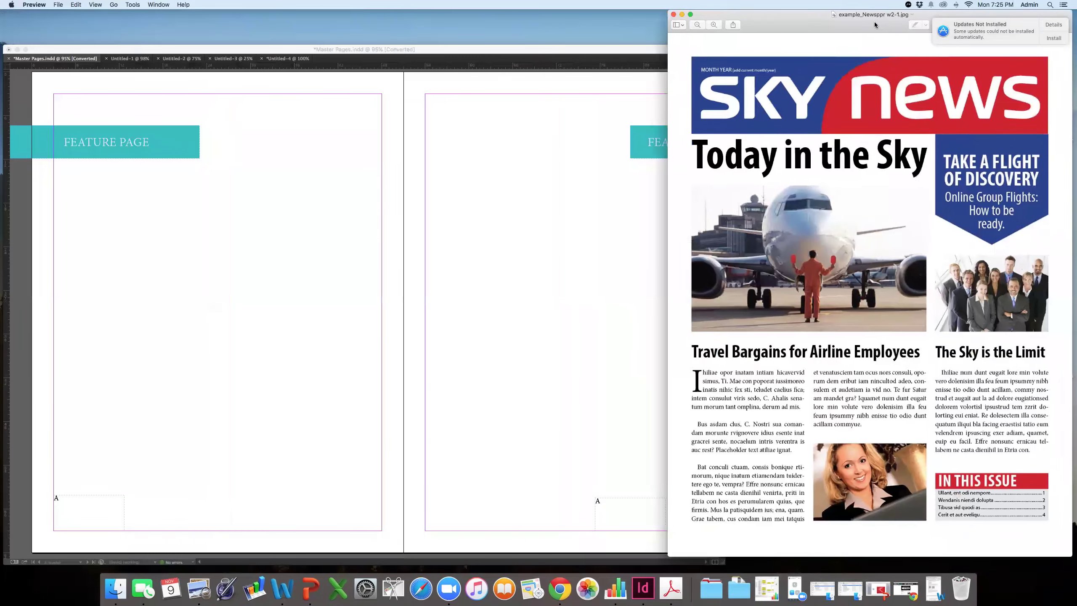
- Switch to InDesign, narrow the document window to clear the newsletter image, and close the Pages panel
left_click(566, 52)
mouse_move(693, 563)
left_mouse_down()
mouse_move(667, 559)
mouse_move(678, 559)
left_mouse_up()
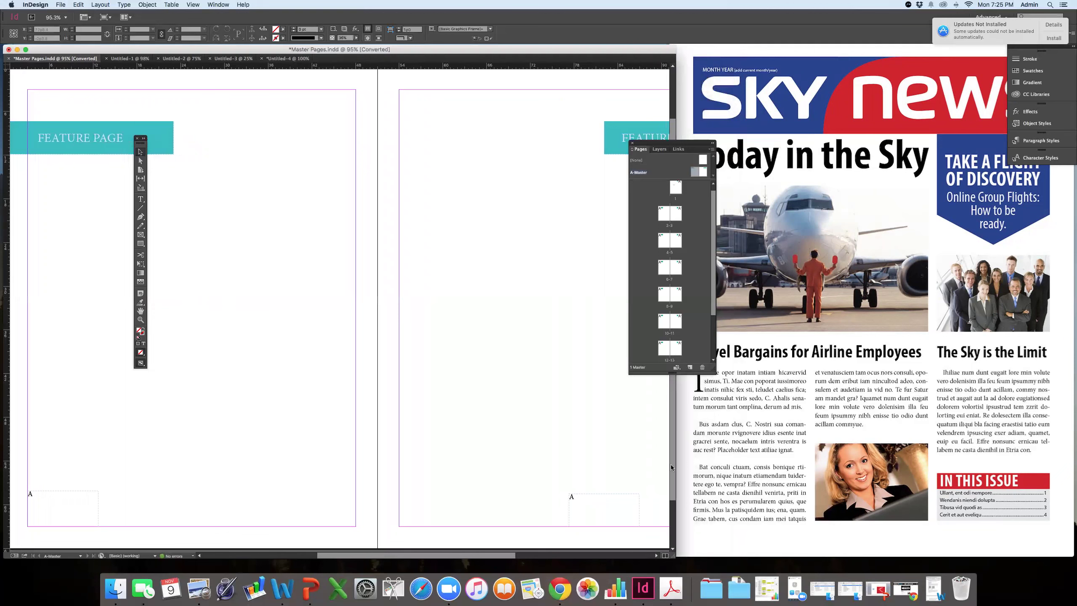
left_click(632, 144)
key("super+5")
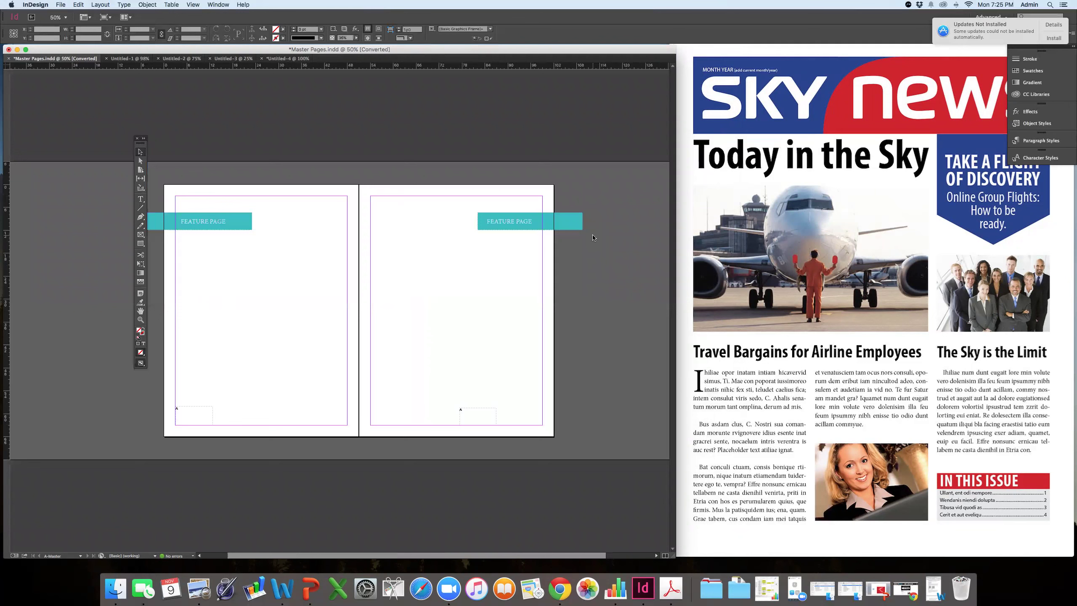
- Start a new print document with Facing Pages turned off
left_click(61, 4)
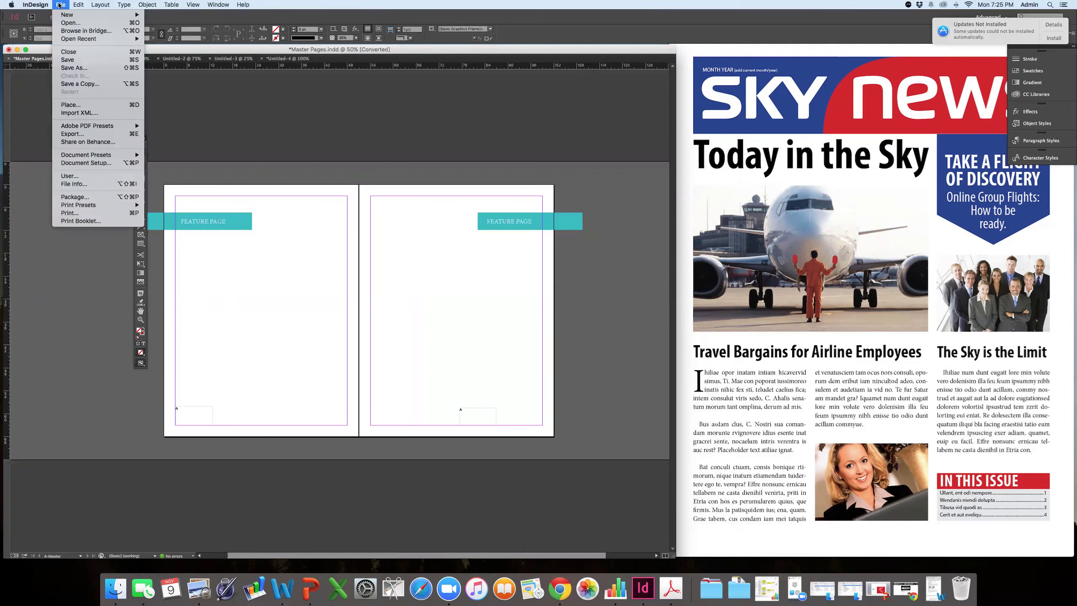
mouse_move(123, 14)
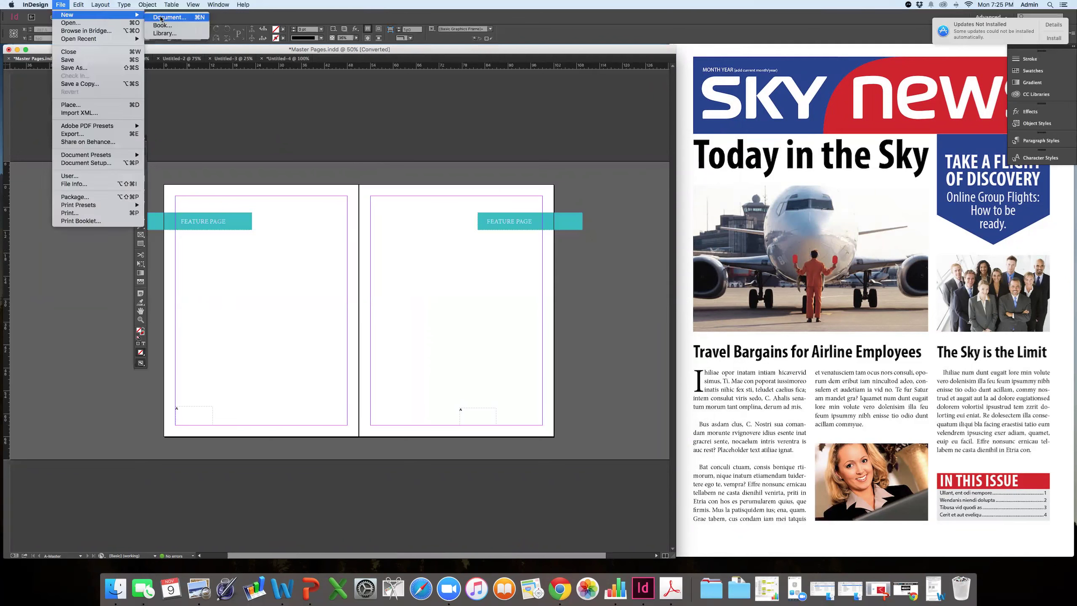
left_click(161, 18)
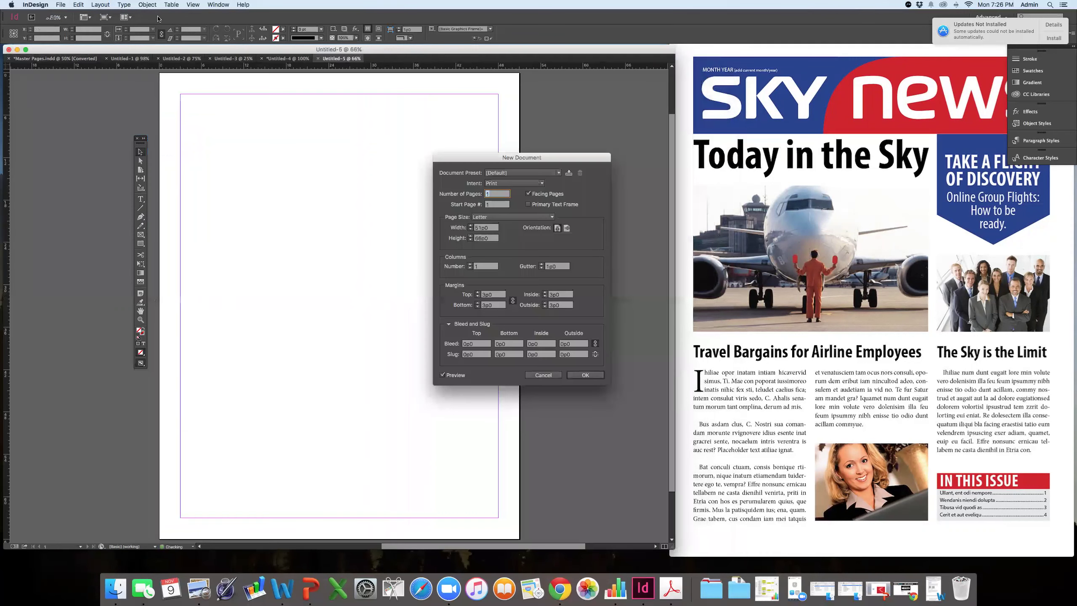
left_click(61, 5)
mouse_move(63, 14)
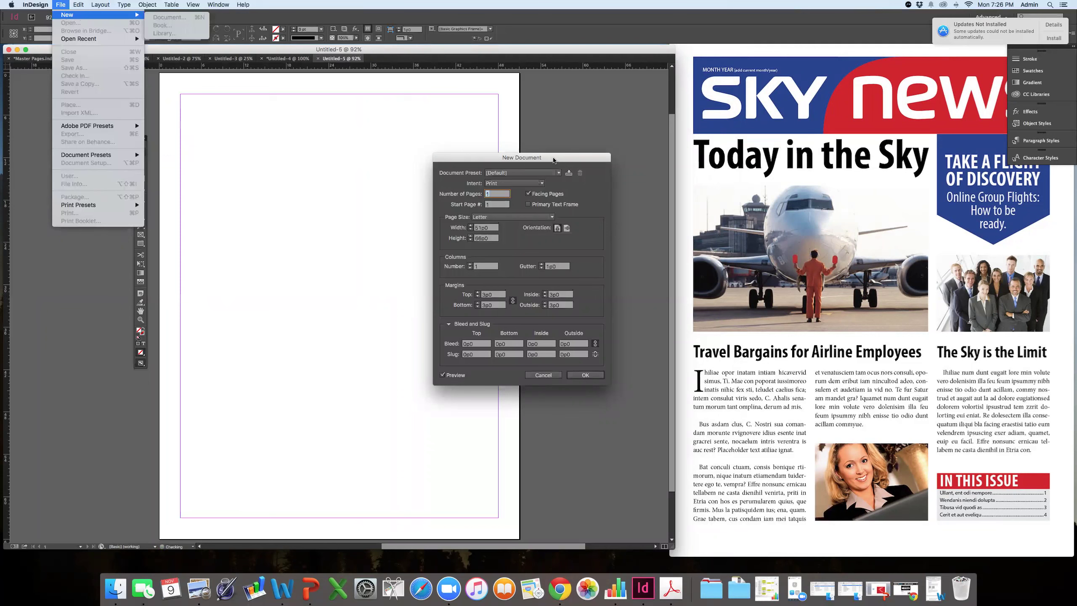
key("Escape")
left_click_drag(512, 158, 363, 172)
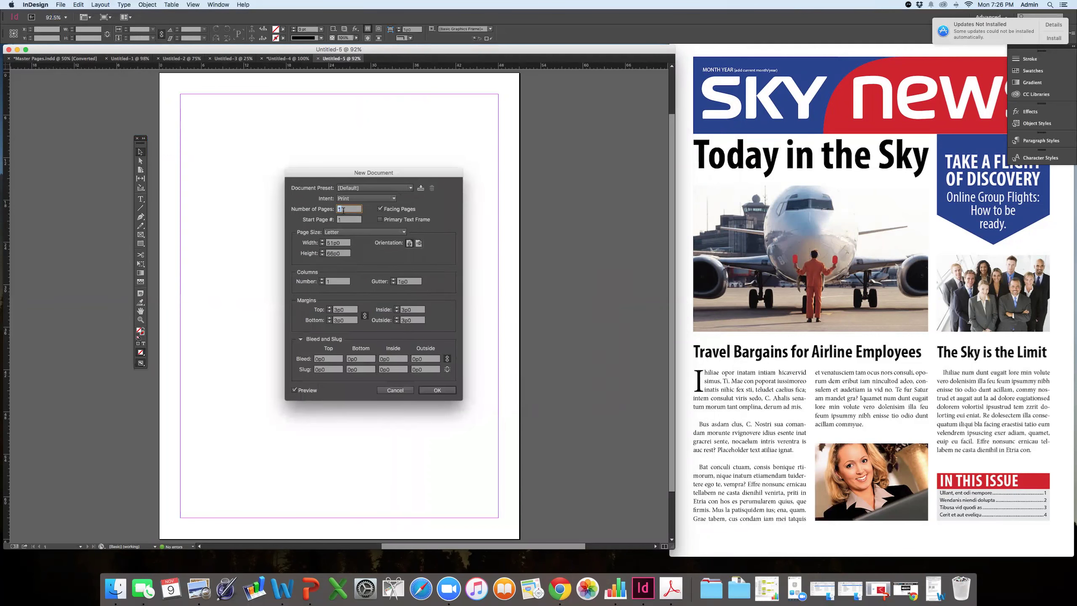
left_click(380, 208)
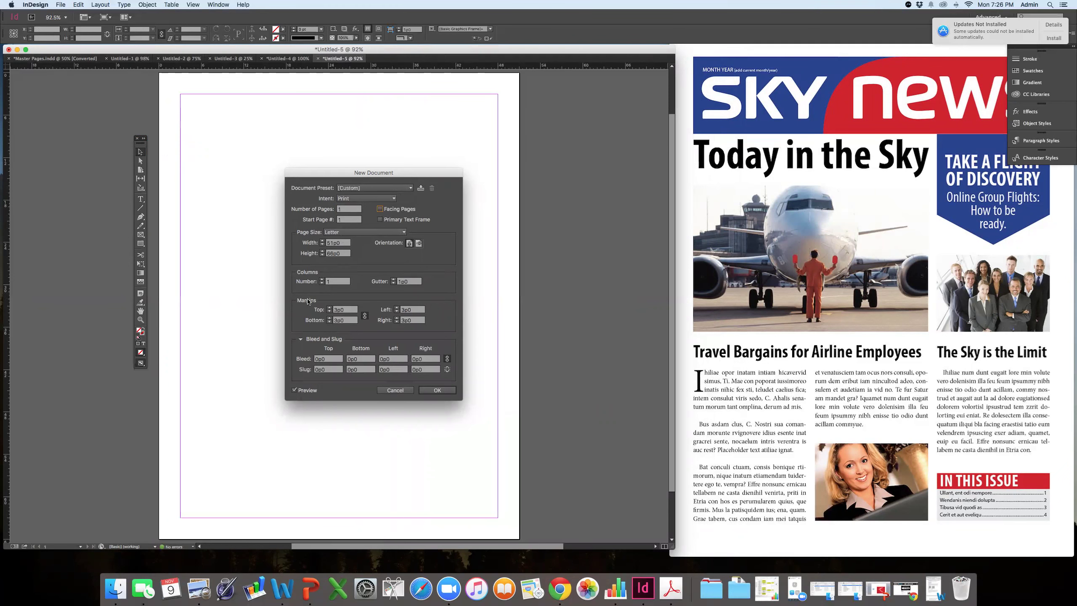
- Set the page size to 8.5in wide by 11in high and create the document
double_click(328, 244)
type("8.5in")
key("Tab")
type("11in")
key("Tab")
left_click(437, 391)
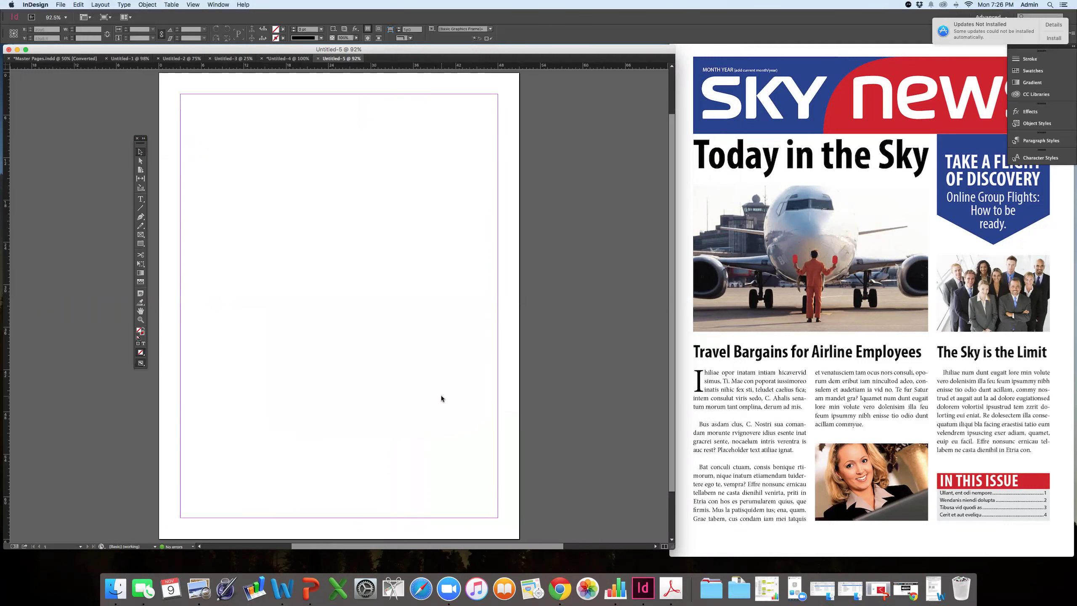
- Undock the panel group with Stroke, Swatches and the style panels and place it beside the blank page
key("super+minus")
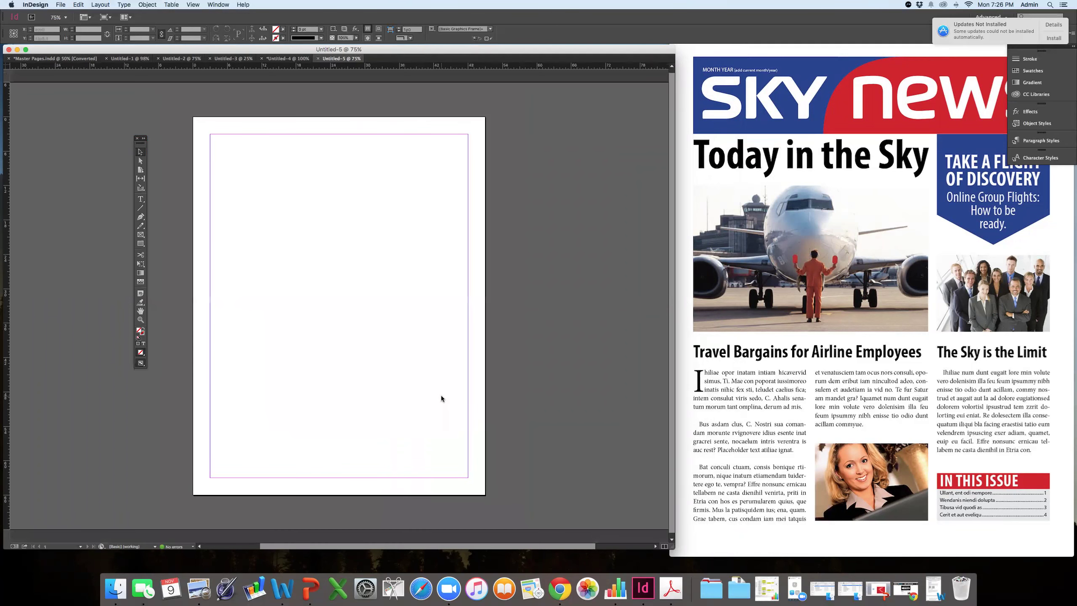
scroll(406, 362, "left", 1)
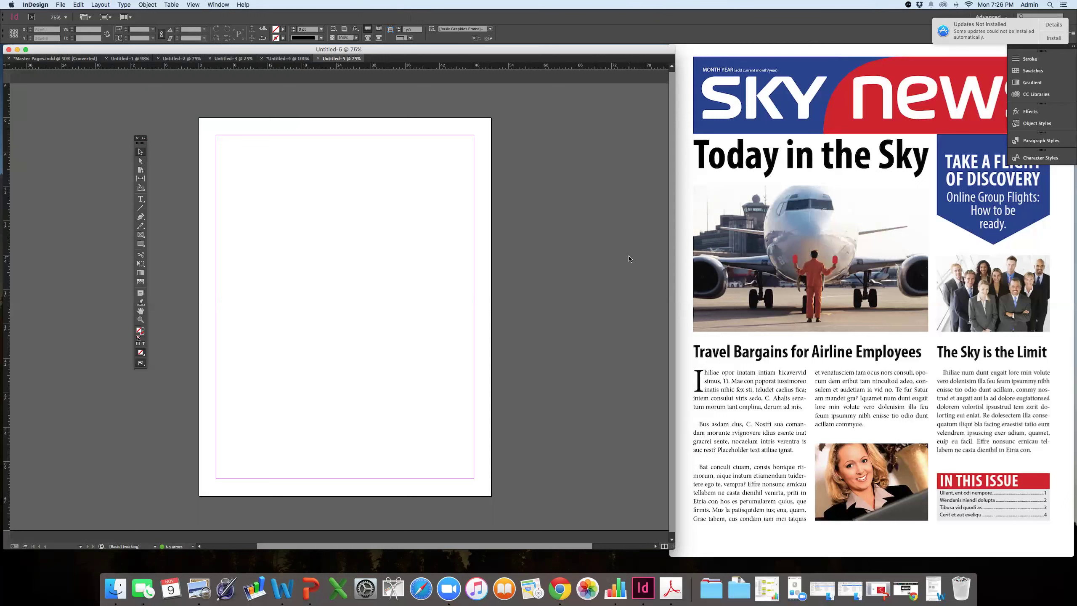
mouse_move(1034, 50)
left_mouse_down()
mouse_move(525, 88)
mouse_move(556, 108)
left_mouse_up()
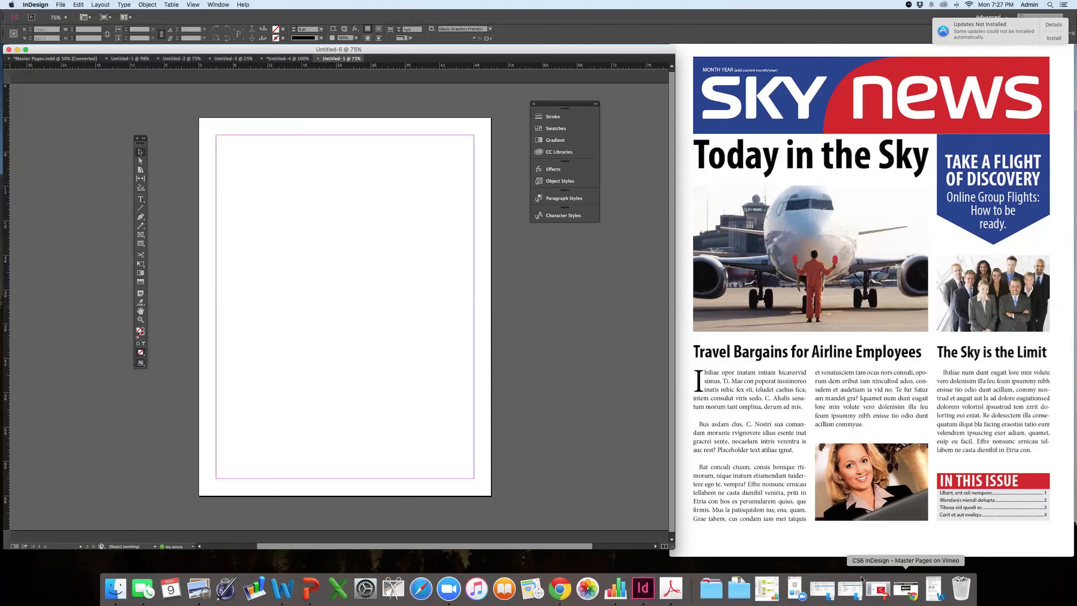
- Bring up the NEWS FLY 2 folder window in Finder, minimizing the country_greats and Document fonts windows
left_click(822, 588)
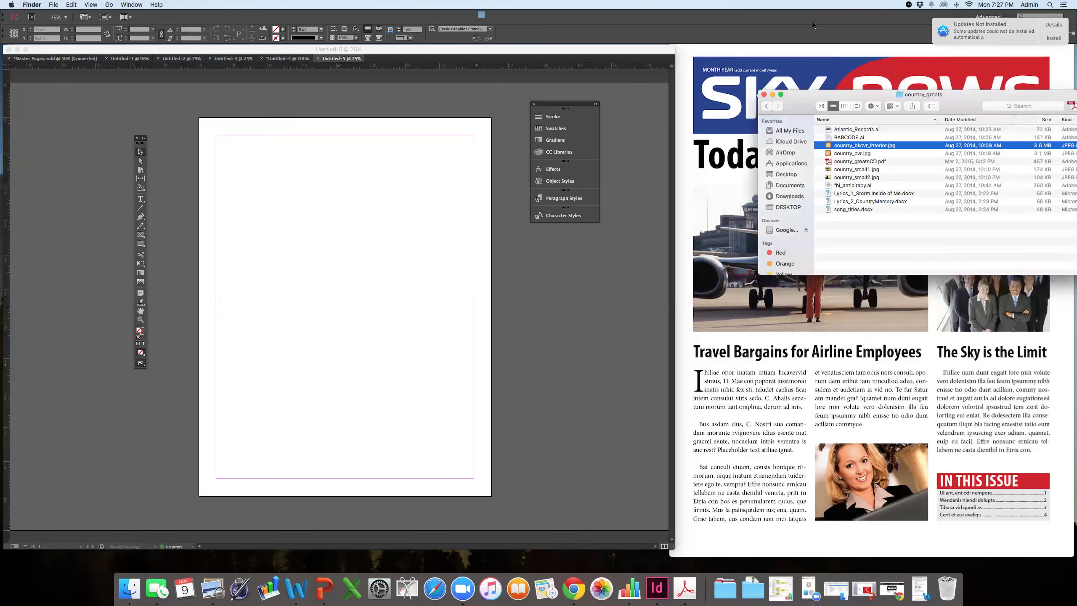
left_click(774, 98)
left_click(822, 600)
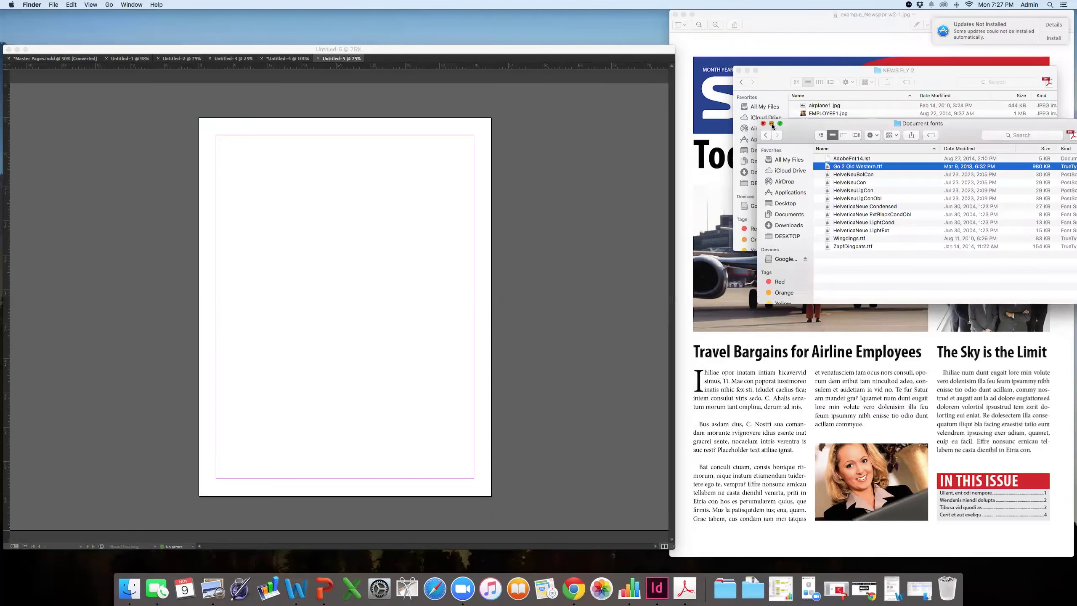
left_click(771, 123)
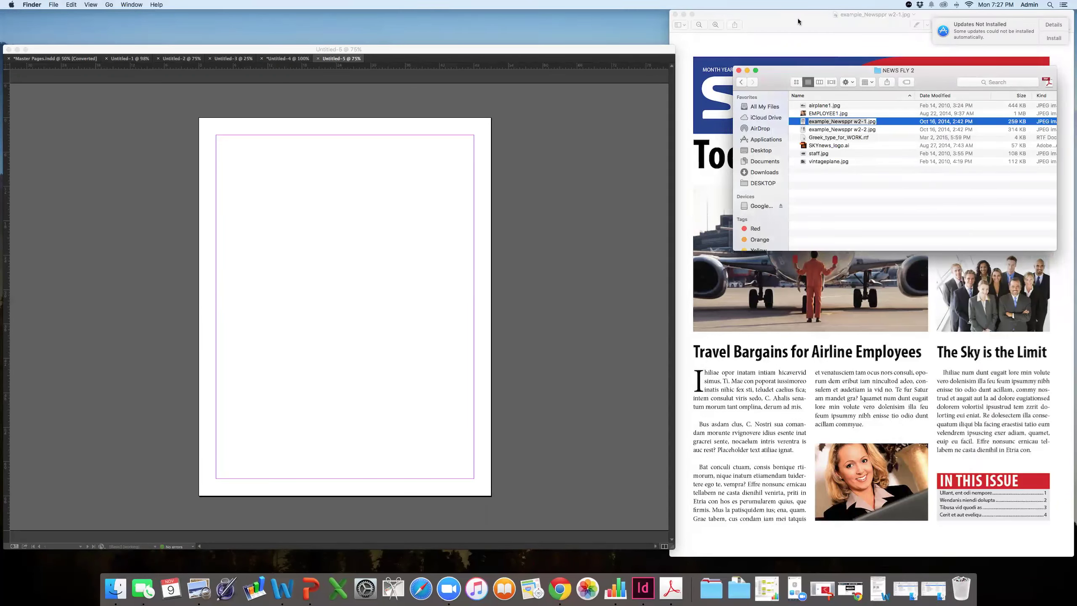
- Arrange the newsletter example image beside the InDesign document and move the NEWS FLY 2 folder window over it, clear of the page
key("F11")
key("cmd+m")
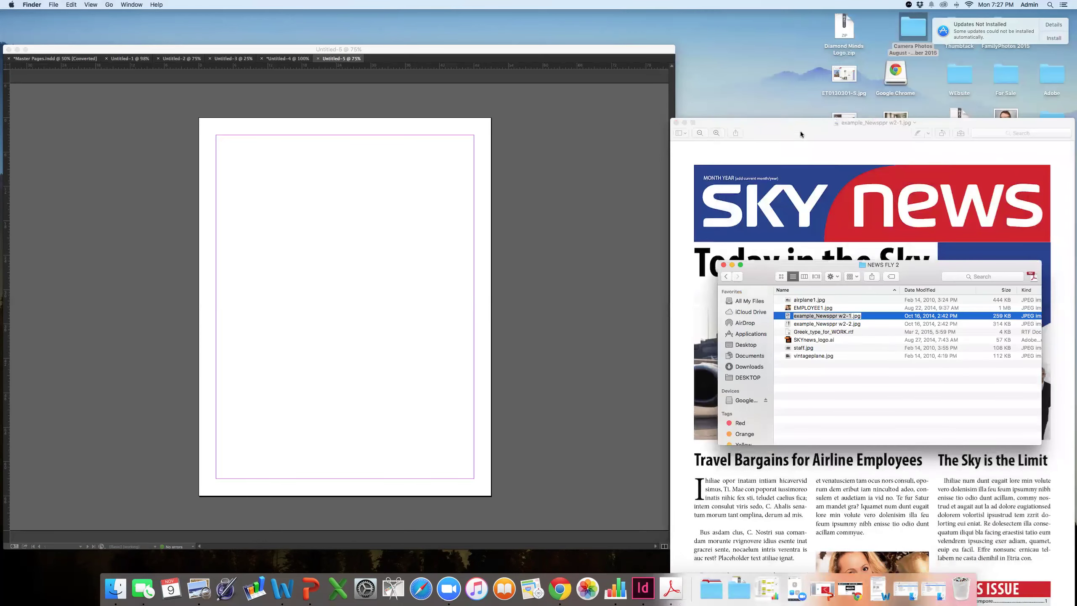
key("F11")
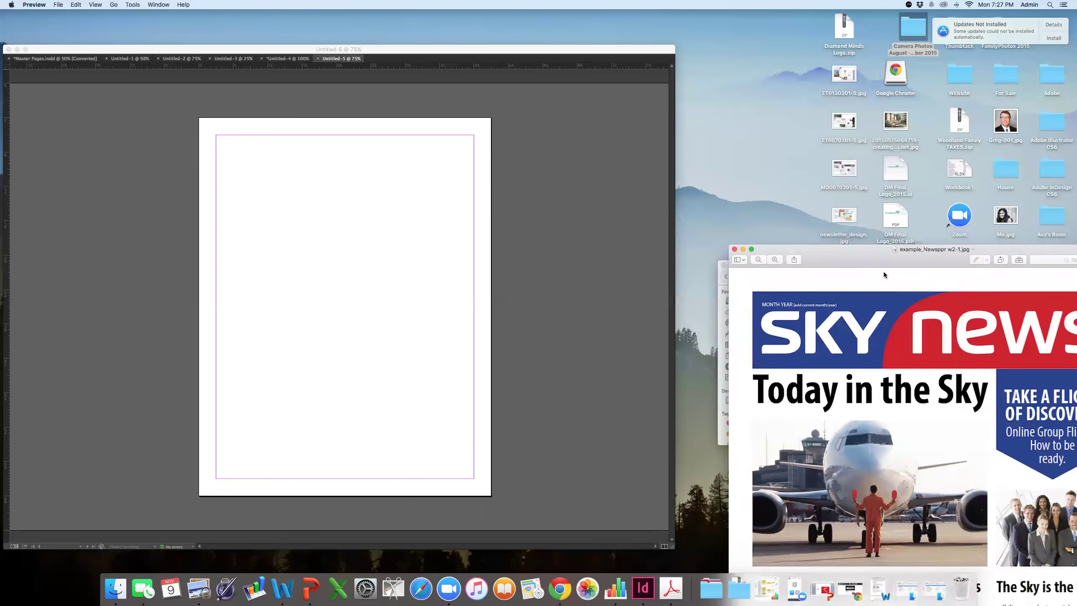
key("F11")
double_click(866, 311)
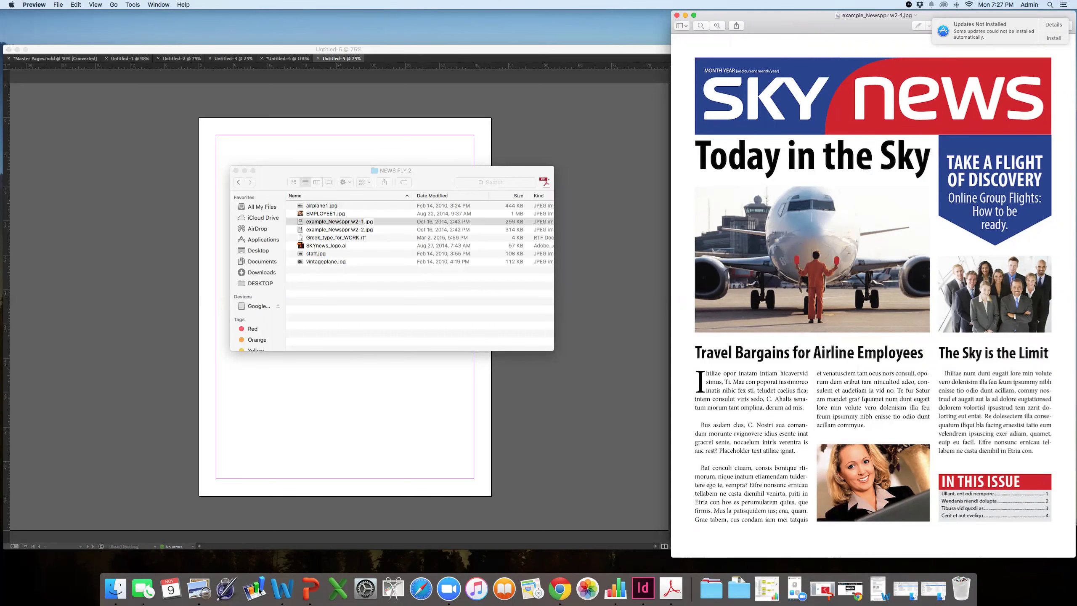
left_click_drag(332, 165, 796, 141)
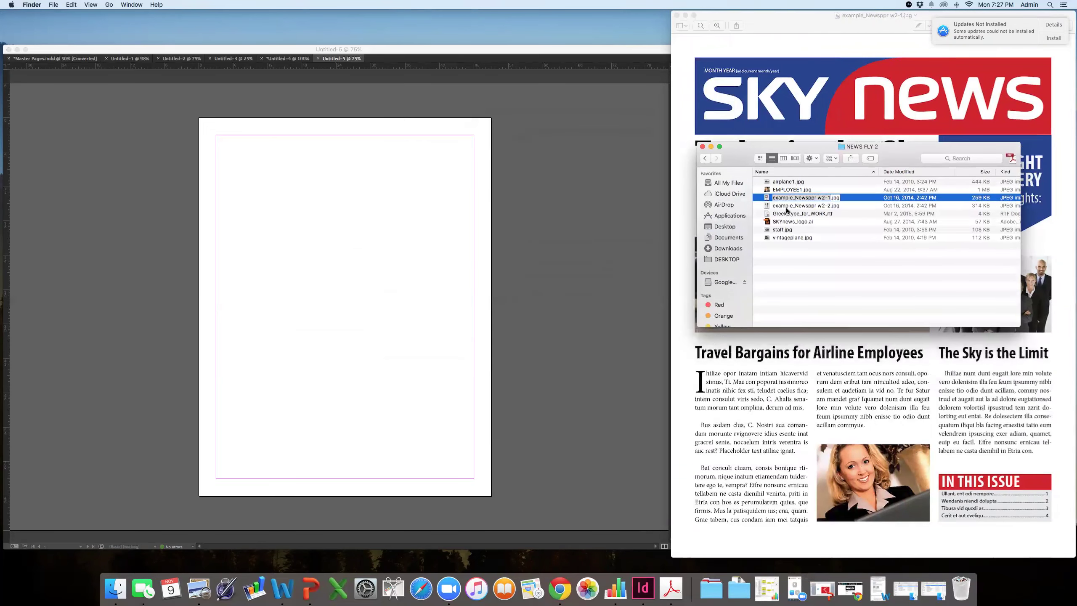
- Place SKYnews_logo.ai from the NEWS FLY 2 folder onto the blank page near its upper edge
left_click(785, 221)
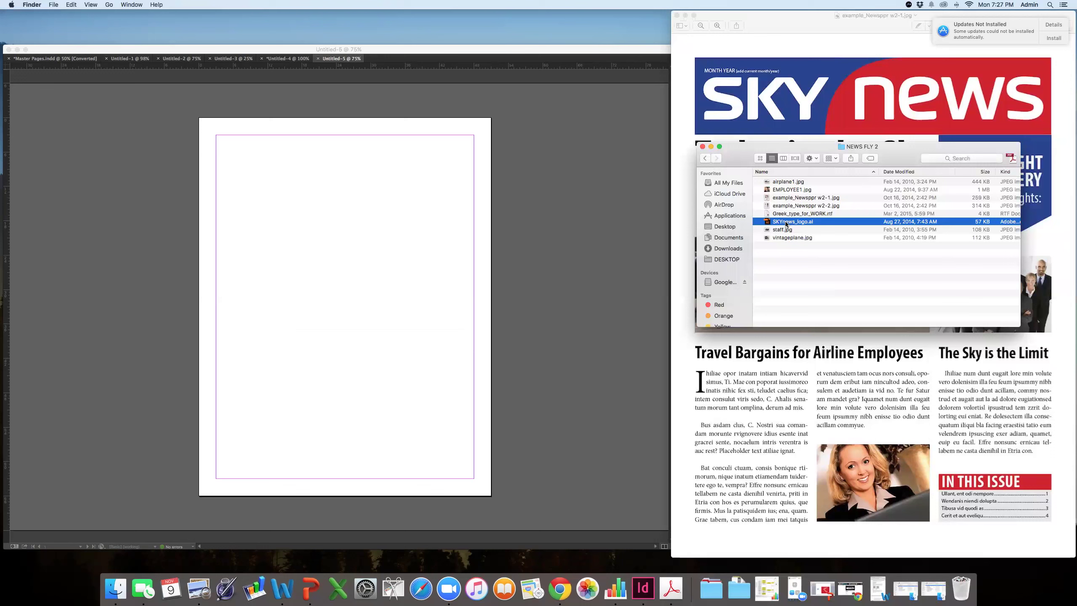
left_click_drag(443, 216, 443, 217)
left_click(787, 222)
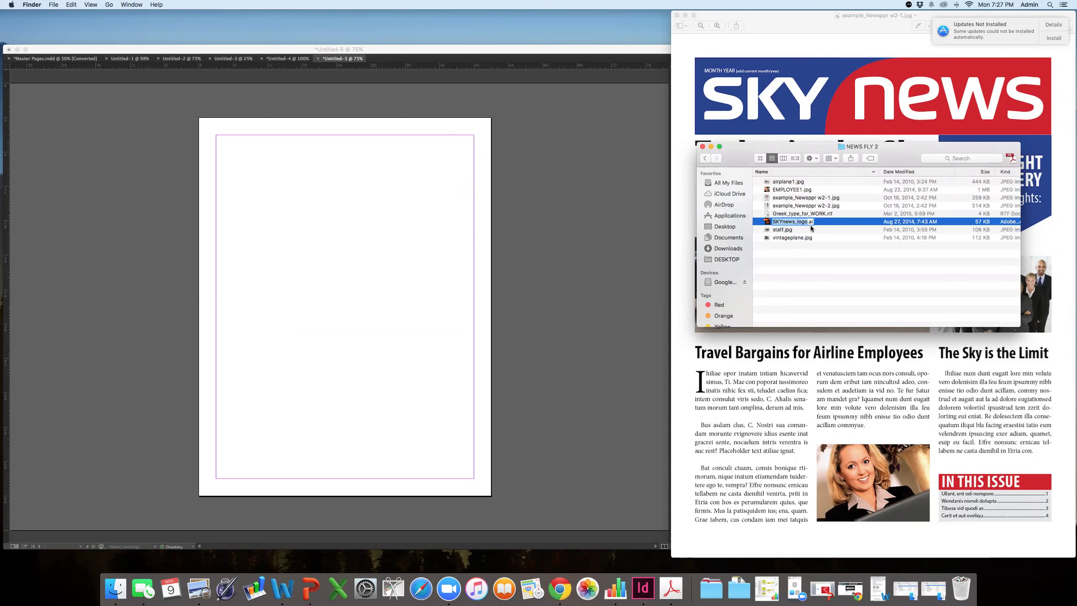
left_click(471, 236)
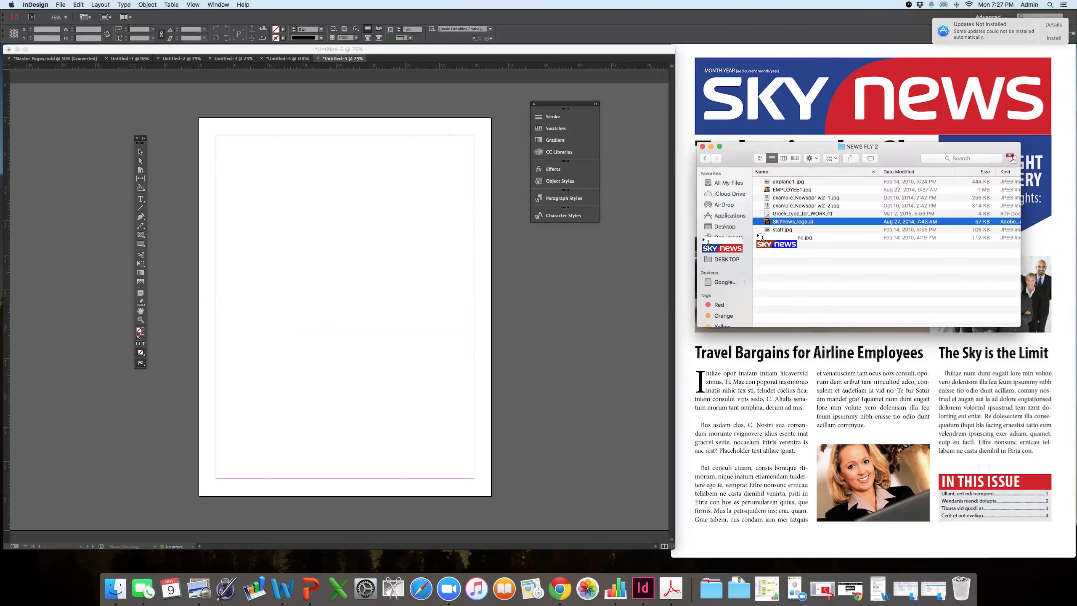
left_click_drag(754, 226, 197, 195)
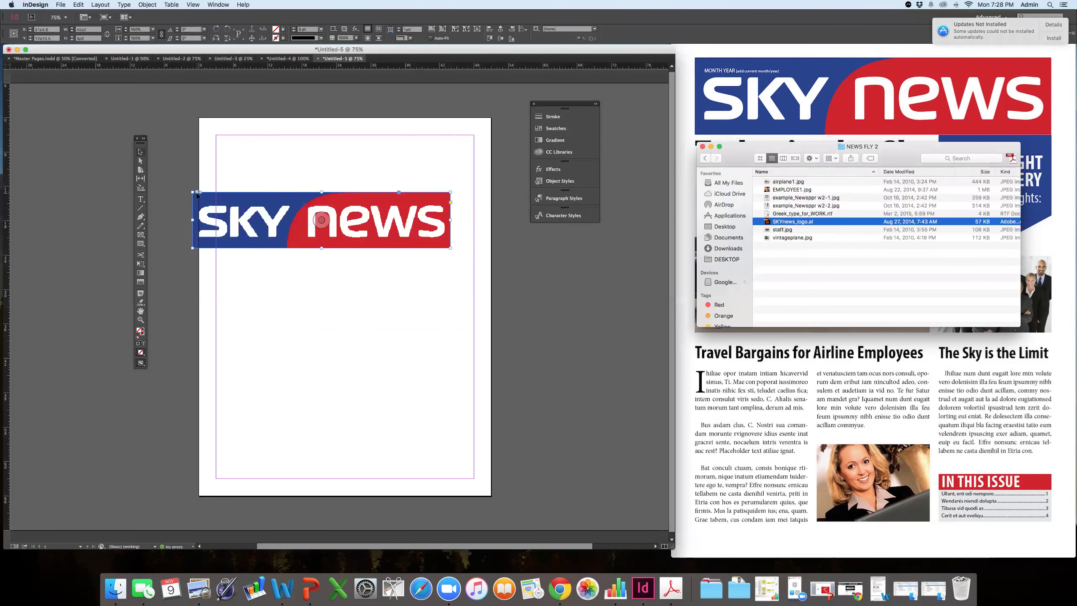
- Set the logo to High Quality Display and align it with the upper corners of the page margins
right_click(378, 235)
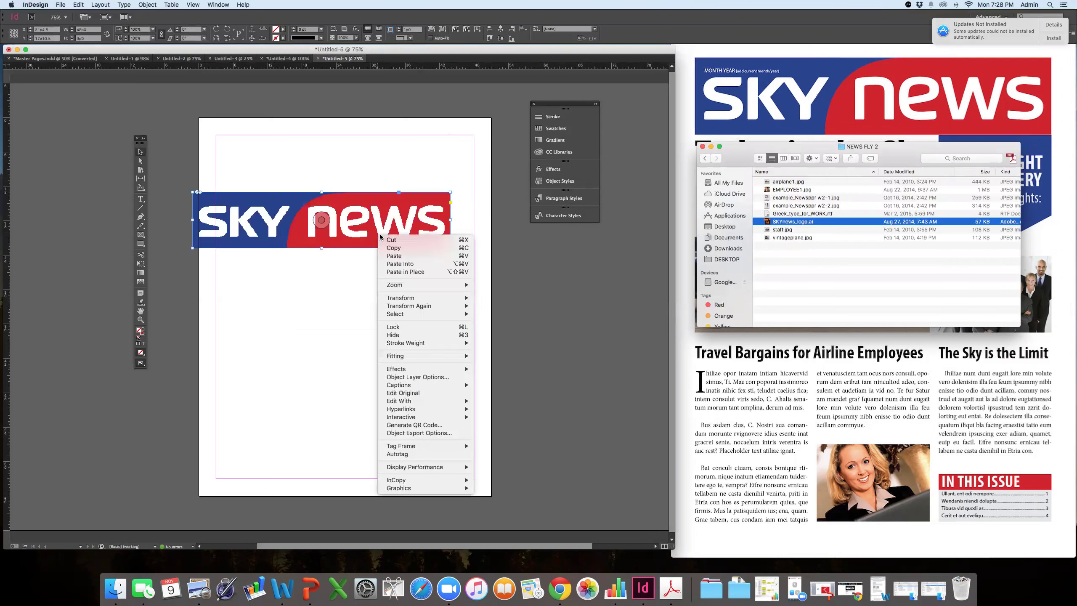
mouse_move(445, 467)
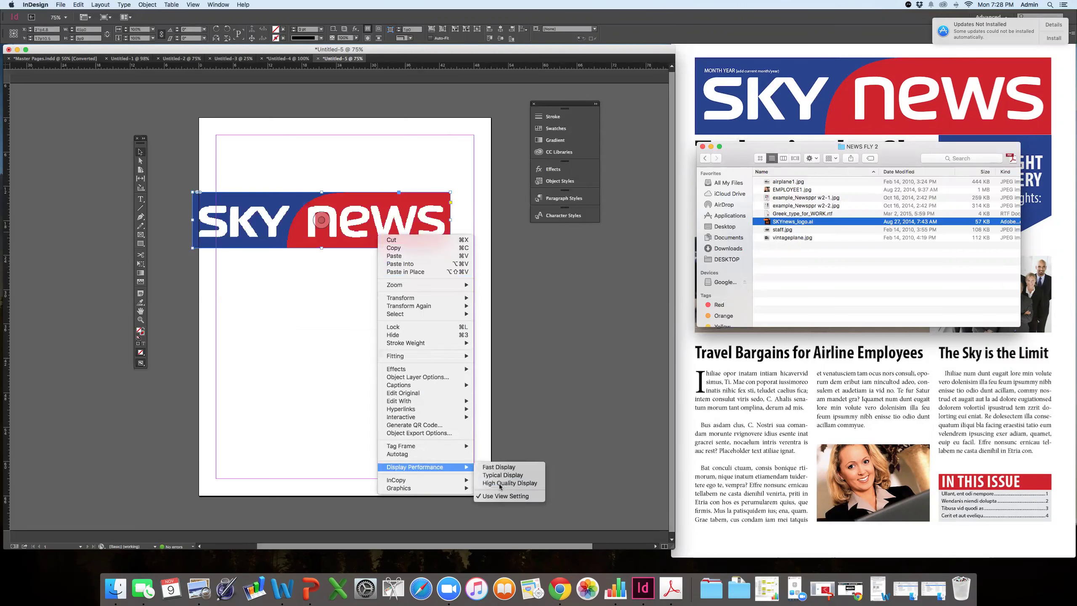
left_click(500, 484)
left_click_drag(357, 237, 378, 180)
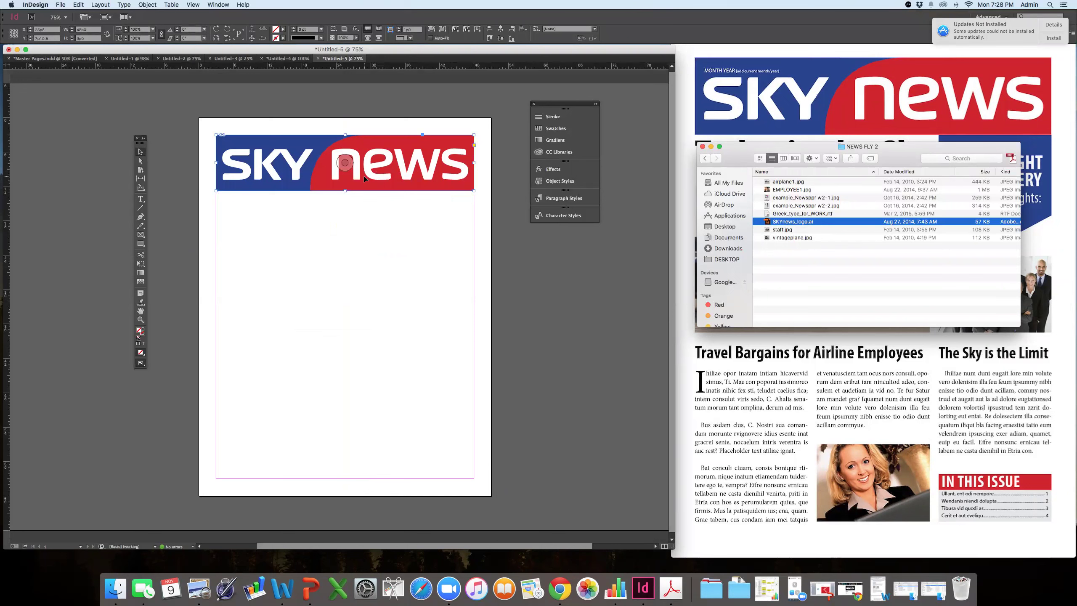
left_click_drag(363, 175, 396, 208)
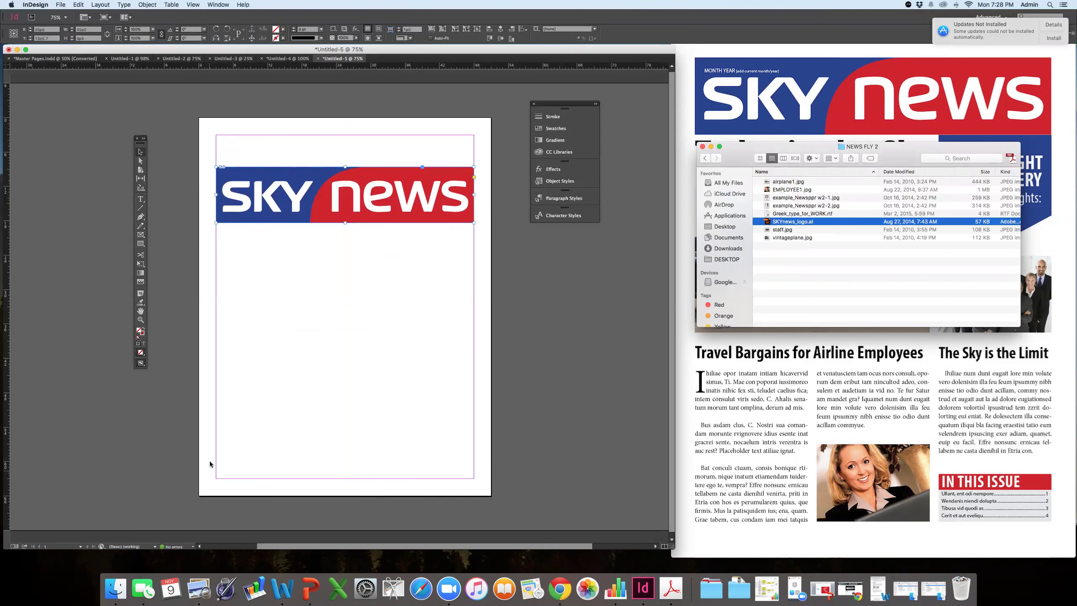
left_click_drag(311, 183, 311, 159)
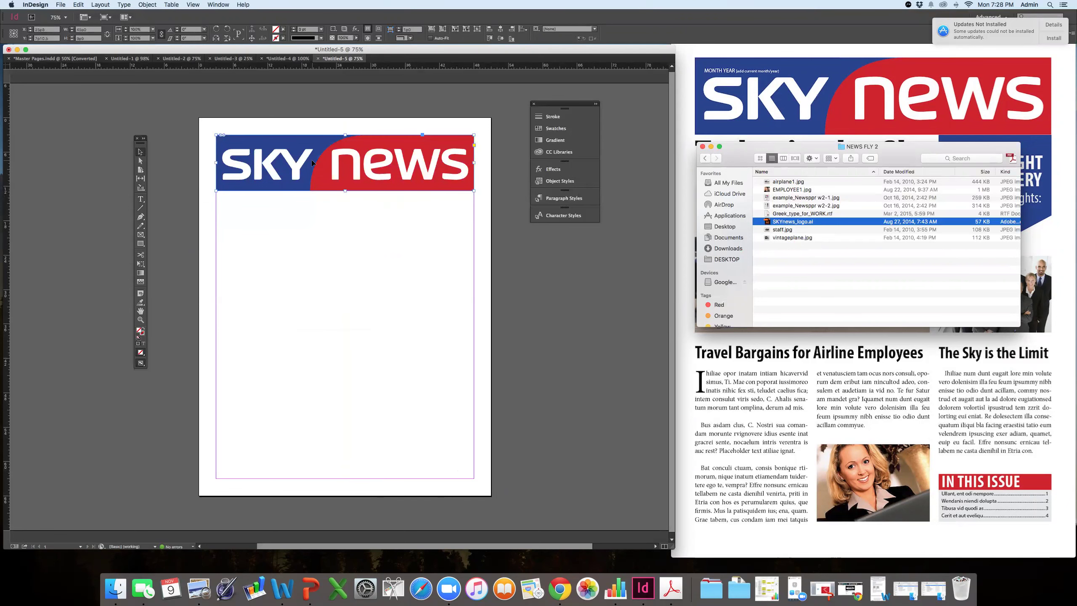
- Draw a small graphic frame directly beneath the logo at the left margin, and delete it
key("super+equal")
key("super+equal")
scroll(256, 244, "left", 5)
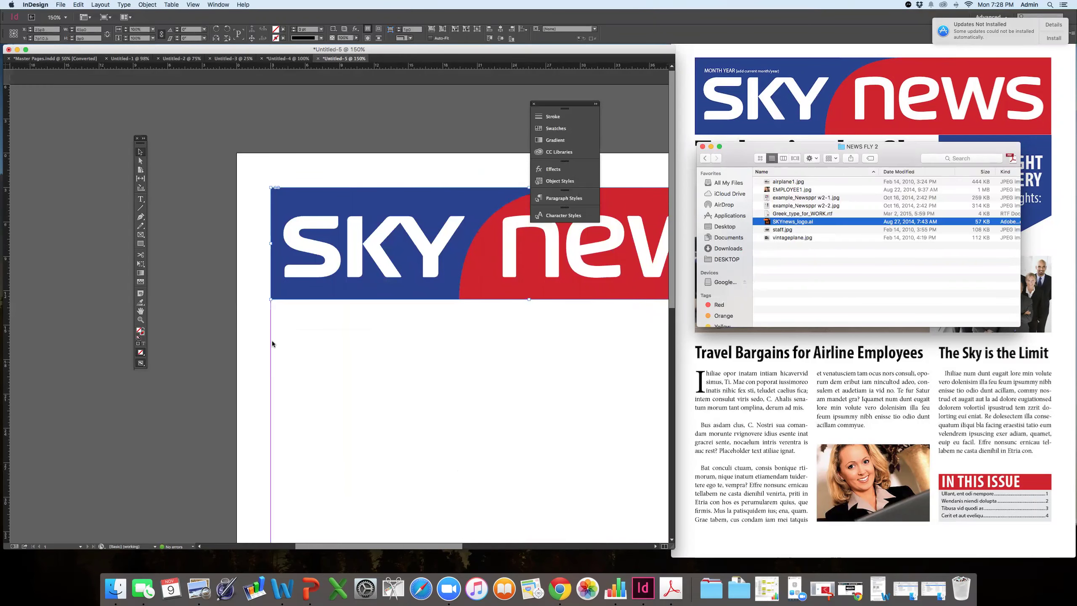
left_click(308, 337)
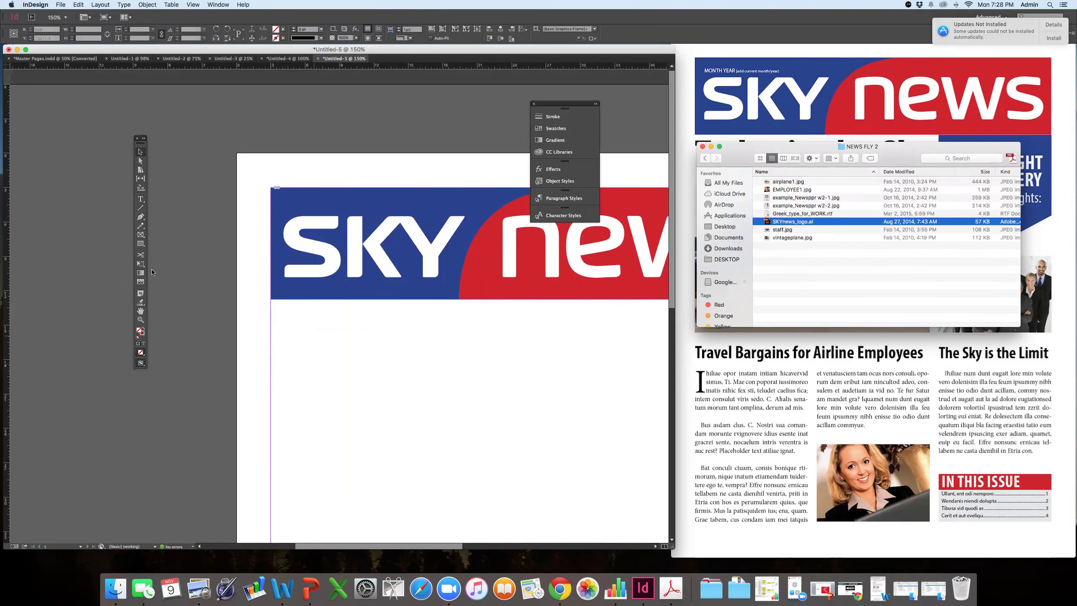
mouse_move(254, 316)
left_mouse_down()
mouse_move(331, 360)
mouse_move(274, 327)
mouse_move(288, 330)
mouse_move(292, 316)
mouse_move(283, 332)
left_mouse_up()
left_click(140, 152)
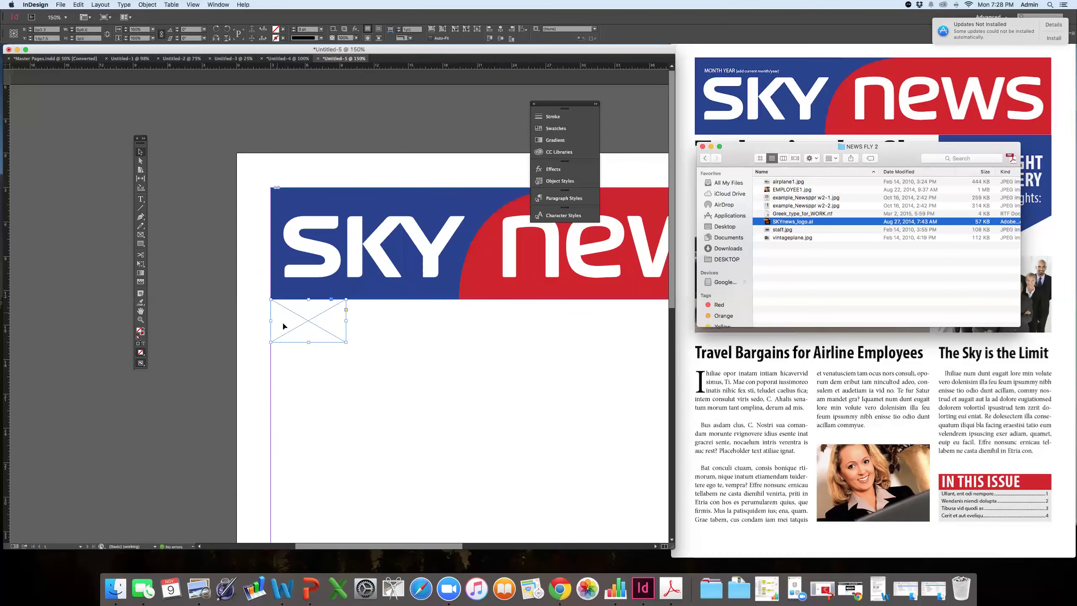
key("Delete")
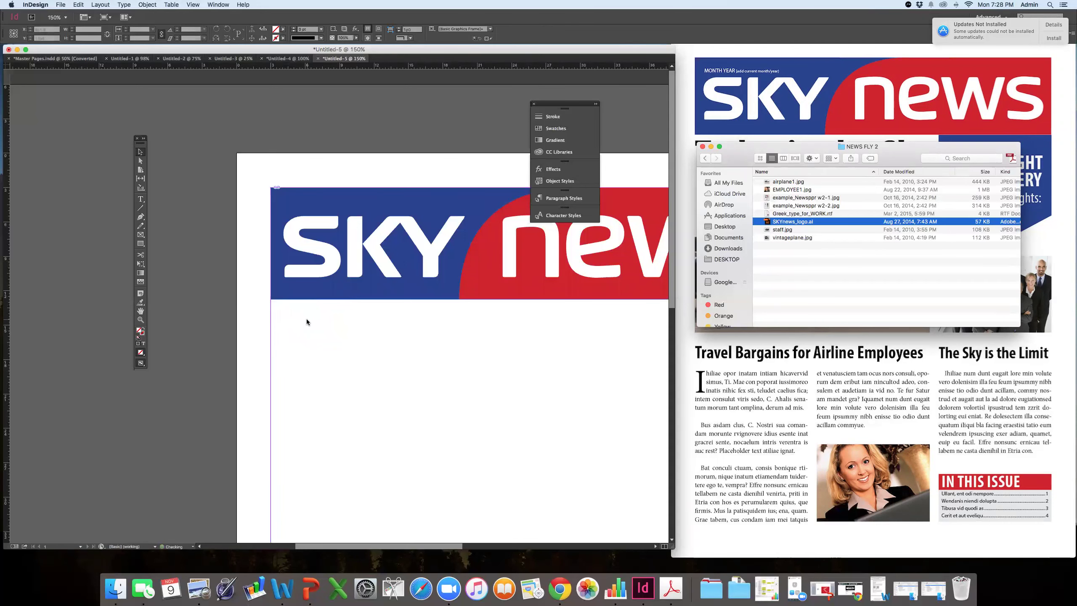
- Move the panel group next to the tools and shift the NEWS FLY 2 window down to uncover the logo and example headline
key("super+minus")
key("super+minus")
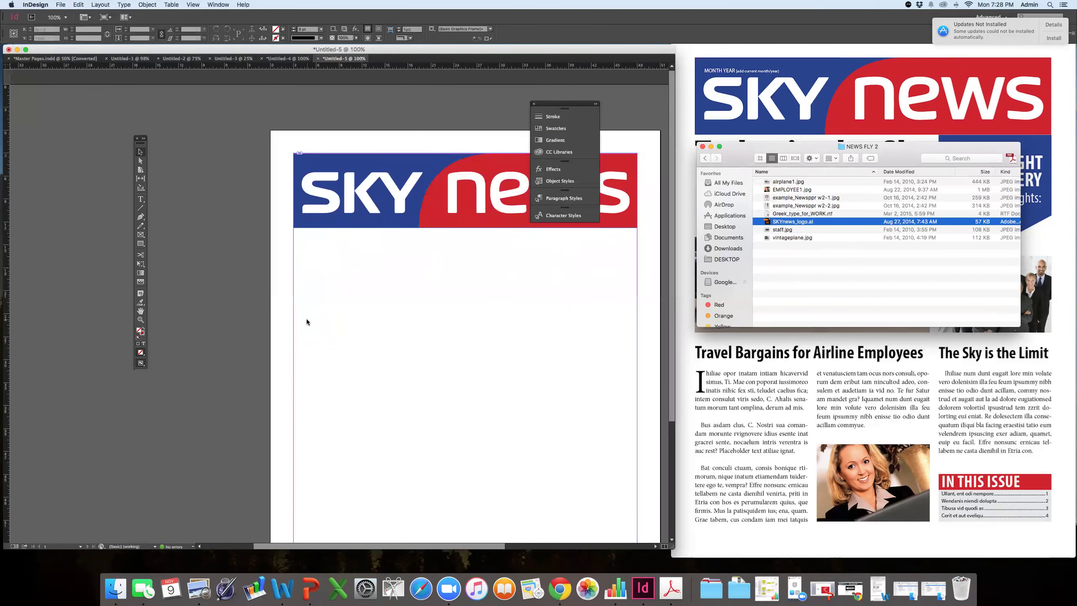
left_click_drag(564, 105, 174, 135)
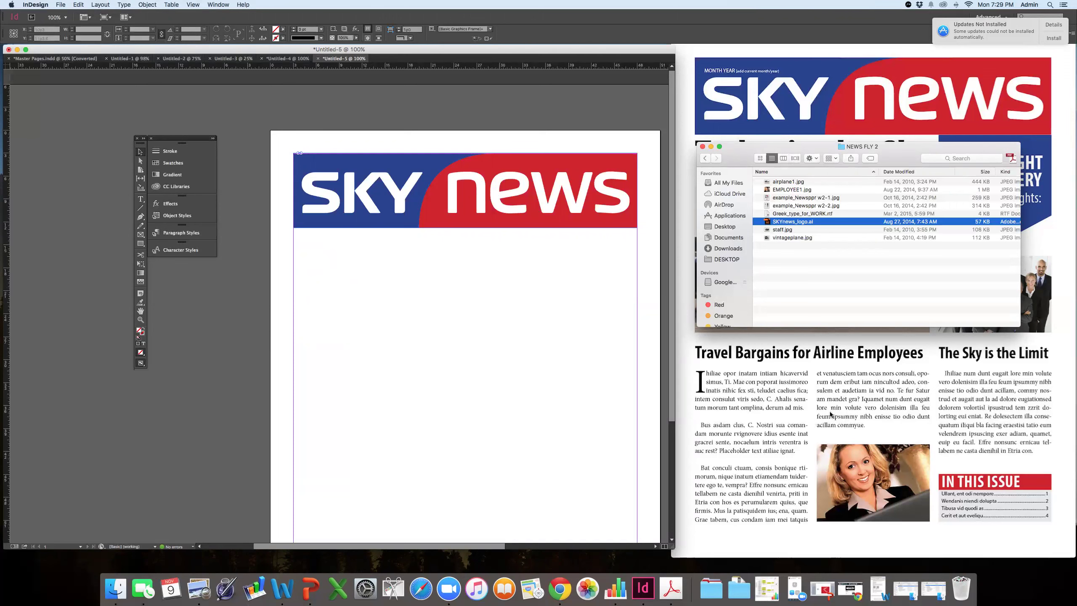
left_click_drag(734, 156, 732, 308)
left_click_drag(732, 366, 728, 398)
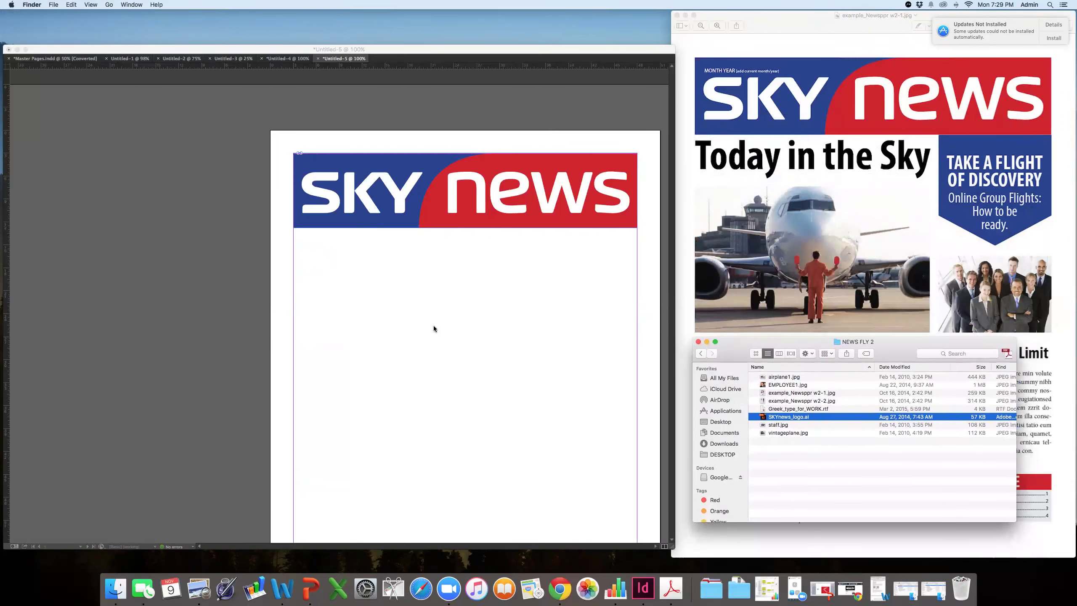
left_click(304, 211)
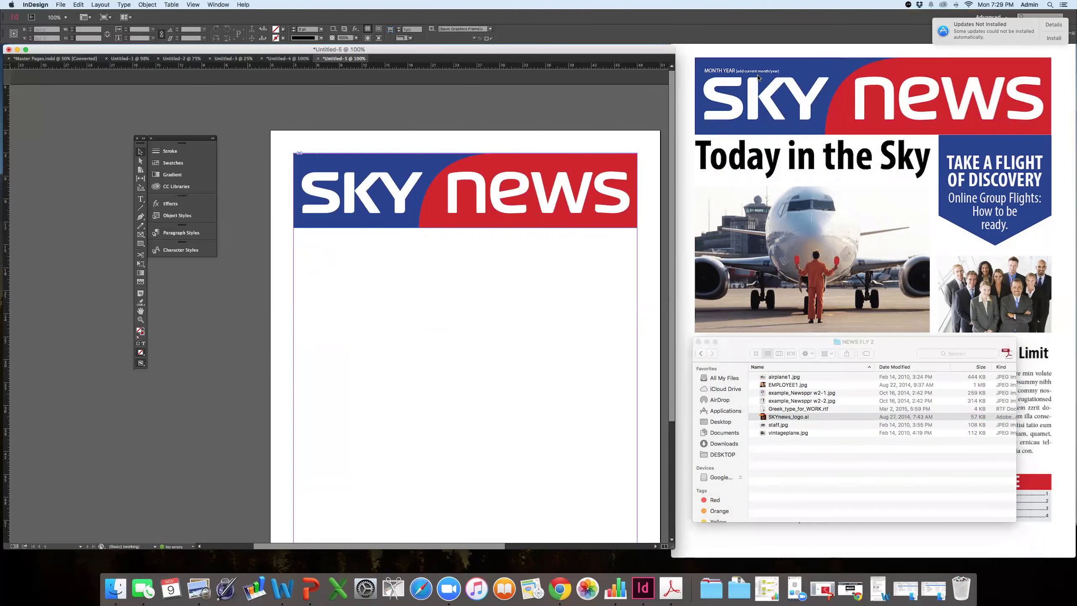
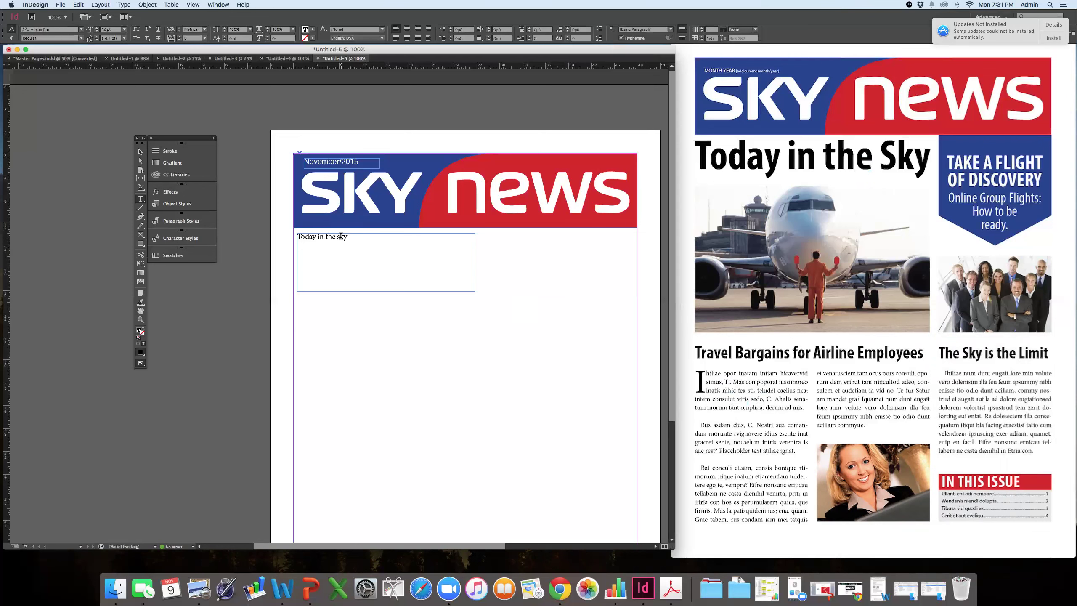
- Deselect the headline text frame and open the Layers panel, placing it beside the page at 50% zoom
left_click(140, 152)
left_click(255, 172)
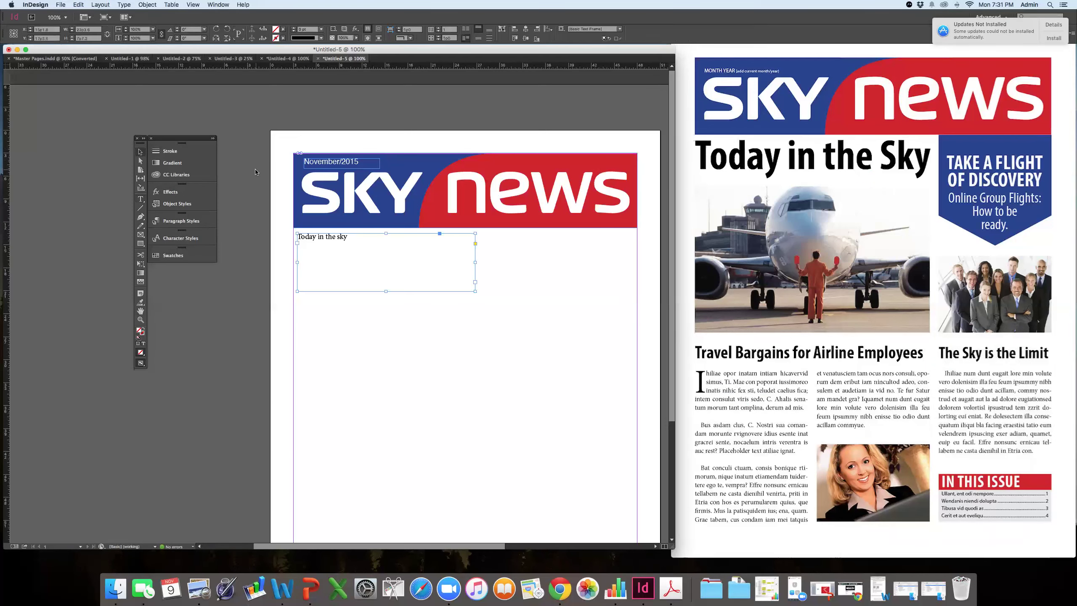
key("super+minus")
key("super+minus")
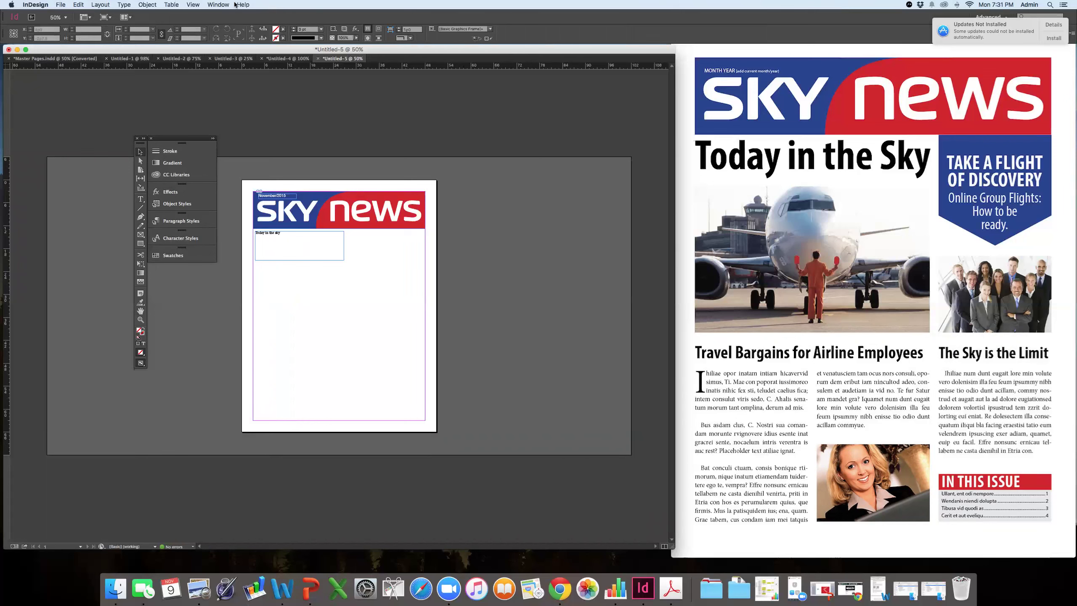
left_click(218, 5)
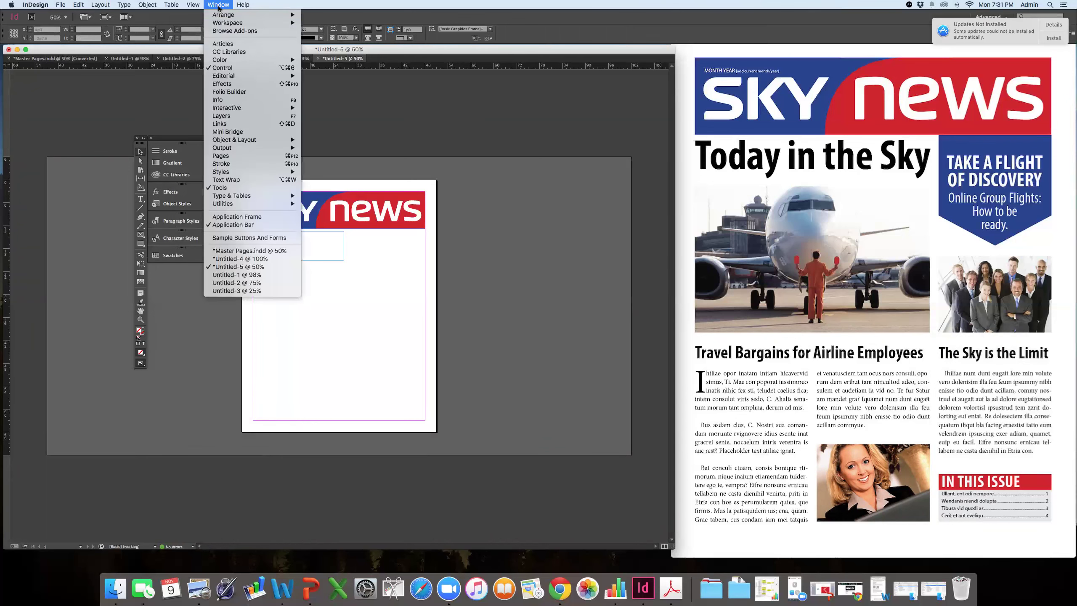
left_click(229, 117)
left_click_drag(667, 142, 524, 176)
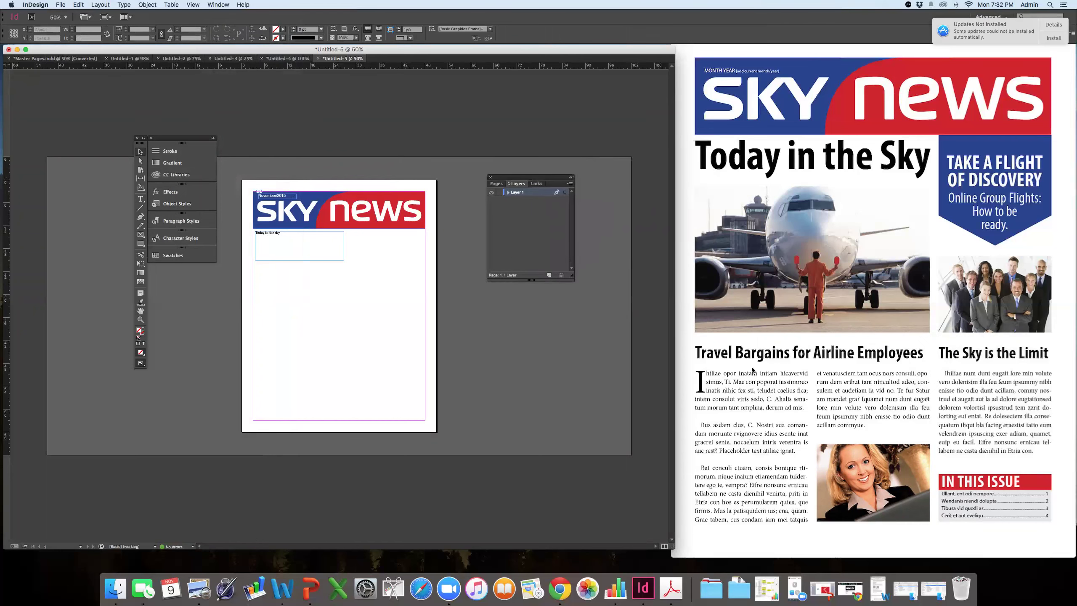
- Shift the newsletter example image away from the document and raise the NEWS FLY 2 folder window beside it
left_click(900, 61)
mouse_move(885, 22)
left_mouse_down()
mouse_move(899, 292)
mouse_move(927, 4)
mouse_move(883, 5)
left_mouse_up()
left_click_drag(786, 34, 921, 54)
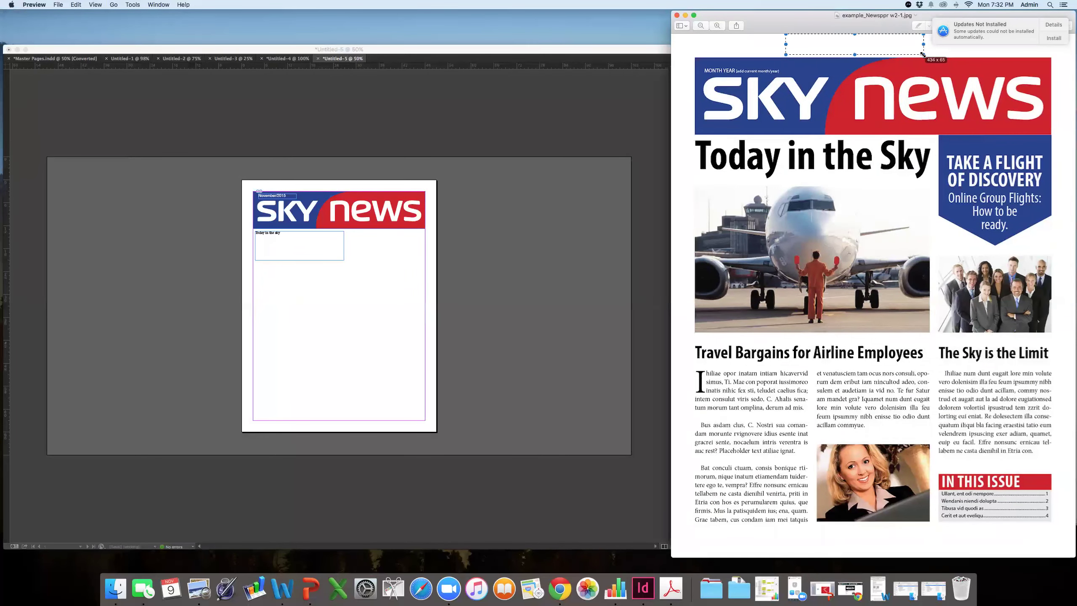
left_click_drag(884, 21, 979, 24)
left_click(720, 341)
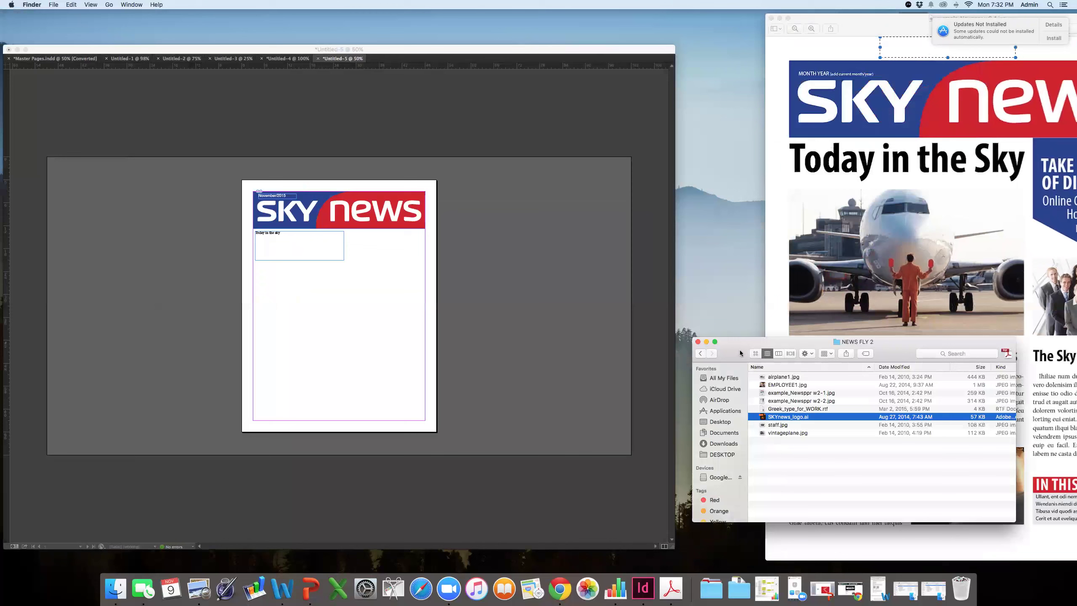
left_click_drag(721, 342, 714, 162)
- Place example_Newsppr w2-1.jpg from the NEWS FLY 2 folder into the document and align it with the page edges
left_click_drag(796, 208, 356, 293)
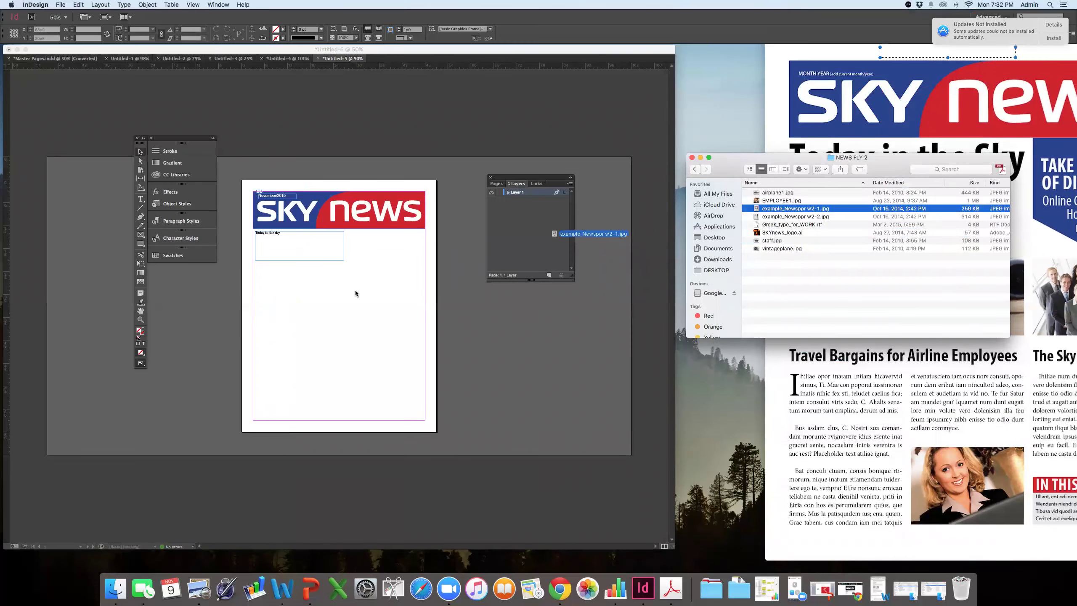
left_click(794, 208)
left_click_drag(794, 208, 332, 305)
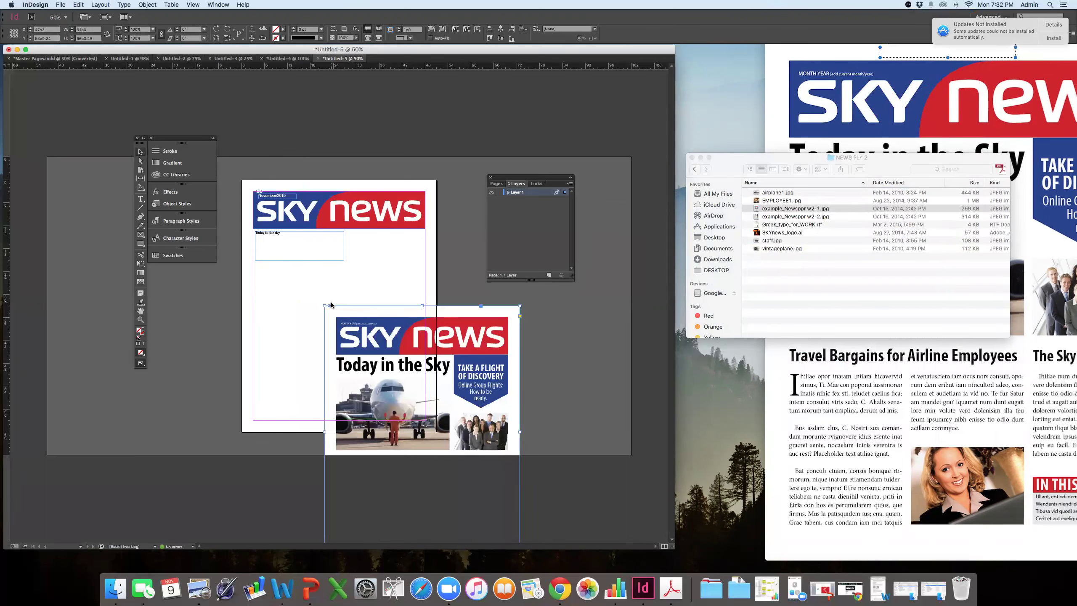
left_click_drag(409, 313, 326, 189)
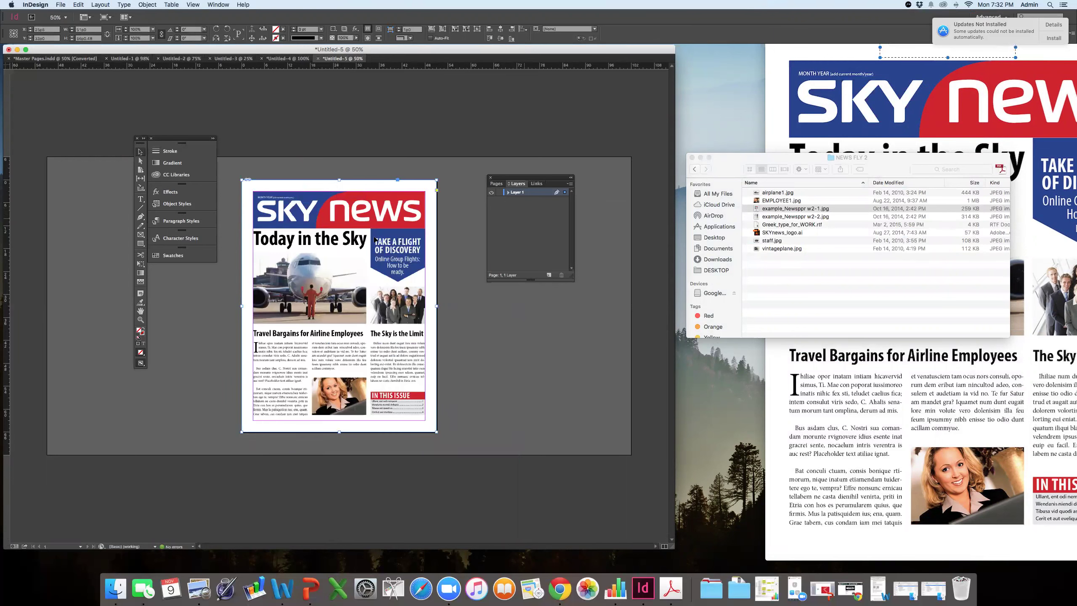
- Send the placed example newsletter image to the back, behind the logo and text frames
right_click(416, 377)
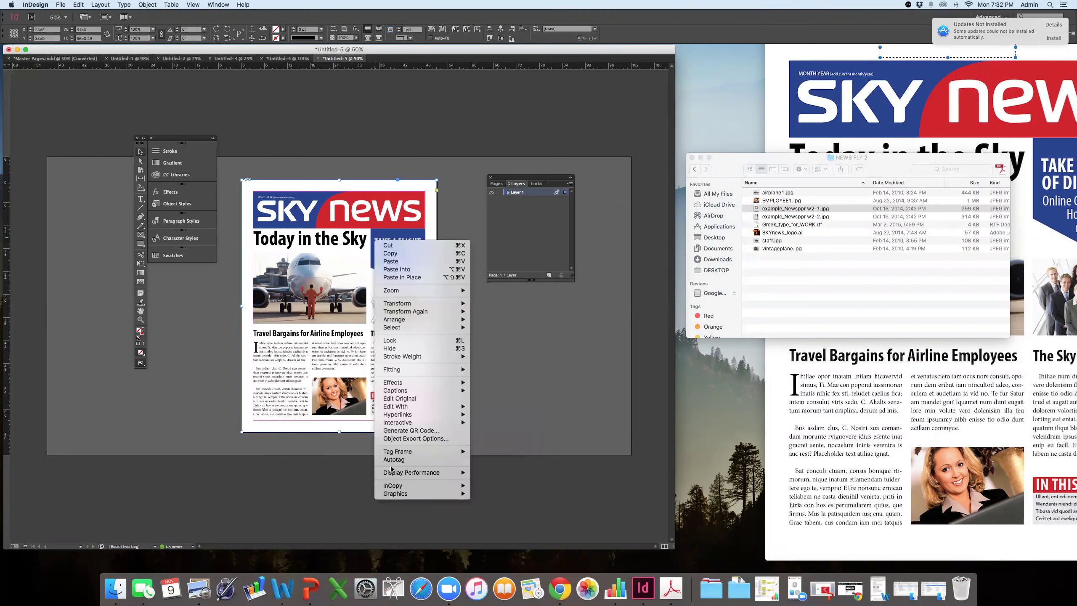
mouse_move(393, 475)
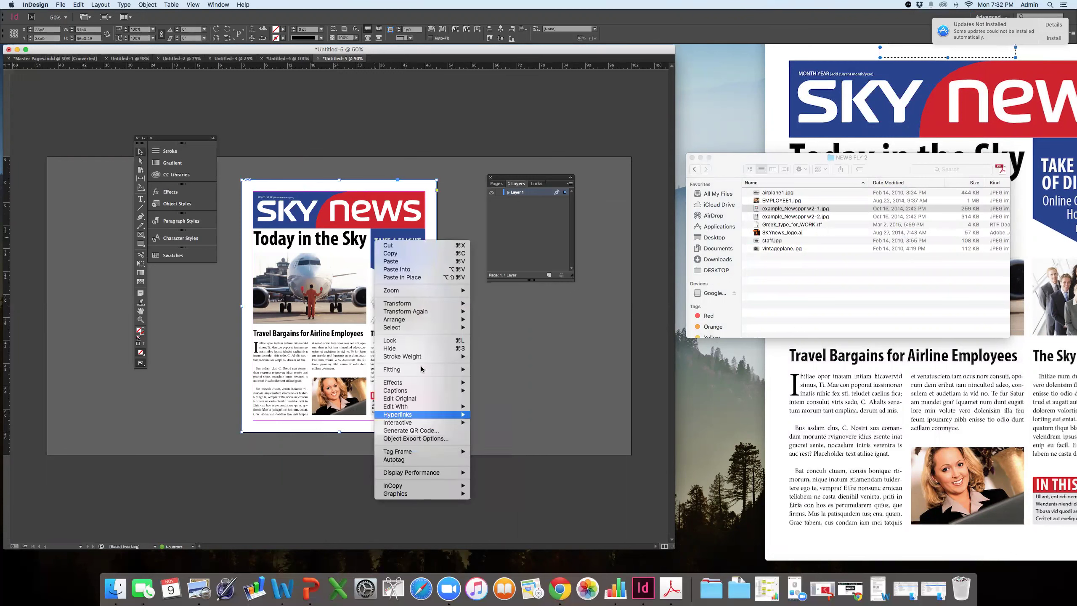
mouse_move(412, 325)
left_click(513, 333)
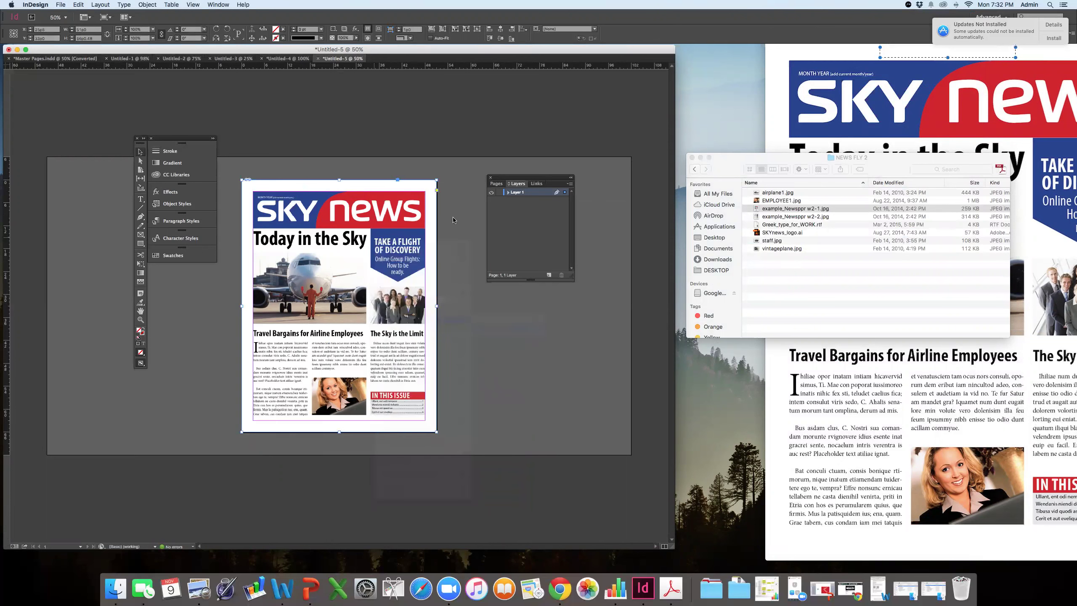
- Try locking Layer 1 and adjusting the opacity for the example image
left_click(498, 194)
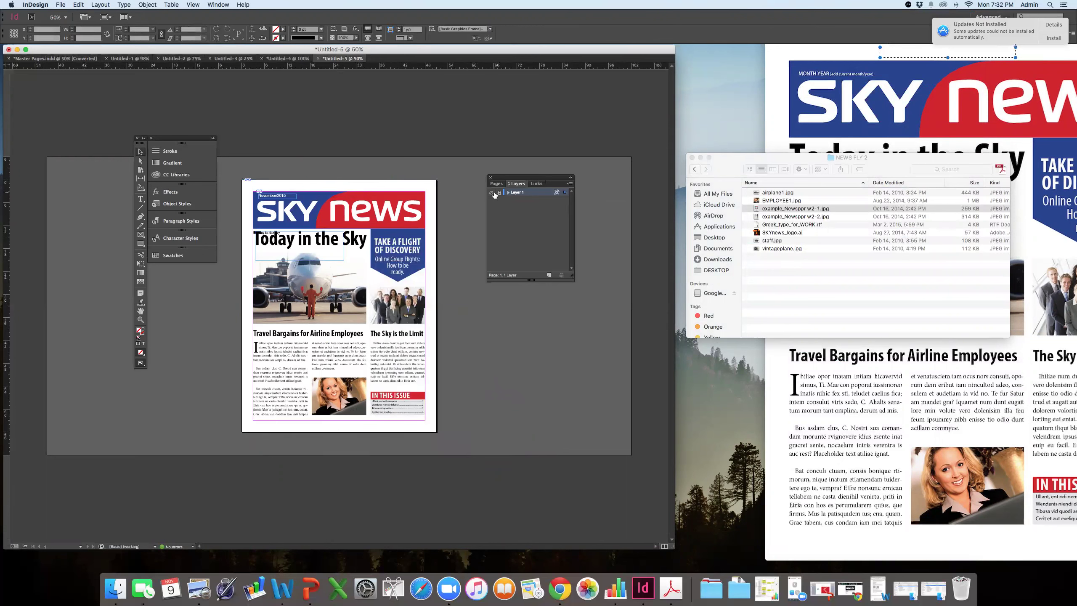
left_click(499, 192)
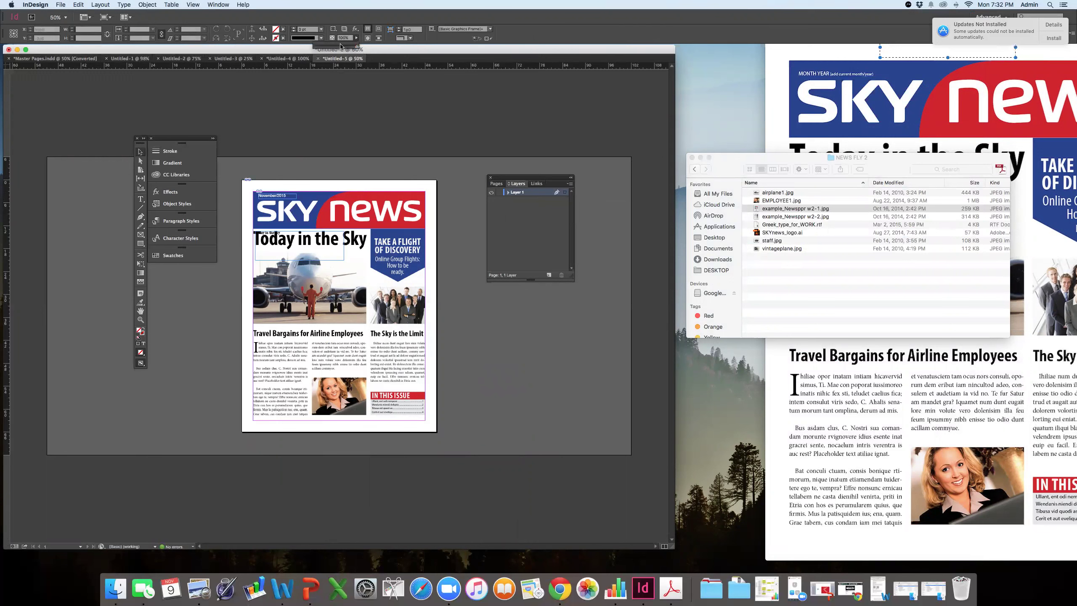
mouse_move(351, 47)
left_mouse_down()
mouse_move(364, 49)
mouse_move(338, 48)
left_mouse_up()
left_click(498, 193)
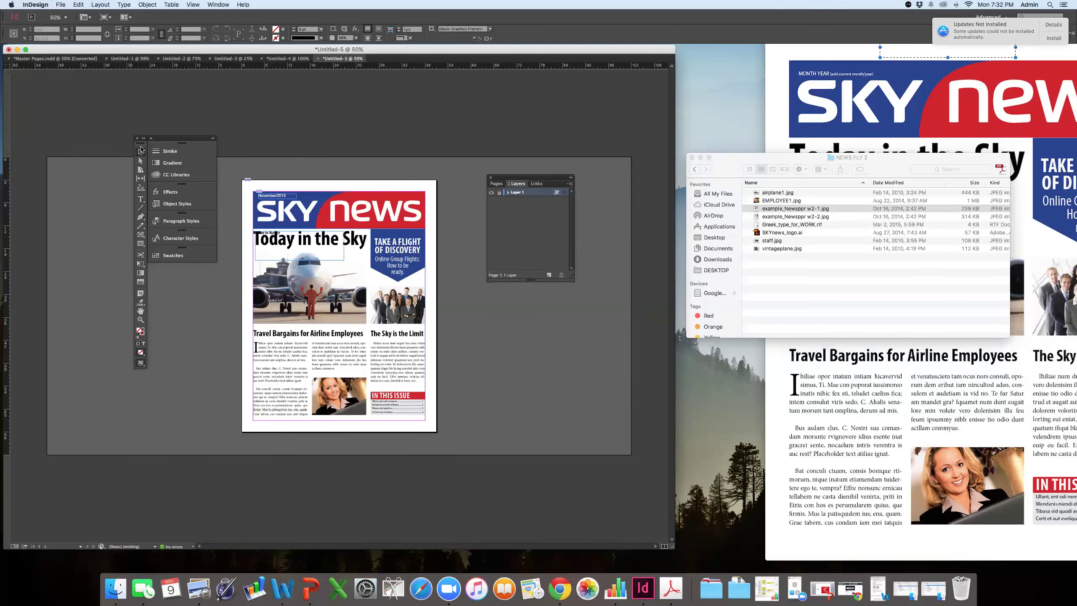
- Create a second layer and transfer the logo, date and headline frames onto it, leaving the example image on Layer 1
left_click(548, 275)
left_click(516, 191)
left_click(339, 209)
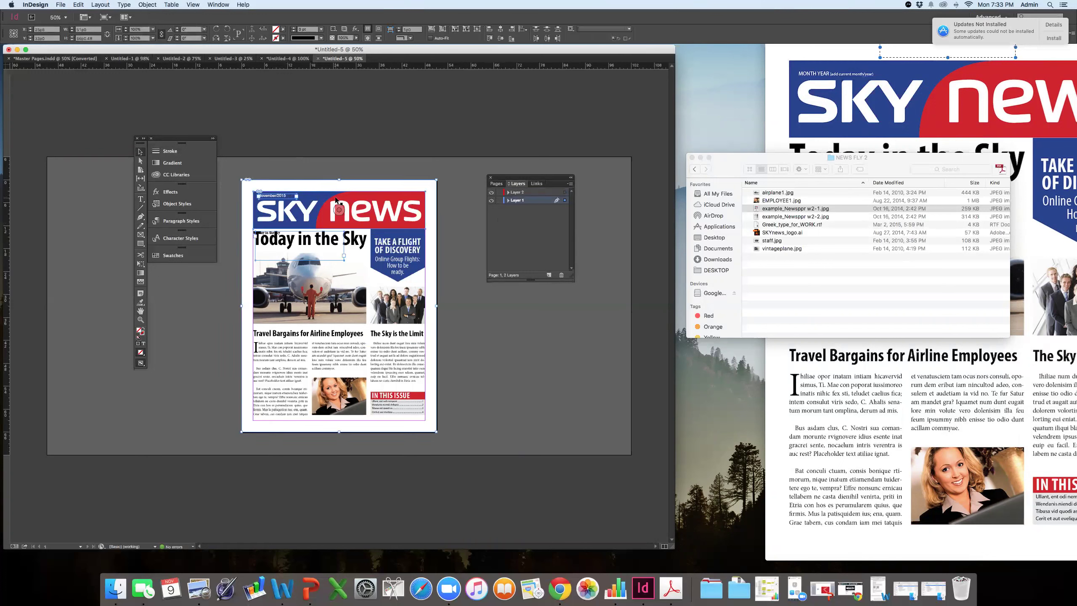
key("shift+Escape")
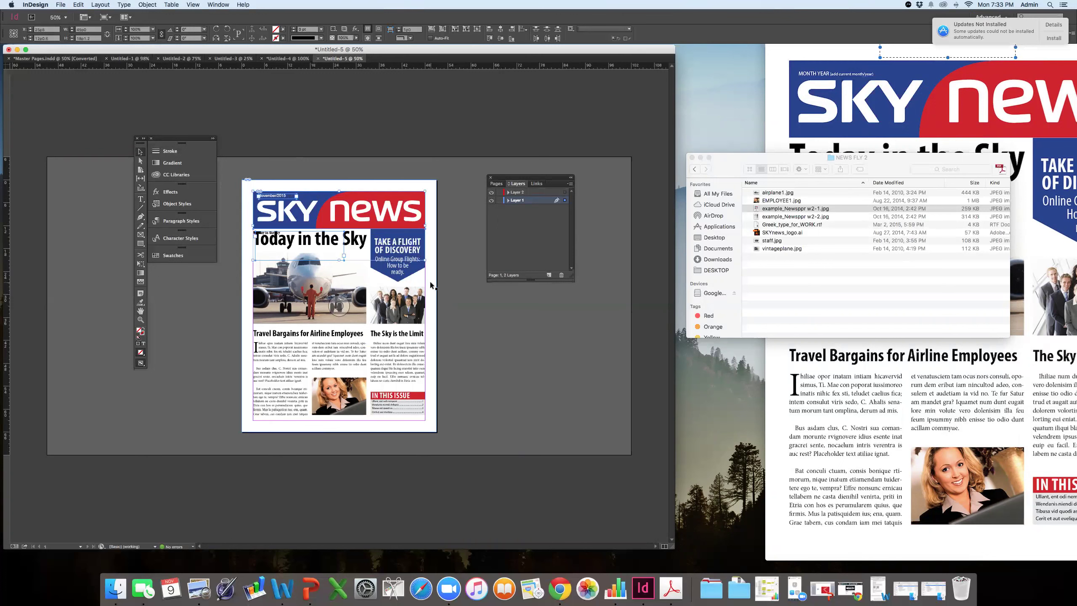
left_click(431, 286)
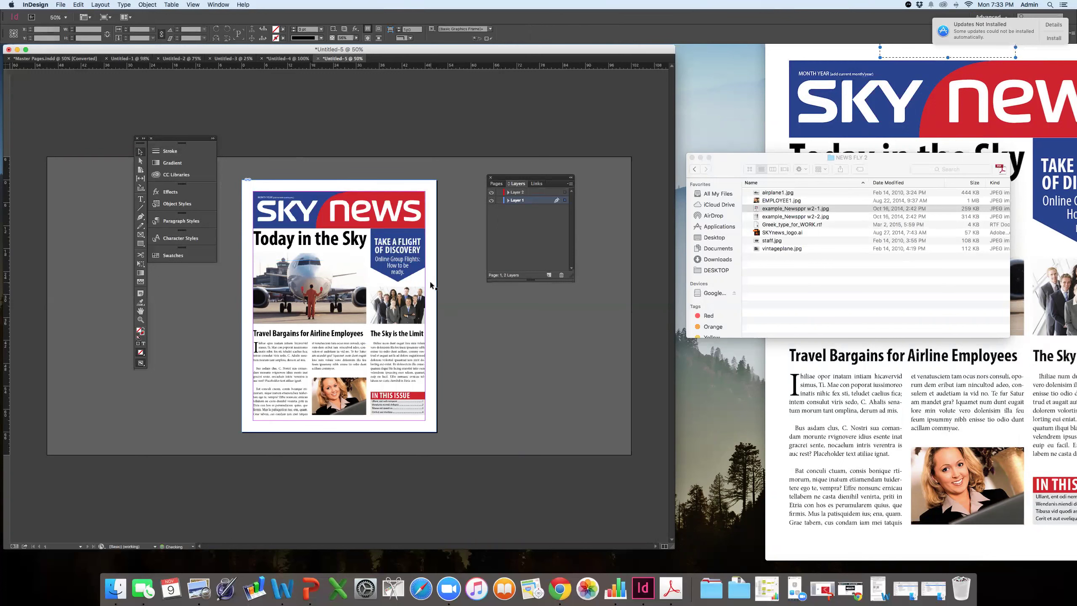
right_click(435, 210)
left_click(445, 232)
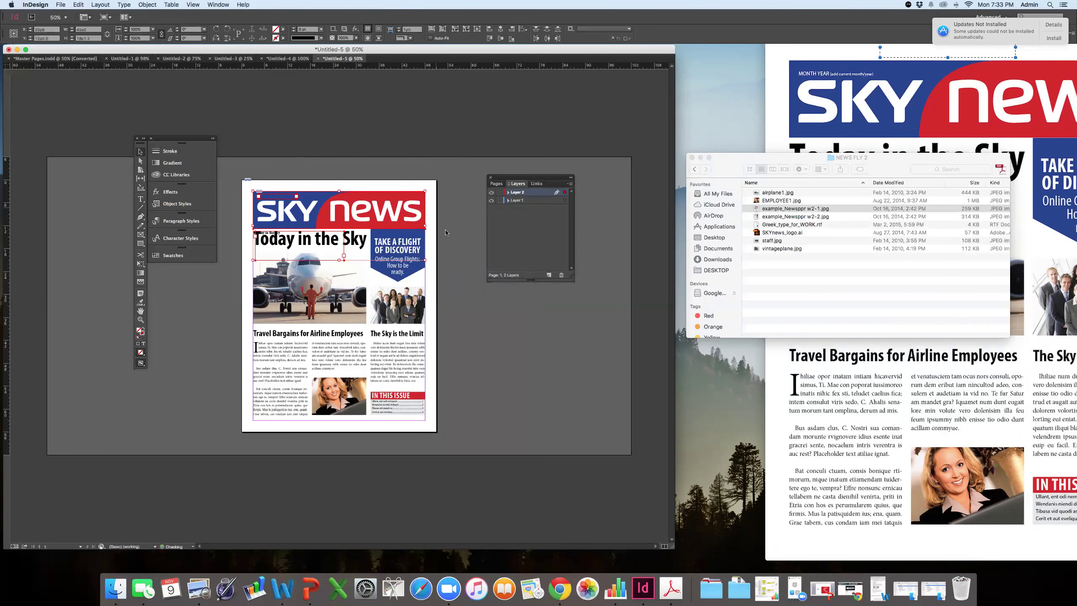
- Enlarge the page view to 75% and move the Stroke and Swatches panel group clear of the page
key("super+equal")
key("super+equal")
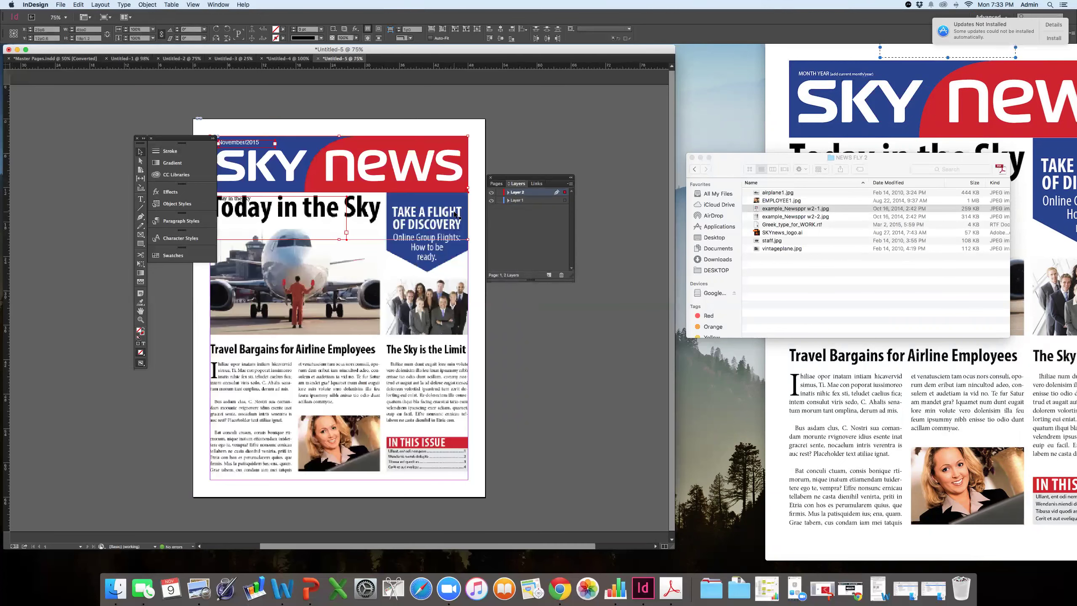
key("super+minus")
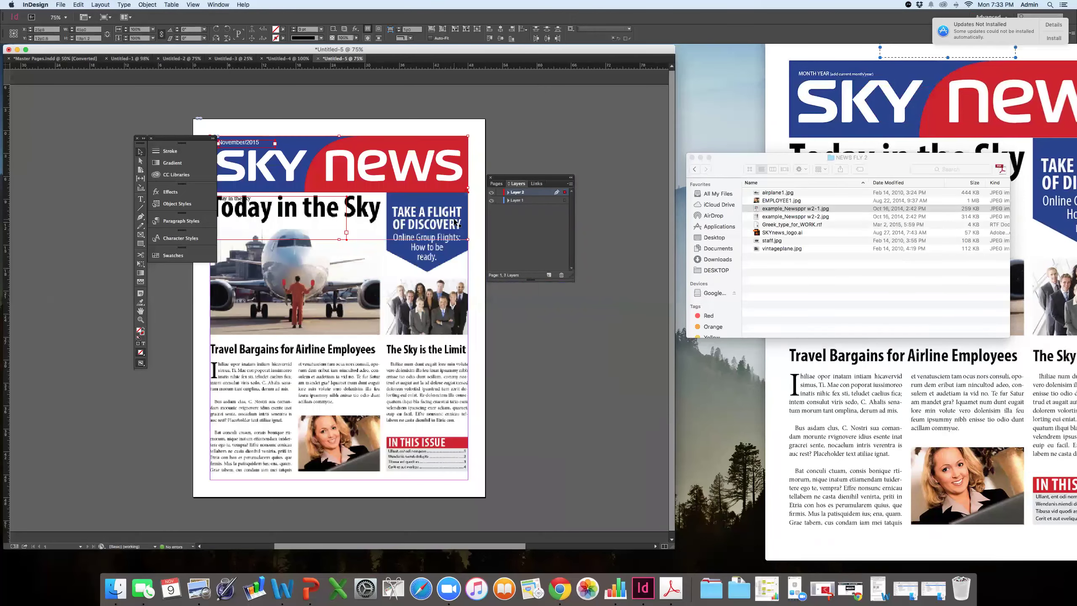
left_click_drag(38, 135, 39, 136)
left_click(339, 163)
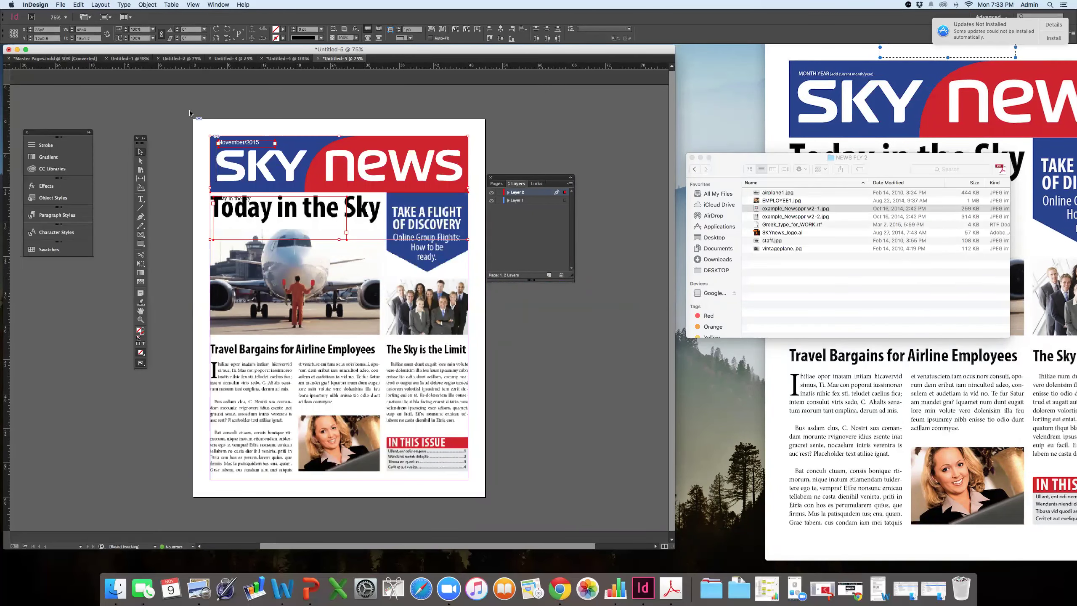
- Try lowering the opacity of the small headline text frame beneath the logo
double_click(243, 198)
triple_click(243, 198)
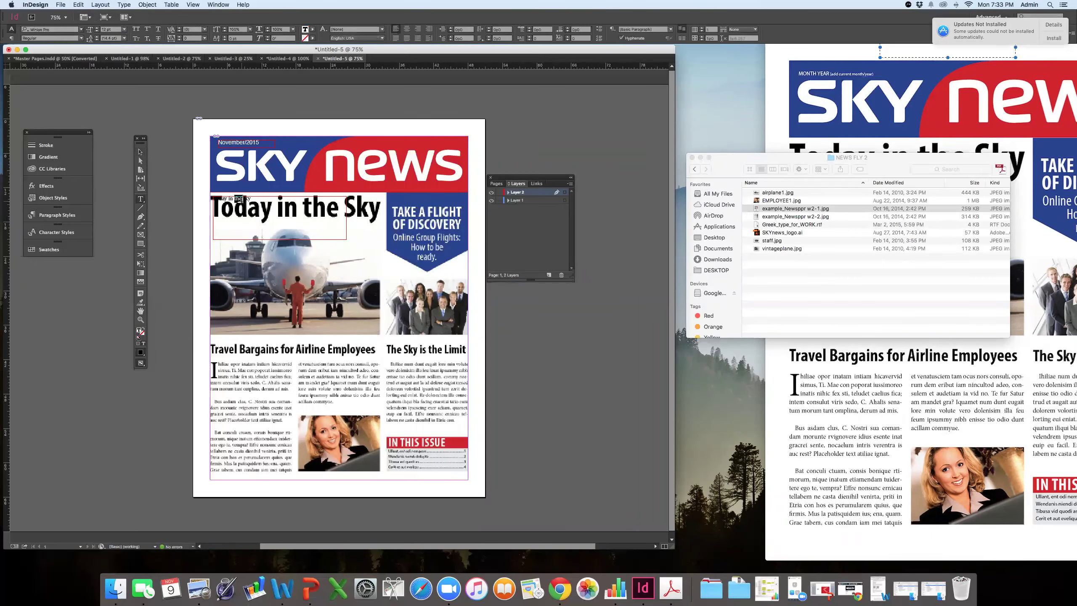
left_click(516, 200)
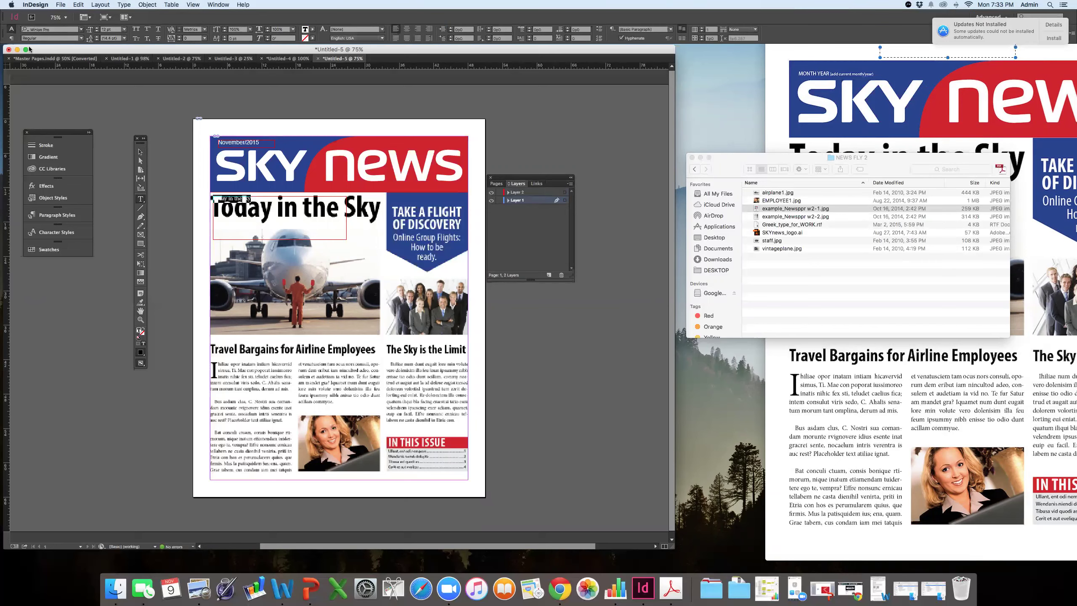
left_click(141, 151)
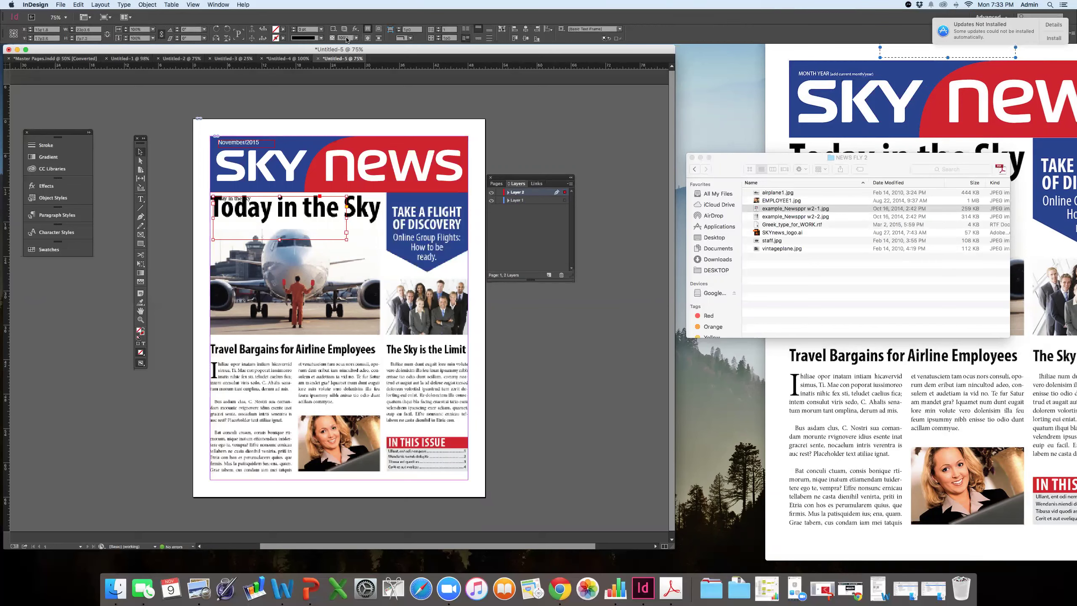
left_click_drag(353, 40, 387, 49)
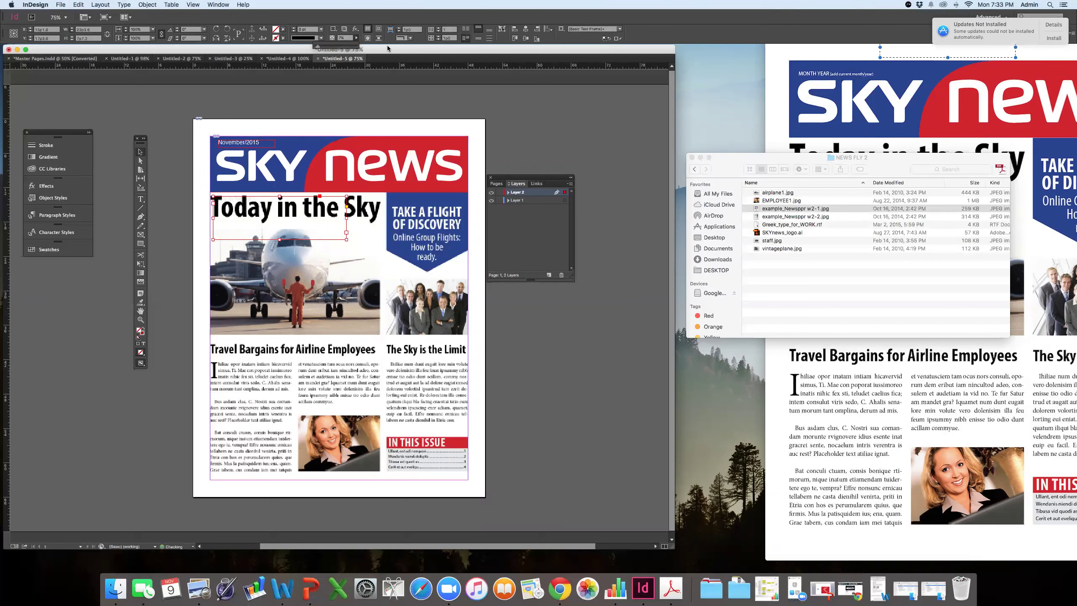
- Undo the opacity change on the small headline text frame and delete the frame
left_click(518, 200)
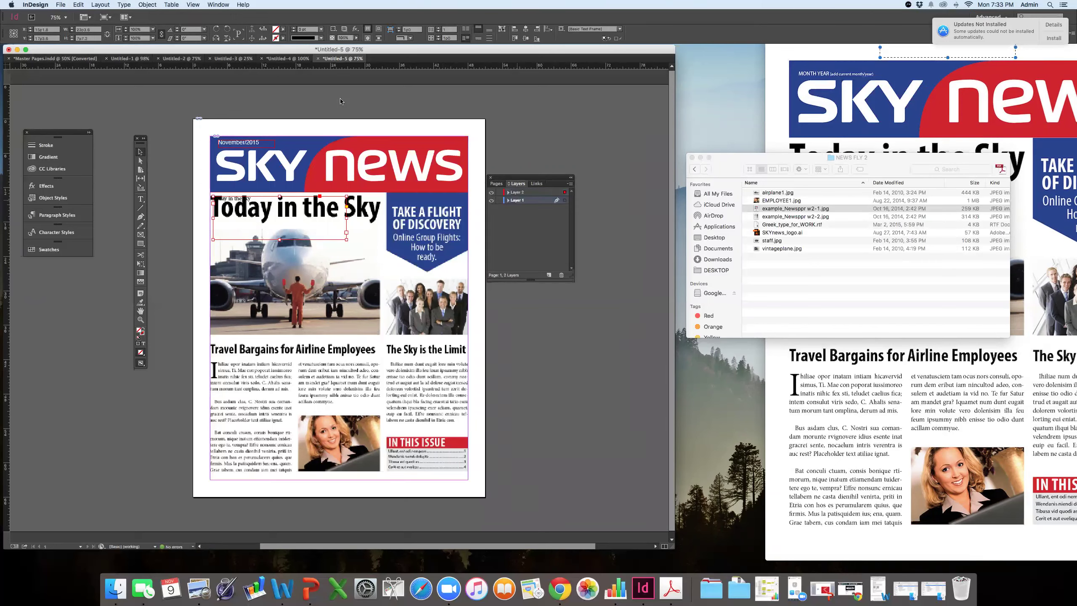
left_click(357, 37)
left_click_drag(335, 48, 322, 48)
key("super+z")
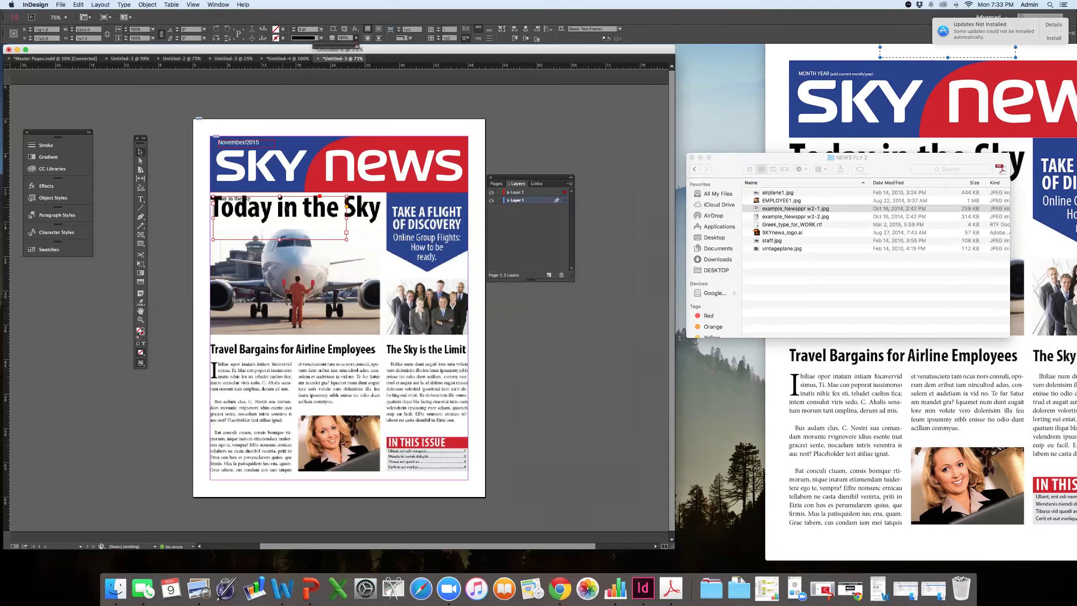
key("Delete")
- Lower the opacity of the example newsletter image on Layer 1 to fade it as a tracing guide, and deselect it
left_click(263, 142)
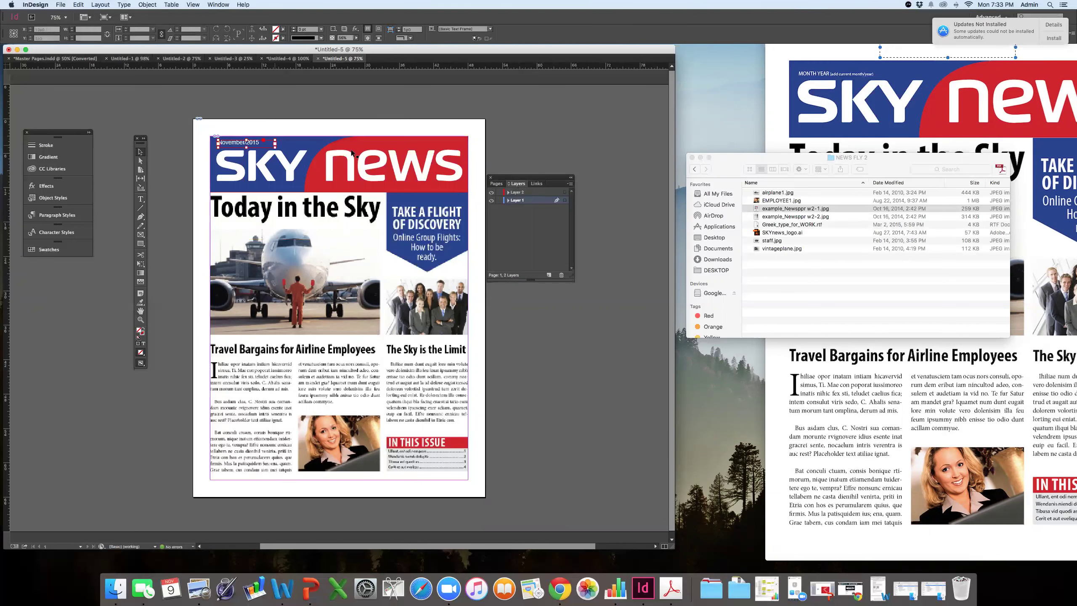
left_click(352, 153)
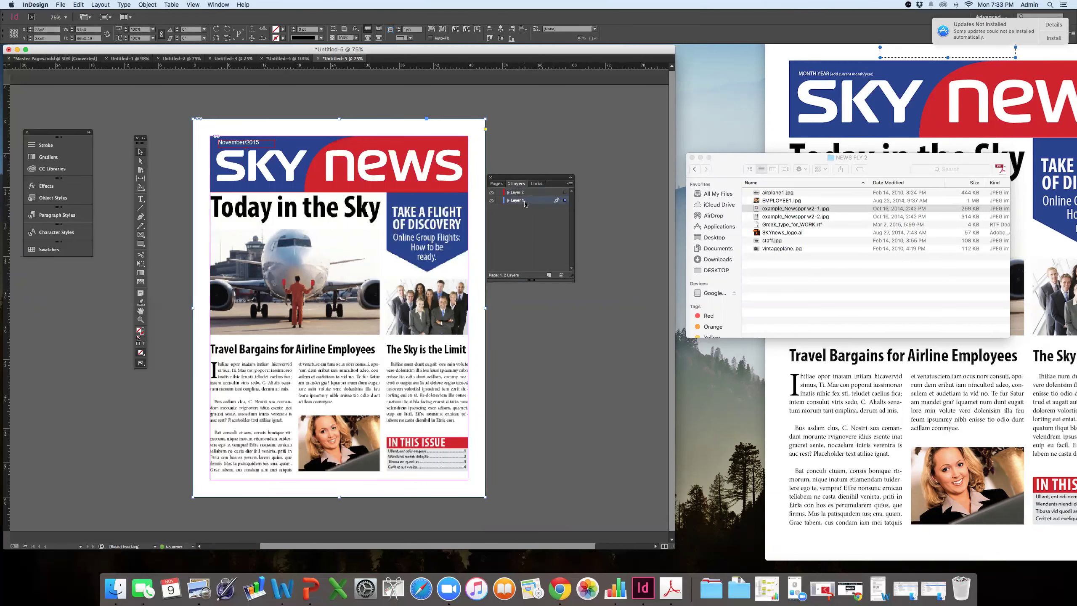
left_click_drag(331, 49, 329, 49)
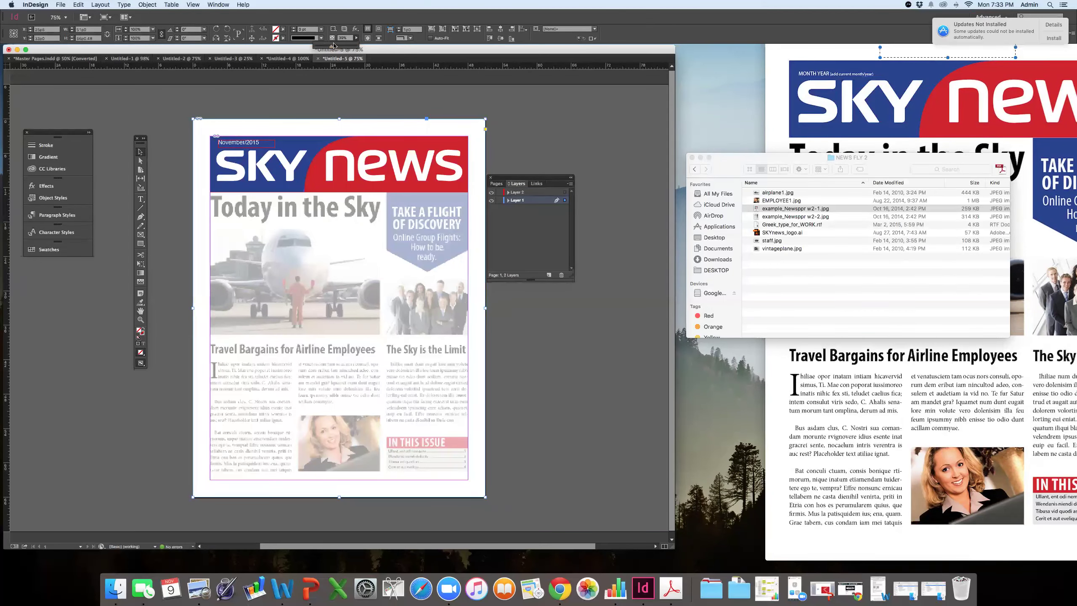
left_click_drag(335, 47, 335, 47)
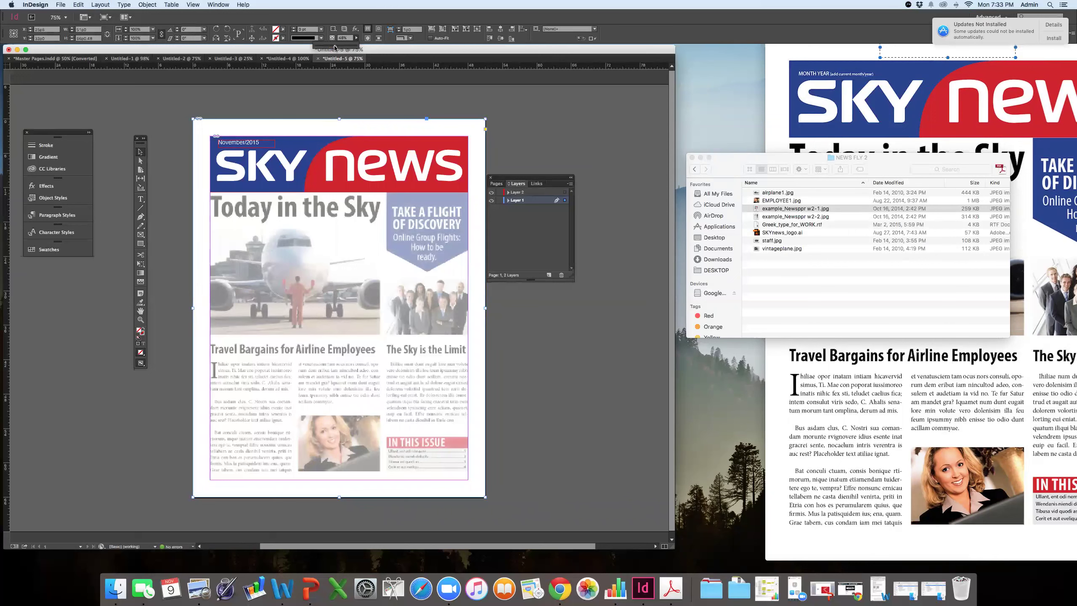
left_click(111, 200)
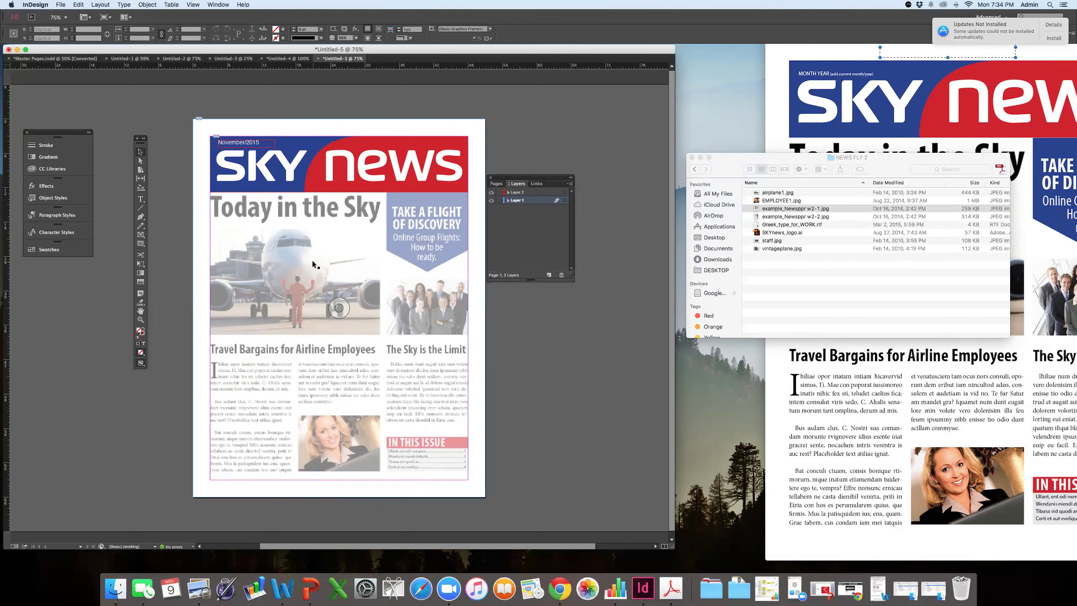
- Make Layer 2 active by selecting the date text frame, and move the example image window beside the document
left_click(339, 163)
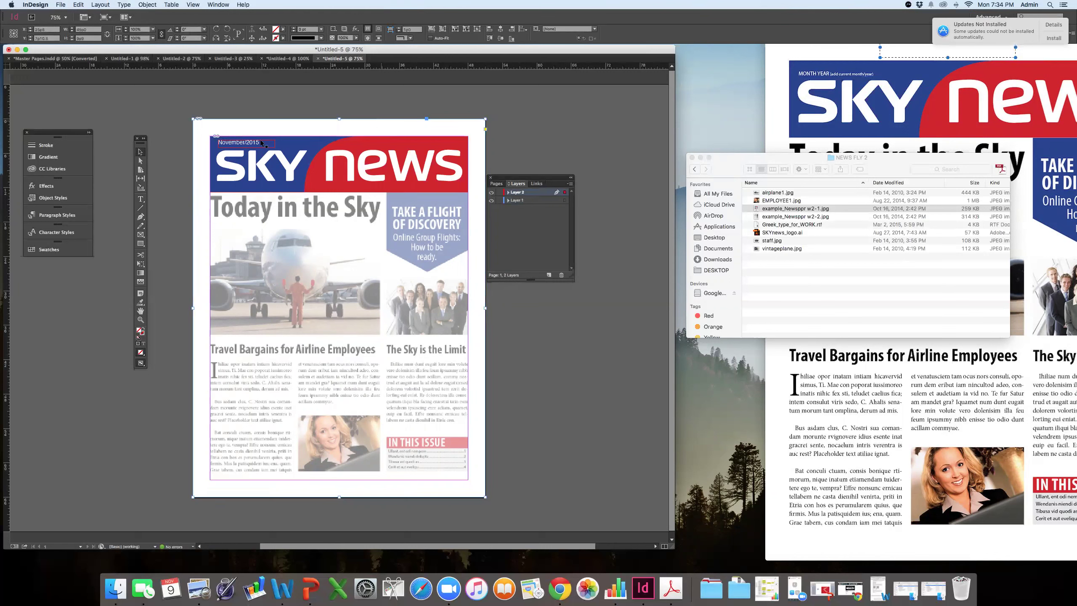
key("alt+super+bracketright")
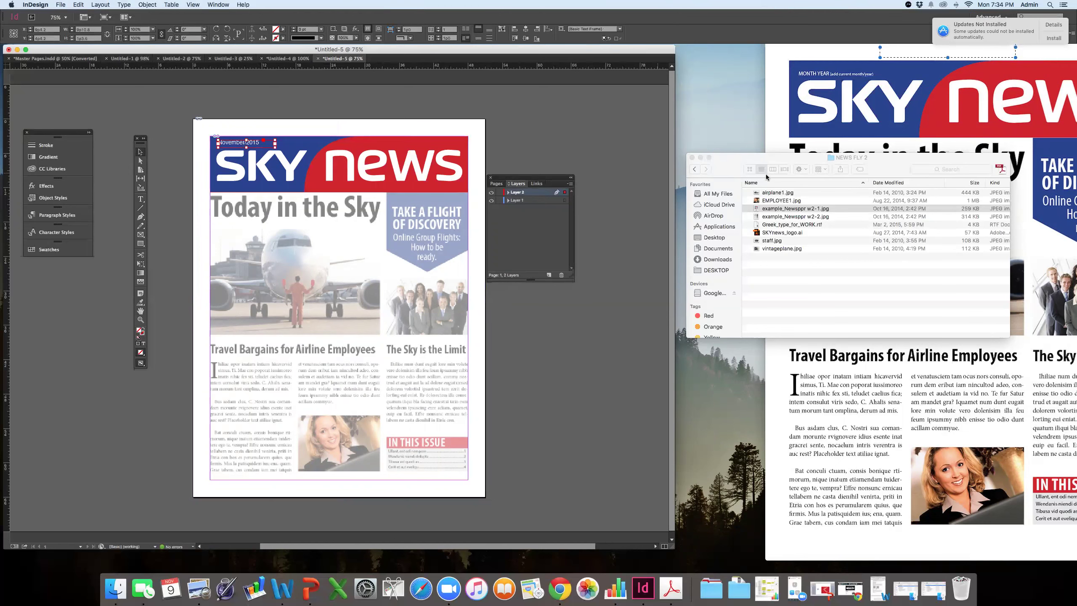
left_click(809, 122)
double_click(765, 16)
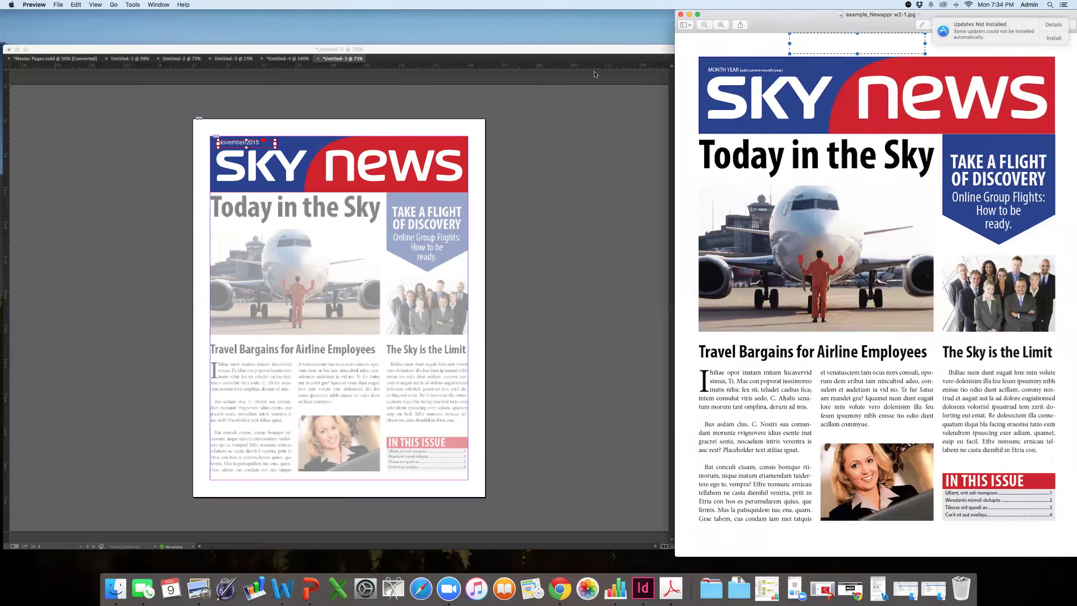
- Draw a text frame over the faded main headline on Layer 2 and enter "Today in the Sky"
left_click(339, 308)
left_click(141, 244)
left_click(140, 199)
left_click_drag(211, 193, 384, 228)
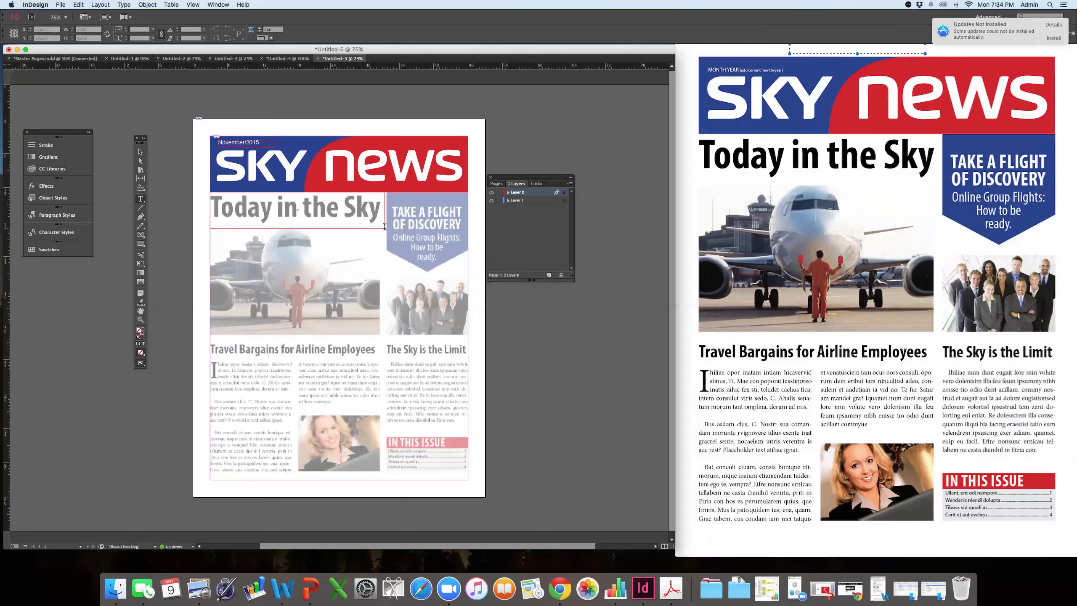
type("Today in the sk")
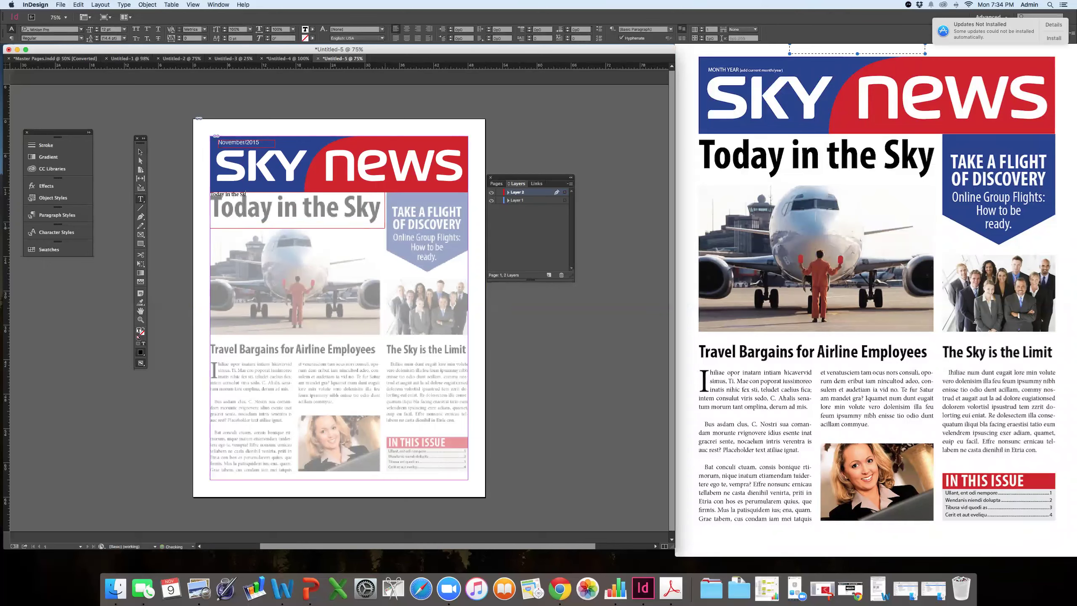
- Set the font of the new headline text to Helvetica (TT) Bold
triple_click(219, 193)
left_click(49, 30)
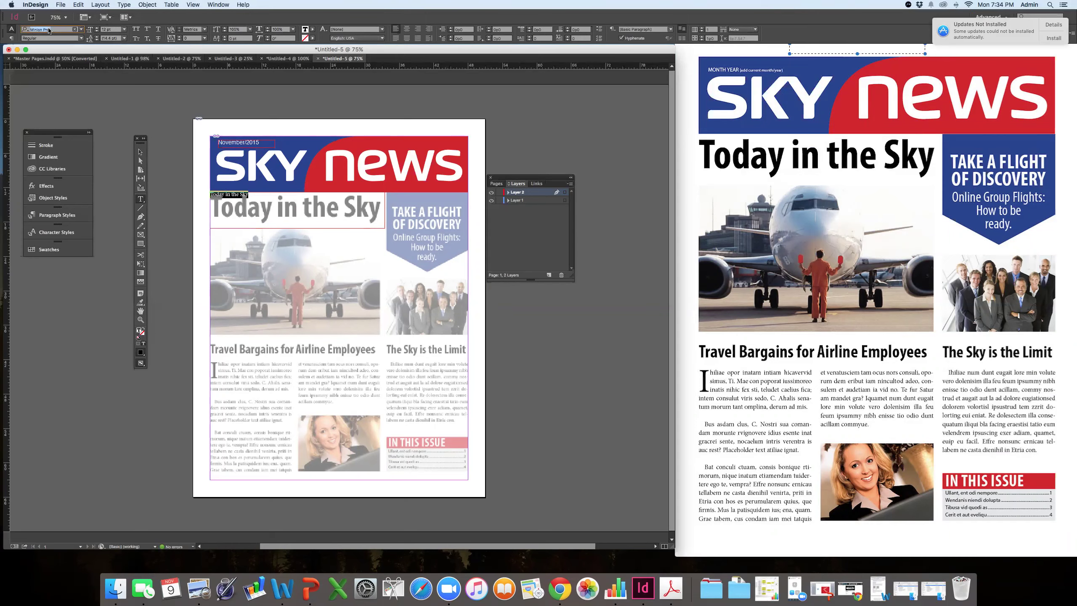
type("helv")
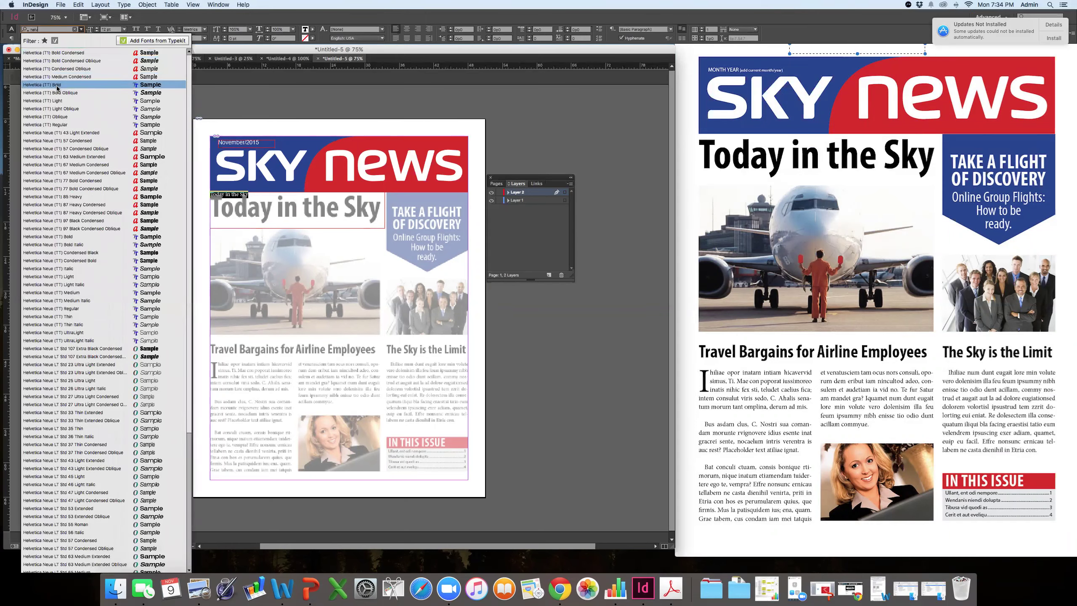
left_click(58, 85)
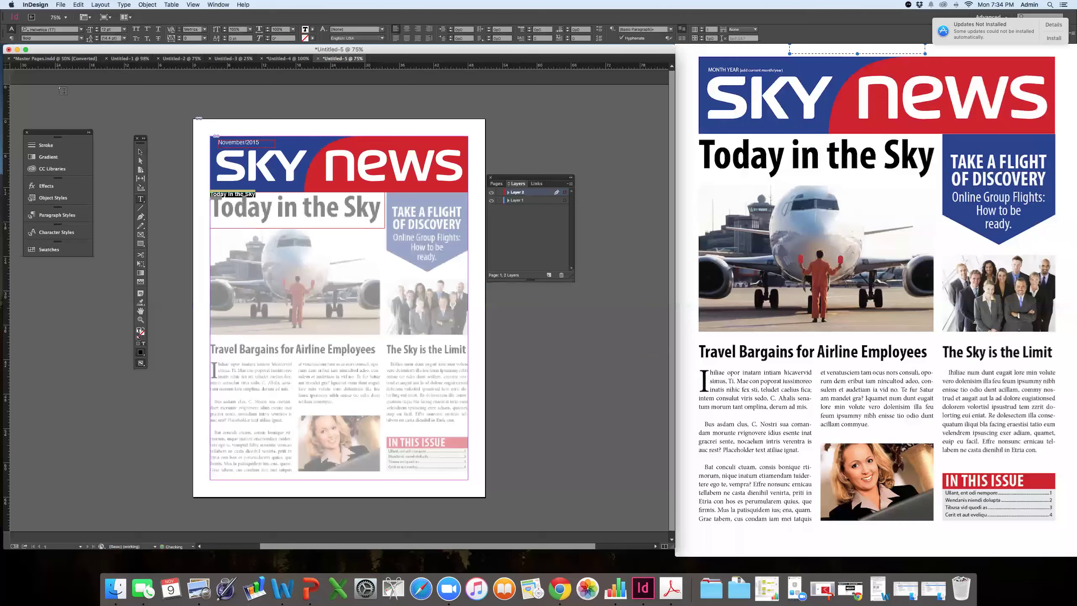
- Enlarge the selected "Today in the Sky" headline text and change its Helvetica style to Regular
left_click(124, 29)
left_click(115, 132)
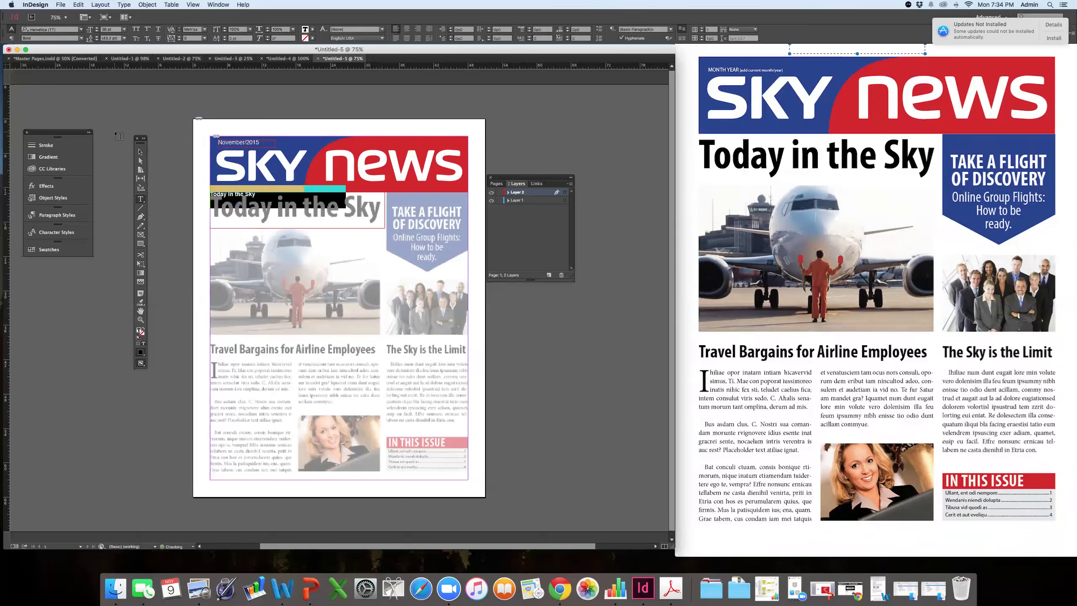
left_click(125, 29)
left_click(115, 149)
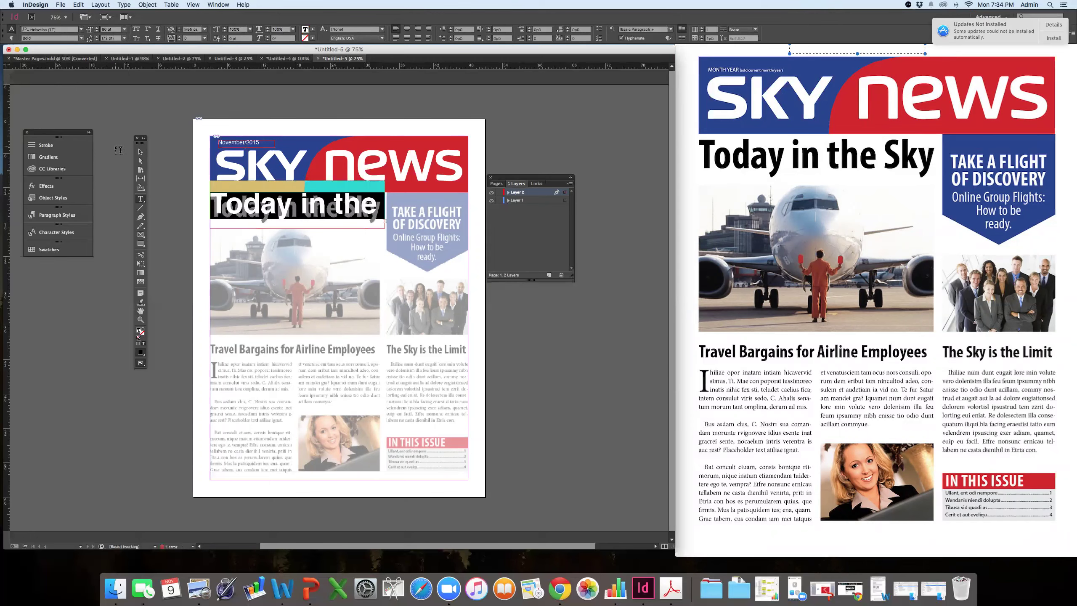
left_click(82, 38)
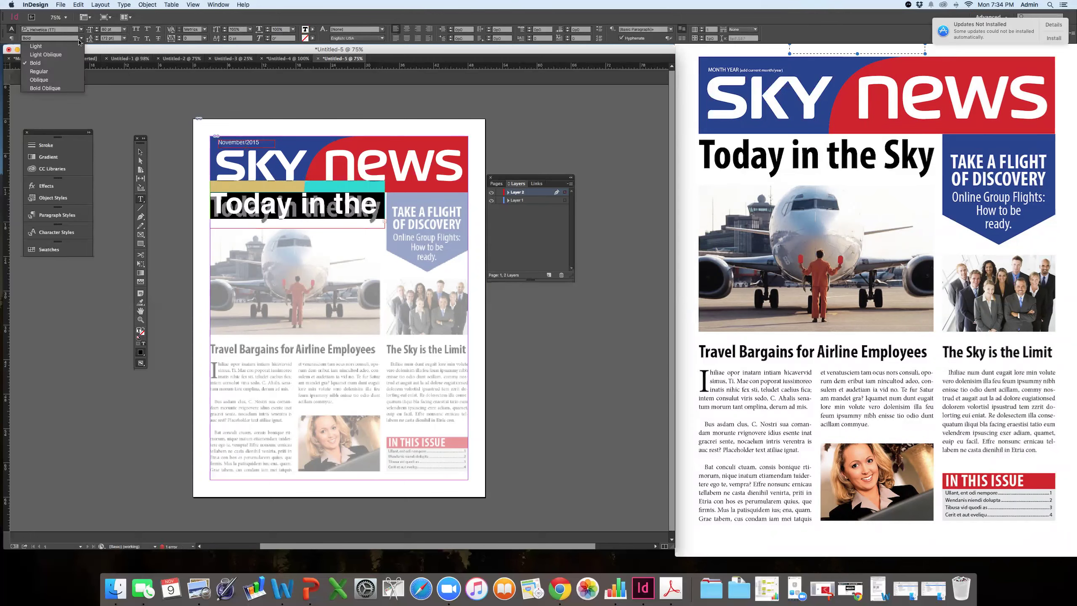
left_click(55, 72)
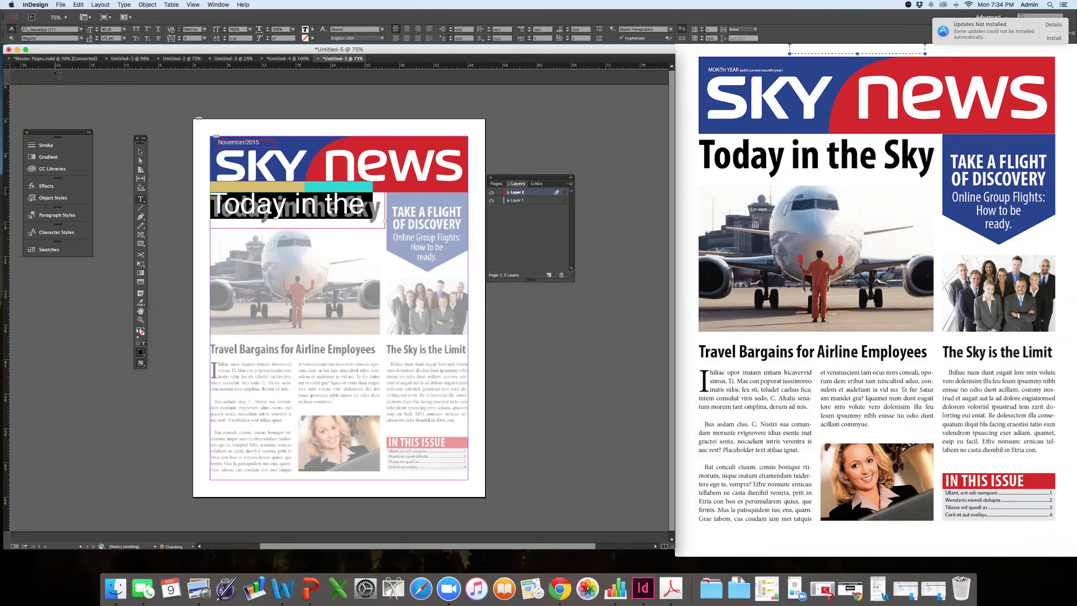
- Set the headline's font to Helvetica Neue (TT) in the Medium style
left_click(81, 30)
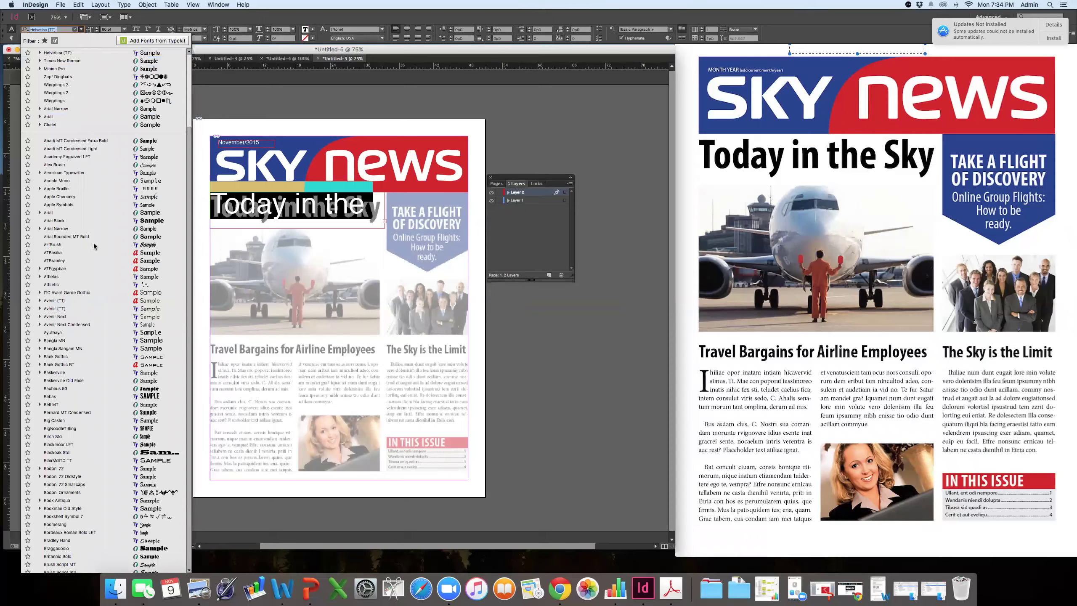
scroll(95, 245, "down", 5)
scroll(95, 245, "down", 20)
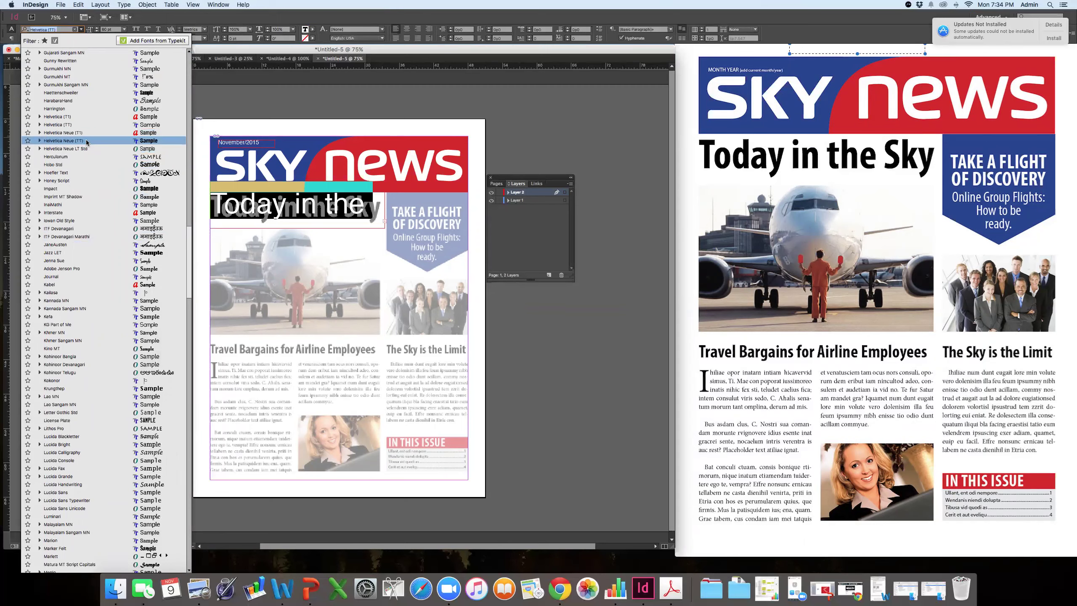
left_click(87, 141)
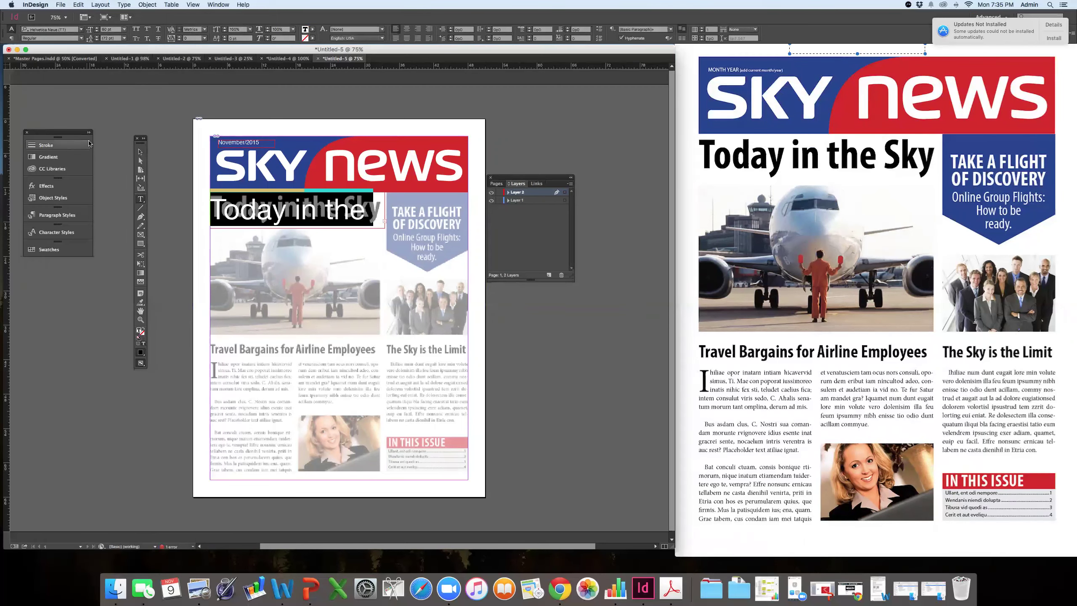
left_click(82, 37)
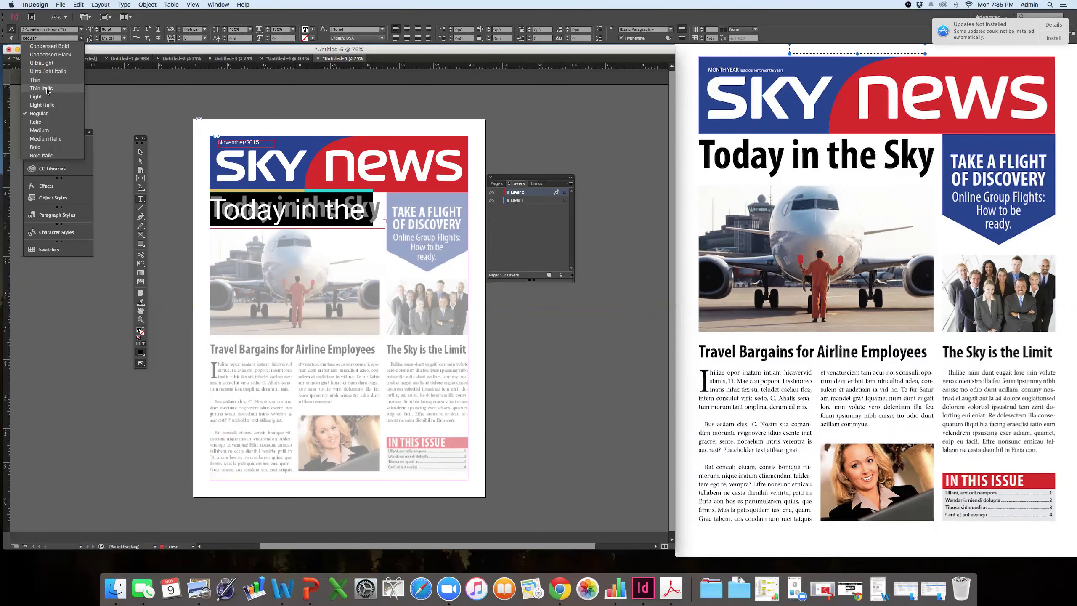
left_click(43, 131)
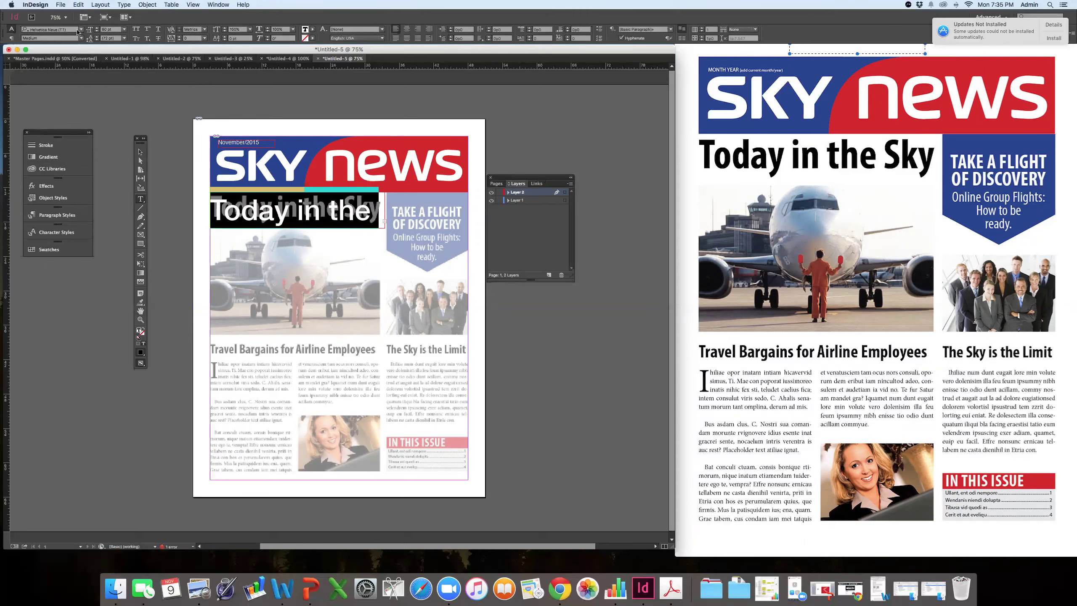
- Keep Helvetica Neue (TT) as the headline's font and set its size to 48 pt
left_click(80, 29)
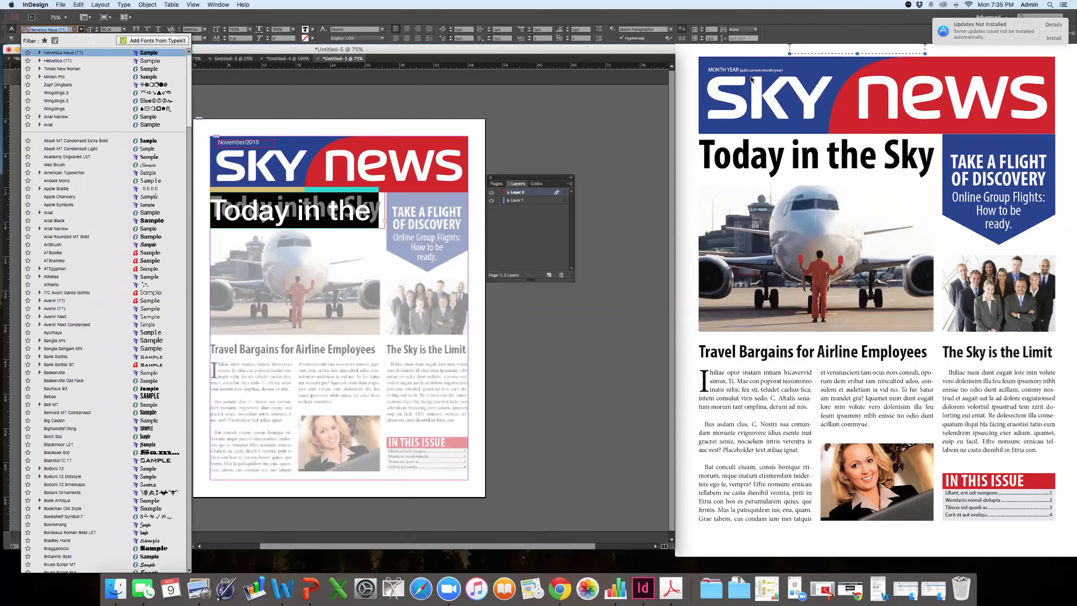
left_click(73, 53)
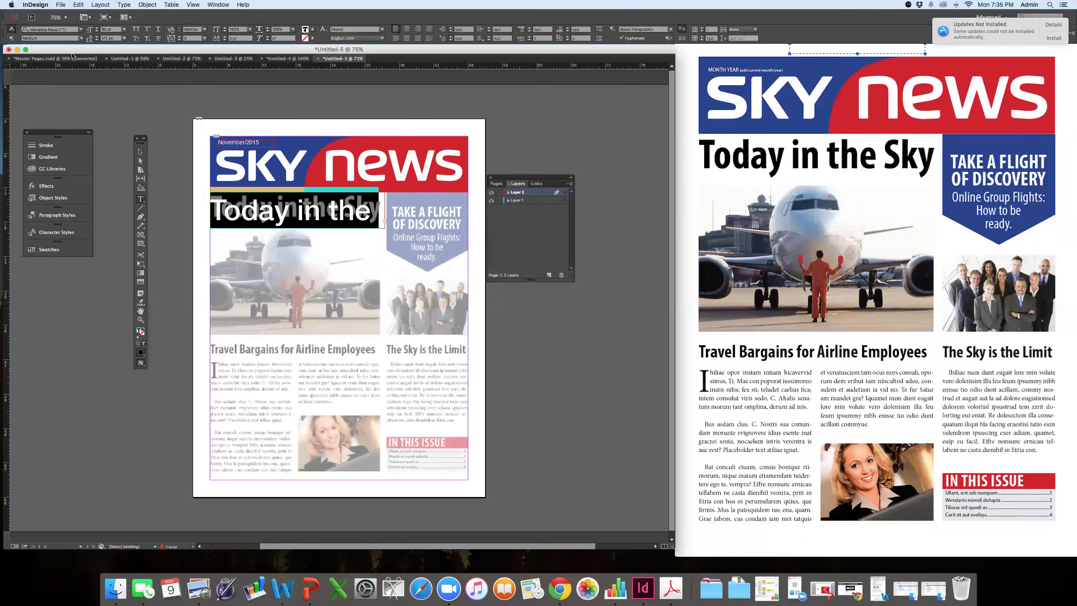
left_click_drag(121, 31, 98, 31)
type("48")
key("Return")
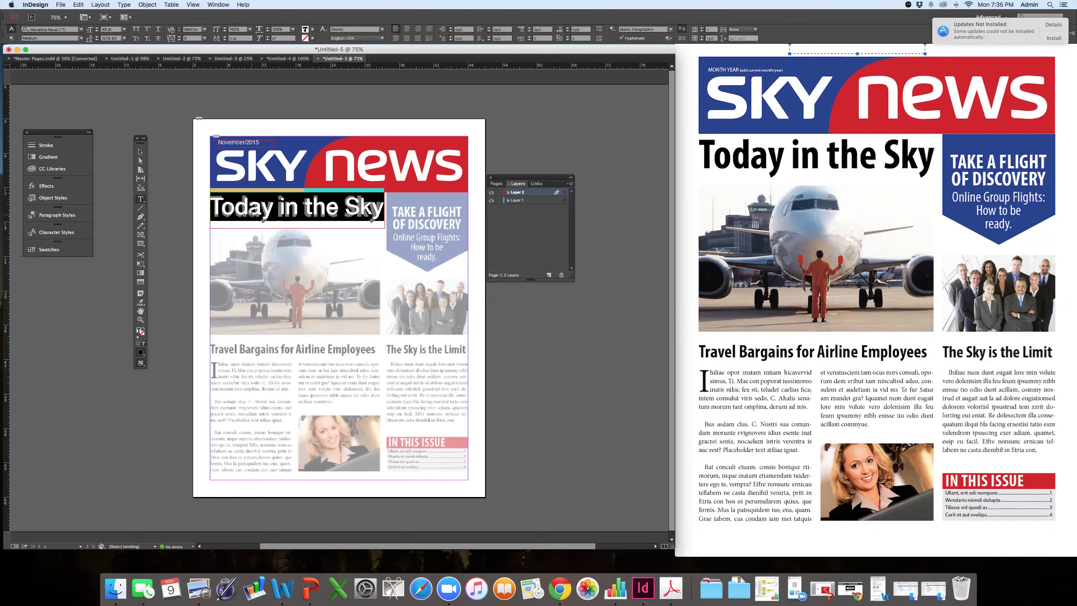
- Show the Character panel and move it beside the page's upper left corner
left_click(217, 6)
mouse_move(231, 197)
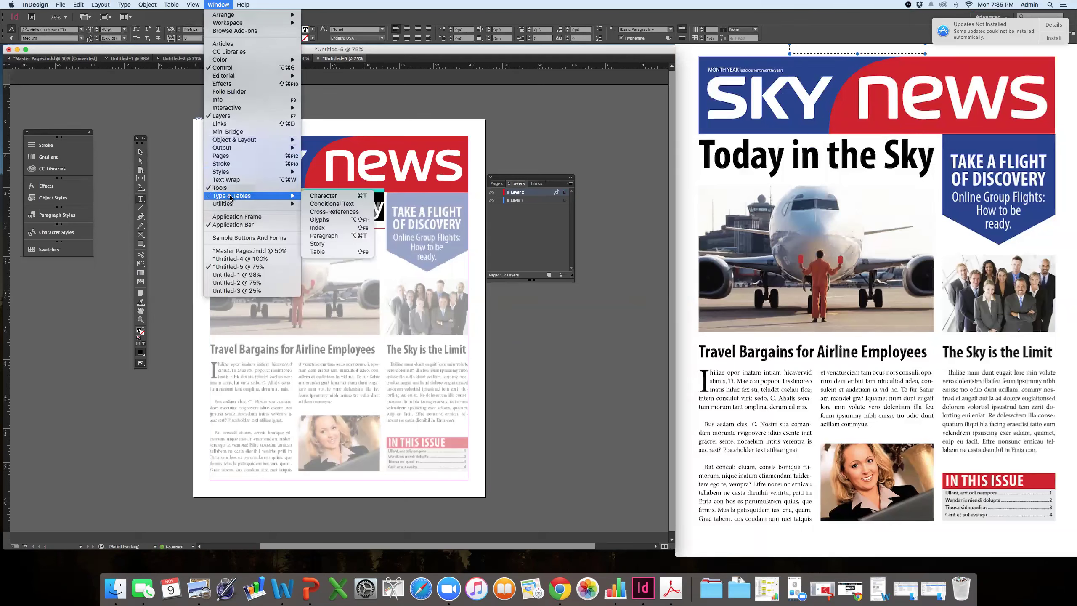
left_click(330, 195)
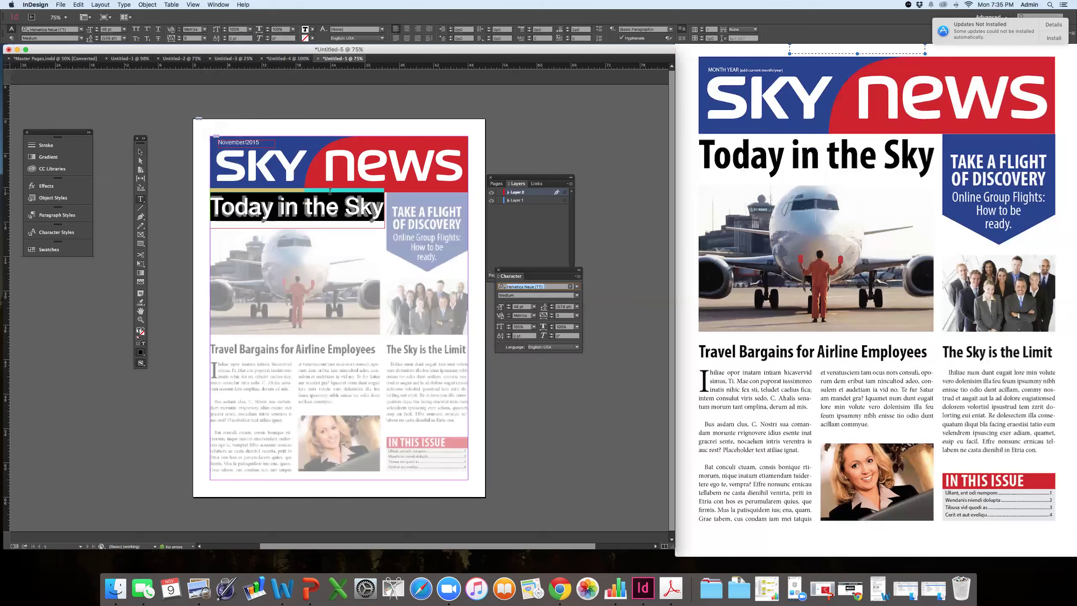
left_click_drag(529, 272, 136, 121)
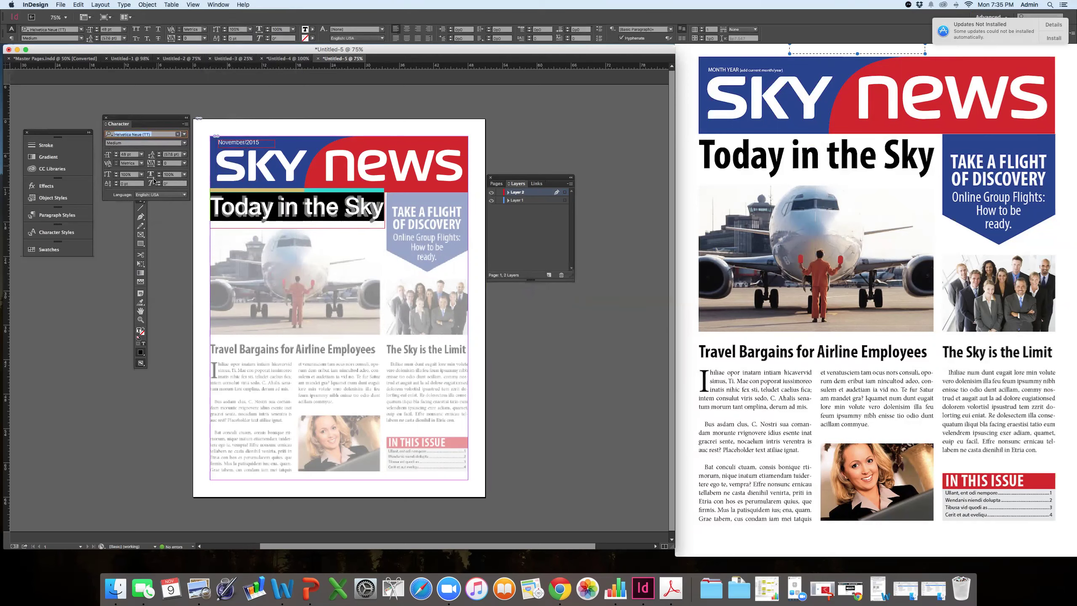
- Increase the headline's vertical scale and reduce its horizontal scale to make the letters taller and narrower
left_click(116, 172)
left_click(116, 172)
left_click(117, 172)
left_click(116, 172)
left_click(116, 172)
left_click(116, 172)
left_click(116, 173)
left_click(116, 172)
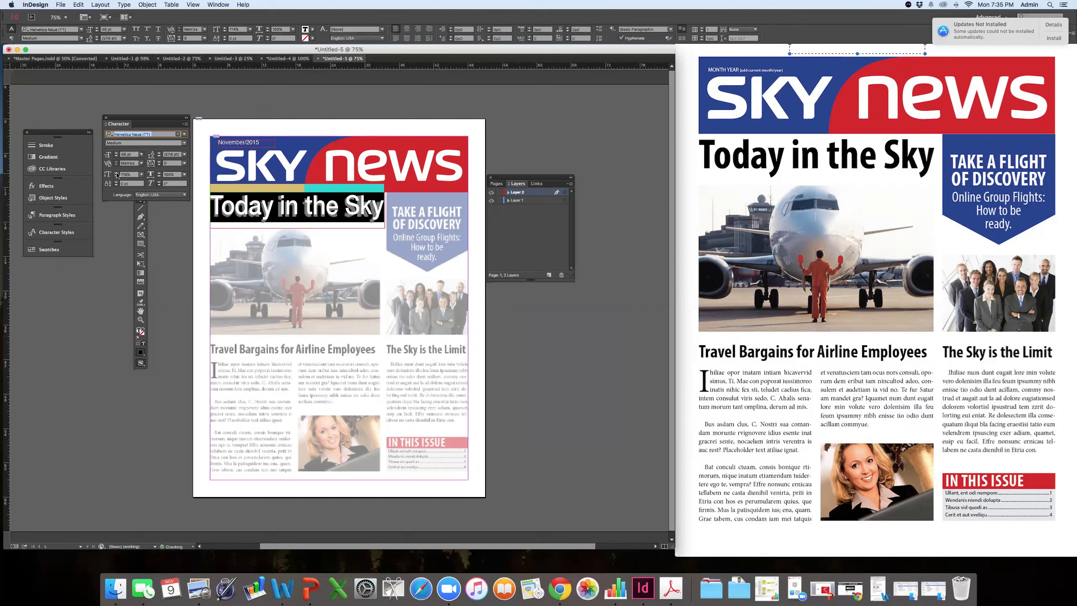
left_click(116, 172)
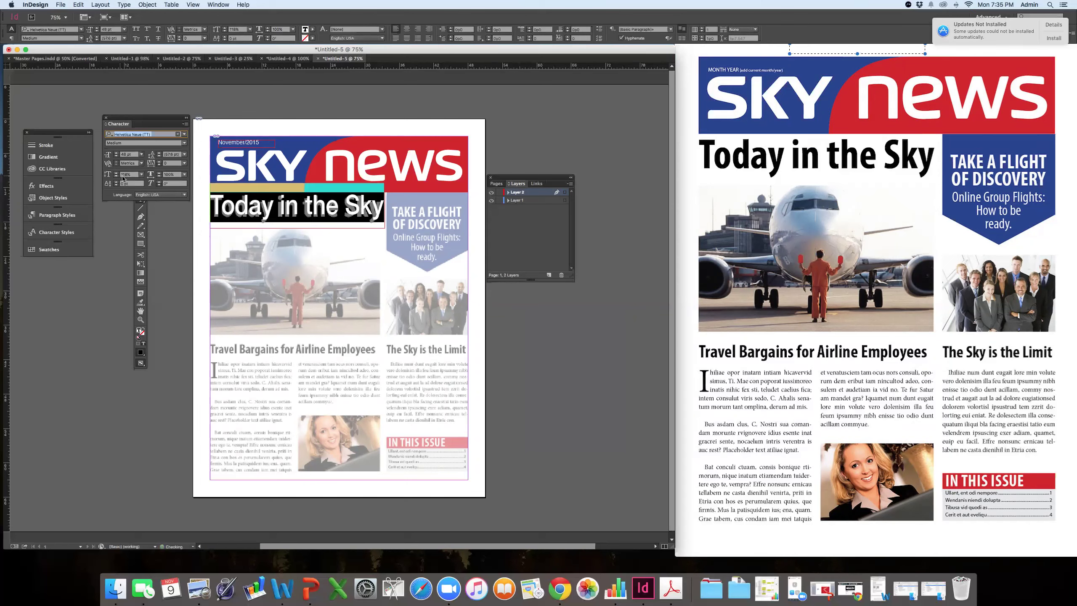
left_click(160, 173)
left_click(160, 173)
left_click(159, 172)
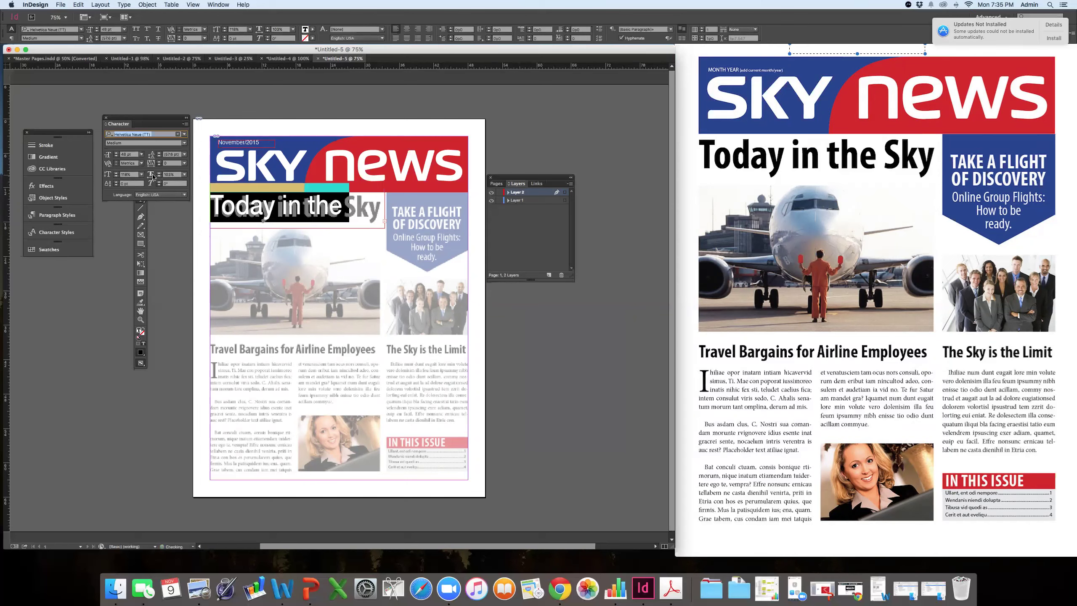
- Set the headline's style to Bold and tighten its tracking to -40 so it fits on one line
left_click(184, 143)
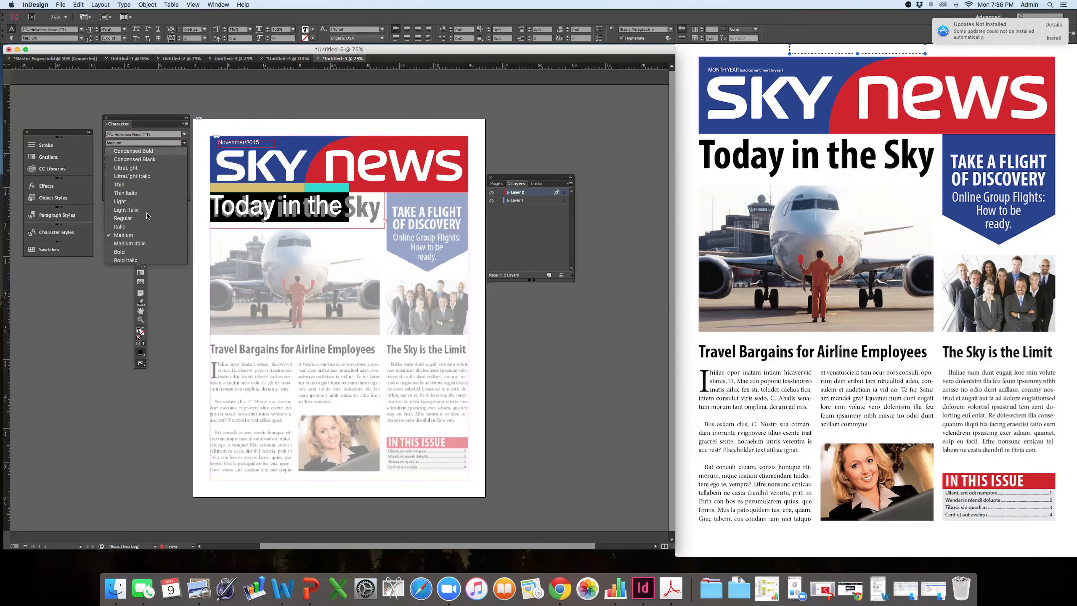
left_click(130, 252)
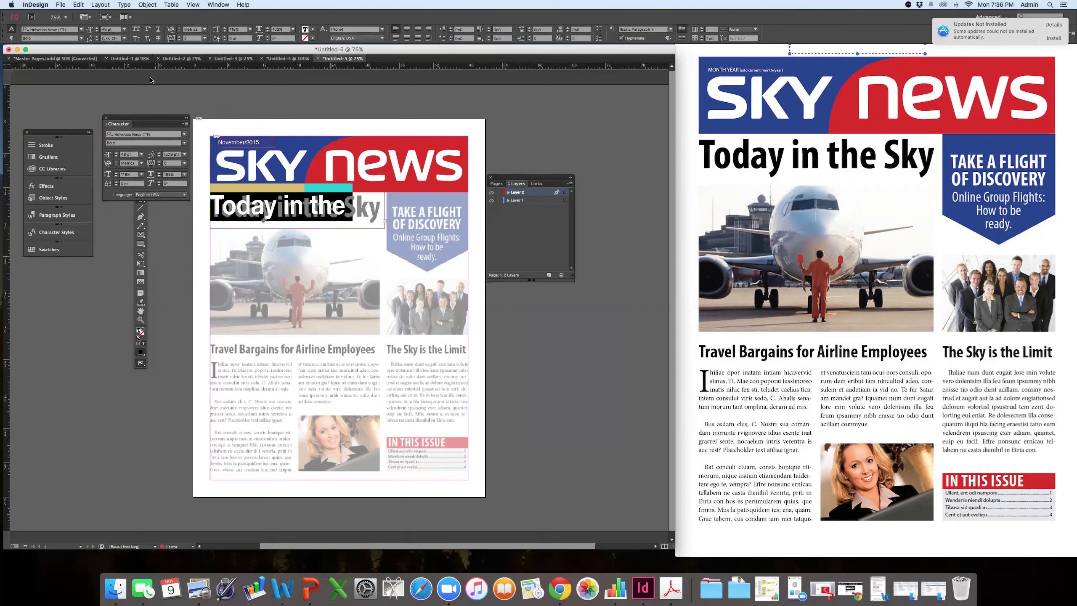
left_click_drag(115, 31, 98, 31)
key("Return")
key("alt+Left")
key("alt+Left")
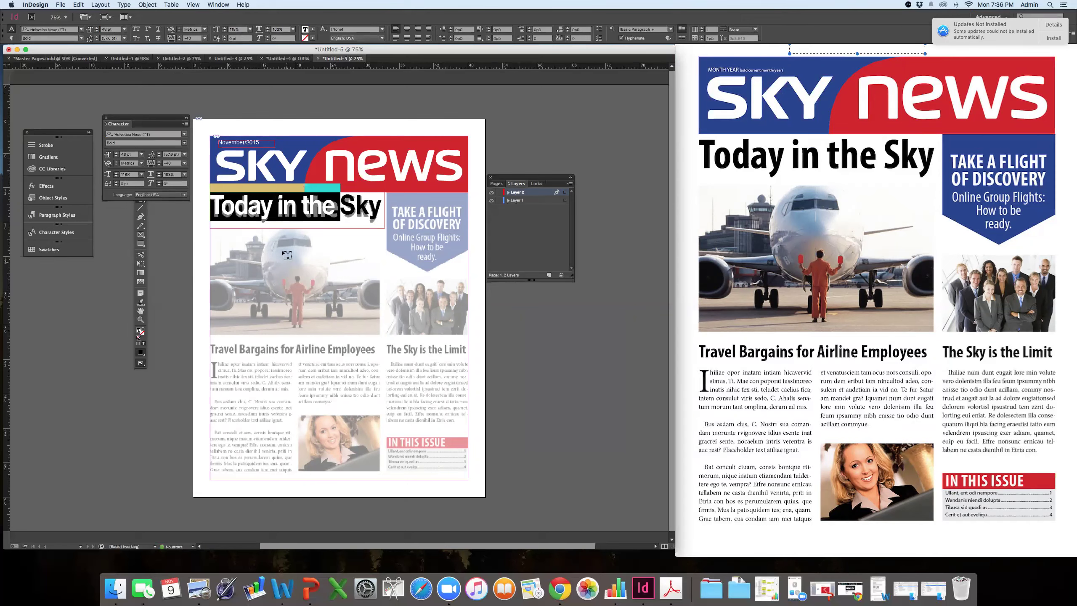
- Deselect the headline text and move the Character panel below the collapsed panels beside the page
left_click(283, 206)
triple_click(285, 205)
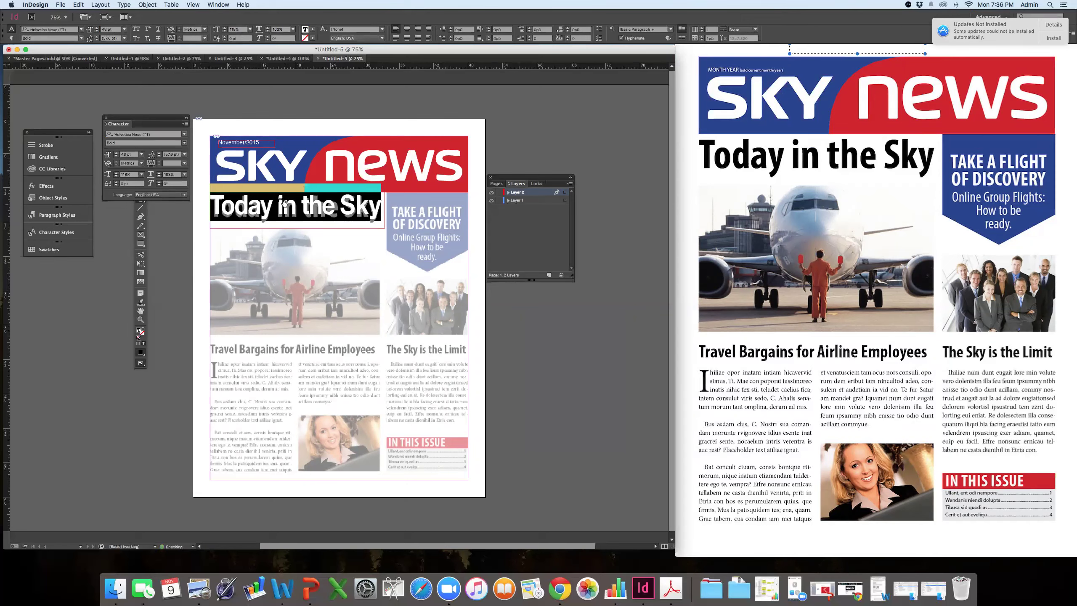
left_click(278, 209)
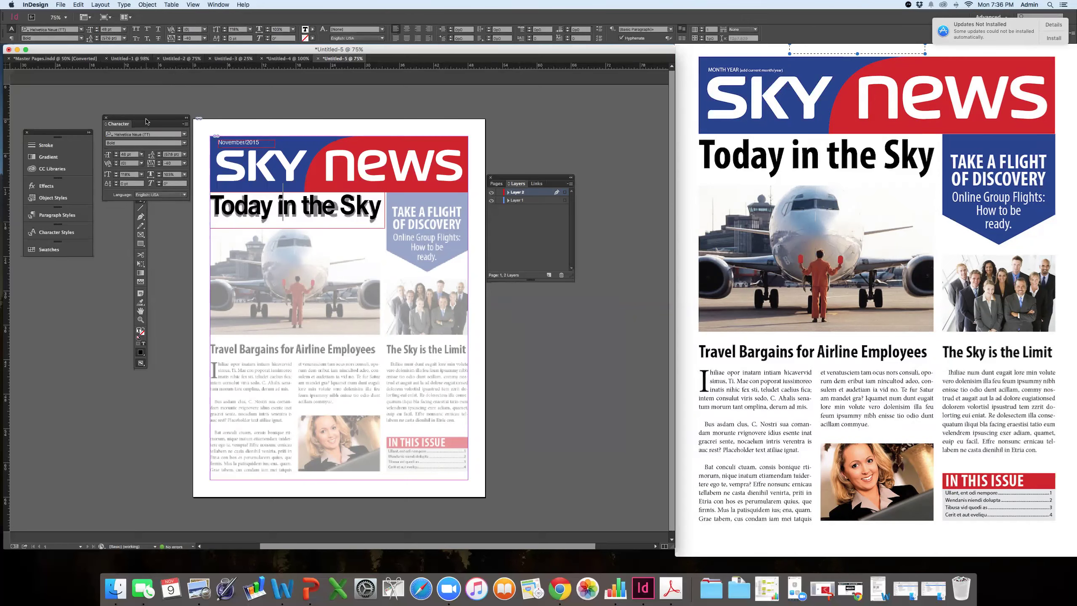
left_click_drag(145, 118, 59, 266)
left_click(138, 153)
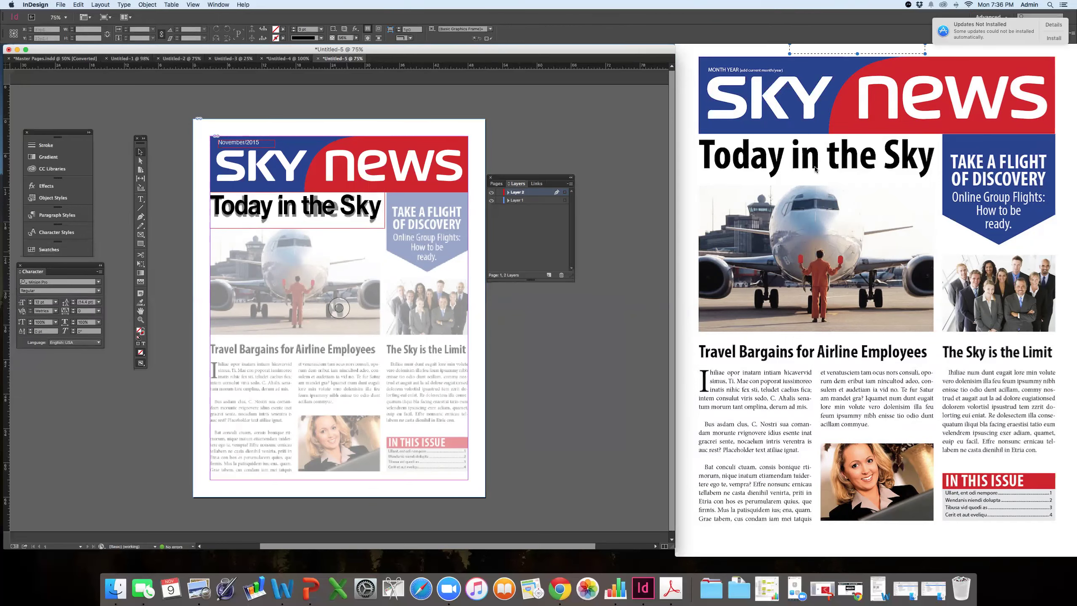
- Move the example newsletter window down to uncover the NEWS FLY 2 folder window
left_click(790, 148)
left_click_drag(815, 26, 815, 149)
left_click(815, 150, "super")
- Try to place airplane1.jpg from the NEWS FLY 2 folder over the Sky News banner, and undo the placement
left_click(785, 178)
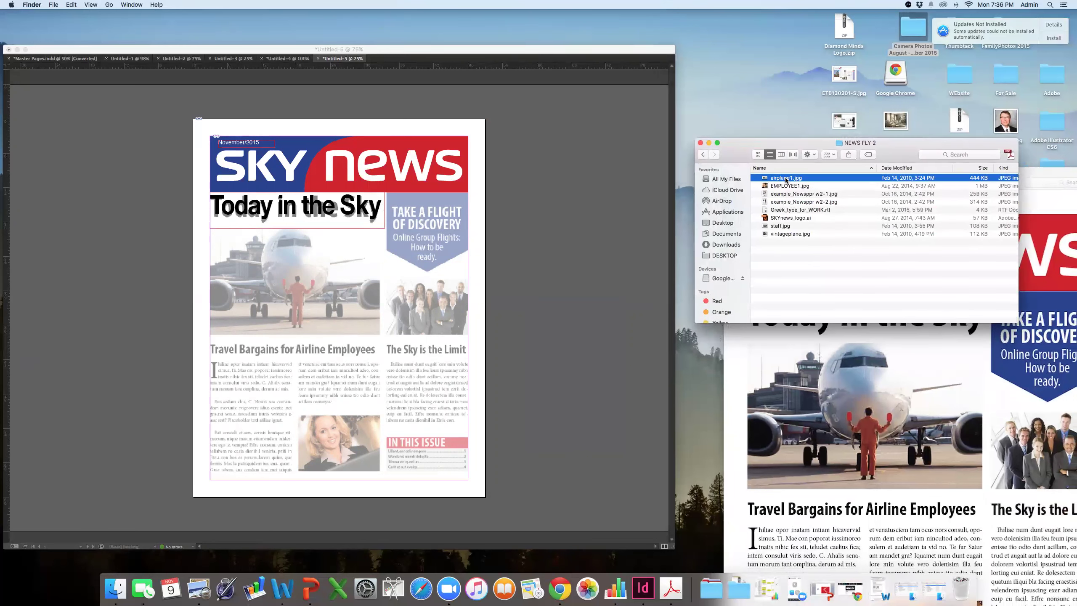
left_click_drag(789, 180, 586, 216)
left_click(641, 201)
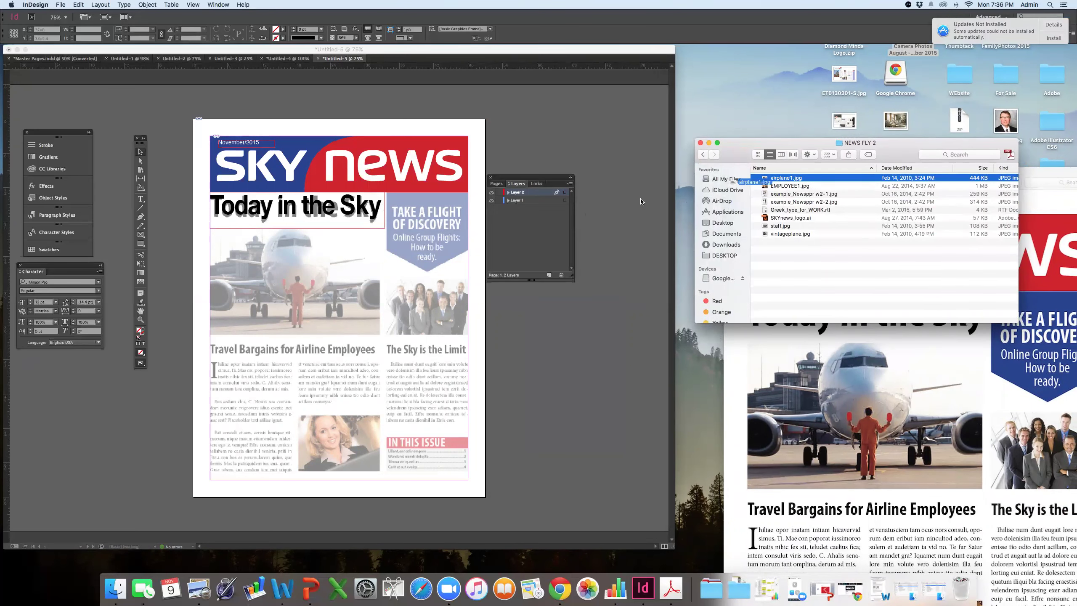
left_click_drag(348, 177, 352, 178)
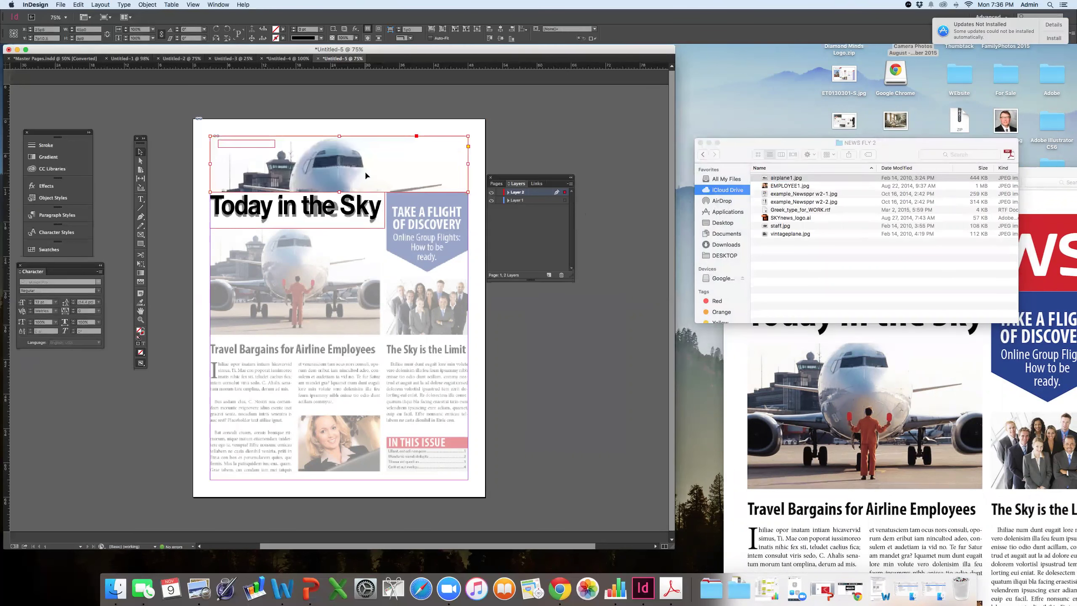
key("super+z")
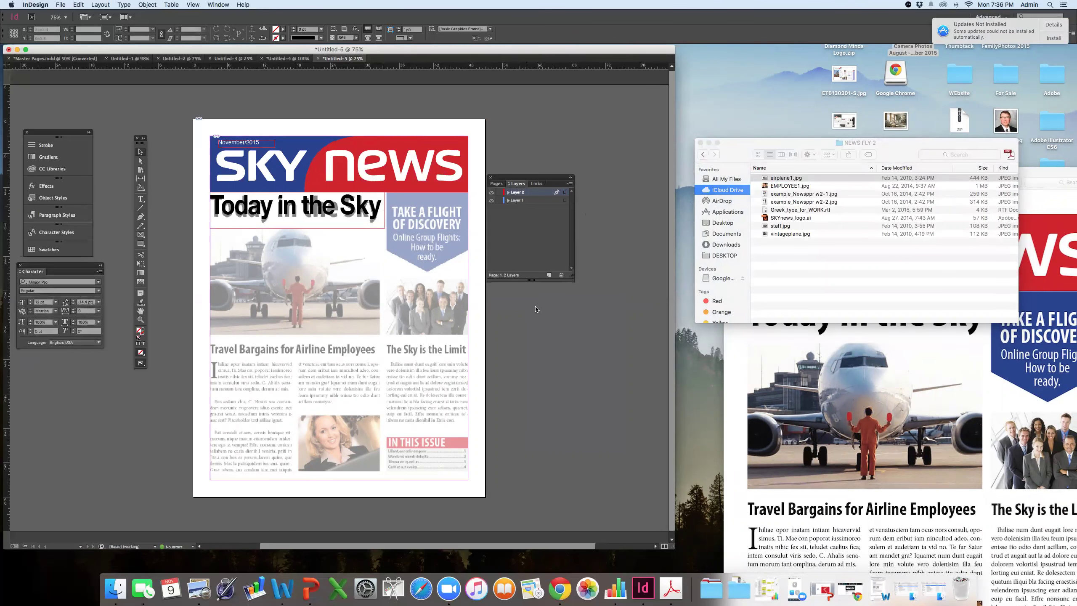
- Create a new layer and place airplane1.jpg from the NEWS FLY 2 folder on it, directly below the headline
left_click(549, 274)
key("super+v")
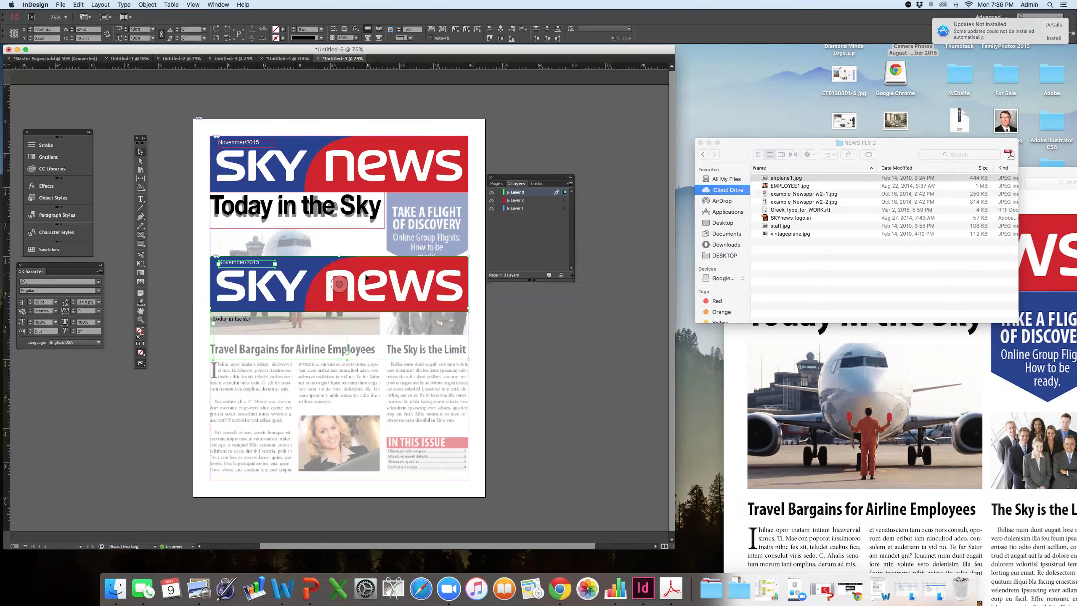
key("super+z")
left_click_drag(784, 178, 511, 326)
left_click_drag(284, 265, 250, 255)
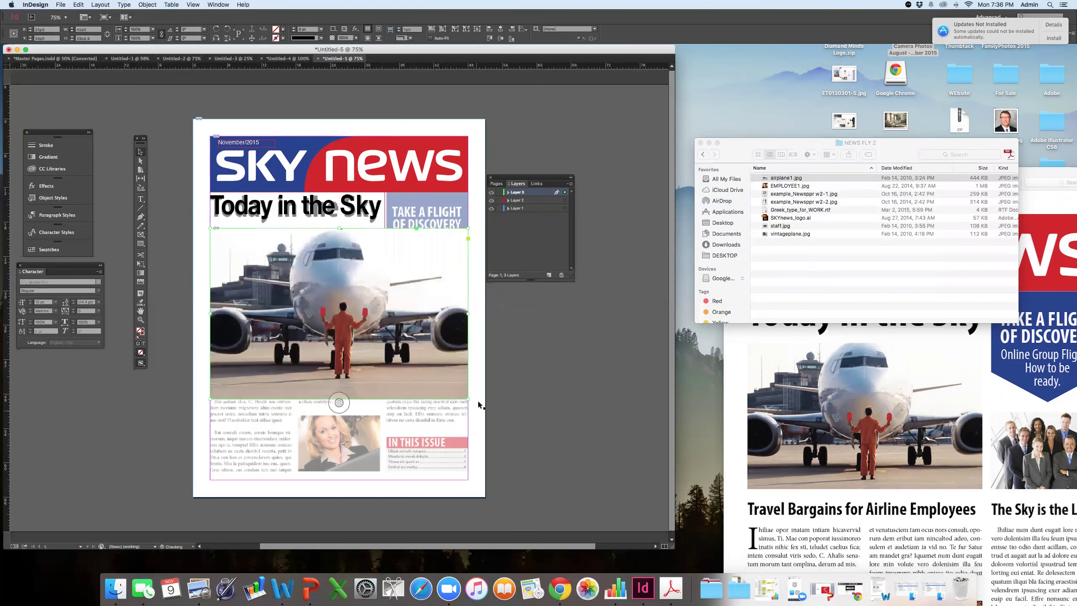
- Scale the airplane photo down over its faded counterpart and adjust the frame's right edge
left_click_drag(469, 398, 371, 334)
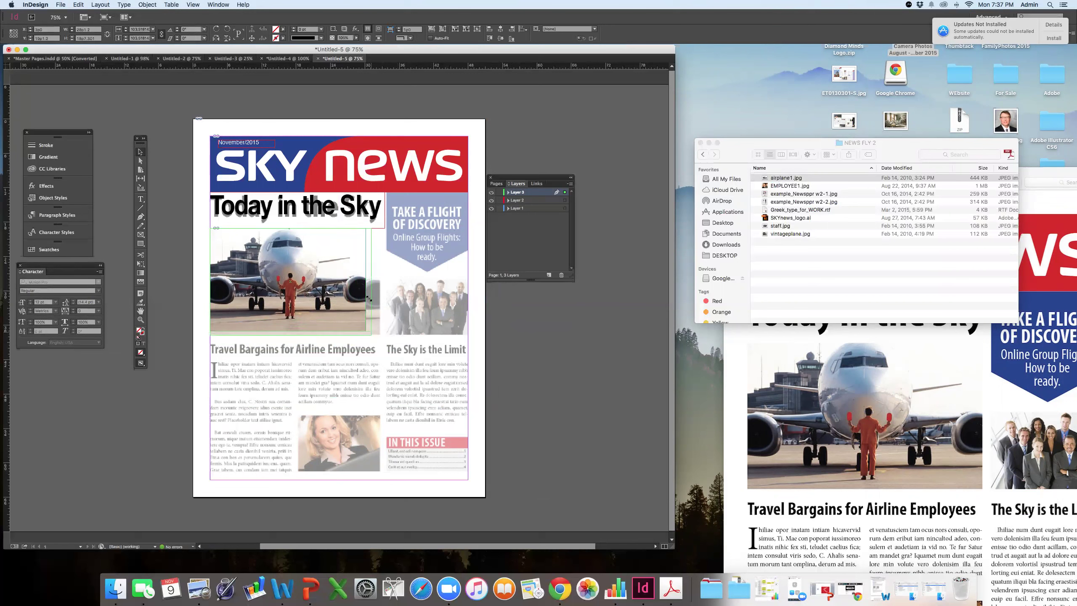
left_click_drag(371, 283, 380, 282)
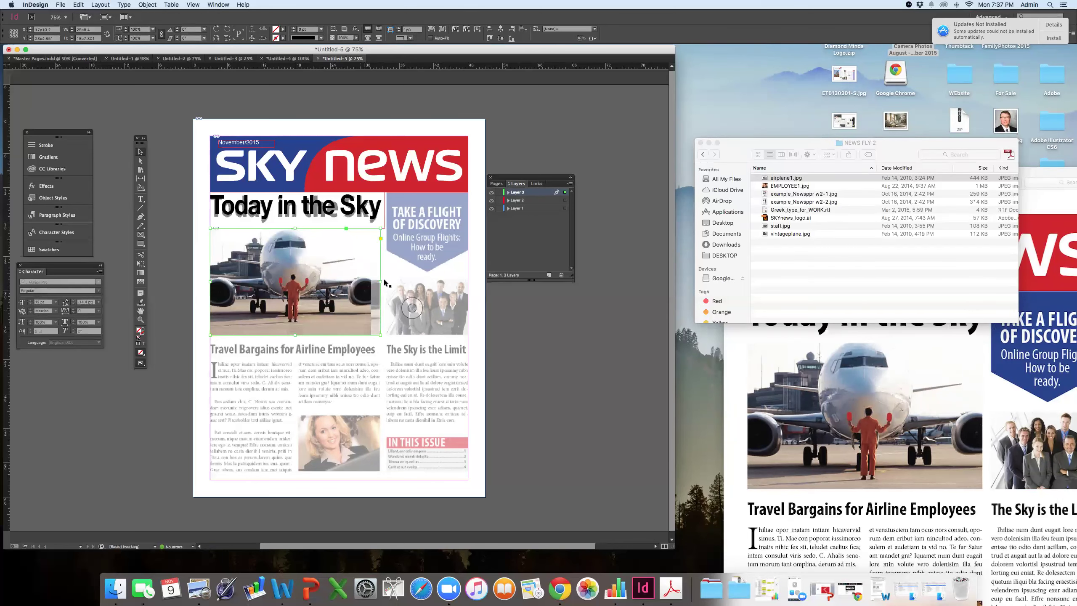
left_click_drag(380, 282, 373, 282)
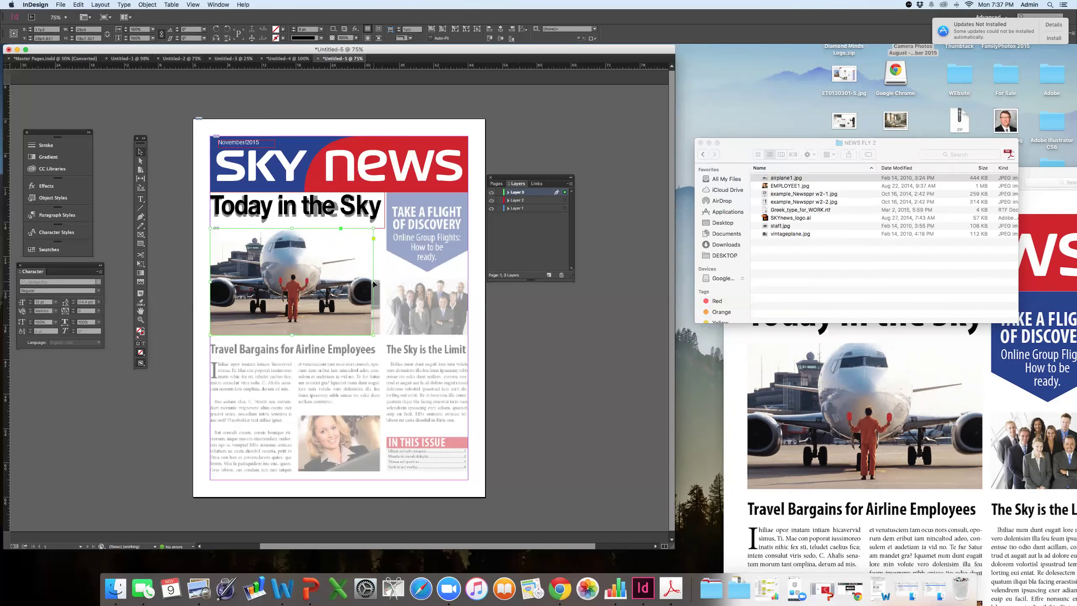
- Try to extend the airplane photo's right edge toward the neighbouring column, and undo the change
key("super+equal")
key("super+equal")
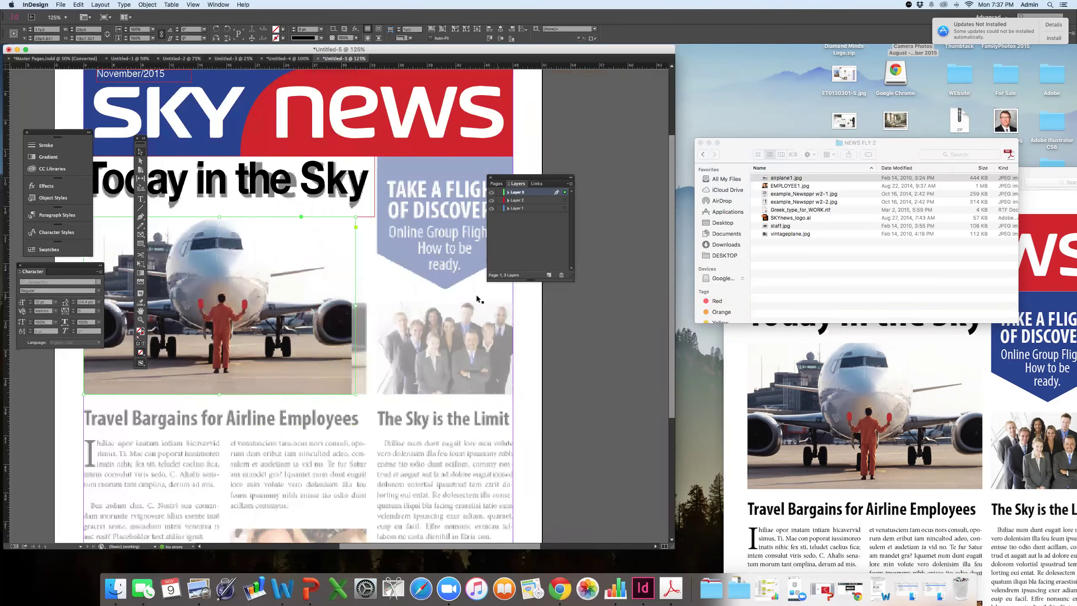
scroll(479, 299, "right", 2)
left_click_drag(341, 306, 417, 315)
key("super+z")
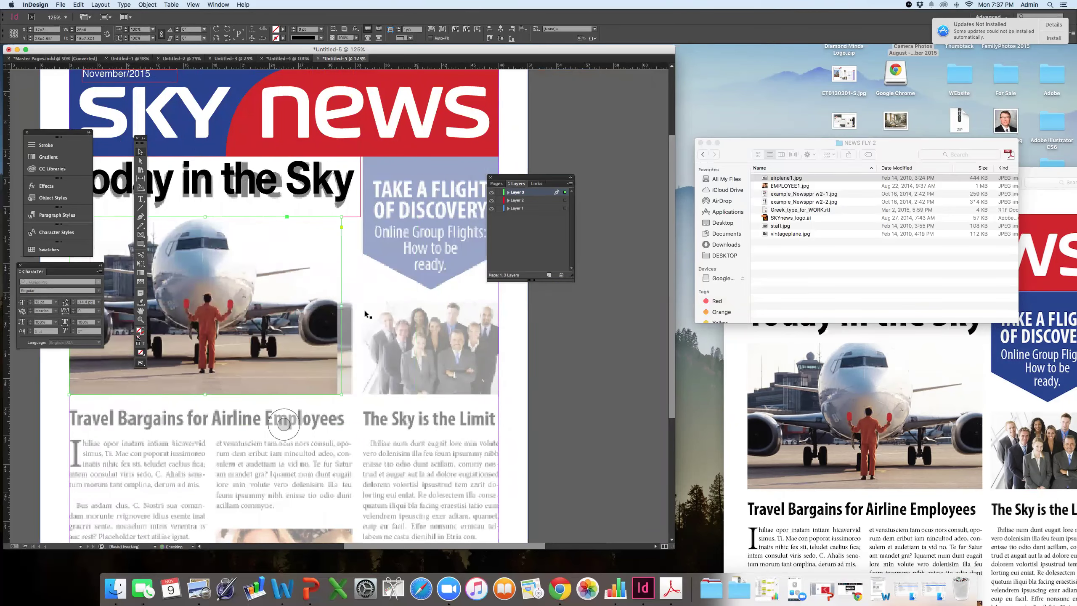
- Extend the airplane photo frame's right edge to the end of the headline column and fill the frame proportionally
left_click_drag(341, 306, 352, 306)
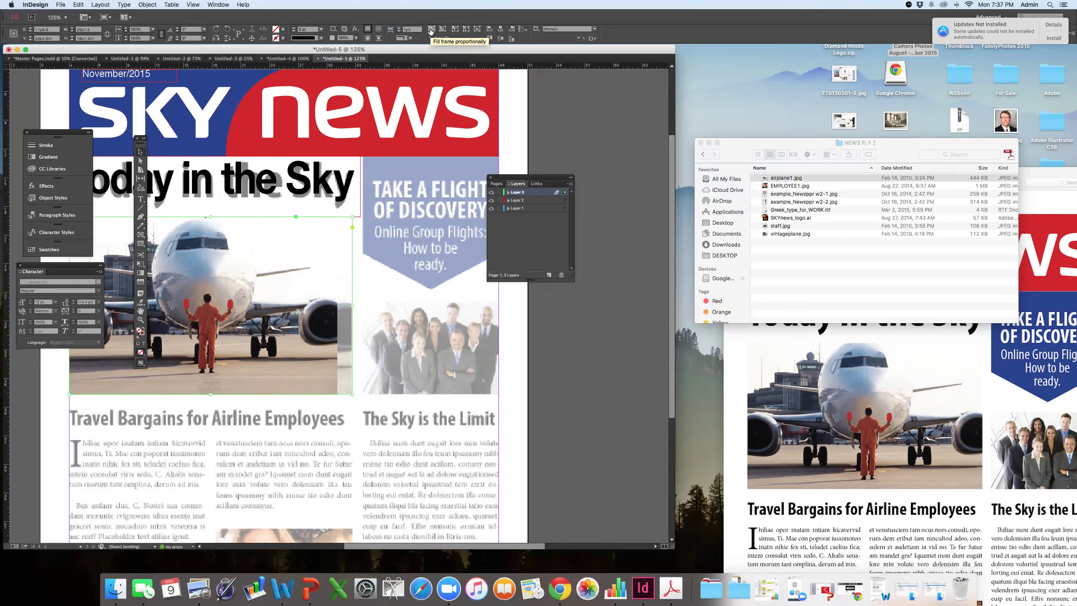
left_click(431, 30)
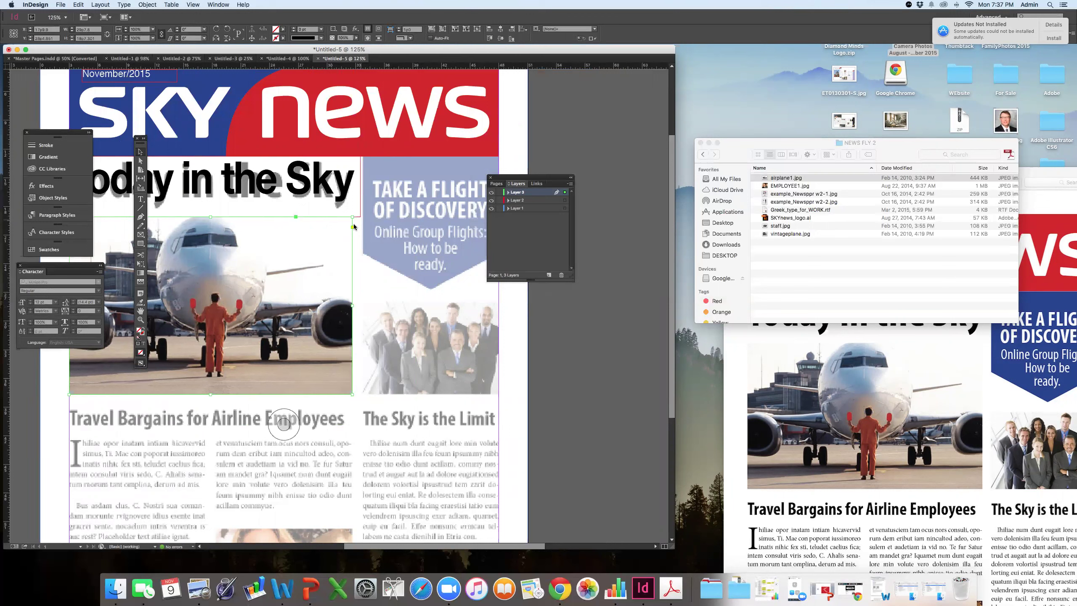
- Place staff.jpg from the NEWS FLY 2 folder over the faded group photo and scale it down to the column width
key("super+minus")
key("super+minus")
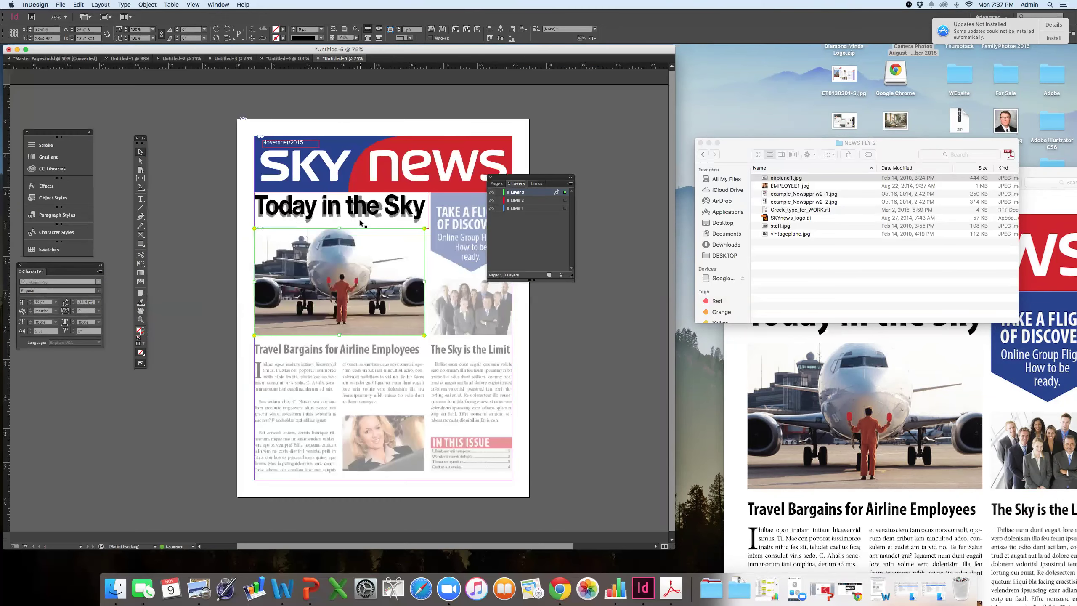
scroll(380, 249, "right", 5)
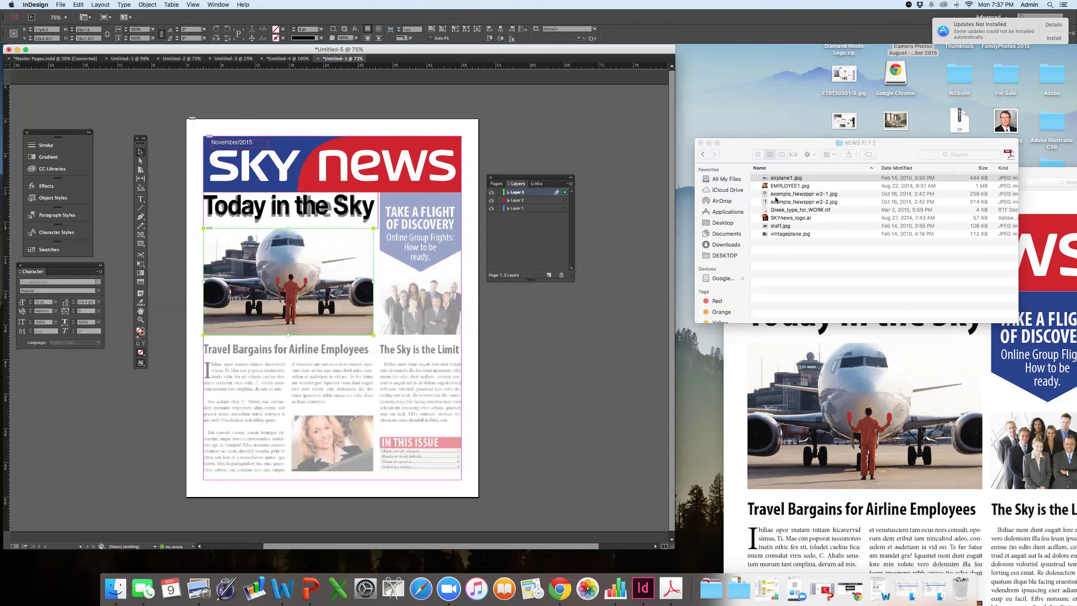
left_click(782, 226)
left_click_drag(783, 229, 595, 217)
left_click_drag(632, 262, 403, 296)
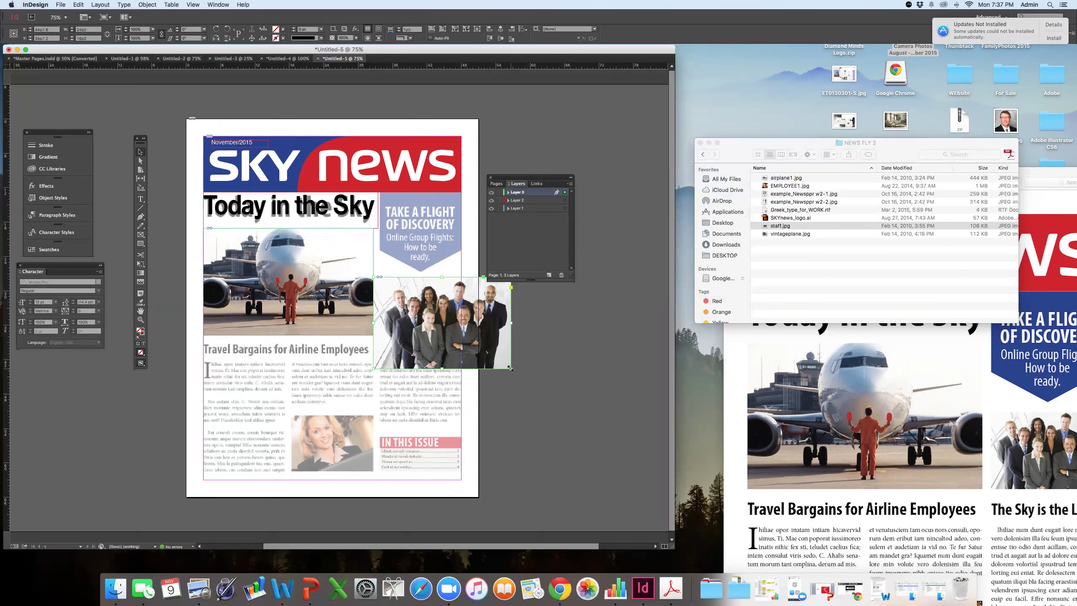
left_click_drag(510, 368, 462, 335)
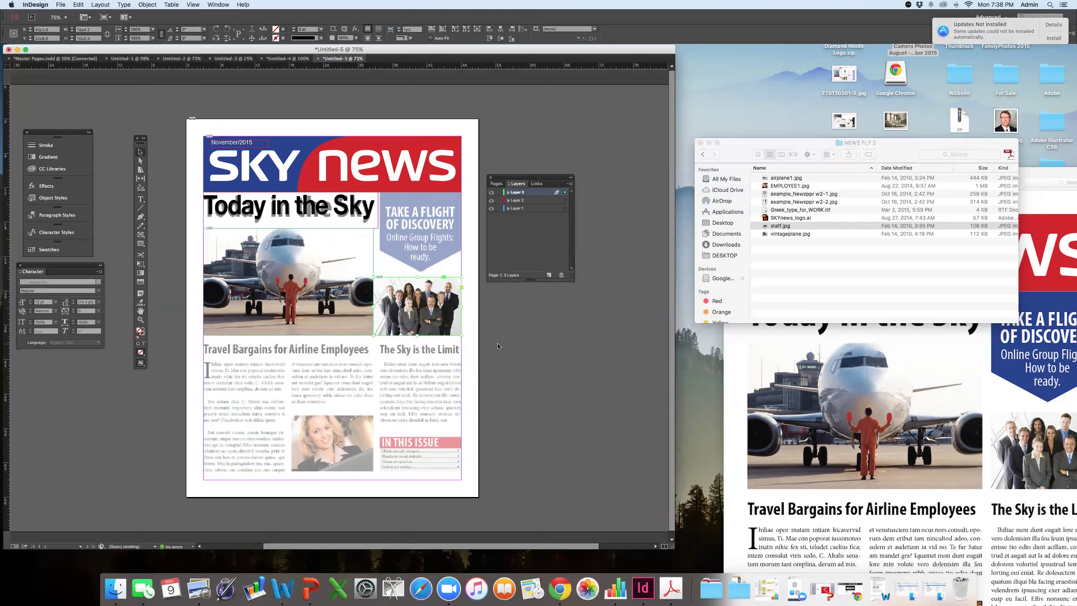
- Preview the page without guides and frame edges, and return to the normal view
left_click(475, 330)
key("w")
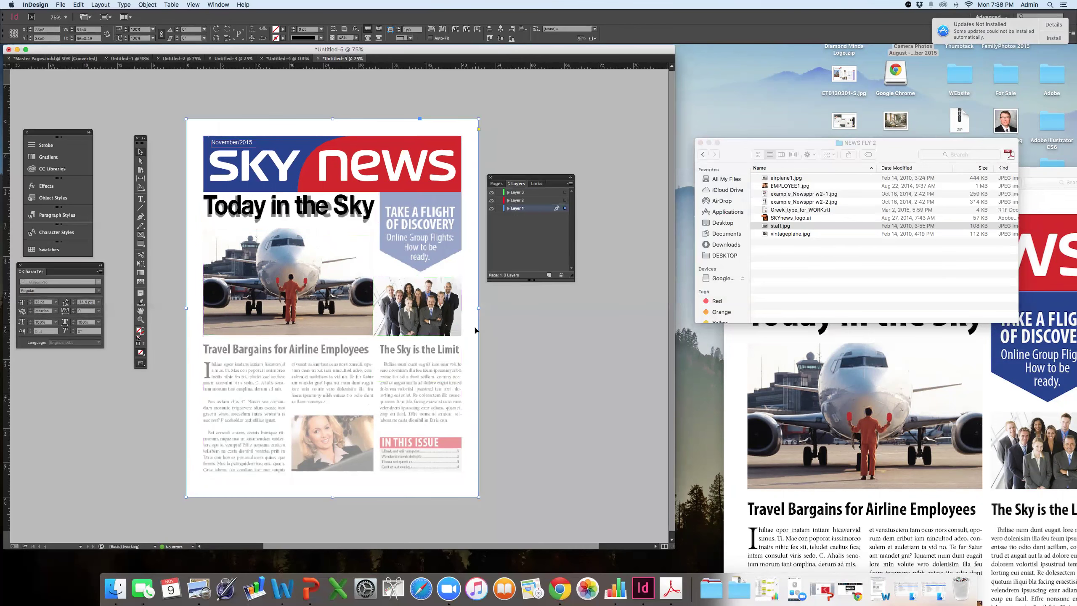
key("w")
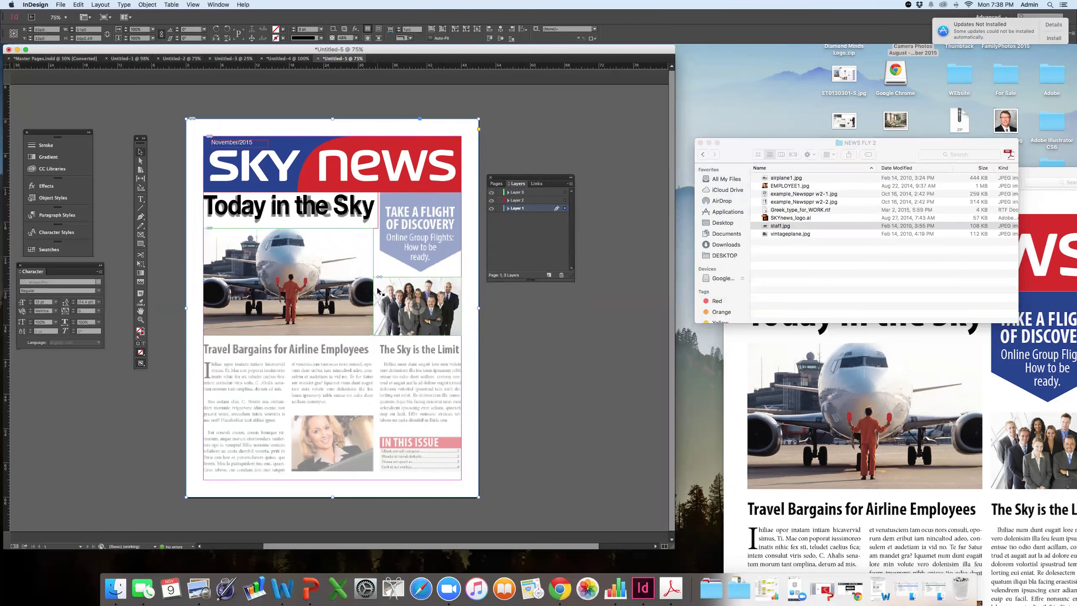
- Check the font settings of the November/2015 date and the Today in the Sky headline
left_click(243, 142)
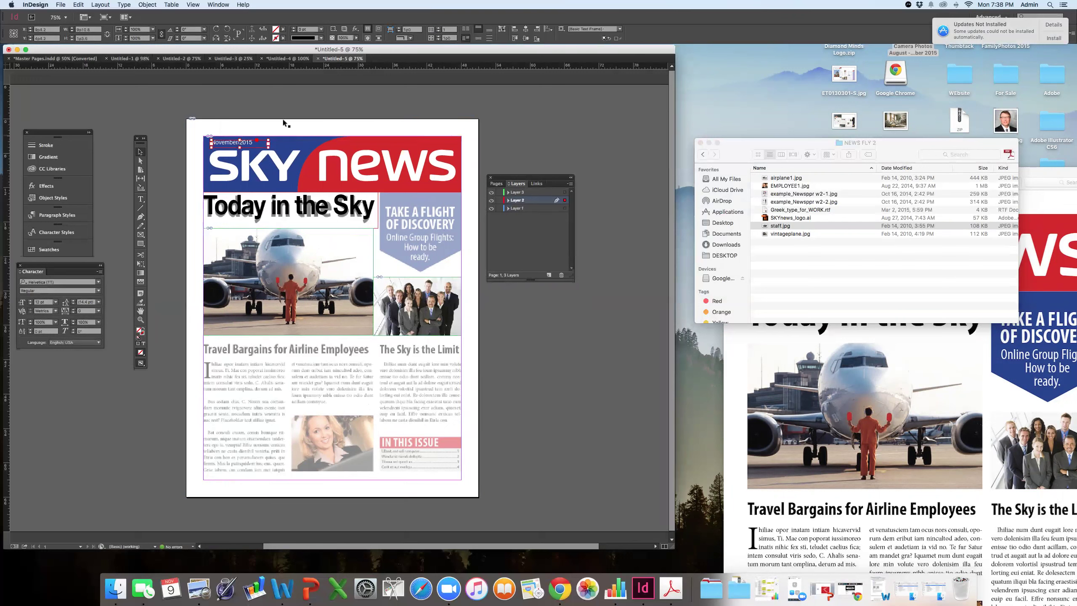
double_click(240, 205)
mouse_move(213, 205)
left_mouse_down()
mouse_move(376, 207)
mouse_move(203, 208)
left_mouse_up()
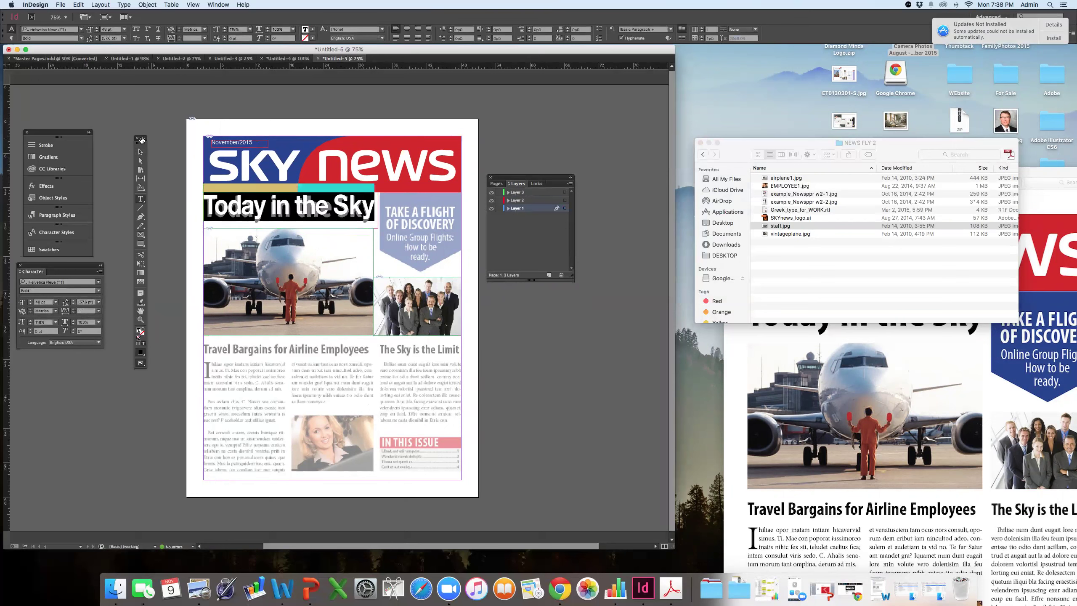
- Draw a page-wide text frame over the faded subheadings below the photos and enter "Travel Bargains for Airline Employees"
left_click_drag(53, 133, 62, 124)
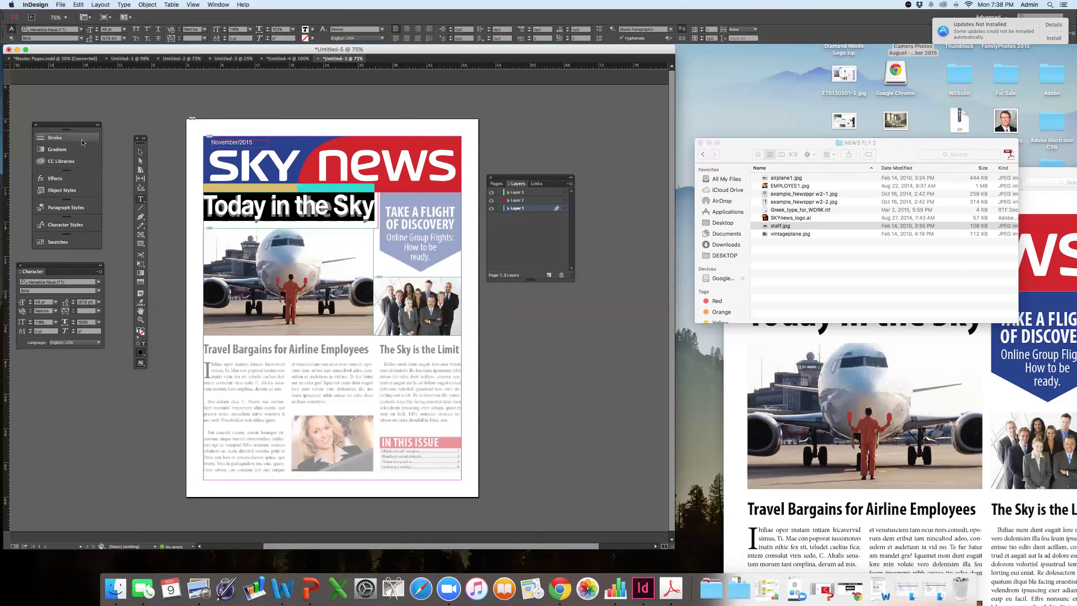
left_click_drag(204, 337, 462, 363)
left_click_drag(461, 360, 462, 360)
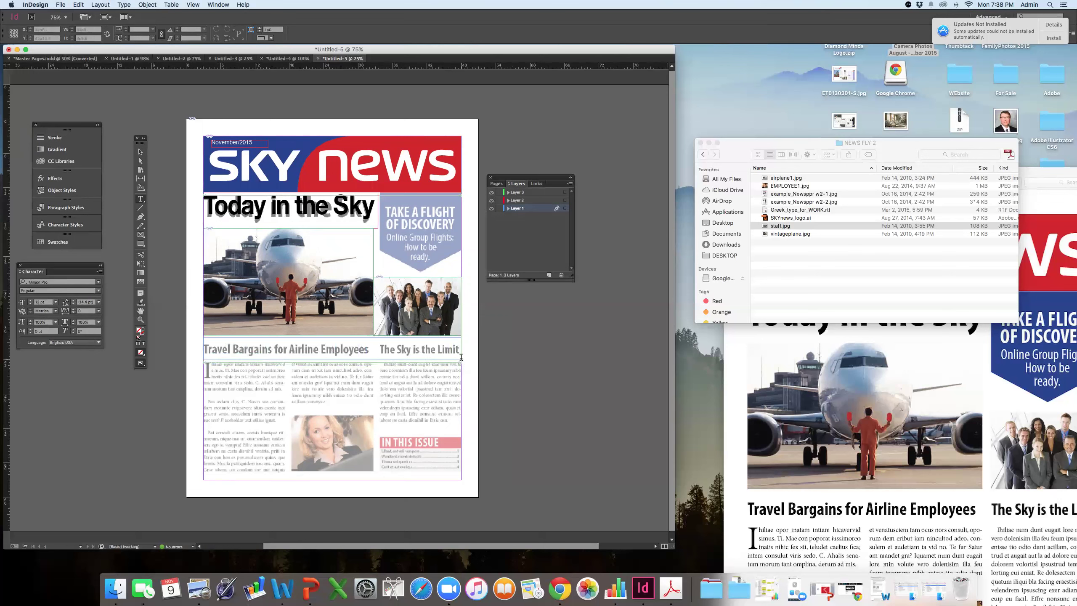
type("Trab")
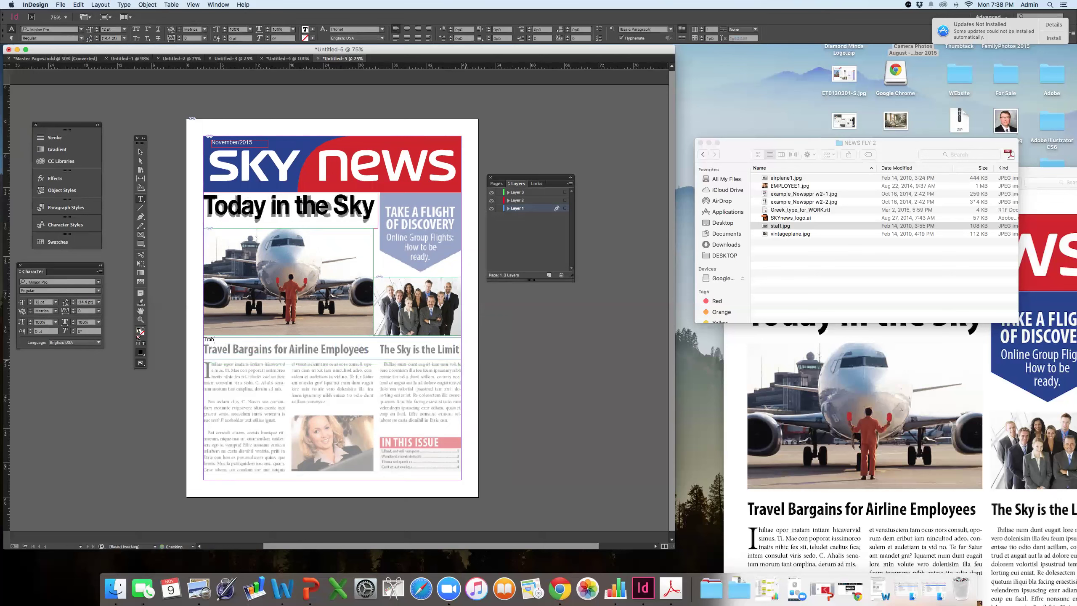
key("BackSpace")
type("vel Bargains for Airline Employees")
- Set the Travel Bargains subheading in Helvetica (TT) Medium Condensed at 24 pt
key("super+a")
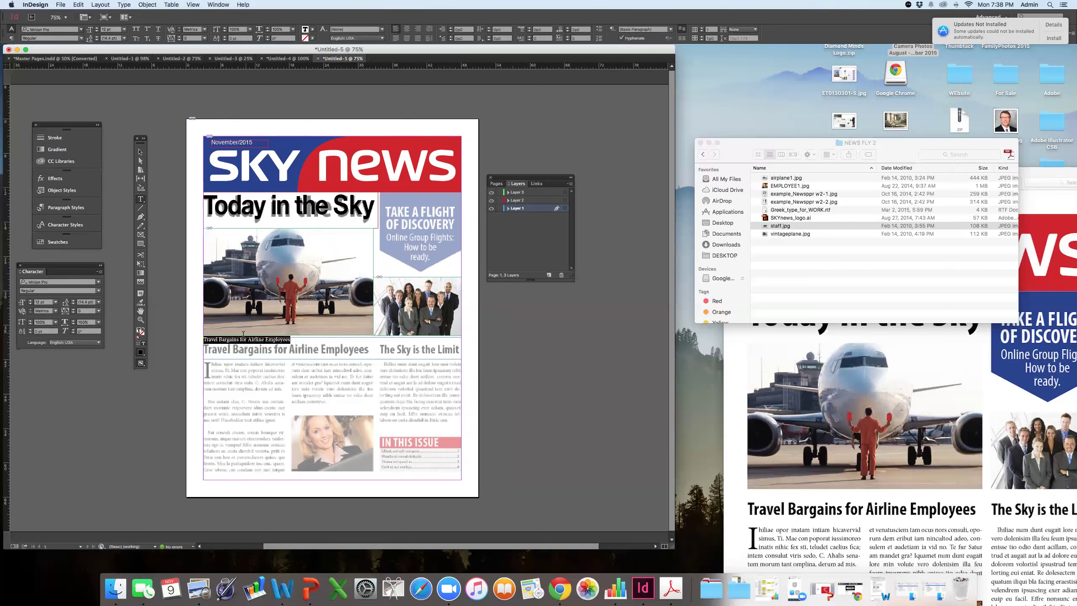
left_click(62, 30)
type("helv")
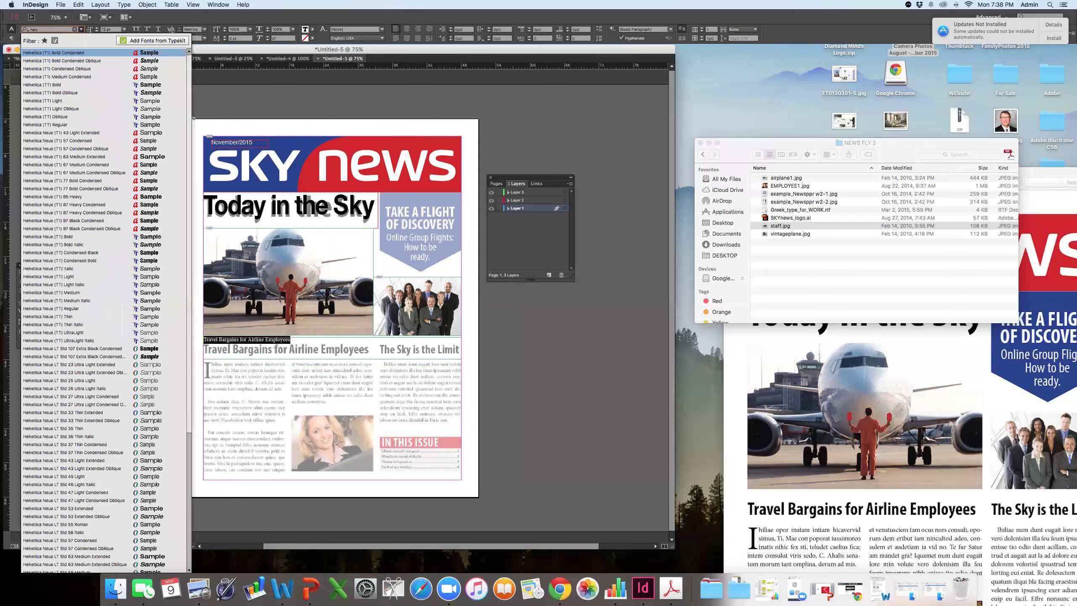
left_click(72, 77)
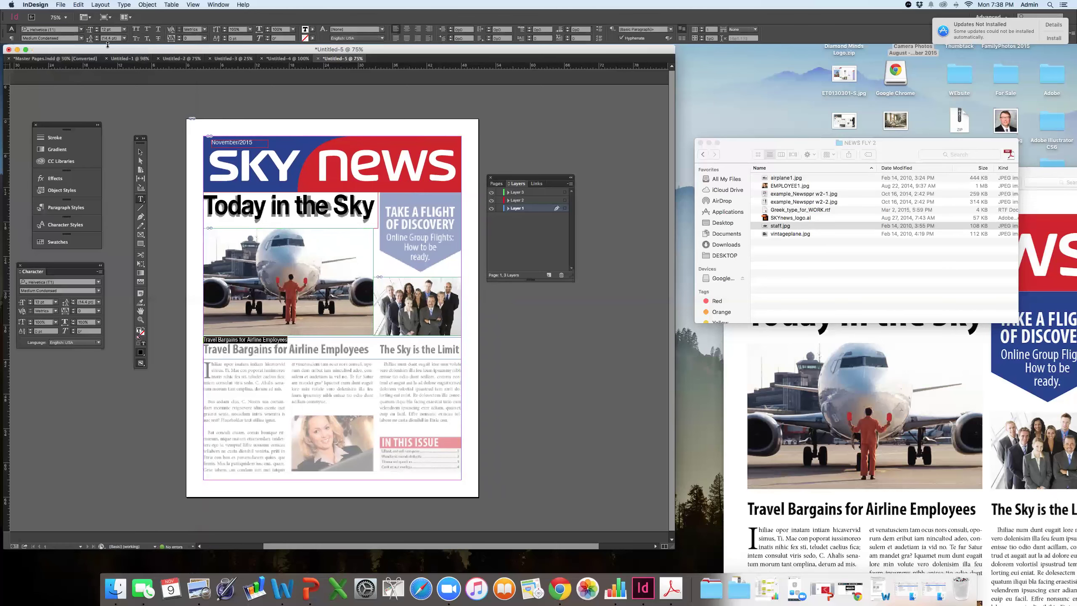
left_click(123, 30)
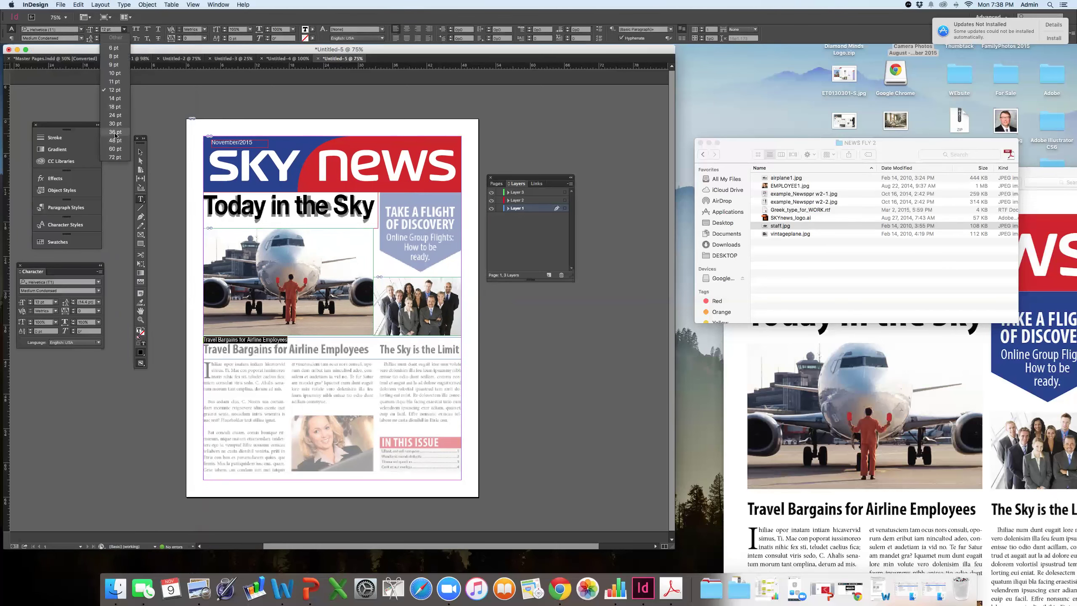
left_click(115, 132)
left_click(124, 30)
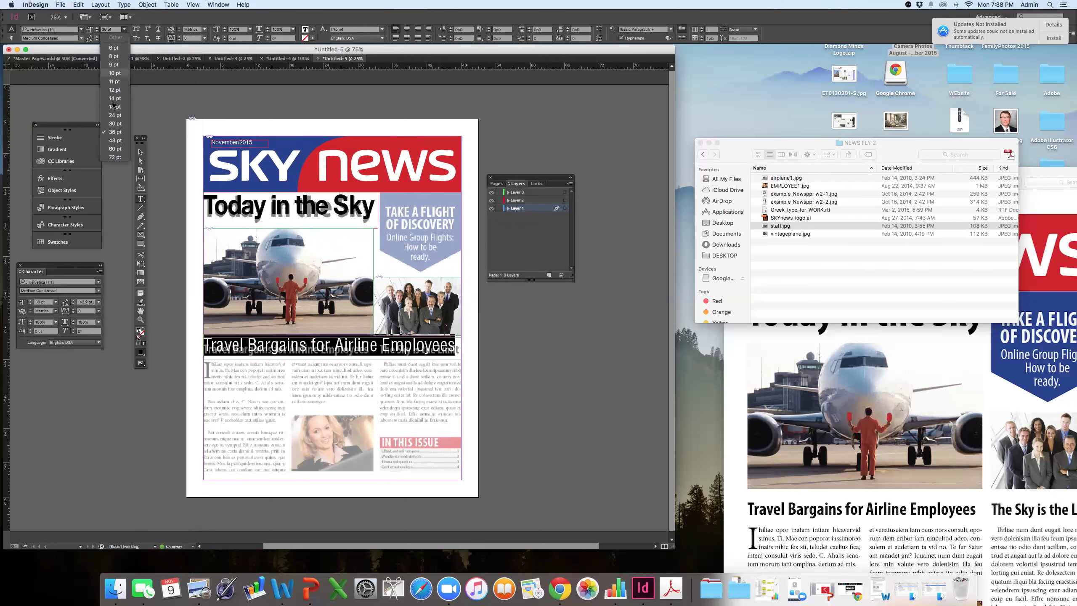
left_click(115, 115)
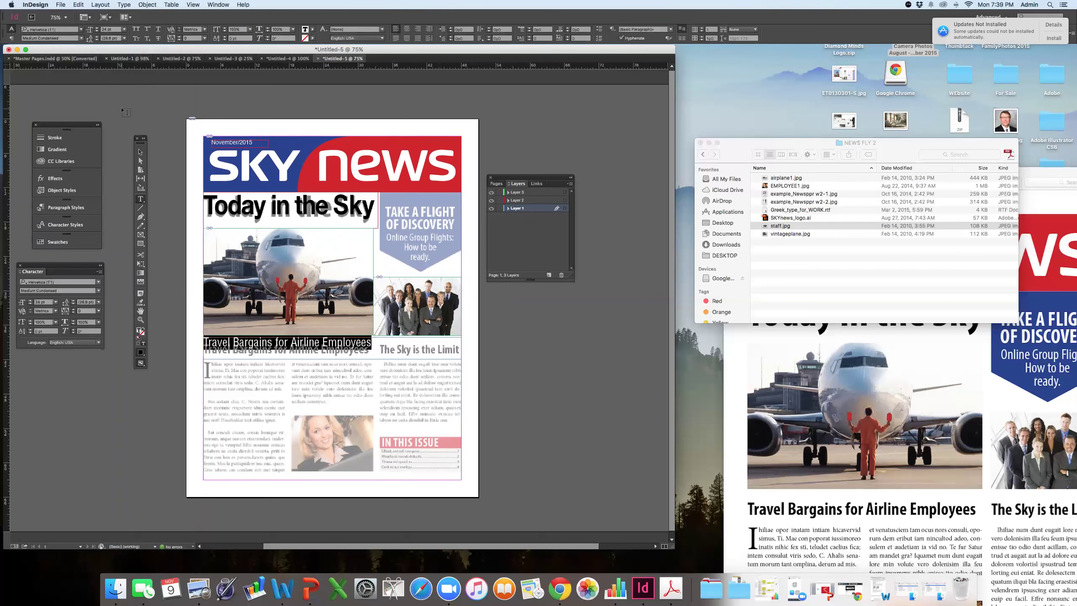
- Tighten the Travel Bargains subheading's tracking and change its font style to Bold Condensed
key("alt+Left")
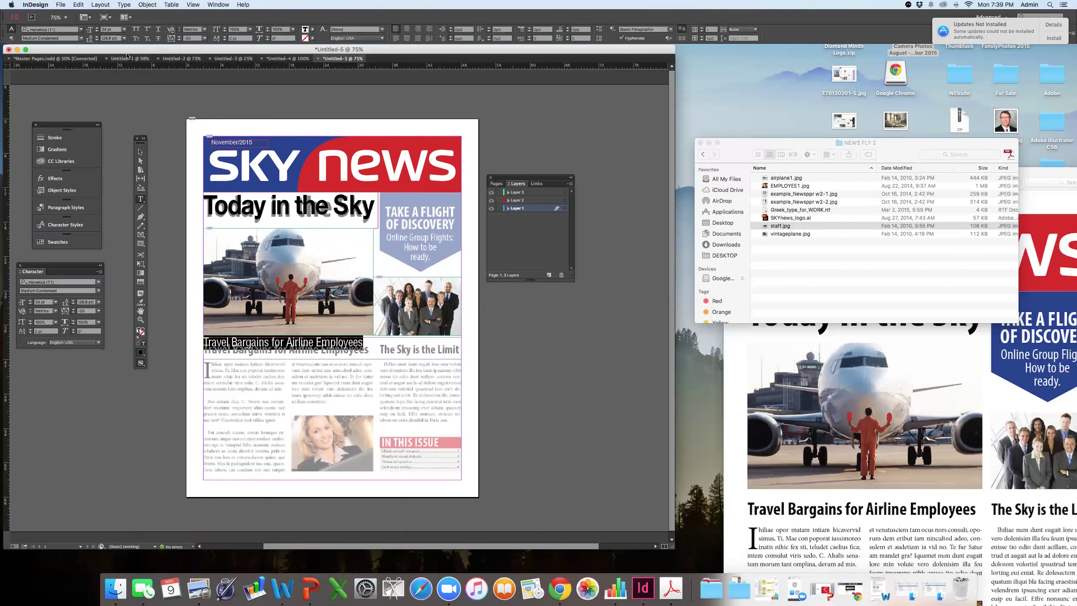
left_click(80, 38)
left_click(71, 63)
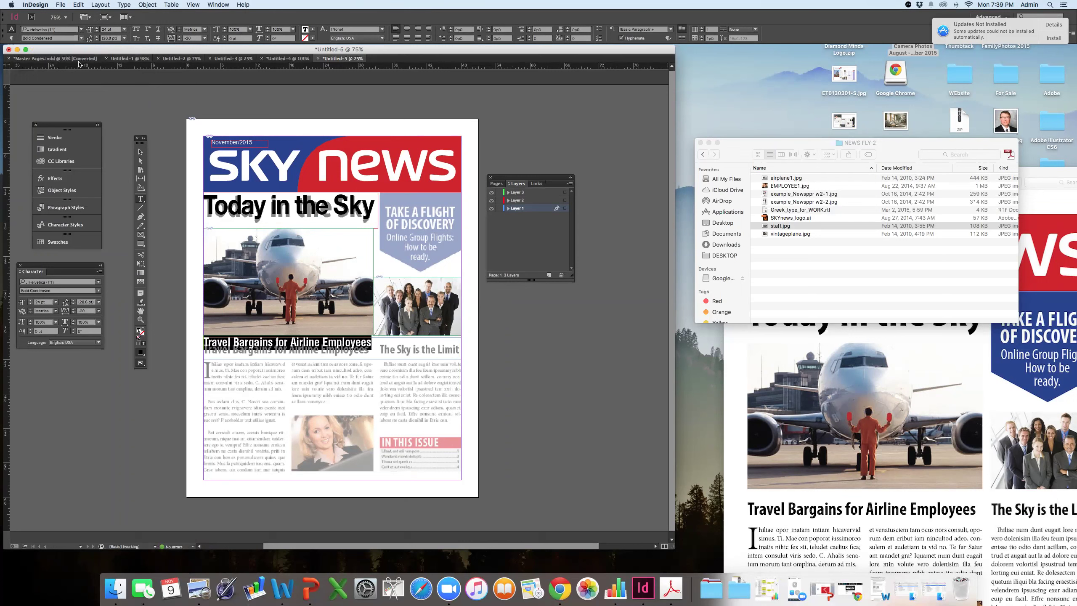
key("alt+Left")
key("alt+Right")
- Try the Travel Bargains subheading at 22 pt, and set its size to 23 pt
left_click(88, 33)
type("22")
key("Return")
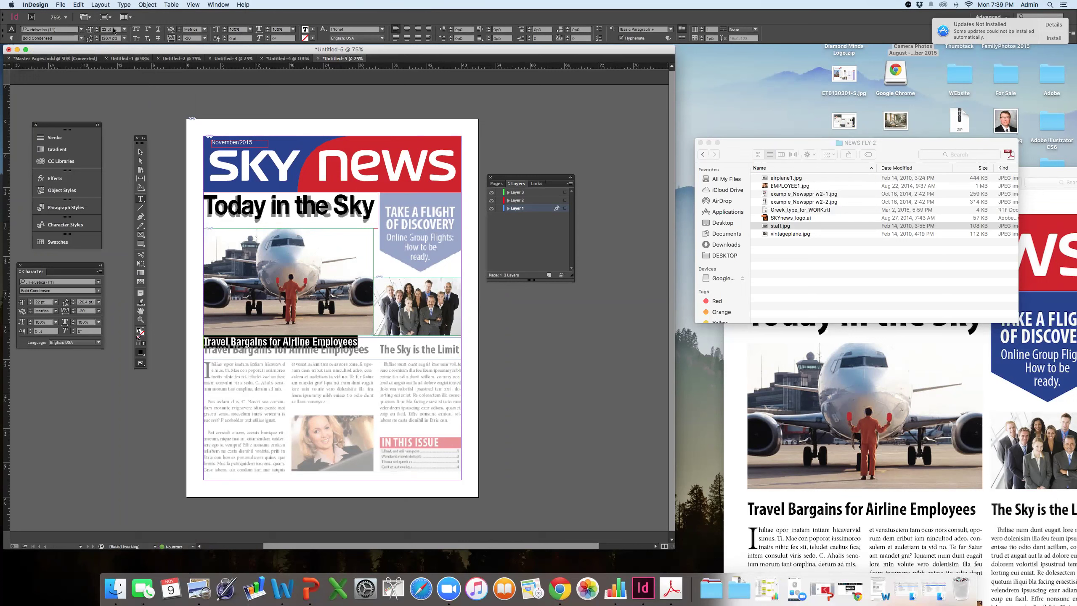
type("23")
key("Return")
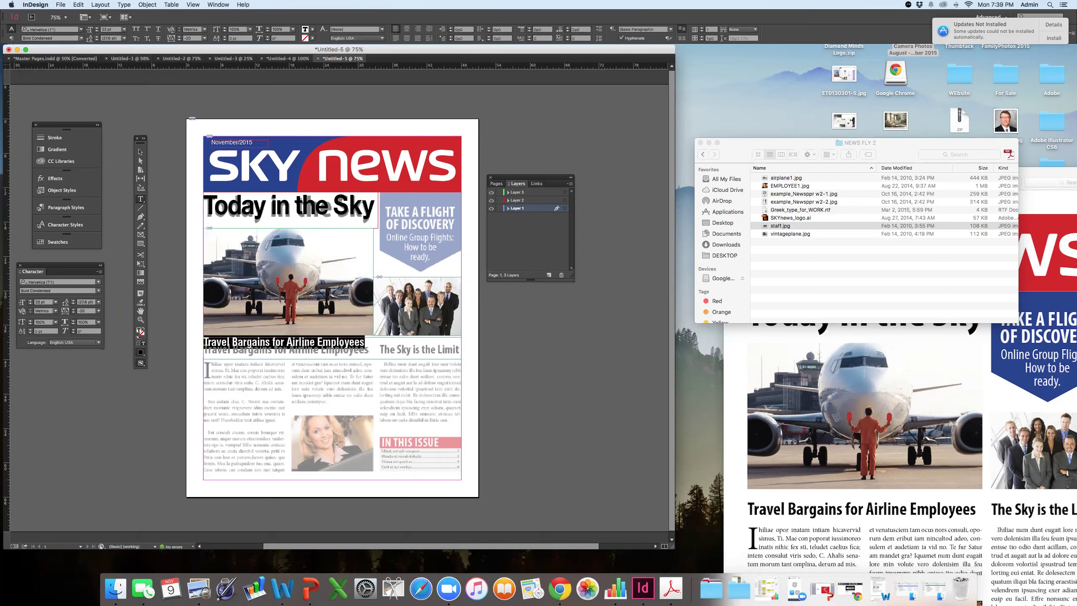
- Try two other point sizes on the Travel Bargains subheading, and undo both changes
type("0")
key("Return")
key("super+z")
left_click(106, 29)
type("224")
key("Return")
key("super+z")
- Widen the Travel Bargains subheading's horizontal scale in small increments to match the faded text's width
left_click(73, 321)
left_click(73, 321)
left_click(73, 321)
left_click(73, 321)
left_click(73, 324)
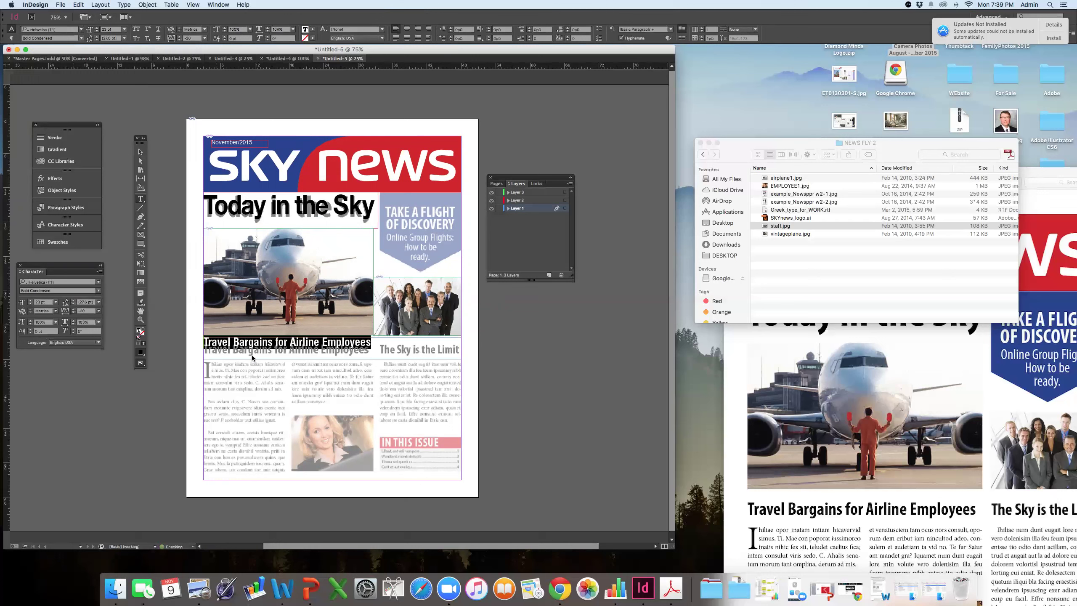
- Nudge the Travel Bargains text frame down onto the faded subheading
left_click(141, 153)
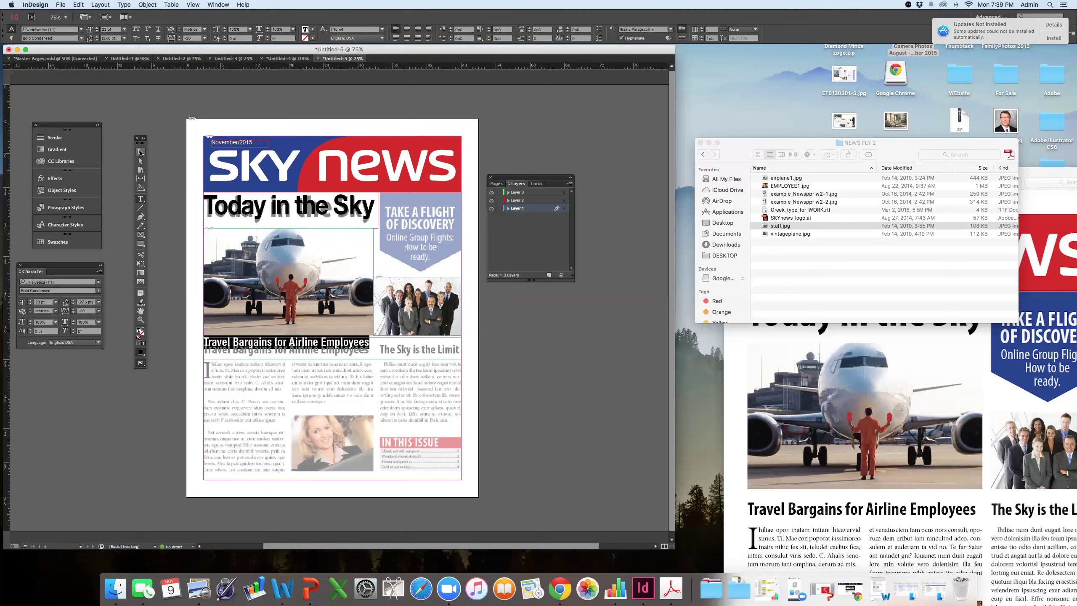
key("Down")
key("Down")
key("Down")
key("Down")
key("Down")
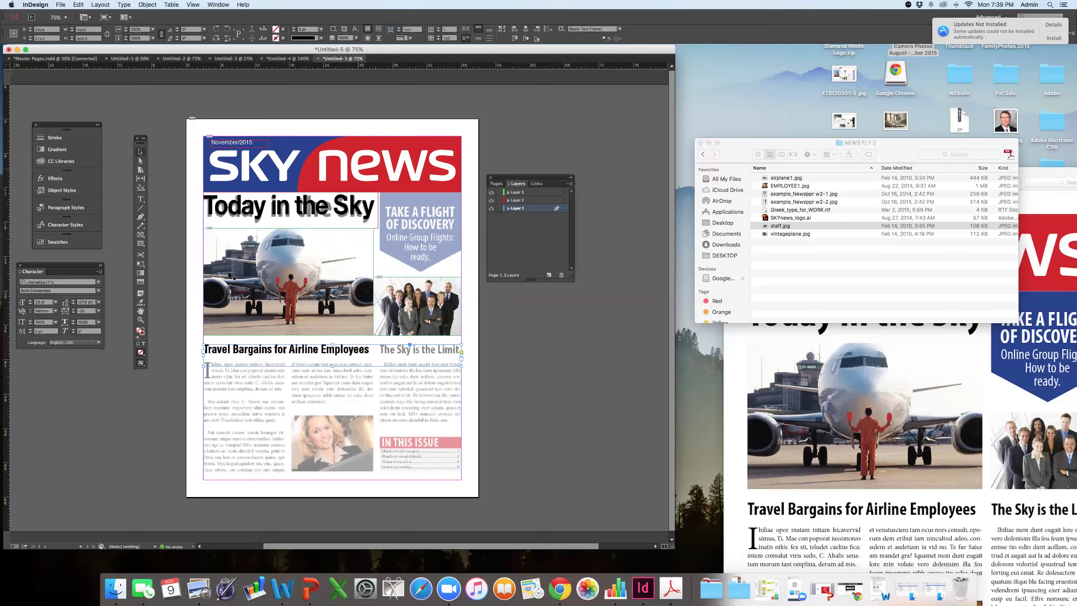
- Reduce the Travel Bargains text frame's height and narrow it to the airplane photo's right edge
left_click_drag(333, 365, 332, 354)
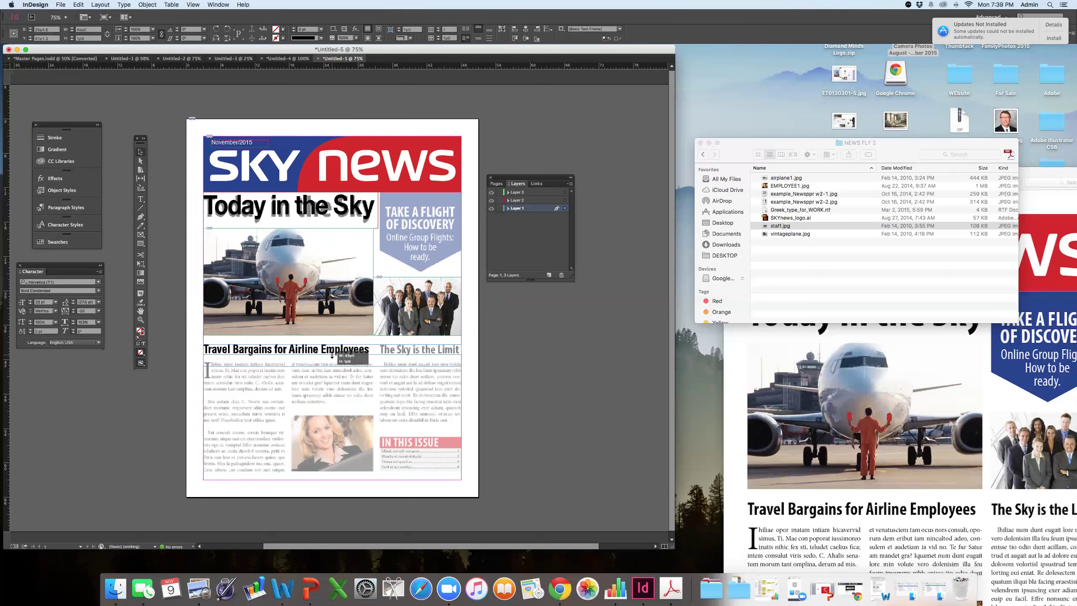
left_click_drag(461, 350, 373, 351)
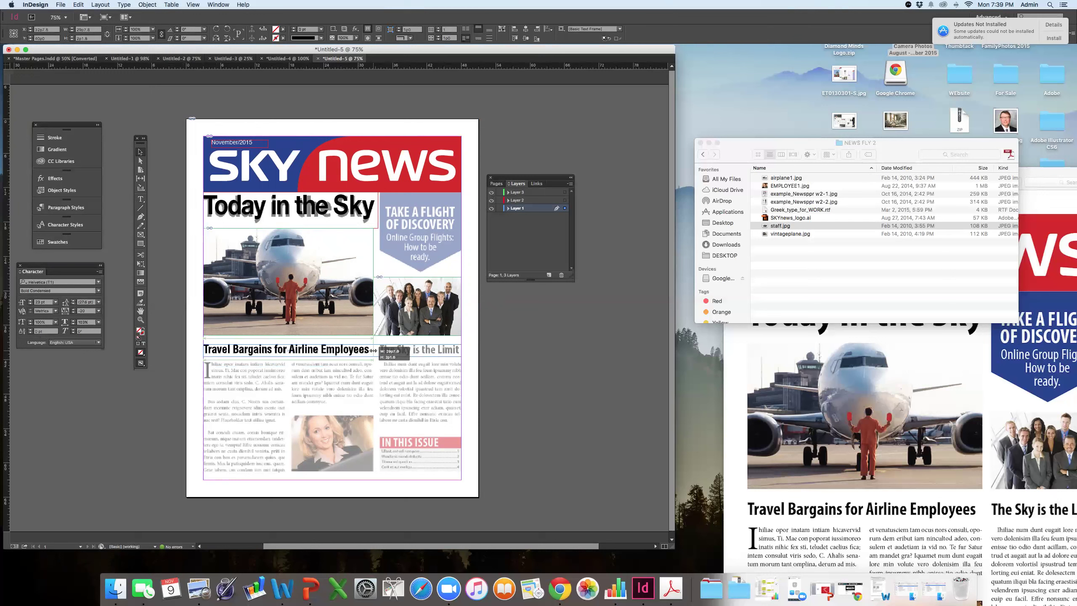
left_click_drag(373, 350, 373, 351)
- Narrow the Today in the Sky text frame to line up with the airplane photo's right edge
left_click(376, 224)
left_click_drag(377, 210, 374, 209)
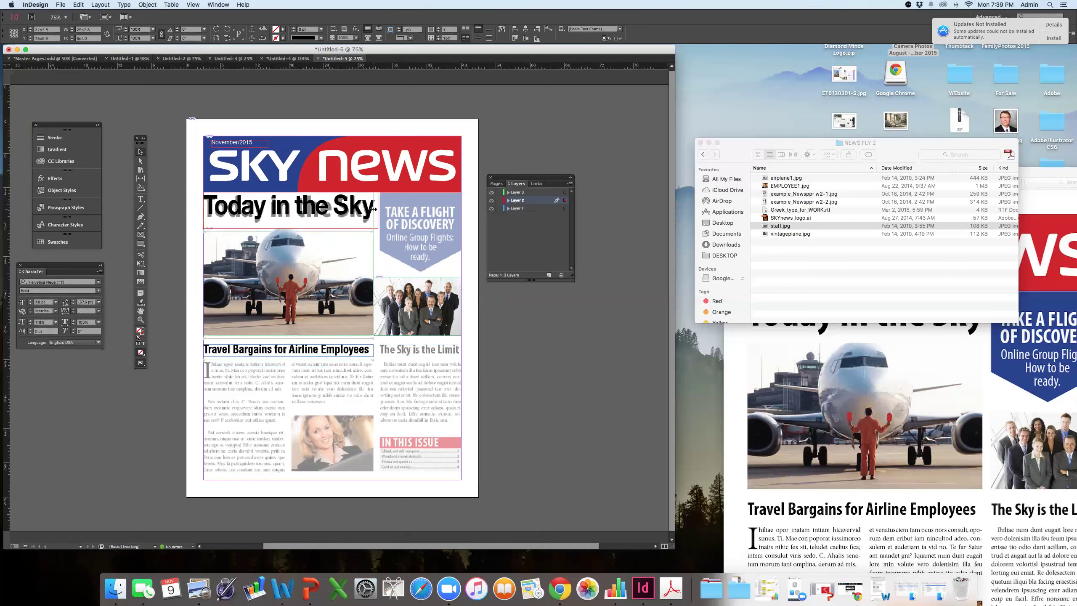
- Try tightening the letter spacing of the whole Today in the Sky headline to fit its narrowed frame
double_click(347, 210)
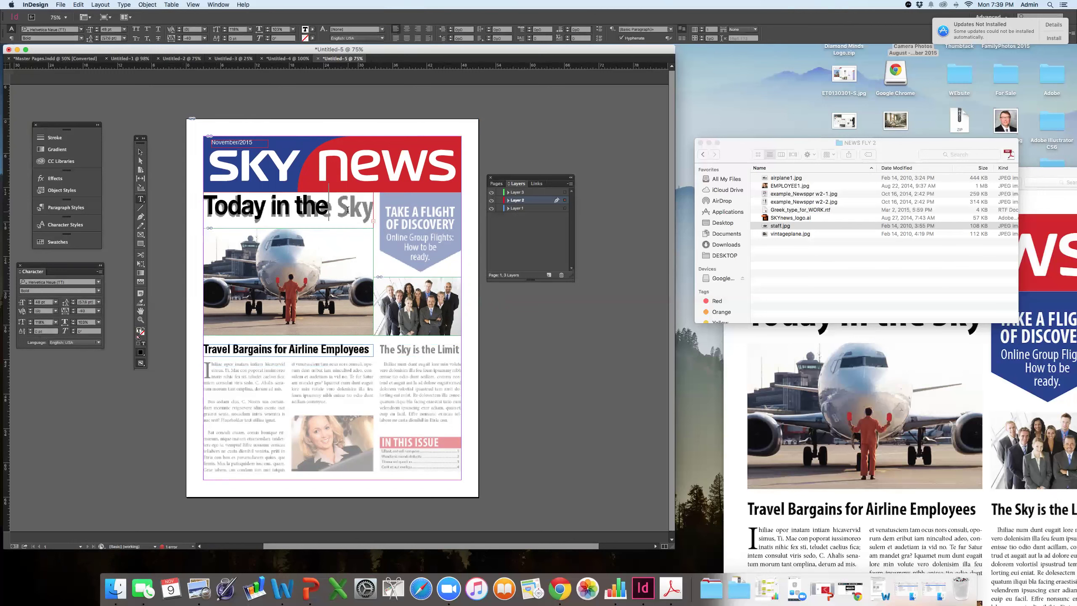
left_click_drag(204, 207, 370, 207)
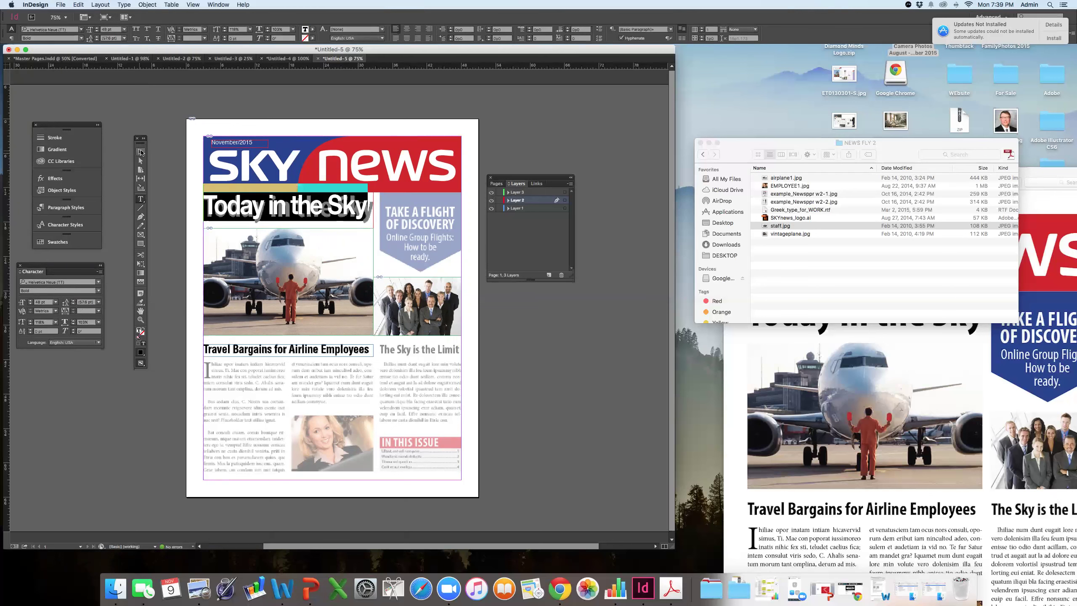
left_click(140, 151)
left_click(168, 139)
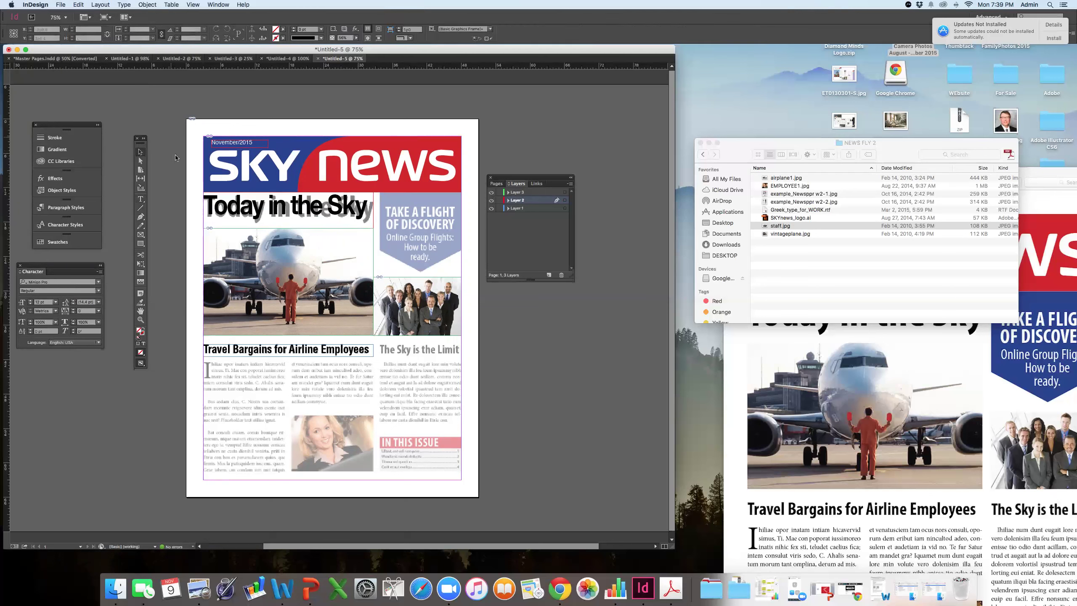
- Set the Today in the Sky headline's font size to 47 pt to fit its narrowed frame
double_click(270, 207)
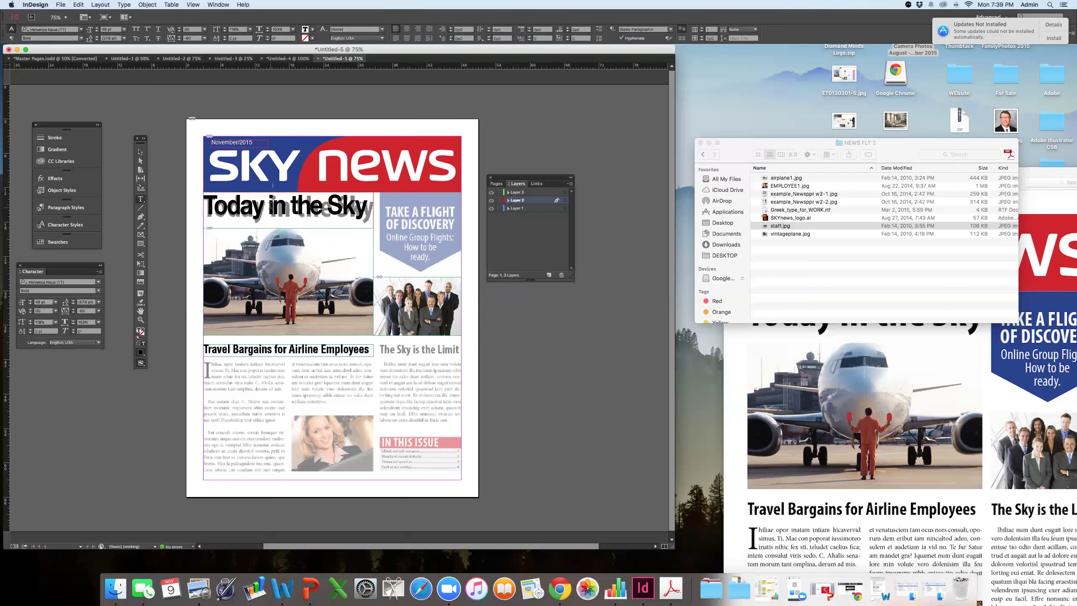
left_click_drag(205, 207, 333, 207)
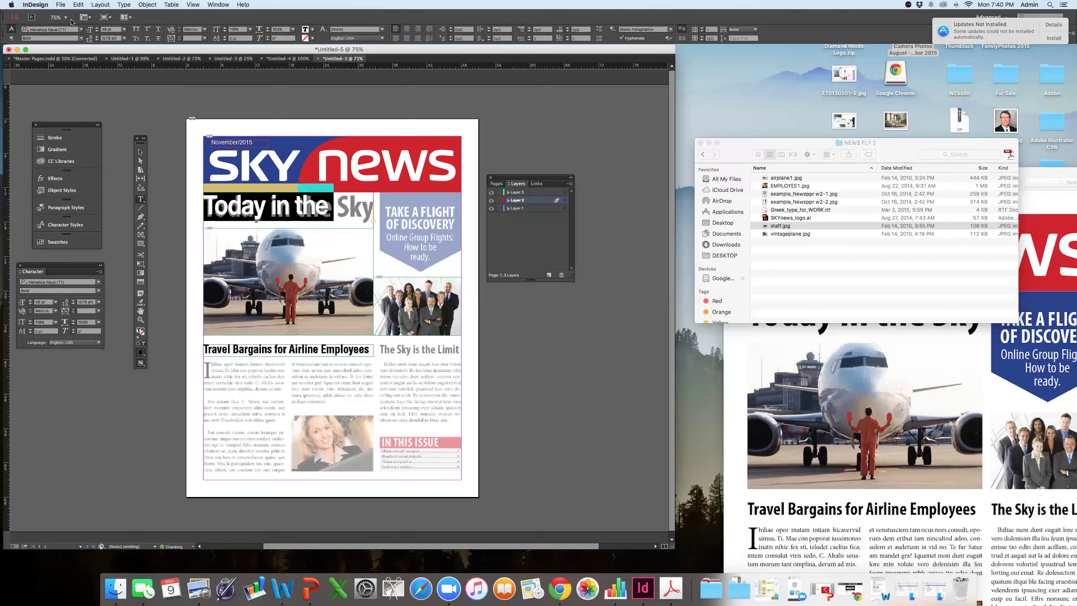
left_click(101, 30)
type("47")
key("Return")
left_click(140, 151)
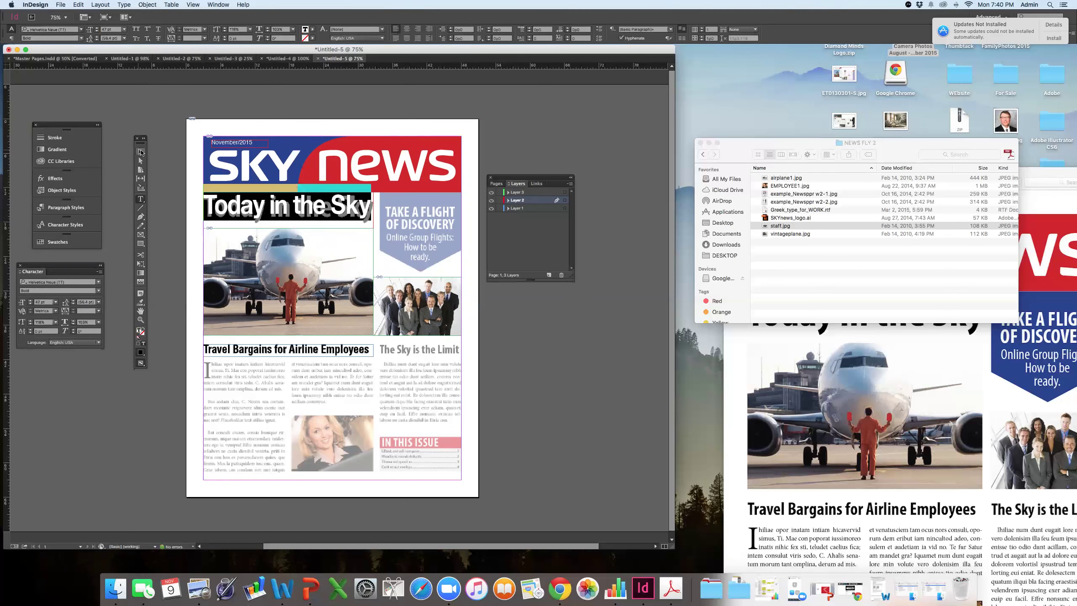
- Create a paragraph style named Sub headline from the Travel Bargains for Airline Employees headline's formatting
left_click(331, 402)
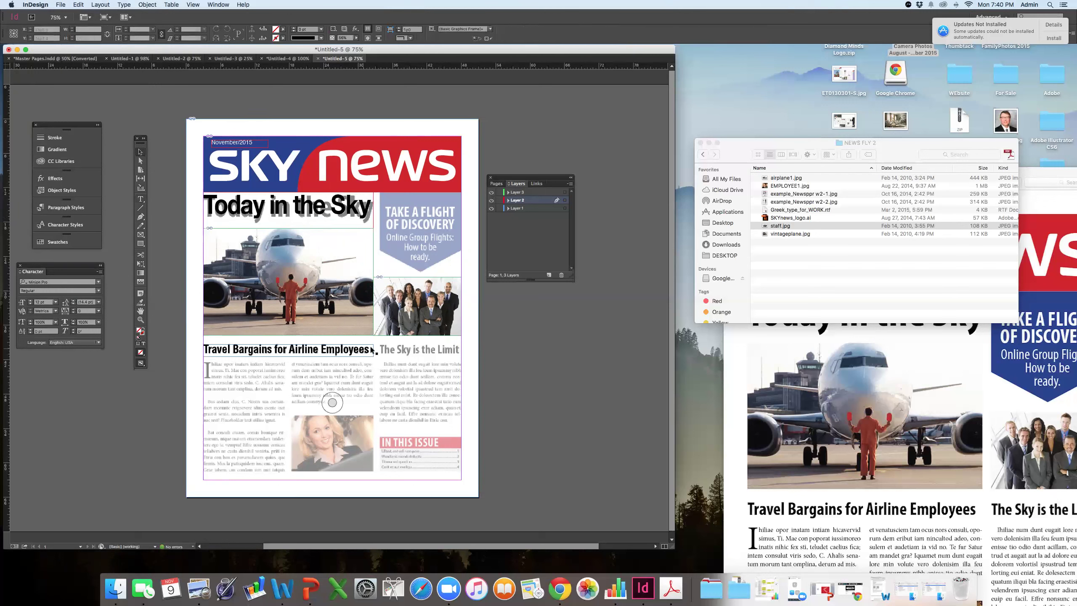
double_click(332, 350)
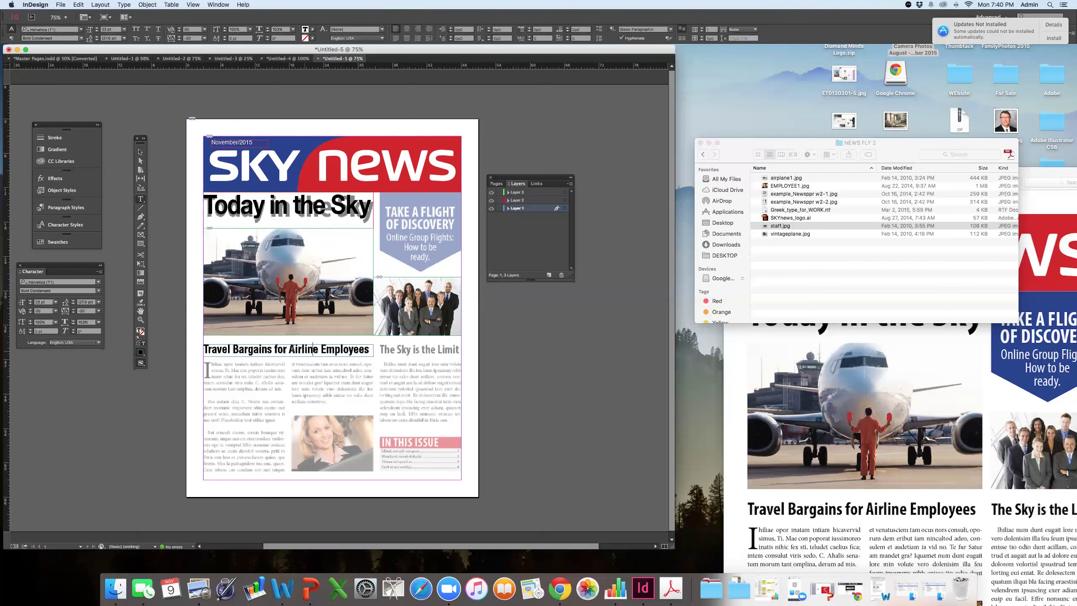
triple_click(245, 349)
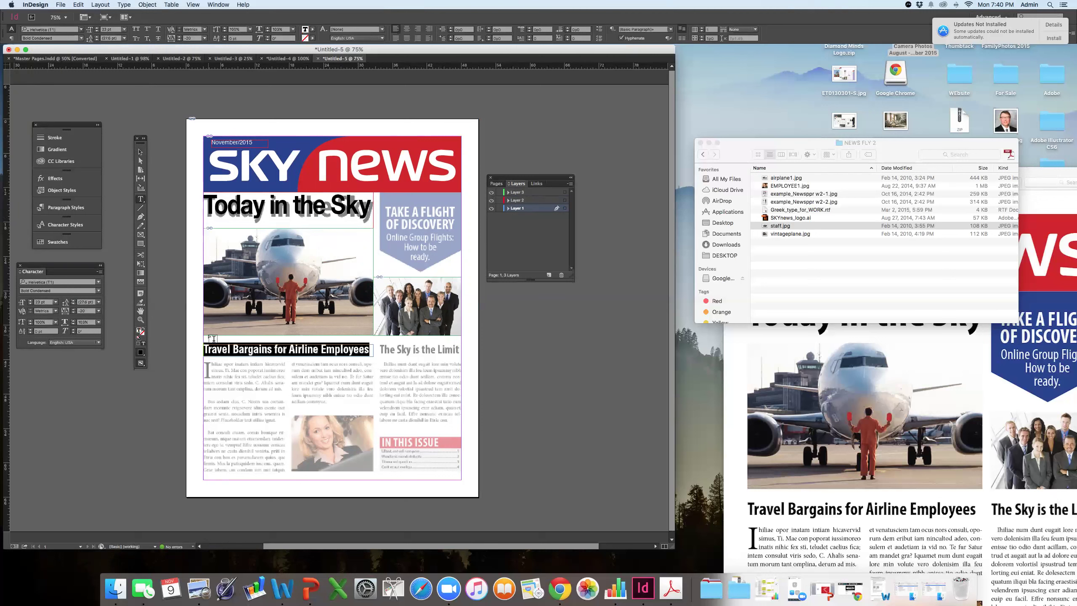
left_click(60, 208)
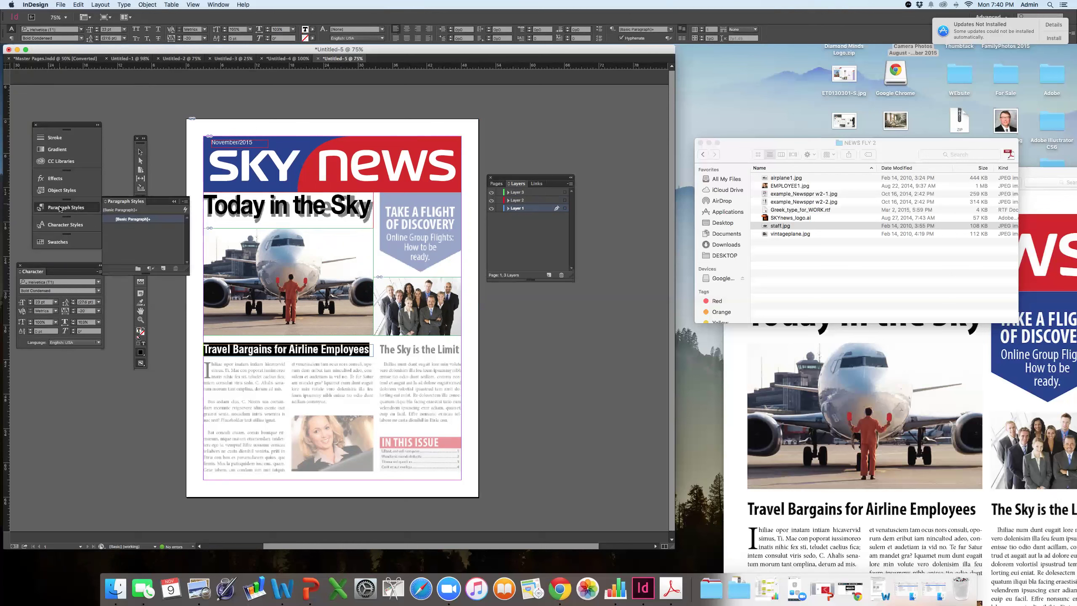
left_click_drag(159, 203, 584, 303)
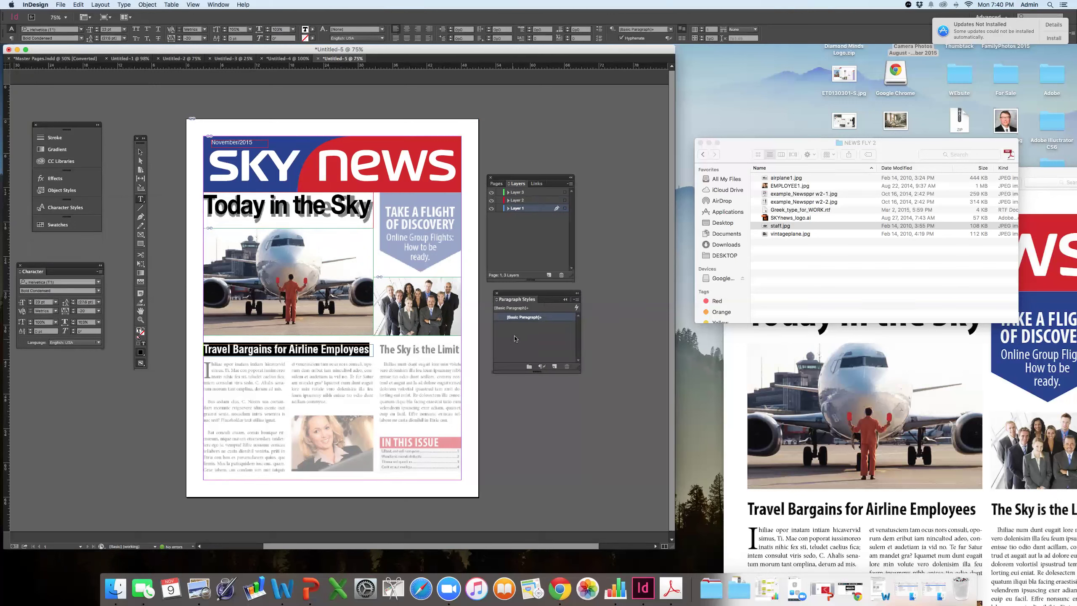
left_click(555, 368)
left_click(528, 326)
double_click(529, 326)
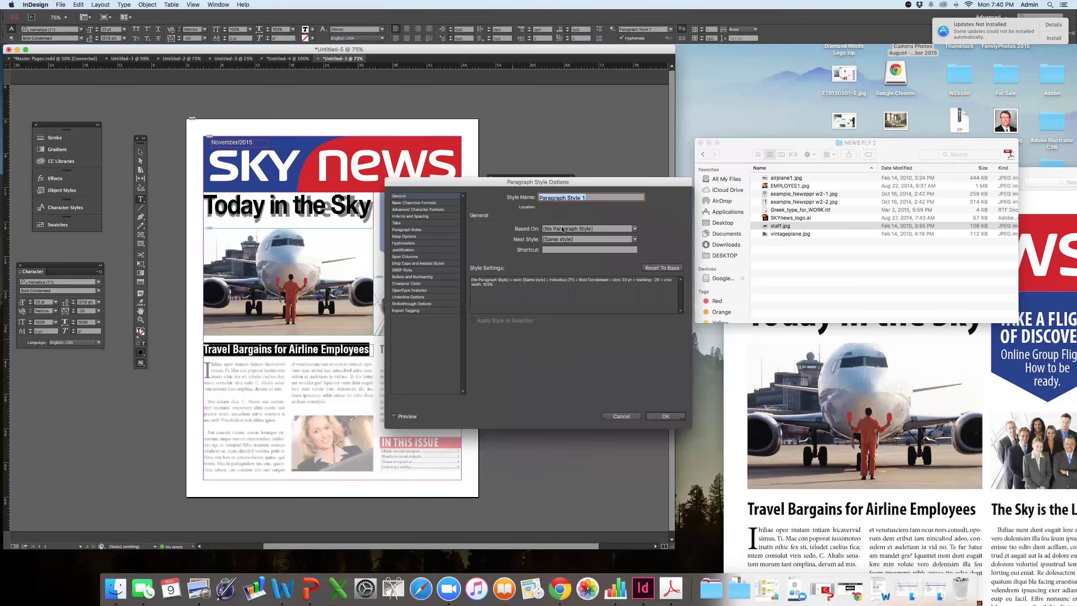
type("Sub headline")
left_click(664, 416)
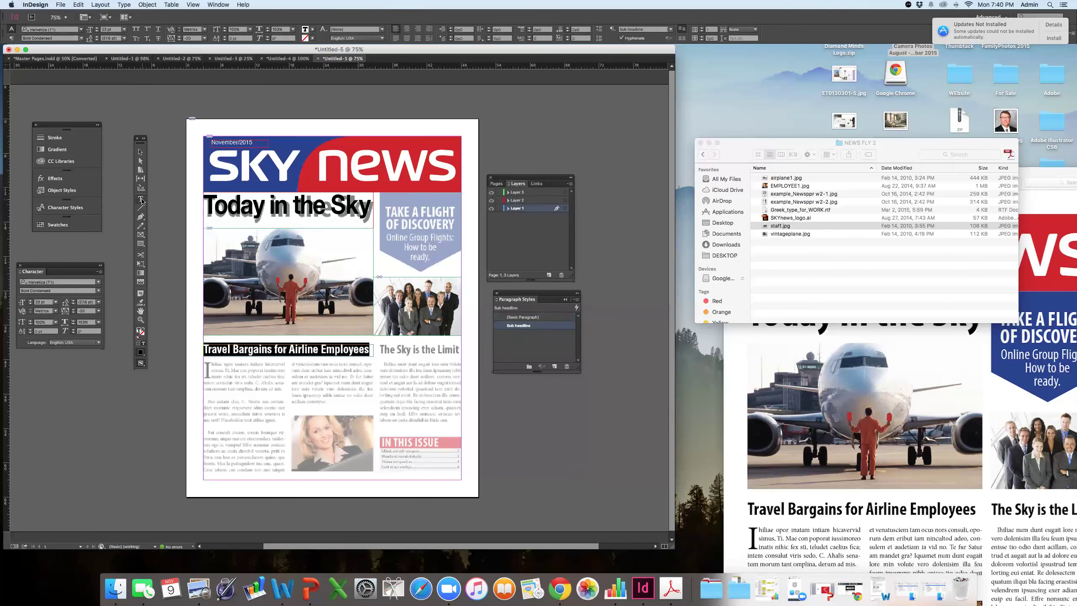
- Add a text frame over the faded headline beneath the staff photo and enter The Sky is the Limit
left_click_drag(380, 345, 462, 356)
type("The Sky is the Limi")
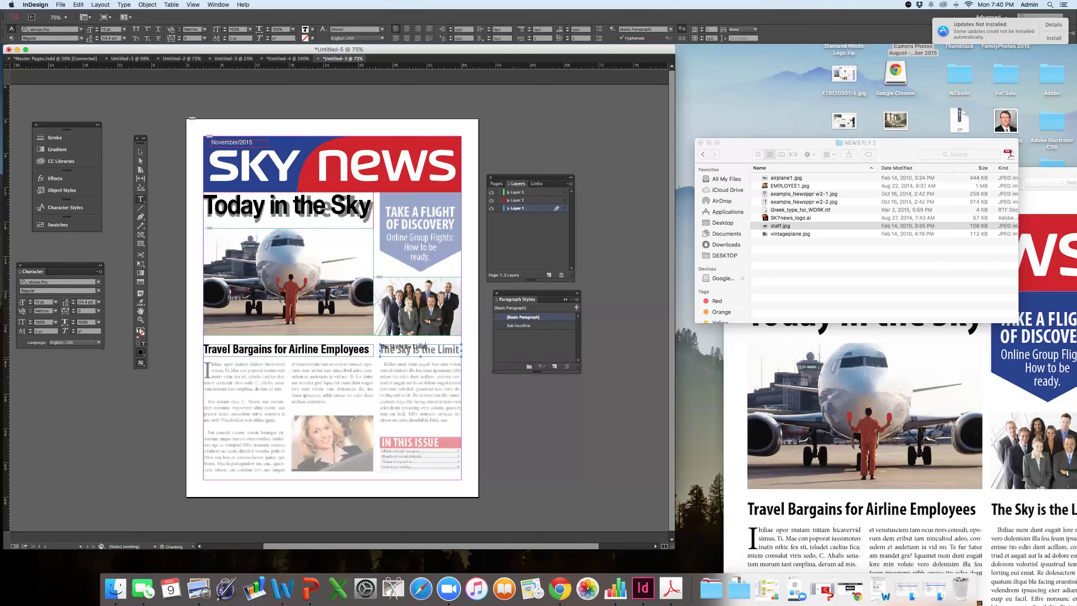
type("t")
- Apply the Sub headline paragraph style to the whole The Sky is the Limit headline
key("super+a")
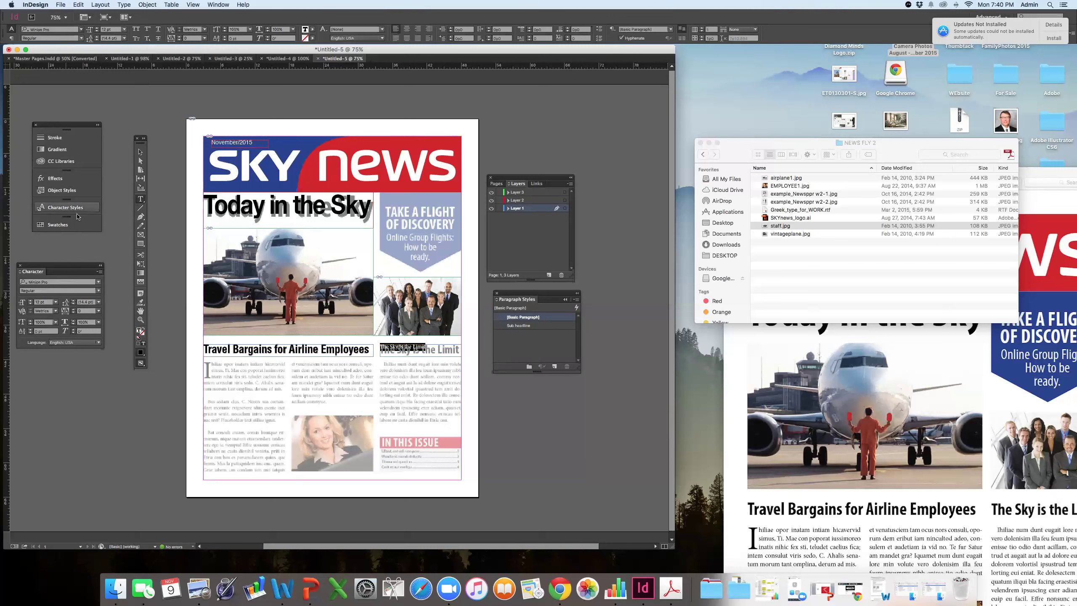
double_click(521, 325)
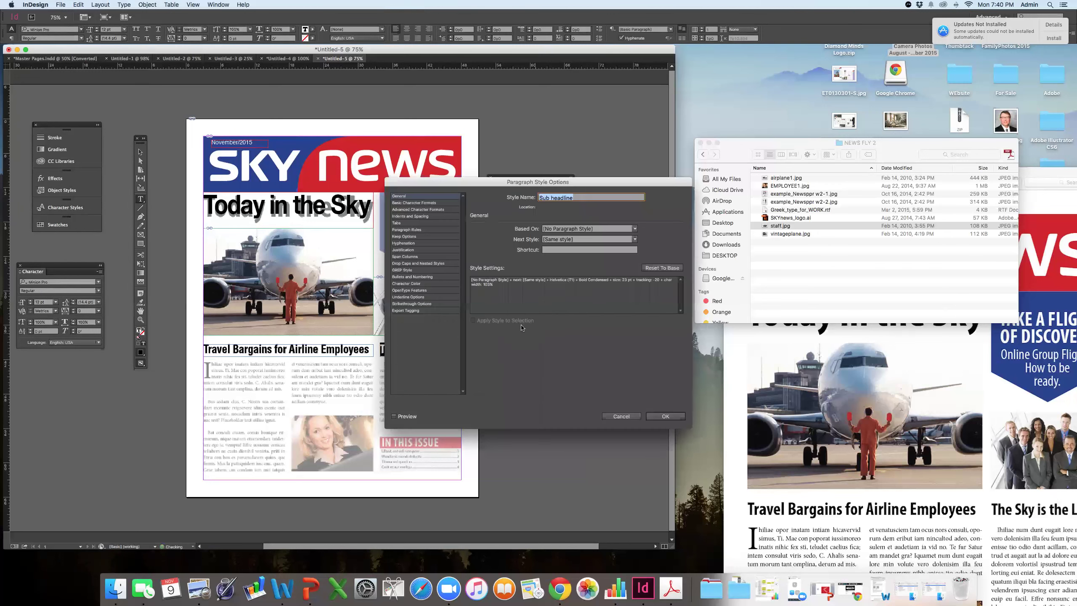
left_click(665, 416)
left_click(432, 349)
triple_click(432, 349)
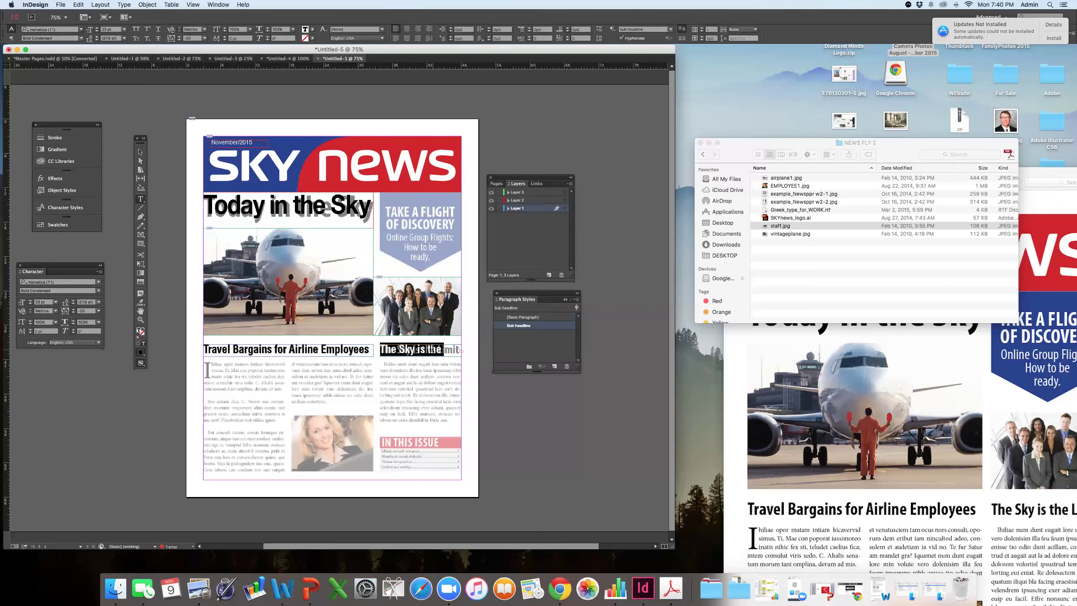
- Tighten the tracking of the whole The Sky is the Limit headline so it fits on one line
key("alt+Left")
key("alt+Left")
left_click(140, 150)
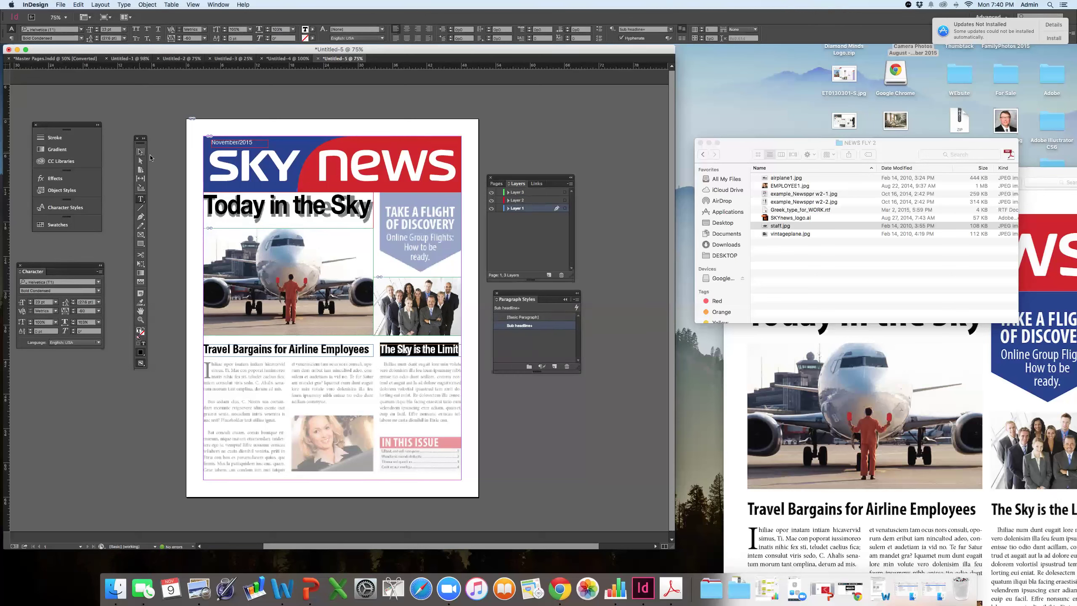
left_click(188, 165)
- Adjust the tracking of the word "is" in the The Sky is the Limit headline
double_click(408, 348)
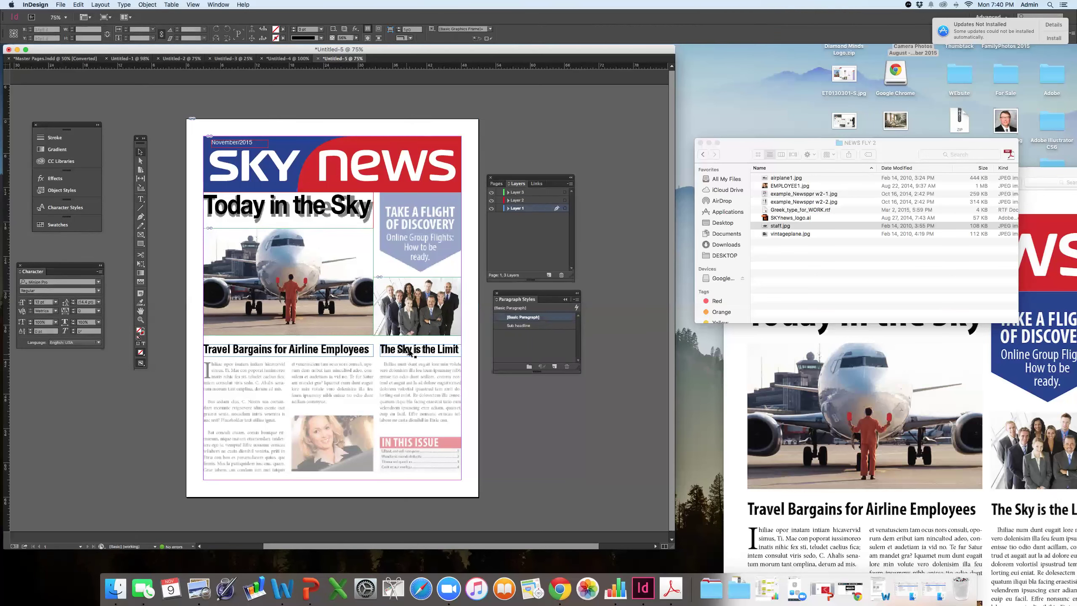
double_click(417, 348)
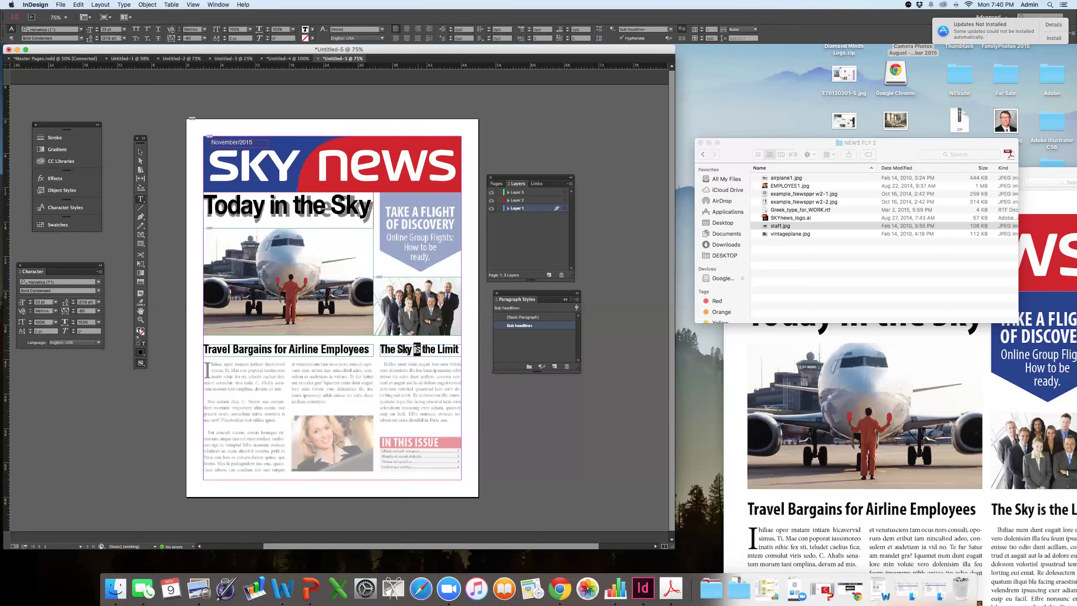
left_click(73, 313)
left_click(74, 313)
left_click(74, 313)
left_click(74, 312)
left_click(73, 309)
left_click(74, 308)
left_click(73, 308)
left_click(73, 308)
left_click(140, 152)
left_click(168, 172)
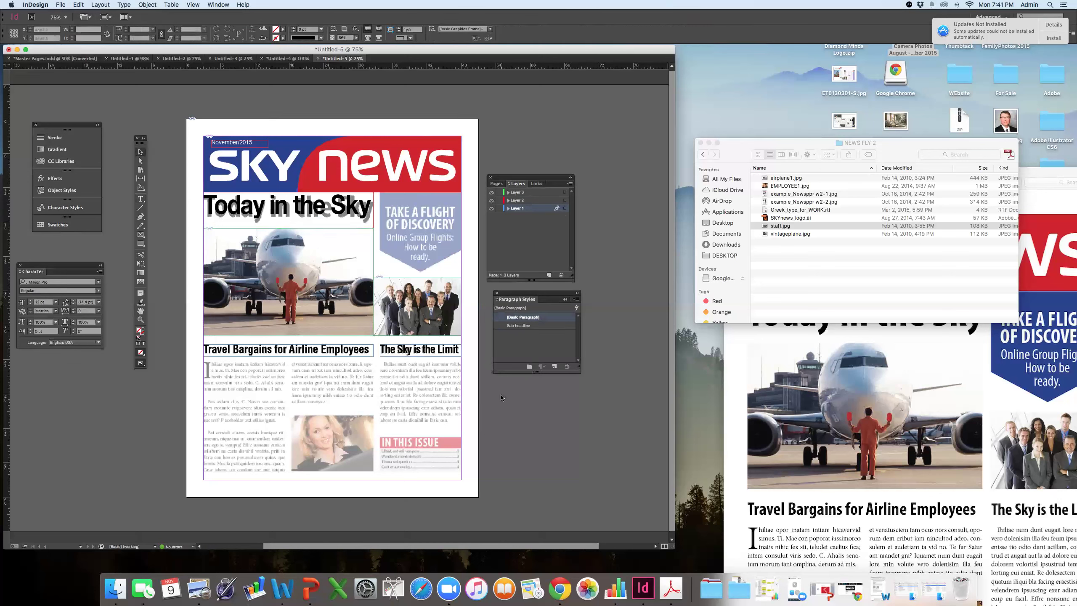
- Draw a text frame over the example's first body column under Travel Bargains and fill it with placeholder text
left_click(144, 202)
key("t")
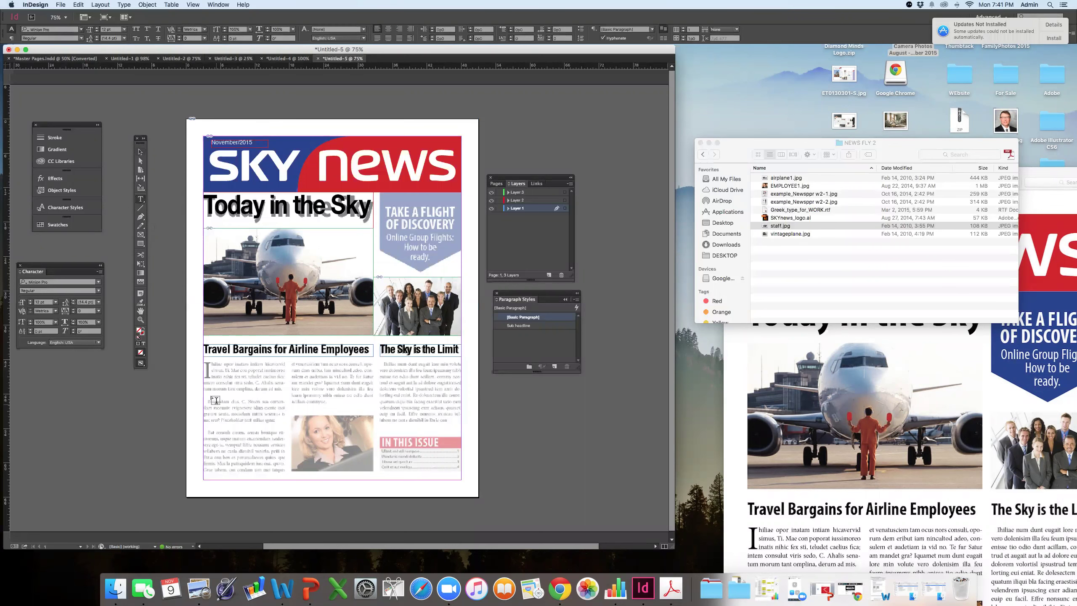
left_click_drag(205, 361, 286, 480)
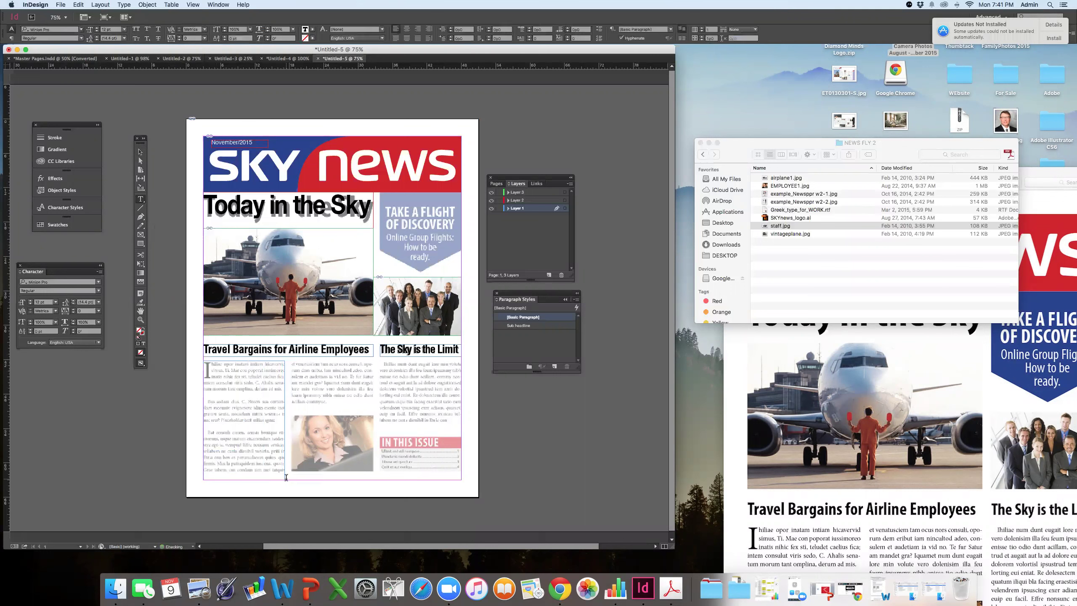
left_click(141, 152)
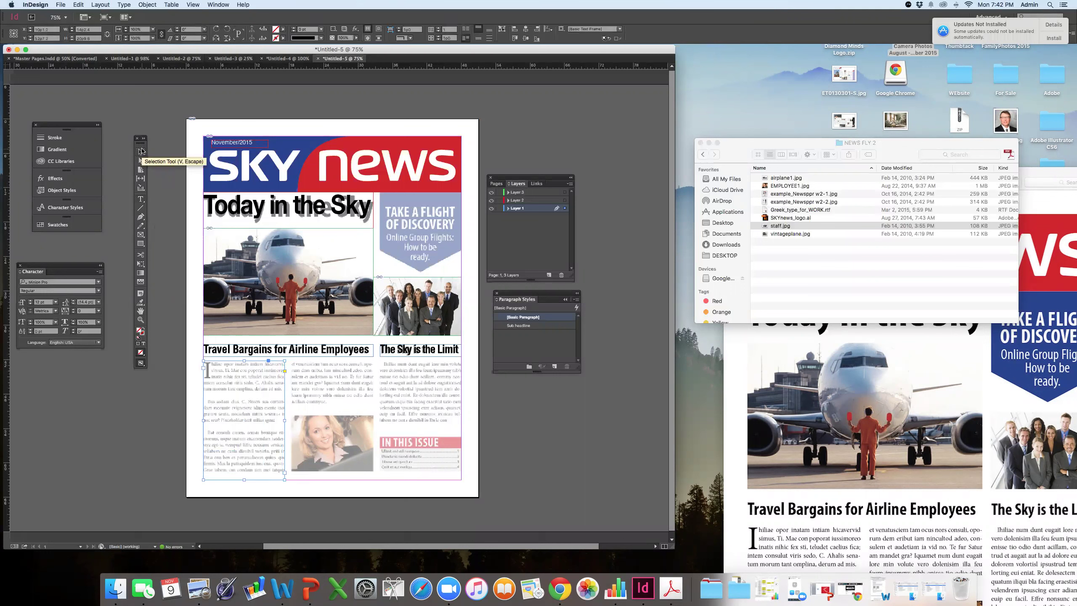
left_click(124, 5)
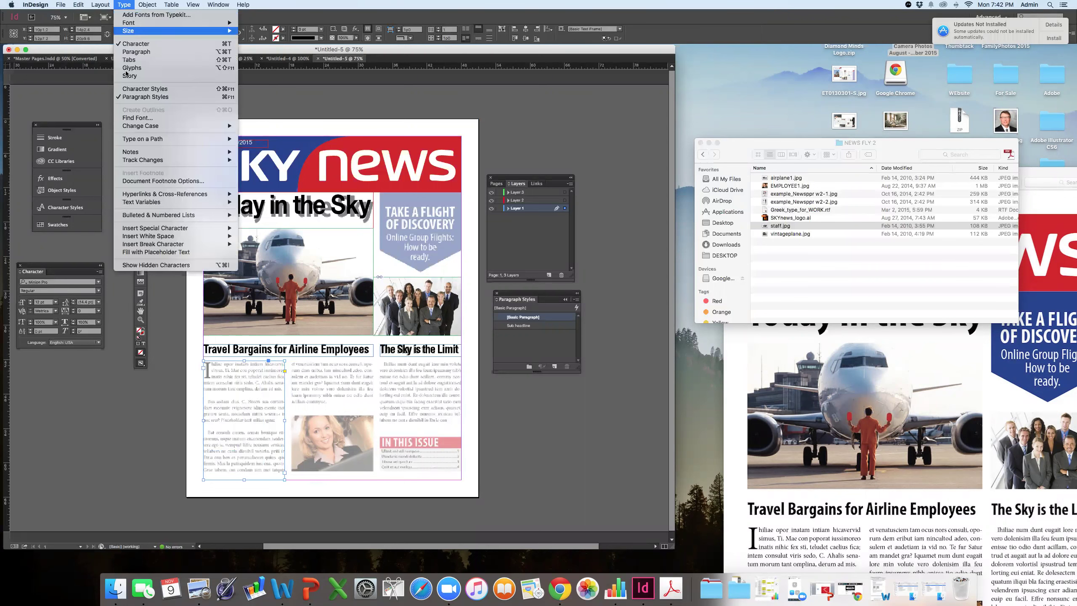
left_click(131, 252)
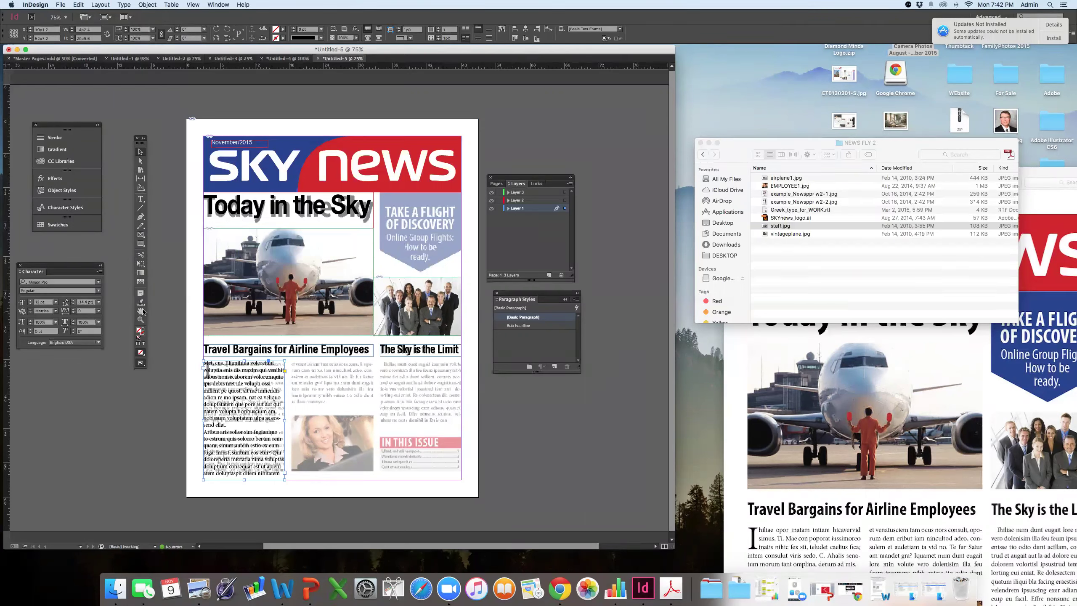
- Draw a text frame over the second body column above the faded woman's photo and fill it with placeholder text
left_click(141, 199)
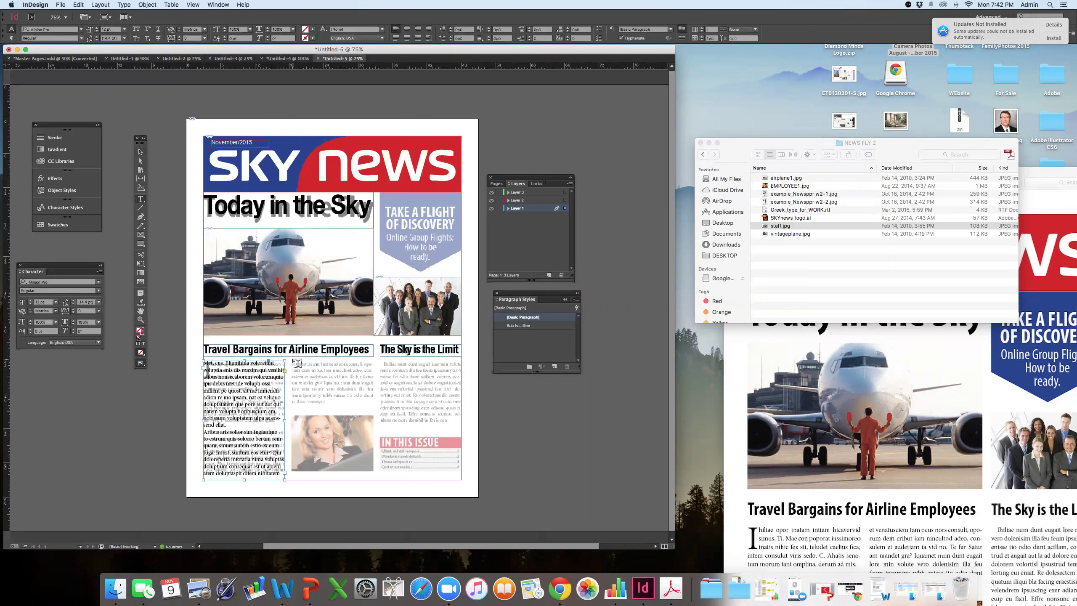
left_click_drag(293, 360, 374, 407)
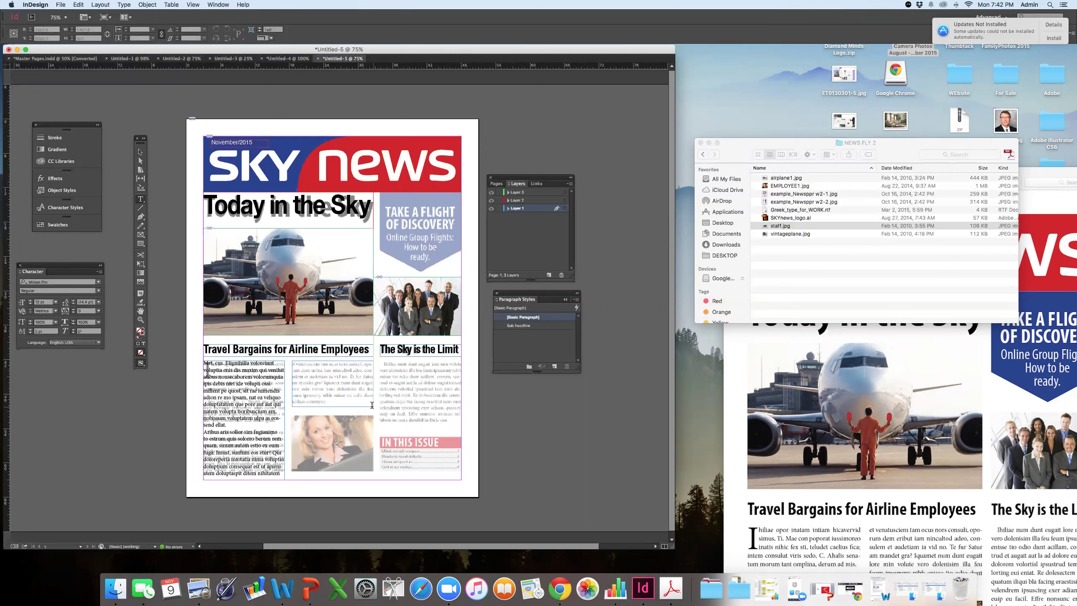
left_click(123, 5)
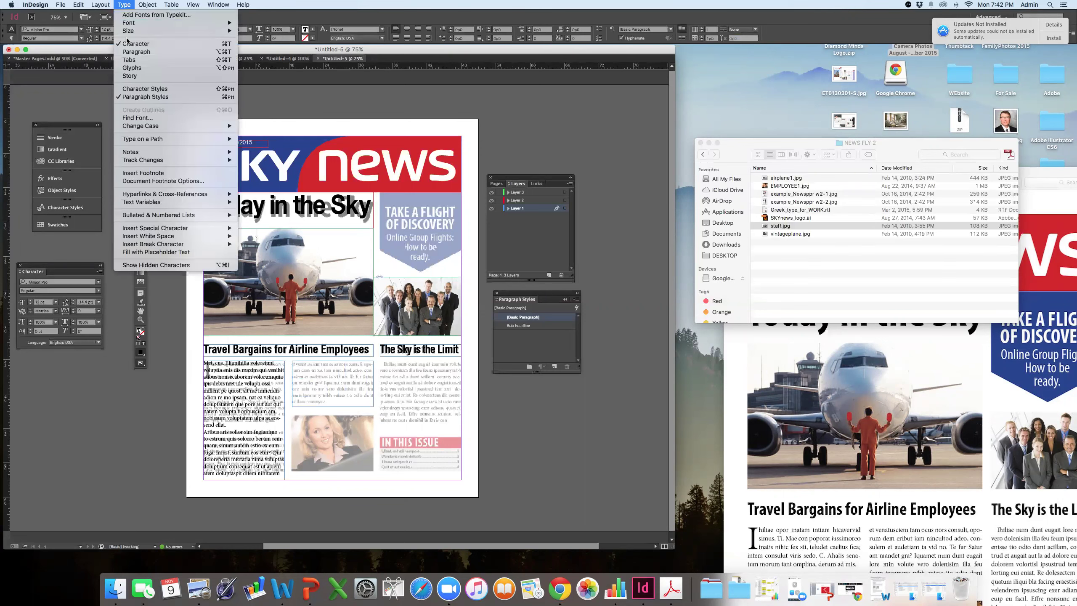
left_click(136, 253)
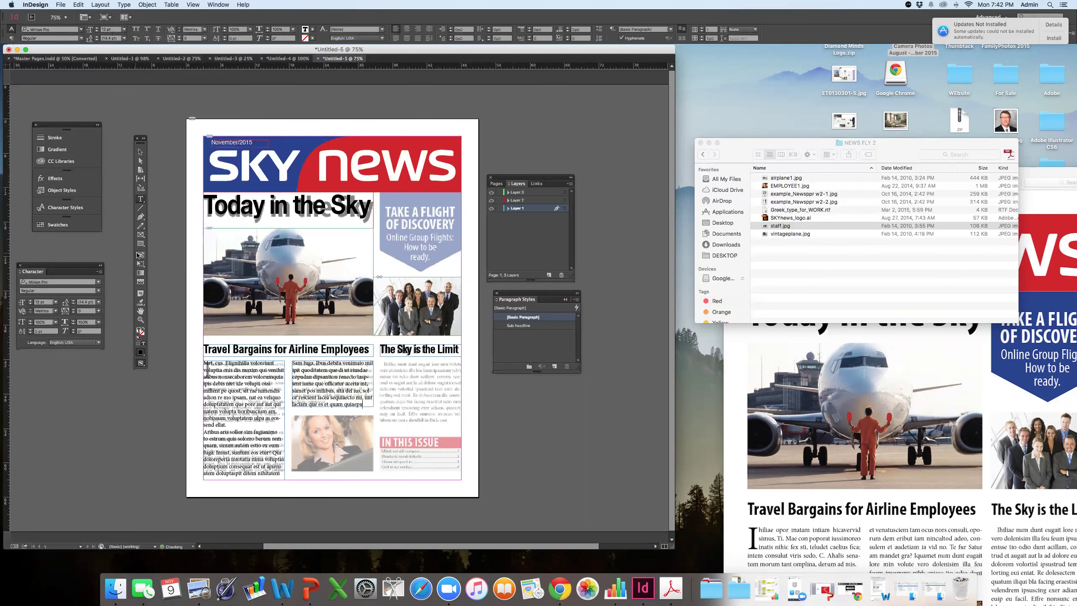
left_click(141, 153)
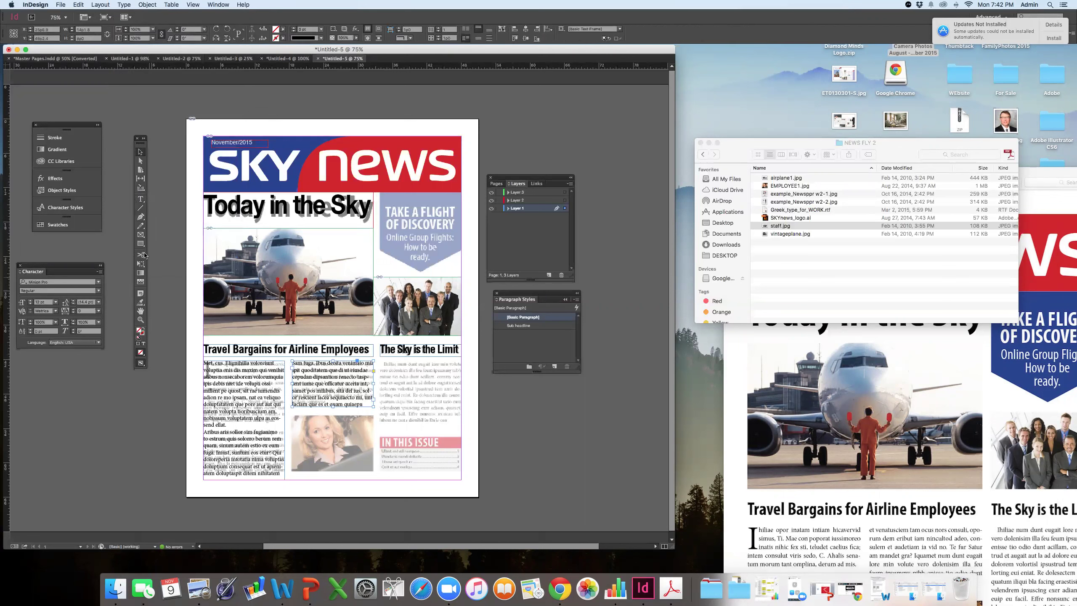
- Draw a text frame over the body column under The Sky is the Limit and fill it with placeholder text
left_click(140, 199)
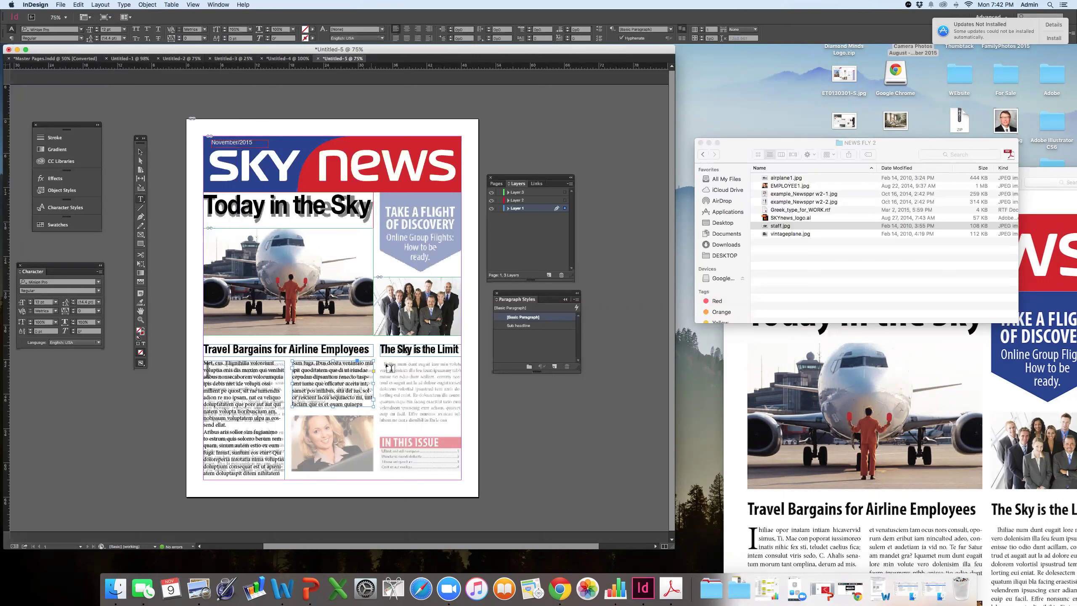
left_click_drag(380, 361, 456, 424)
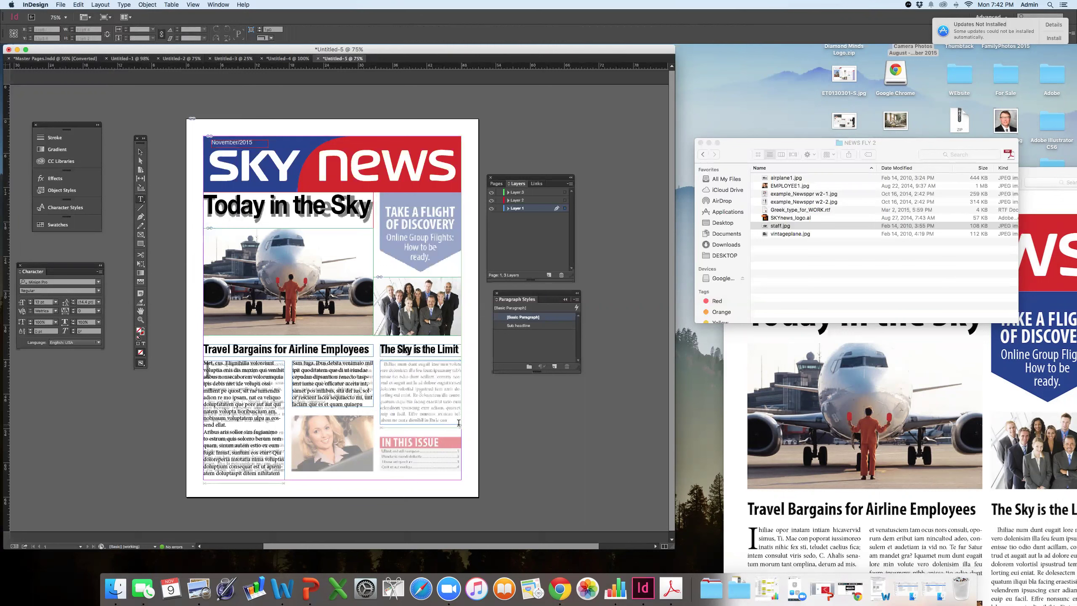
left_click(123, 5)
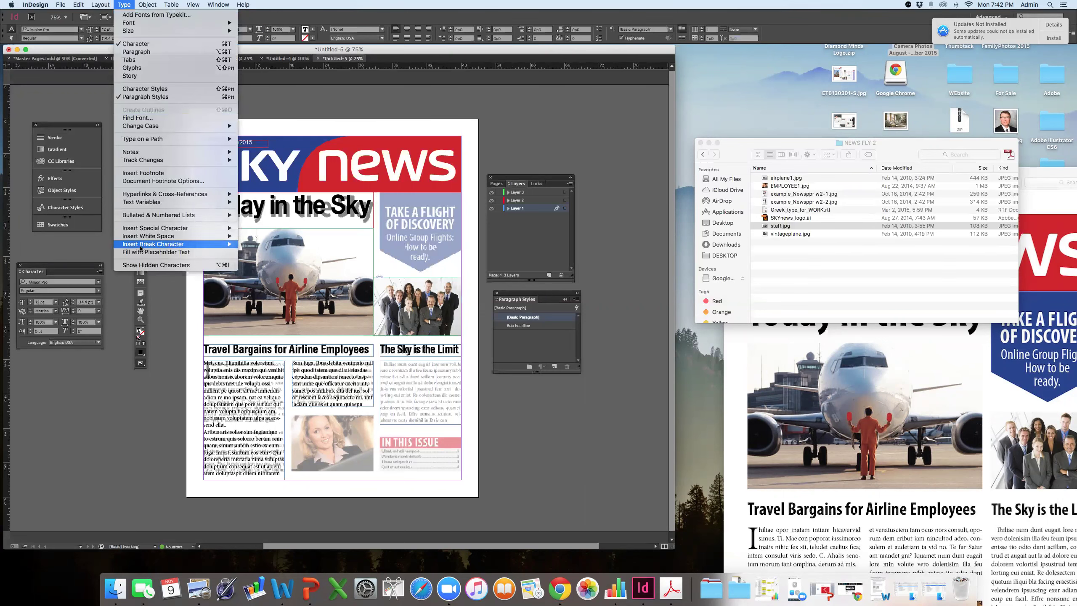
left_click(141, 253)
left_click(141, 152)
left_click(177, 174)
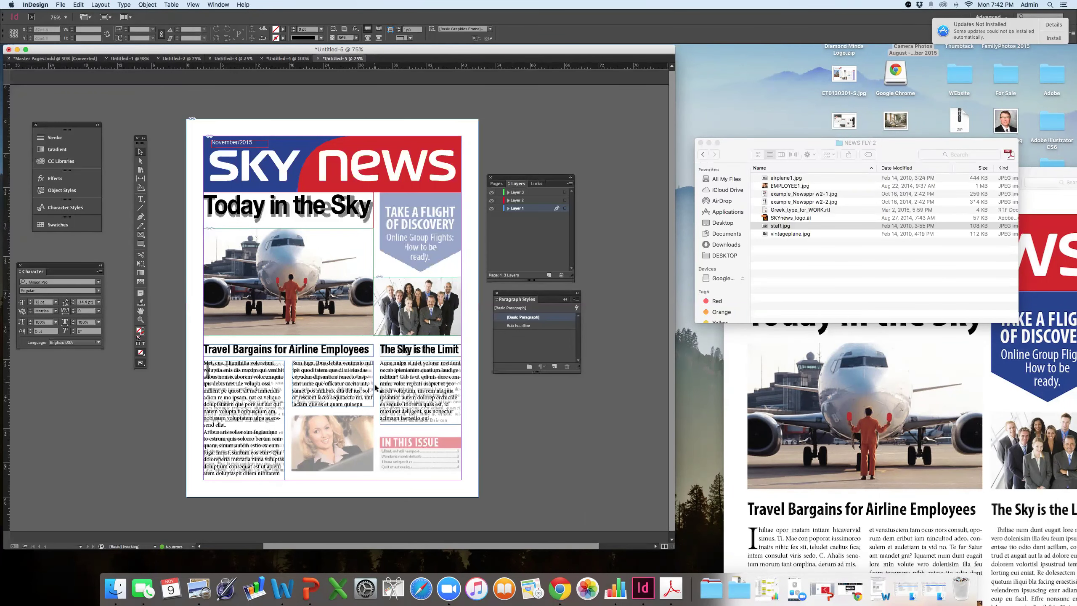
- Give the first paragraph of the Travel Bargains article's first column a three-line drop cap
left_click(321, 387)
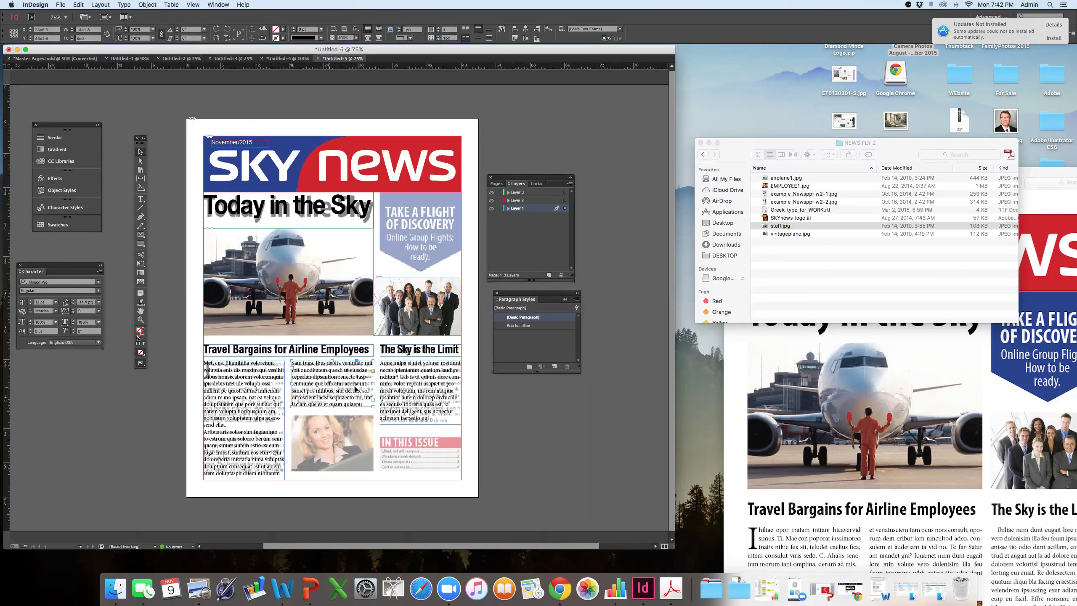
left_click(379, 395)
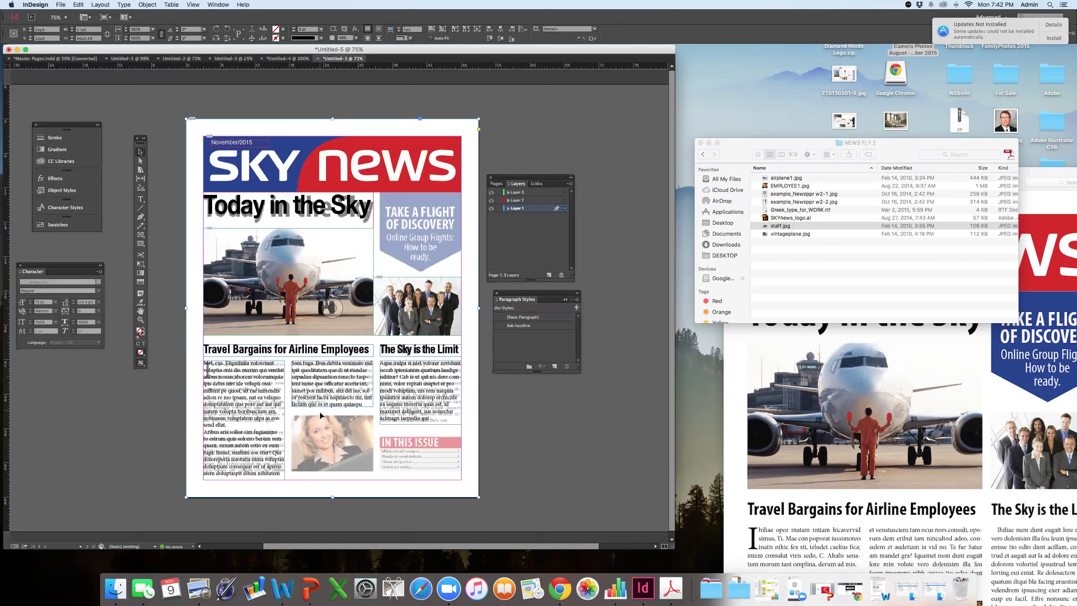
double_click(207, 363)
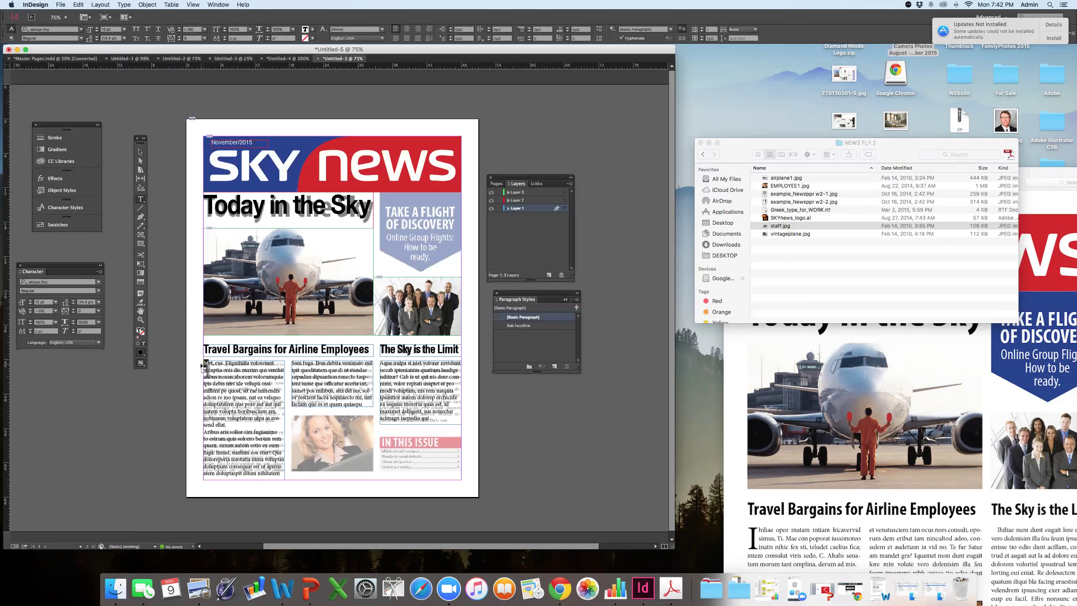
left_click(206, 362)
key("super+equal")
key("super+equal")
key("super+equal")
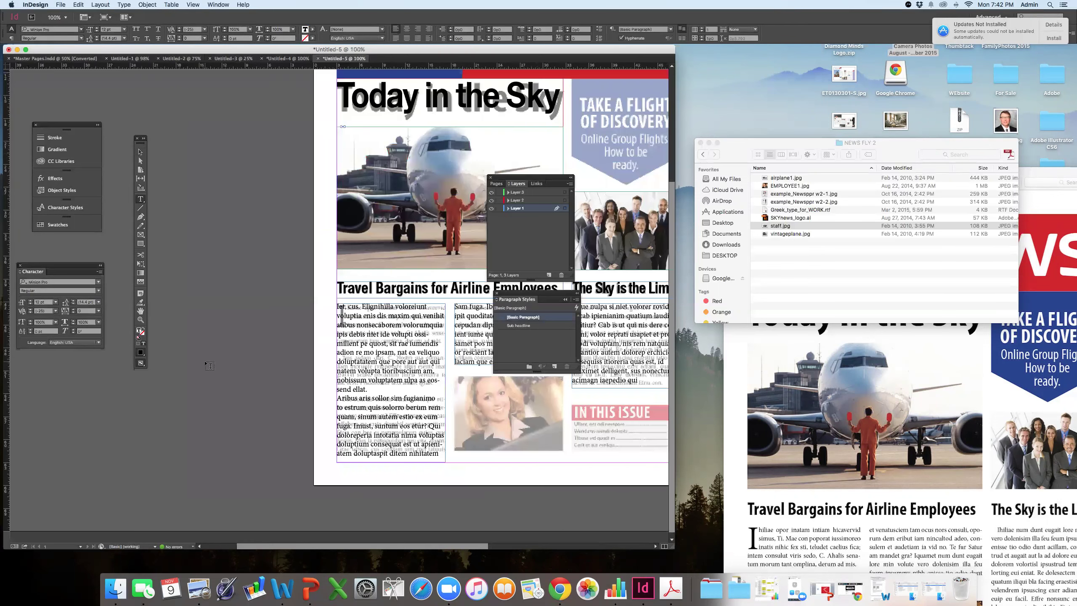
left_click_drag(339, 307, 335, 306)
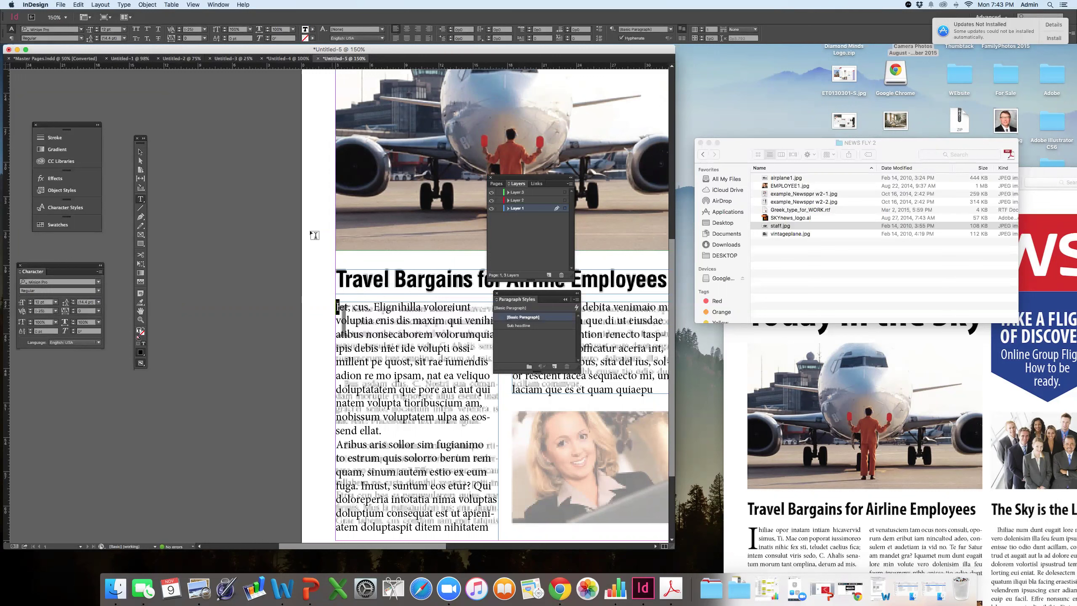
left_click(11, 38)
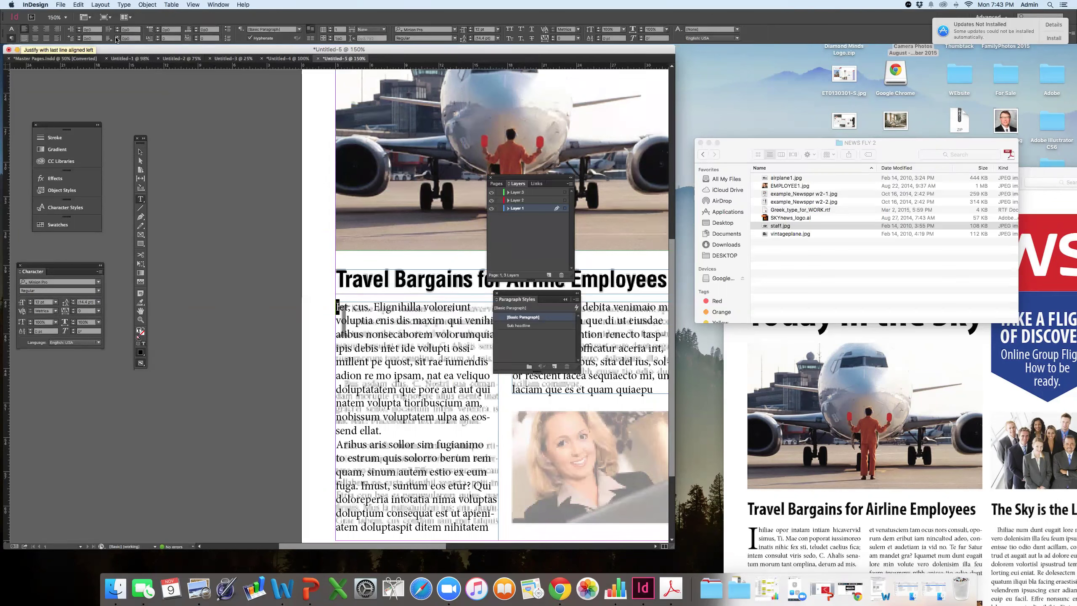
left_click(158, 39)
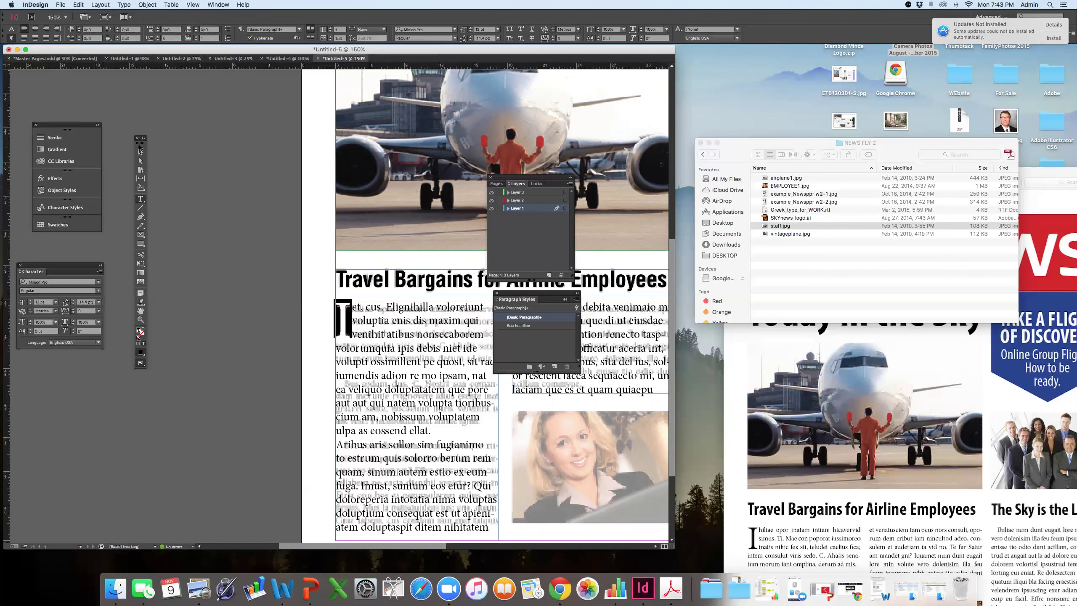
left_click(141, 151)
left_click(286, 221)
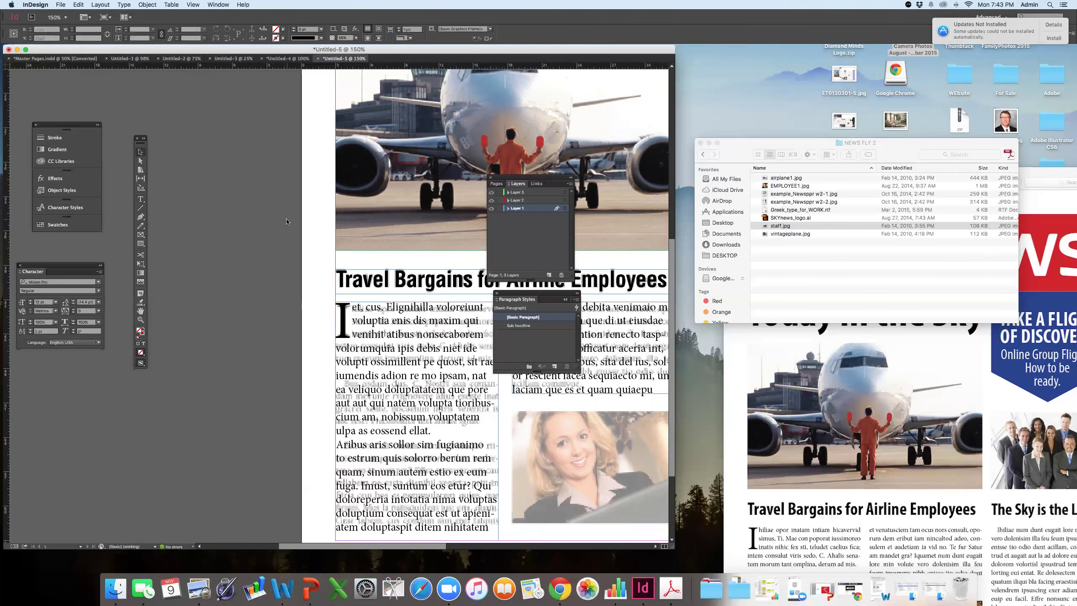
key("super+1")
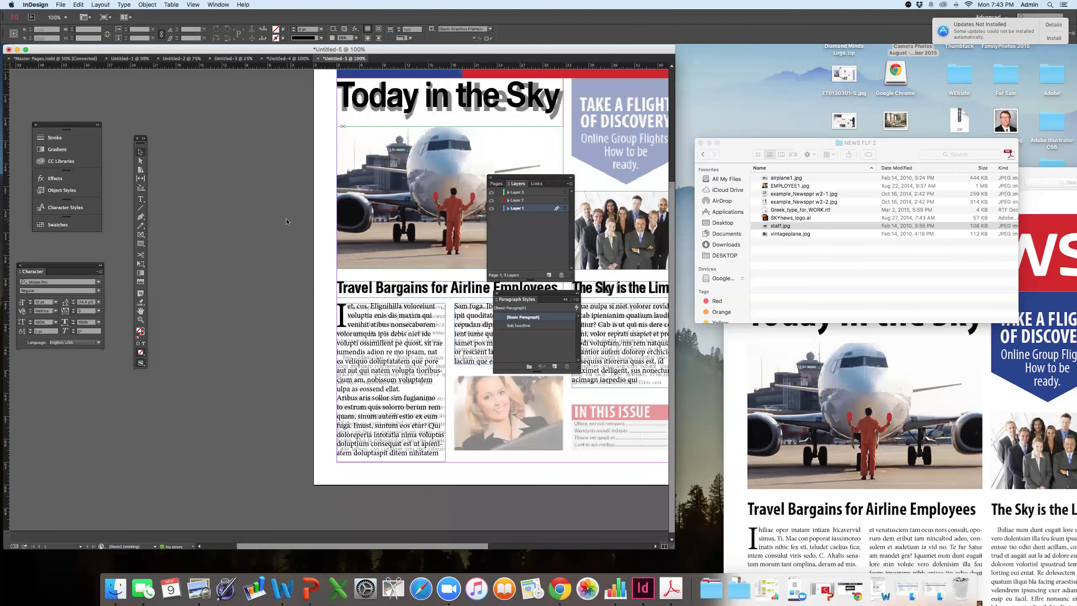
scroll(305, 235, "right", 3)
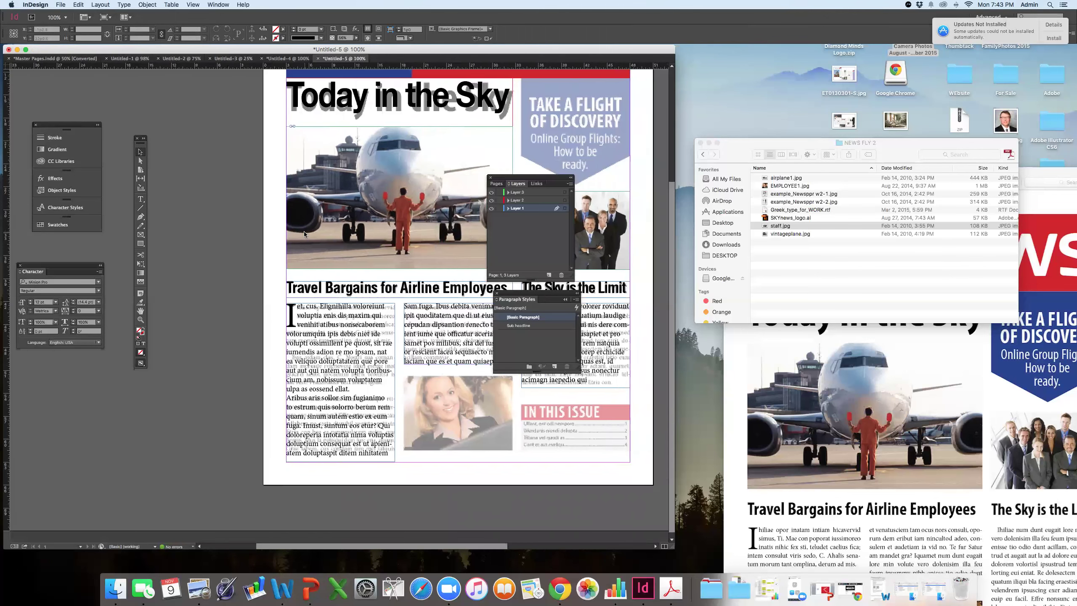
key("super+5")
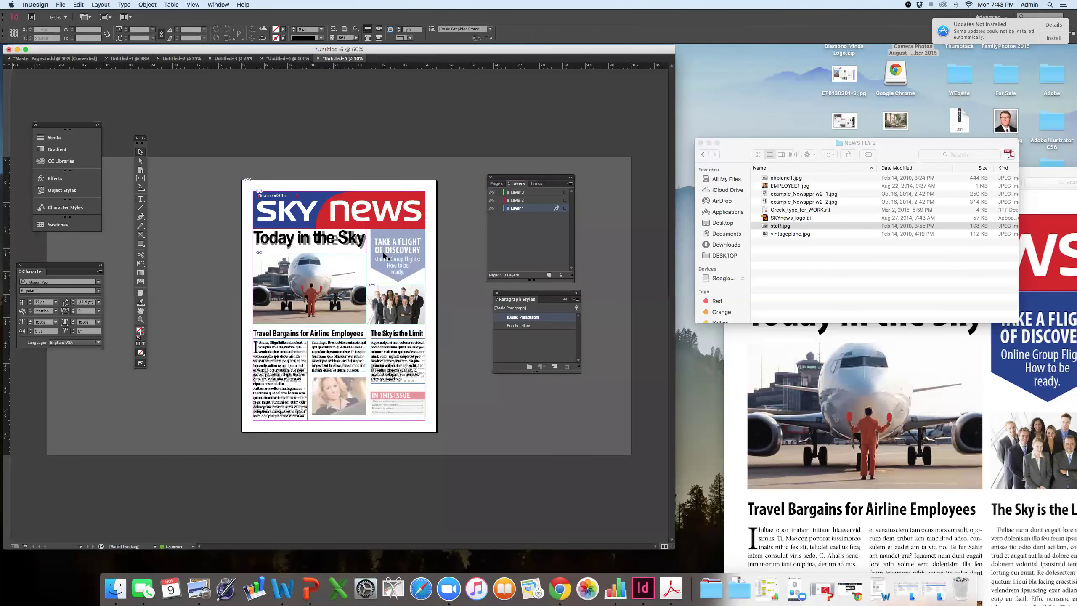
- Place vintageplane.jpg and EMPLOYEE1.jpg from the NEWS FLY 2 folder on the pasteboard beside the newsletter page
left_click(433, 383)
key("super+equal")
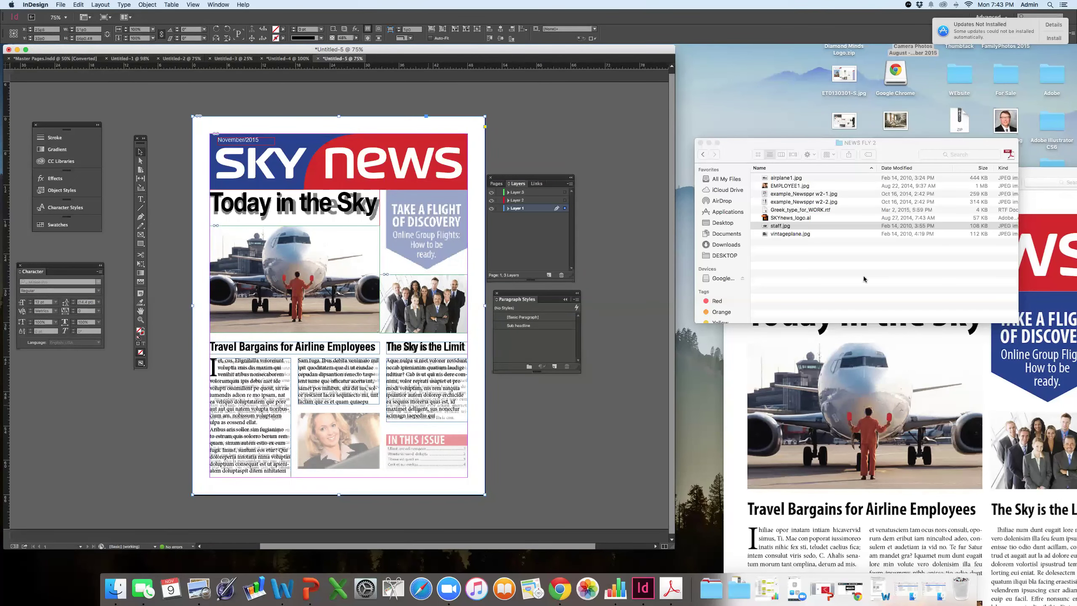
left_click_drag(793, 236, 621, 234)
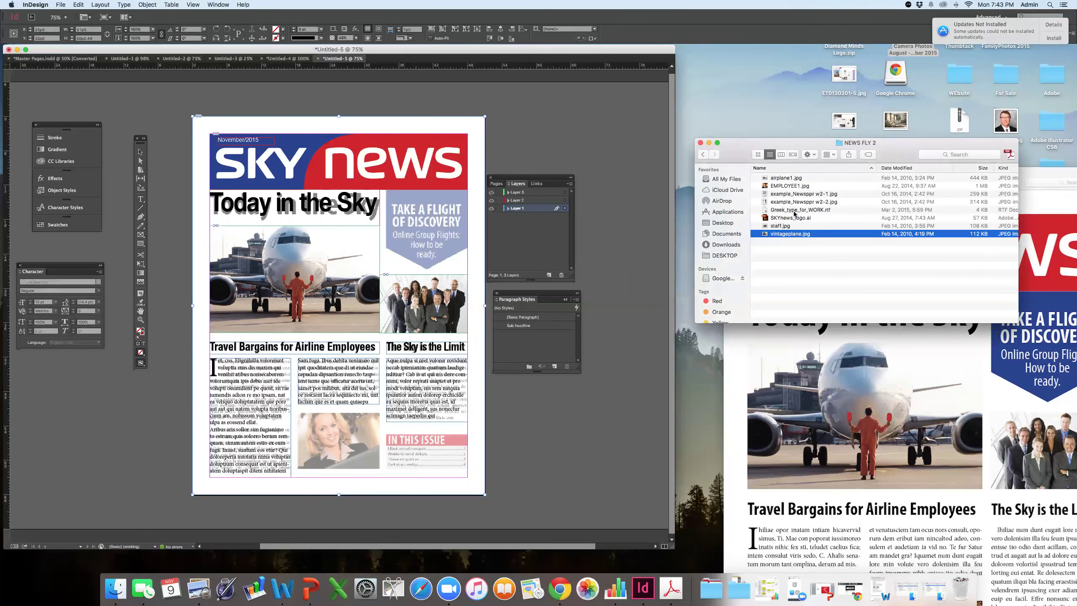
left_click_drag(790, 186, 598, 235)
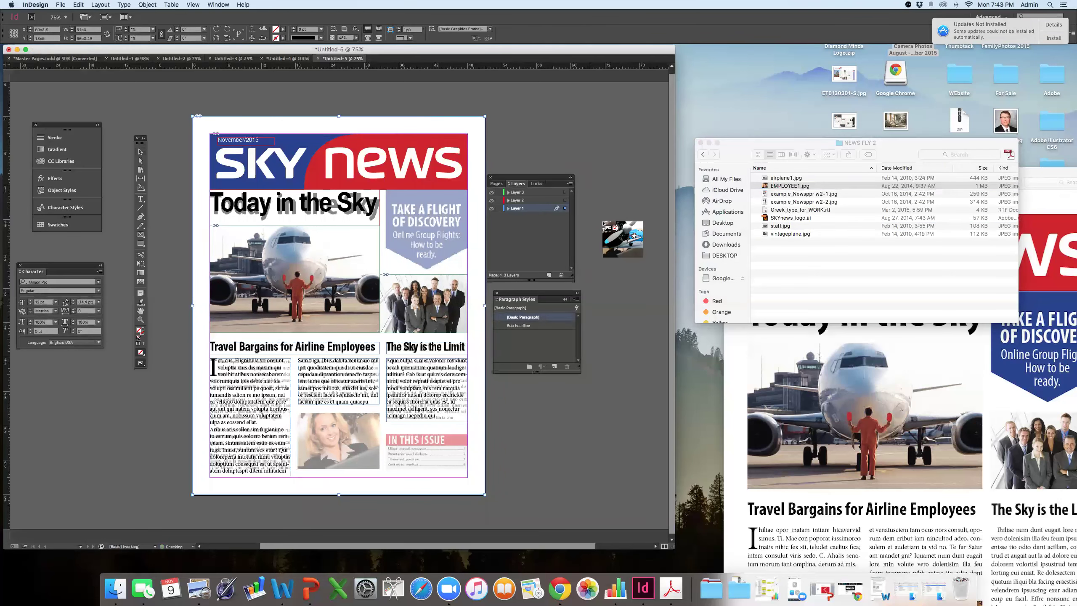
left_click_drag(604, 197, 603, 196)
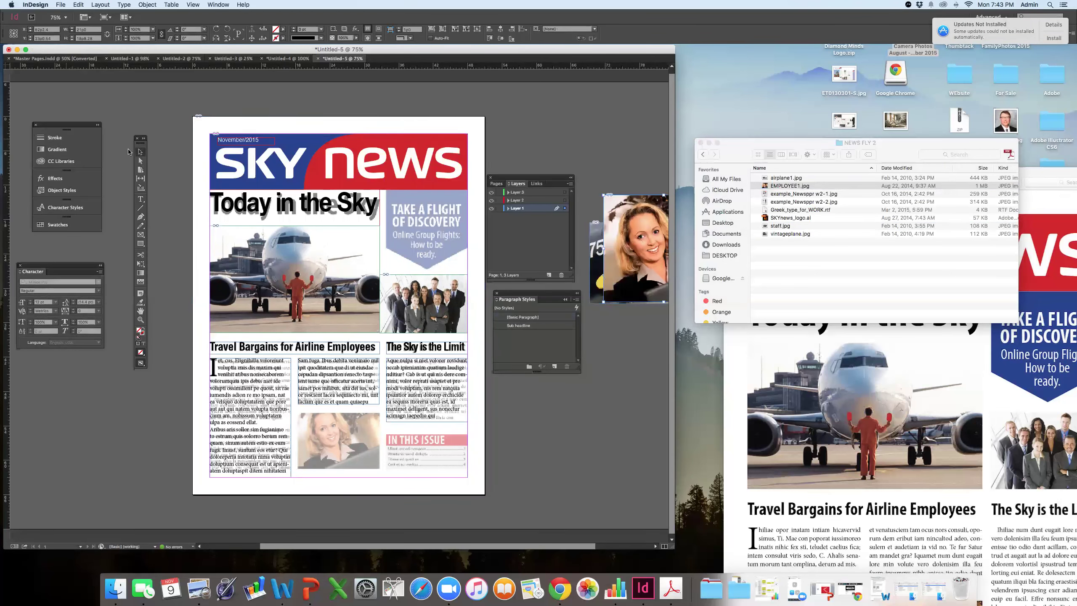
- Move the woman's portrait over the faded placeholder photo in the middle column and crop its frame to match
left_click_drag(576, 268, 338, 468)
left_click_drag(295, 441, 298, 440)
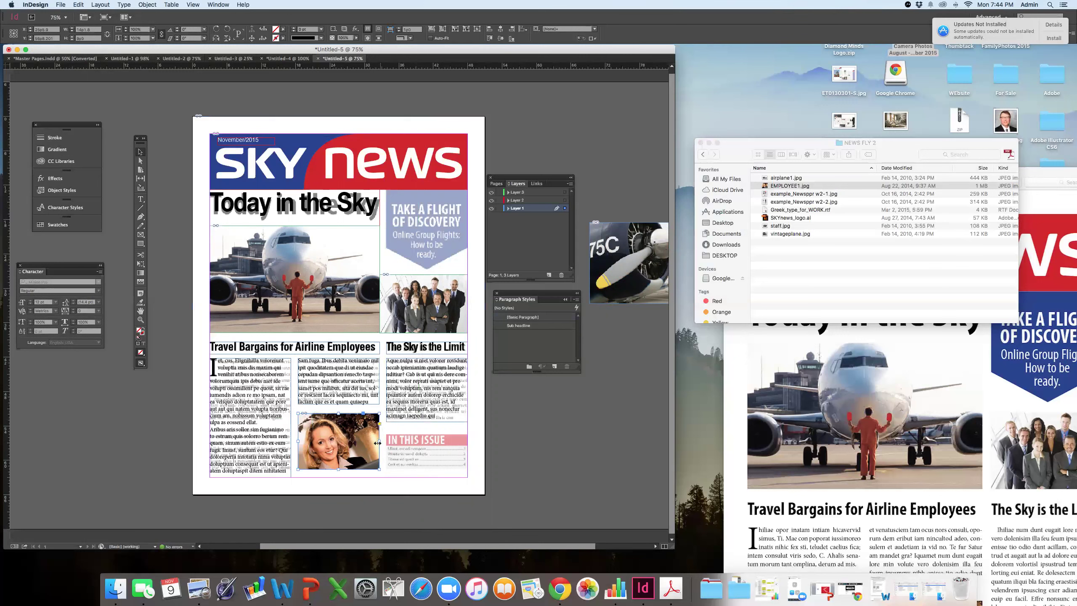
left_click(432, 31)
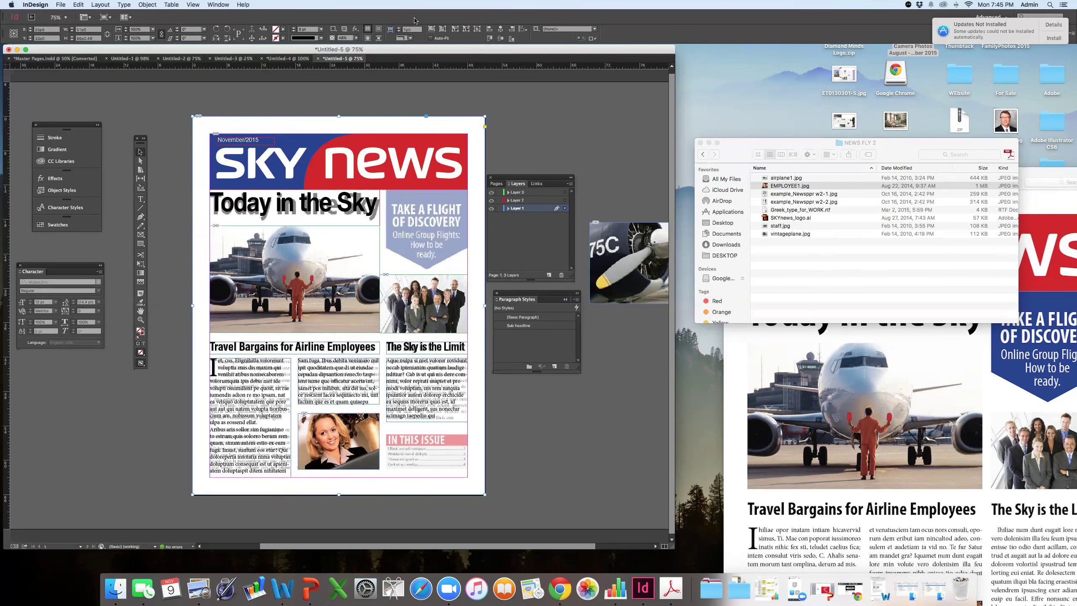
- In the Master Pages document, create a text frame across the master spread reading "10 Min BREAK"
left_click(140, 199)
scroll(167, 309, "left", 5)
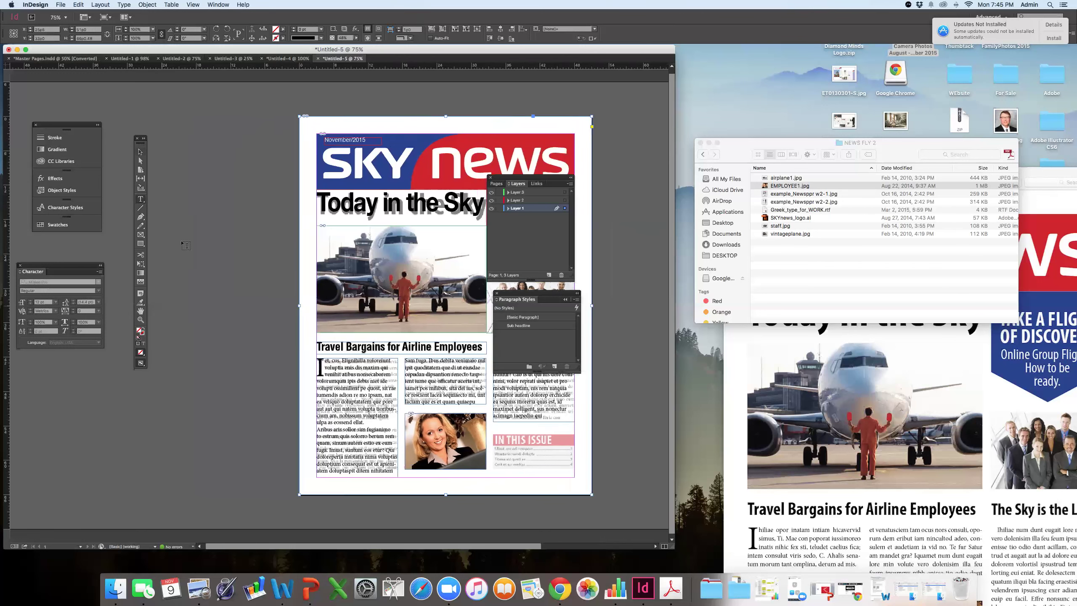
left_click(84, 57)
left_click_drag(194, 258, 448, 363)
type("10")
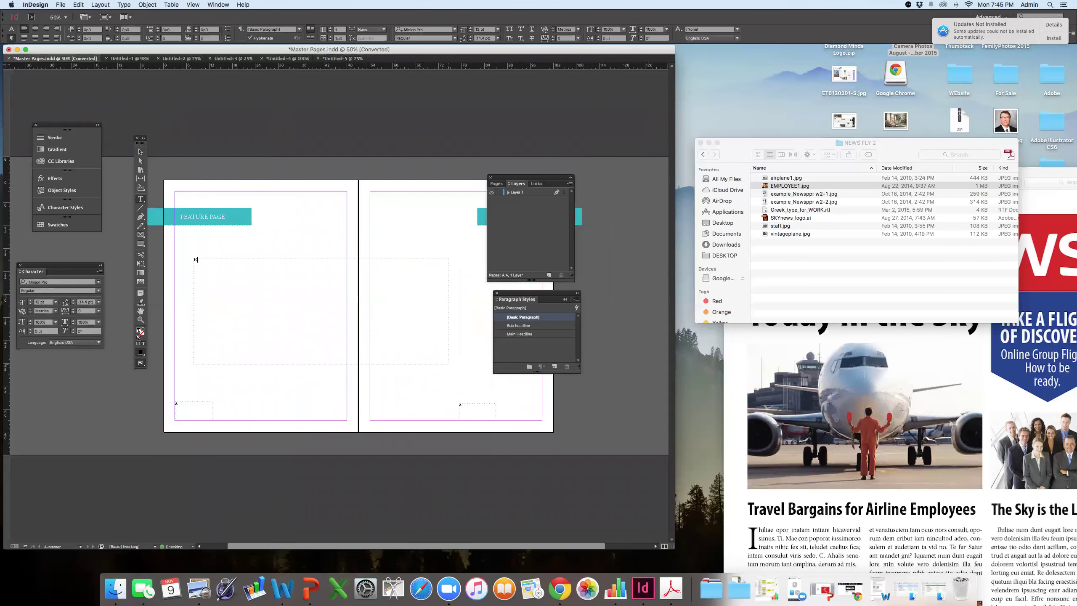
type(" Min BREAK")
- Set the size of all the break text to 299 pt
key("super+a")
left_click(11, 29)
left_click(112, 29)
left_click(114, 31)
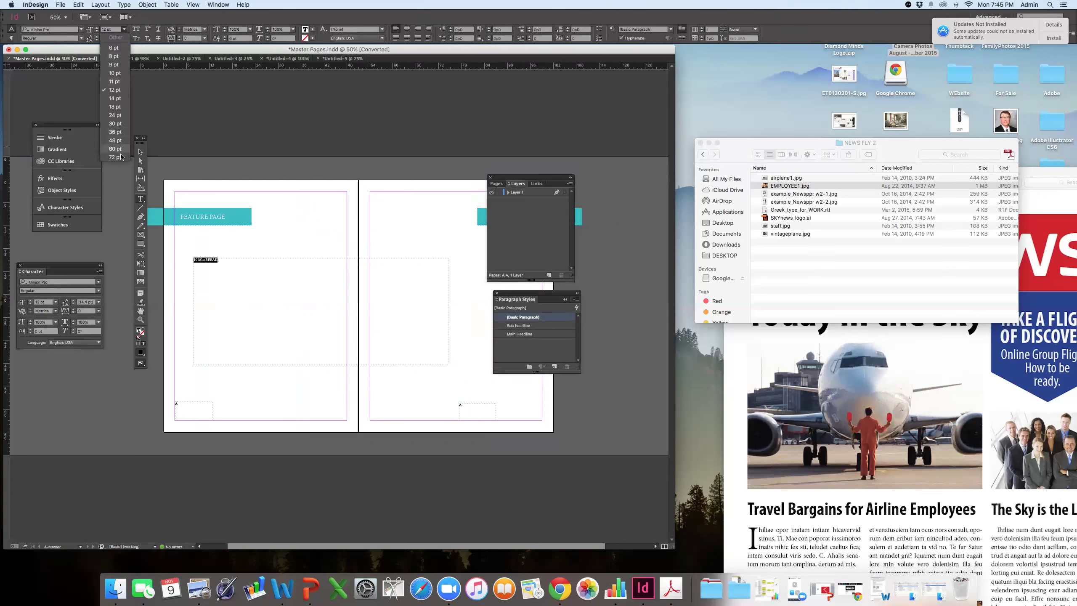
left_click(112, 32)
type("29")
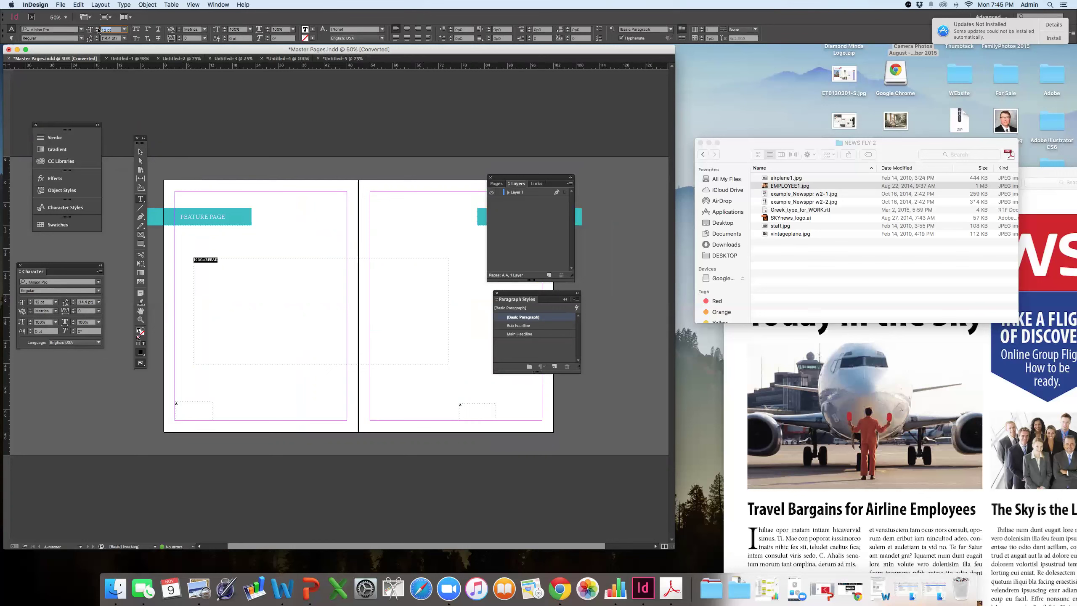
type("9")
key("Return")
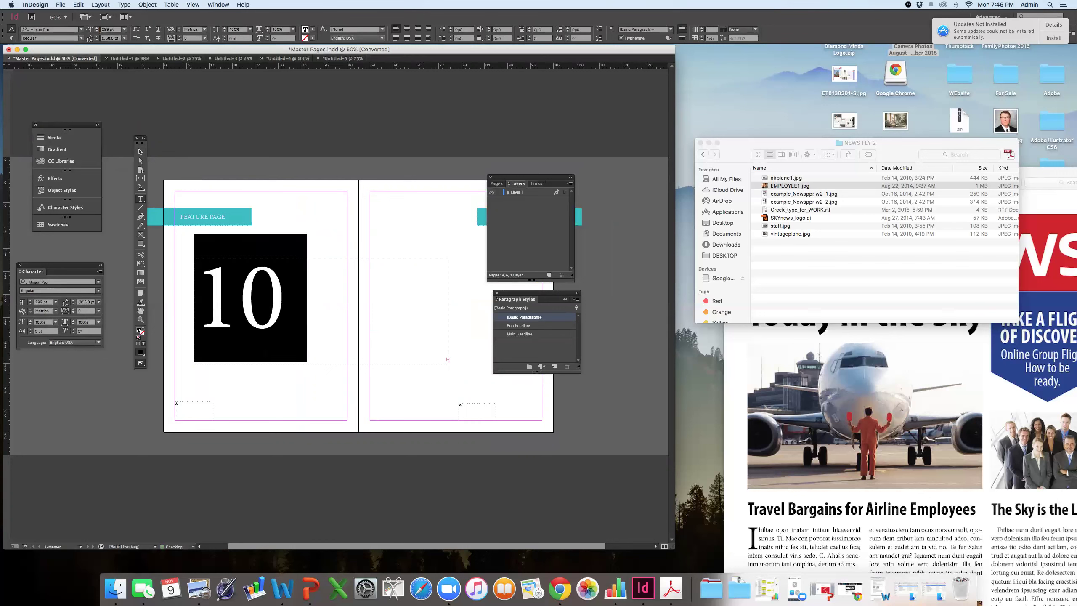
- Widen the break text frame past the spread's right edge and set its text size to 199 pt
left_click(140, 151)
left_click_drag(448, 311, 716, 310)
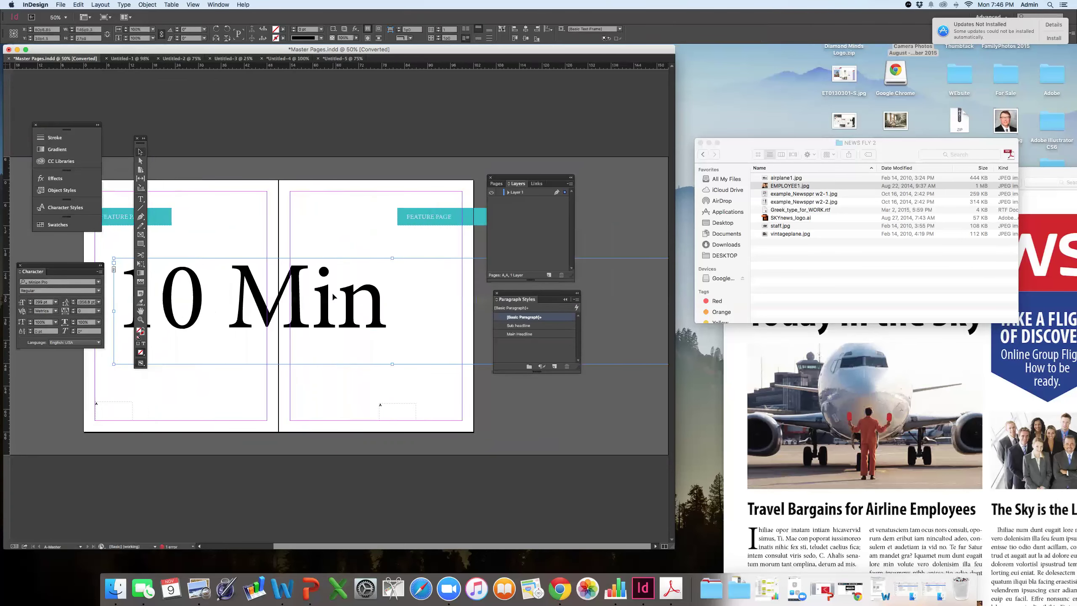
double_click(331, 293)
key("super+a")
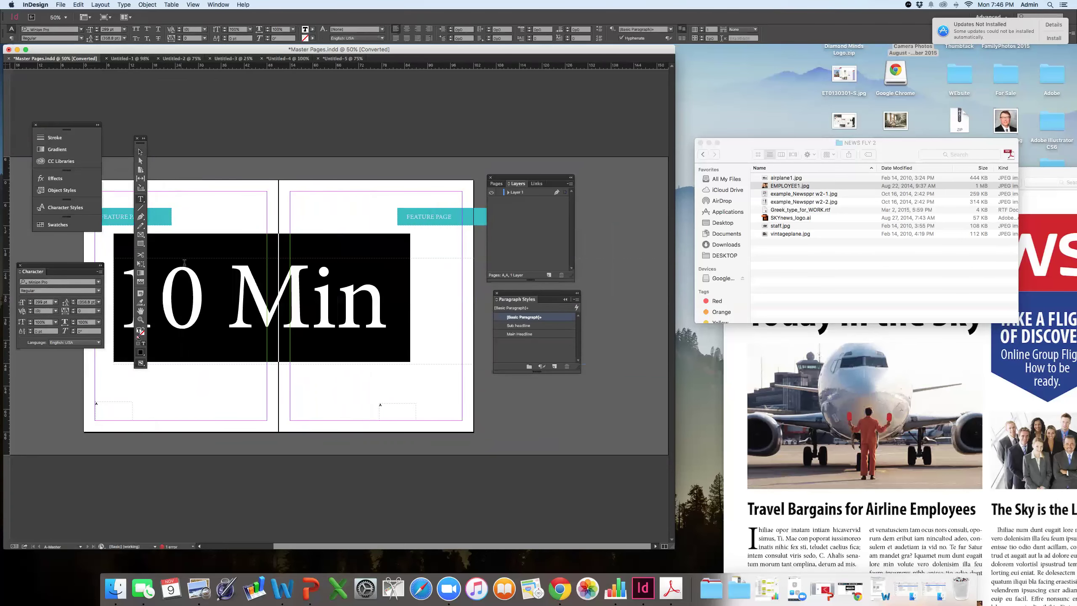
left_click(116, 32)
type("199")
key("Return")
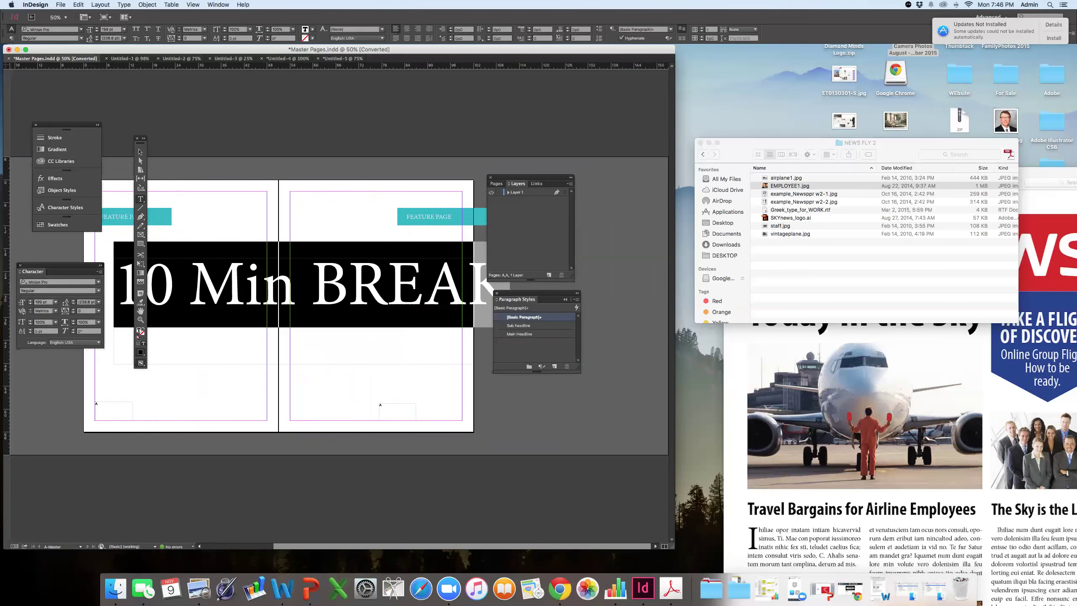
- Reduce the "10 Min BREAK" text size to 150 pt and leave text editing
left_click(112, 30)
type("150")
key("Return")
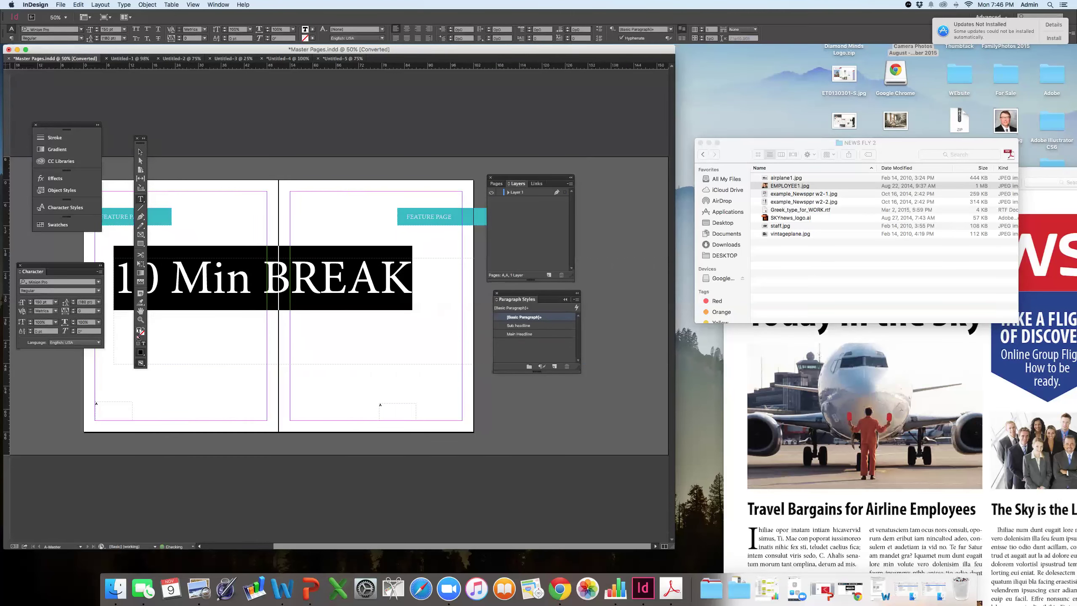
left_click(144, 152)
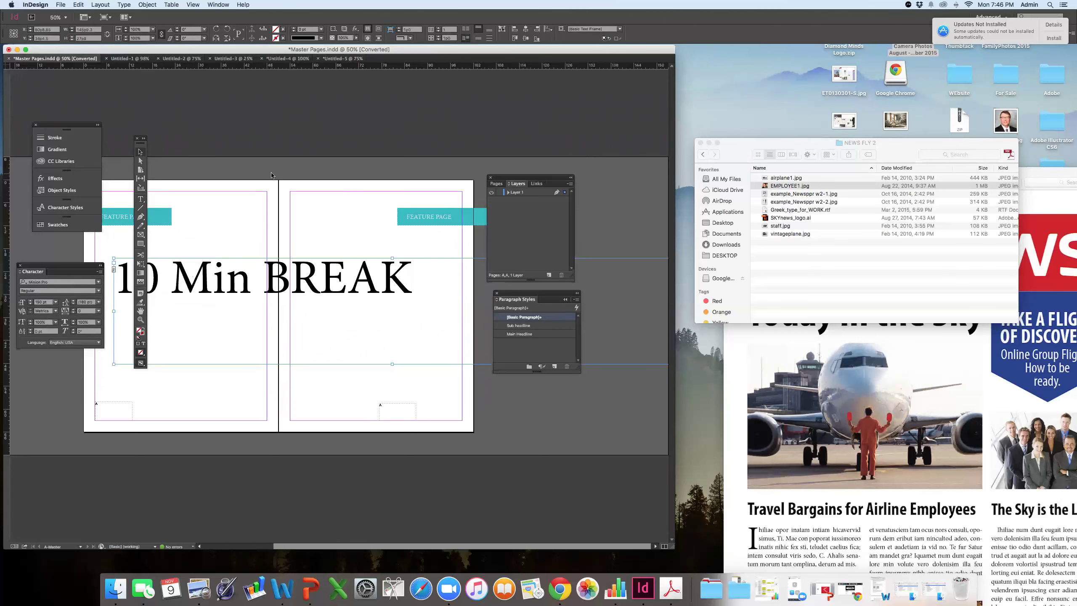
scroll(271, 174, "left", 2)
scroll(272, 175, "left", 1)
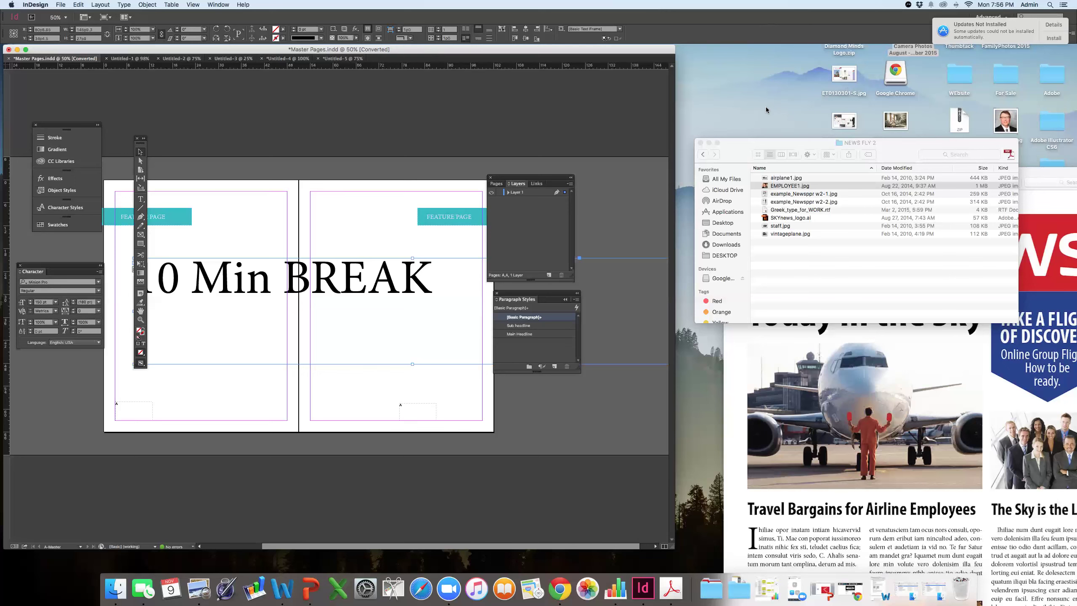
- Arrange the example_Newsppr w2-1.jpg Preview window beside the InDesign window, then enlarge the InDesign window to meet it
left_click(850, 343)
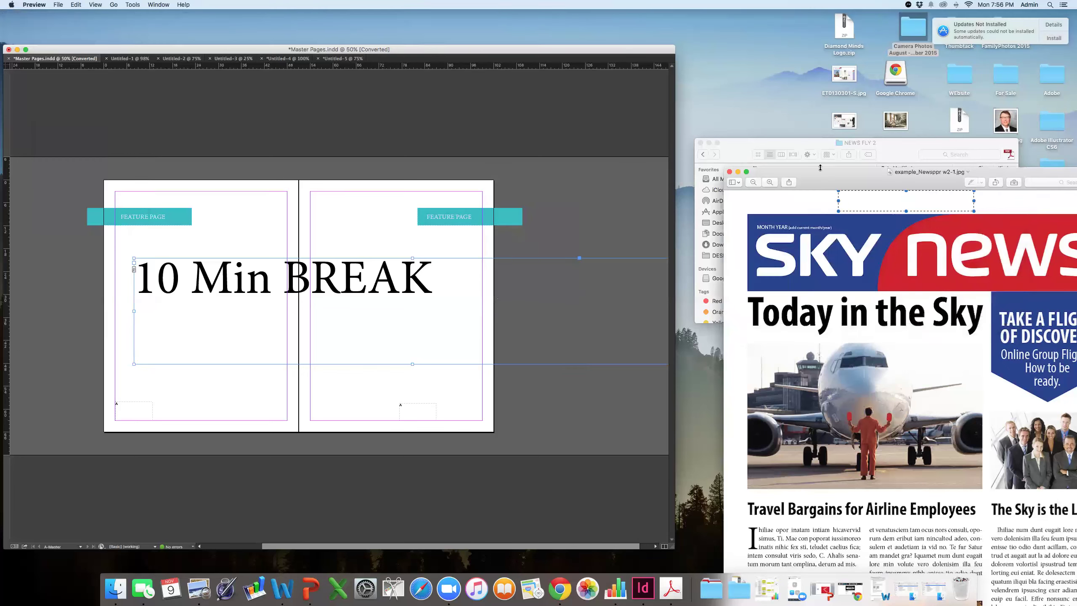
left_click_drag(810, 163, 774, 30)
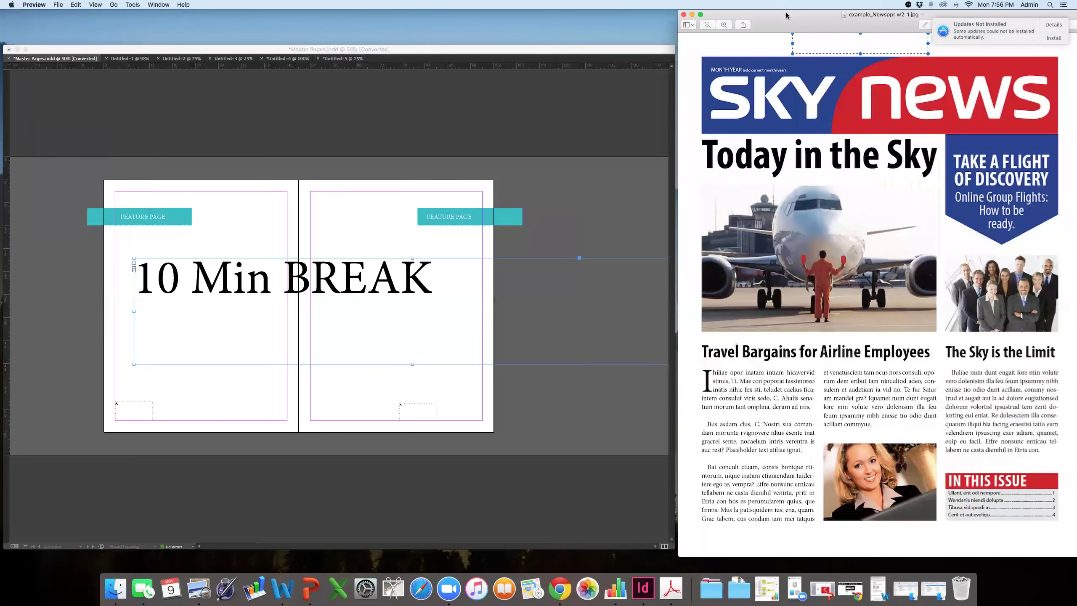
left_click(608, 434)
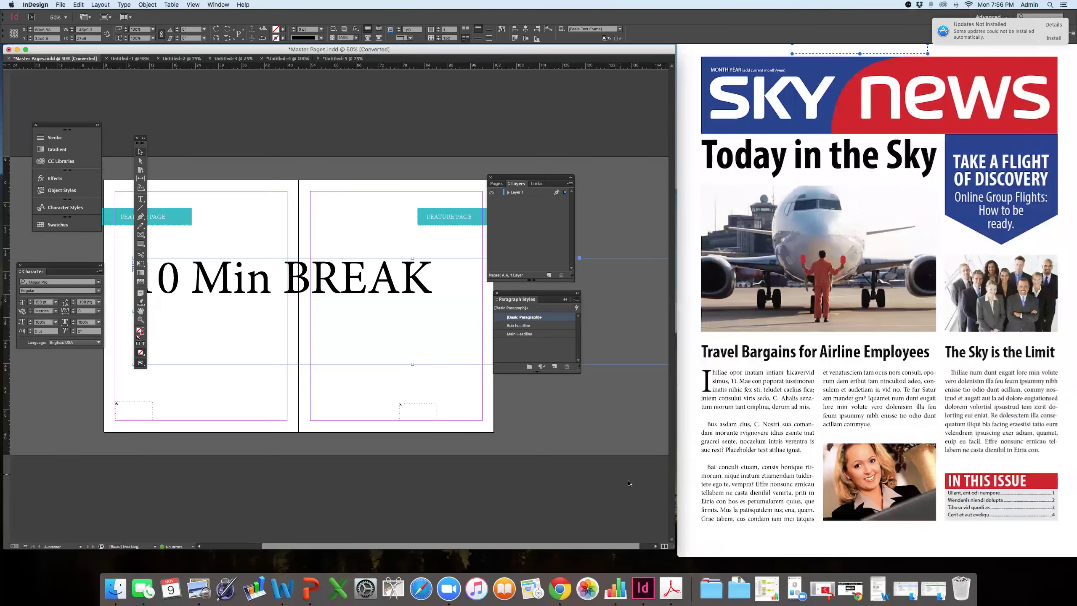
left_click_drag(674, 548, 692, 559)
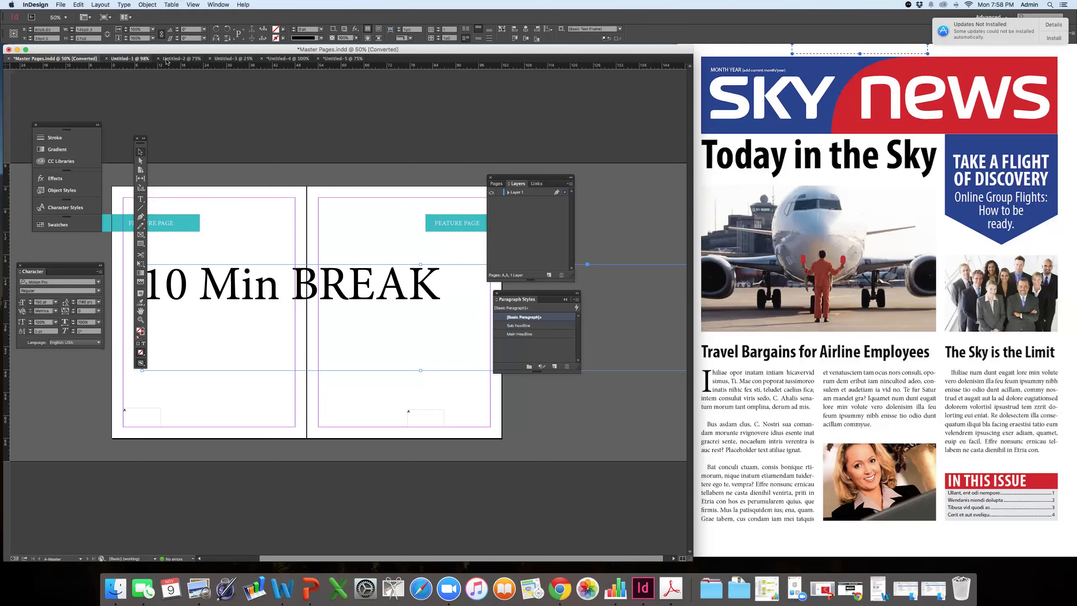
- Return to the Untitled-5 newsletter and move the Layers and Paragraph Styles panels clear of the page
left_click(136, 58)
left_click(182, 59)
left_click(220, 59)
left_click(282, 58)
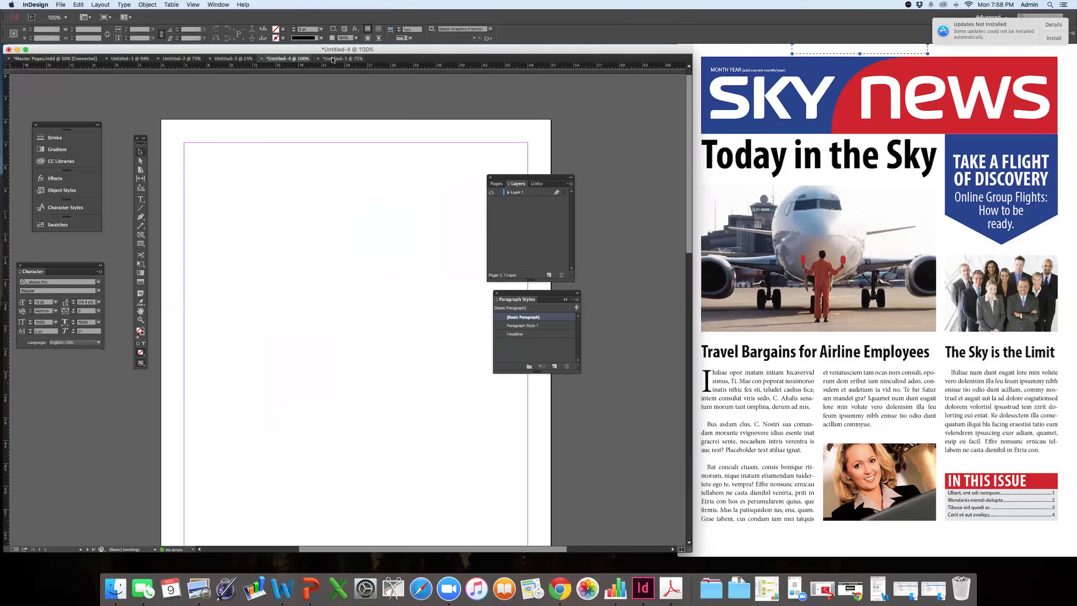
left_click(339, 58)
scroll(409, 184, "right", 3)
scroll(408, 183, "right", 4)
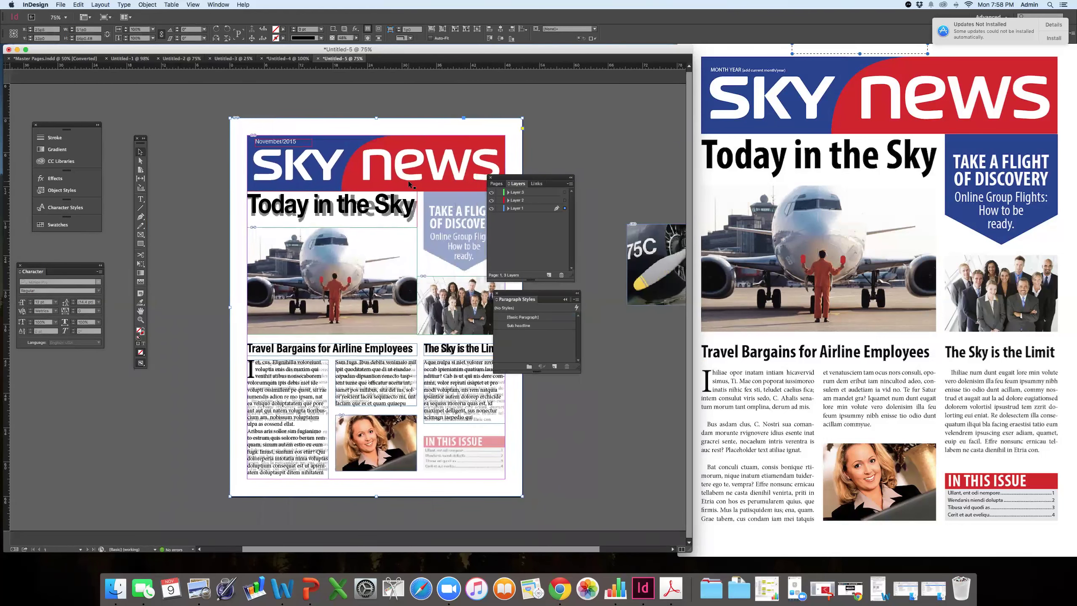
left_click_drag(530, 177, 577, 102)
left_click_drag(525, 293, 565, 221)
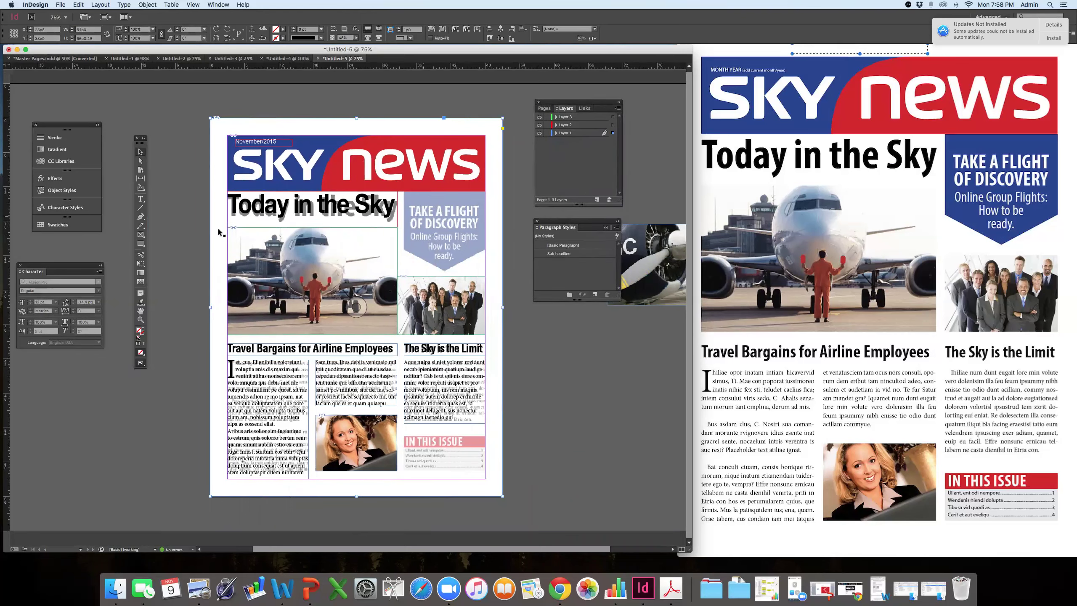
- Draw a rectangle over the upper part of the flight badge and fill it with the masthead blue using the Eyedropper
left_click(140, 243)
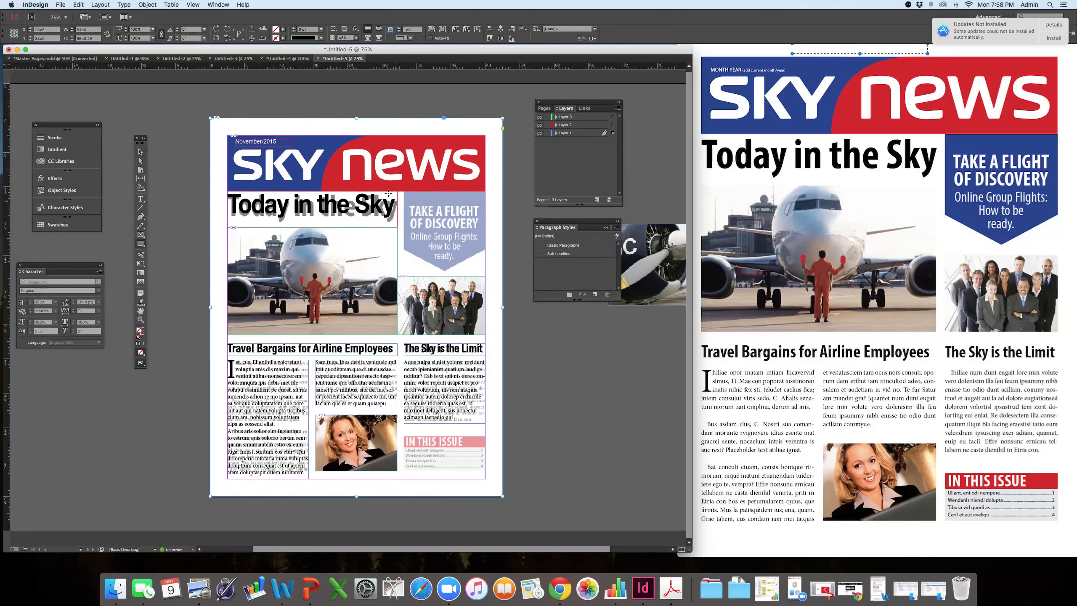
left_click_drag(419, 247, 487, 250)
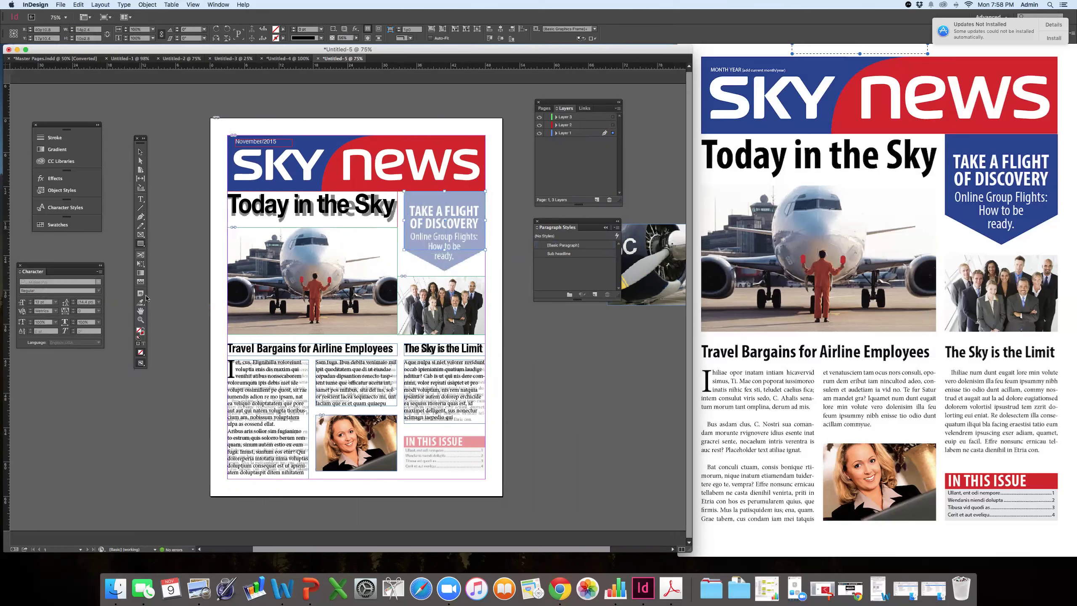
left_click(141, 306)
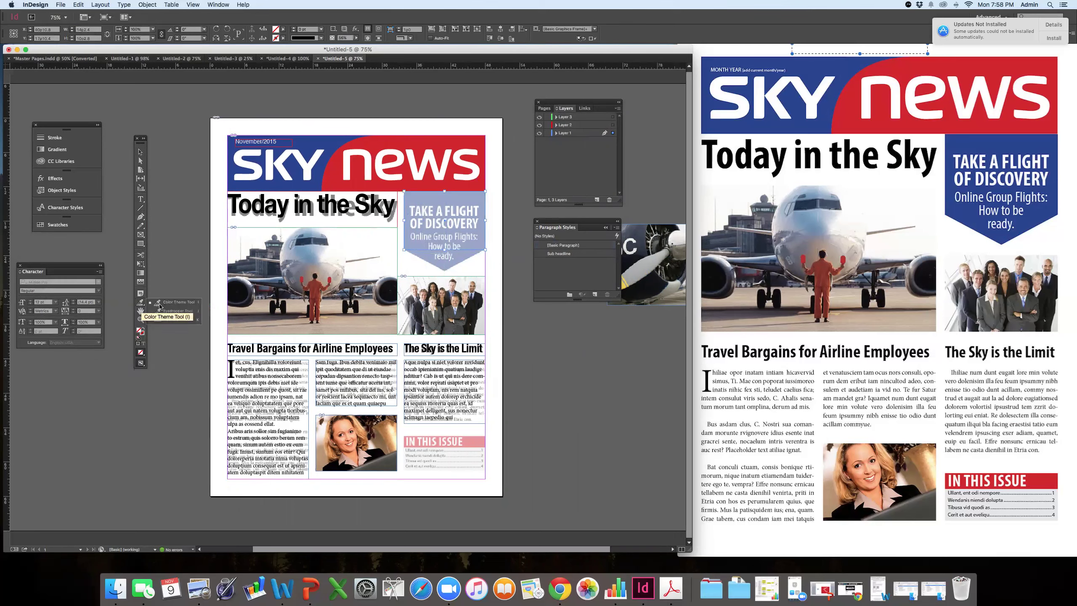
left_click(169, 312)
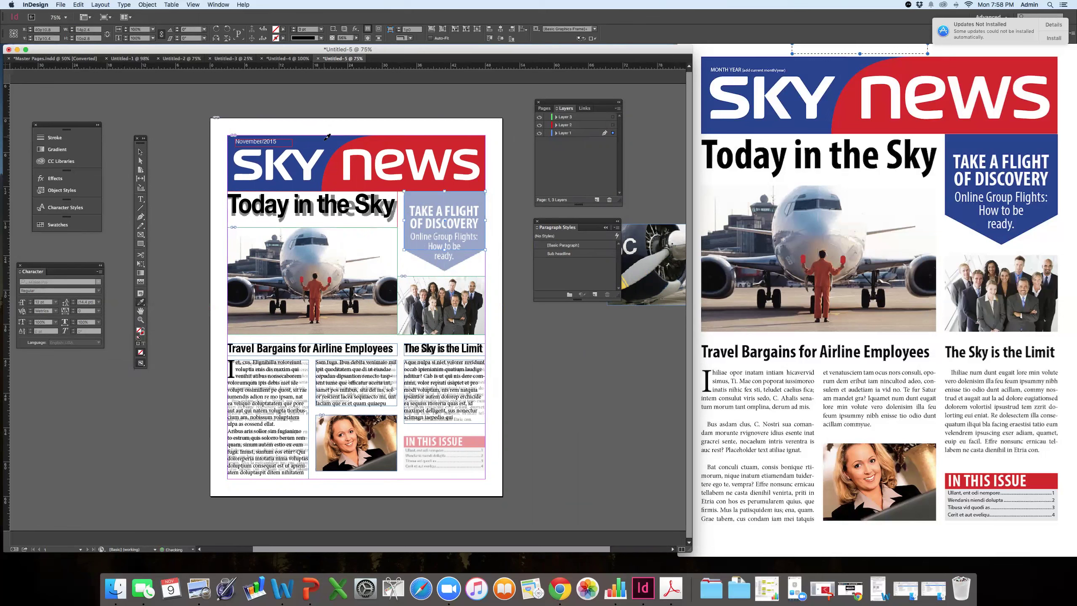
left_click(323, 135)
left_click(613, 326)
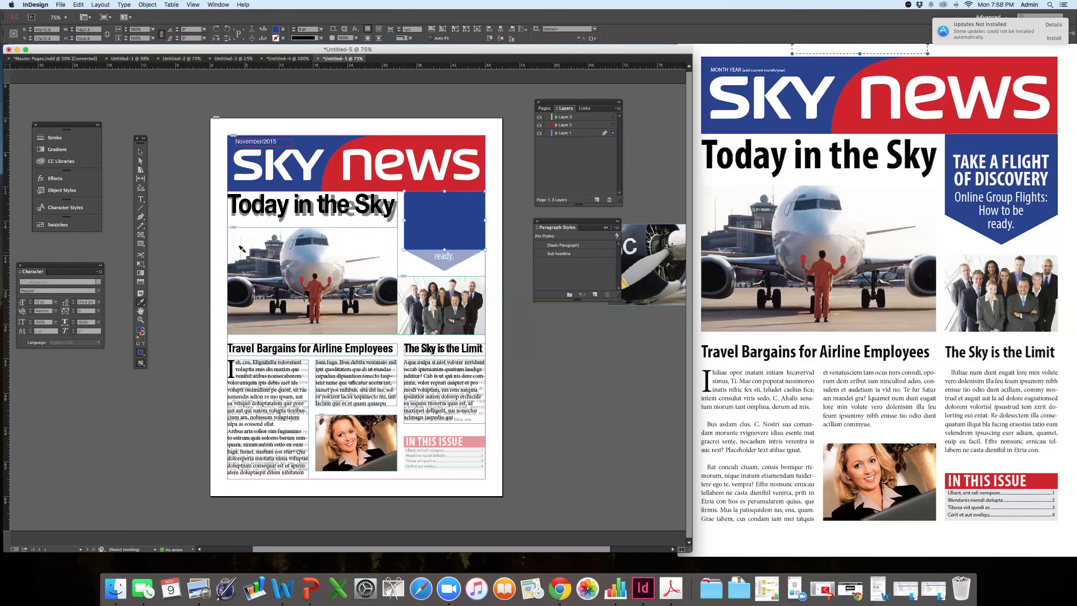
- Try a polygon with a 50% star inset beside the page's left edge, and undo it
left_click(141, 243)
left_click(142, 244)
left_click(179, 262)
left_click(199, 251)
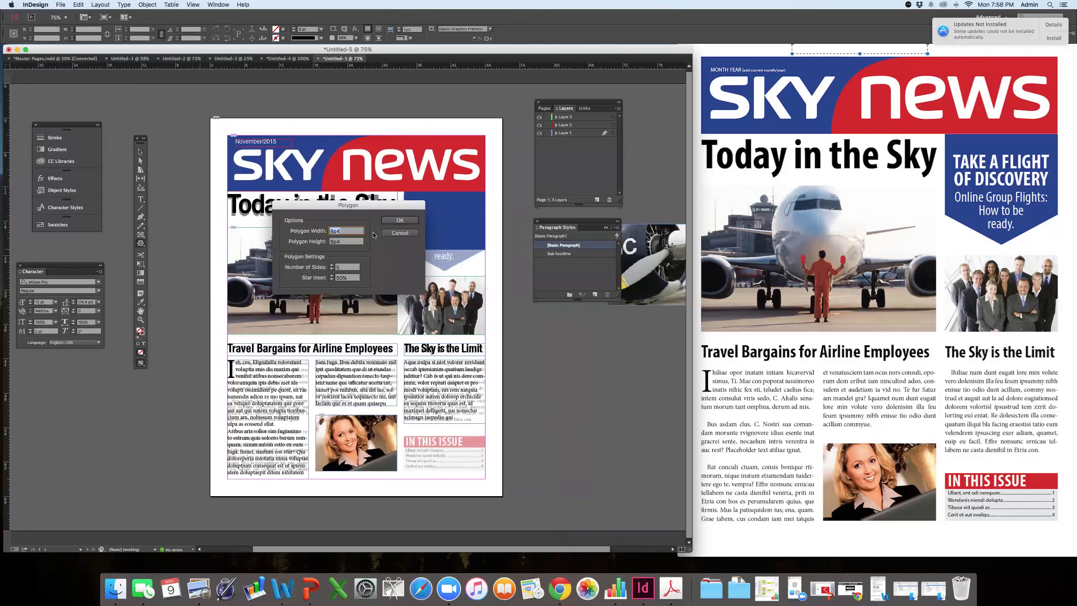
left_click(400, 220)
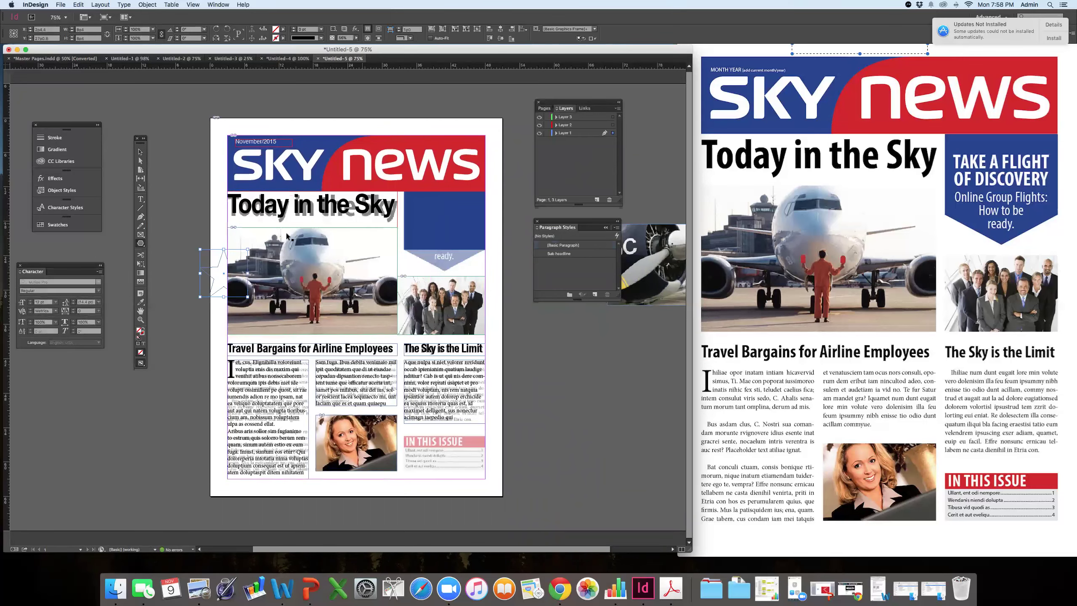
key("ctrl+z")
- Create a polygon with 3 sides and 0% star inset, and move it onto the pasteboard left of the page
left_click(220, 235)
left_click(347, 267)
type("3")
key("Tab")
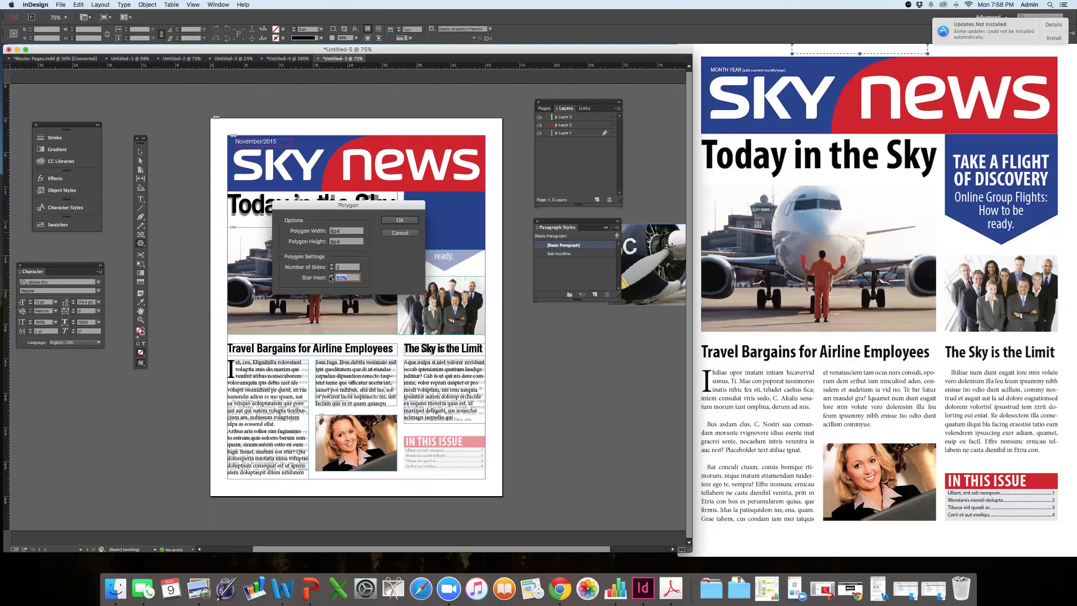
type("0")
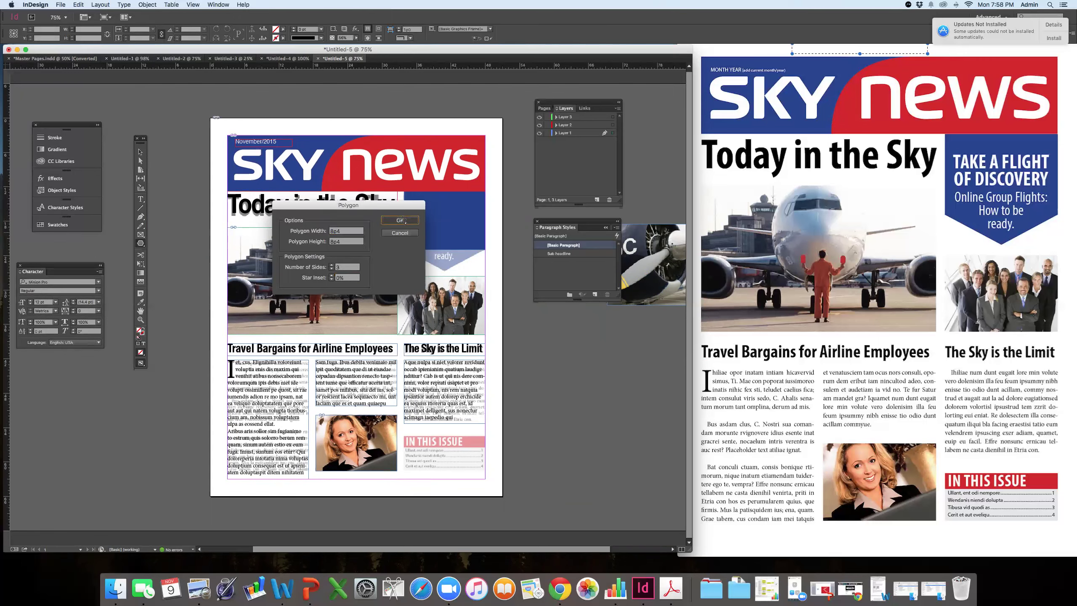
left_click(399, 220)
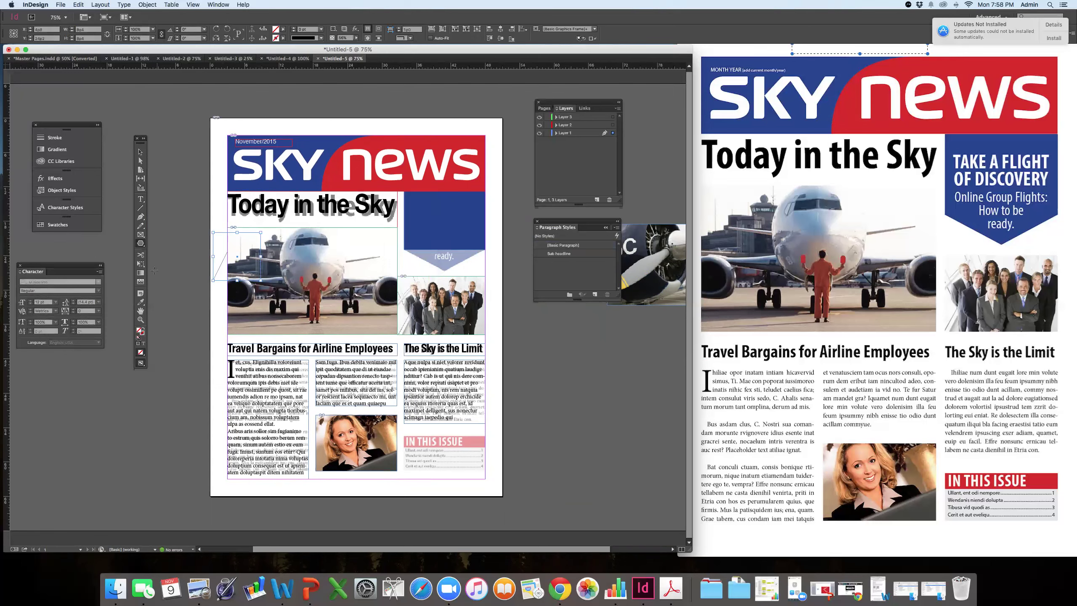
left_click(140, 152)
left_click_drag(209, 269, 155, 244)
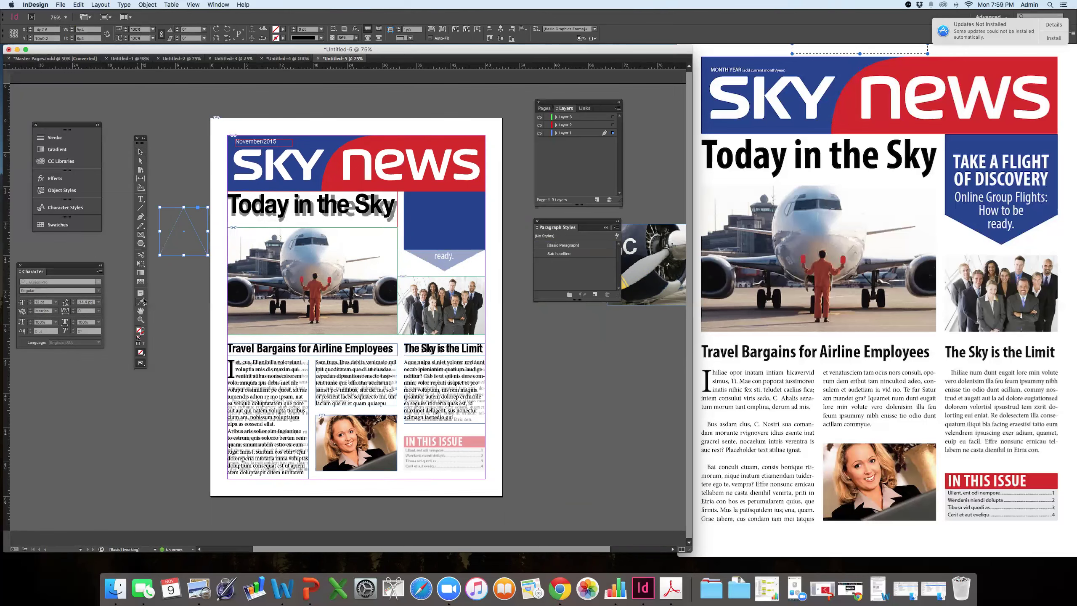
- Fill the triangle with the masthead blue using the Eyedropper, and flip and size it into the point beneath the badge rectangle
left_click(233, 175)
left_click(613, 326)
left_click_drag(191, 237, 512, 254)
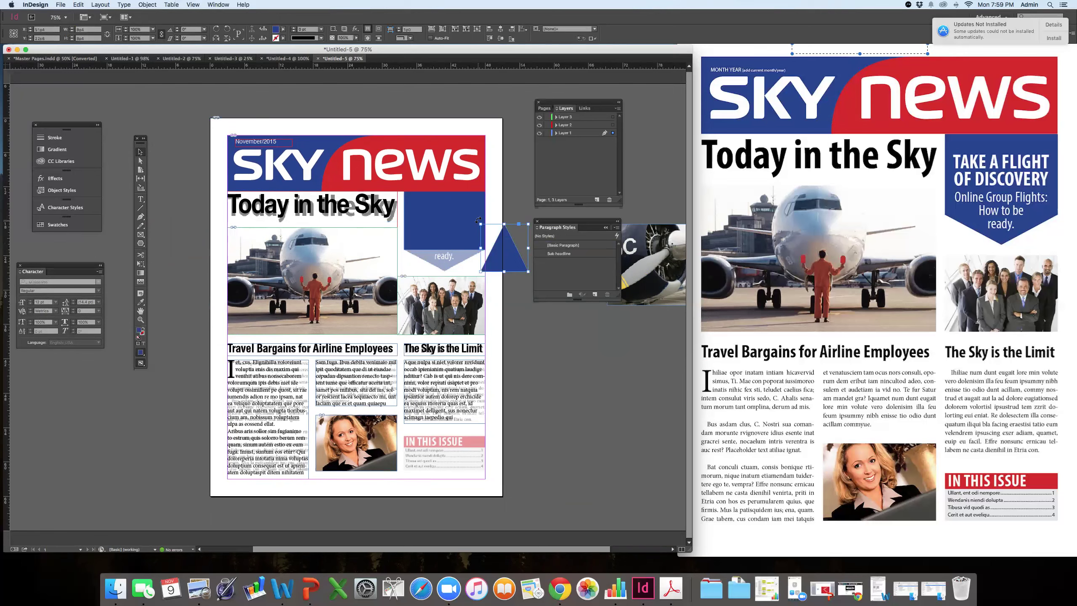
left_click_drag(478, 226, 444, 274)
left_click(498, 285)
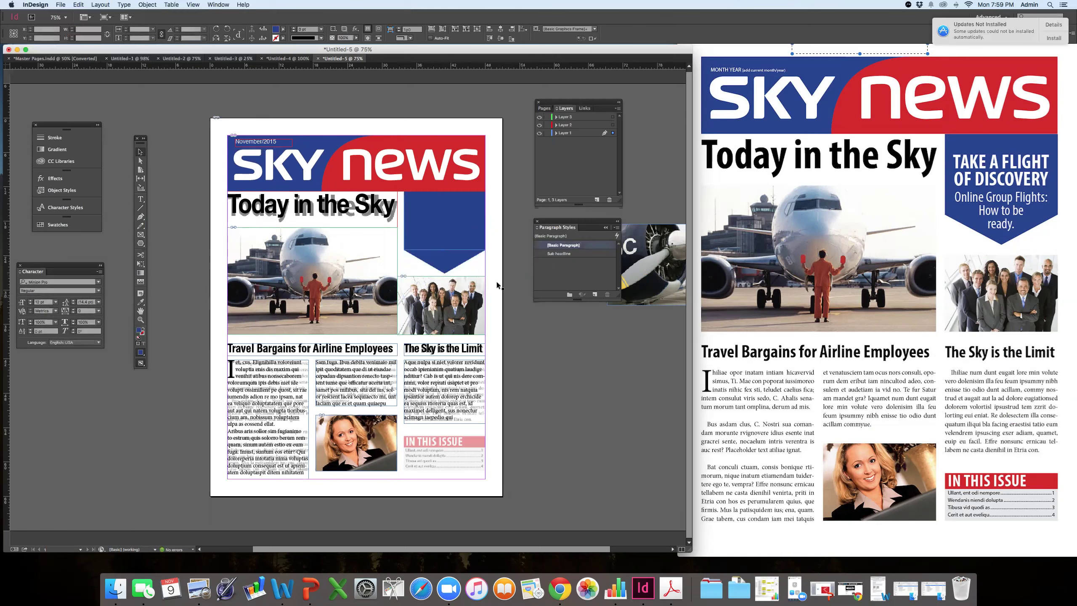
- Nudge the badge's lower triangle up slightly so it overlaps the blue rectangle above it, and deselect it
left_click(464, 265)
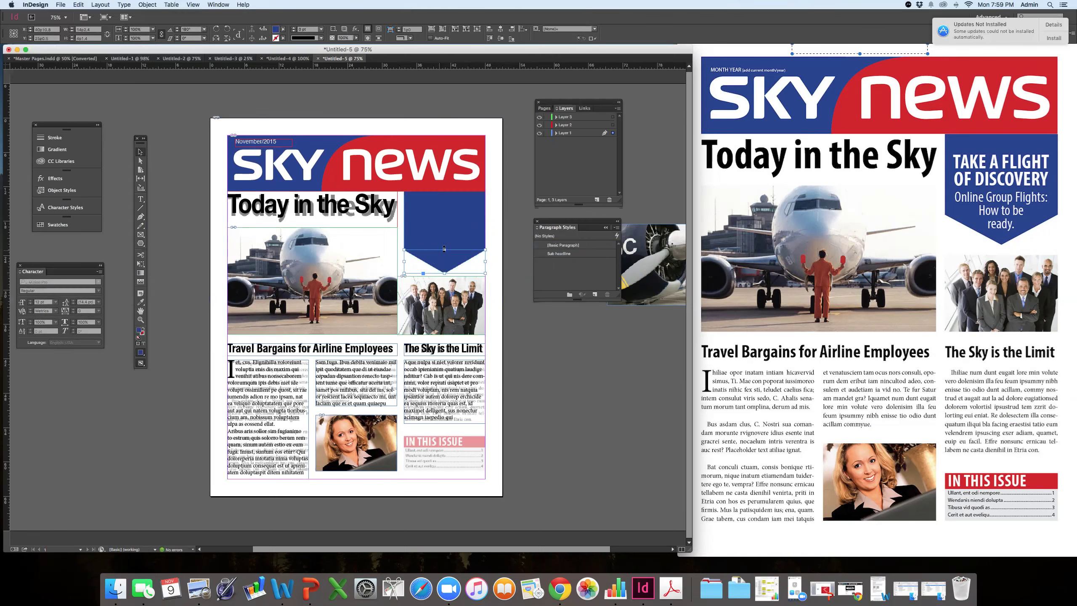
left_click(442, 254)
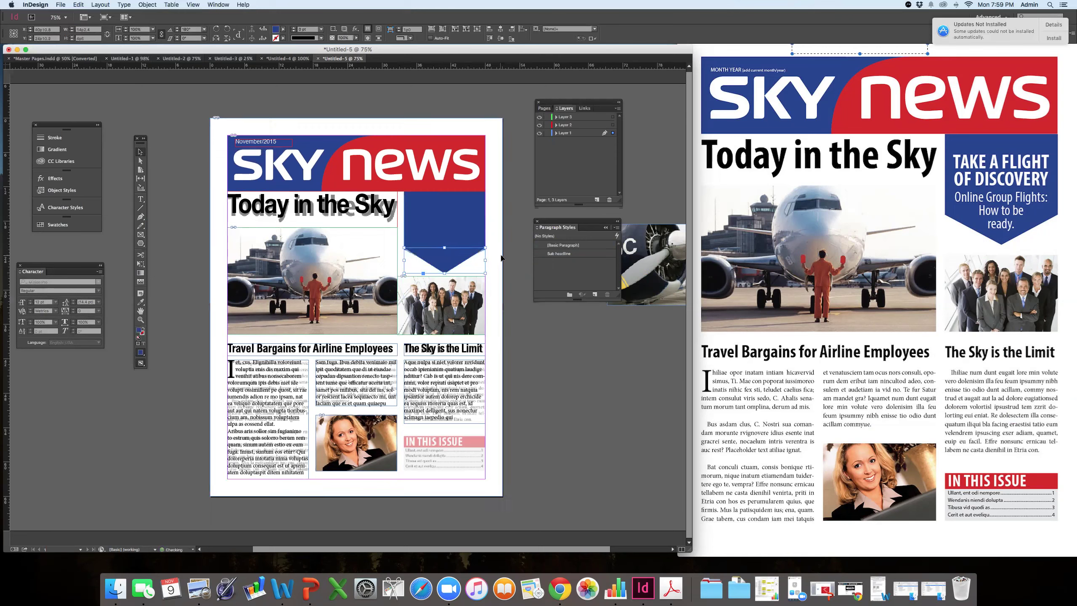
left_click(486, 262)
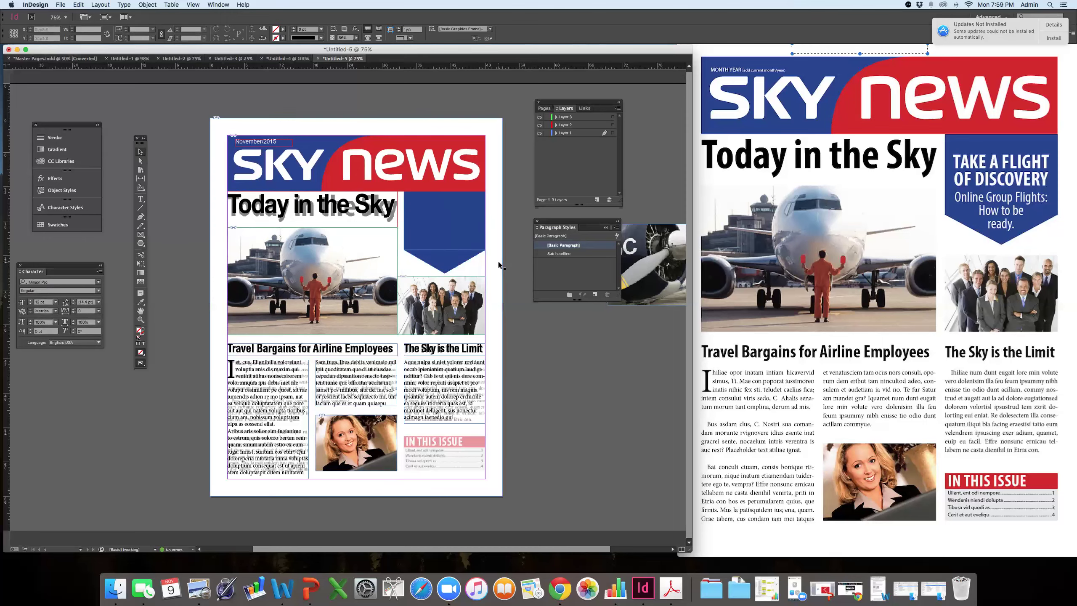
left_click(498, 265)
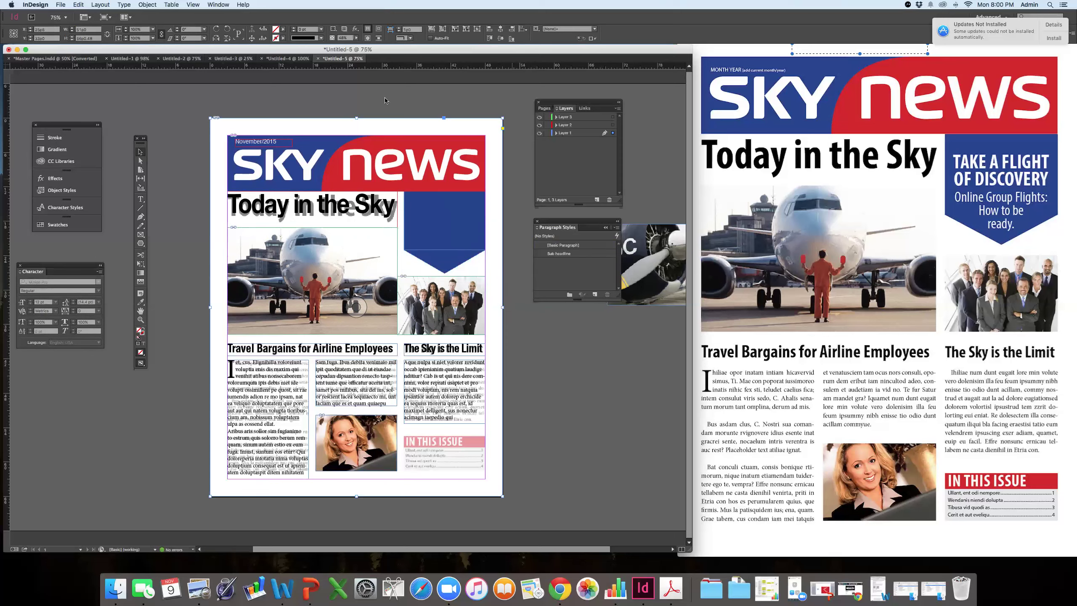
- Close the documents Untitled-1 through Untitled-5 without saving, leaving only Master Pages.indd open
left_click(262, 59)
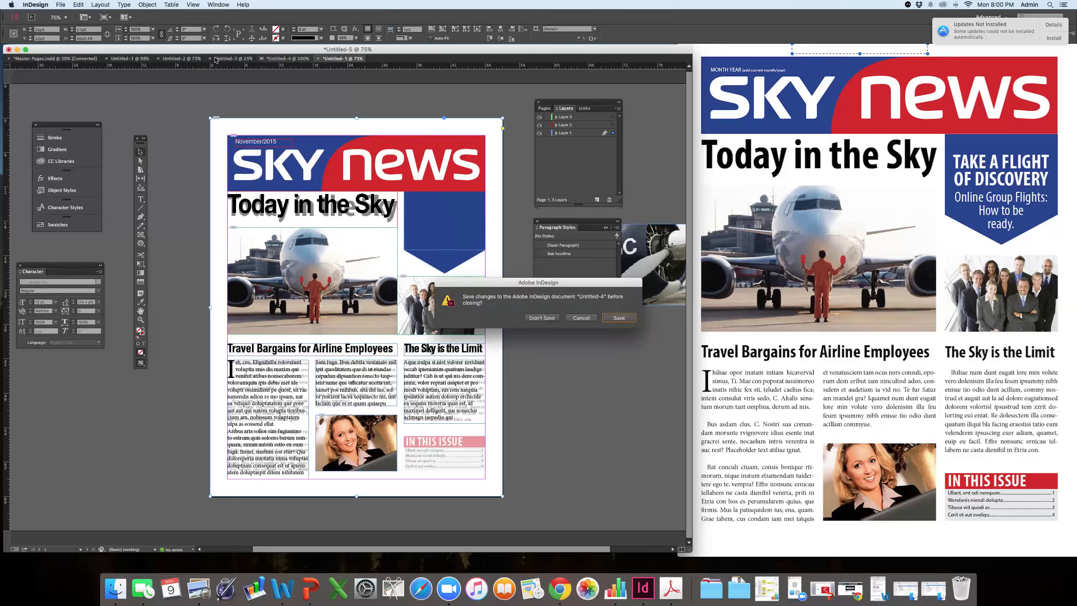
left_click(535, 318)
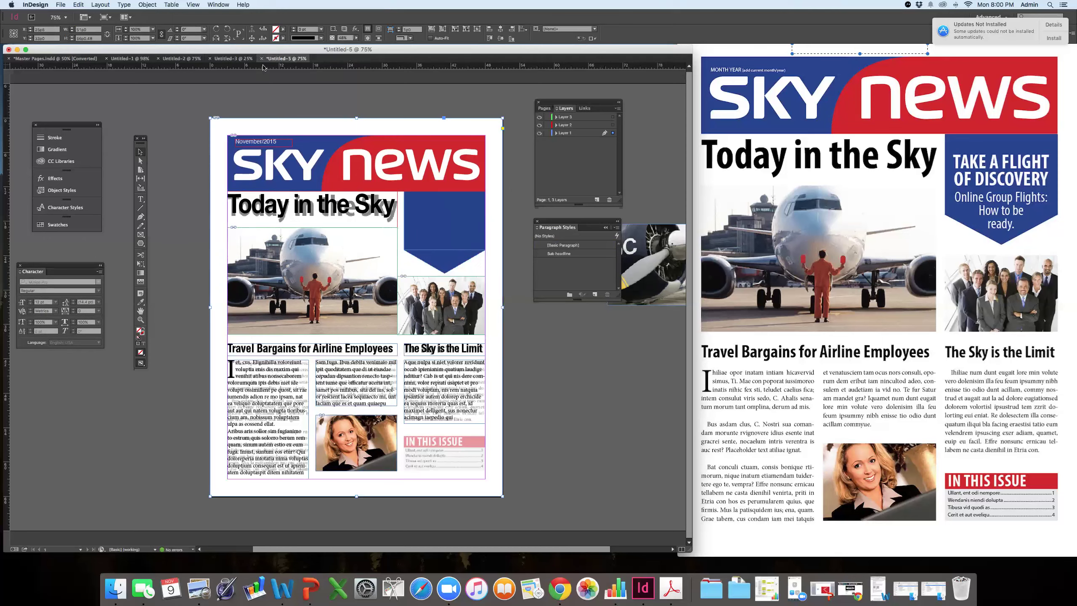
left_click(262, 59)
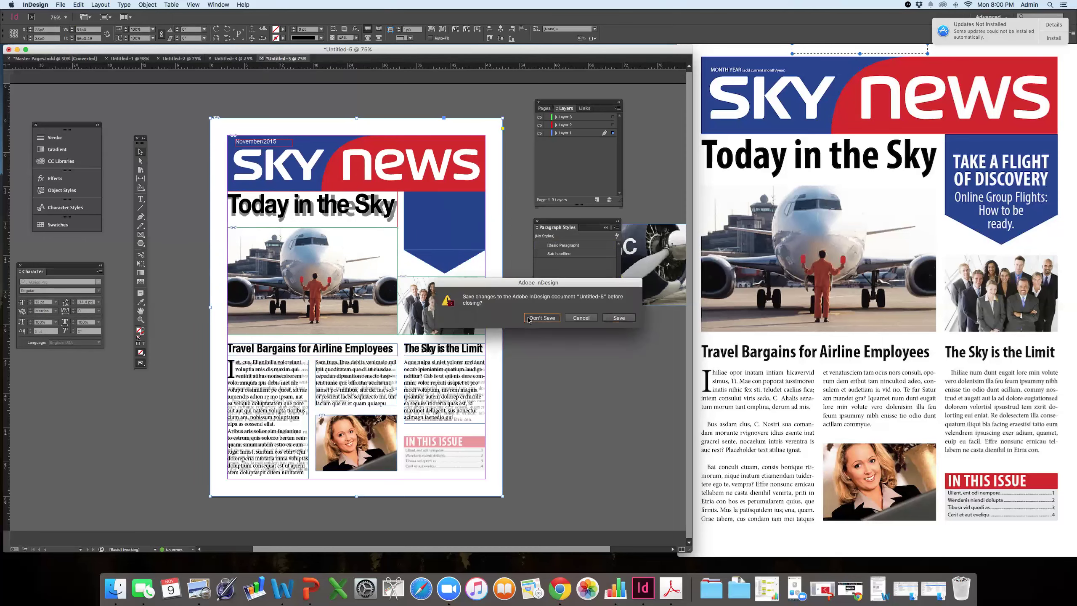
left_click(542, 317)
left_click(210, 58)
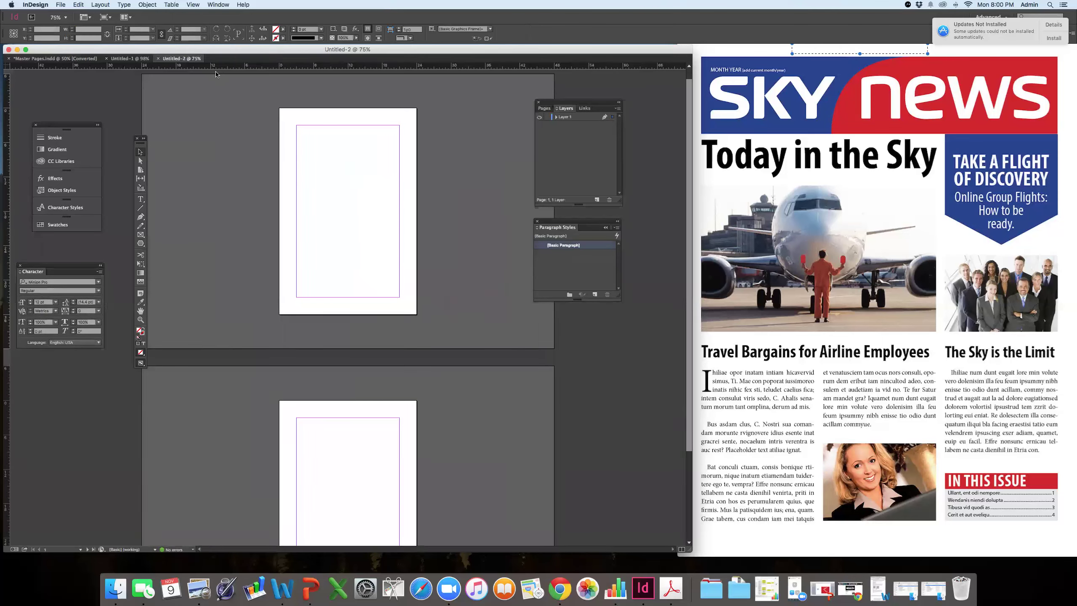
left_click(158, 59)
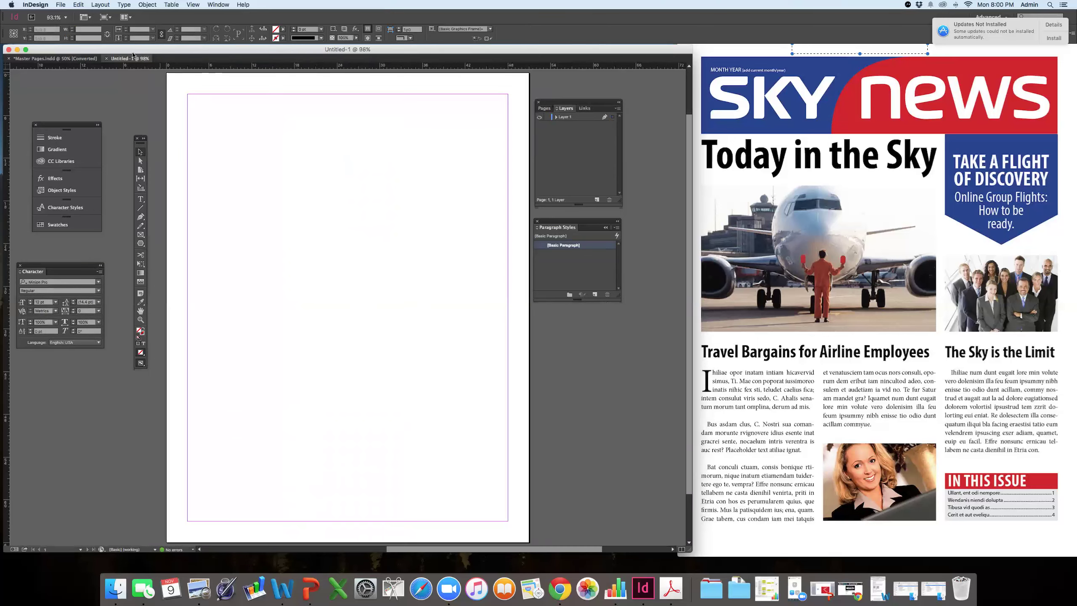
left_click(106, 59)
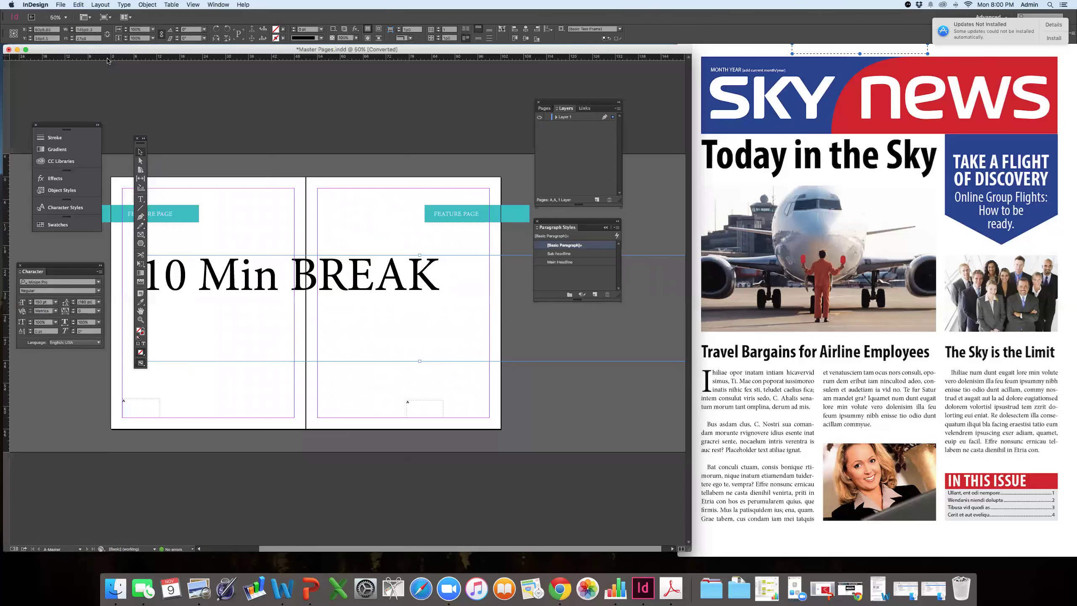
- Create a new print document with 4 facing pages, 4.75 in wide and 4.75 in high
scroll(244, 81, "left", 3)
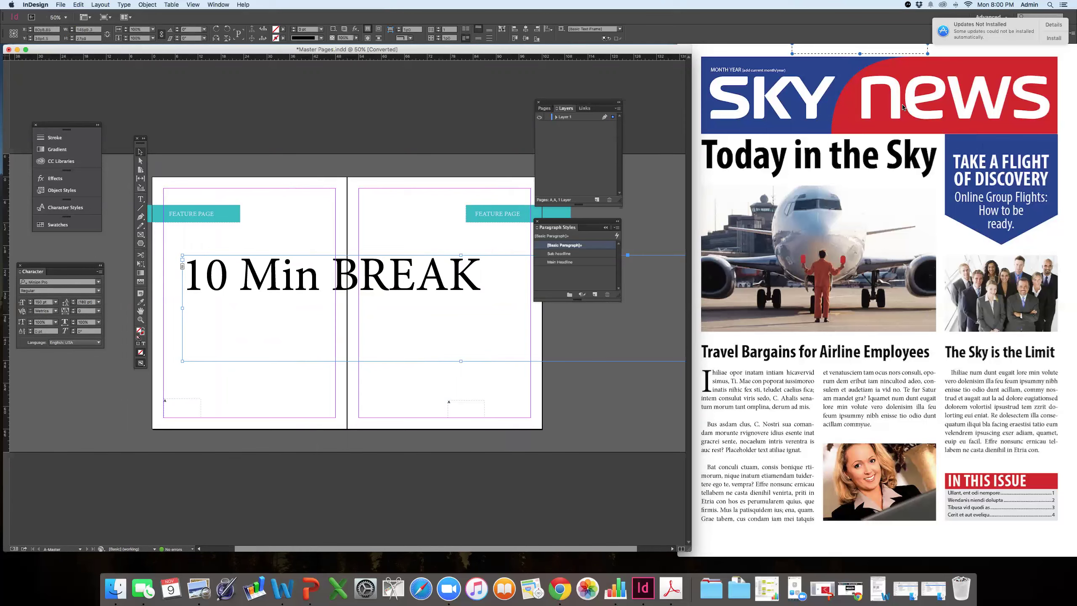
left_click(255, 110)
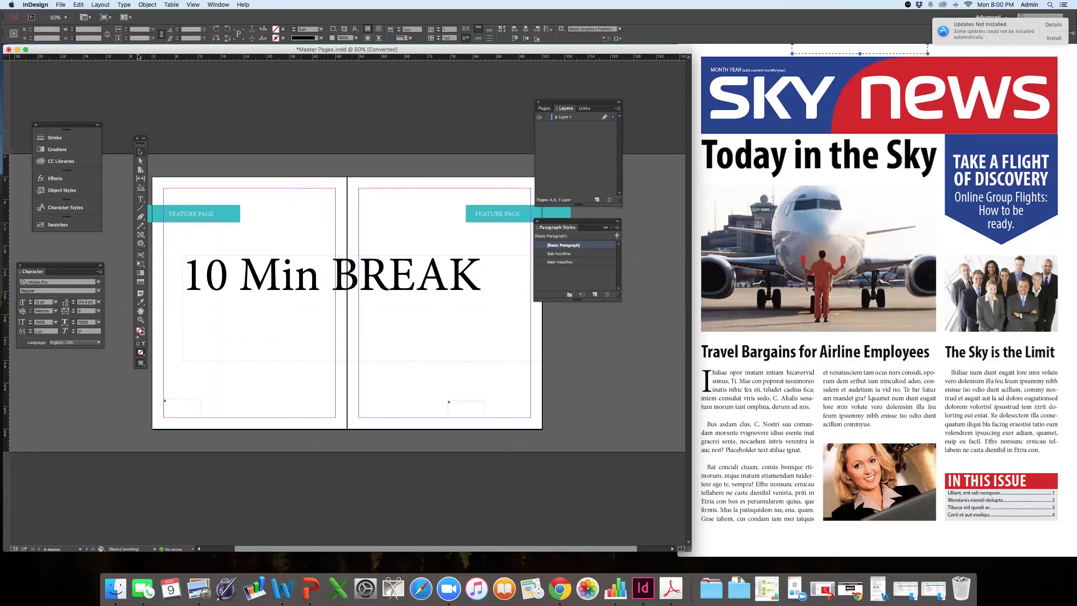
left_click(60, 5)
mouse_move(67, 14)
left_click(187, 19)
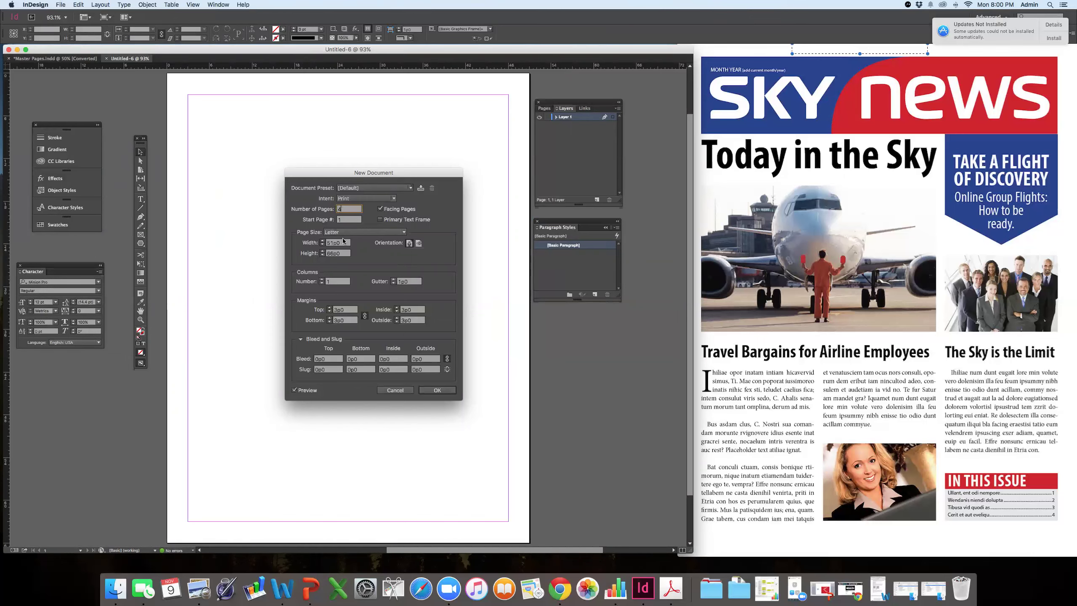
double_click(342, 245)
type("4.75in")
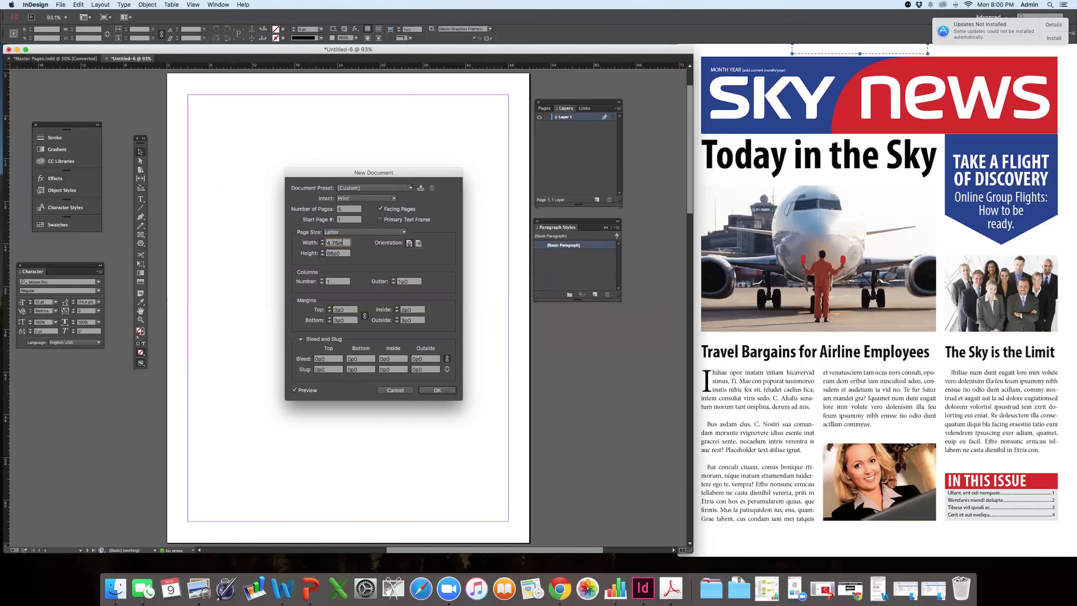
key("Tab")
type("4")
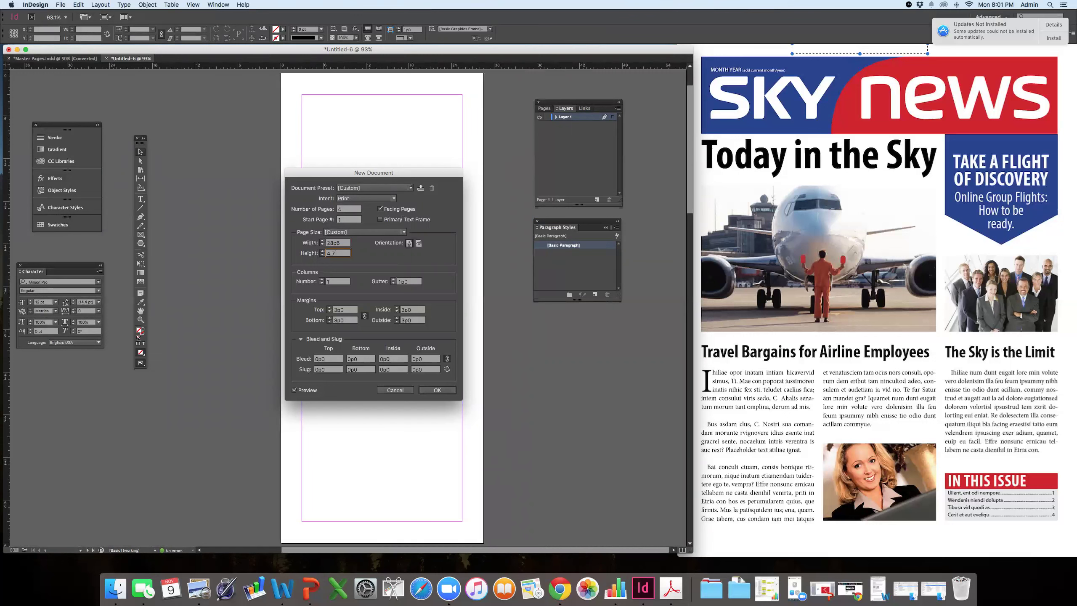
left_click(336, 267)
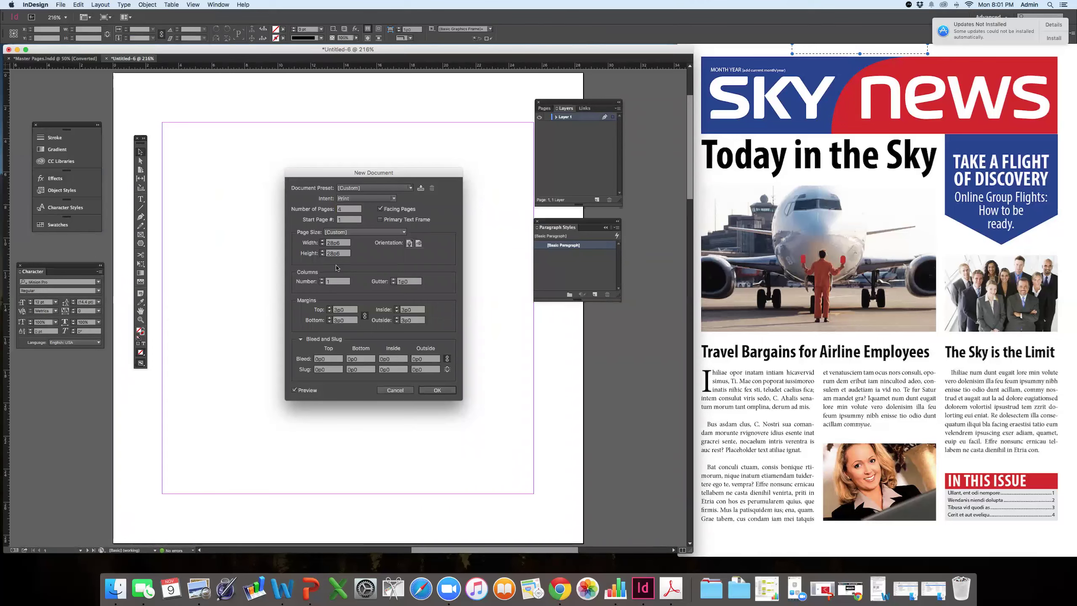
left_click(441, 390)
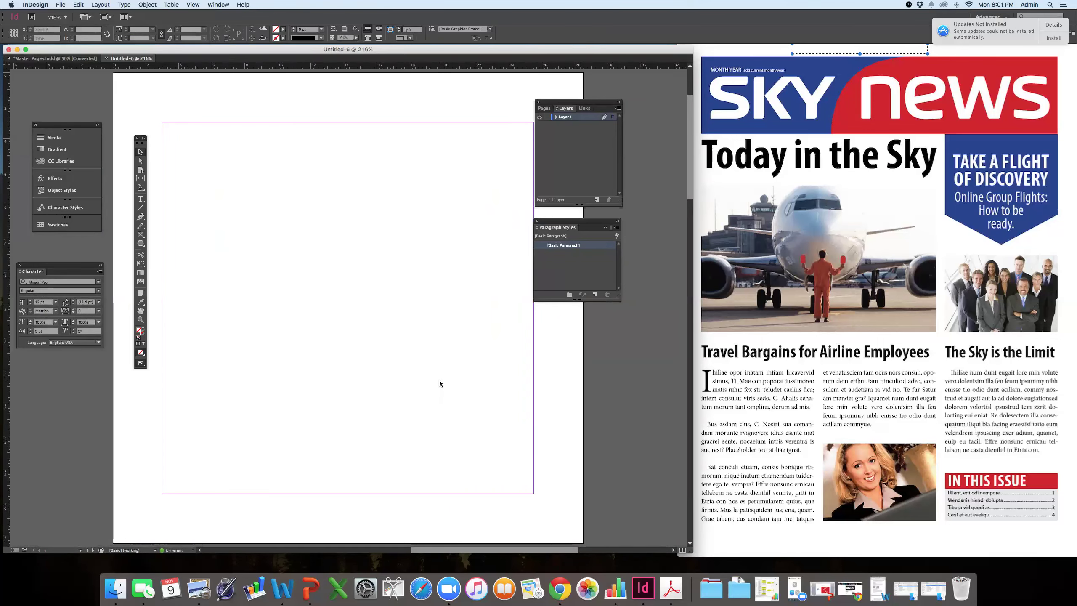
- Insert one new page after page 1 of the new square document
key("super+minus")
key("super+minus")
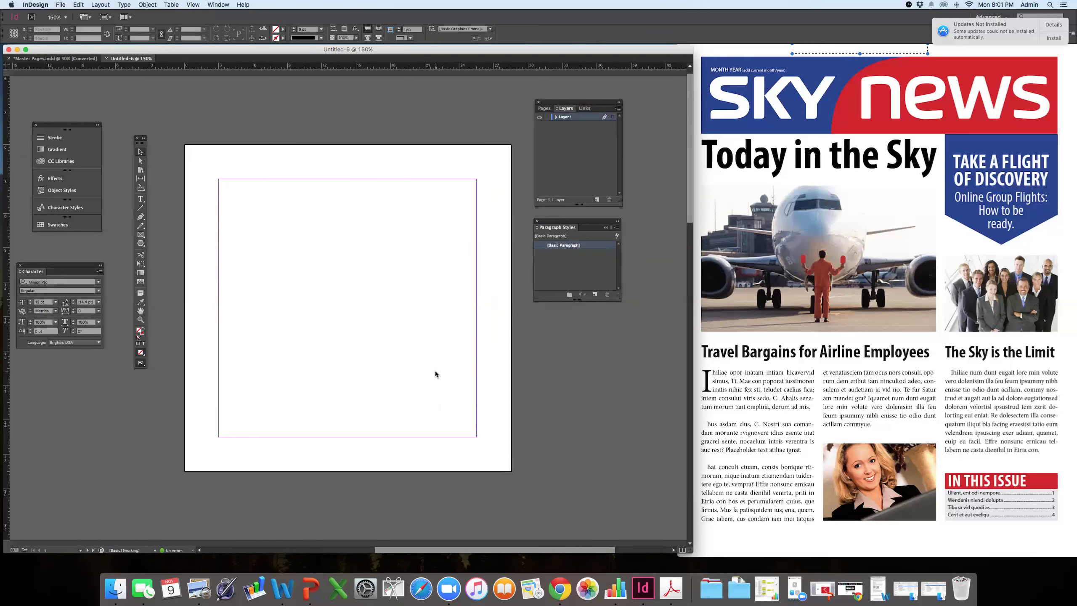
scroll(419, 365, "right", 1)
scroll(418, 366, "right", 1)
scroll(353, 348, "down", 10)
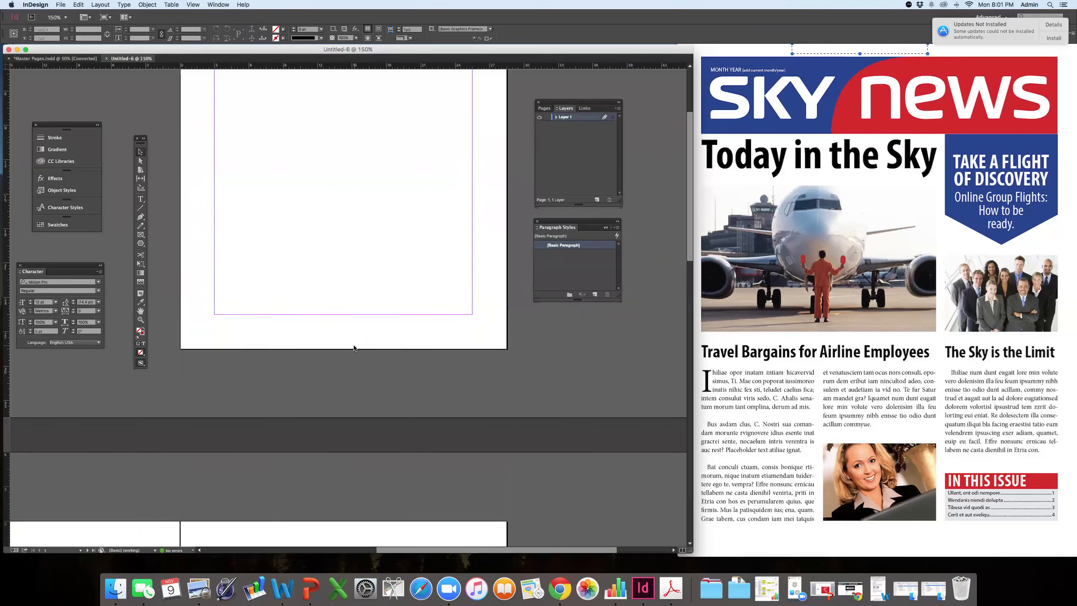
scroll(353, 348, "up", 10)
left_click(544, 108)
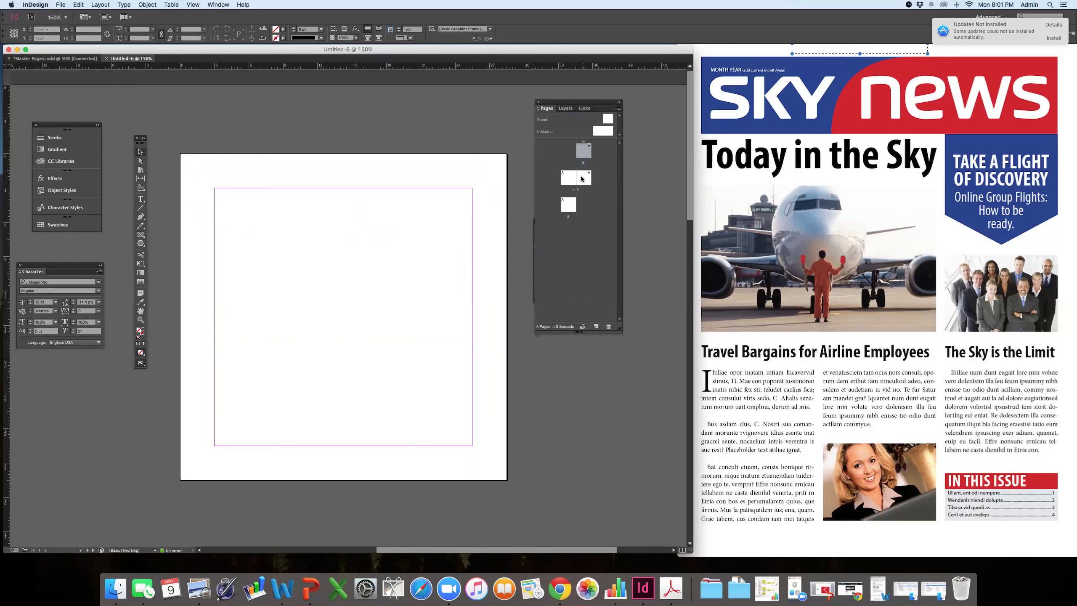
left_click_drag(581, 151, 584, 153)
left_click(586, 153)
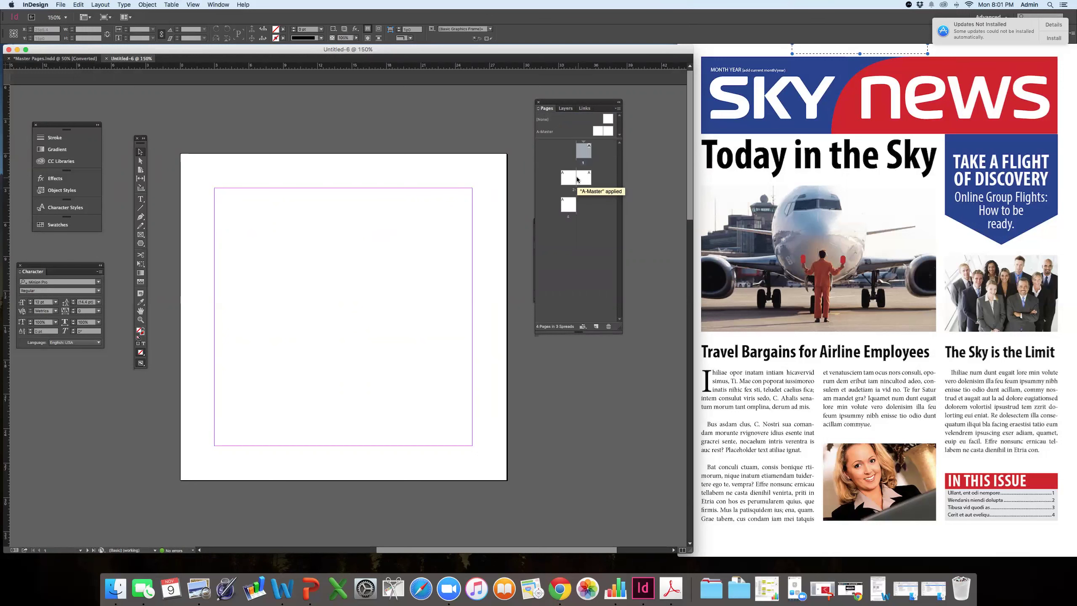
left_click(596, 326)
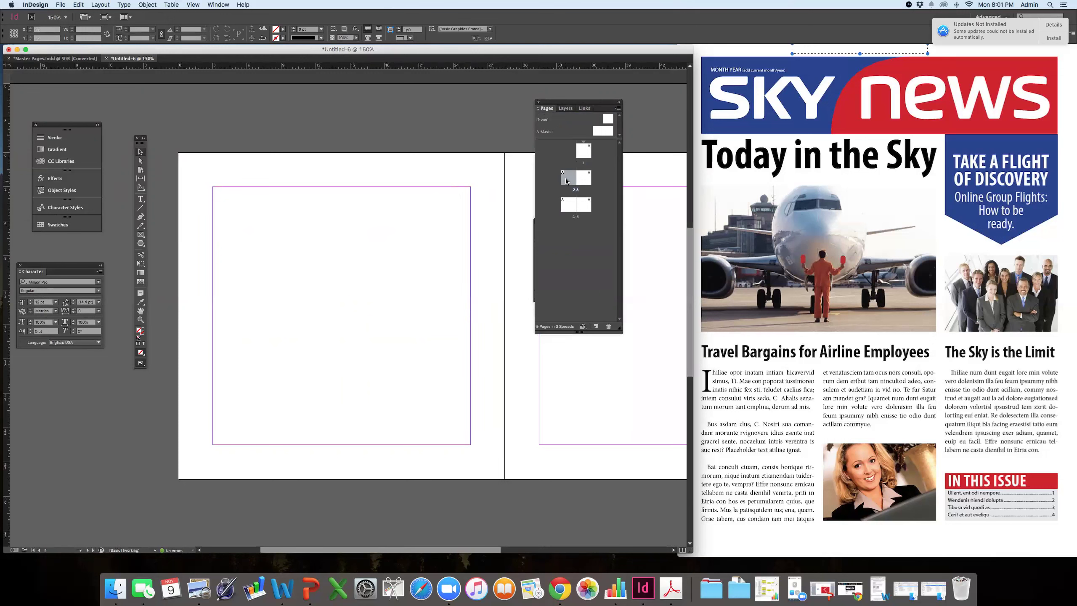
left_click(586, 208)
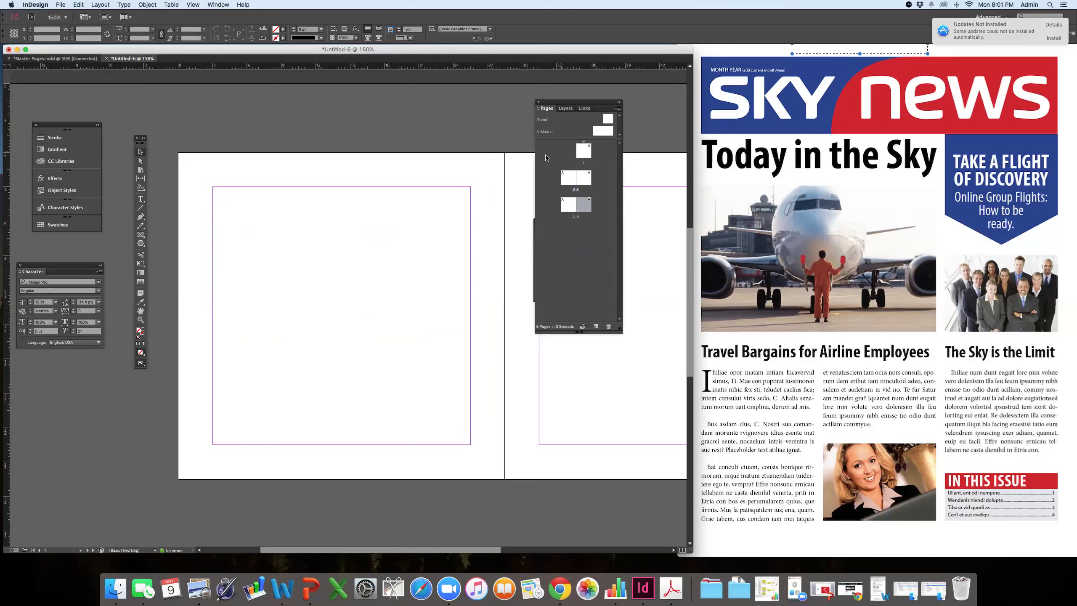
left_click(569, 180)
left_click(584, 205)
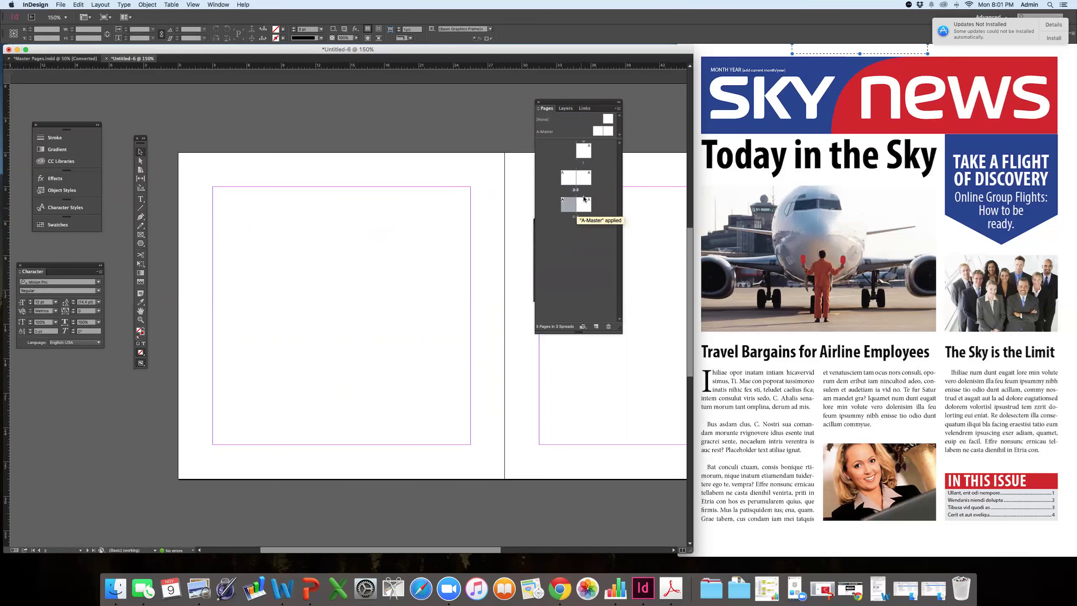
left_click(587, 151)
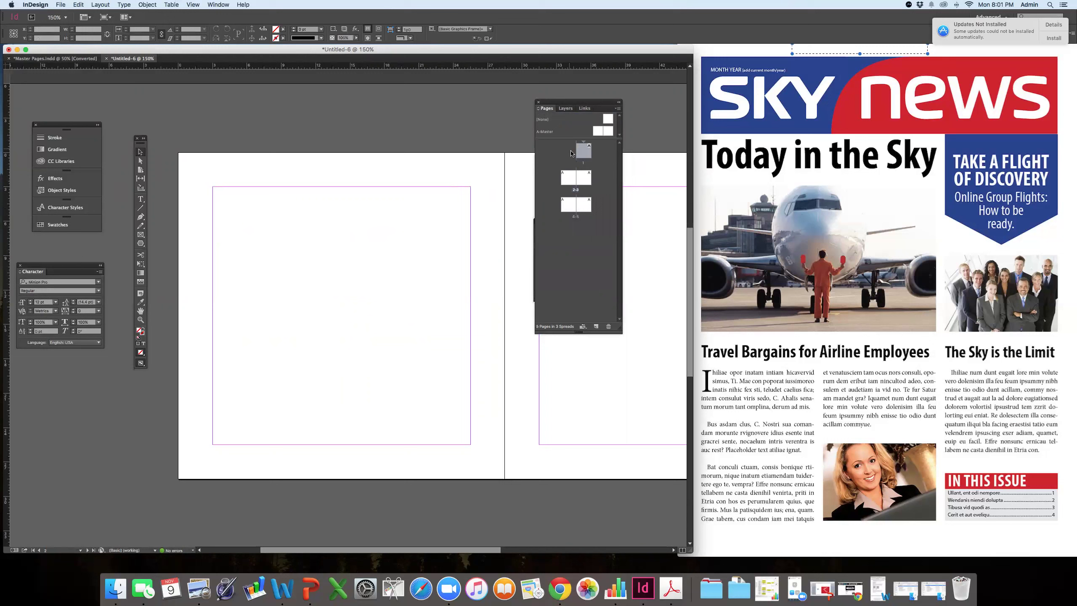
left_click(568, 179)
- Widen the document window, move the Pages panel clear of the pages 2–3 spread, and close the Paragraph Styles panel
key("super+minus")
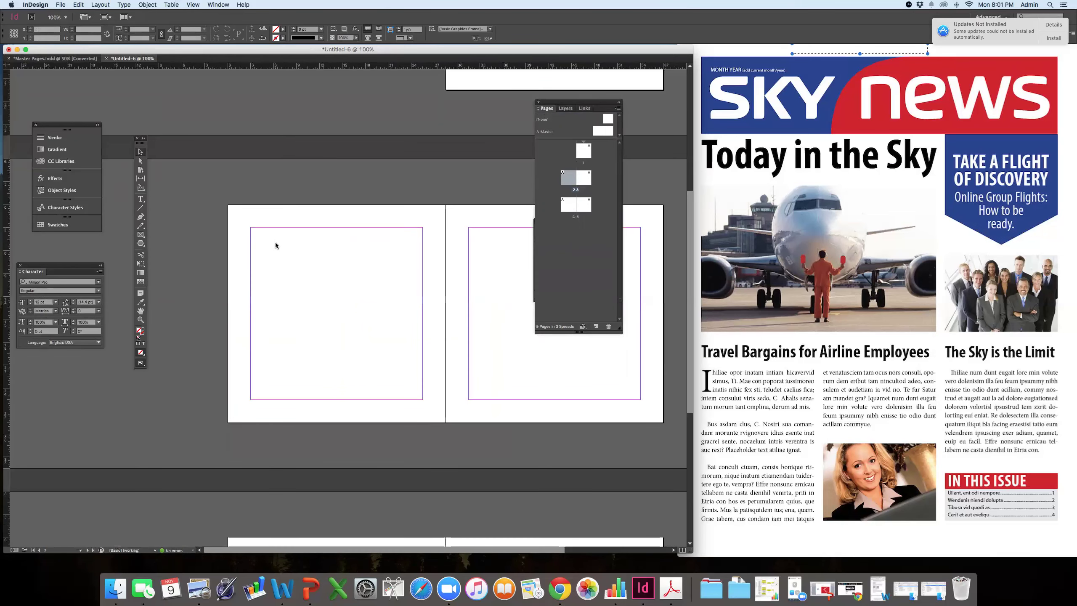
scroll(664, 91, "right", 2)
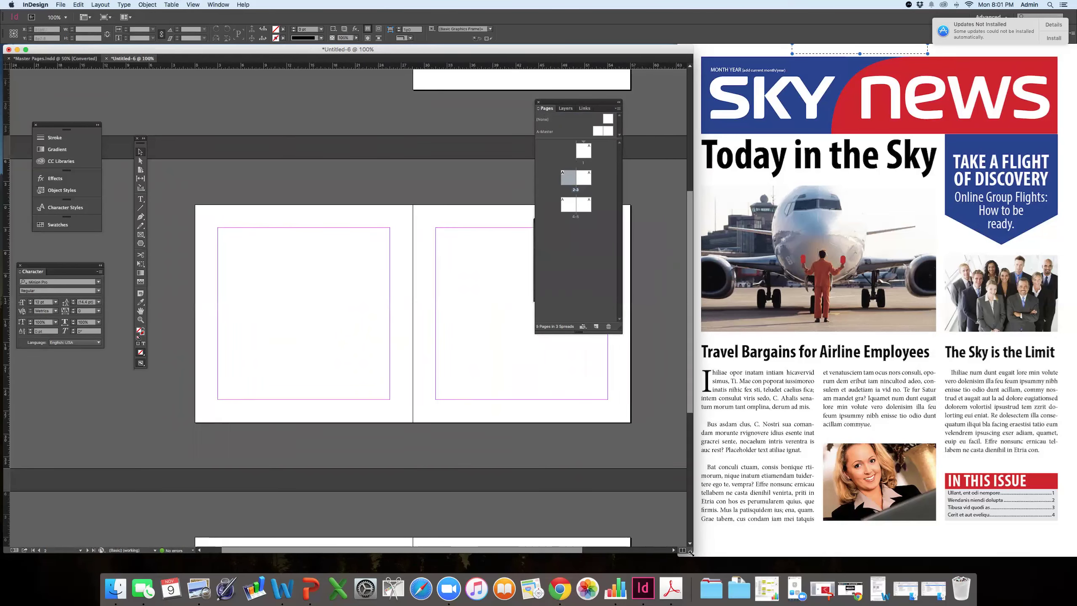
left_click_drag(694, 331, 808, 331)
left_click_drag(546, 102, 643, 186)
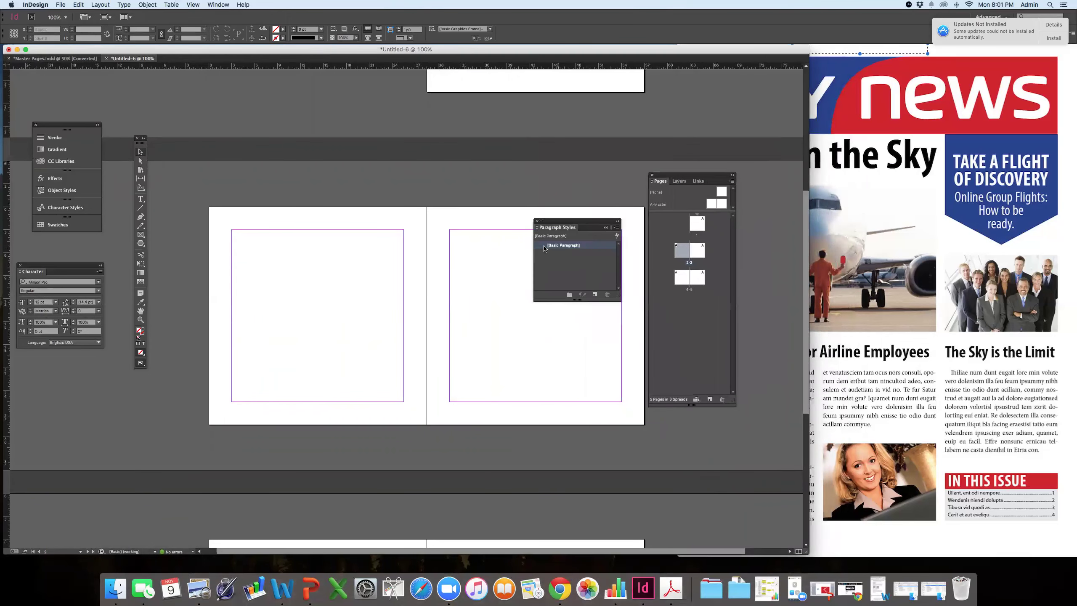
left_click(537, 220)
- Minimize the newspaper example image and open country_greatsCD.pdf from the country_greats folder
left_click(887, 456)
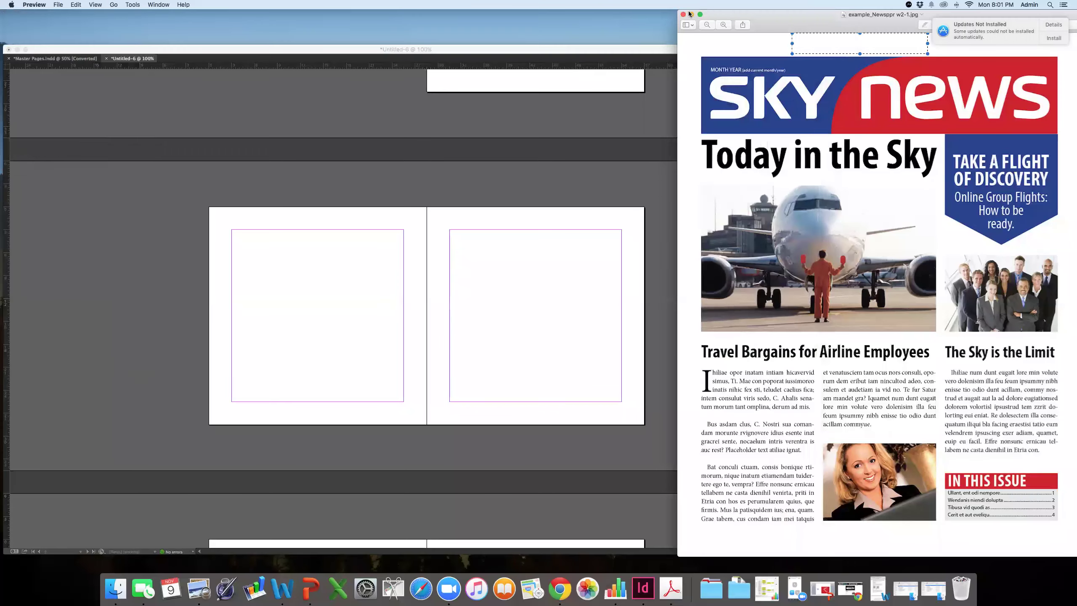
left_click(692, 14)
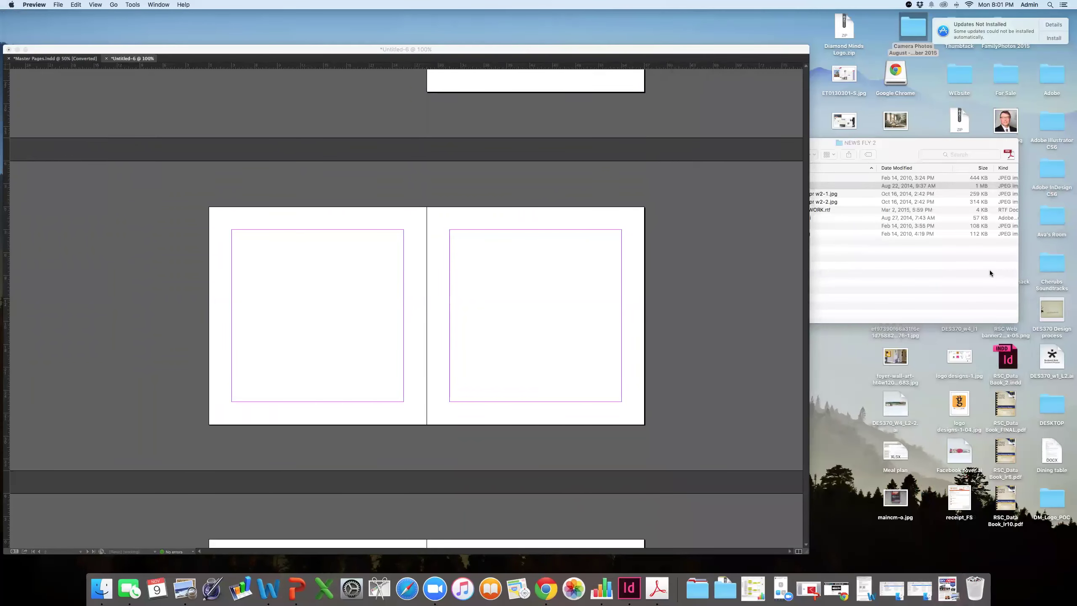
left_click(991, 273)
left_click(890, 588)
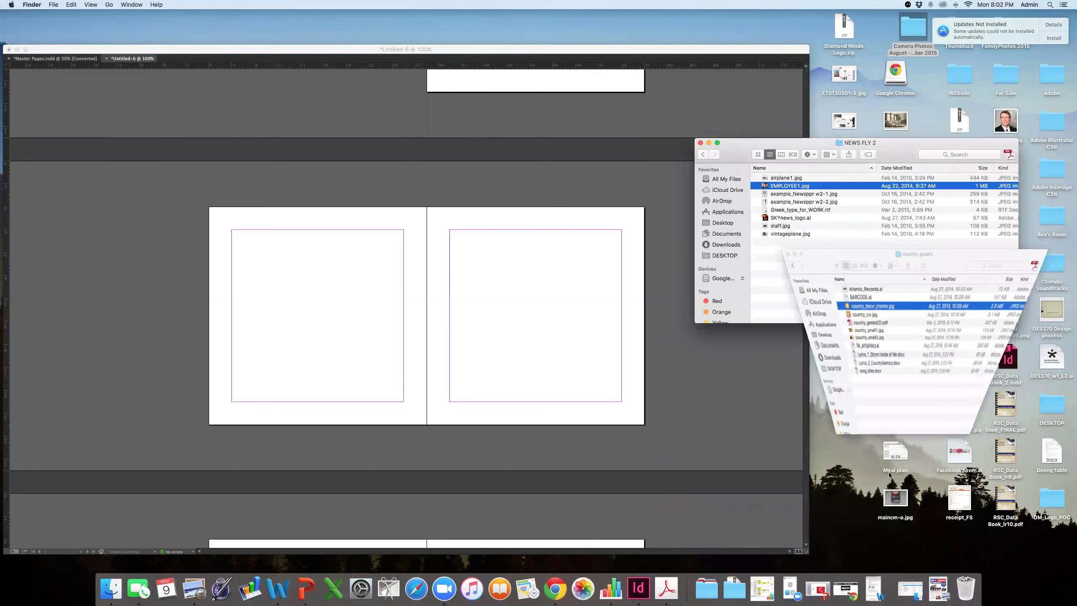
left_click_drag(1002, 106, 1041, 266)
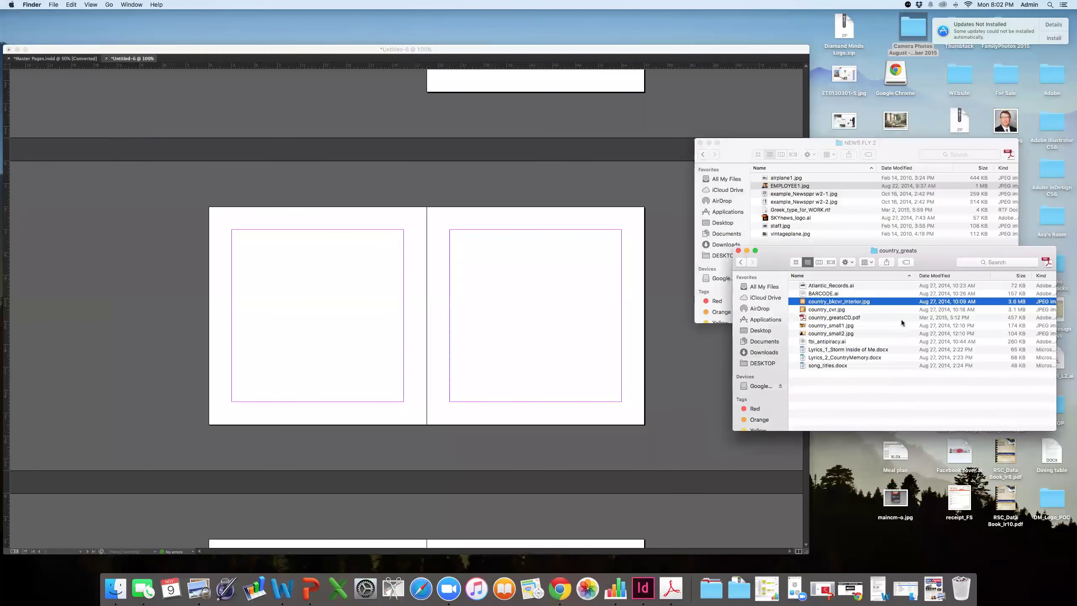
left_click(842, 318)
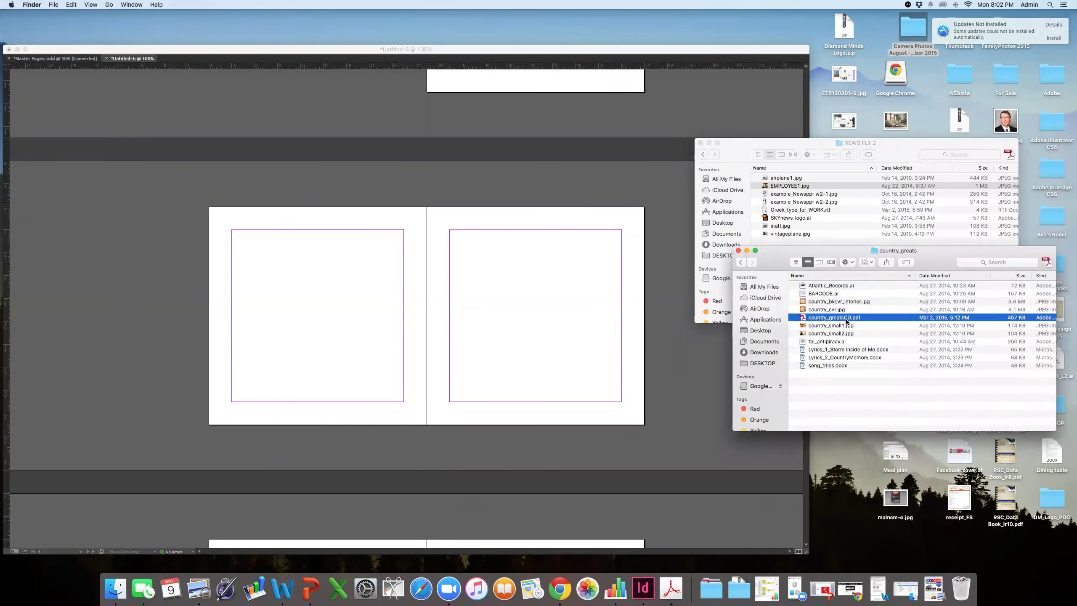
double_click(845, 318)
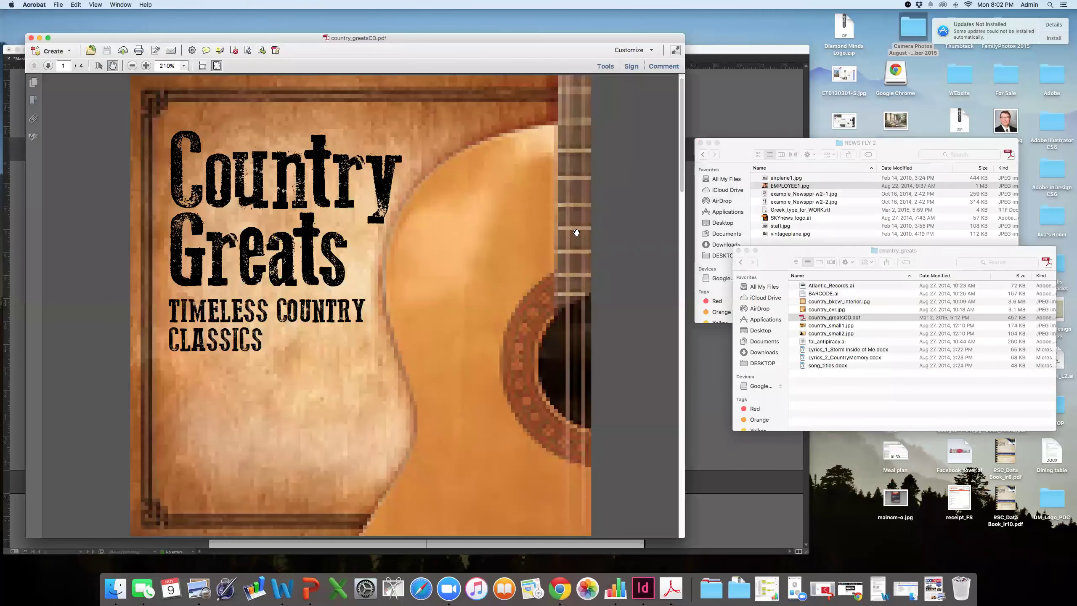
- Reposition the country_greatsCD.pdf window and set its zoom to 100%
left_click_drag(432, 39, 536, 15)
left_click(286, 44)
left_click(316, 85)
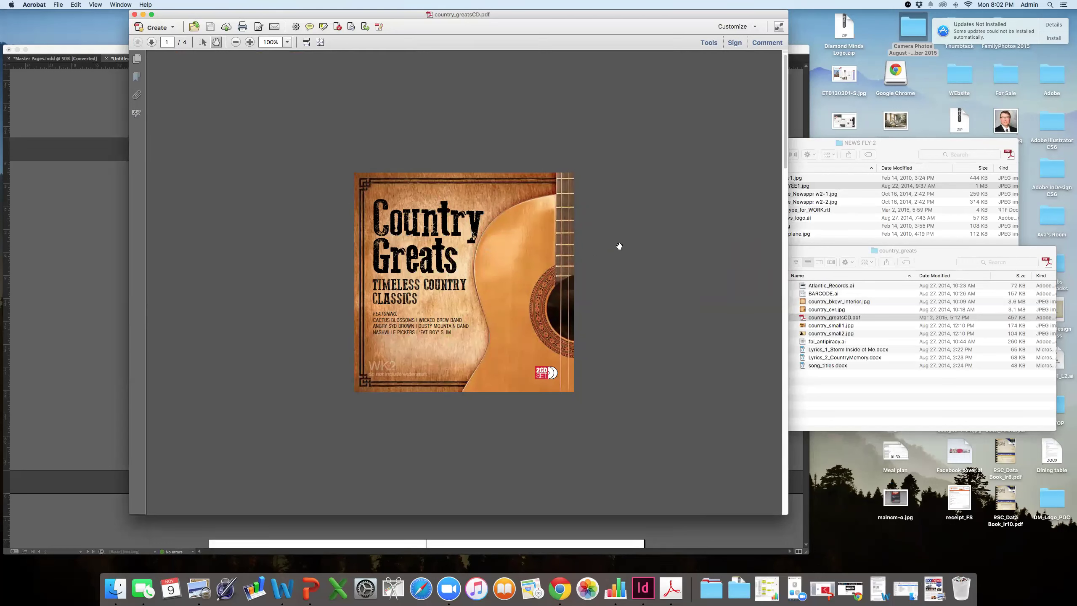
- Page through all four pages of country_greatsCD.pdf to examine the cover, lyrics and song list layouts, ending on page 1
scroll(254, 130, "down", 6)
scroll(265, 132, "up", 6)
scroll(205, 72, "down", 1)
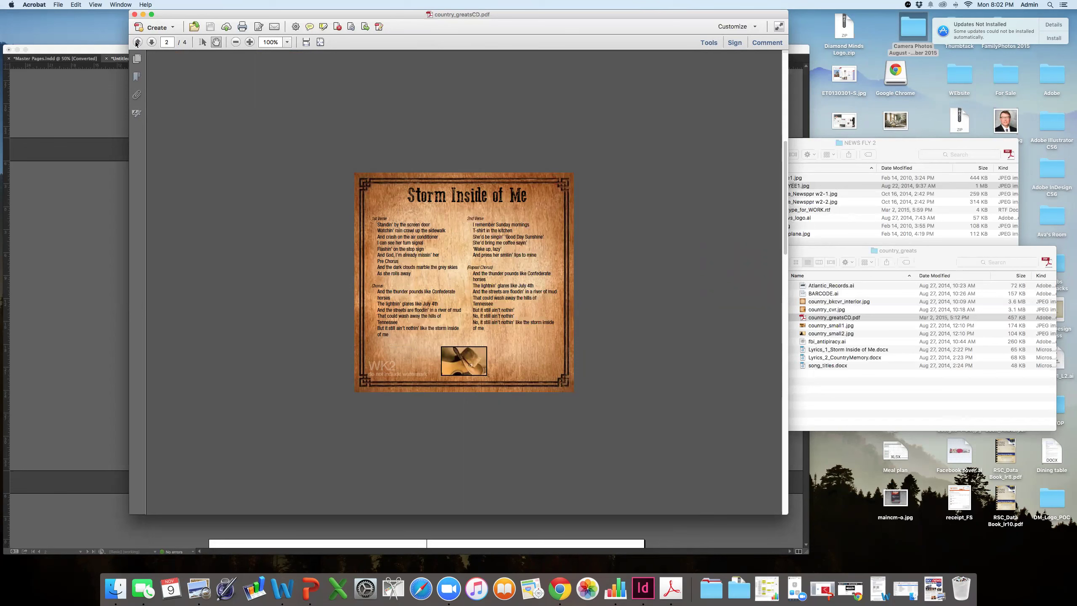
left_click(151, 43)
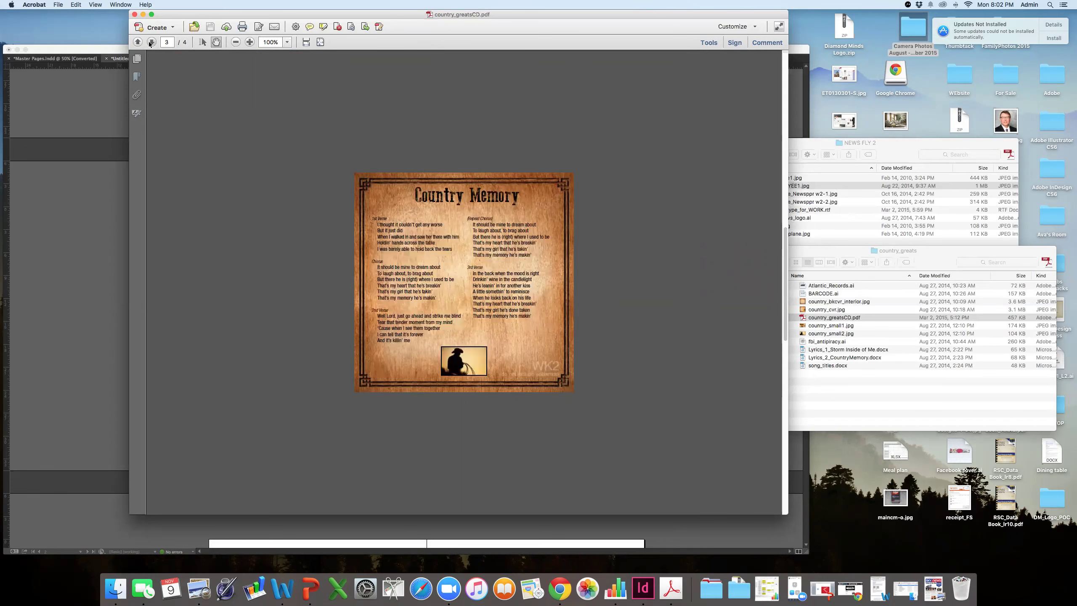
left_click(151, 42)
left_click(137, 42)
left_click(152, 42)
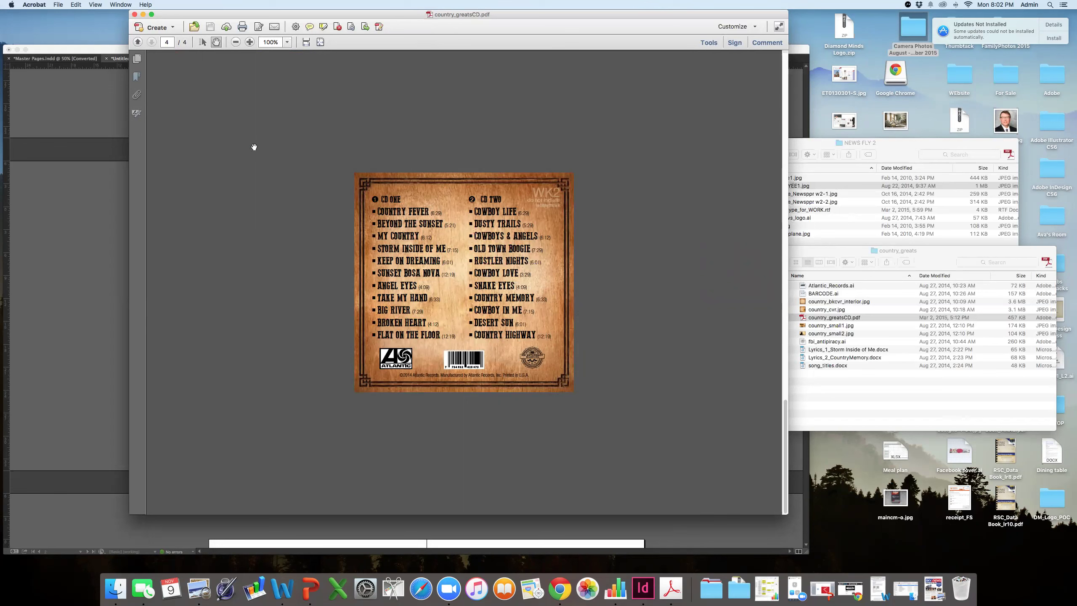
left_click(138, 42)
left_click(138, 42)
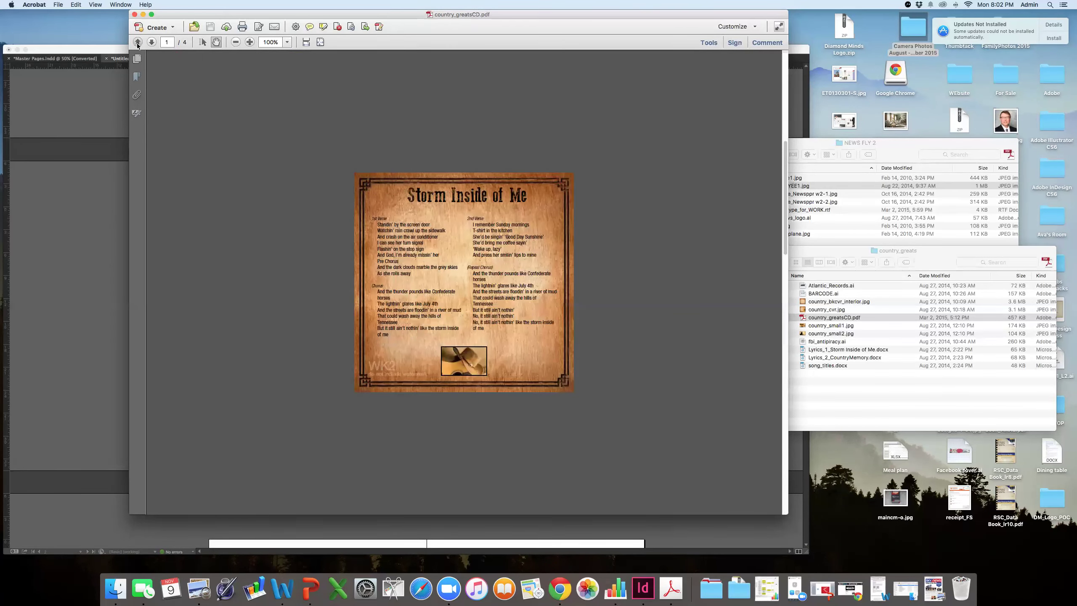
left_click(138, 42)
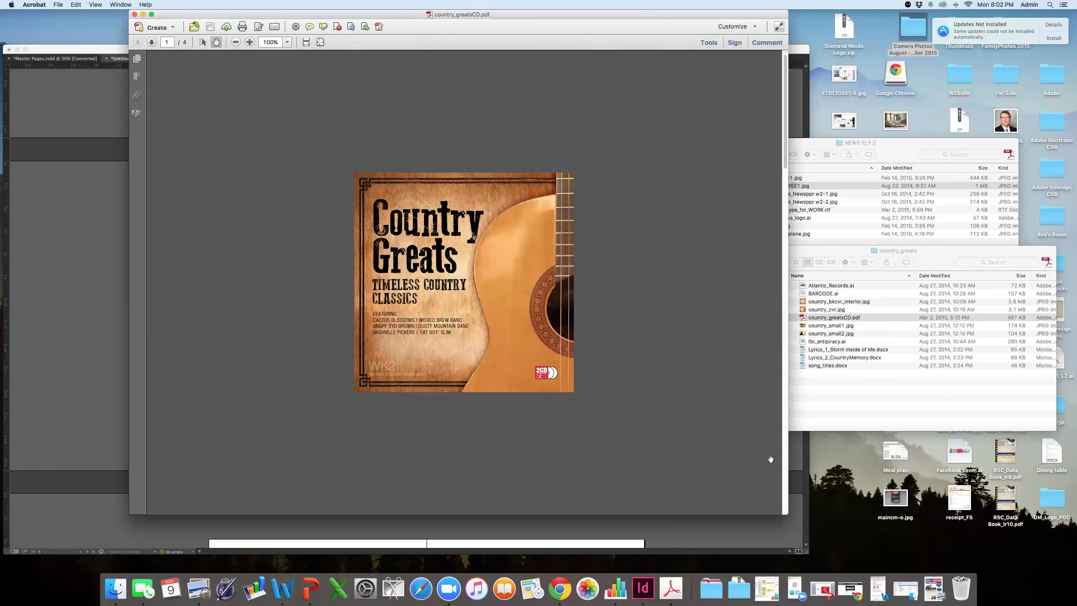
- Shrink the PDF window to uncover the country_greats folder and look over its lyrics and song_titles.docx files
left_click_drag(786, 512, 570, 415)
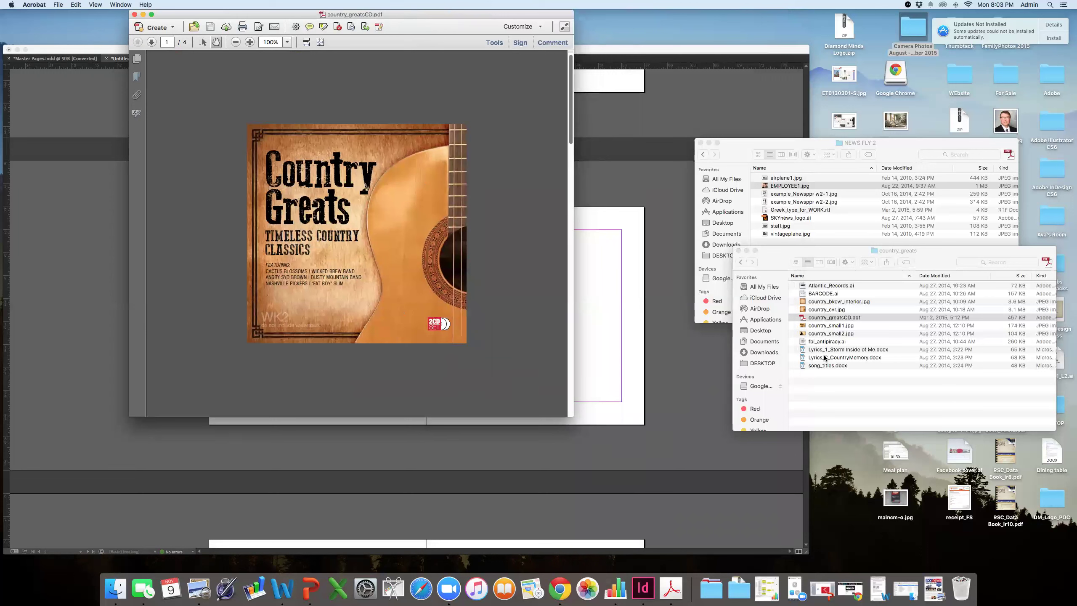
left_click(821, 293)
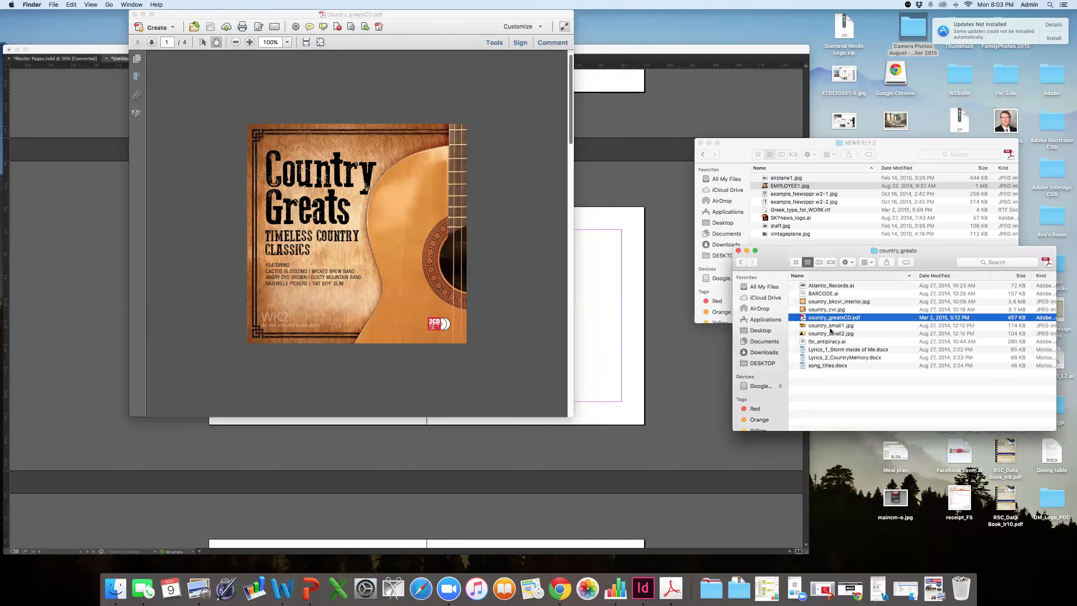
left_click(810, 350)
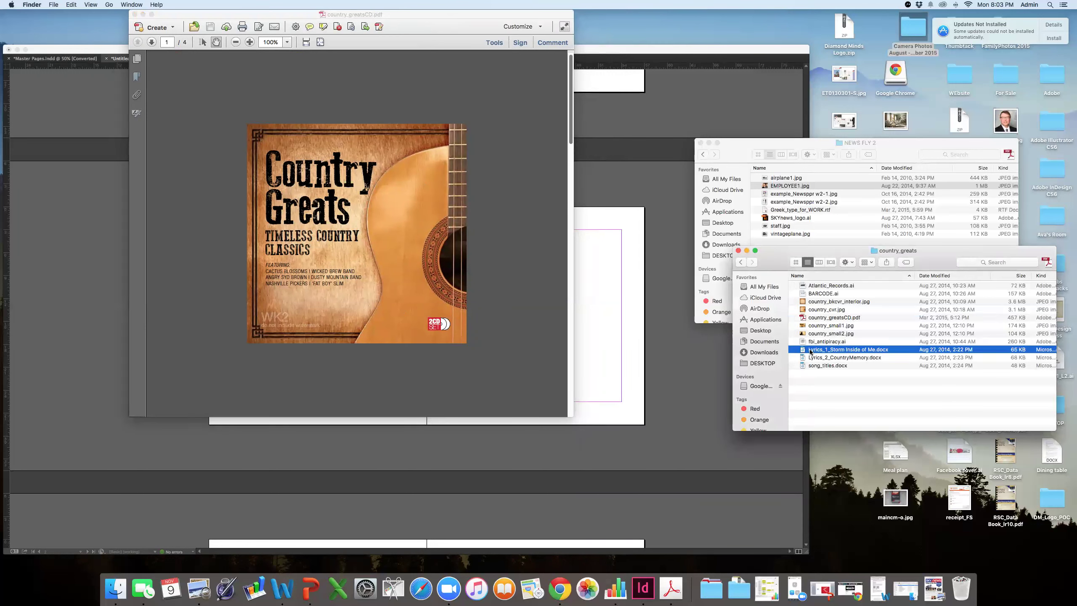
left_click(824, 358)
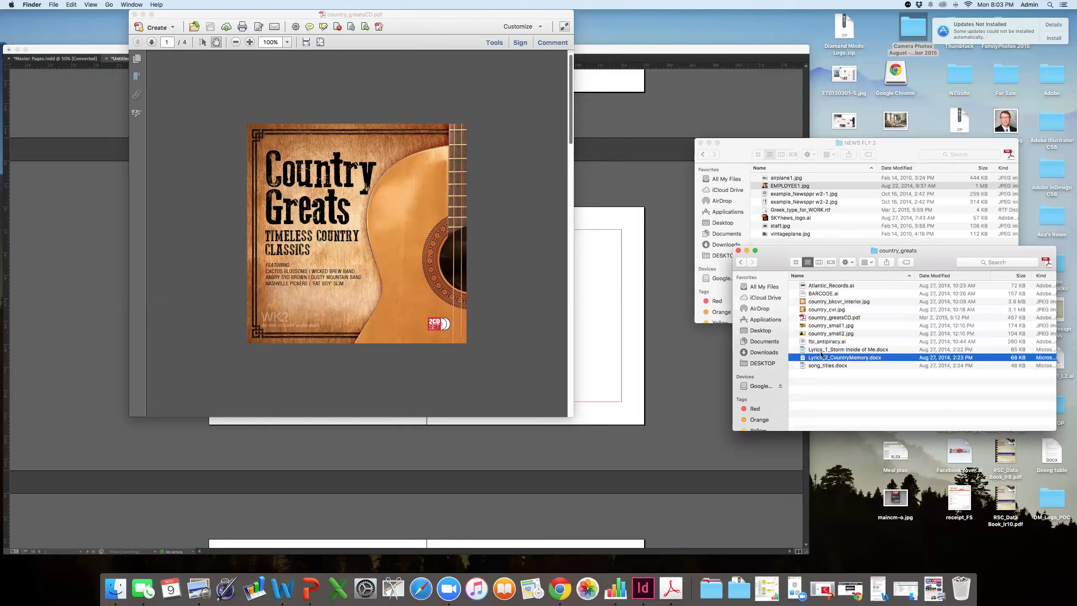
left_click(823, 366)
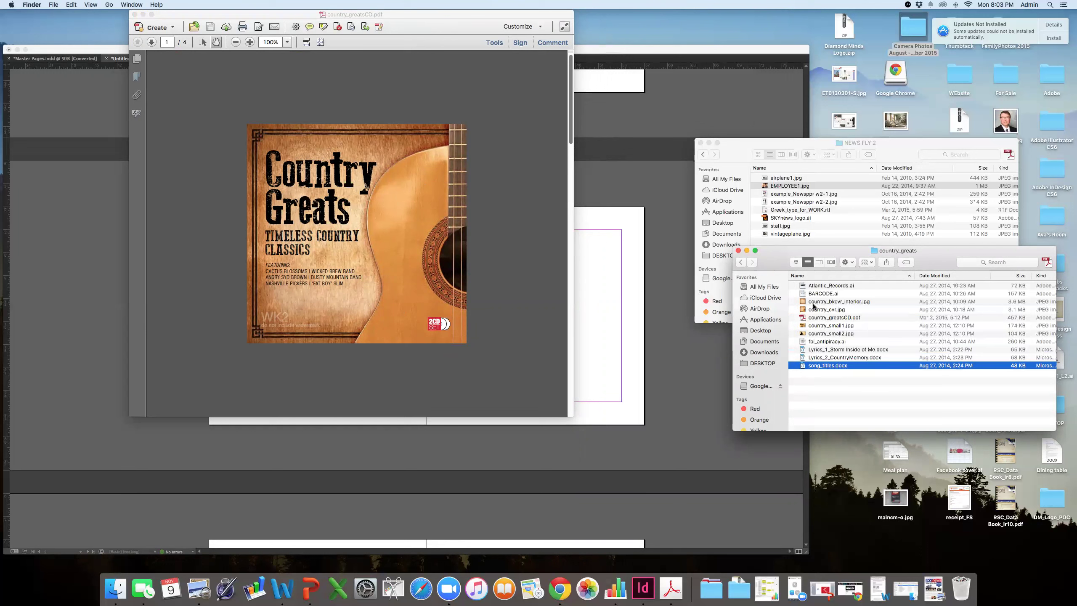
- Move the PDF window off the InDesign spread and place country_cvr.jpg from the country_greats folder onto pages 2–3
left_click_drag(269, 14, 778, 8)
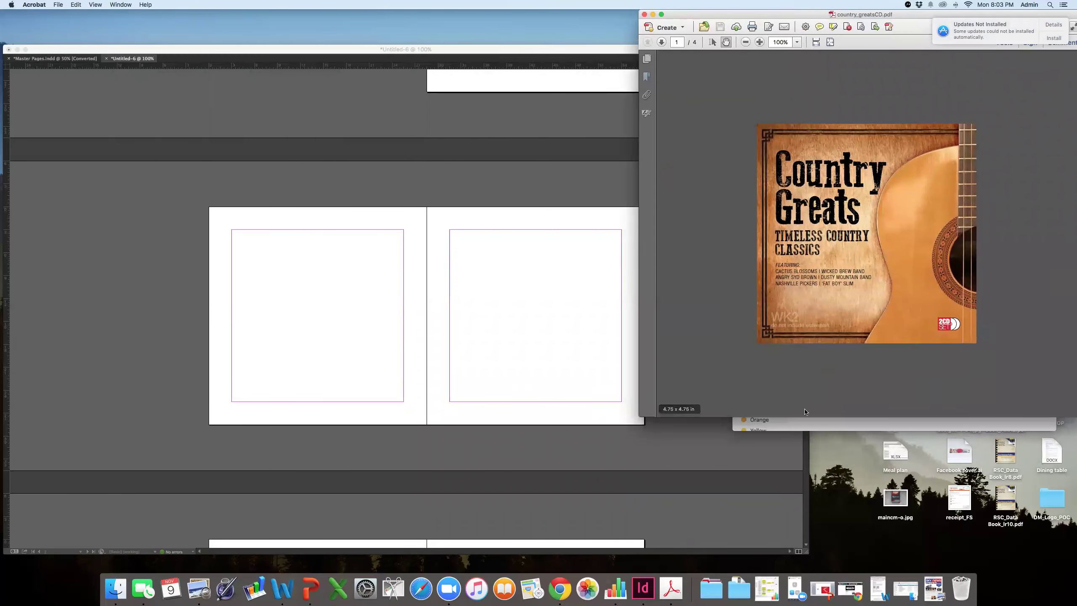
left_click(763, 424)
left_click(822, 310)
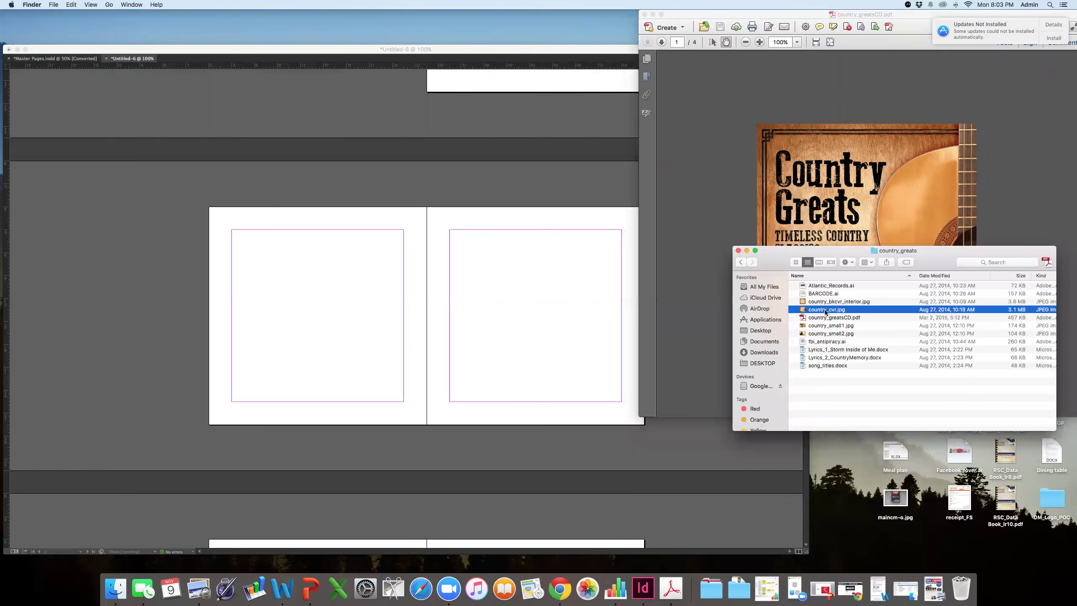
left_click_drag(829, 312, 356, 283)
left_click(360, 273)
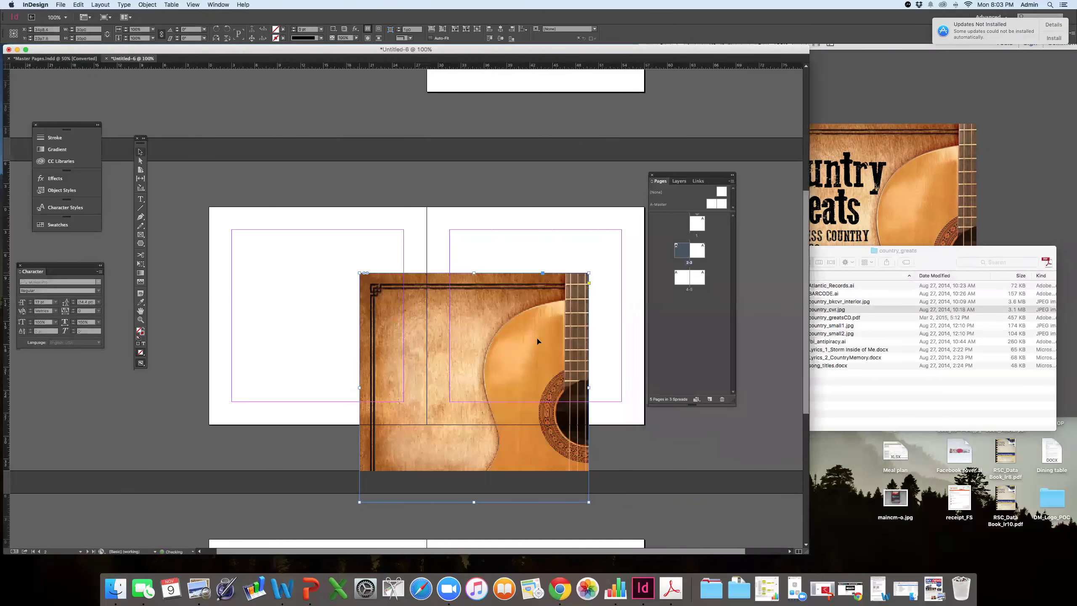
- Align the cover image over page 2 and scale it down proportionally to fit slightly beyond the page edges
left_click_drag(414, 303, 392, 273)
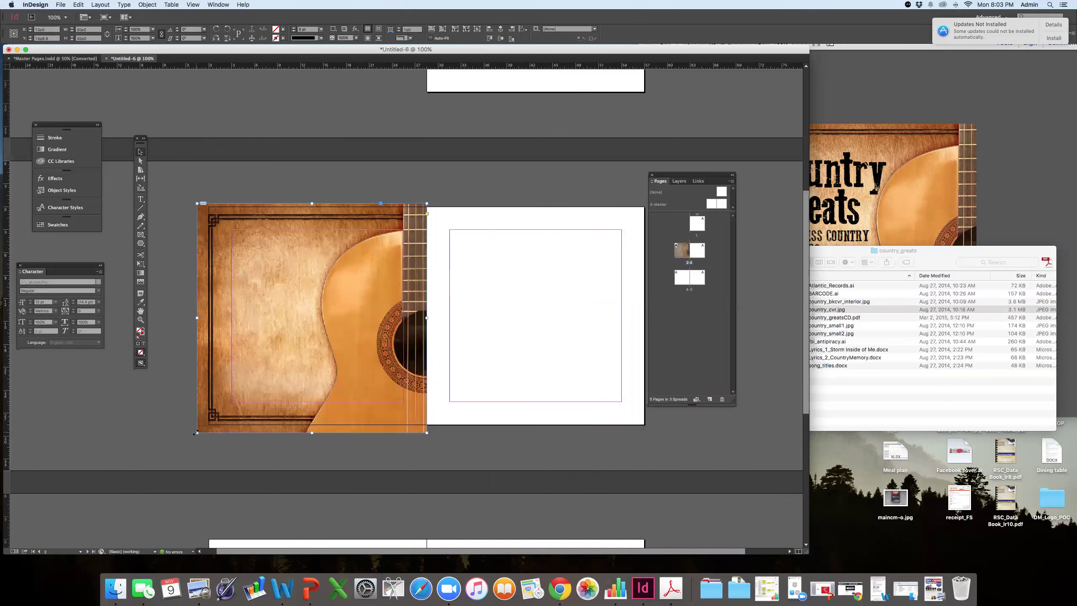
left_click_drag(196, 432, 210, 426)
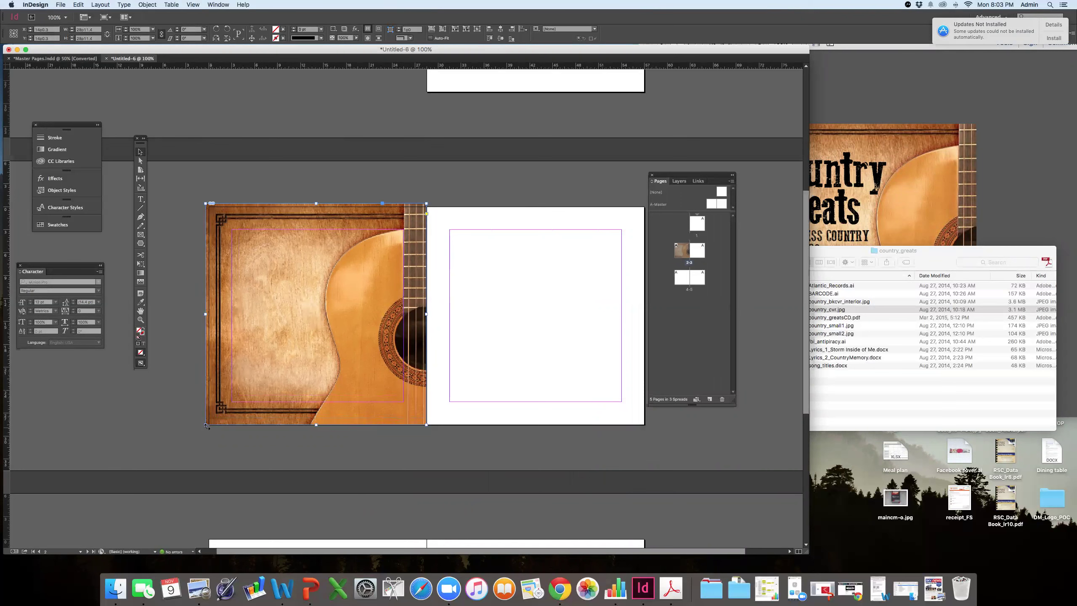
left_click_drag(204, 426, 207, 427)
scroll(209, 425, "up", 3)
scroll(209, 425, "right", 3)
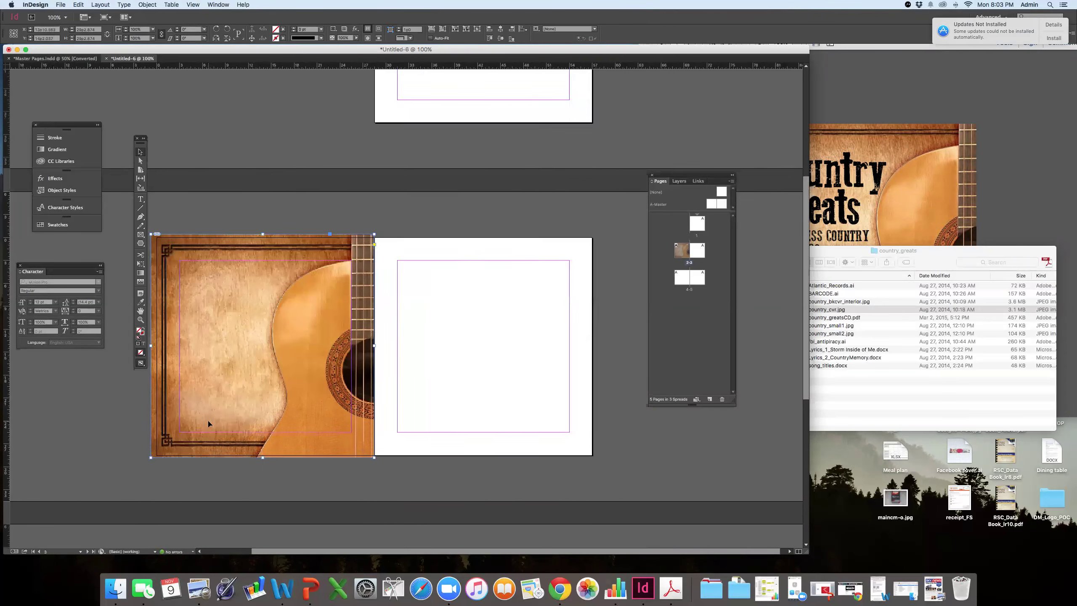
left_click(463, 408)
scroll(463, 408, "left", 2)
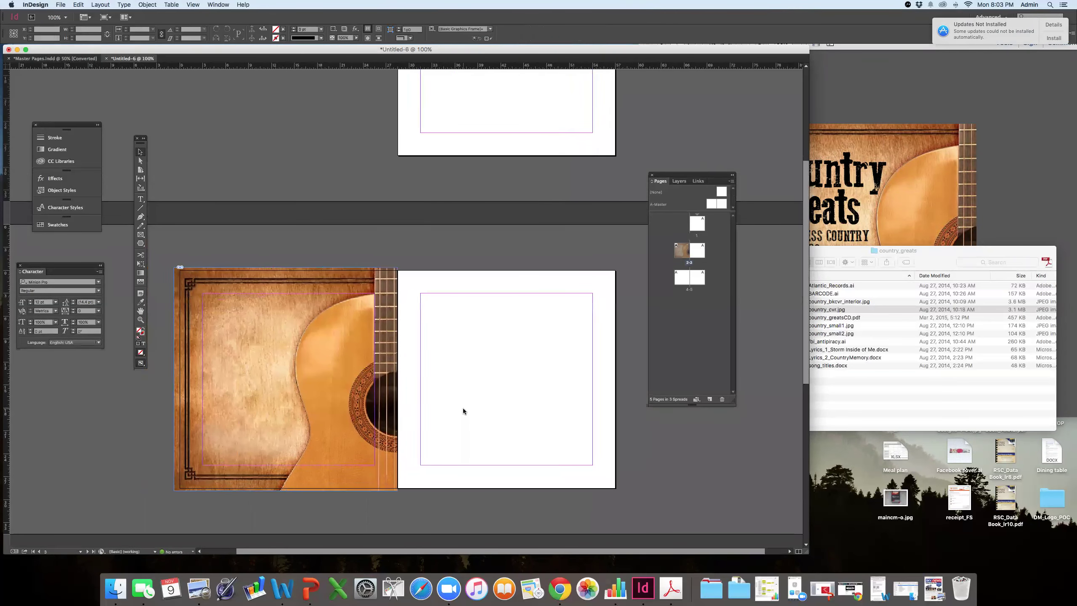
- Place country_bkcvr_interior.jpg over the left page of A-Master and duplicate it onto the right page
double_click(718, 204)
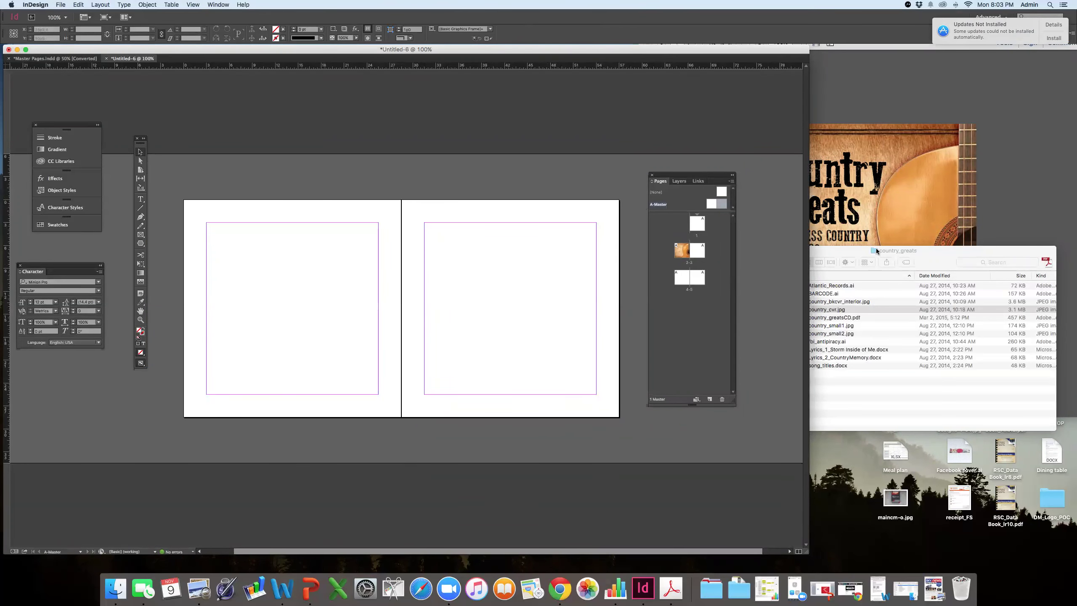
left_click(820, 302)
left_click(824, 302)
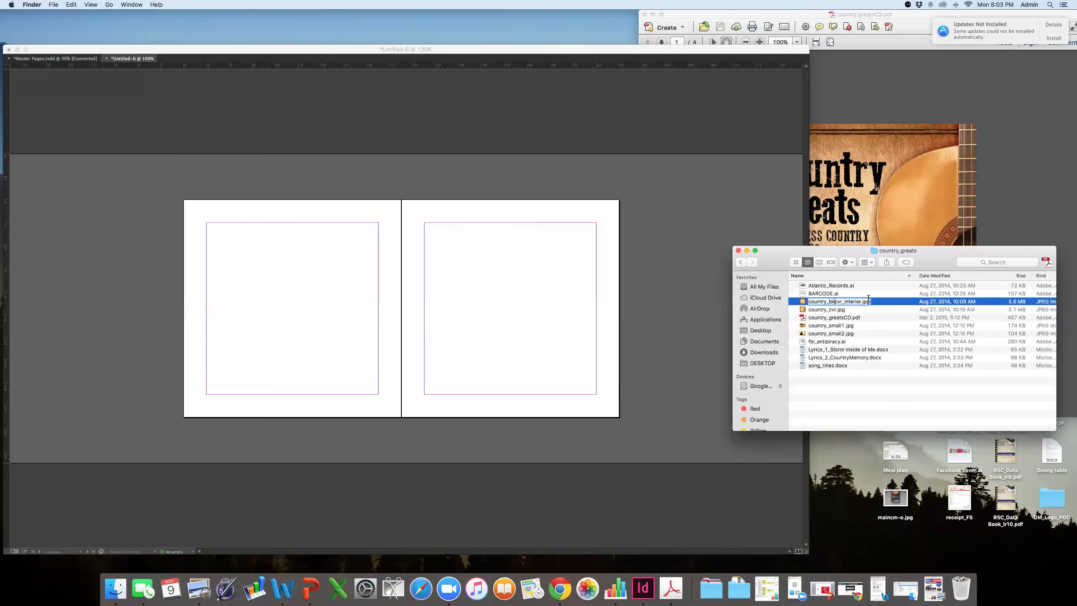
left_click_drag(841, 303, 510, 289)
left_click_drag(557, 320, 231, 234)
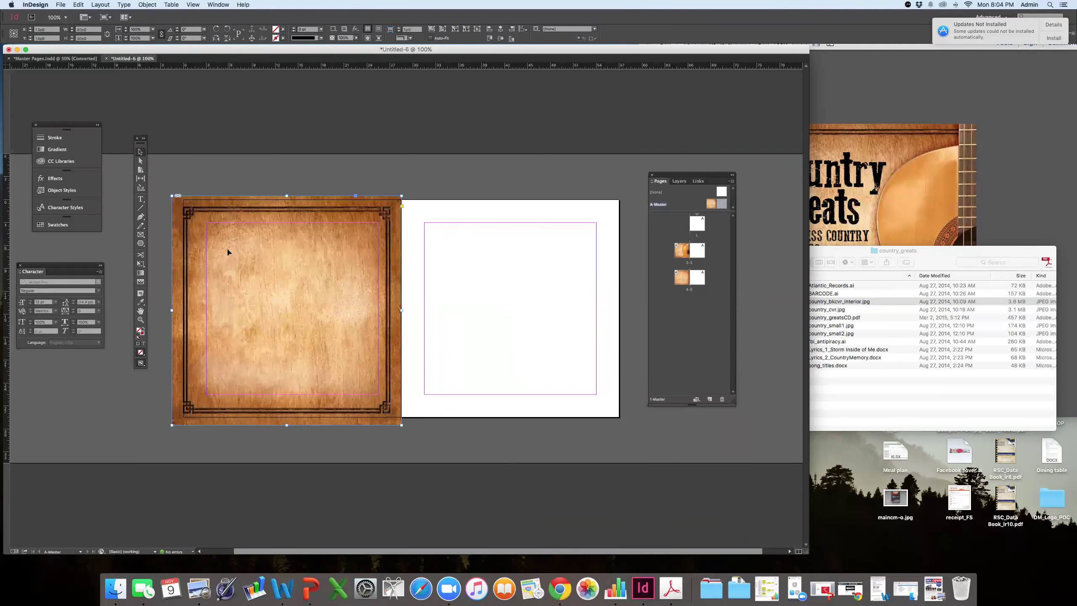
left_click_drag(208, 260, 441, 260)
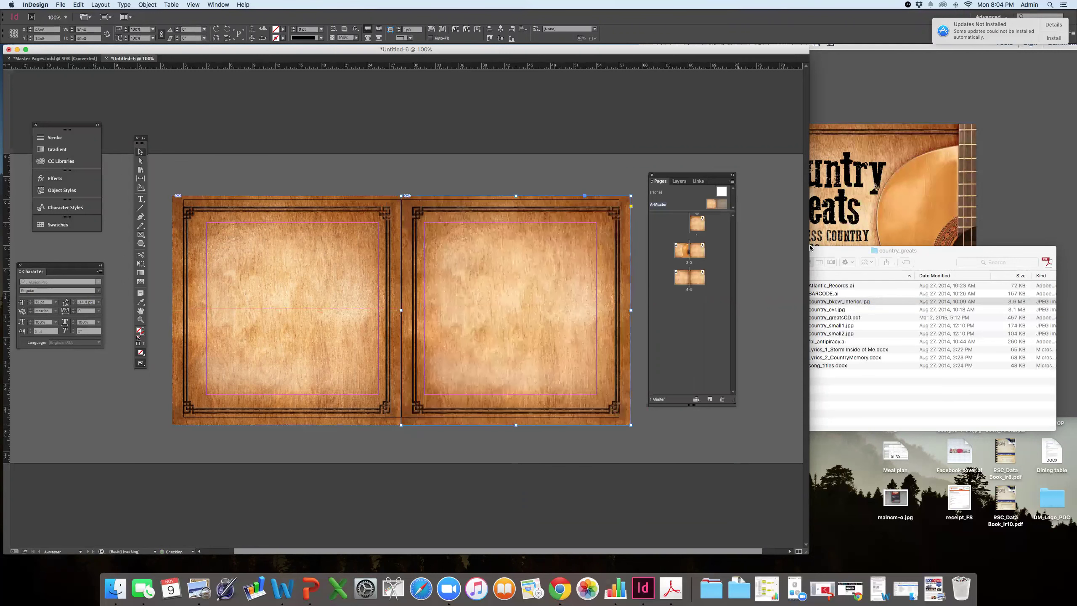
- Check the first pages of country_greatsCD.pdf against the master backgrounds and return to the InDesign document
left_click(830, 236)
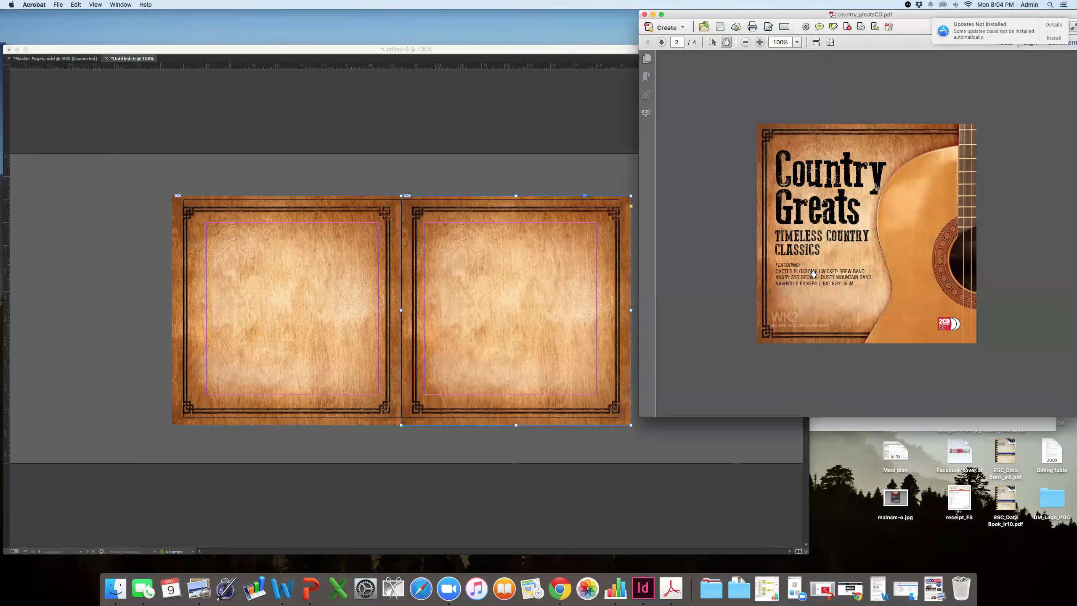
scroll(813, 273, "down", 3)
scroll(813, 273, "up", 3)
left_click(491, 174)
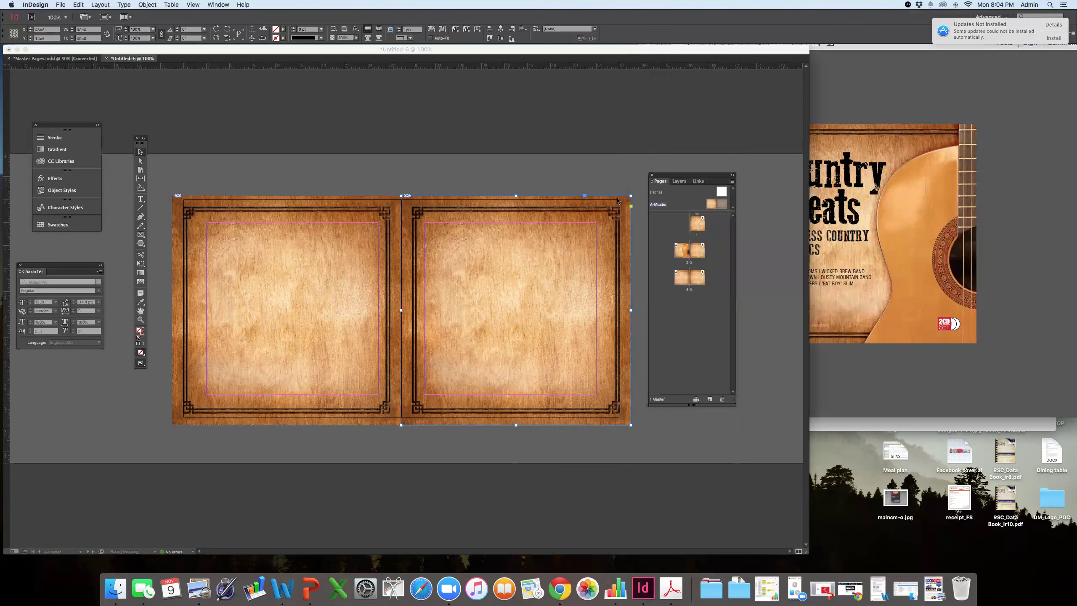
- Go to the pages 2–3 spread and move the Pages panel clear of its right page
double_click(689, 251)
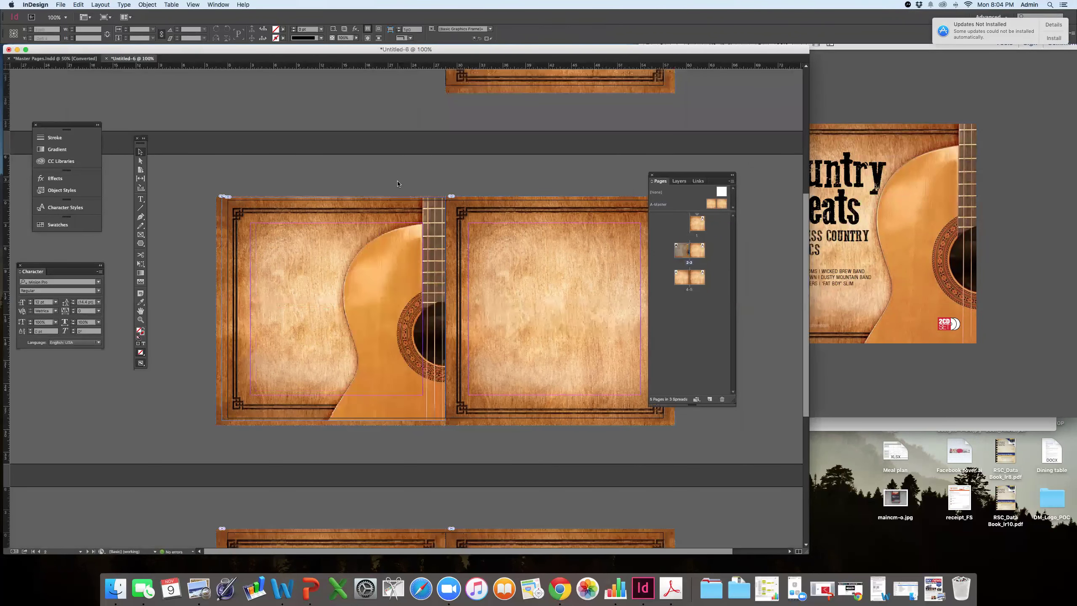
left_click(699, 181)
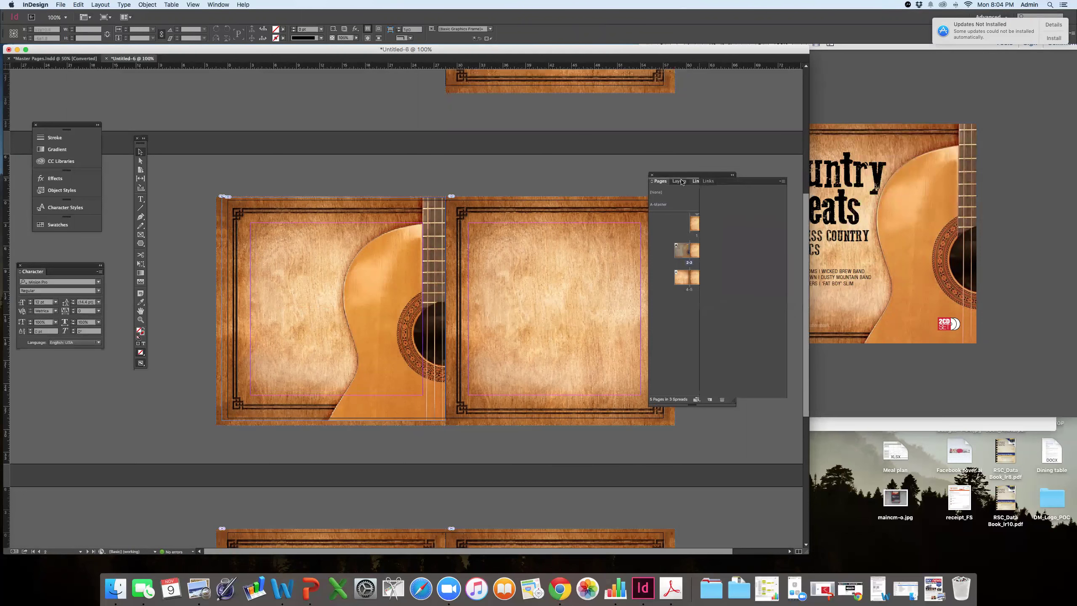
left_click_drag(662, 175, 701, 164)
- Check the cover image on page 2 and bring the country_greatsCD.pdf cover forward for comparison
left_click(411, 285)
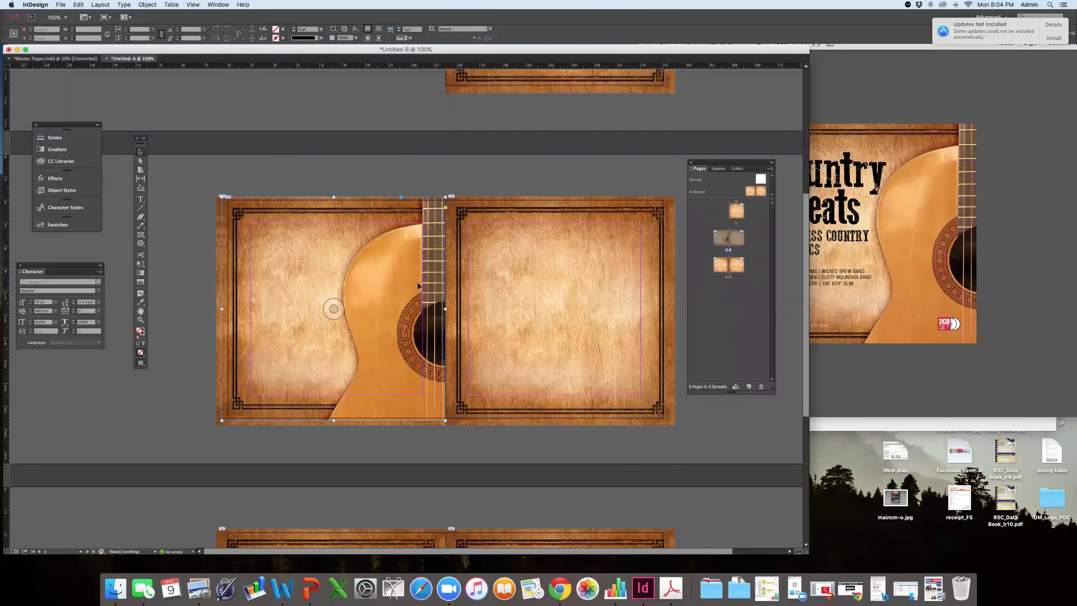
left_click(547, 450)
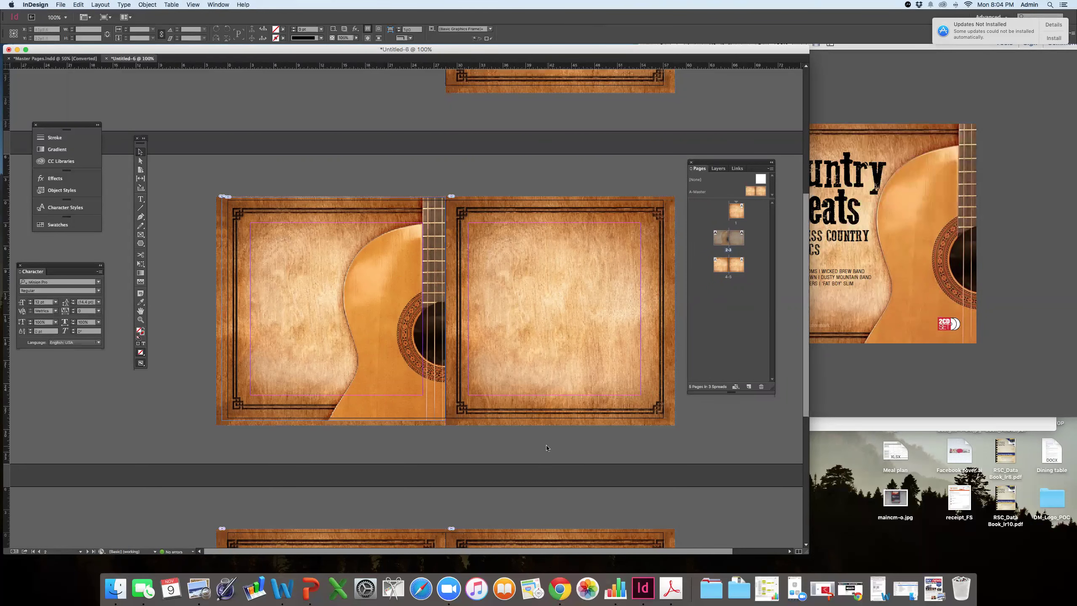
left_click(845, 281)
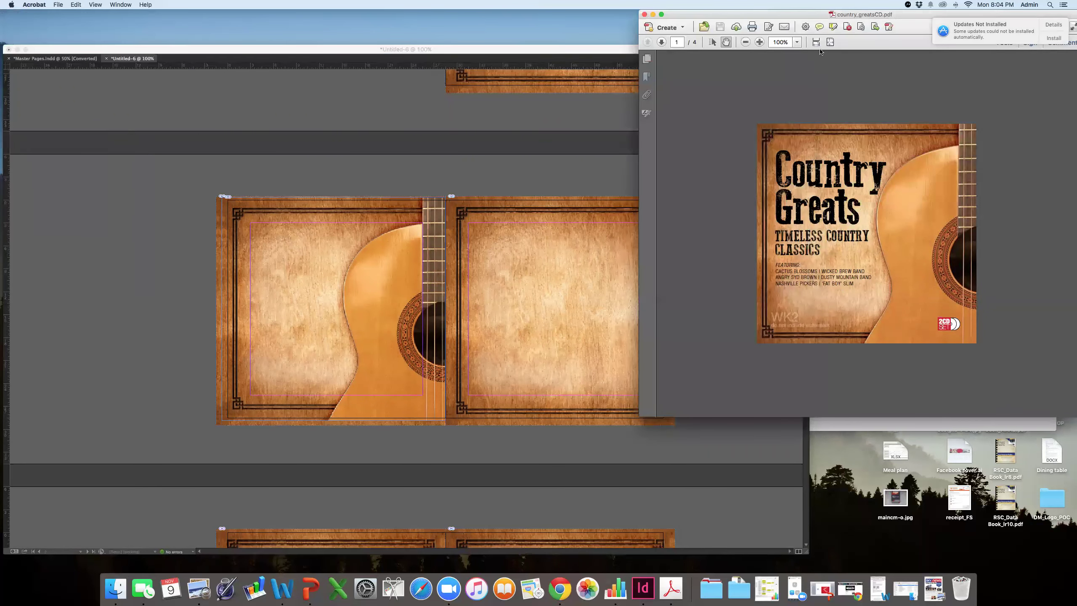
- Check the booklet's font files in the Document fonts folder and return to the InDesign document with the Type tool
left_click(808, 428)
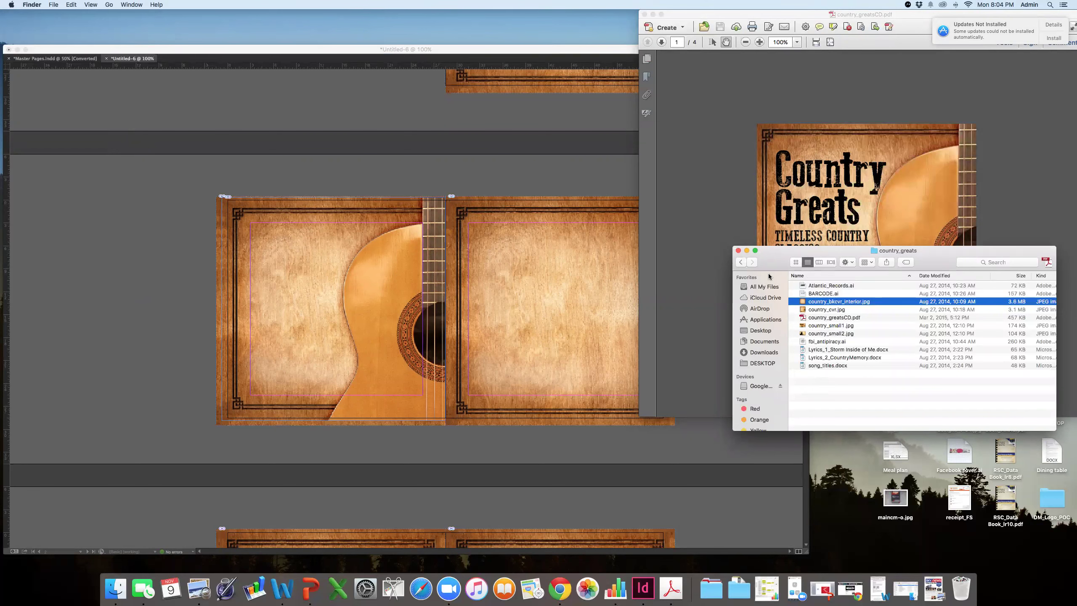
left_click(360, 264)
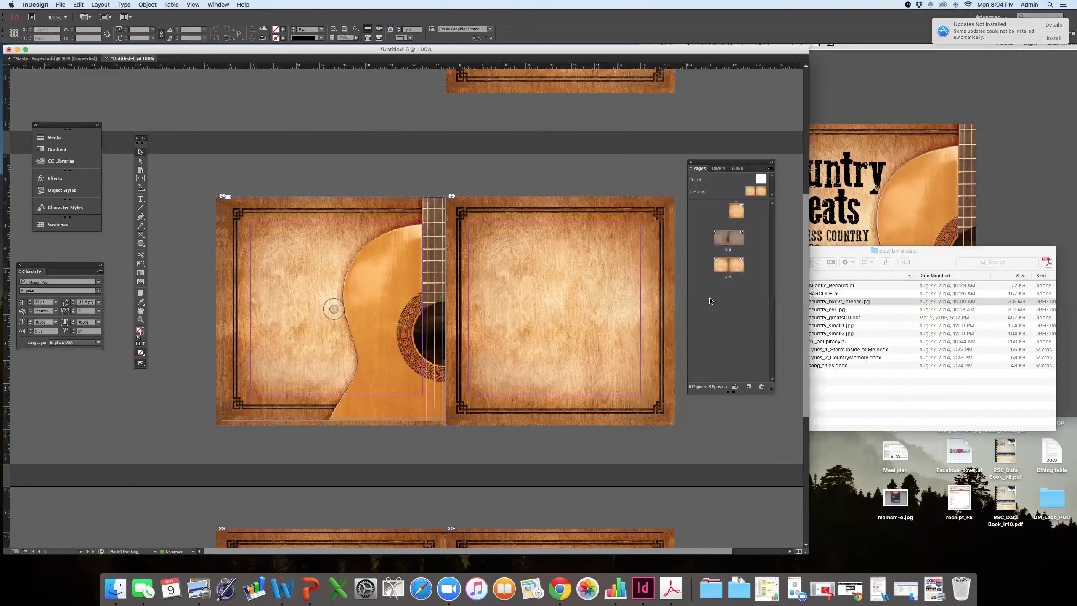
left_click(852, 250)
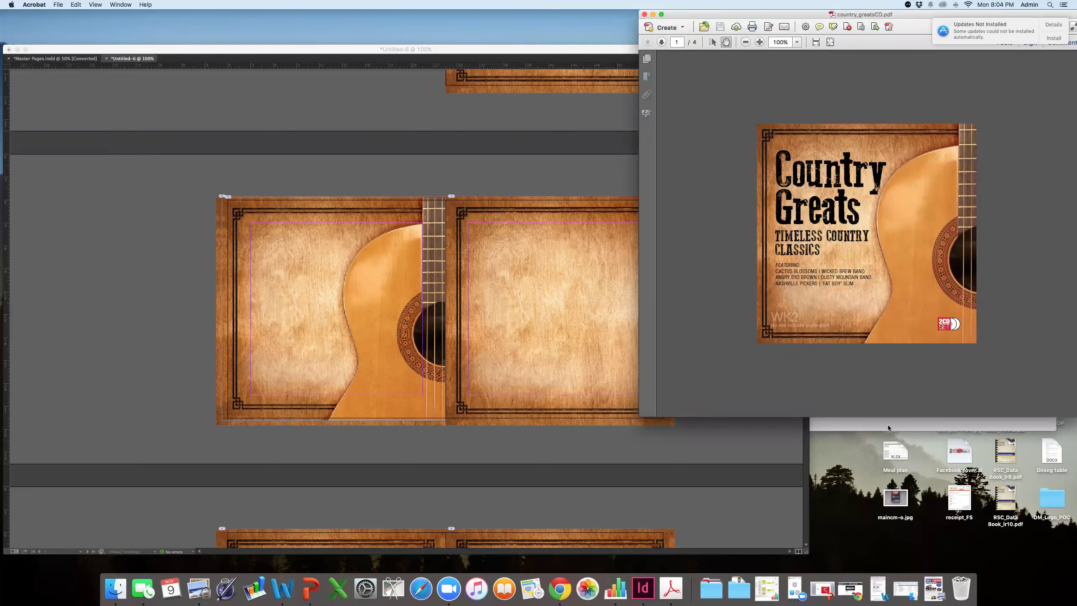
left_click(906, 589)
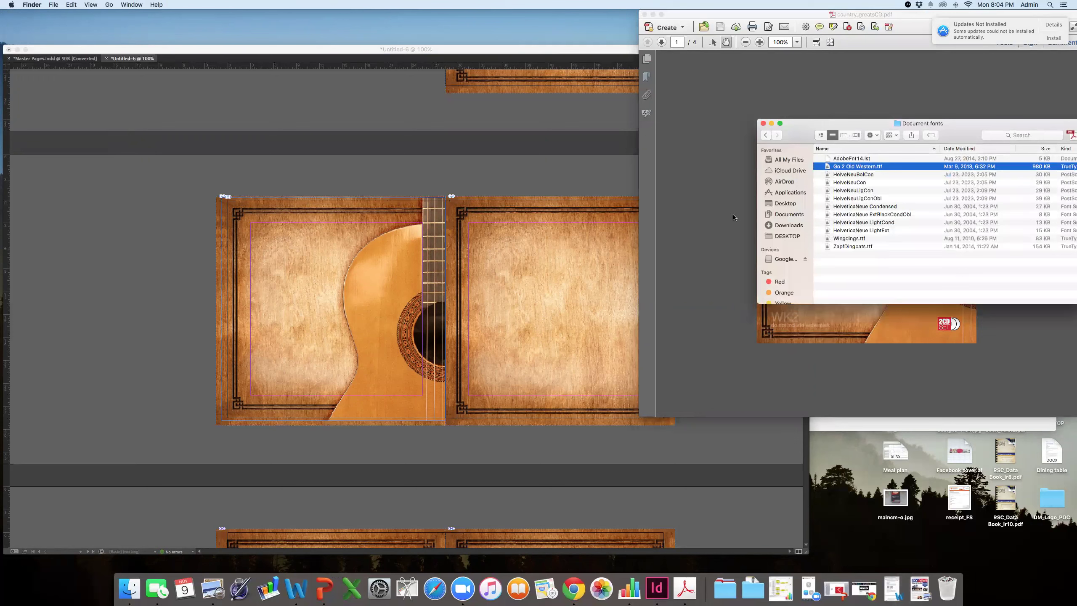
left_click(534, 183)
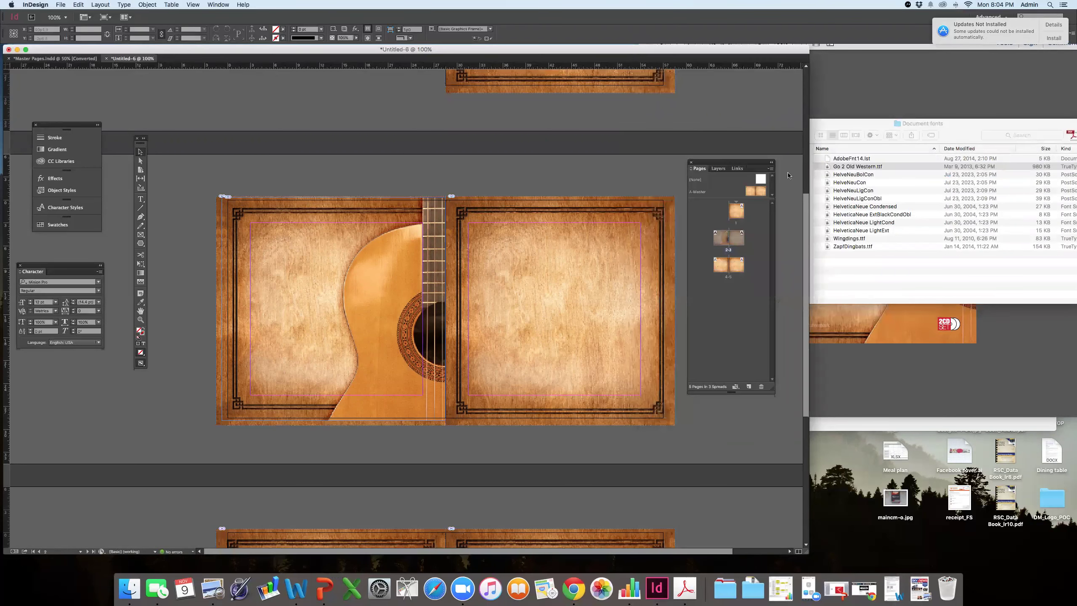
left_click(140, 199)
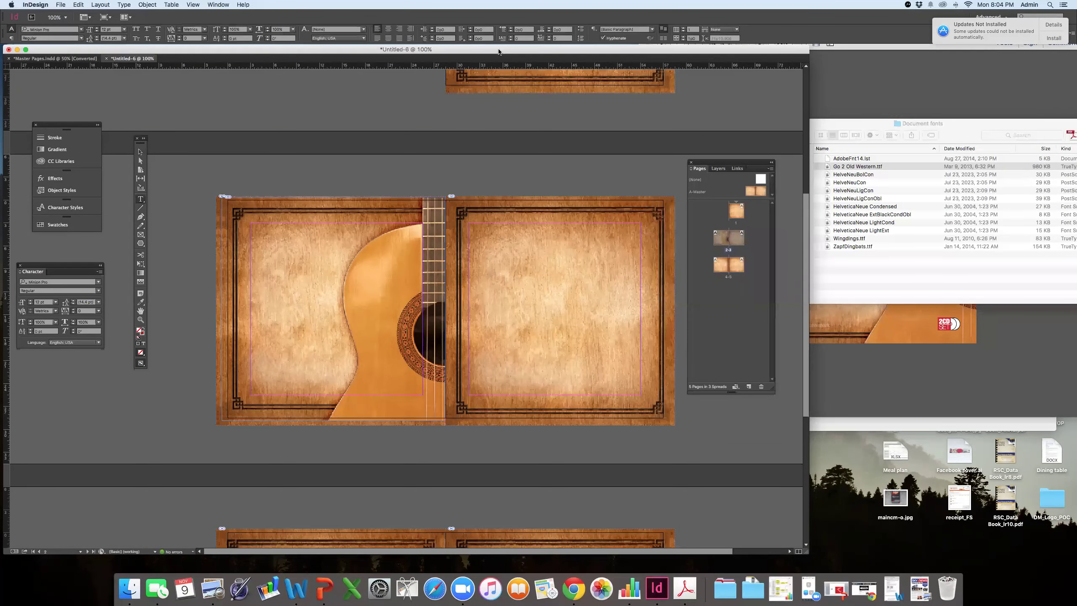
- Review the text layout on all pages of country_greatsCD.pdf, return to InDesign and bring the PDF back to its cover page
left_click(921, 101)
scroll(895, 229, "down", 3)
scroll(897, 229, "up", 3)
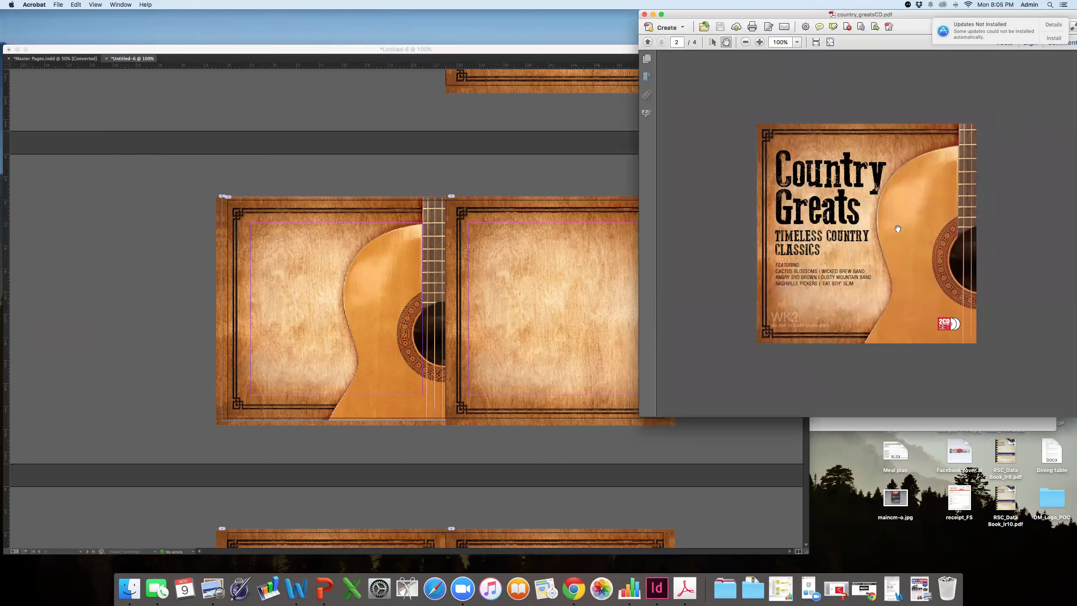
scroll(898, 229, "down", 3)
scroll(898, 229, "up", 3)
scroll(796, 194, "down", 5)
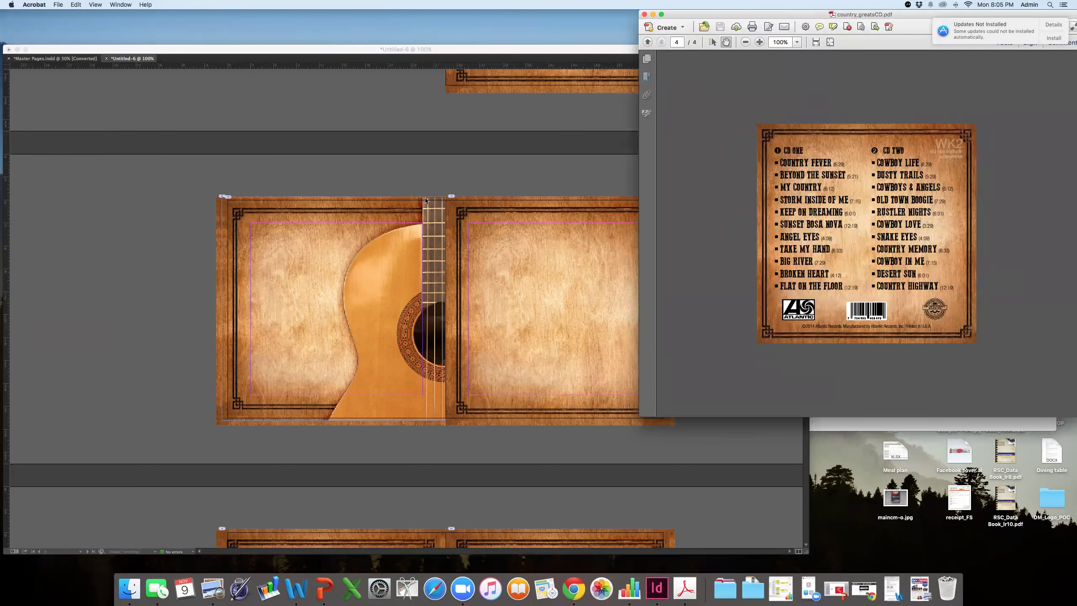
left_click(484, 179)
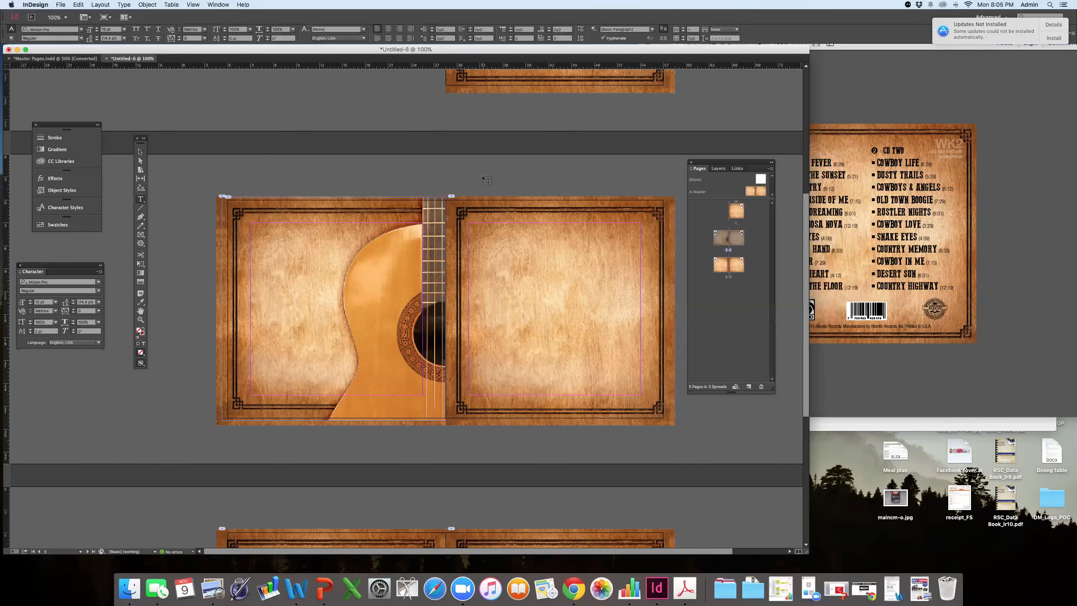
scroll(930, 253, "up", 5)
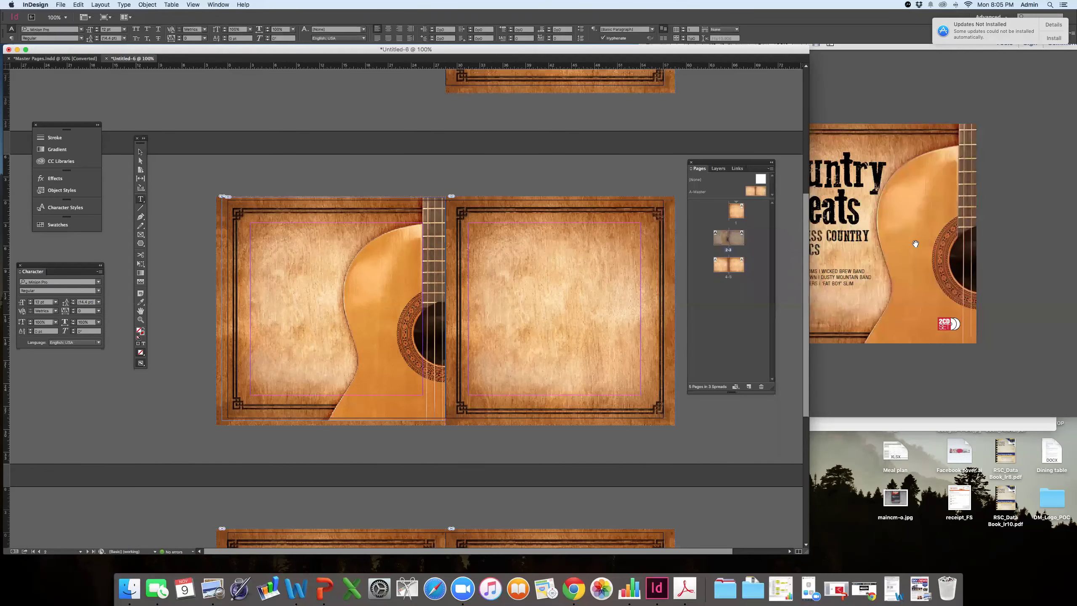
- Narrow the InDesign document window and move the Pages panel inward so the PDF cover is fully in view
left_click_drag(805, 552, 739, 568)
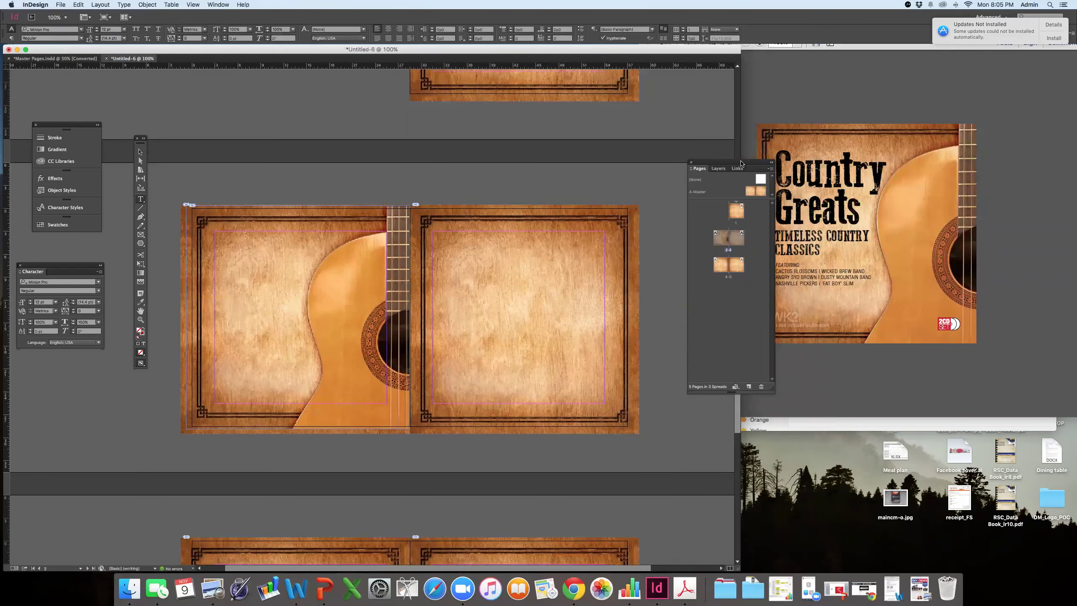
left_click_drag(740, 162, 695, 186)
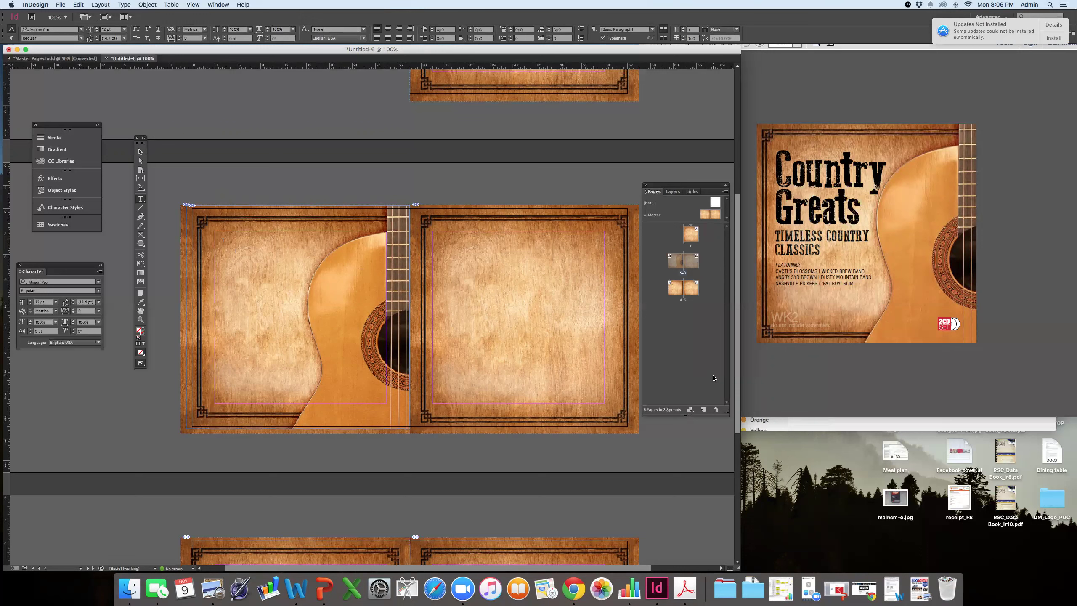
left_click(809, 424)
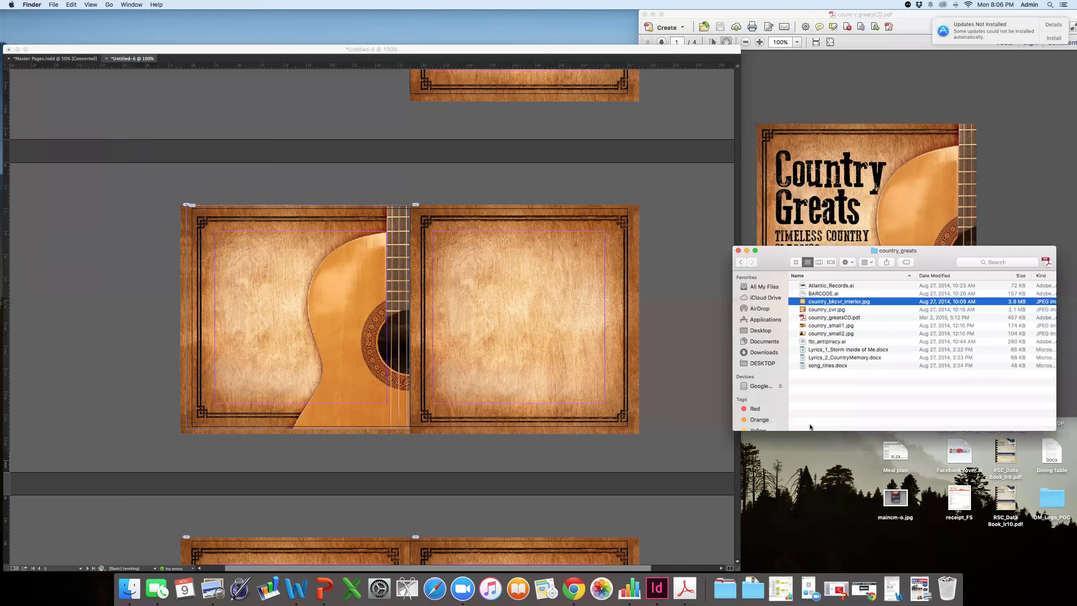
left_click(819, 302)
left_click(814, 318)
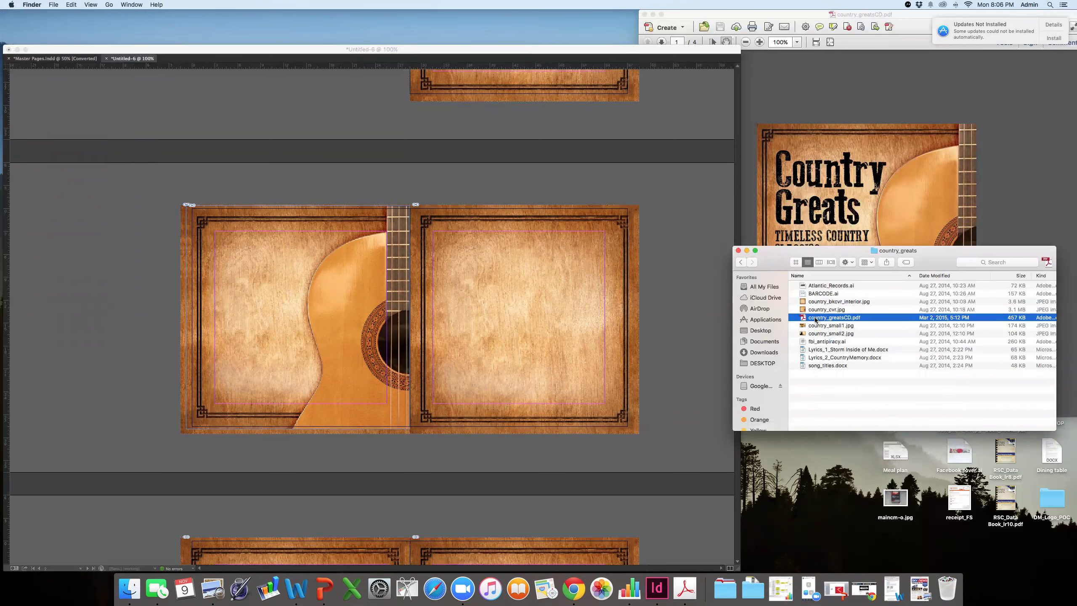
right_click(815, 318)
mouse_move(857, 331)
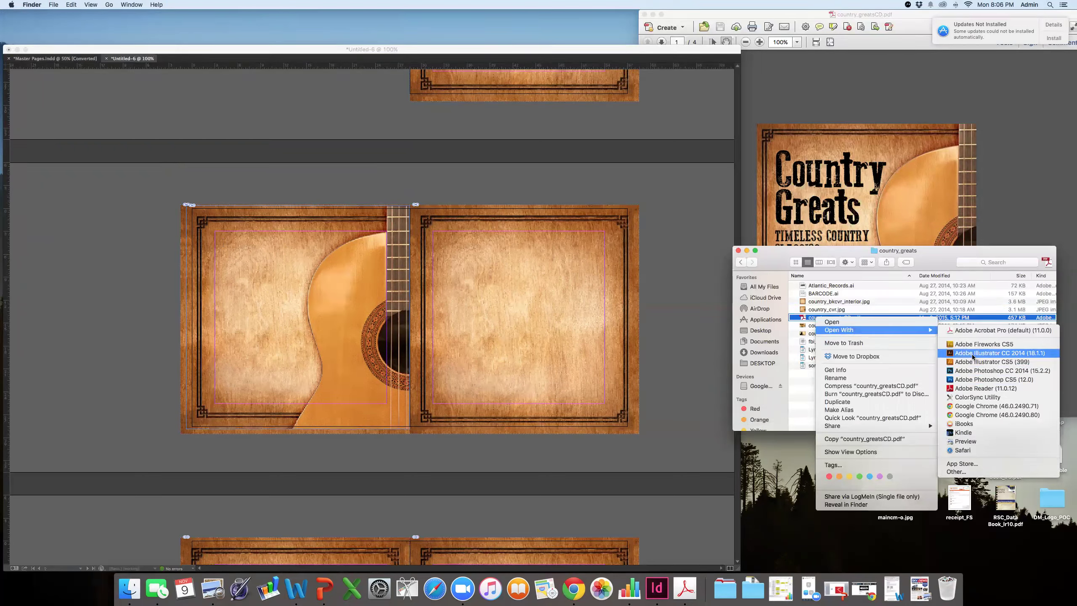
left_click(973, 354)
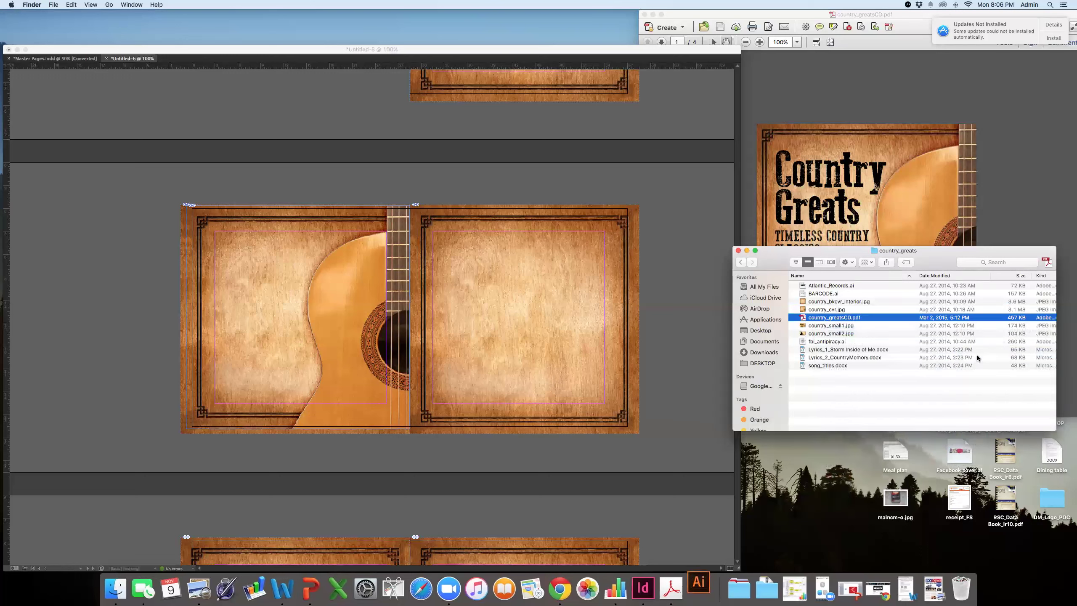
right_click(698, 583)
left_click(714, 552)
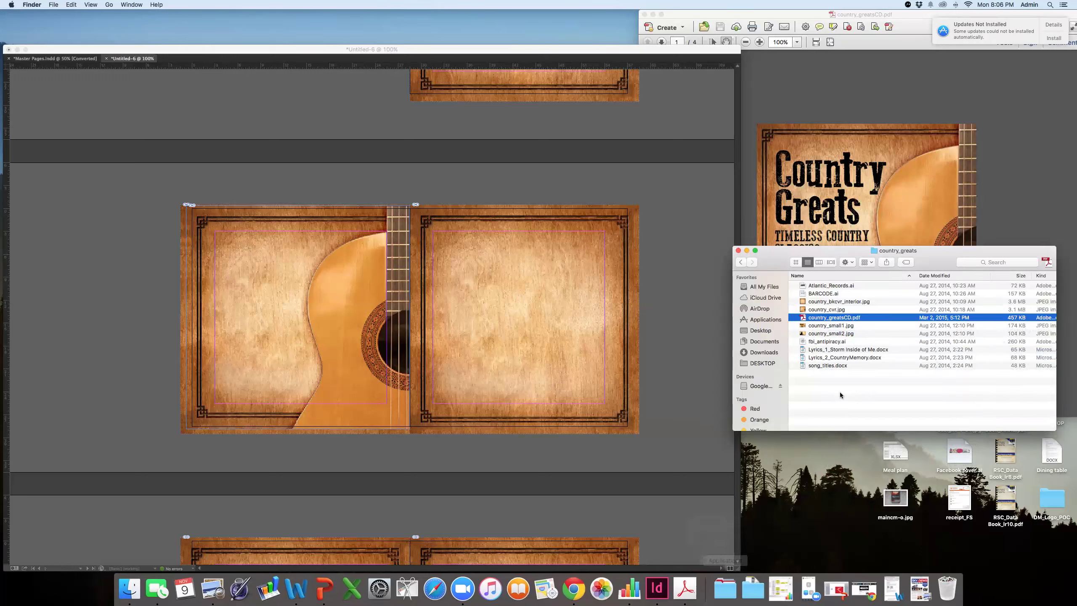
right_click(819, 318)
mouse_move(853, 331)
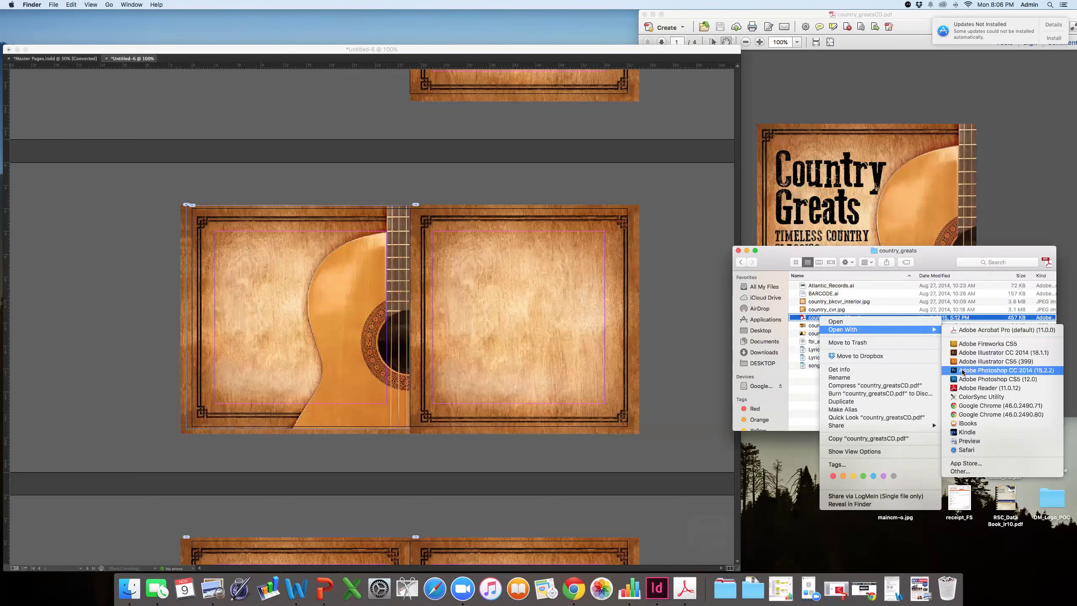
left_click(649, 467)
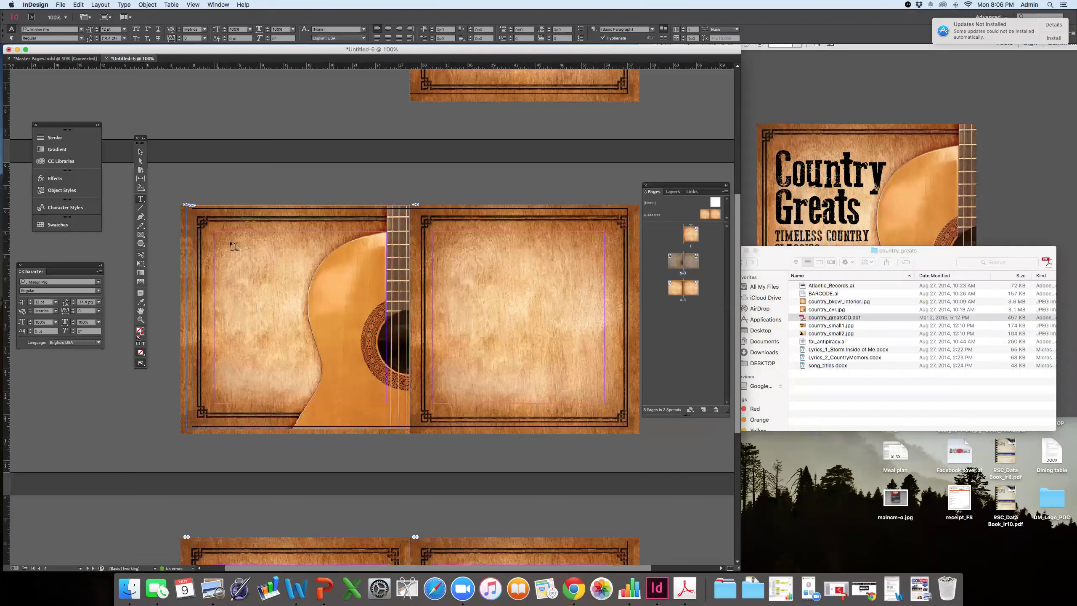
- Add a text frame at the upper left margin of page 2, enter "Country Greats" in it and select the whole title
left_click_drag(217, 233, 347, 299)
type("Country Greats")
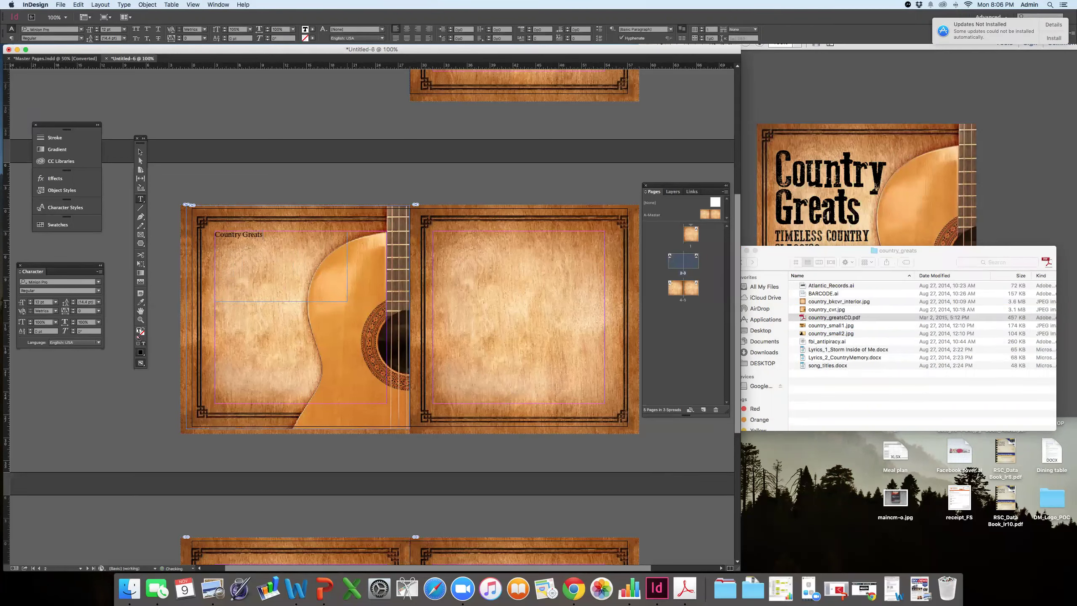
key("super+a")
left_click(82, 30)
left_click(82, 31)
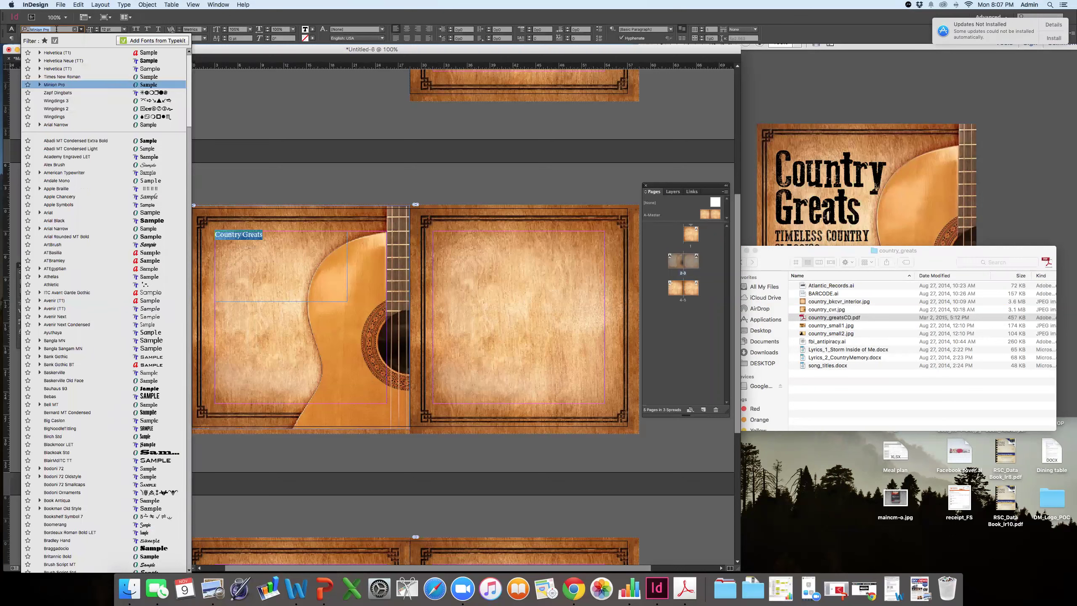
key("Up")
key("Up")
key("Up")
key("Up")
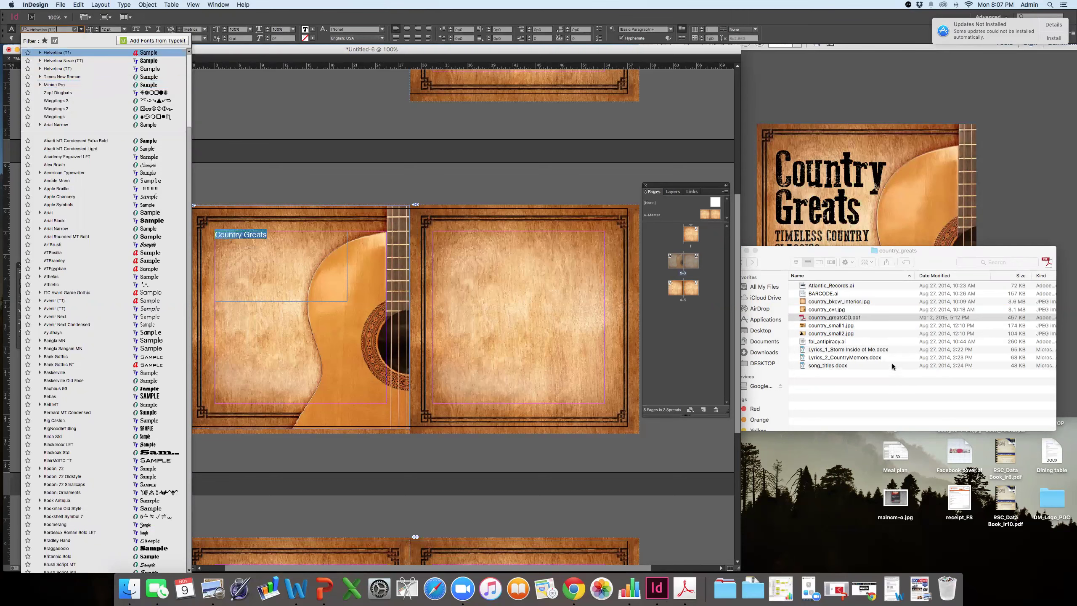
- Move the country_greats folder and PDF windows aside, check the western font's name in the Document fonts folder and return to InDesign
left_click_drag(856, 254, 880, 280)
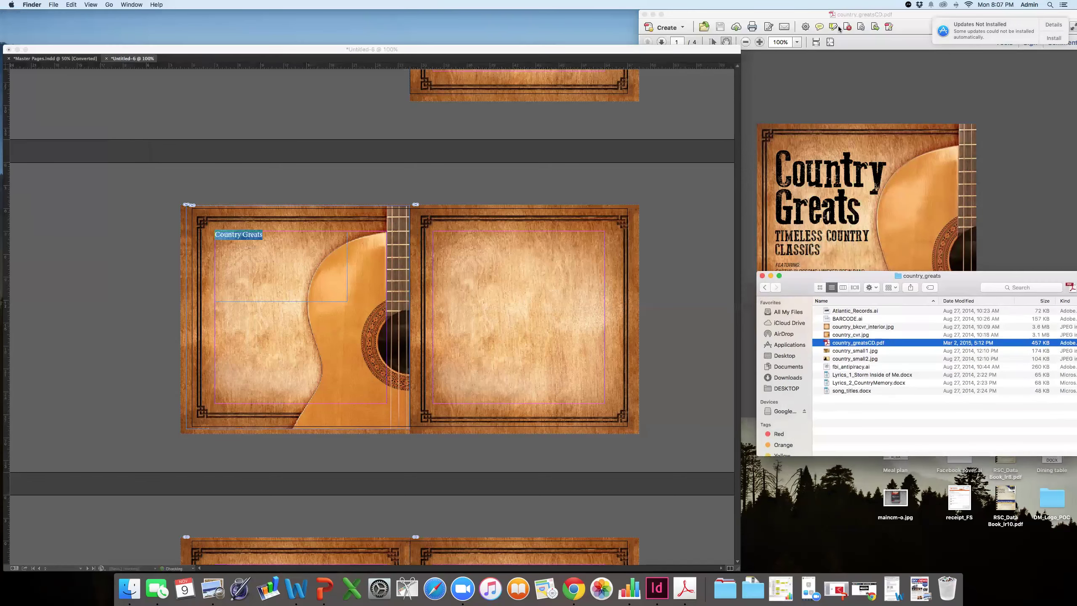
left_click_drag(847, 14, 859, 141)
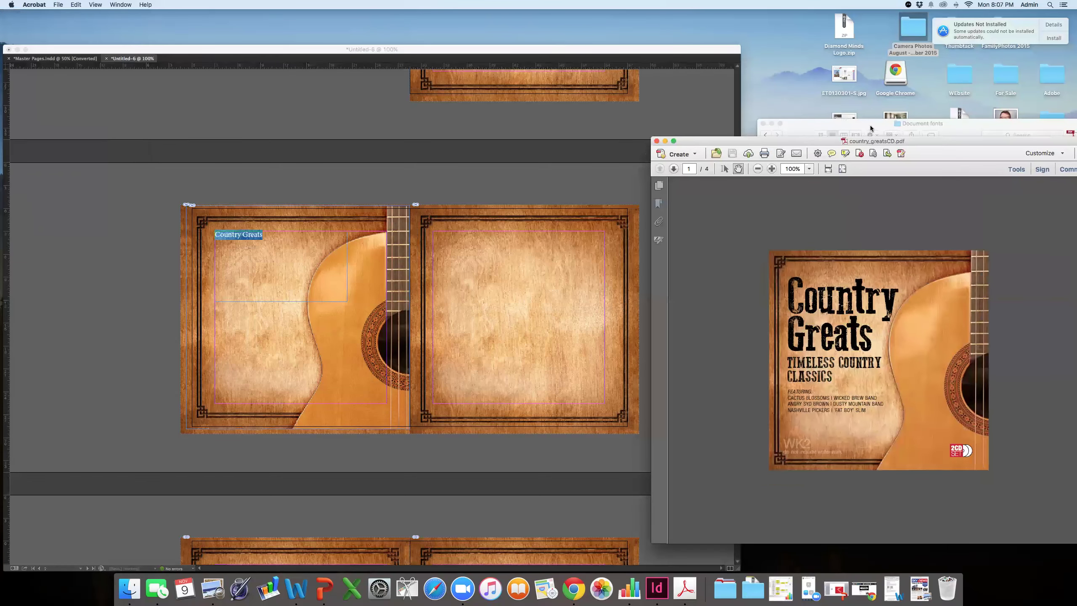
left_click(870, 125)
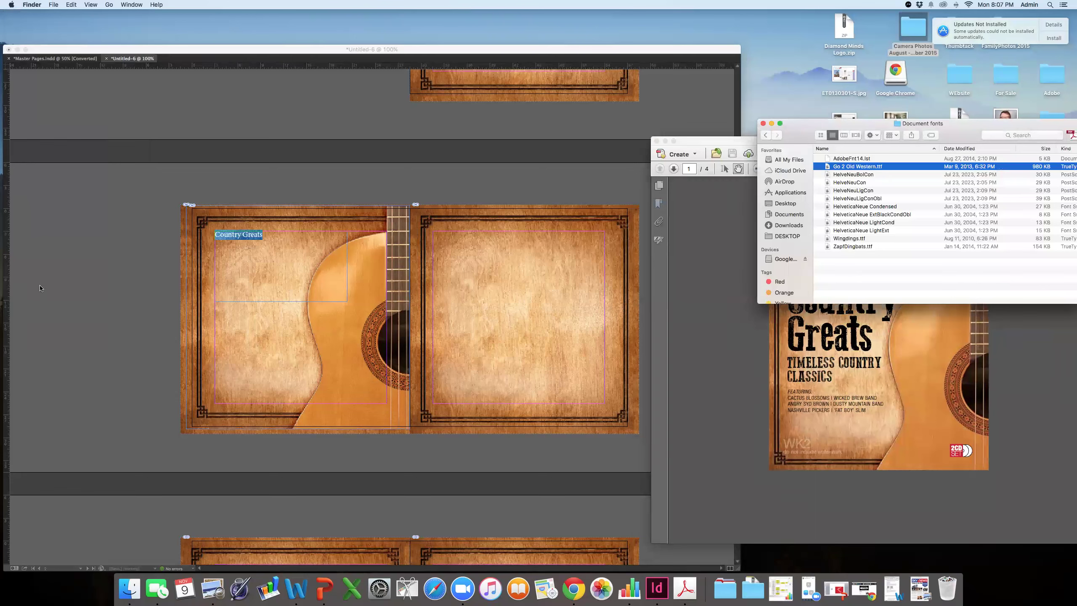
left_click(313, 241)
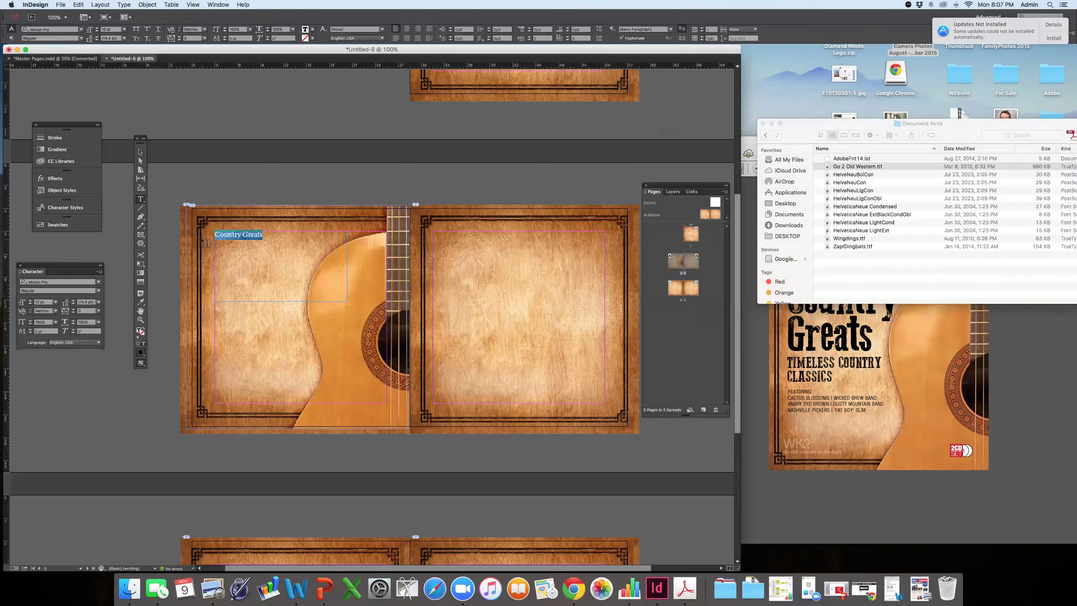
- Set the "Country Greats" title on page 2 in the Go 2 Old Western font at 48 pt
left_click(51, 31)
type("go")
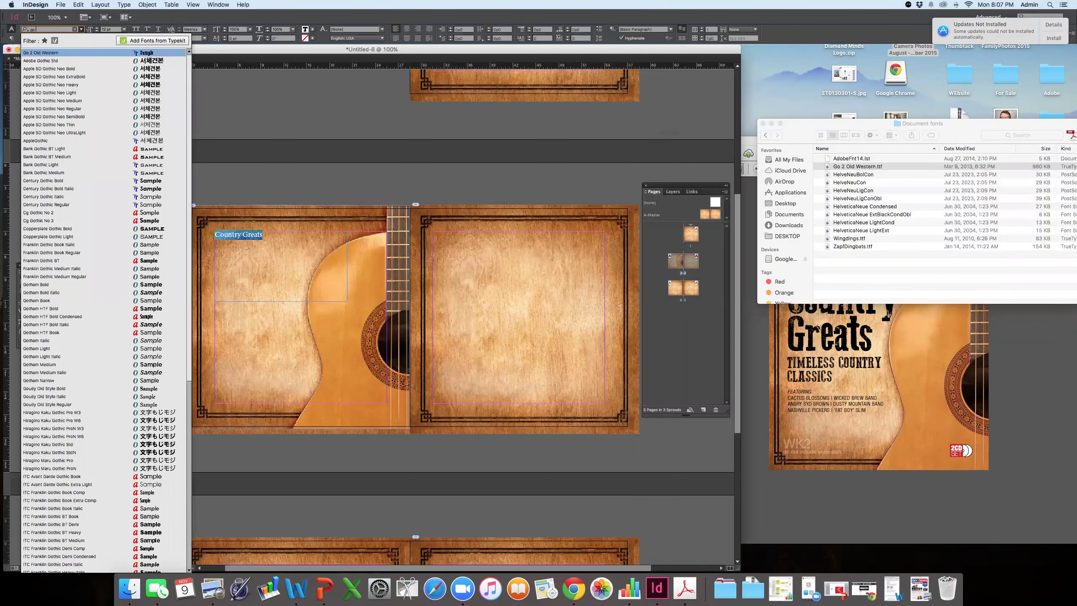
type(" 2 old")
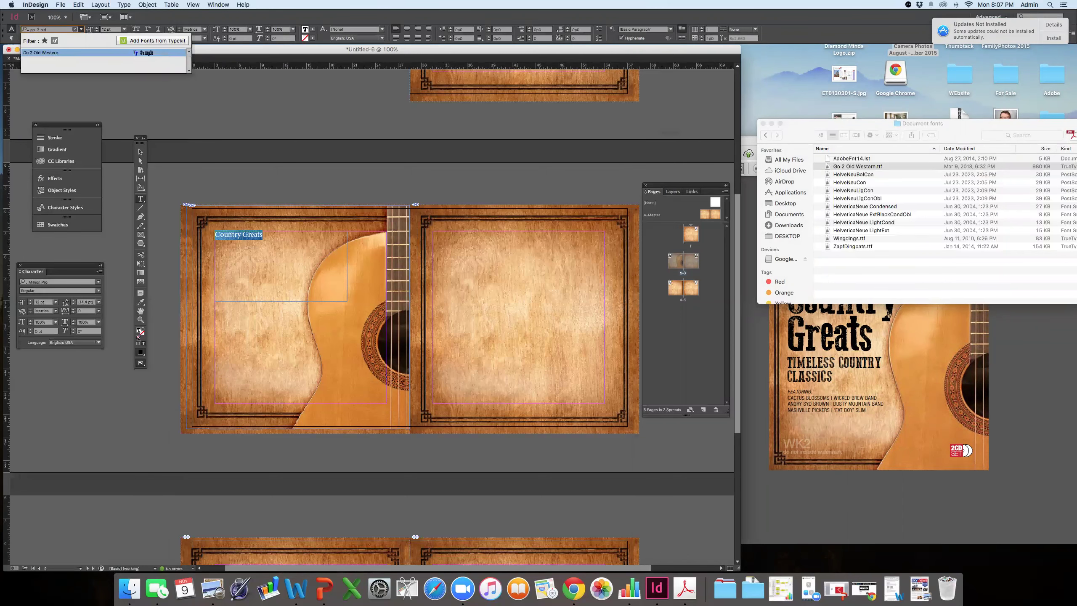
key("Return")
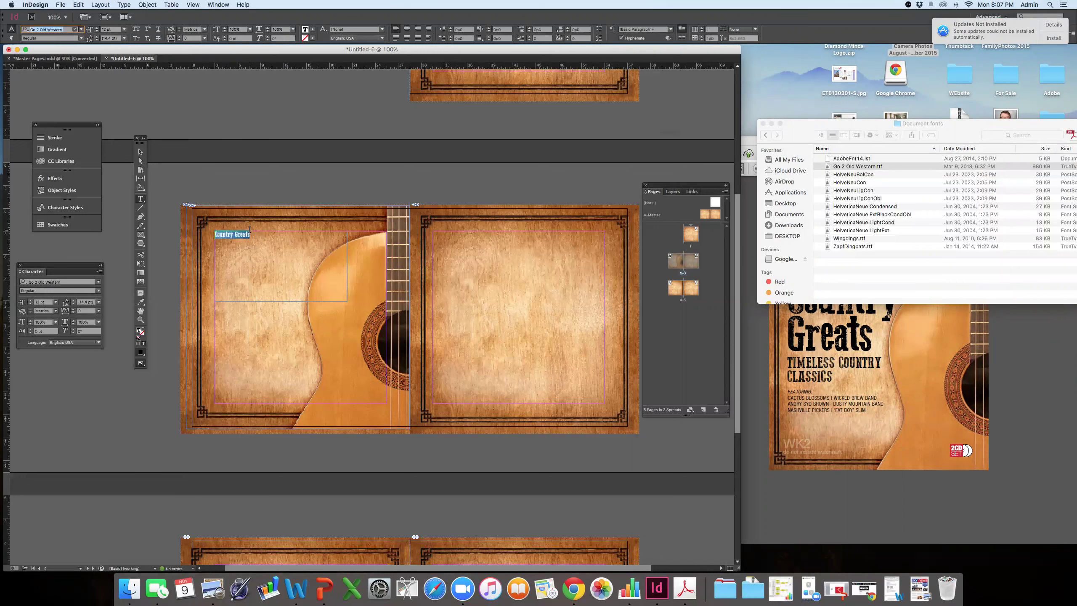
left_click(124, 29)
left_click(119, 140)
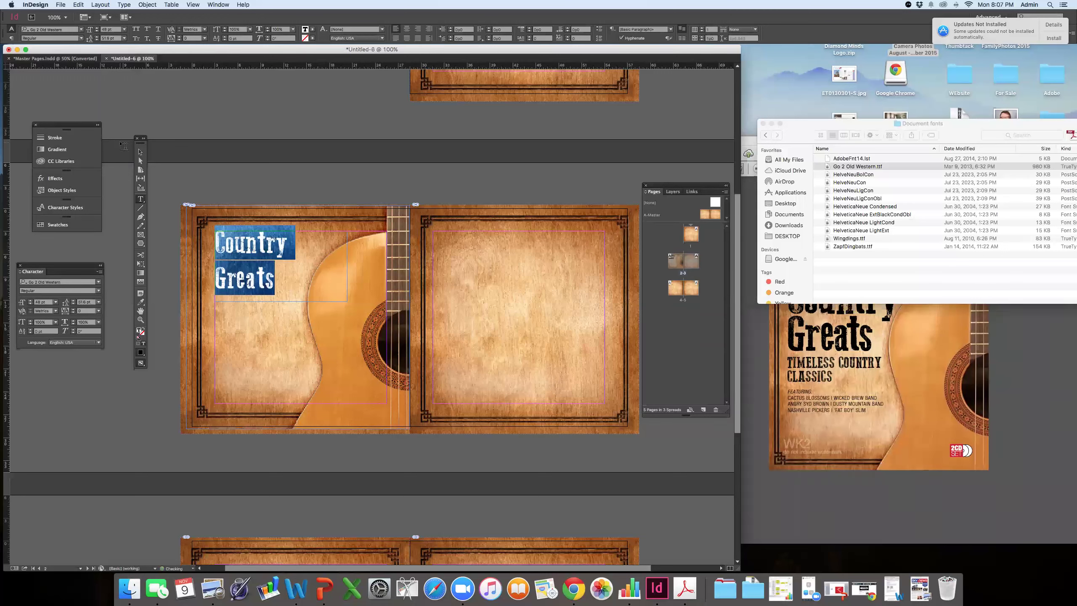
left_click(243, 256)
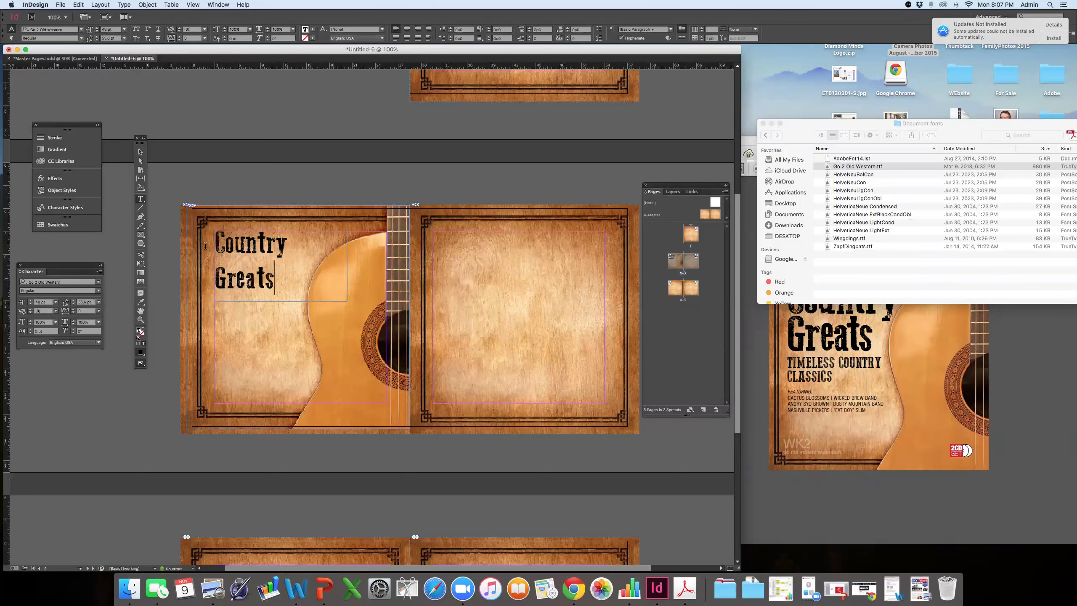
- Bring the country_greatsCD.pdf window forward and move it up beside the document so its full cover can be compared
key("super+a")
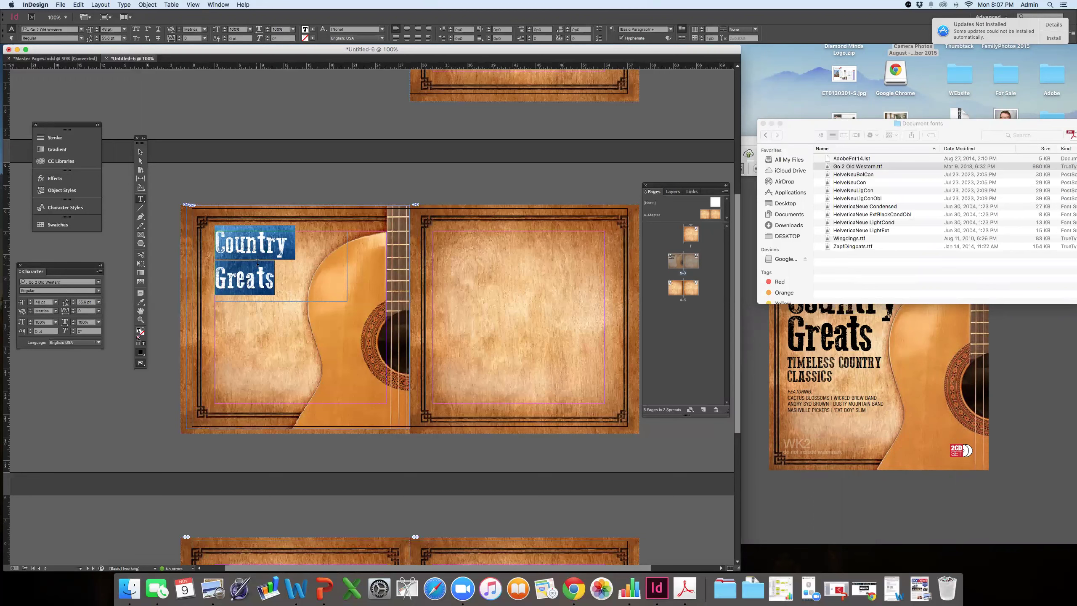
left_click(748, 141)
left_click_drag(748, 140, 738, 57)
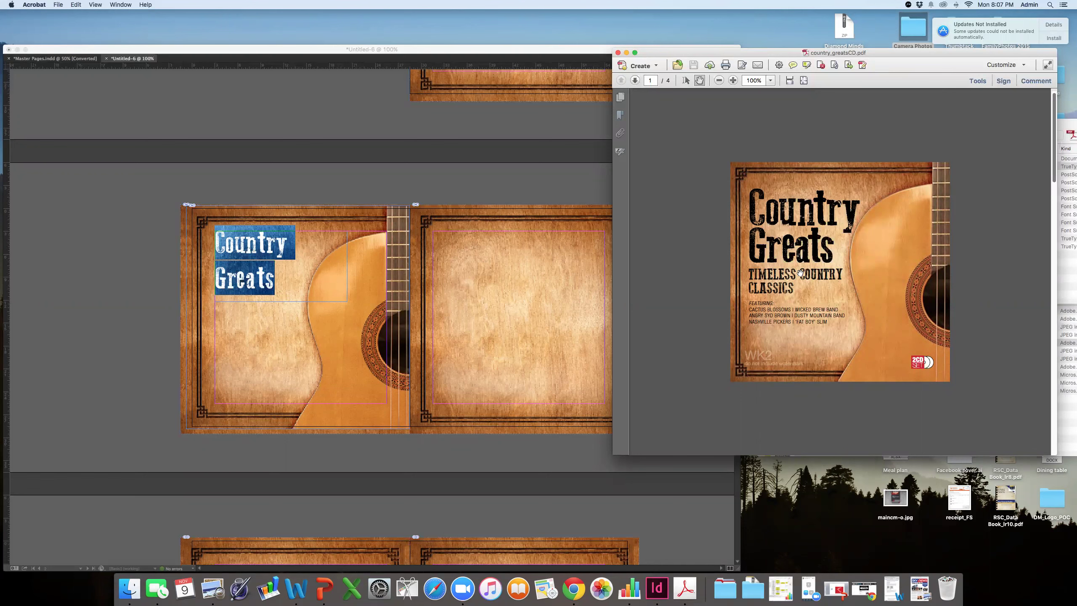
- Select the whole "Country Greats" title on page 2 and reduce its leading gradually to bring the two lines closer together
left_click(270, 265)
mouse_move(280, 279)
left_mouse_down()
mouse_move(235, 278)
mouse_move(261, 257)
mouse_move(266, 280)
left_mouse_up()
left_click(261, 257)
key("super+a")
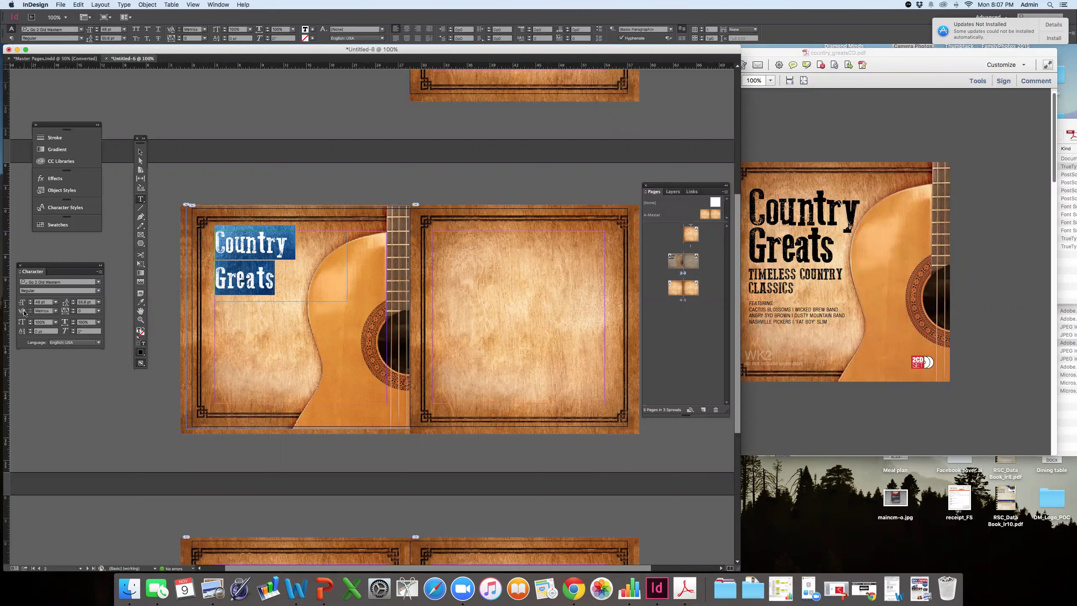
left_click(73, 304)
left_click(73, 303)
left_click(74, 304)
left_click(73, 303)
left_click(73, 304)
left_click(73, 304)
left_click(73, 304)
left_click(73, 303)
left_click(73, 303)
left_click(73, 303)
left_click(73, 303)
left_click(73, 303)
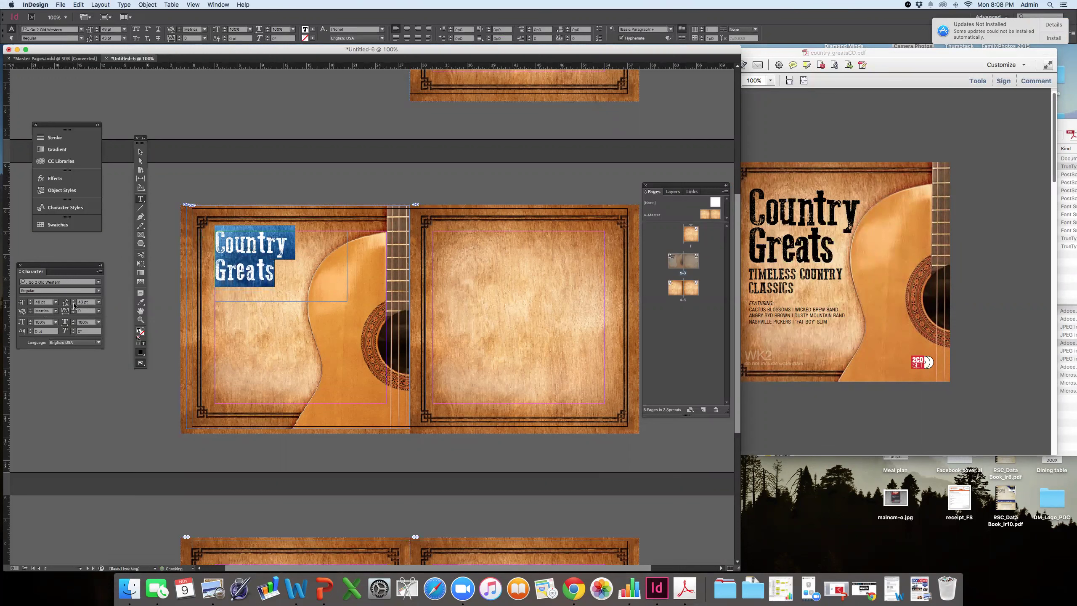
- Tighten the leading of the selected "Country Greats" title on page 2 a little further
left_click(73, 302)
left_click(73, 302)
left_click(73, 304)
left_click(73, 304)
left_click(73, 304)
left_click(73, 304)
- Enlarge the "Country Greats" title to 58 pt and from there to 69 pt
left_click(108, 30)
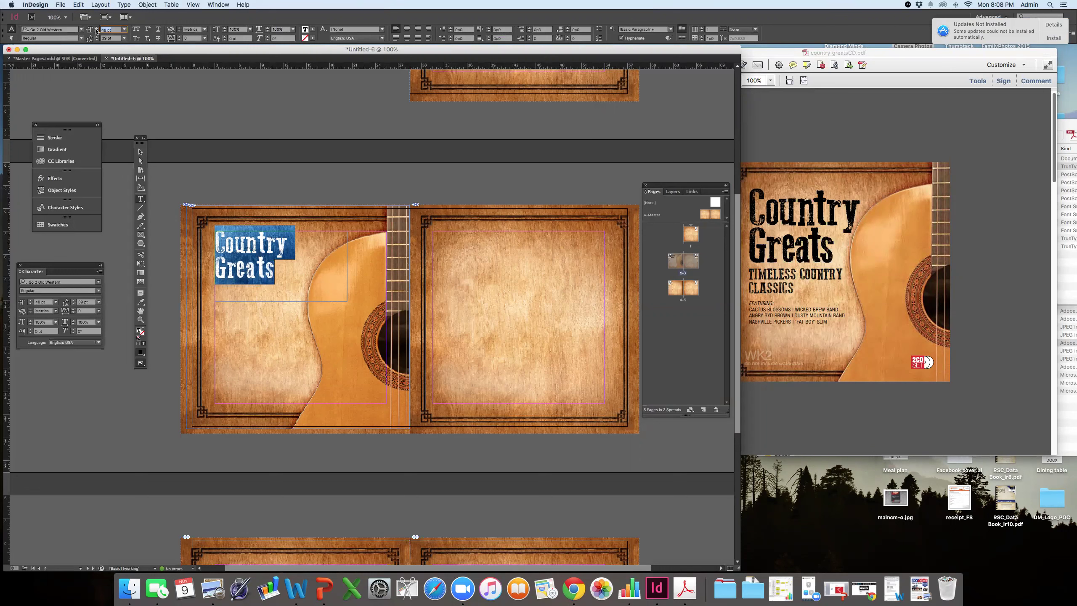
type("58")
key("Return")
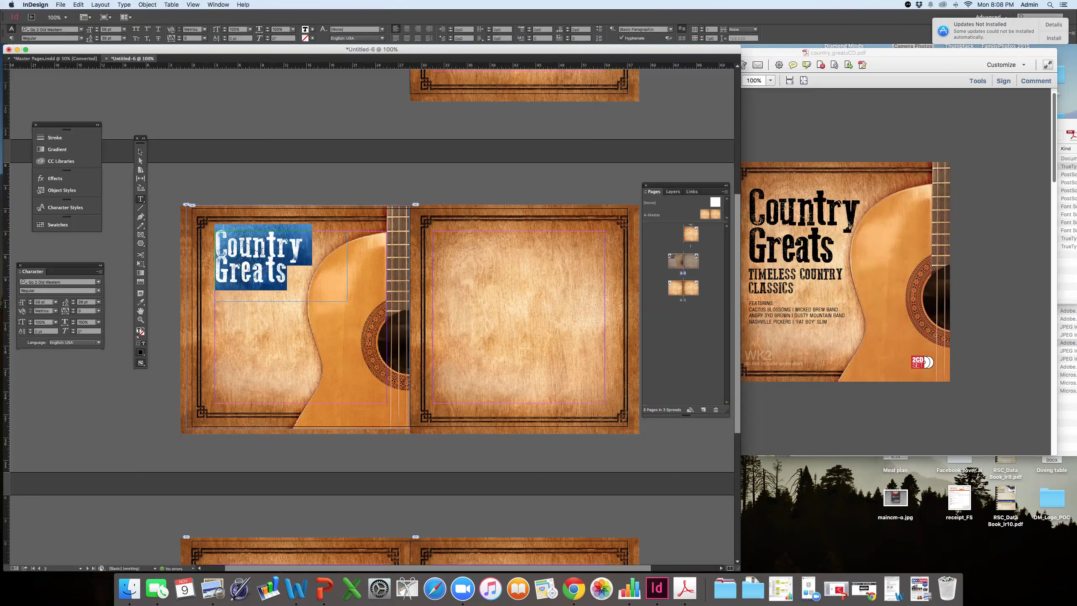
type("69")
key("Return")
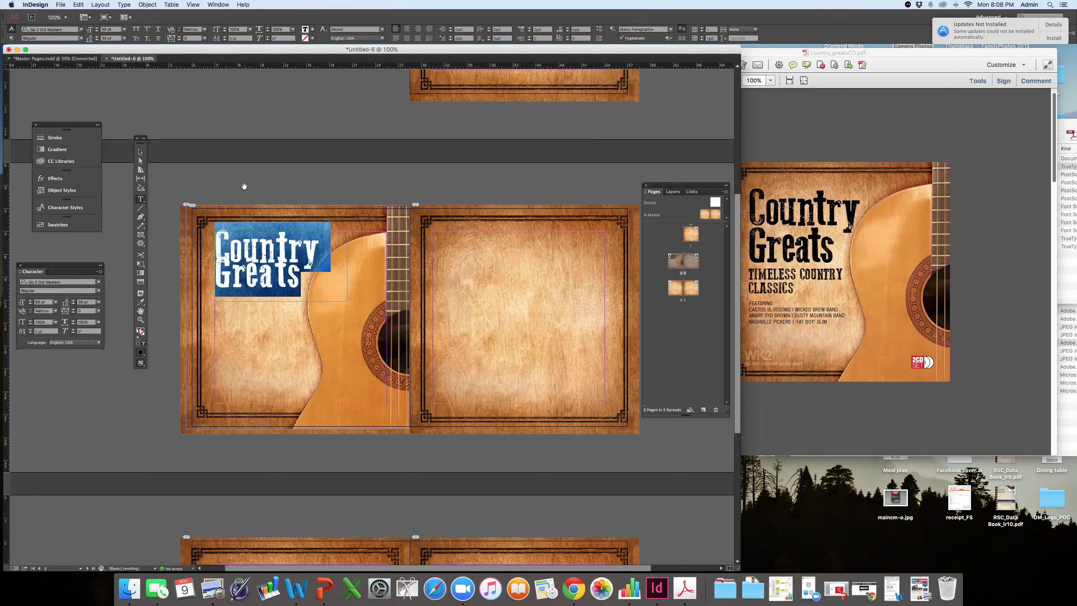
- Increase the title's leading step by step so that "Country" and "Greats" are spaced apart as on the PDF cover
key("alt+Down")
key("alt+Down")
key("alt+Down")
key("alt+Down")
key("alt+Down")
key("alt+Down")
key("alt+Down")
key("alt+Down")
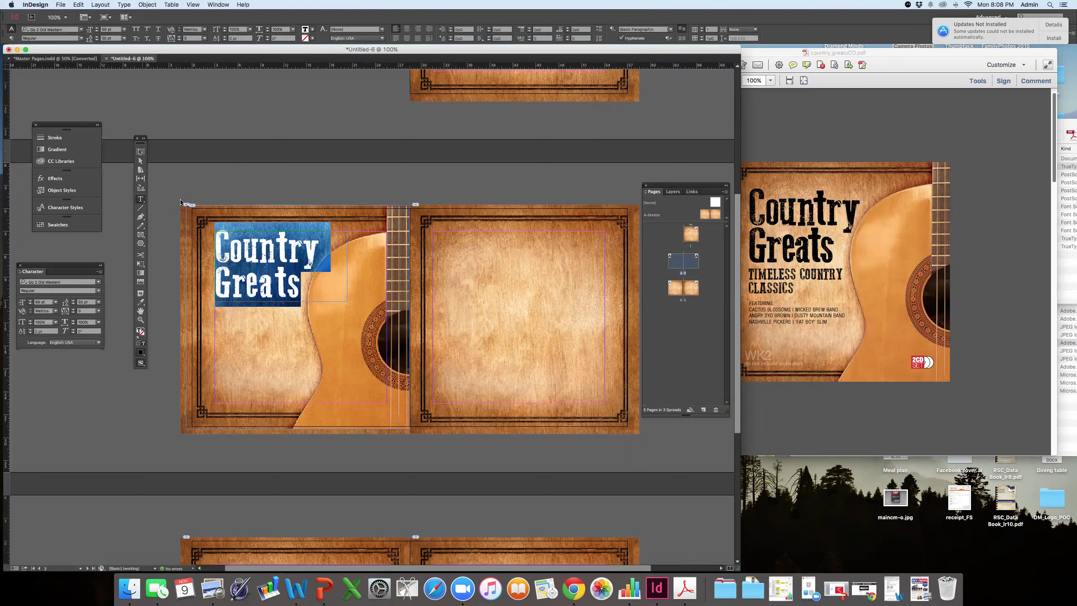
- Nudge the title frame slightly left and up to match its position on the PDF cover, and deselect it
left_click(141, 152)
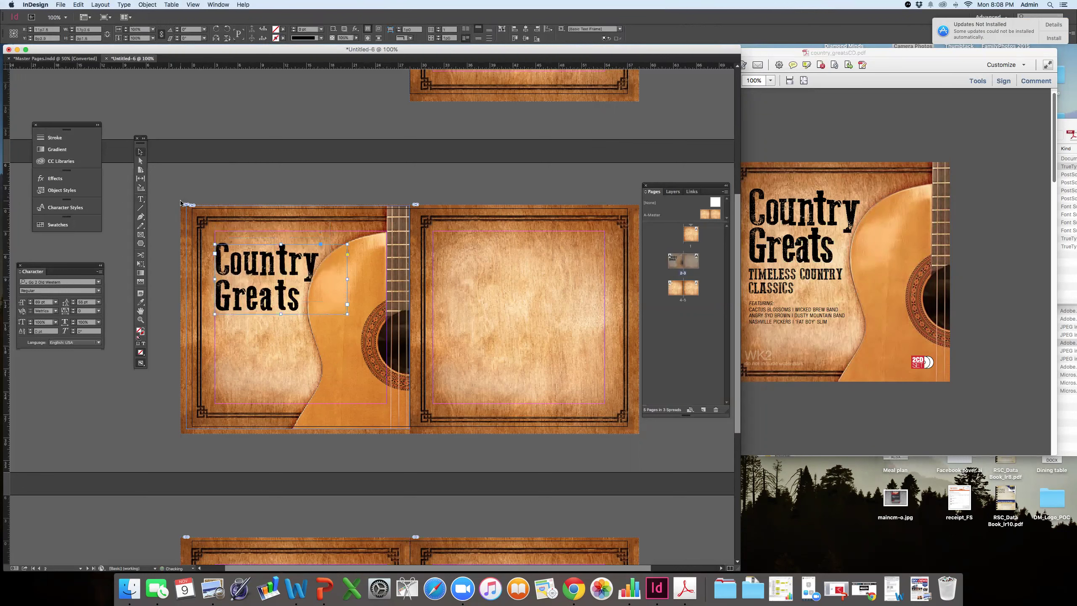
key("shift+Left")
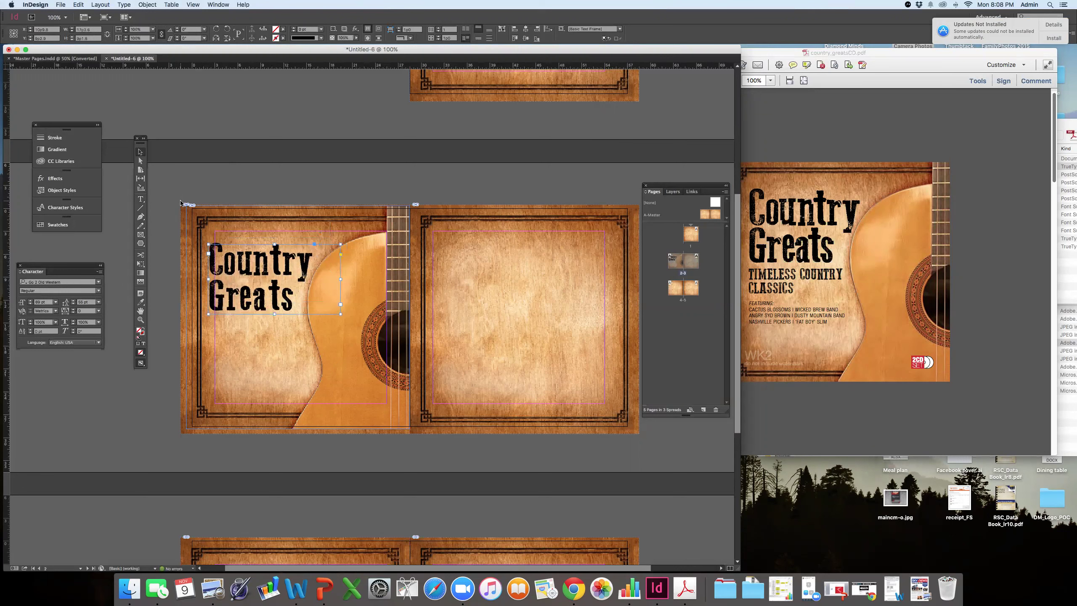
key("Right")
key("Right")
key("Right")
key("Right")
key("Right")
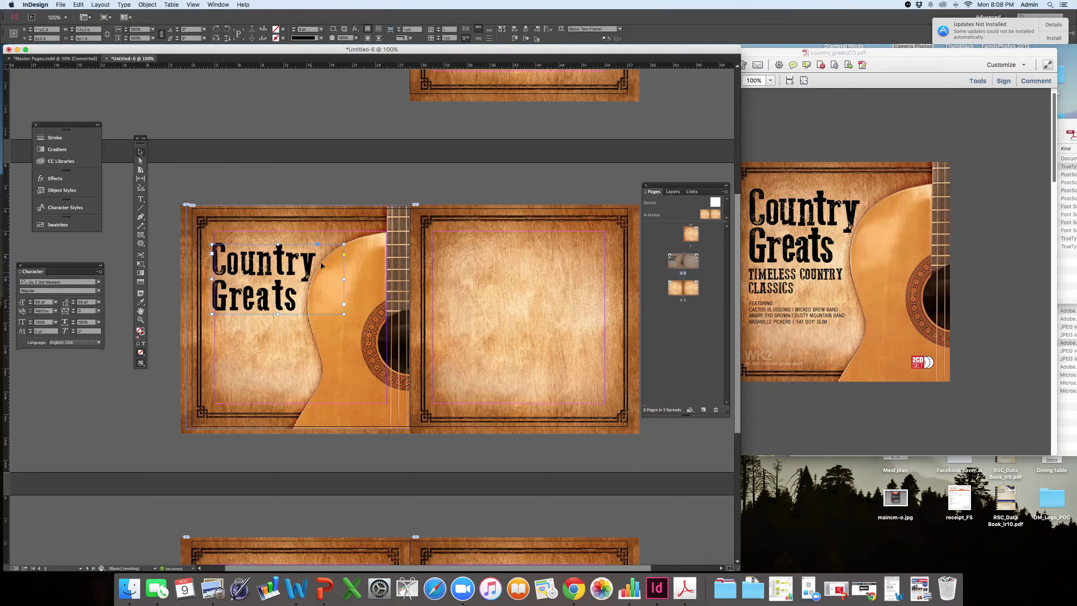
key("Up")
key("Up")
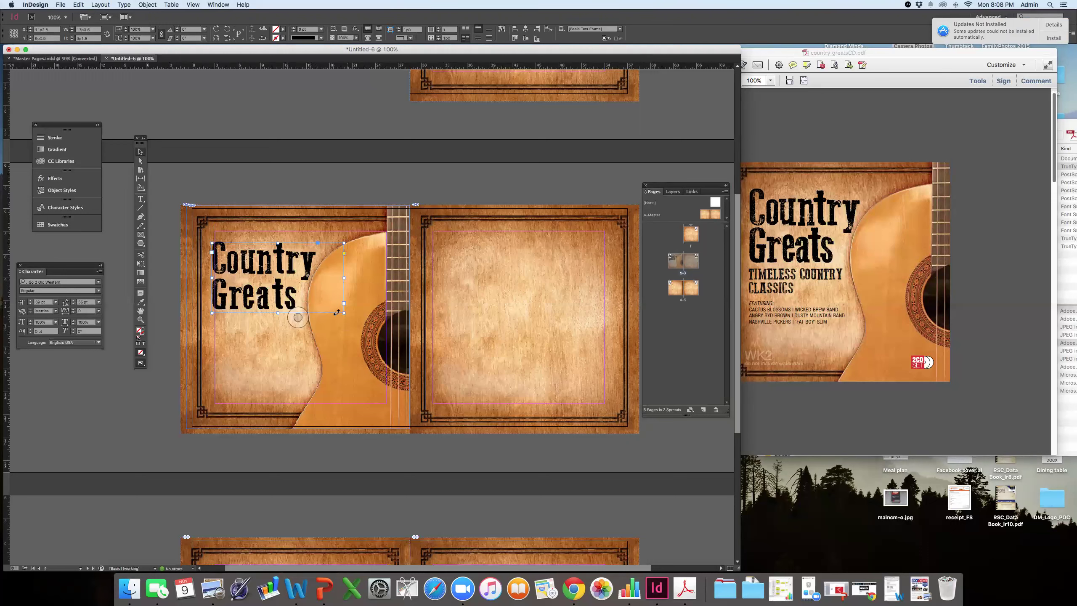
left_click(165, 331)
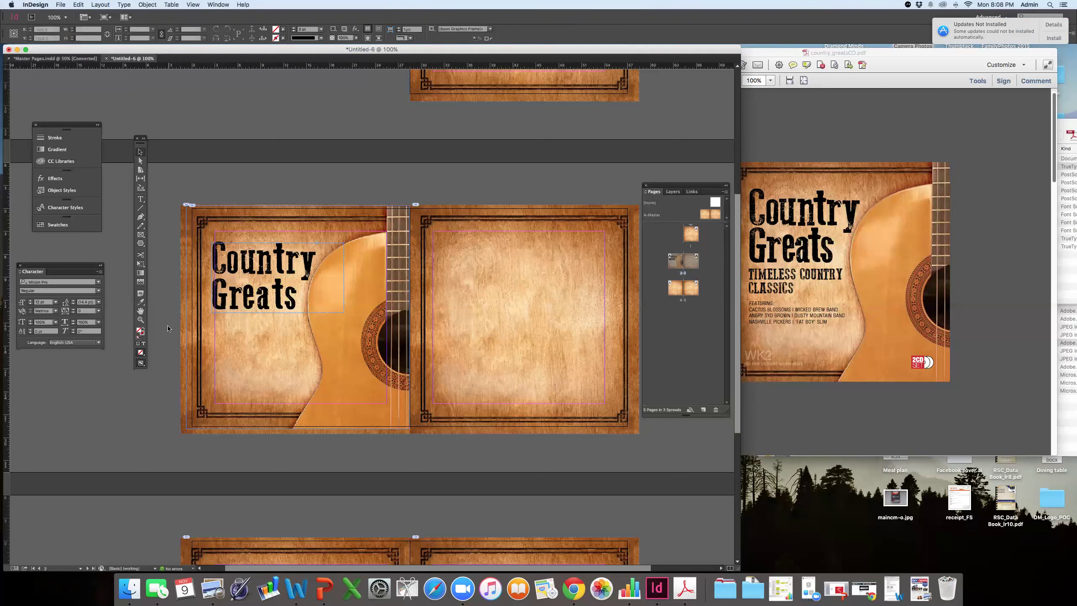
- Add a text frame below the title on page 2 containing "Timeless country classics"
left_click(141, 199)
left_click_drag(216, 346, 333, 383)
type("Timeles")
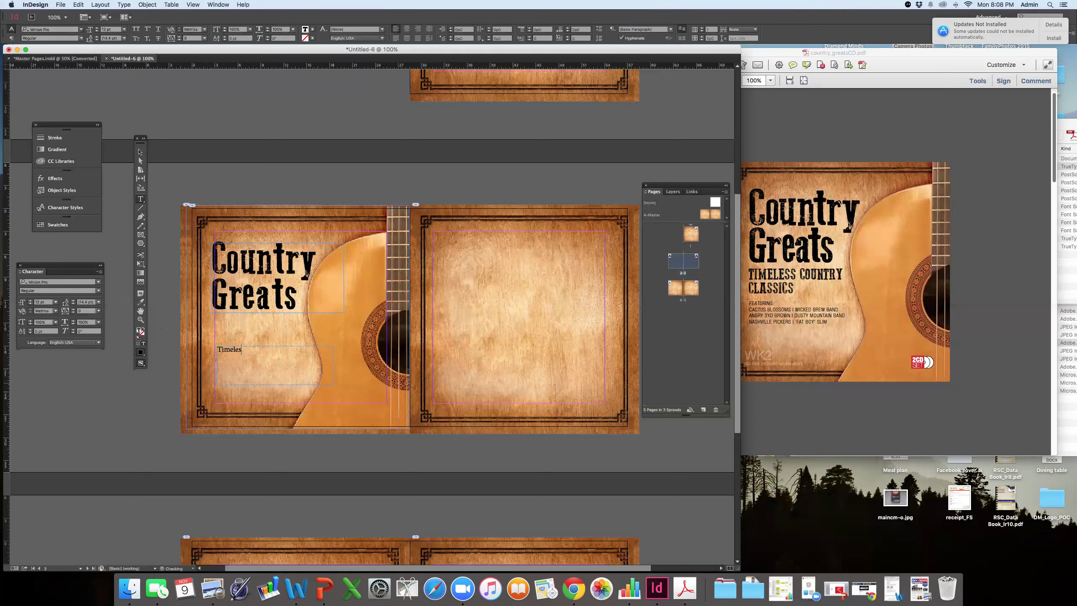
type("s country classics")
- Convert the whole "Timeless country classics" line to uppercase and keep the text selected
key("super+a")
left_click(123, 4)
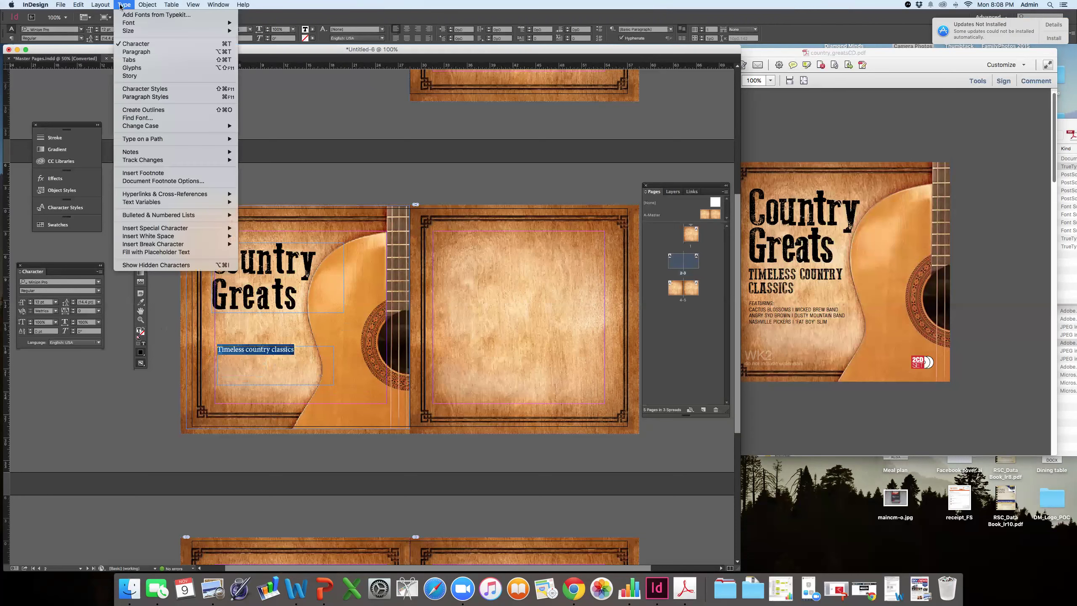
mouse_move(140, 127)
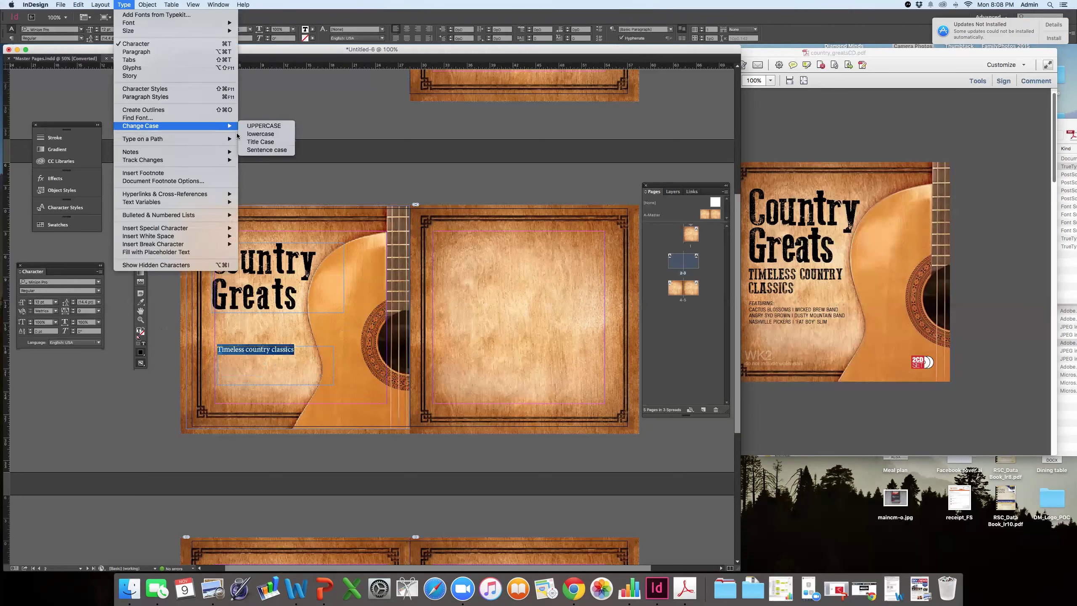
left_click(248, 126)
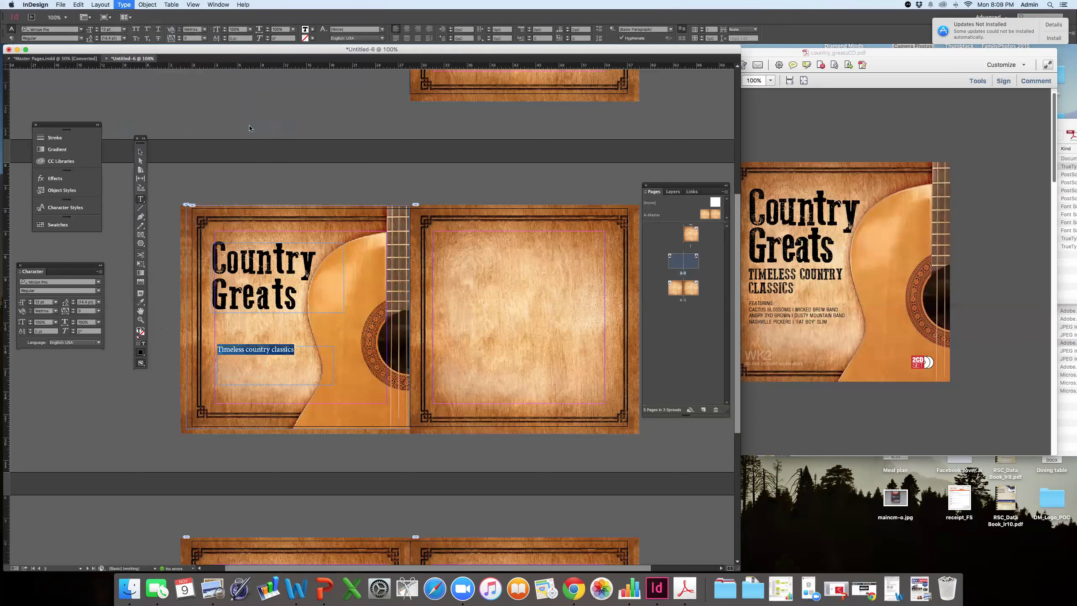
left_click(140, 149)
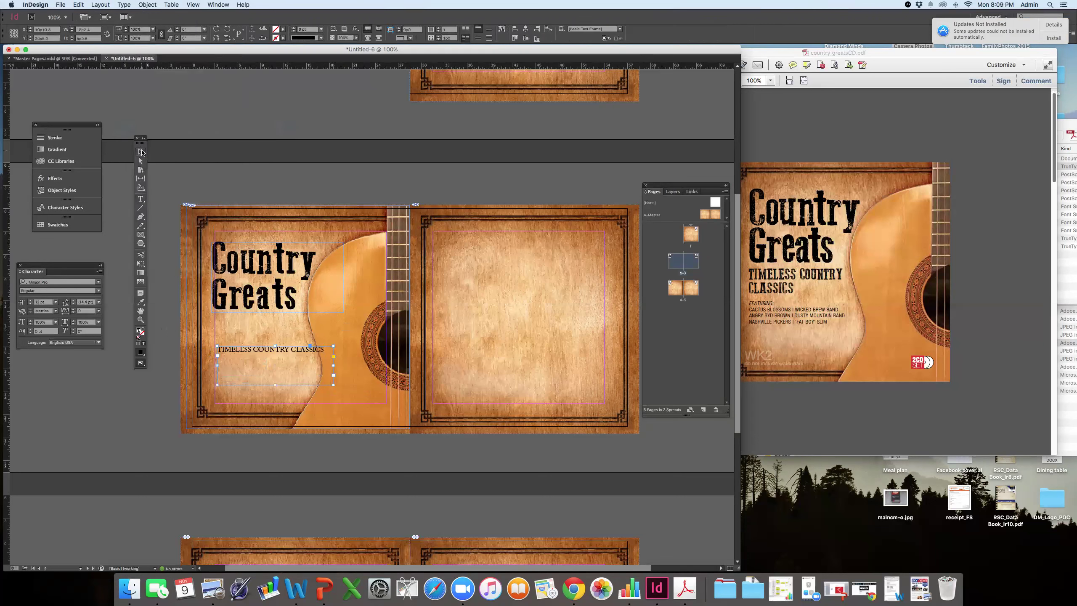
double_click(236, 350)
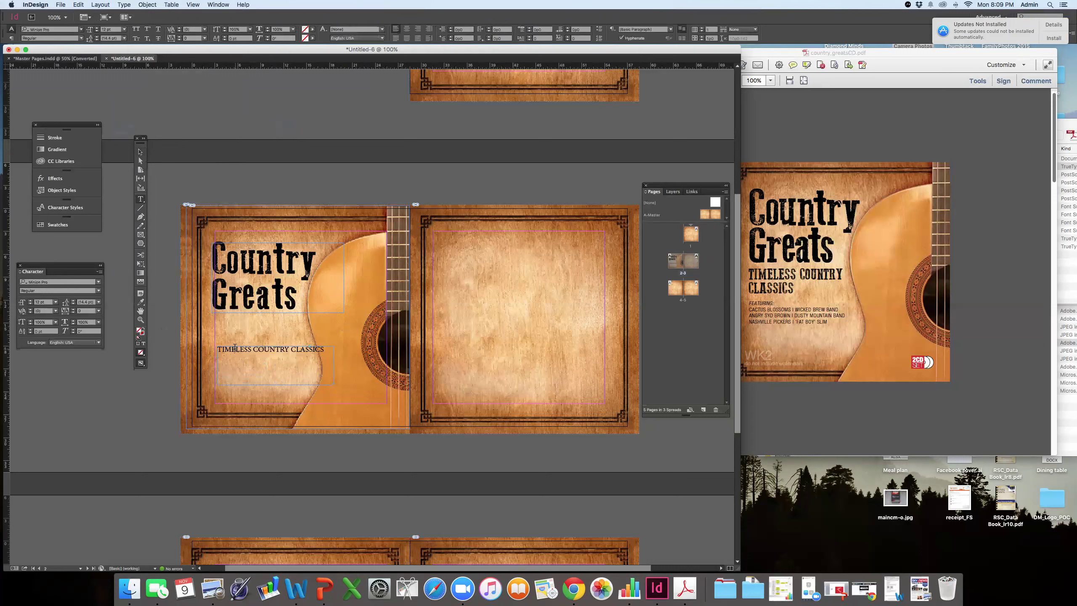
triple_click(258, 349)
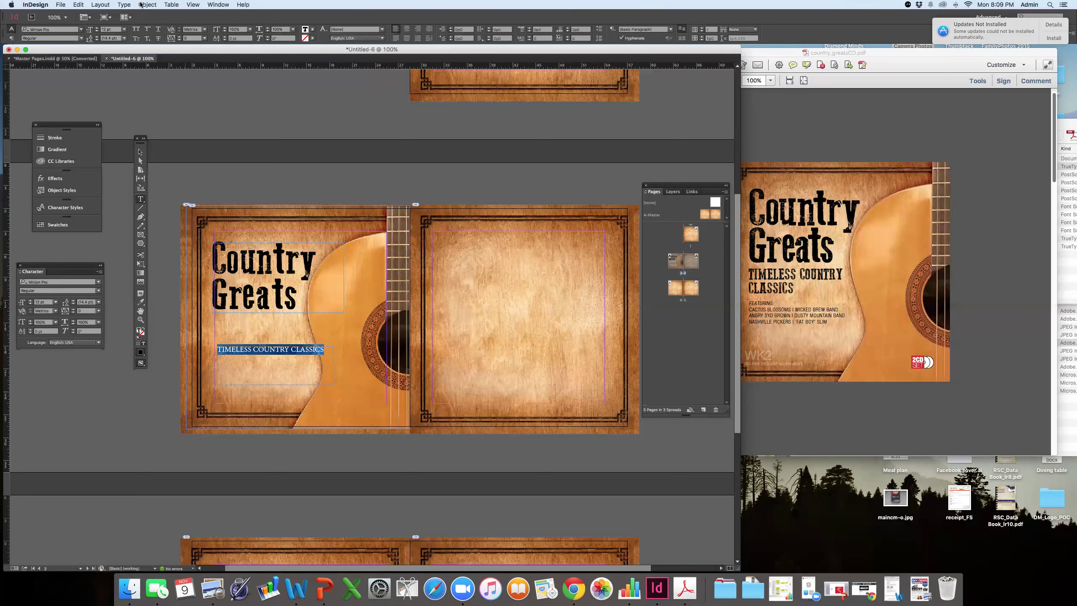
left_click(123, 4)
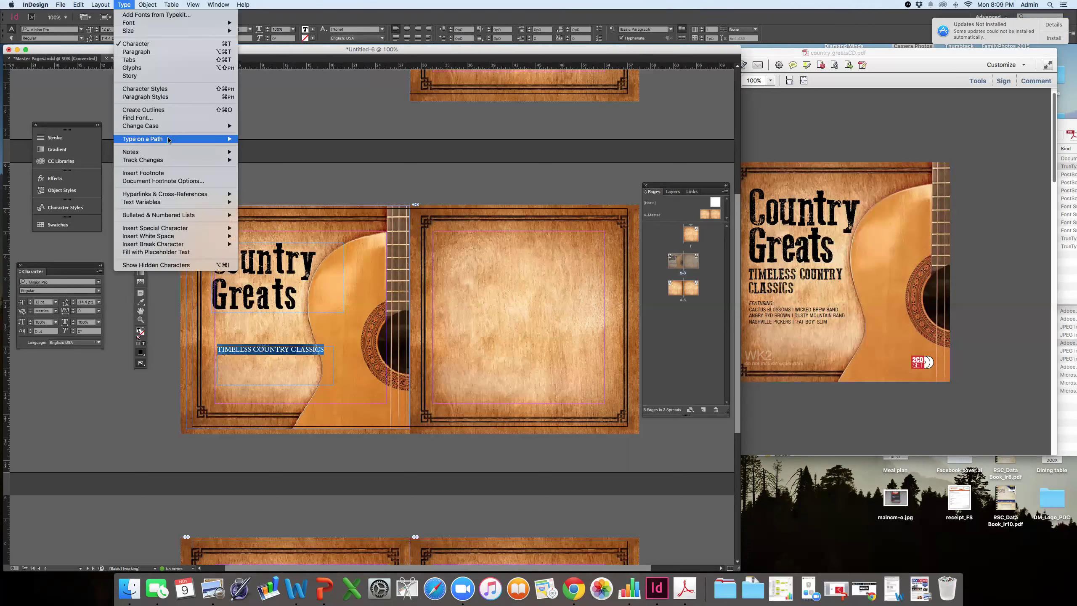
mouse_move(142, 130)
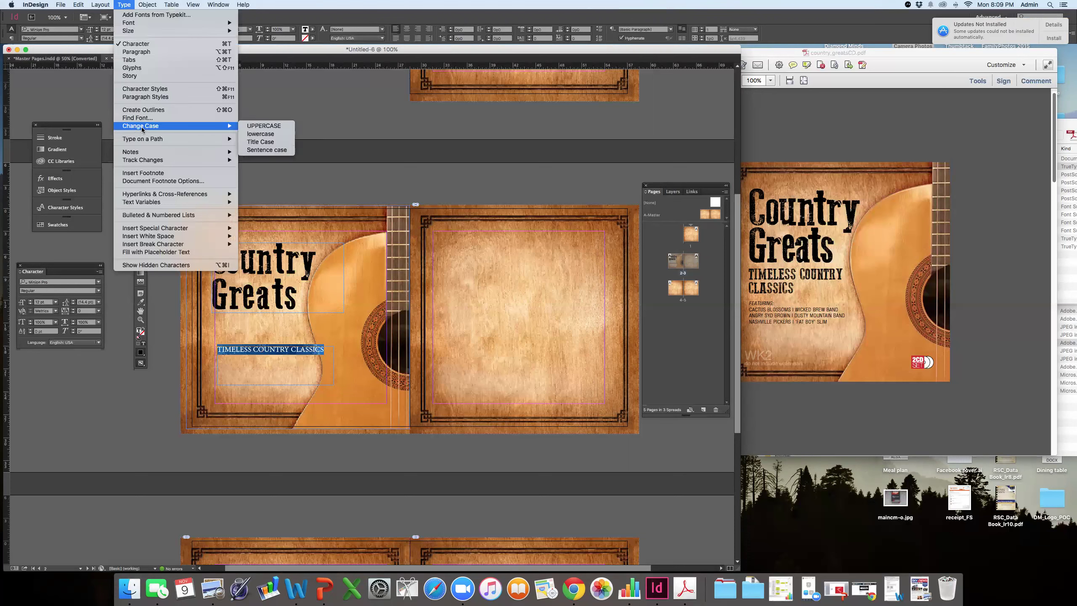
left_click(265, 349)
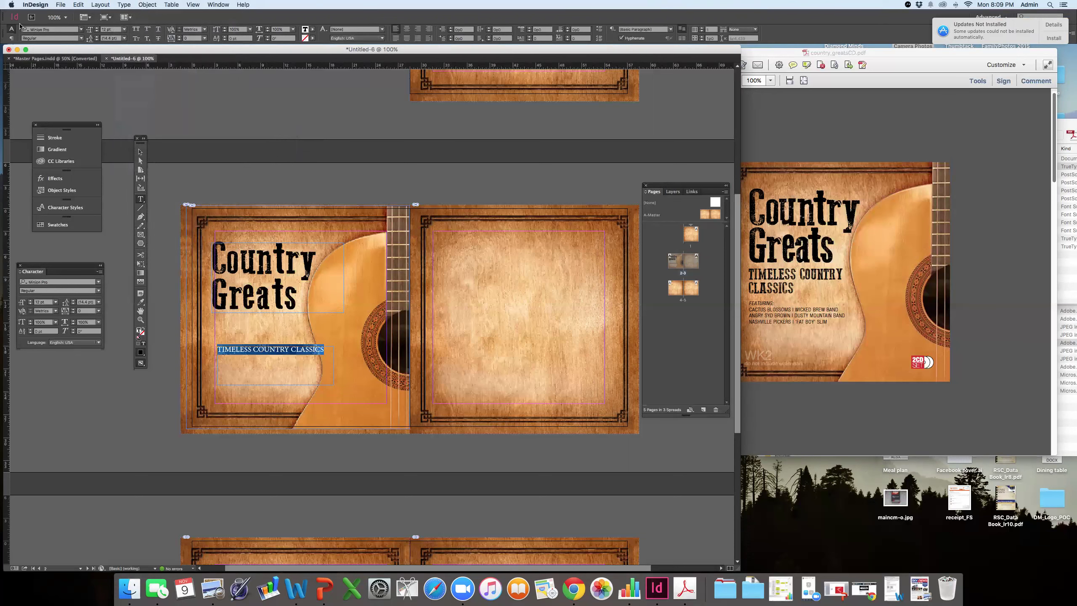
- Set the "TIMELESS COUNTRY CLASSICS" subtitle in the Go 2 Old Western font
left_click(57, 30)
type("go 2")
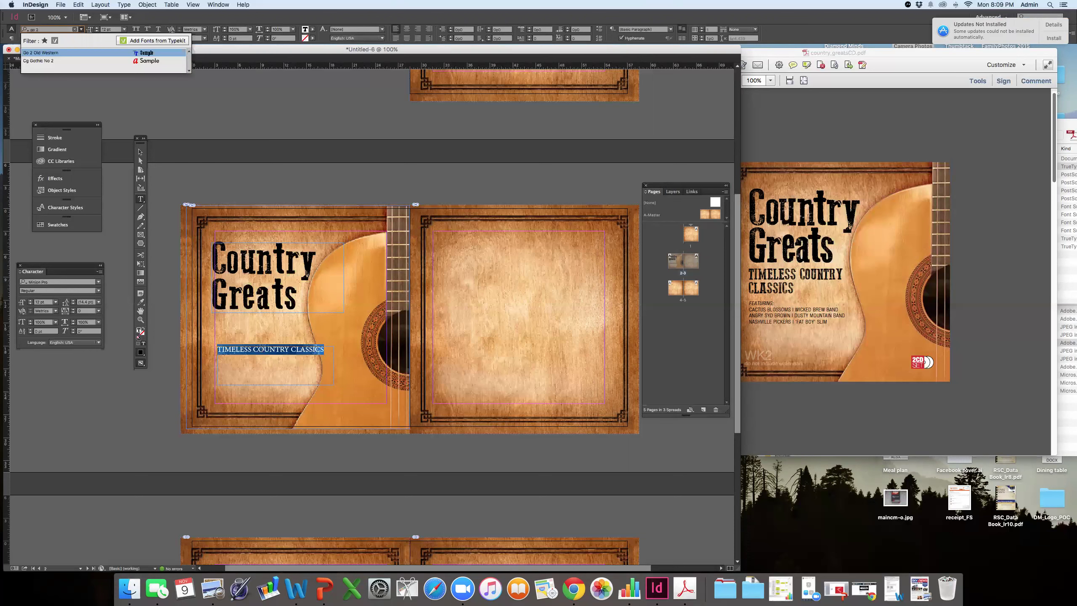
key("Return")
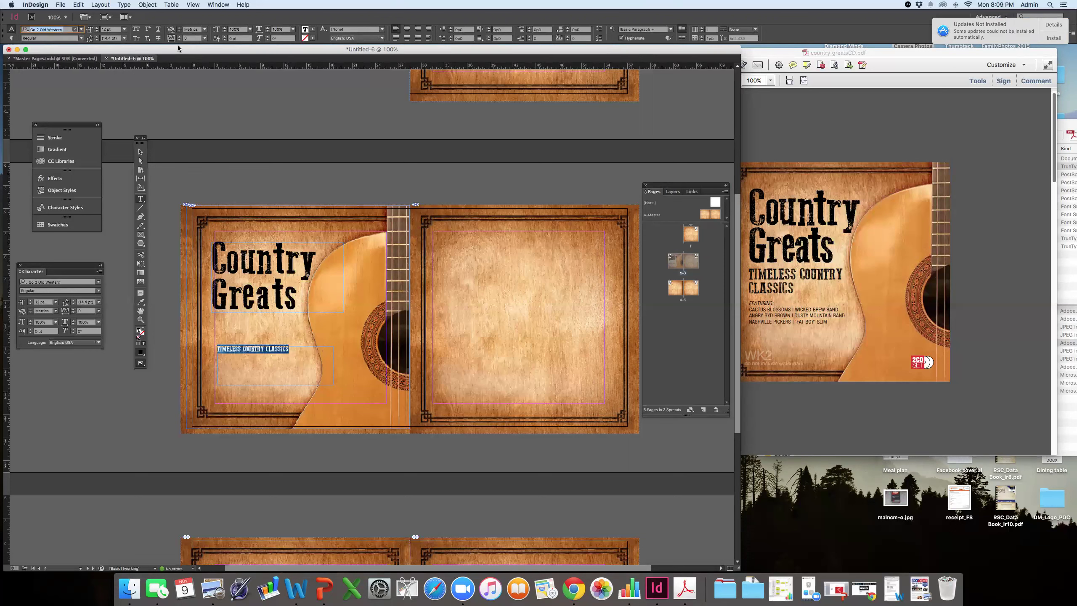
- Try the subtitle at 36 pt and at 18 pt
left_click(124, 29)
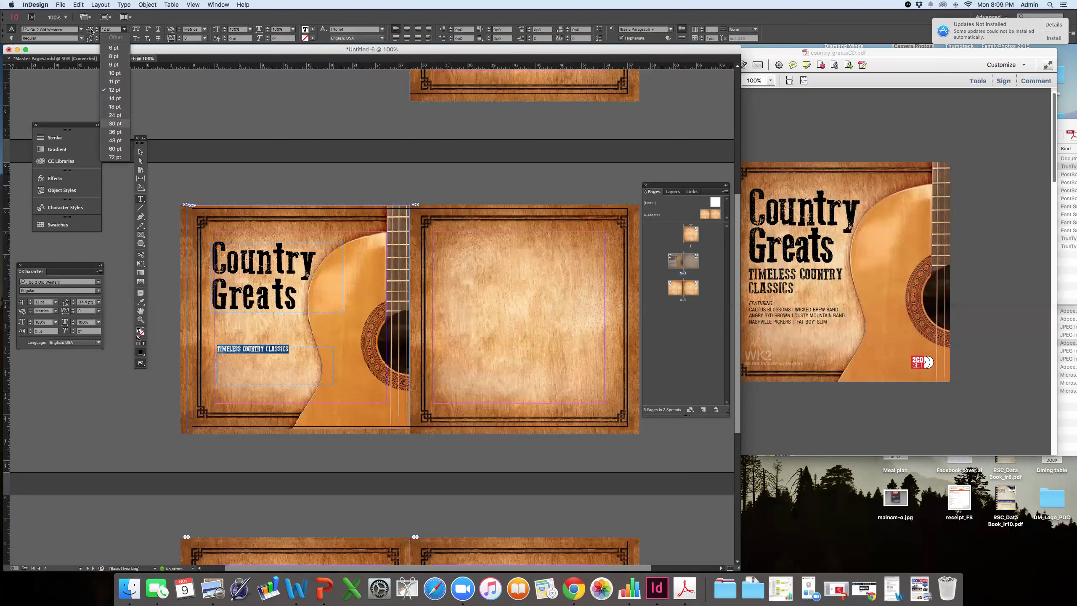
key("Return")
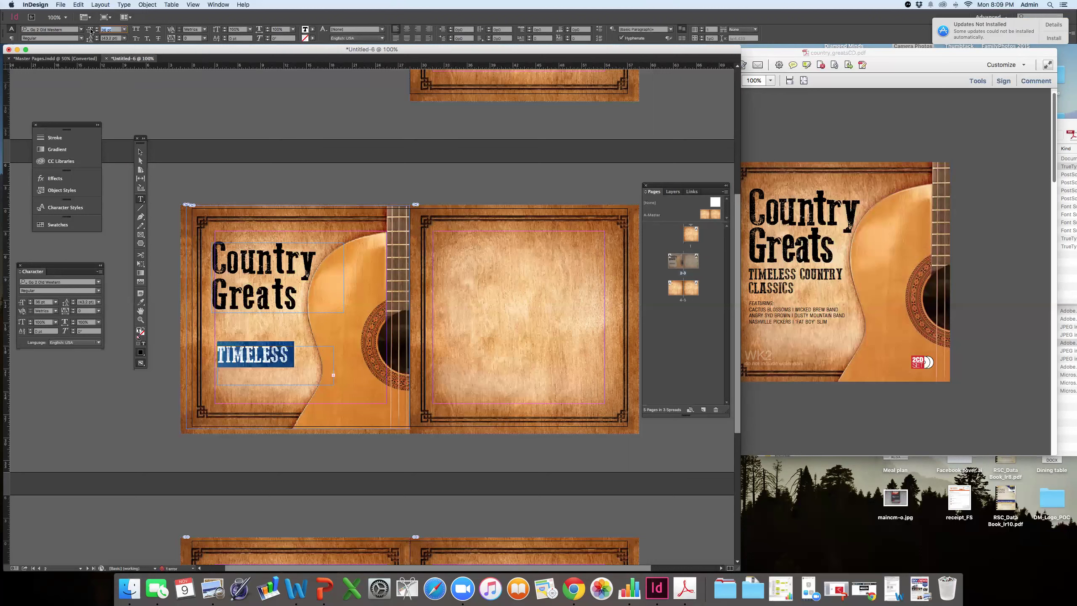
left_click(121, 30)
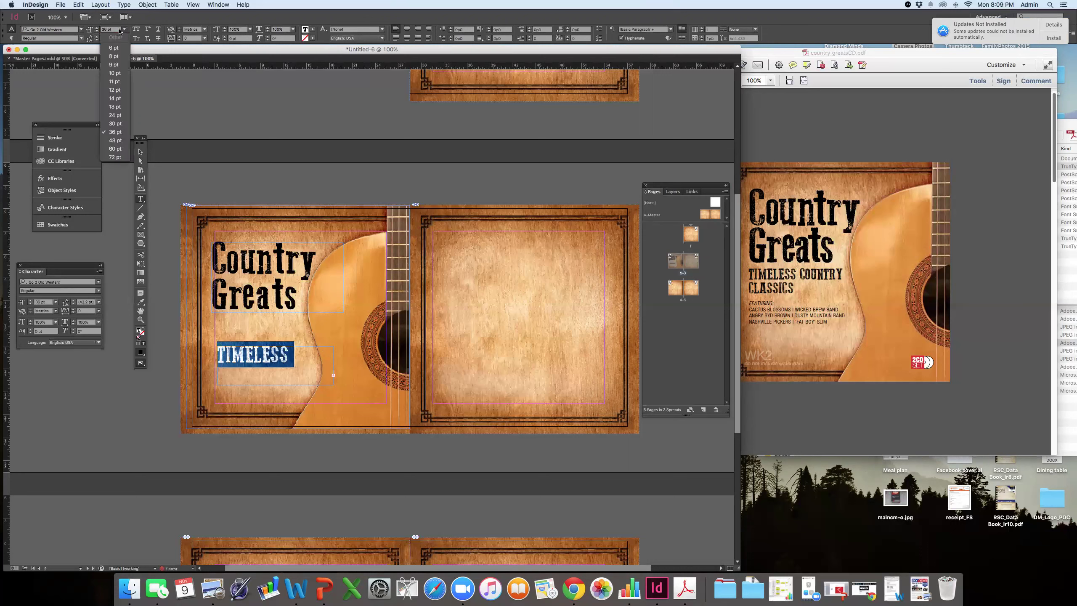
key("Up")
key("Return")
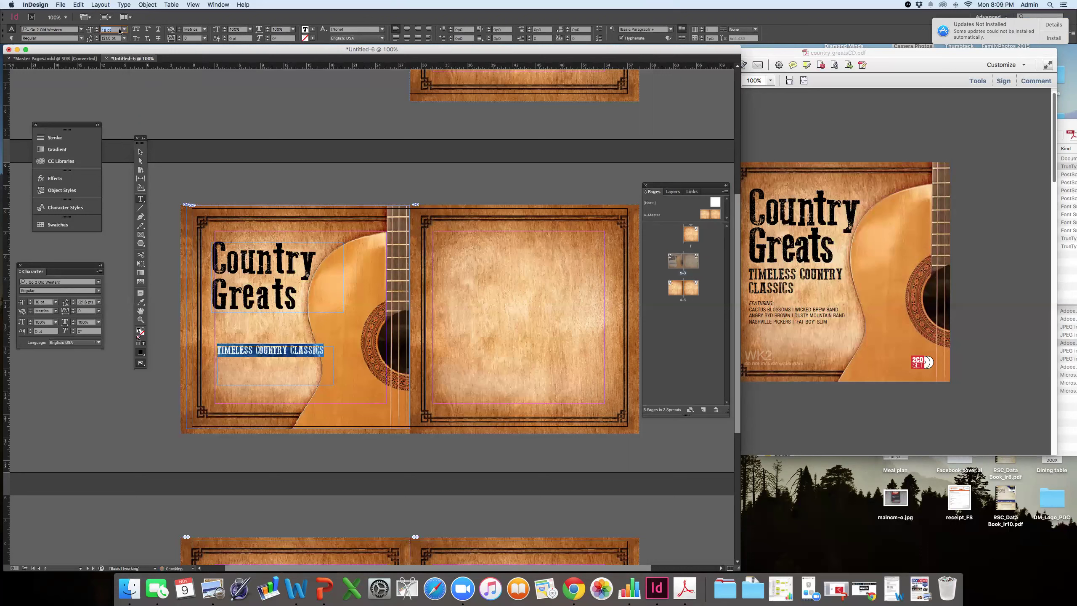
- Break the subtitle onto a second line before "CLASSICS" and set the whole subtitle to 24 pt
left_click(286, 349)
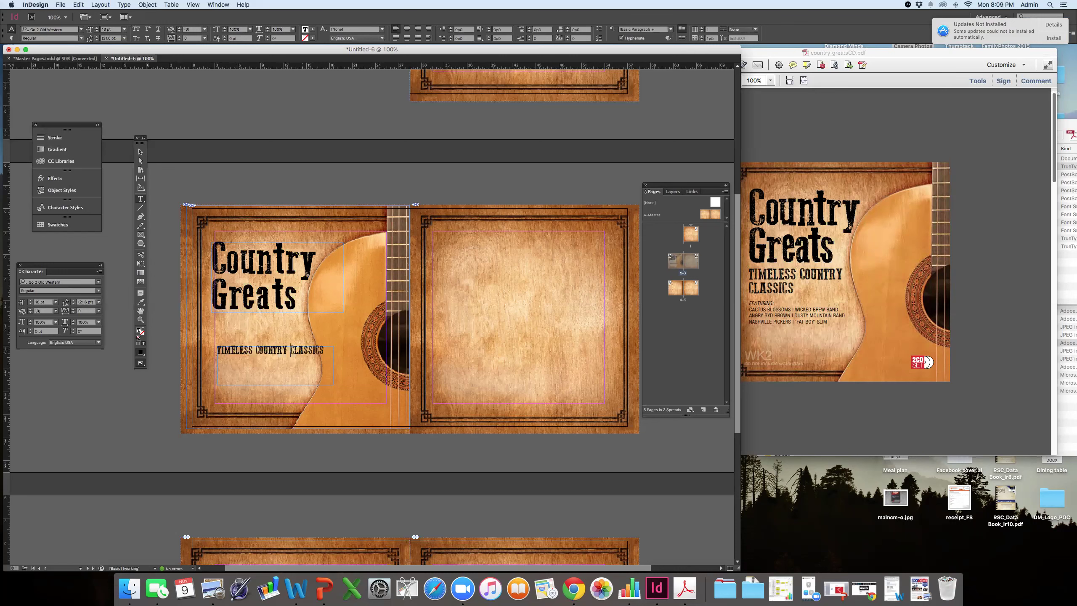
key("Return")
key("super+a")
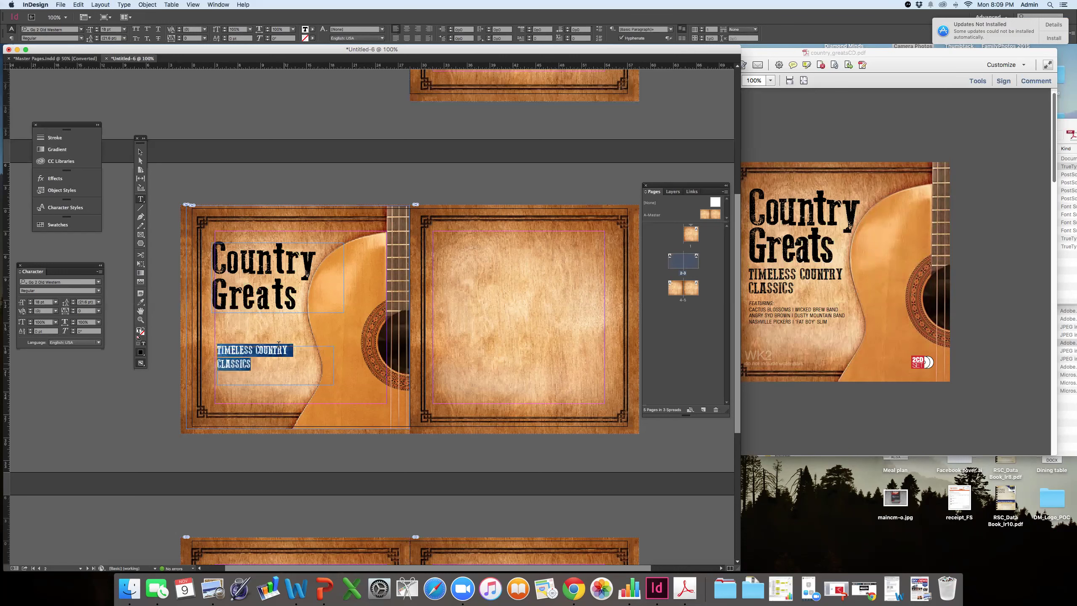
left_click(93, 31)
type("24")
key("Return")
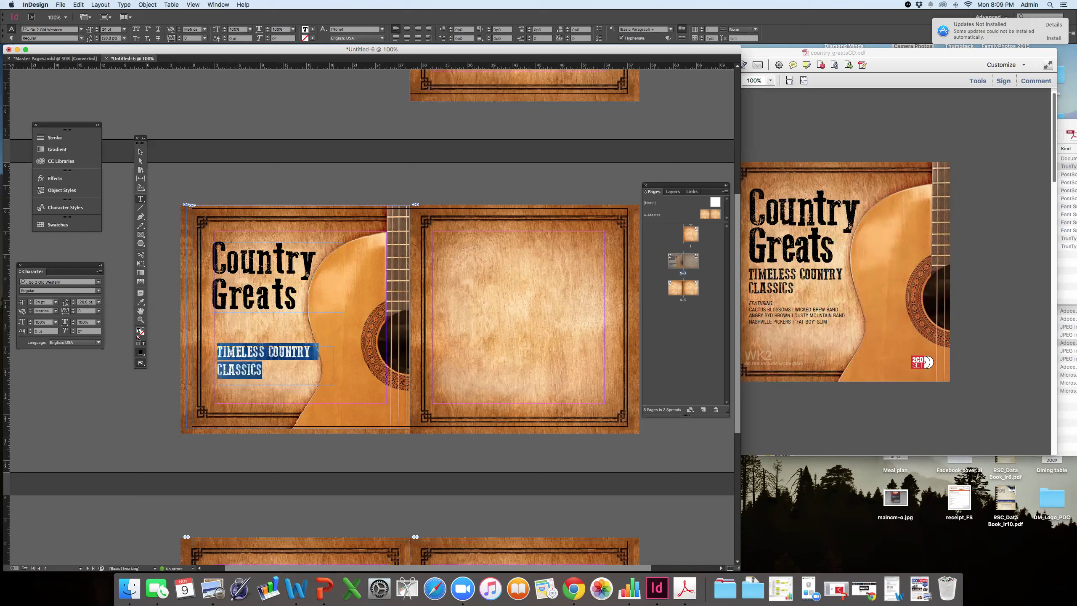
- Move the subtitle frame up directly beneath "Greats" and nudge it slightly left
key("Escape")
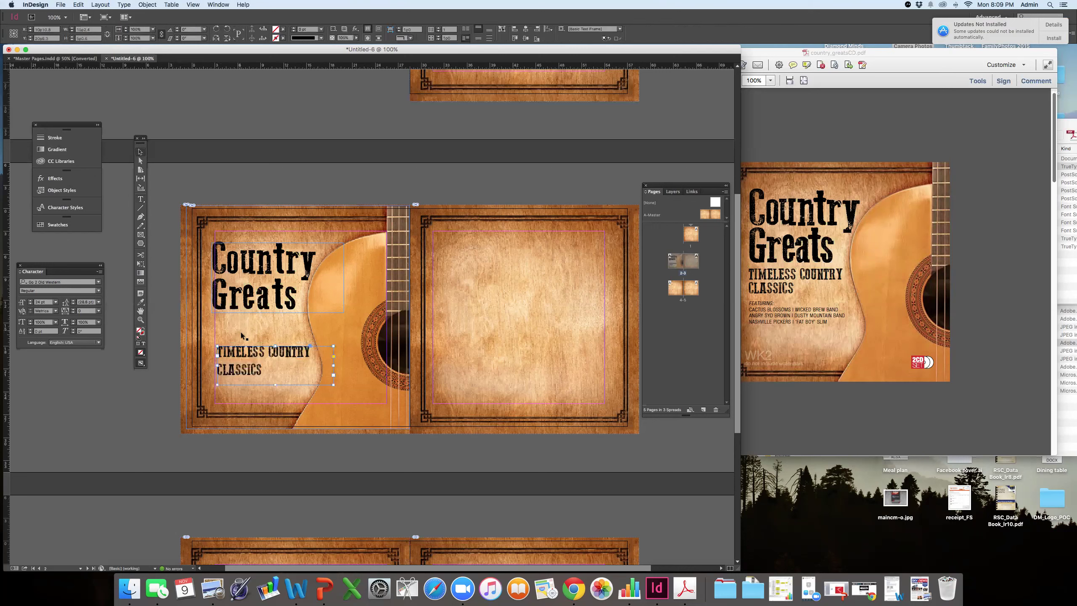
key("shift+Up")
key("shift+Up")
key("shift+Up")
key("shift+Up")
key("shift+Up")
key("Left")
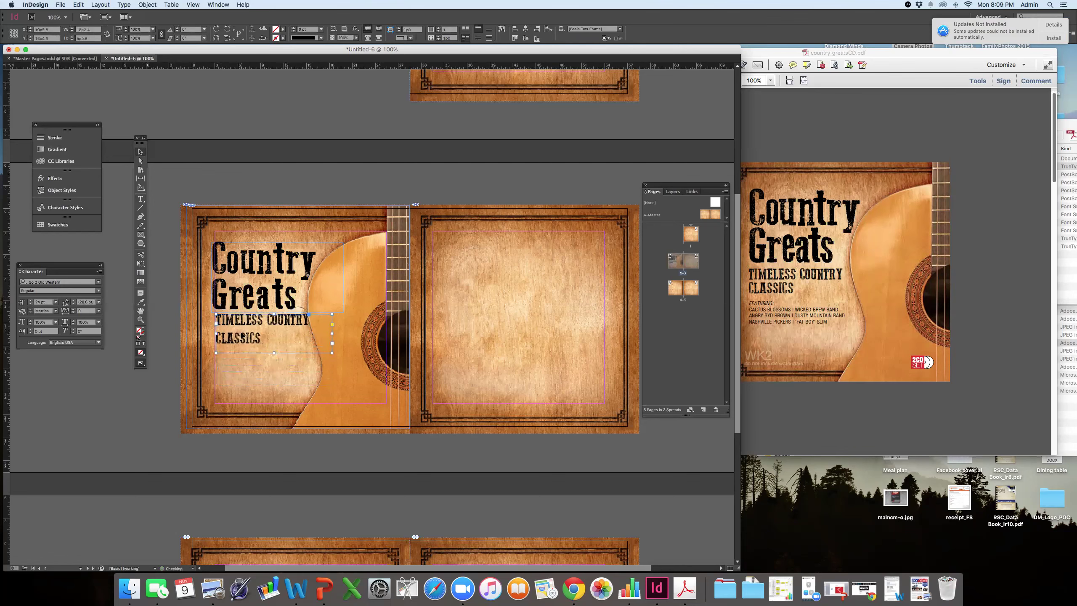
- Extend the subtitle frame's left edge to line up with the title frame and pull its right edge in to just past "COUNTRY"
key("super+equal")
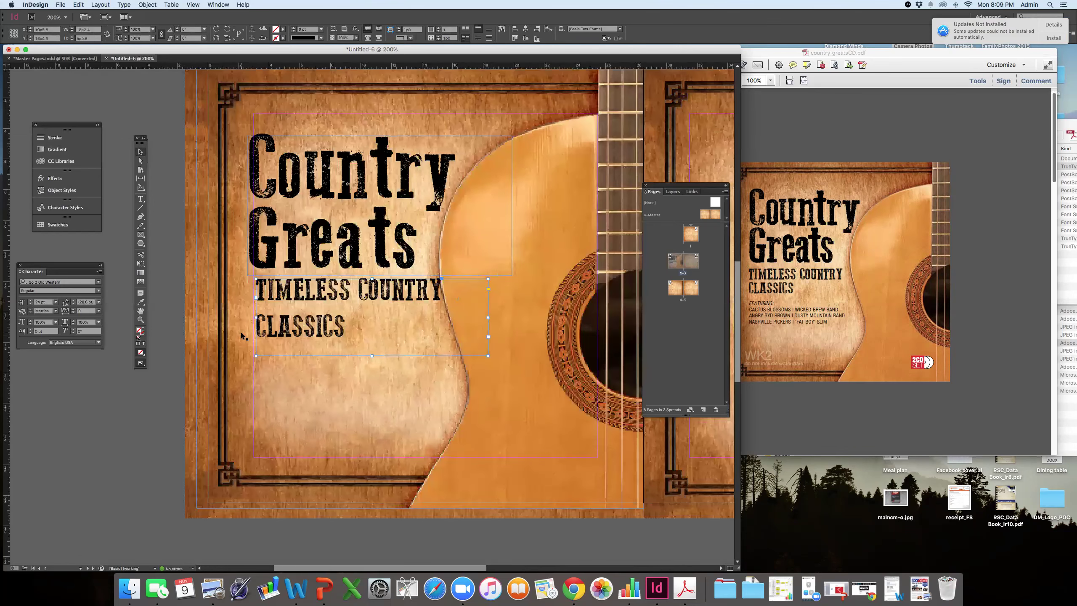
key("super+equal")
left_click_drag(198, 317, 185, 316)
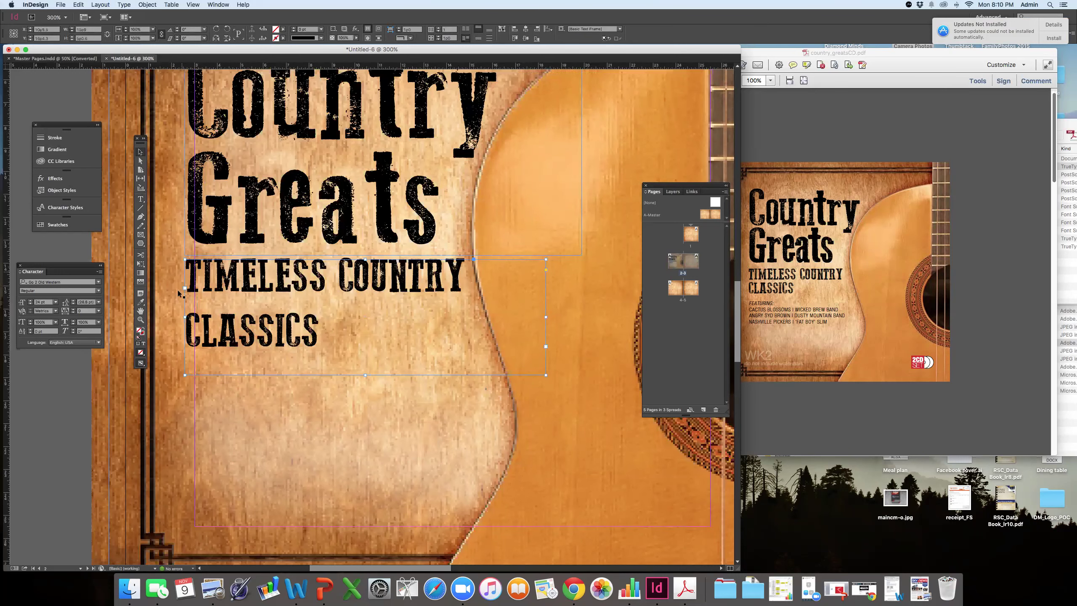
left_click_drag(546, 316, 479, 316)
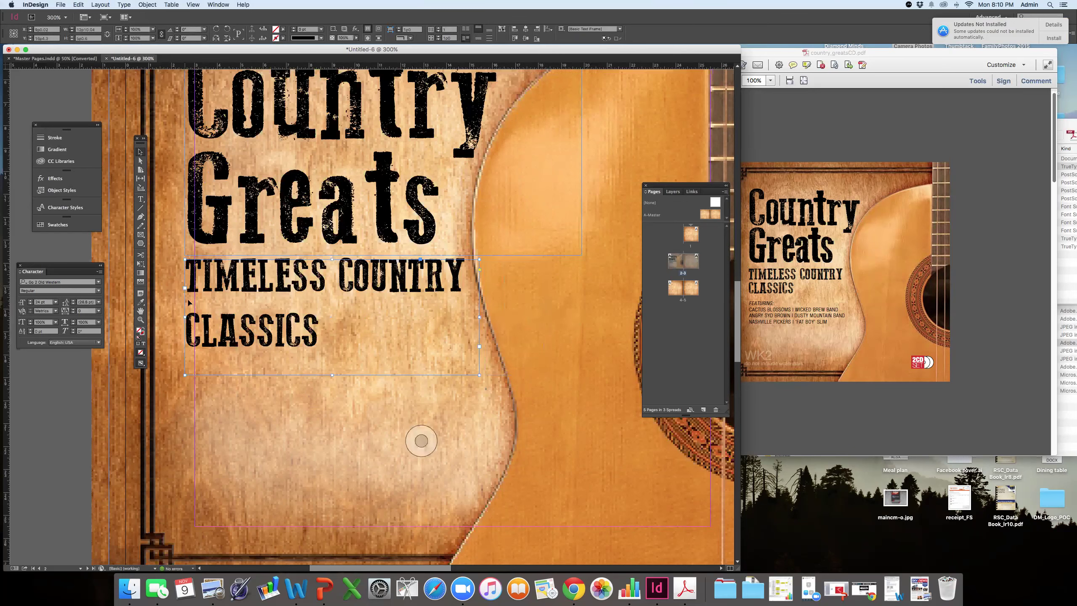
left_click_drag(185, 316, 183, 316)
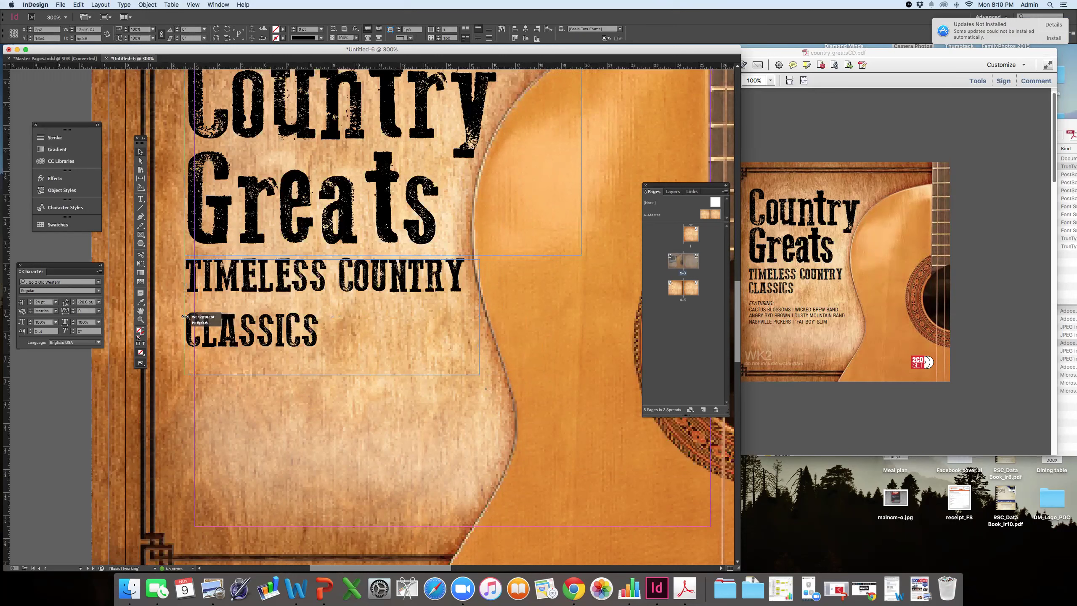
left_click_drag(185, 316, 185, 316)
key("super+minus")
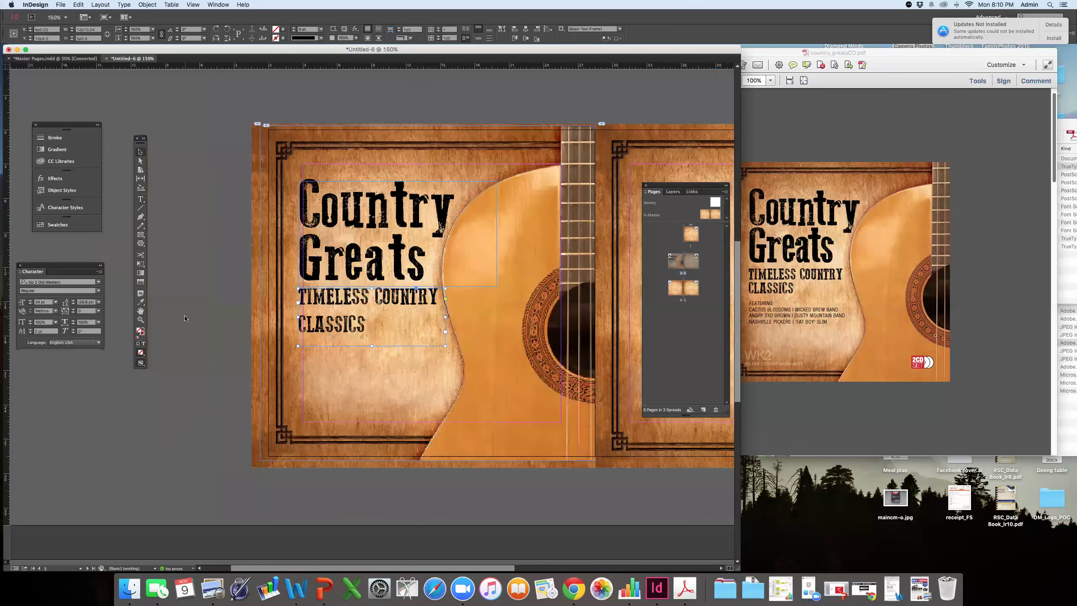
- Preview the cover without guides and frame edges, and set the whole "TIMELESS COUNTRY CLASSICS" subtitle to 22 pt
left_click(234, 301)
key("w")
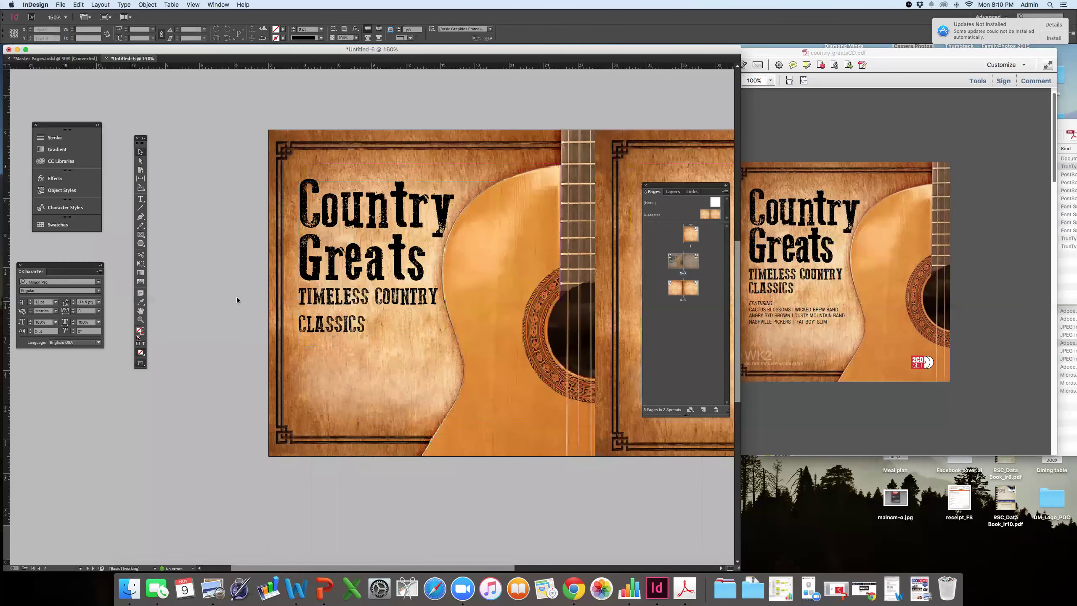
double_click(358, 300)
key("super+a")
left_click(111, 29)
type("22")
key("Return")
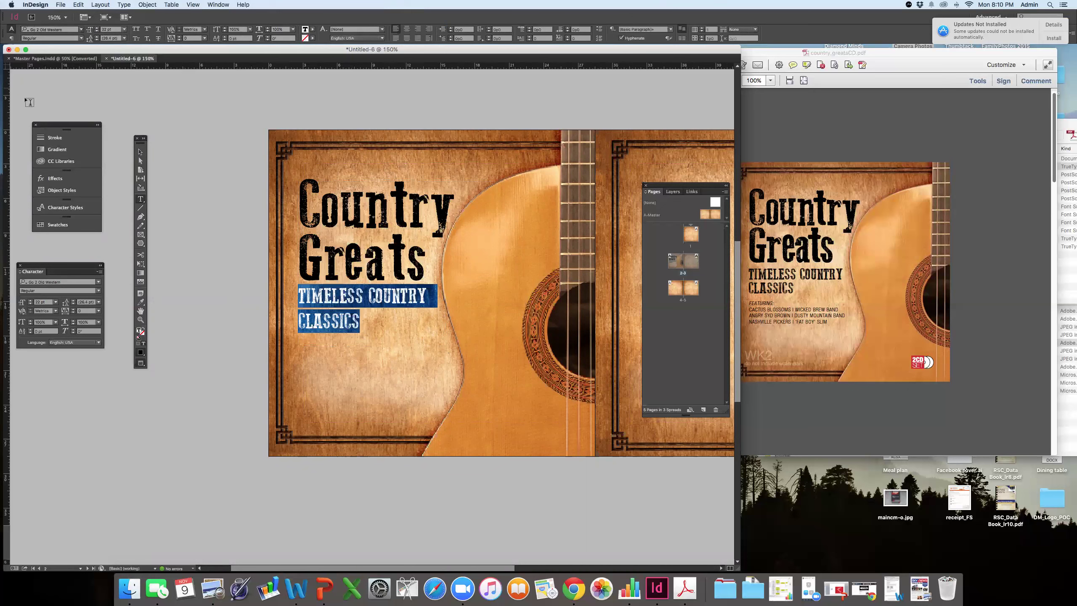
left_click(141, 152)
left_click(177, 152)
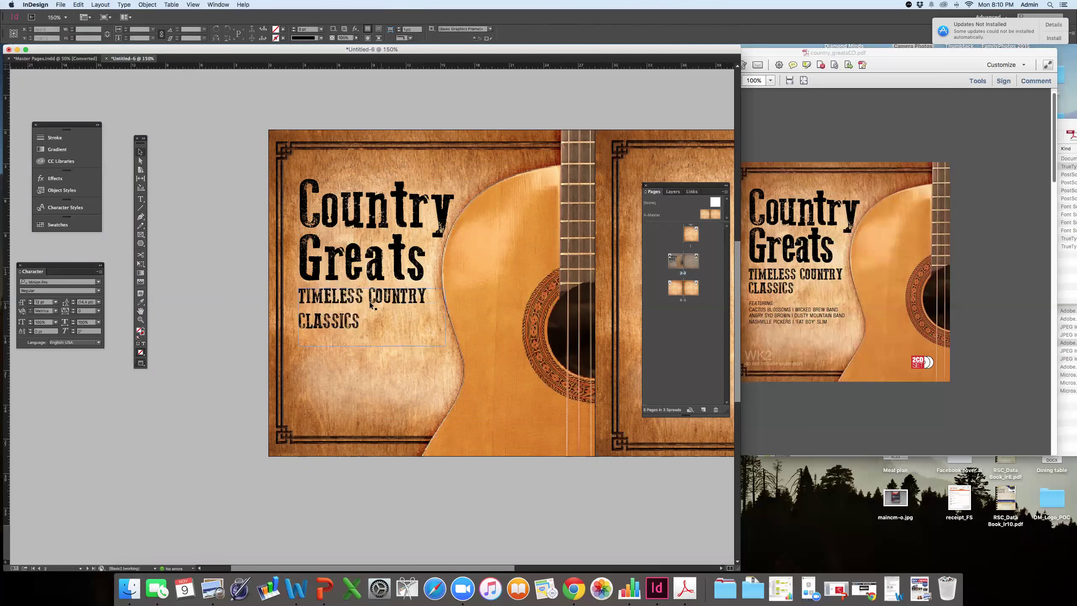
- Select both lines of the subtitle and tighten their line spacing by three increments
double_click(338, 302)
left_click_drag(361, 321, 288, 299)
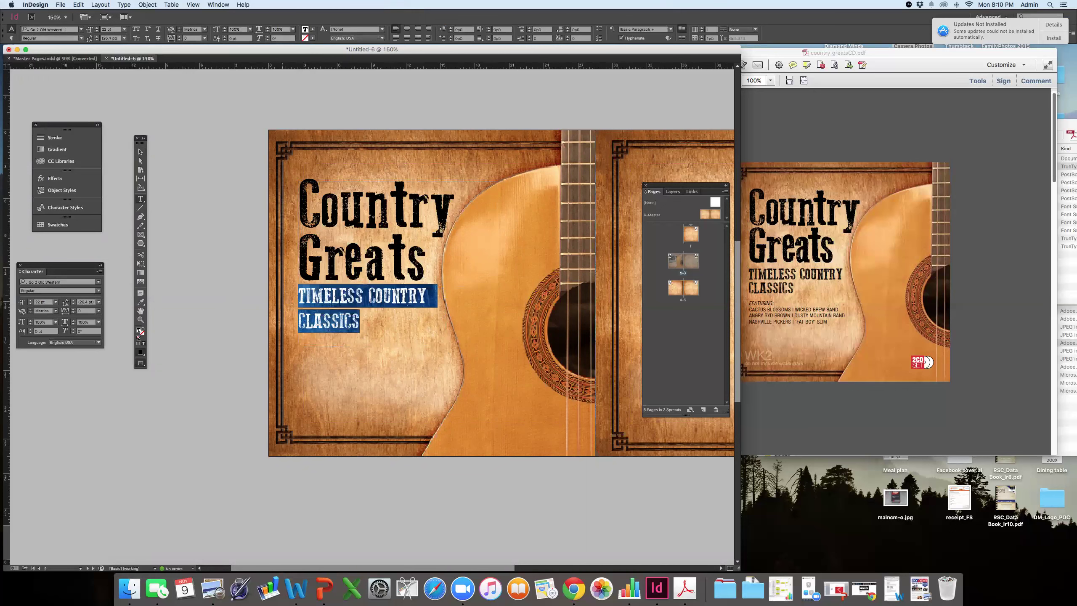
key("alt+Up")
key("alt+Up")
key("alt+Up")
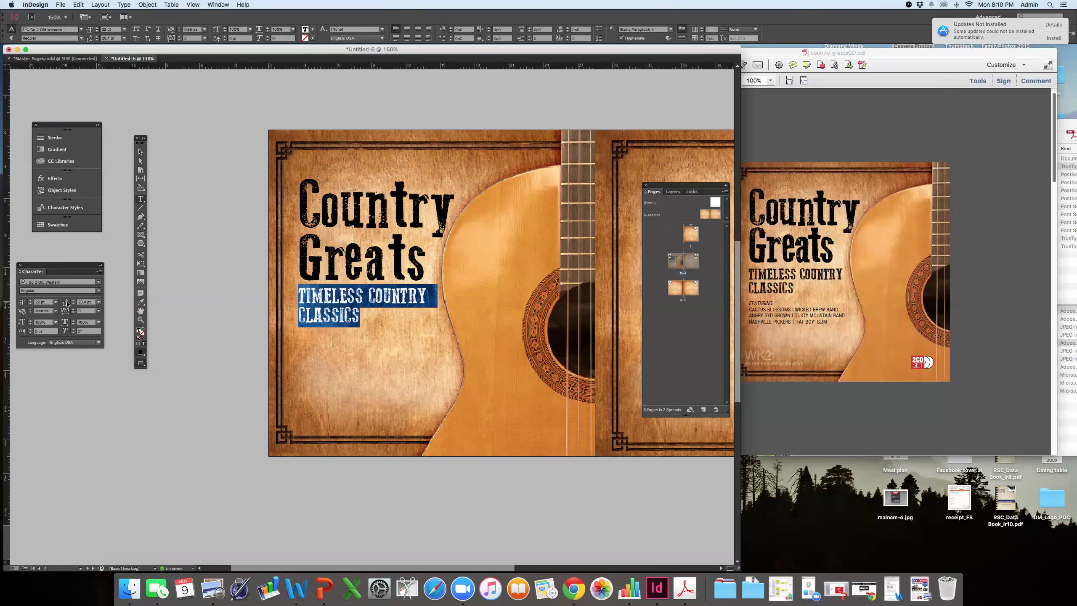
- Set the subtitle's leading to 21 pt and place the Character panel beside the tools, just off the cover
left_click_drag(67, 268, 215, 167)
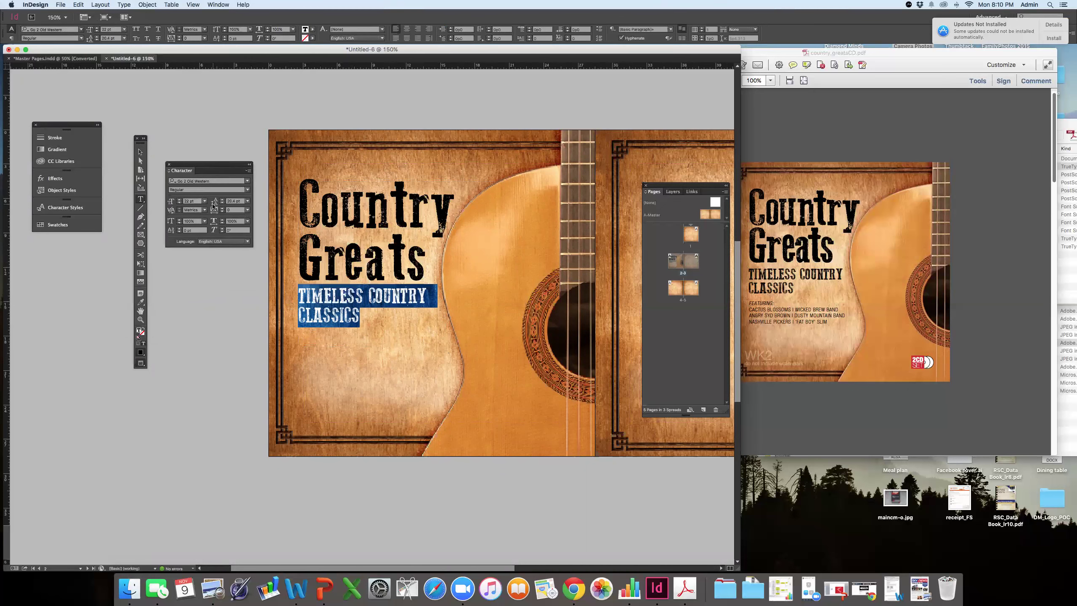
left_click(225, 6)
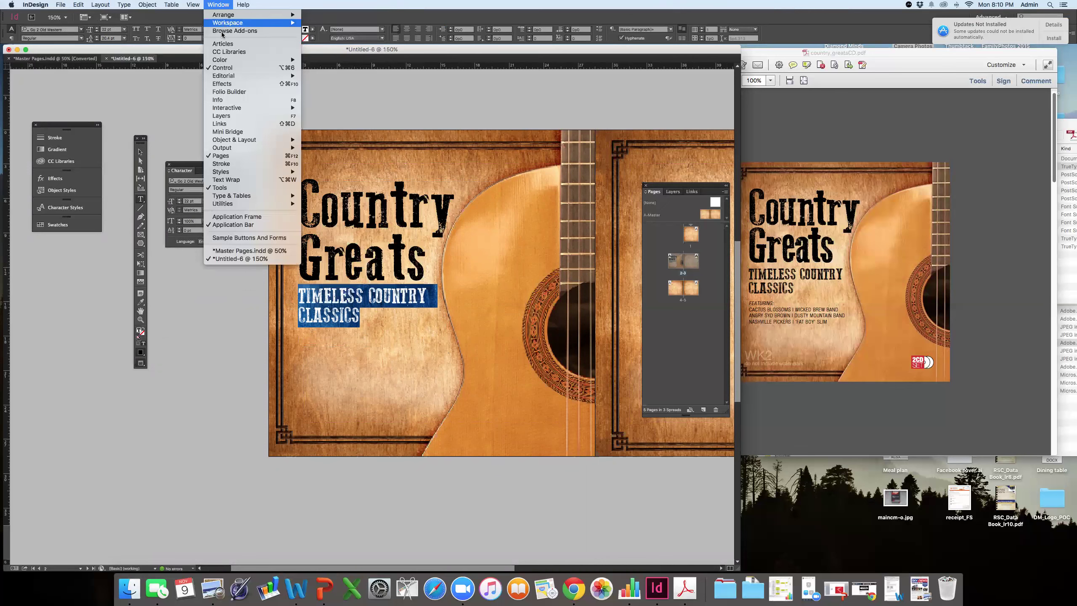
mouse_move(225, 197)
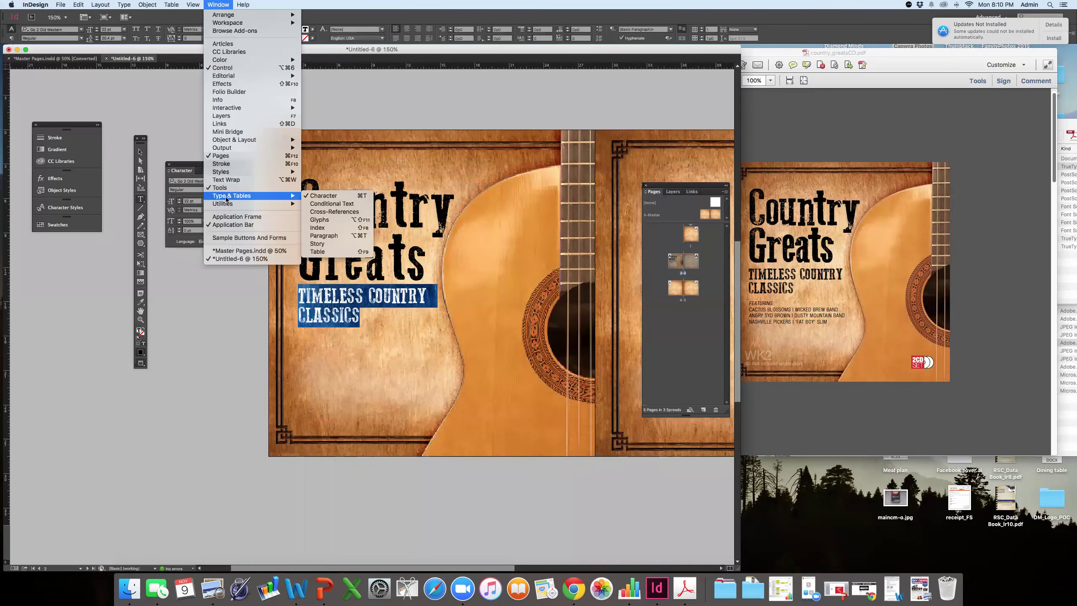
left_click(182, 166)
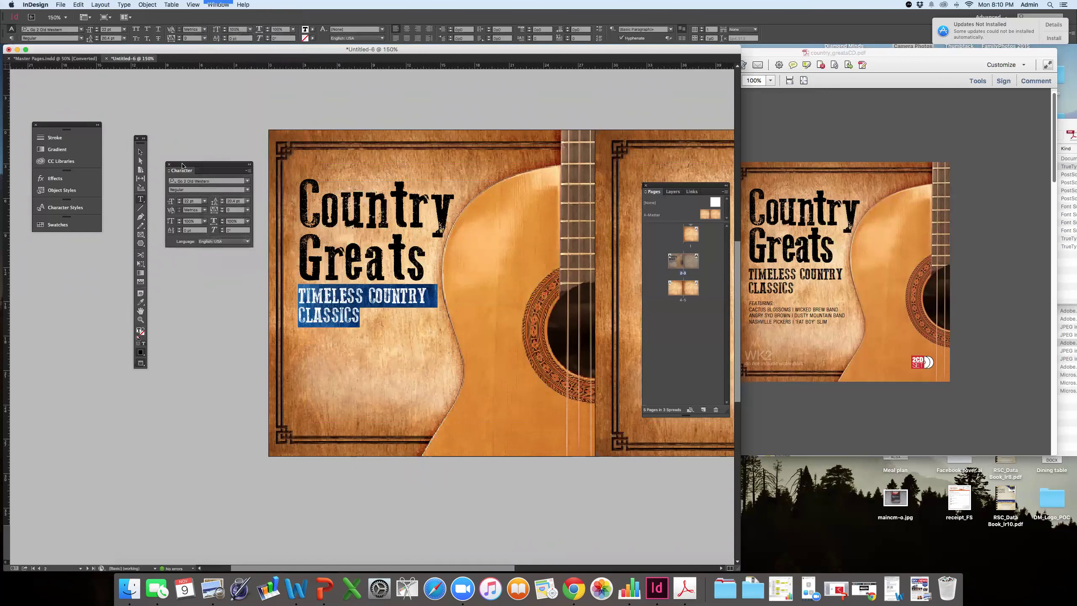
left_click(222, 203)
key("Return")
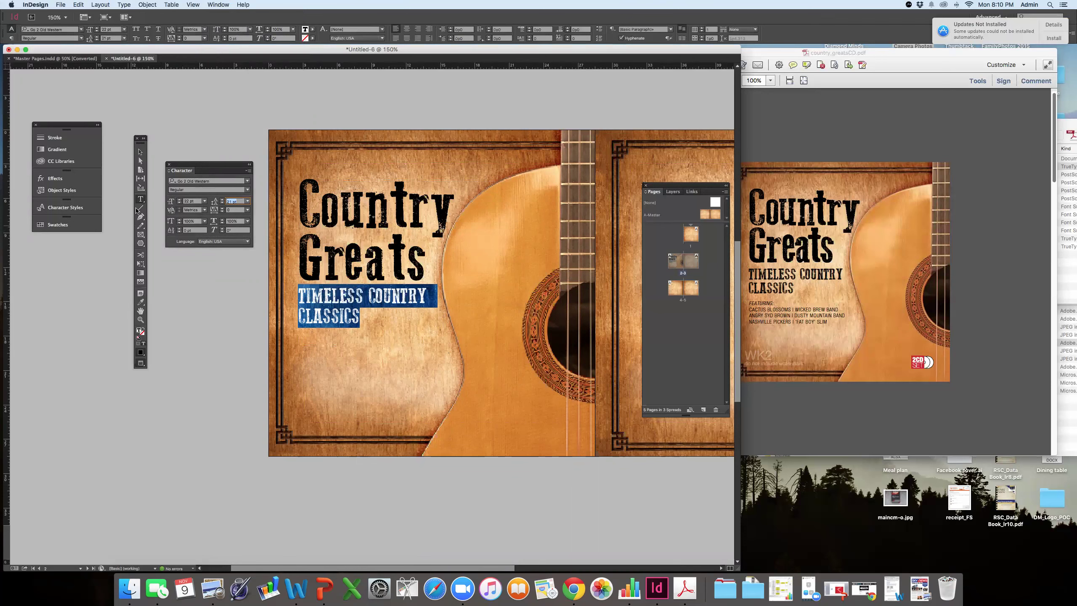
left_click(140, 152)
left_click_drag(189, 166, 178, 141)
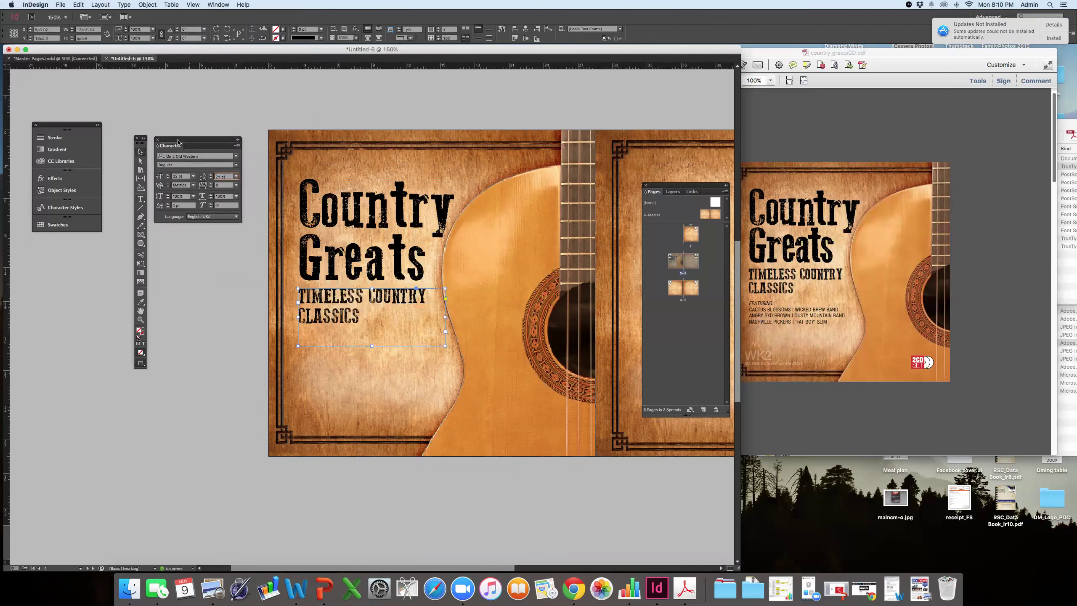
left_click(190, 234)
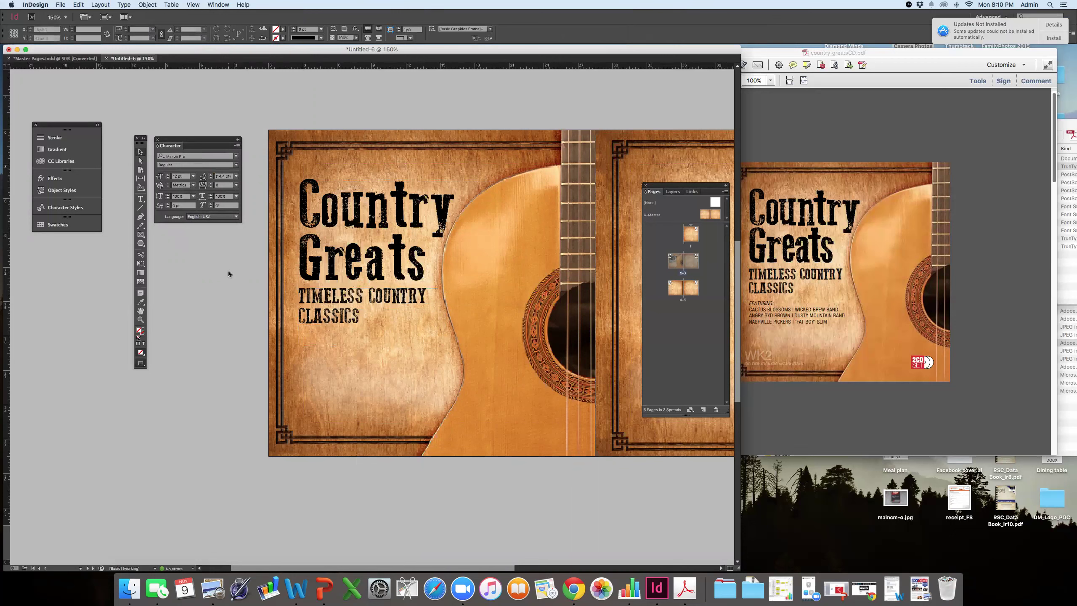
- Bring the country_greats folder into view and look over its asset files, including fbi_antipiracy.ai and Atlantic_Records.ai
left_click(141, 199)
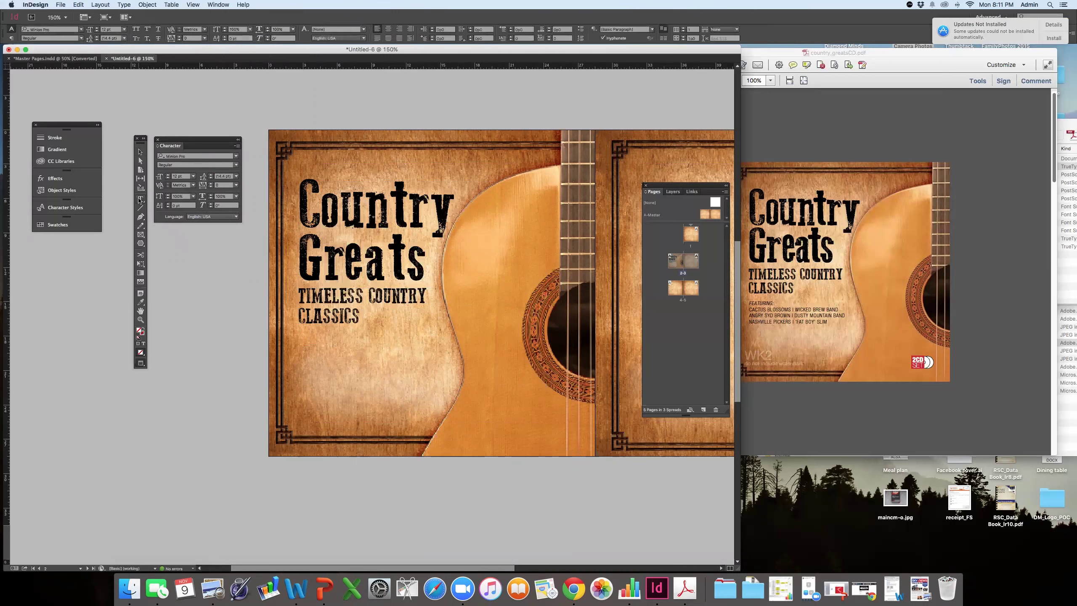
left_click(140, 152)
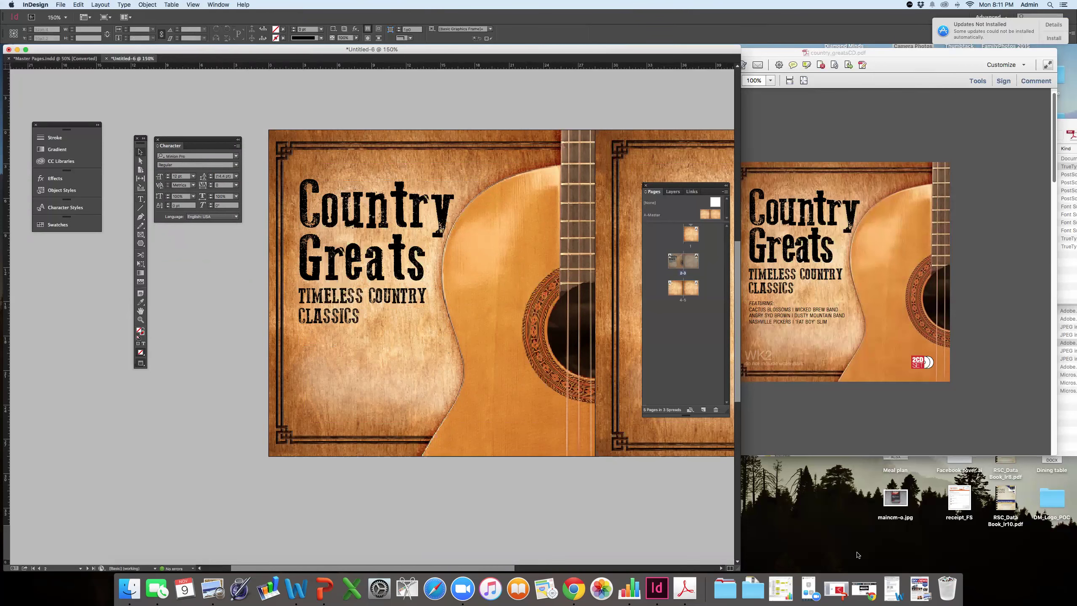
left_click_drag(874, 53, 896, 34)
left_click(1070, 275)
left_click_drag(1033, 281, 1017, 218)
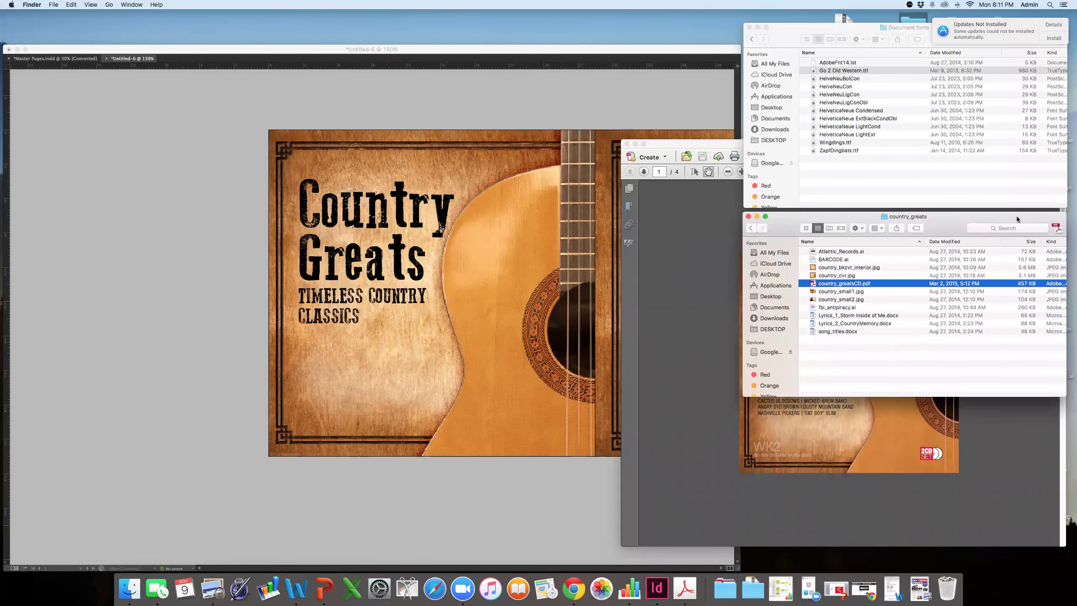
left_click(828, 307)
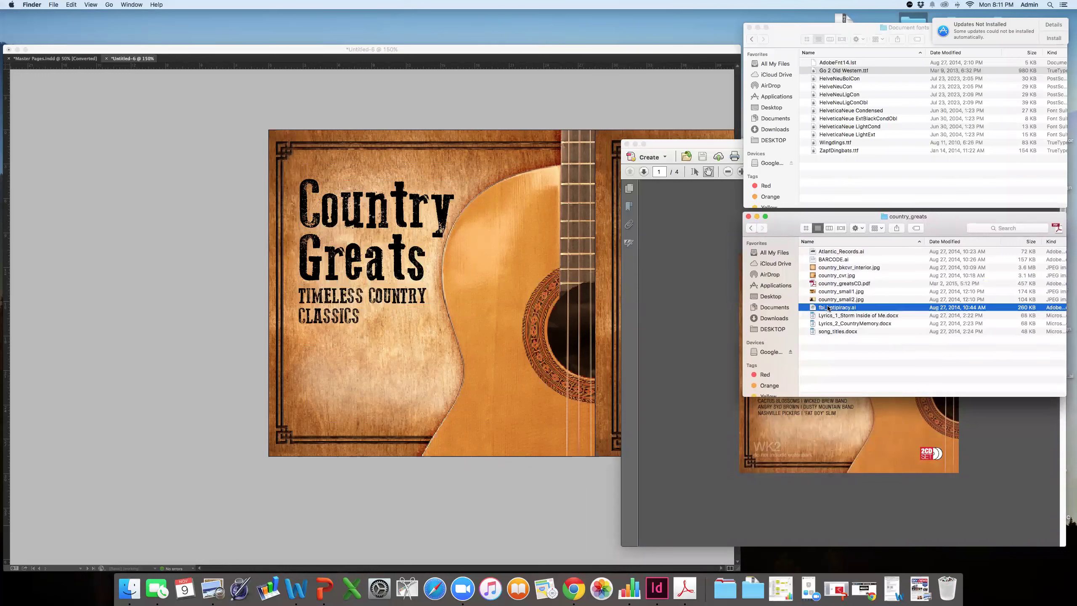
left_click(836, 253)
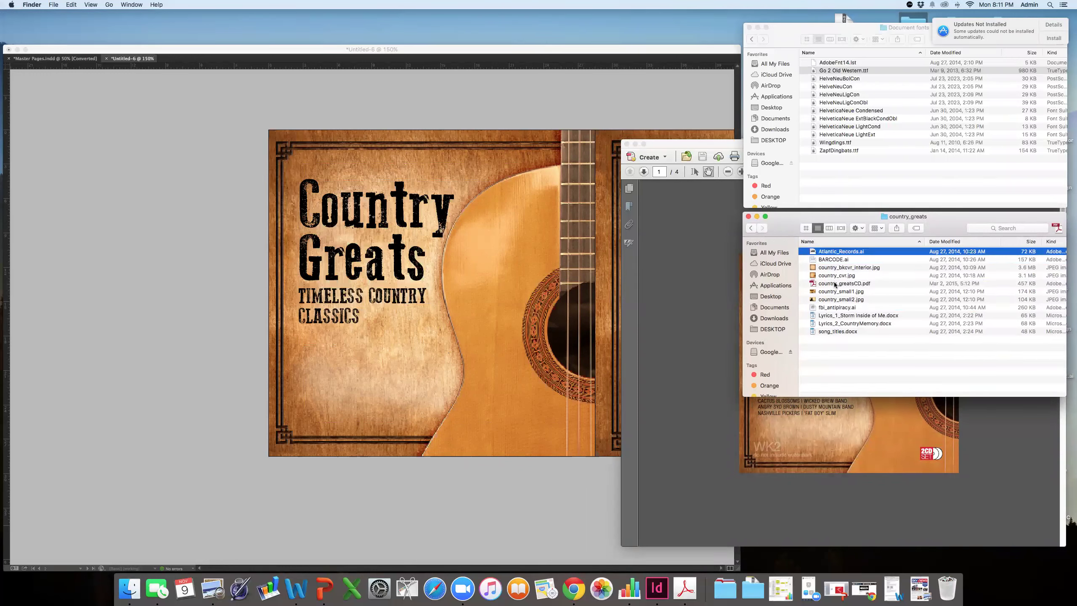
- Switch to country_greatsCD.pdf, go through it to the last page and return to the "Country Memory" lyrics on page 3
left_click(618, 344)
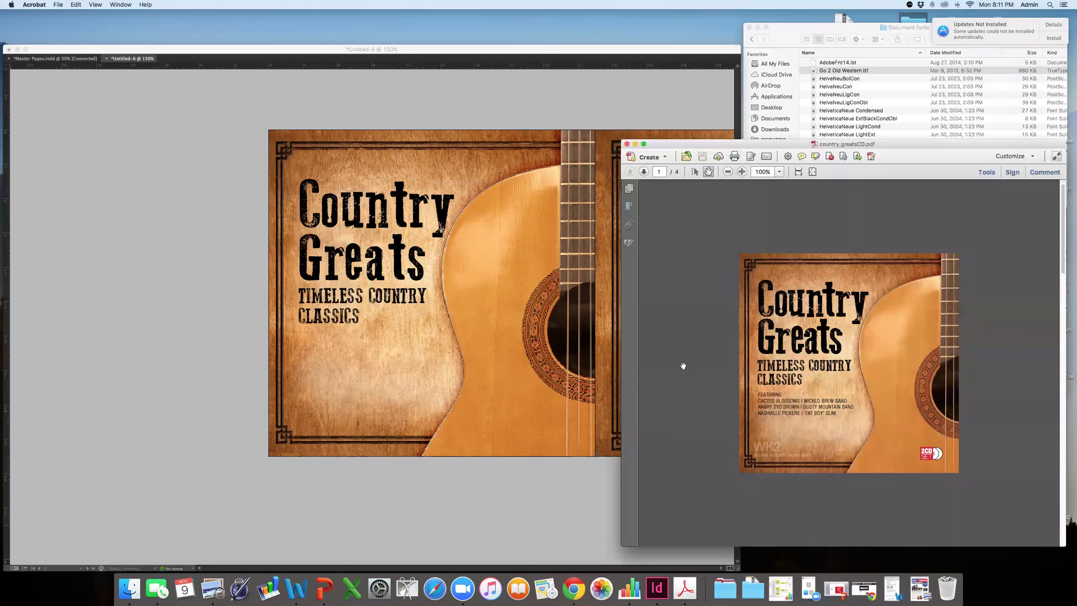
left_click(769, 424)
scroll(690, 352, "down", 3)
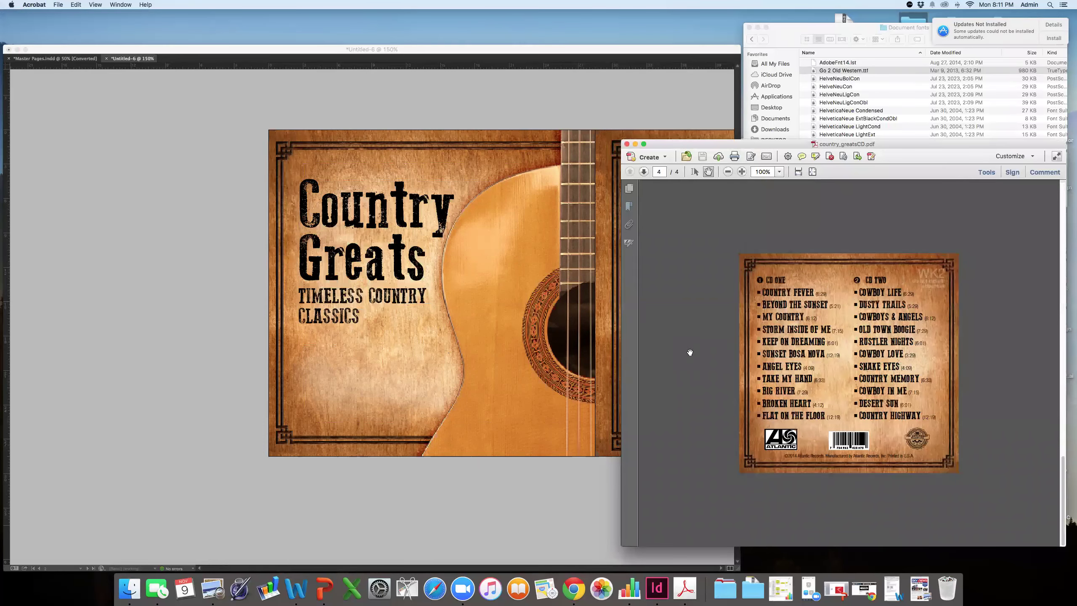
scroll(687, 353, "up", 3)
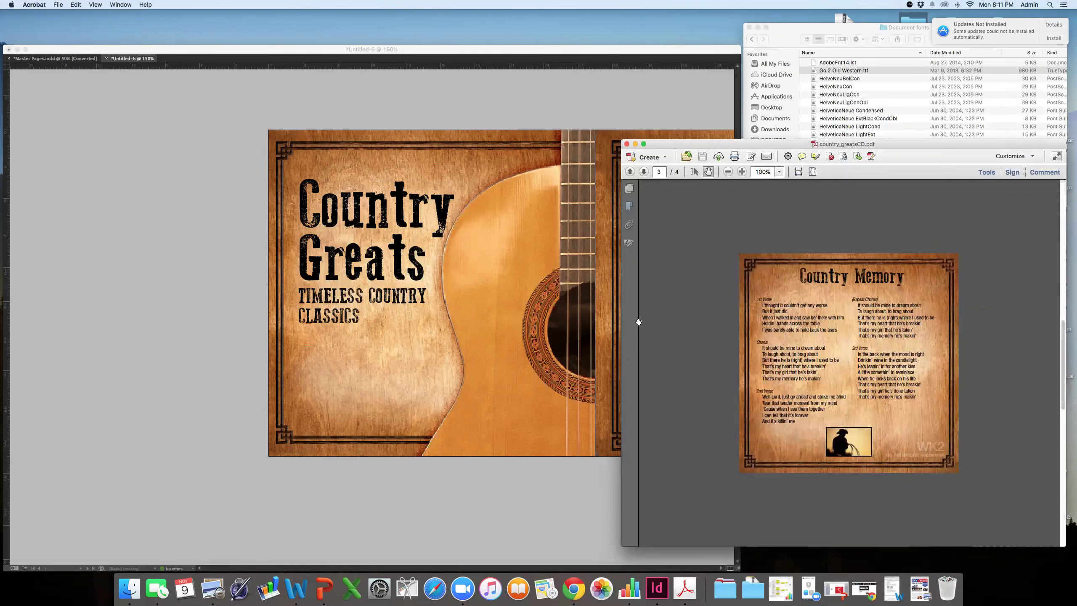
- Return to the InDesign booklet, select all of the cover subtitle text and open the paragraph styles
left_click(509, 296)
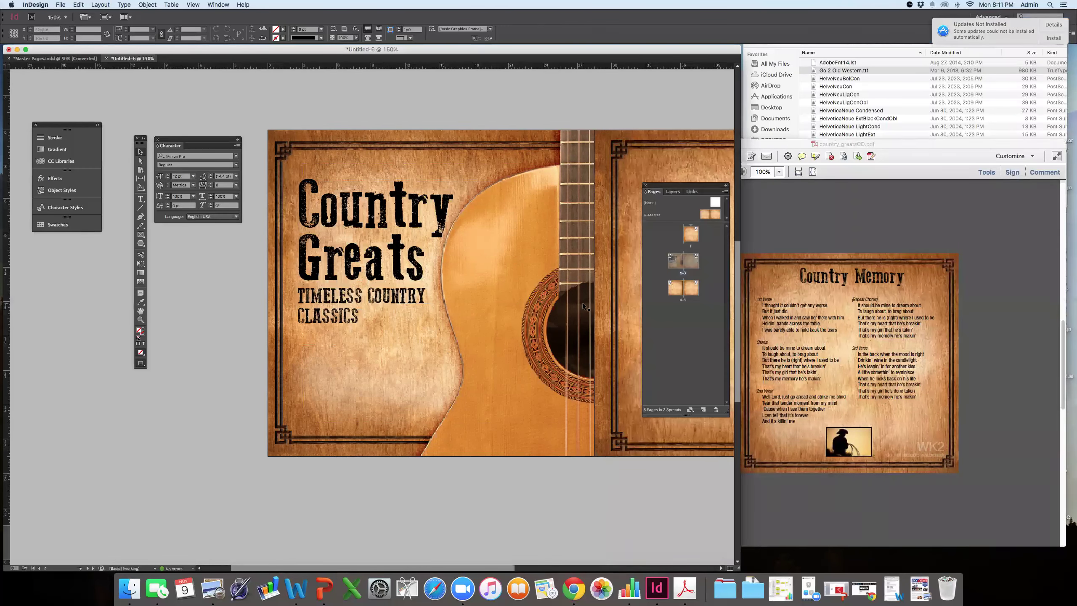
scroll(582, 303, "right", 10)
scroll(582, 303, "left", 5)
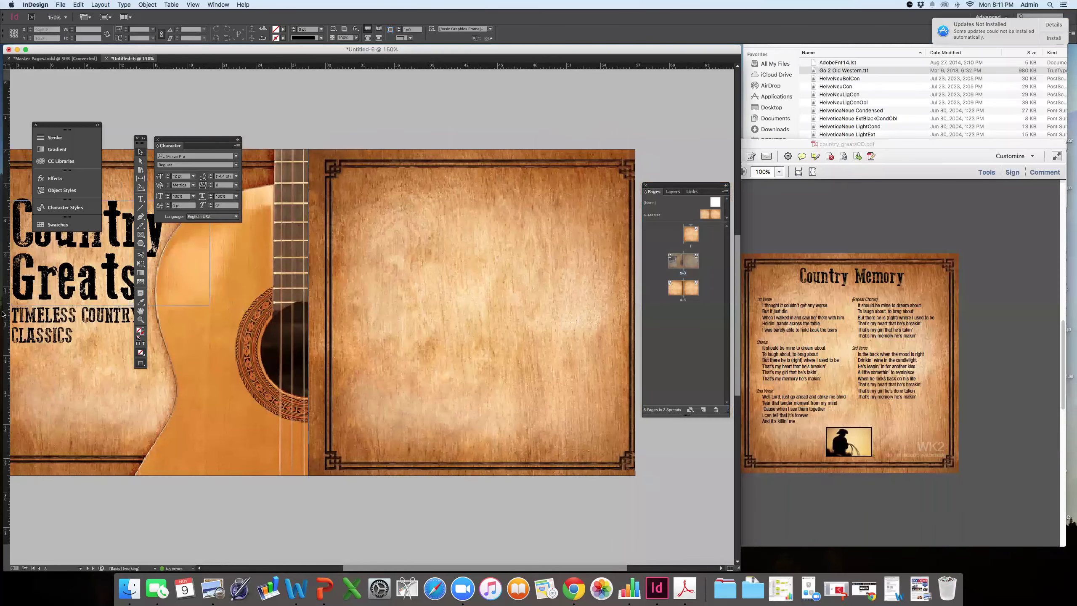
left_click(62, 321)
scroll(148, 318, "left", 4)
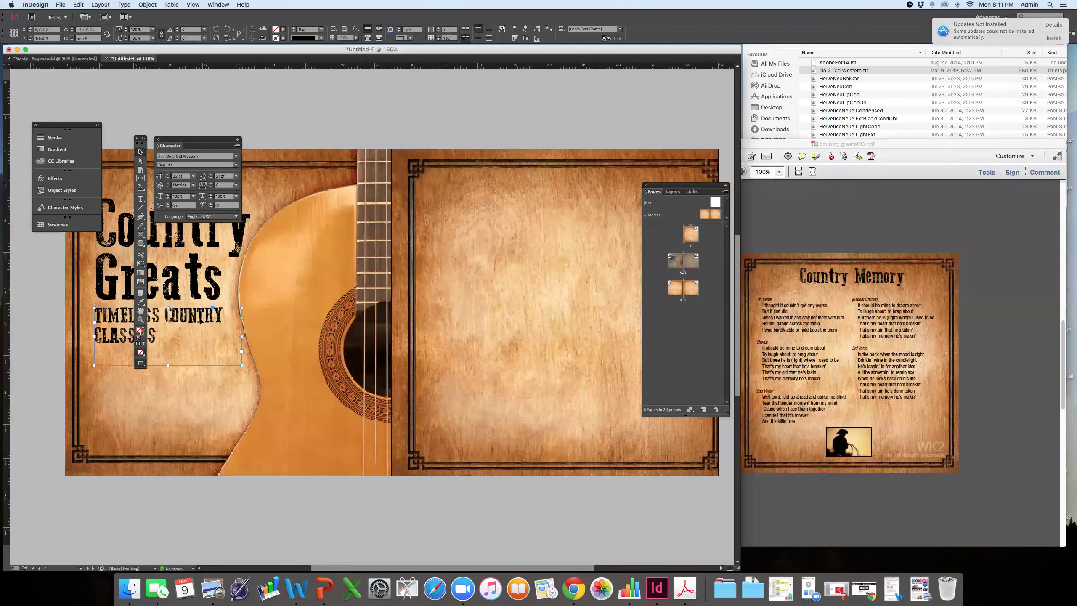
scroll(200, 321, "left", 4)
double_click(221, 318)
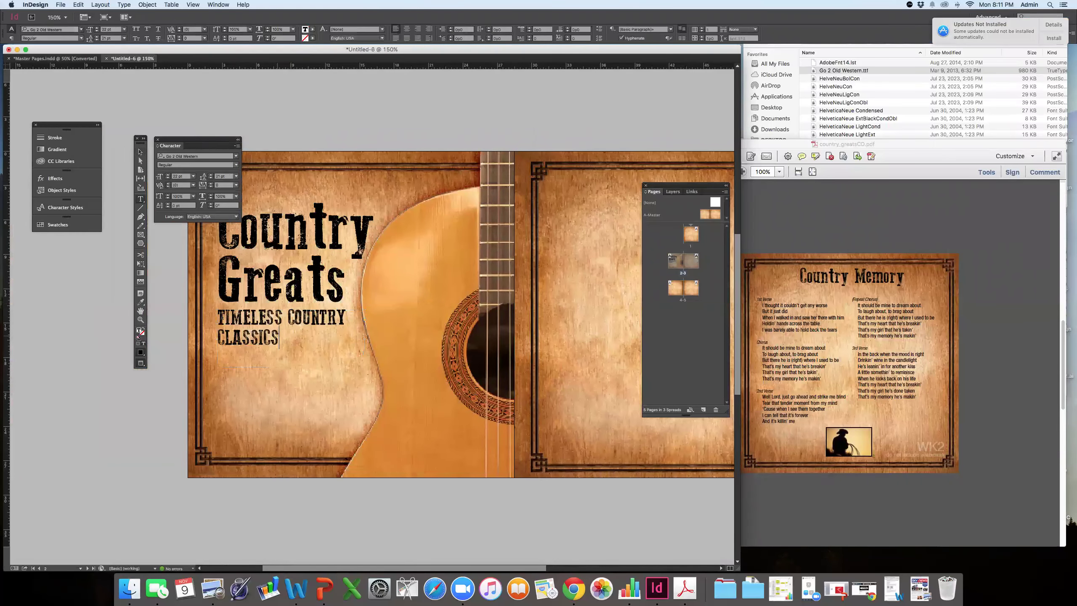
key("super+a")
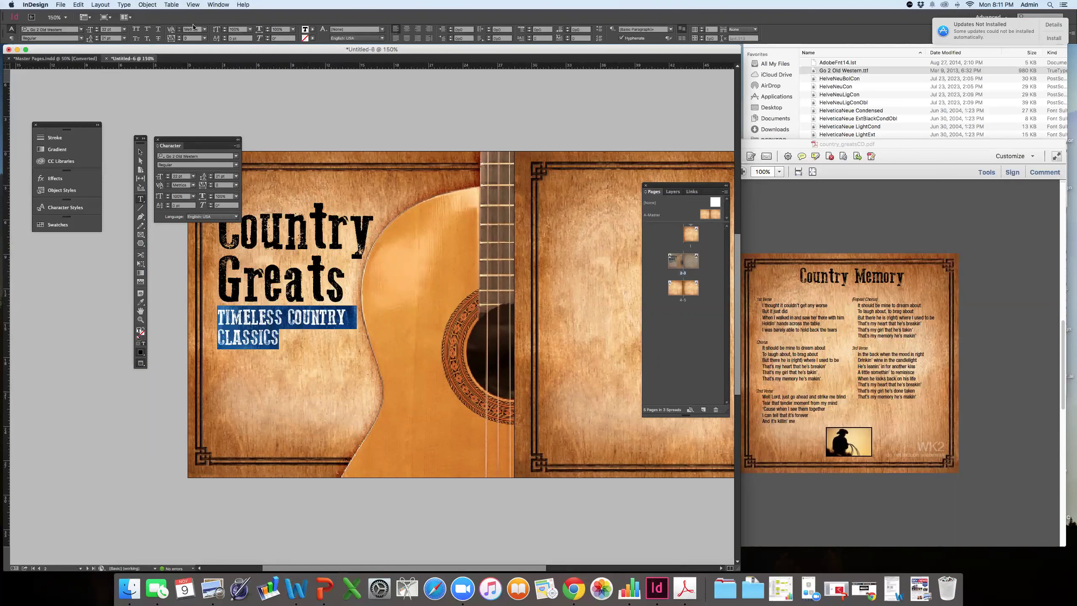
left_click(217, 4)
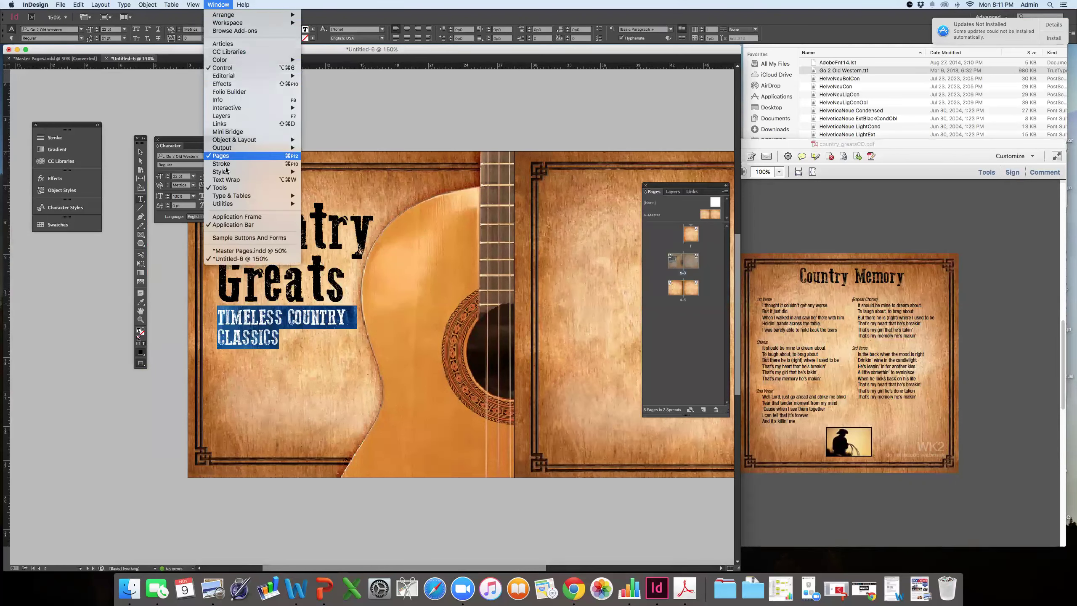
mouse_move(246, 196)
left_click(340, 236)
left_click(499, 275)
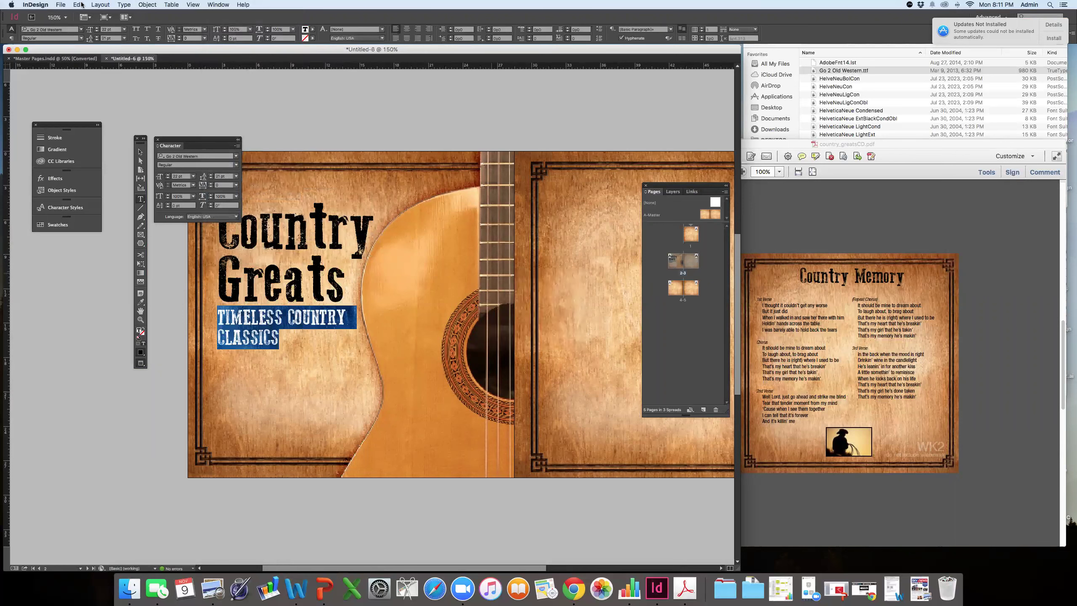
left_click(124, 5)
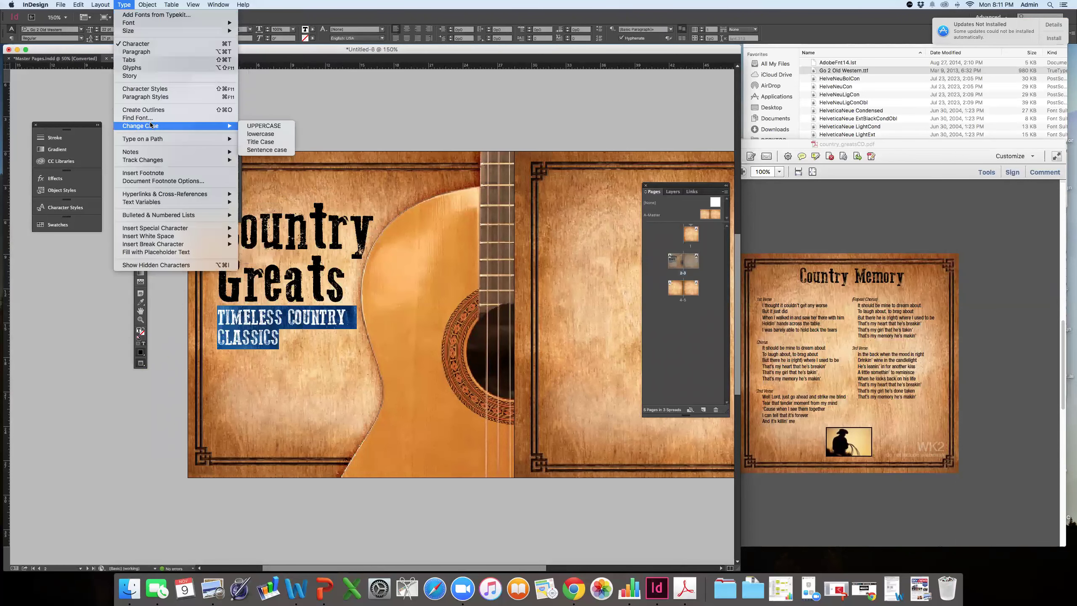
left_click(149, 98)
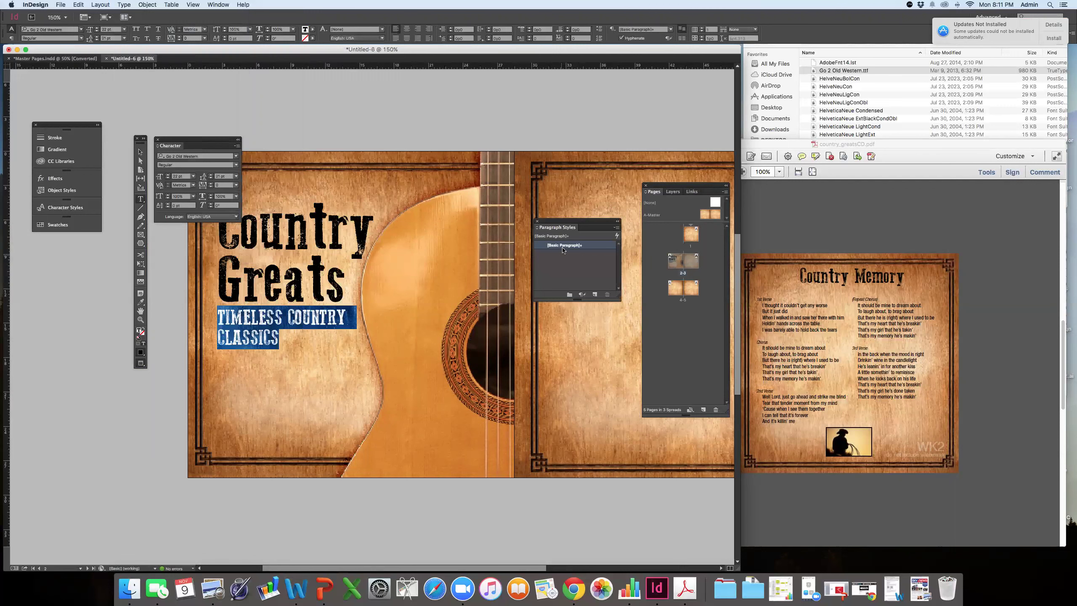
- Create a paragraph style from the selected subtitle and name it "Sub headline"
left_click(595, 296)
double_click(574, 255)
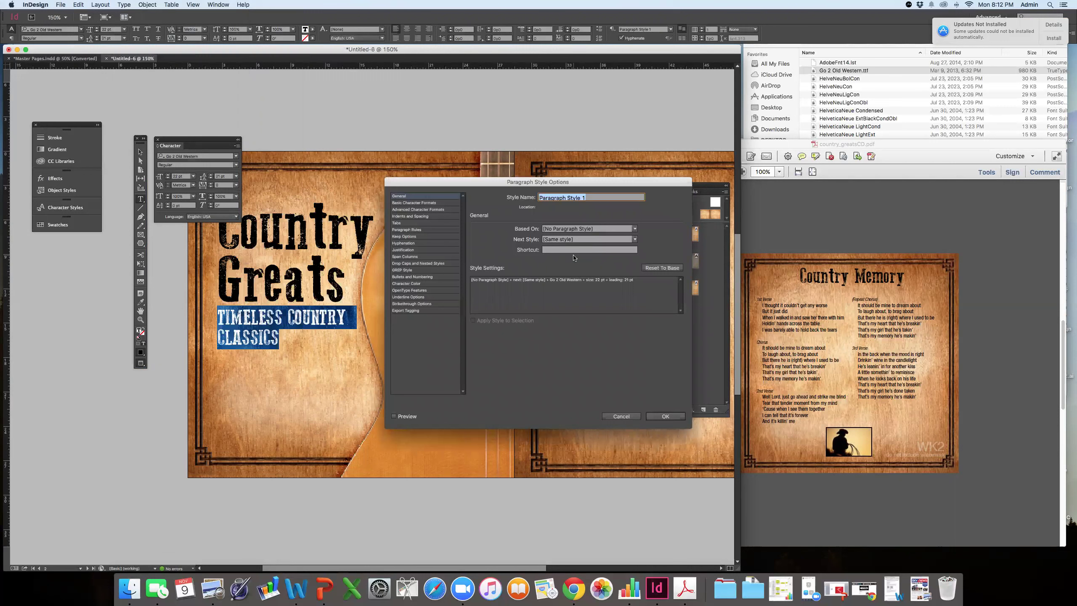
type("Sub")
left_click(665, 416)
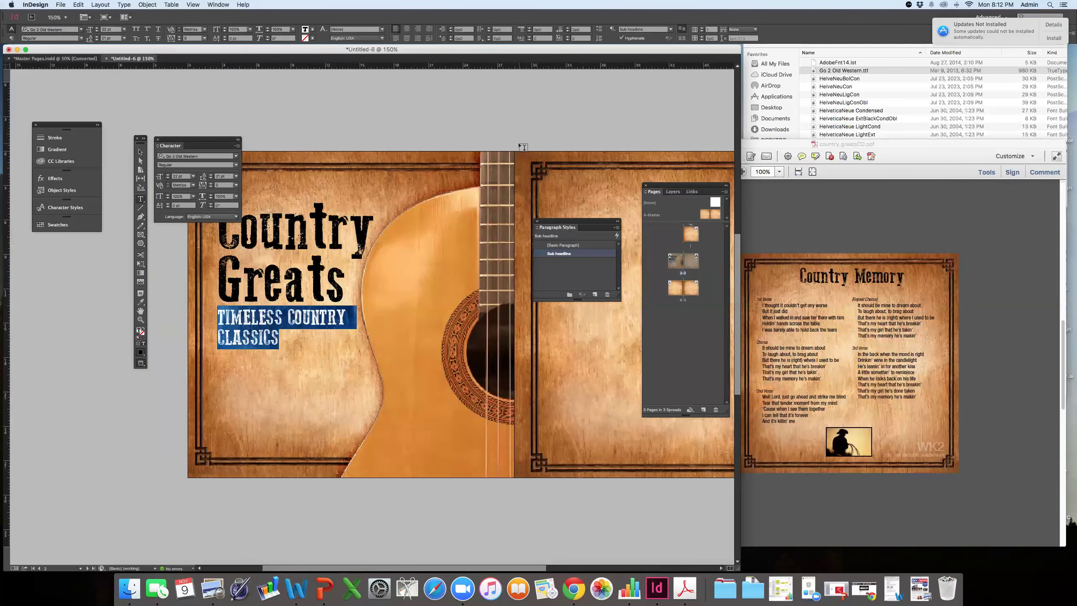
- Add a text frame reading "Country Memory" near the top of the blank page beside the cover and apply the "Sub headline" style
scroll(454, 166, "right", 10)
left_click_drag(348, 178, 527, 226)
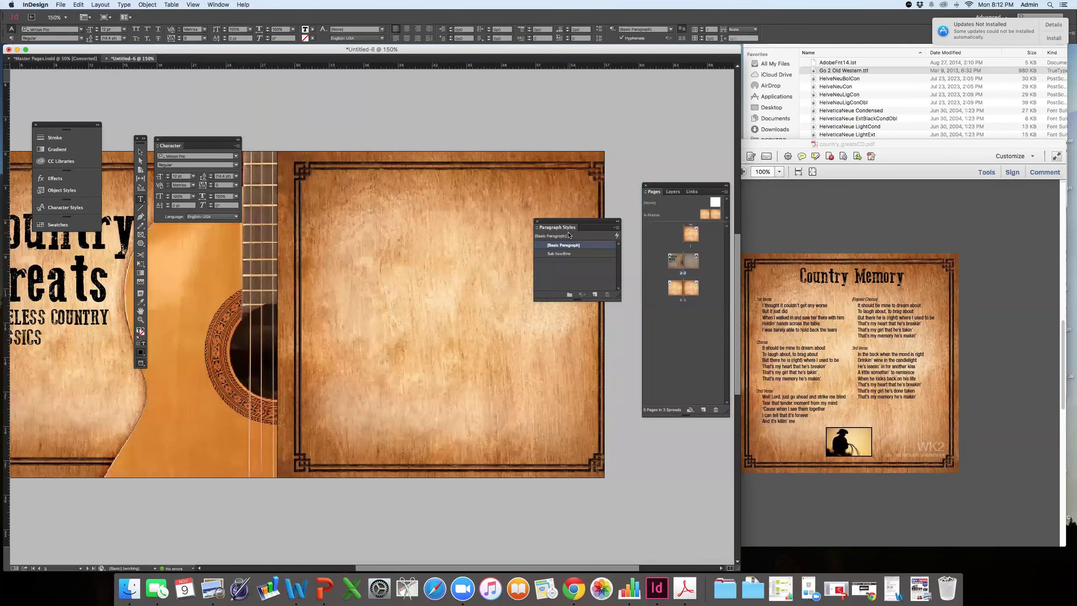
type("Country Memory")
key("super+a")
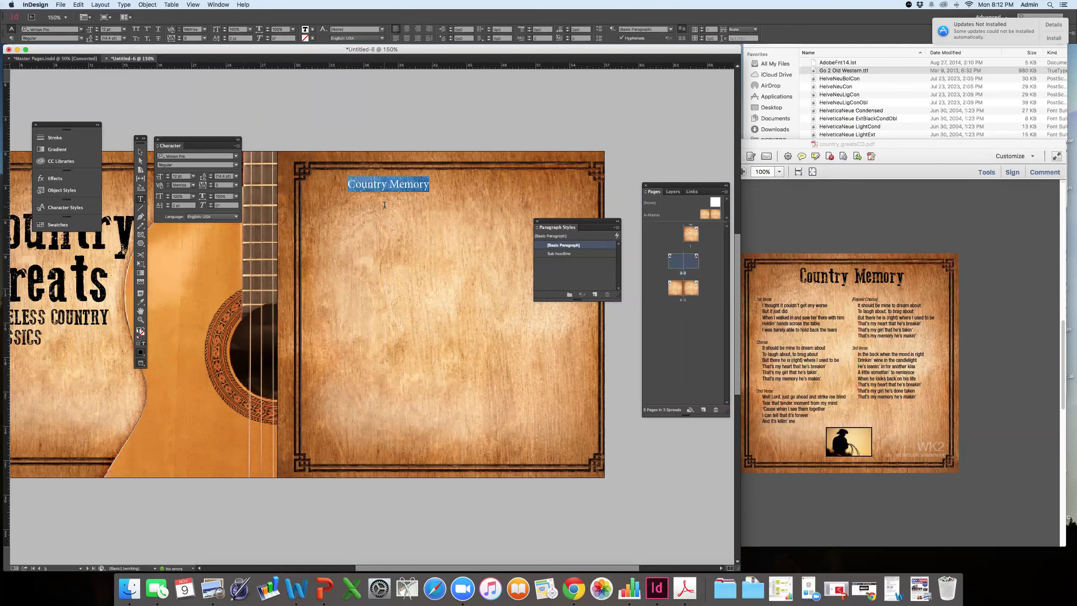
double_click(560, 254)
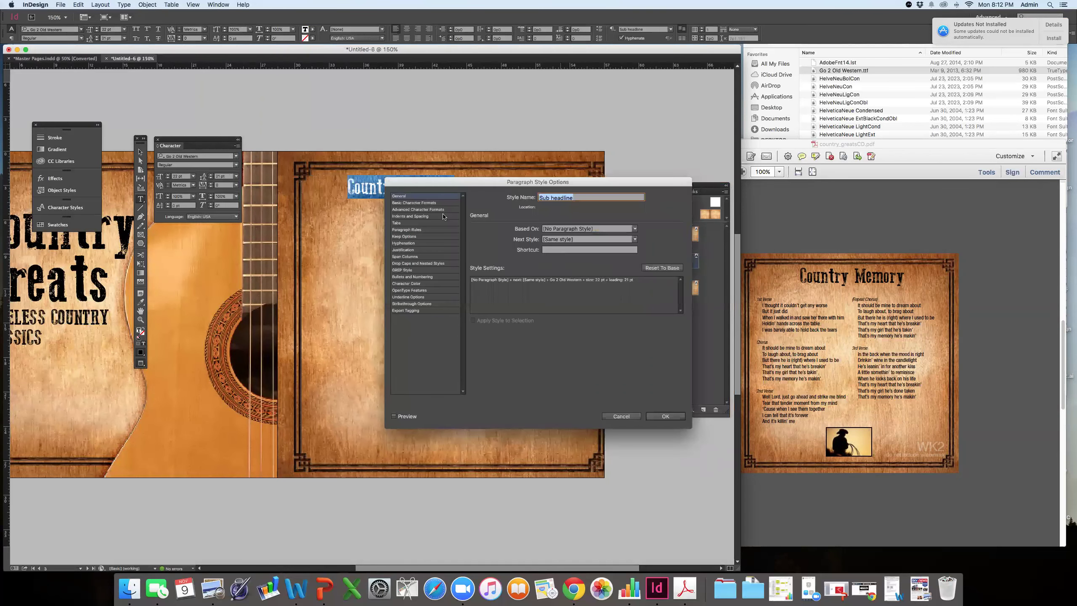
left_click(672, 416)
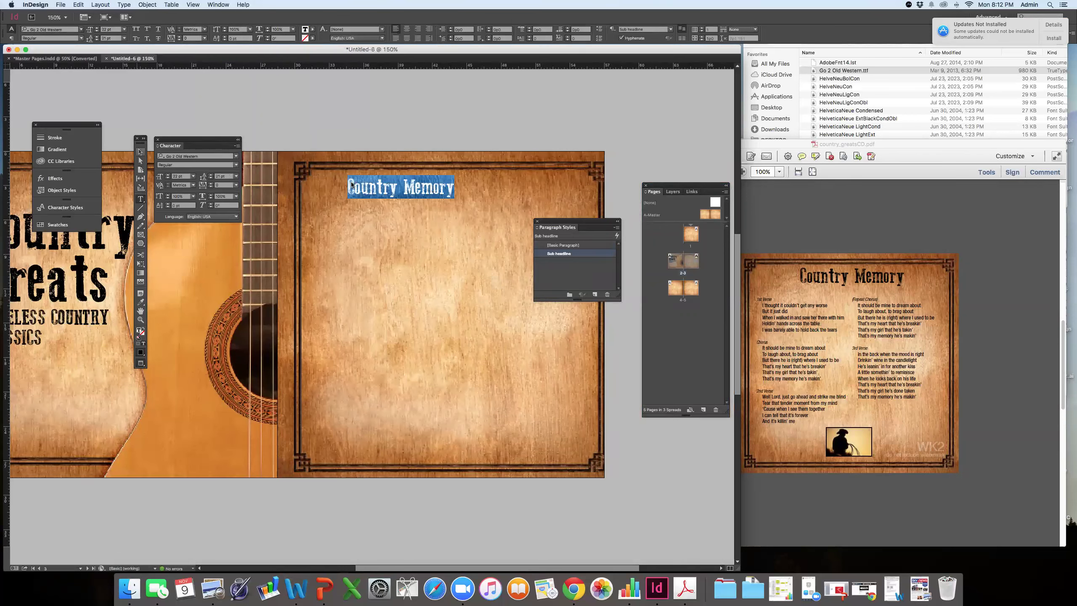
- Shift the "Country Memory" text frame toward the middle of its page and centre-align the heading text
left_click(140, 152)
left_click(396, 190)
left_click_drag(396, 190, 371, 190)
double_click(479, 187)
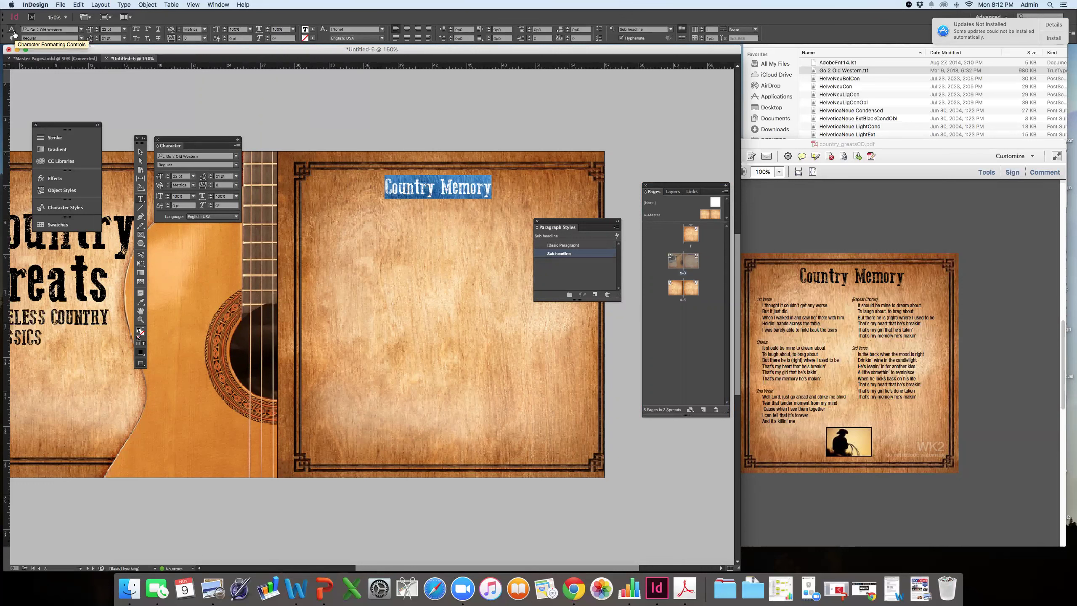
left_click(416, 29)
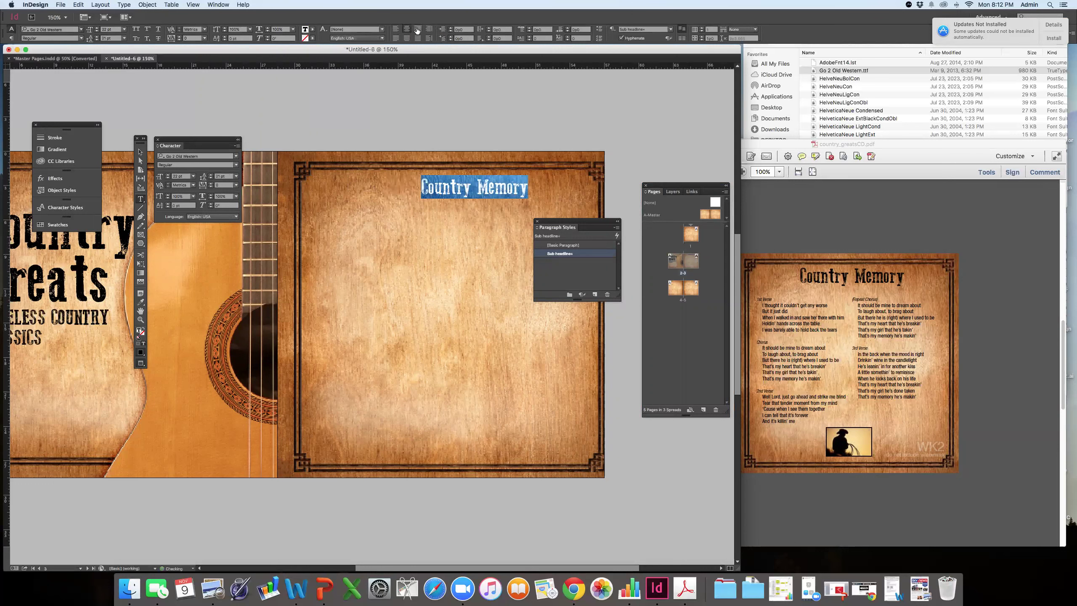
left_click(417, 29)
left_click(406, 30)
left_click(396, 30)
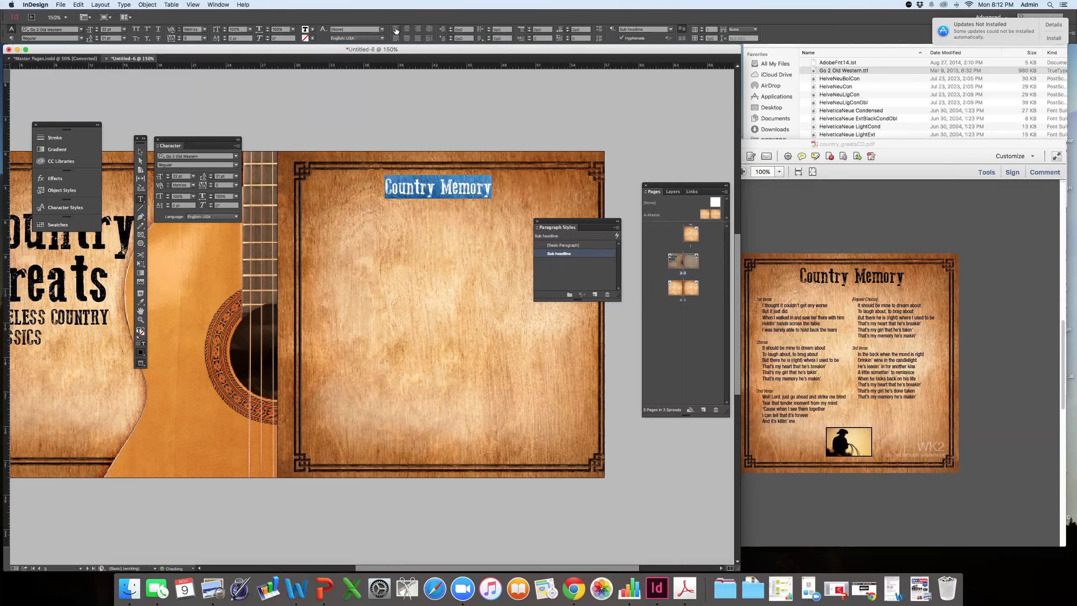
left_click(406, 30)
left_click(417, 29)
left_click(407, 29)
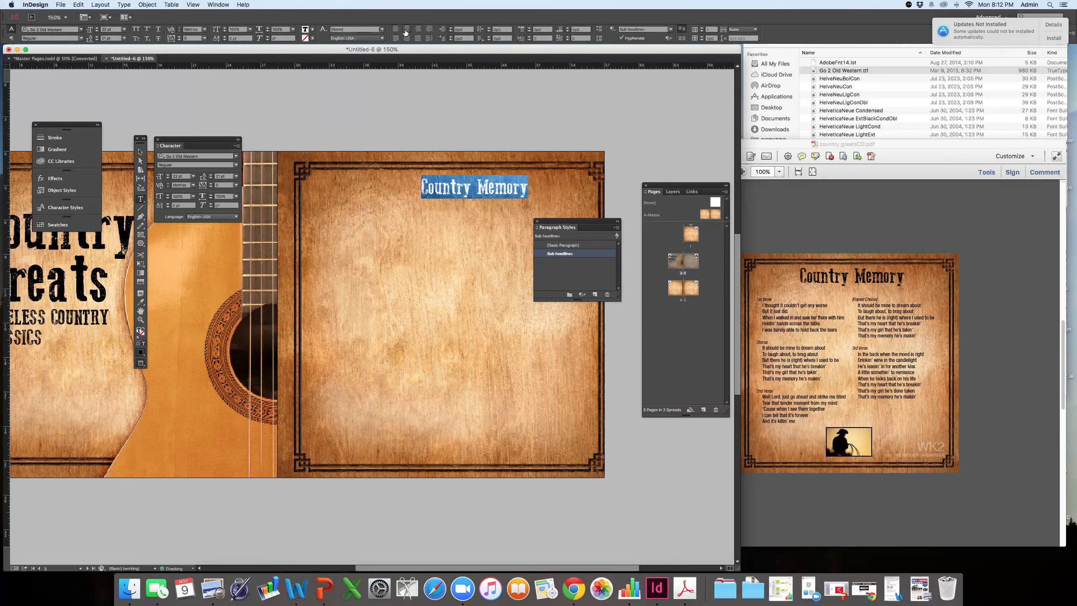
- Move the Paragraph Styles panel off the page and reposition the "Country Memory" frame so it sits centred between the page's side borders
left_click(140, 152)
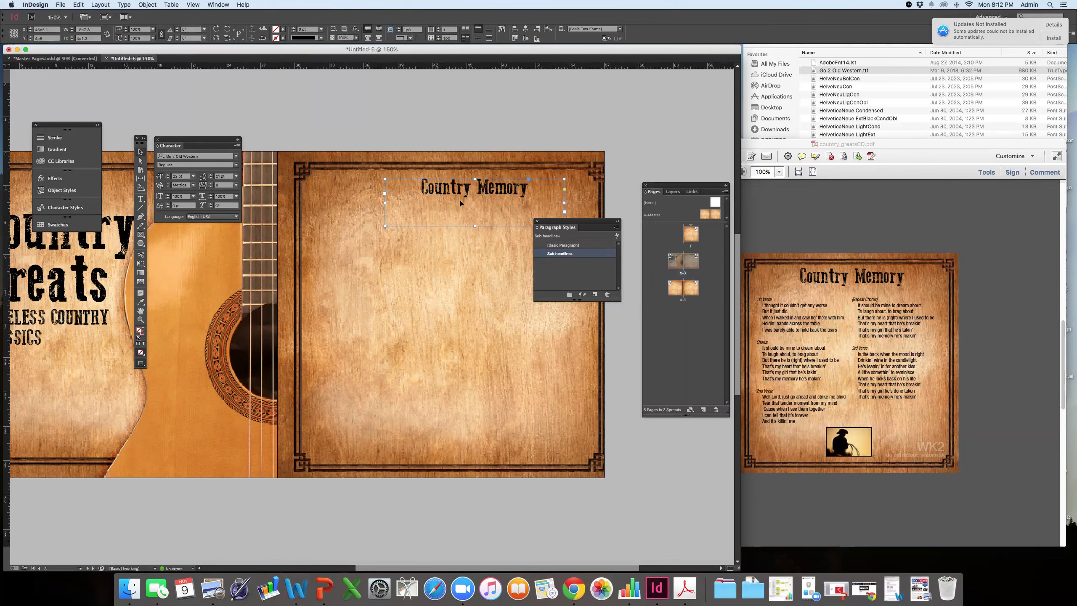
left_click_drag(564, 221, 662, 232)
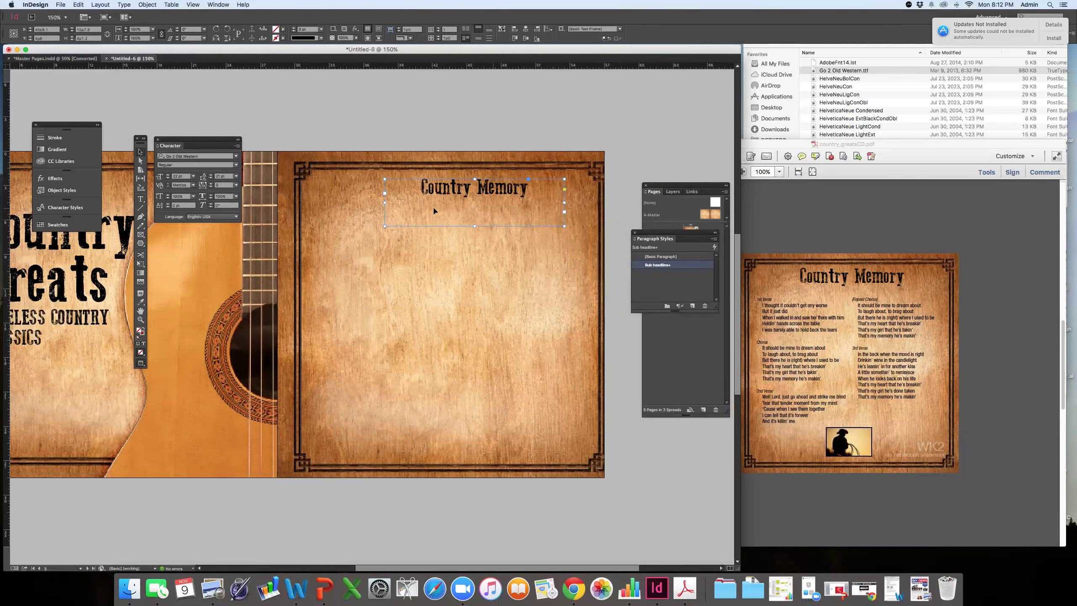
left_click_drag(467, 193, 444, 193)
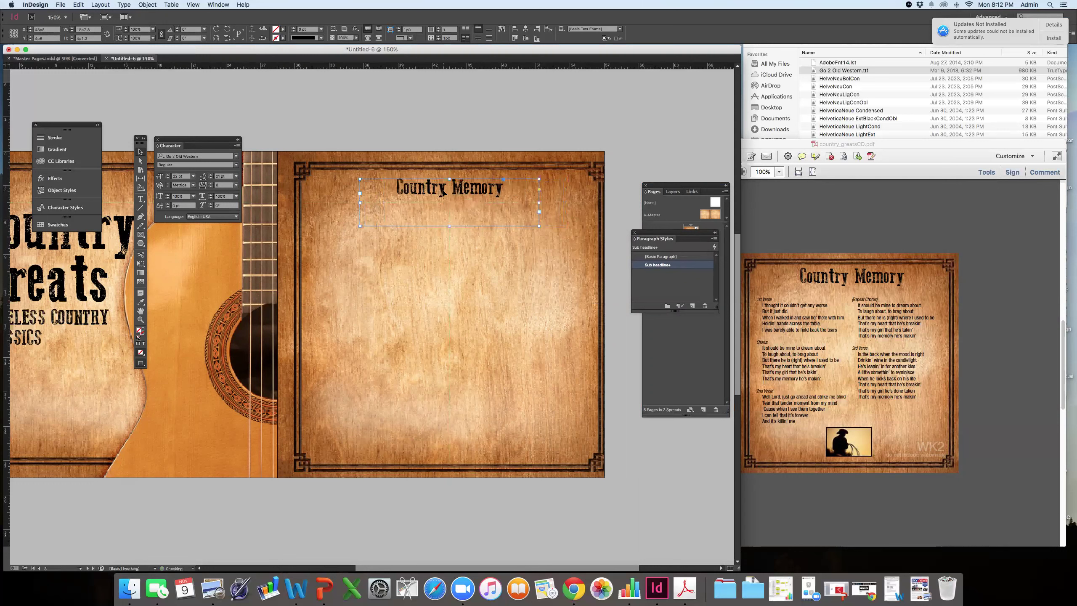
- Set the font size of the "Country Memory" heading to 25 pt
double_click(443, 192)
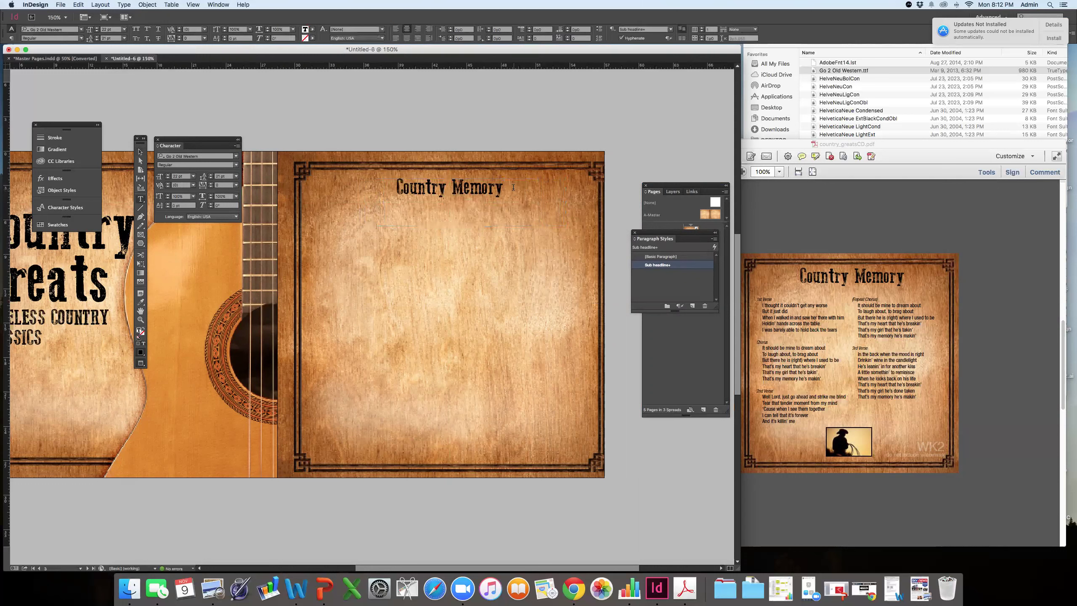
triple_click(456, 187)
left_click(97, 30)
type("25")
key("Return")
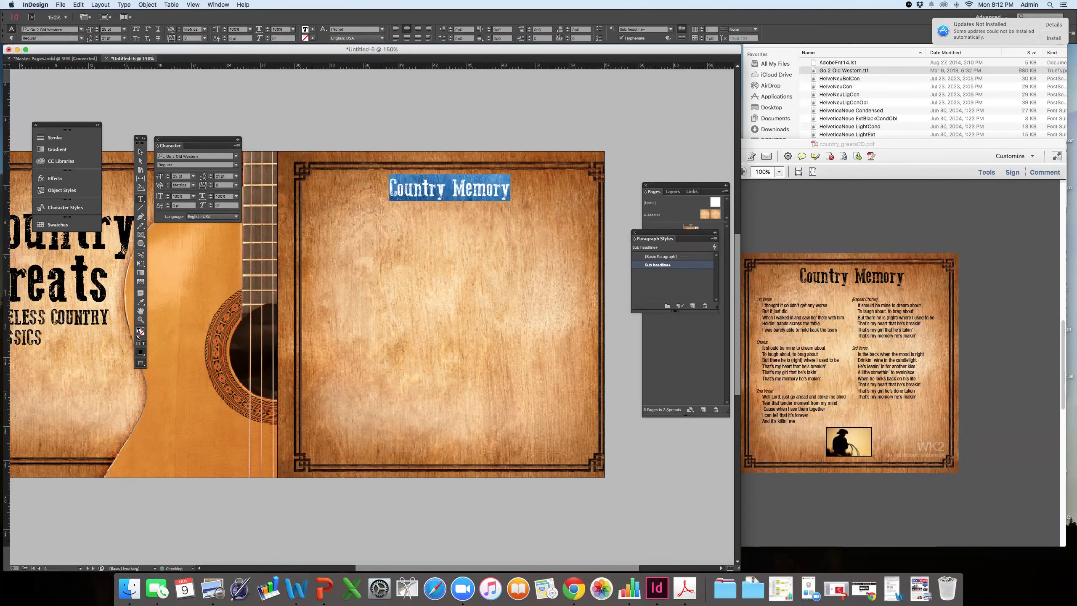
key("Escape")
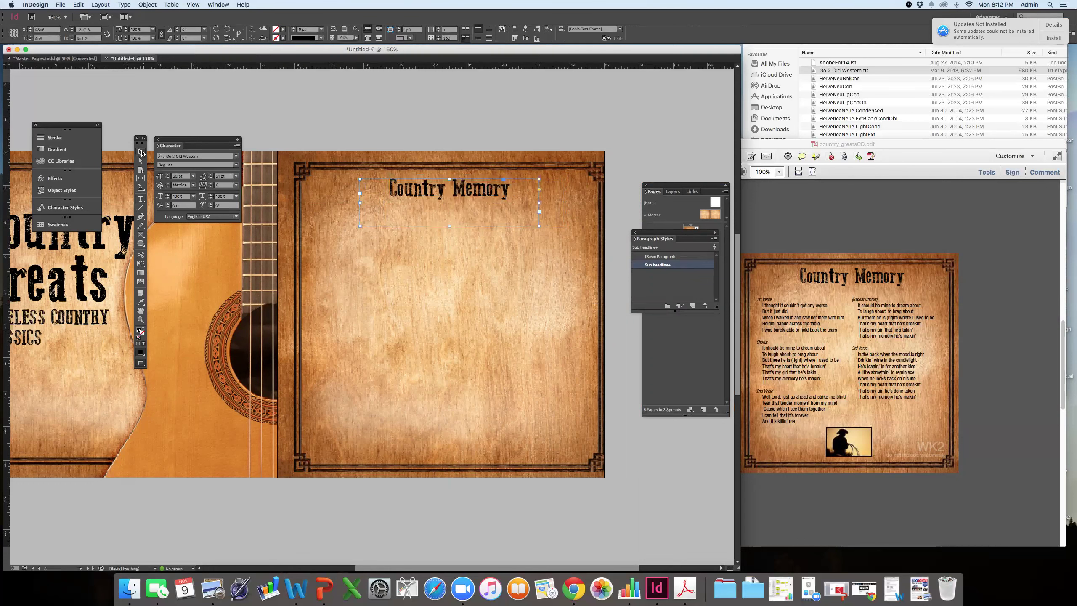
- Create a paragraph style from the resized "Country Memory" heading and name it "Lyrics title"
left_click(693, 306)
left_click(669, 273)
double_click(669, 274)
type("Lyrics p")
key("BackSpace")
key("BackSpace")
key("BackSpace")
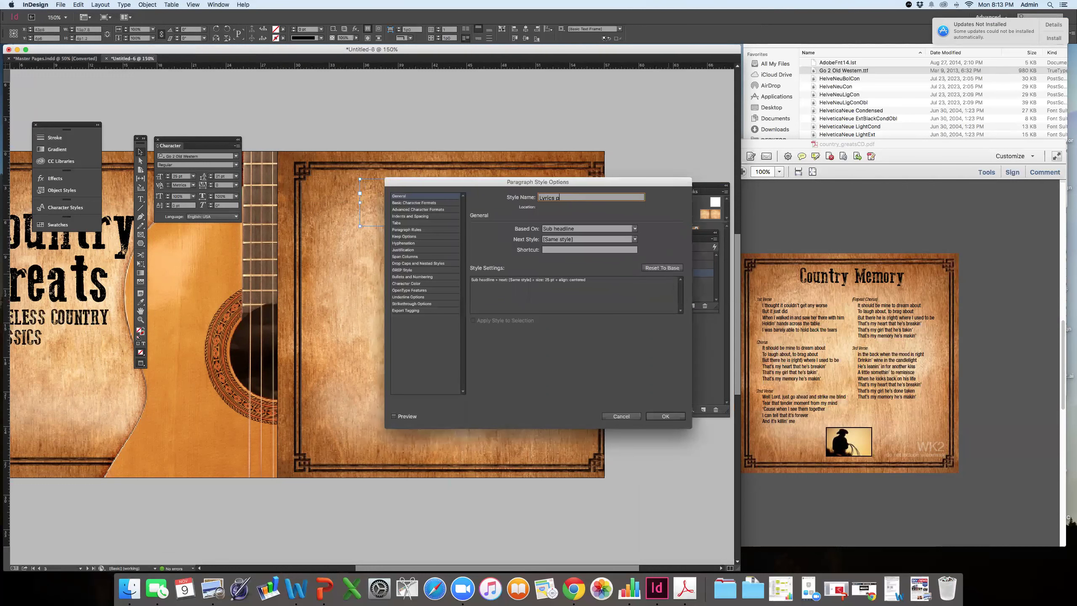
key("Return")
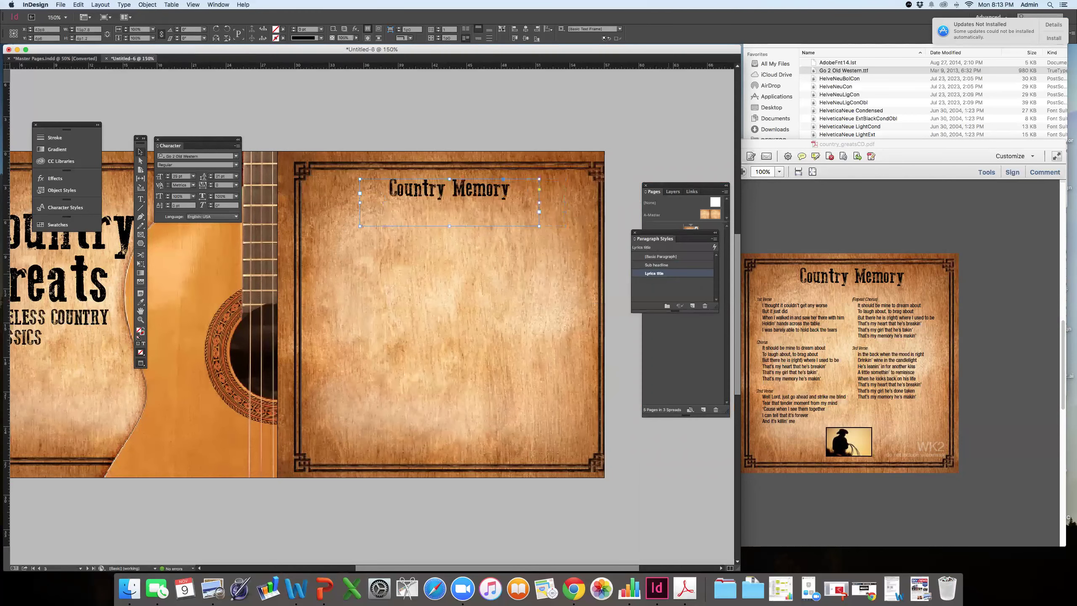
left_click(532, 140)
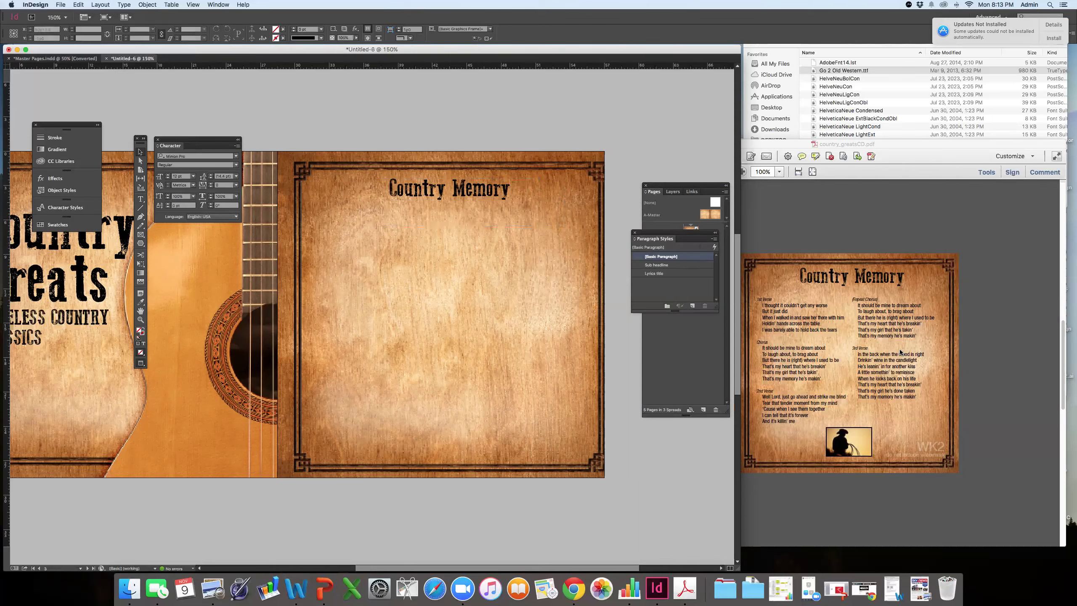
- Review the booklet's spreads and the A-Master pages against country_greatsCD.pdf
double_click(844, 147)
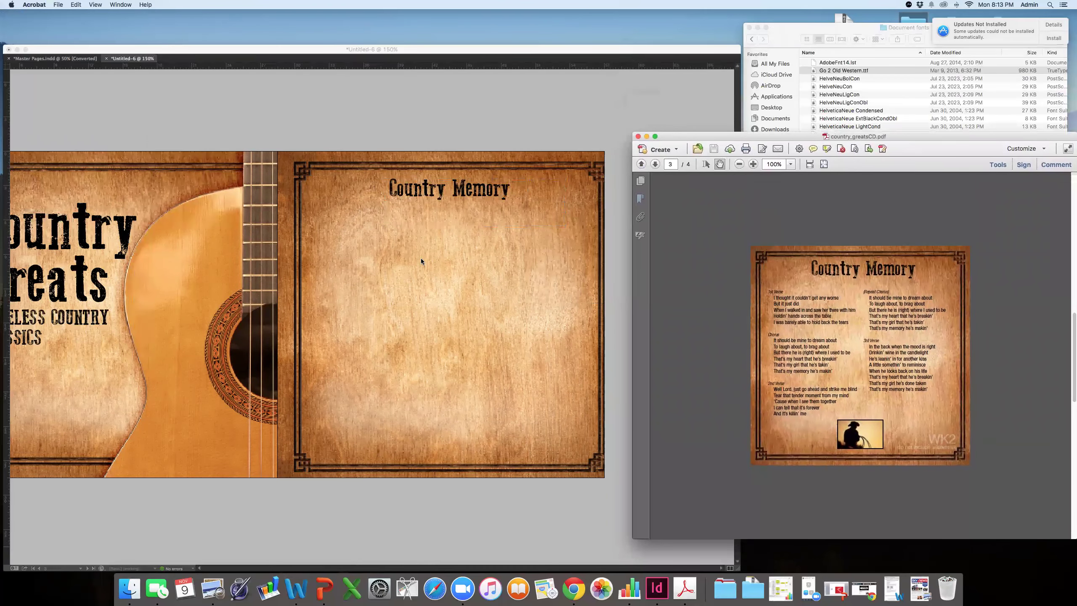
left_click(622, 319)
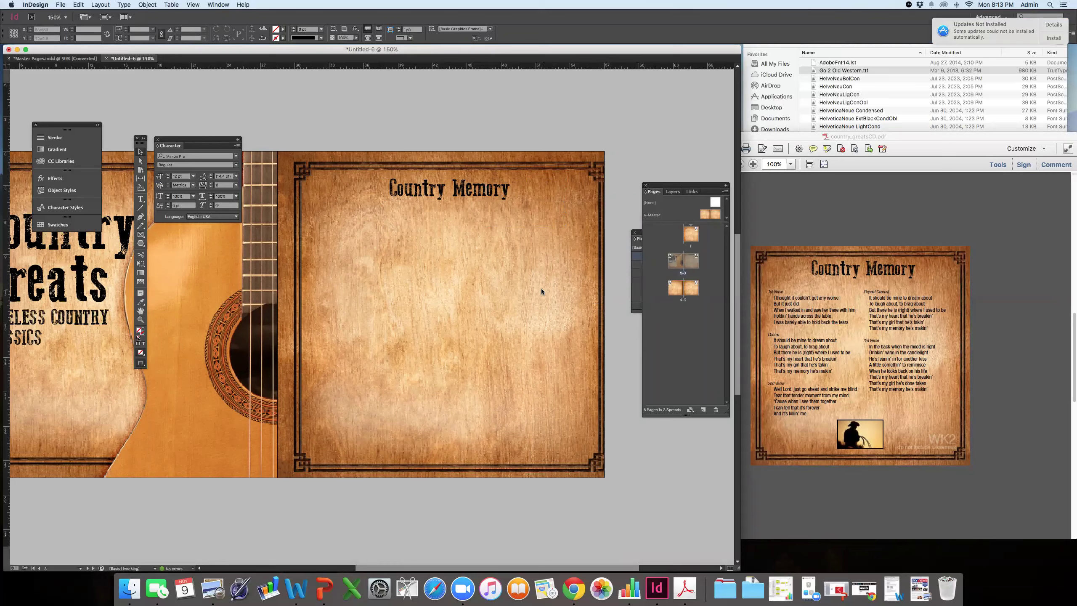
scroll(541, 288, "left", 5)
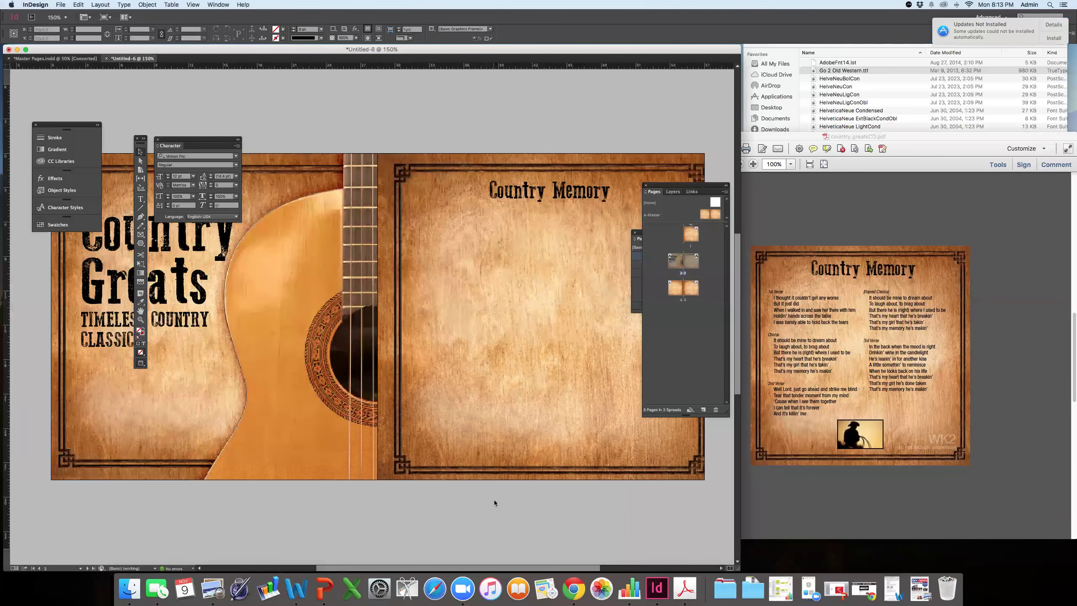
key("super+1")
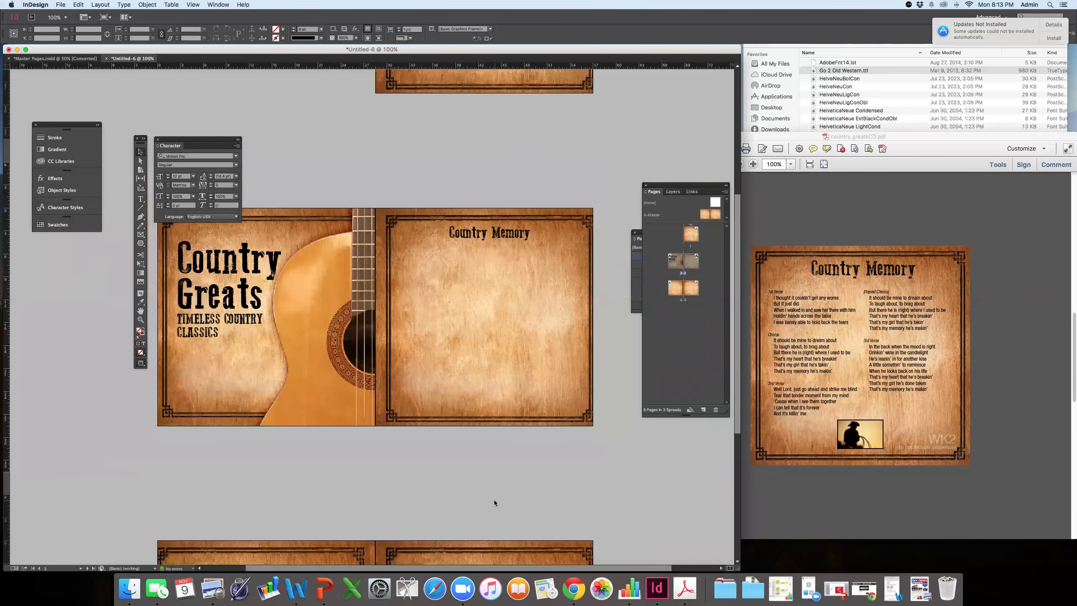
key("super+minus")
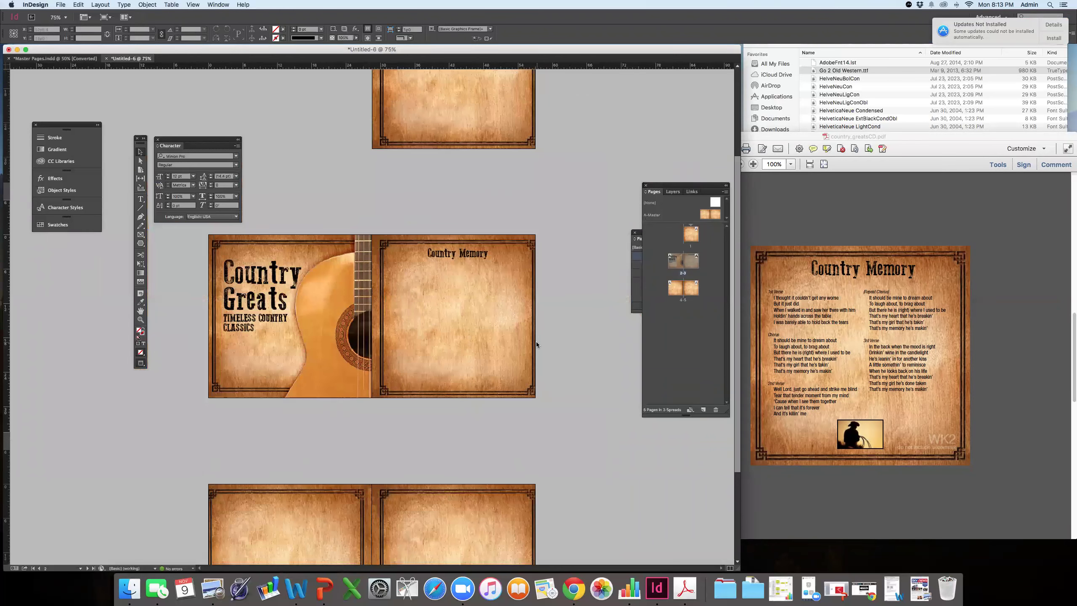
scroll(536, 342, "down", 3)
double_click(705, 219)
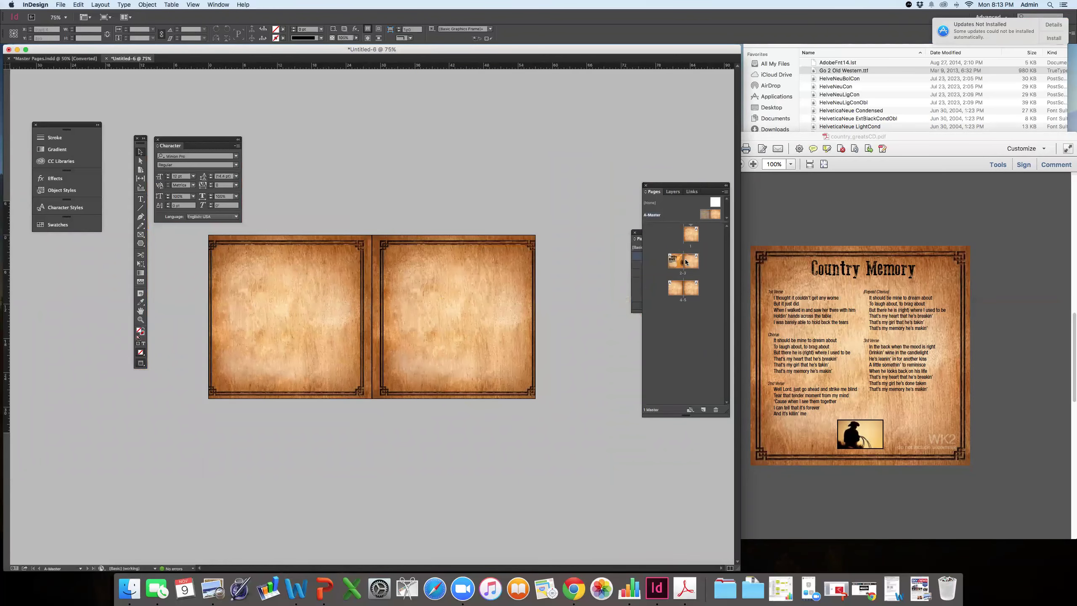
double_click(675, 263)
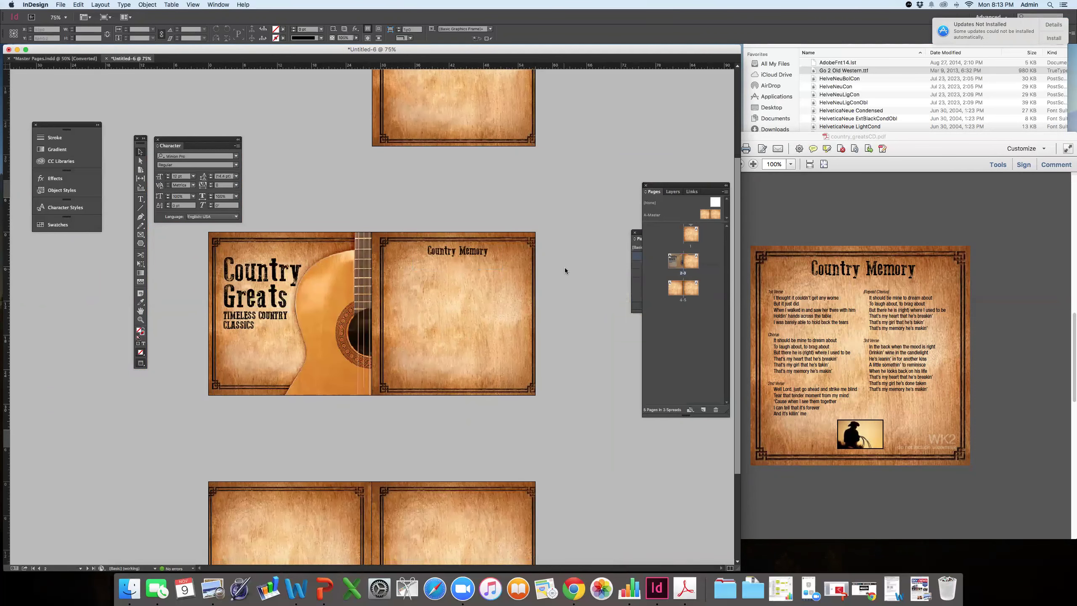
scroll(593, 264, "down", 1)
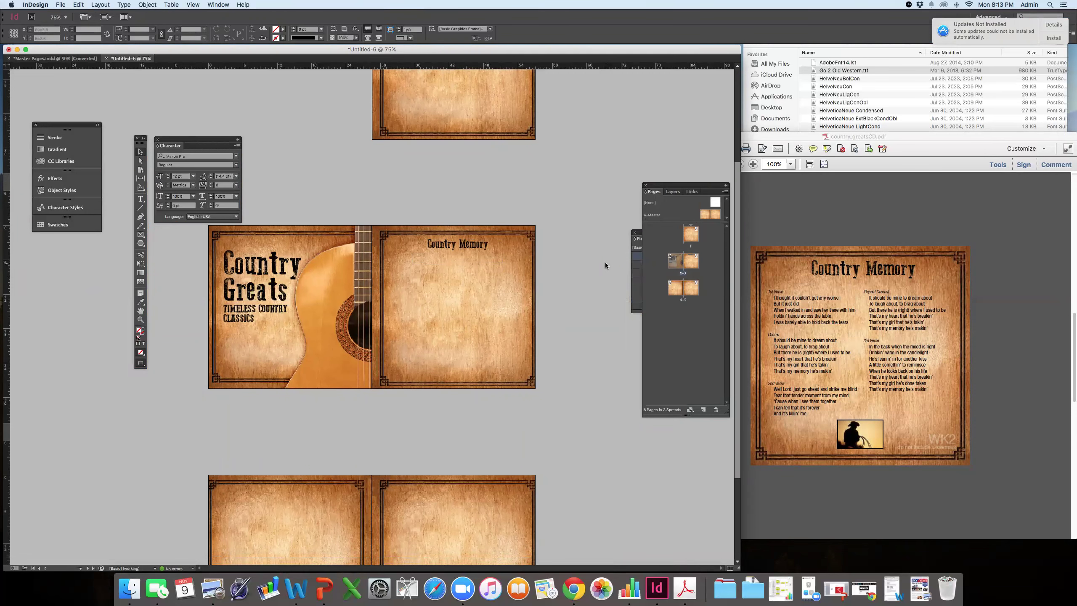
scroll(606, 265, "down", 5)
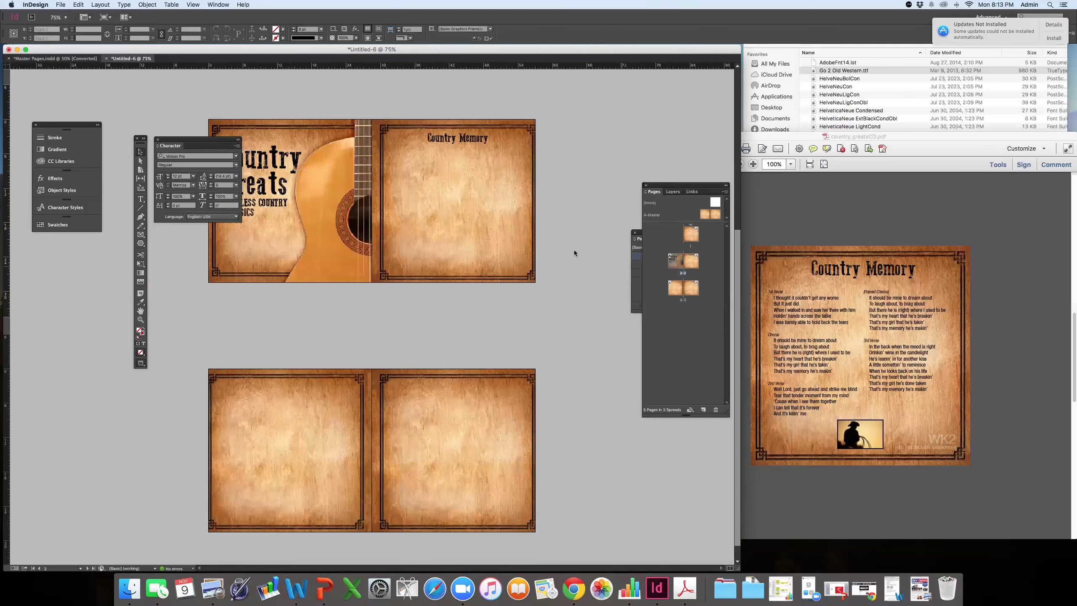
scroll(569, 249, "up", 5)
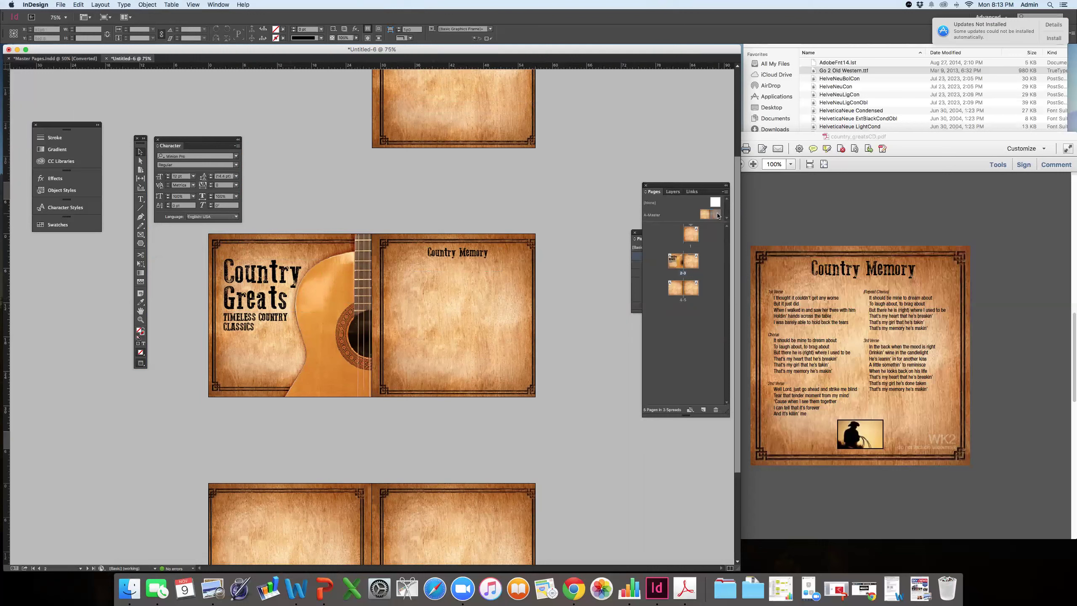
left_click_drag(641, 234, 562, 240)
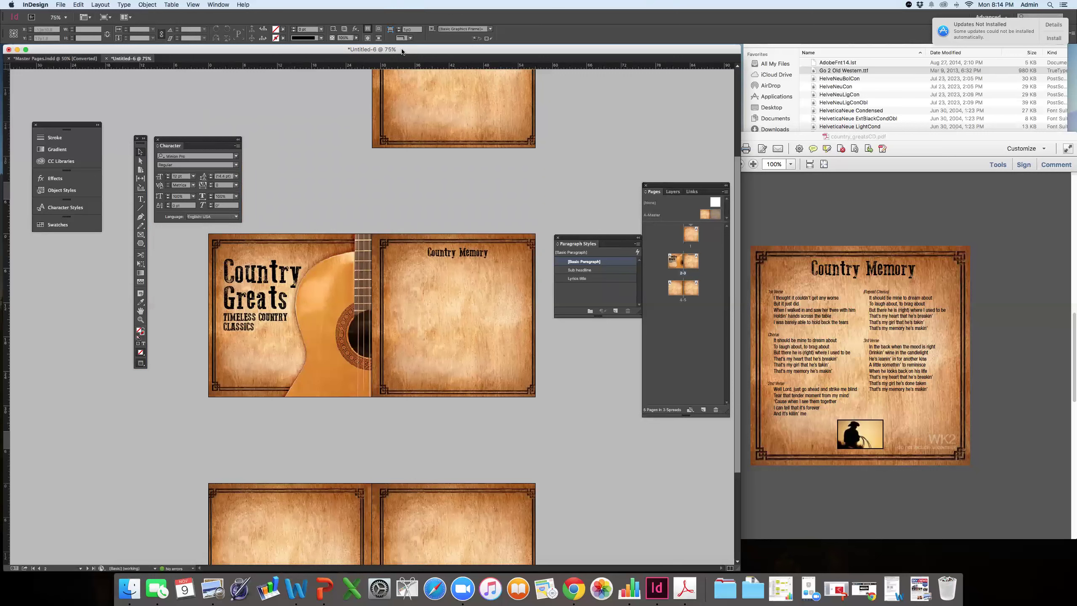
scroll(490, 185, "down", 5)
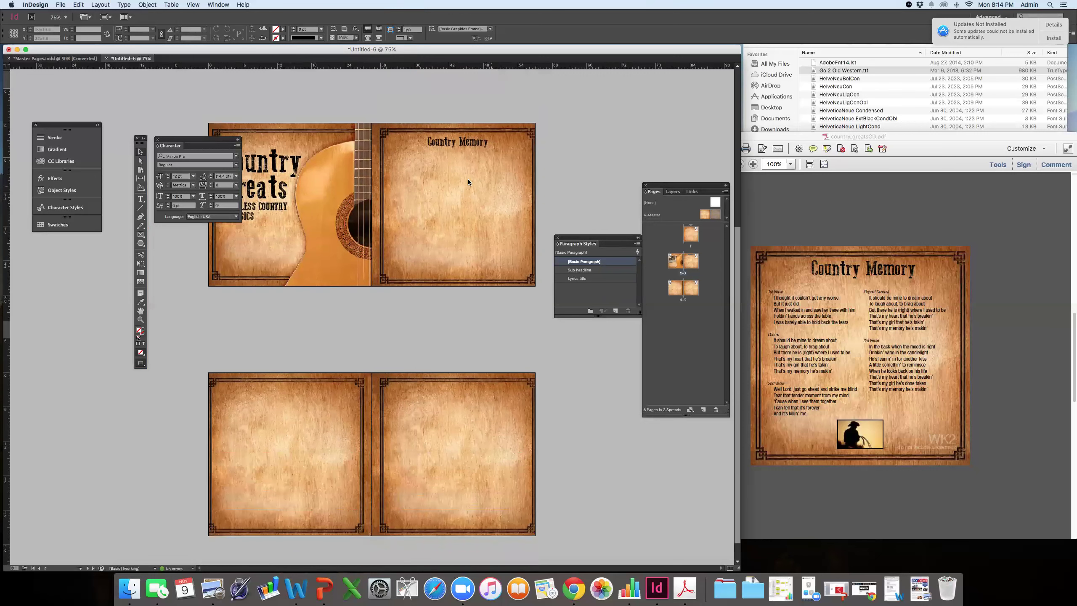
scroll(844, 276, "down", 2)
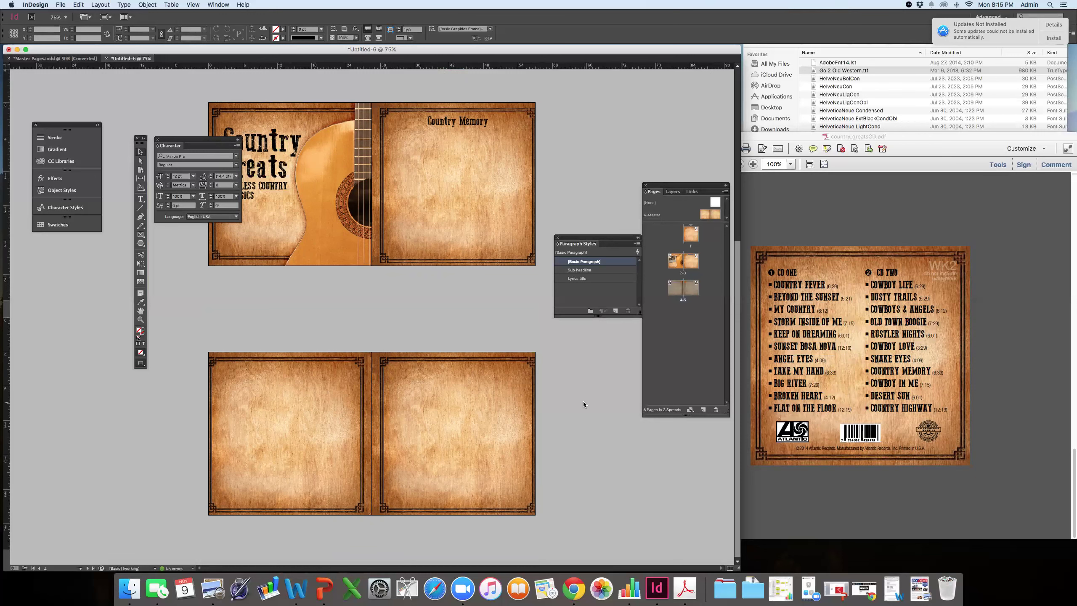
- Place Atlantic_Records.ai from the country_greats folder near the lower-left corner of the last spread's right-hand page, keeping the Paragraph Styles panel clear of it
key("super+equal")
scroll(450, 315, "right", 3)
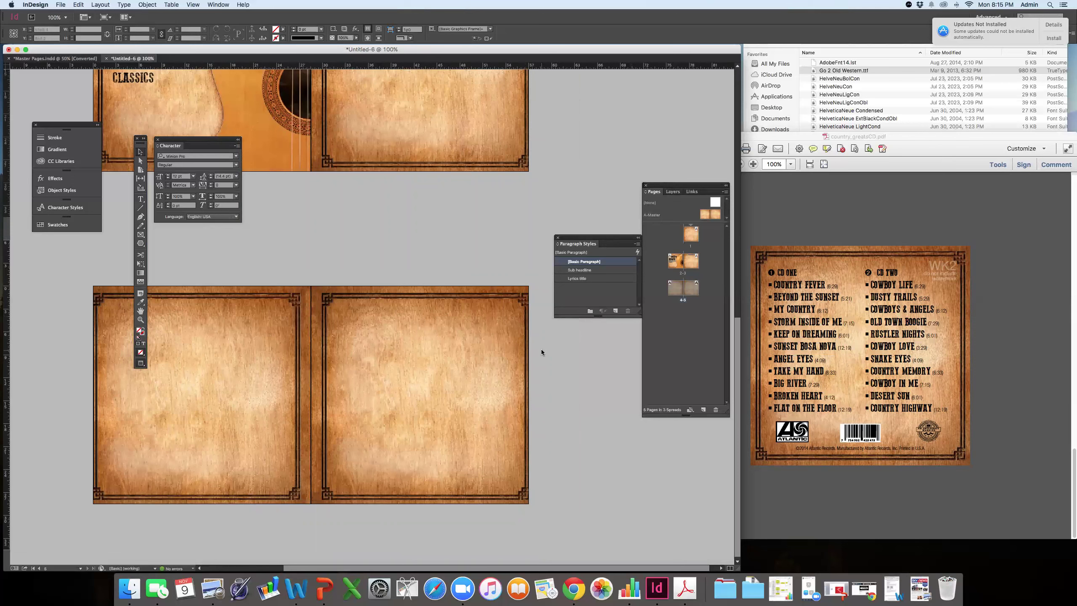
key("super+equal")
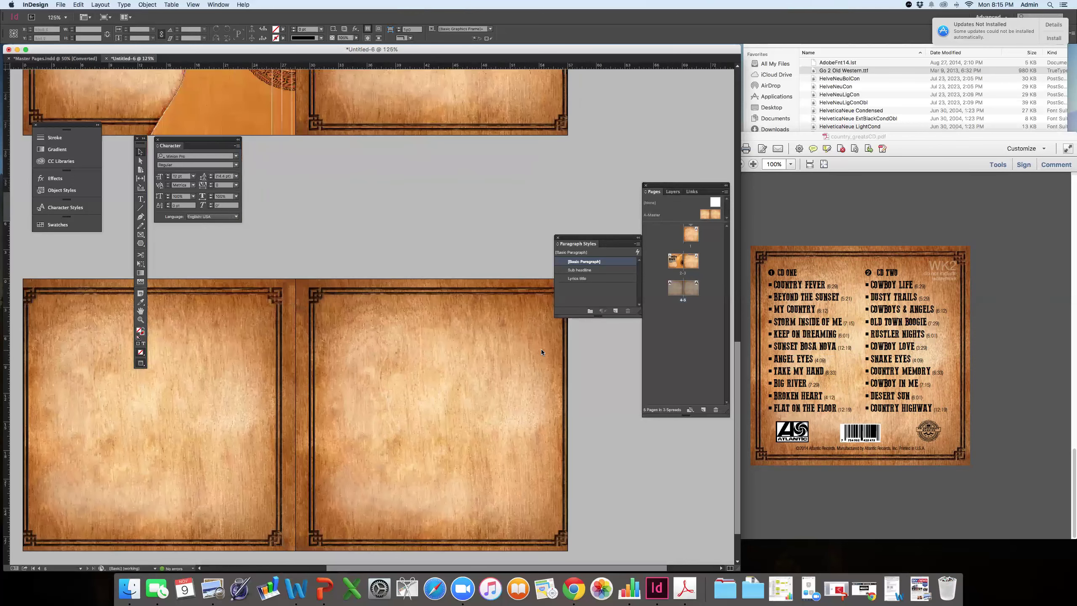
left_click_drag(595, 243, 681, 101)
scroll(576, 391, "down", 3)
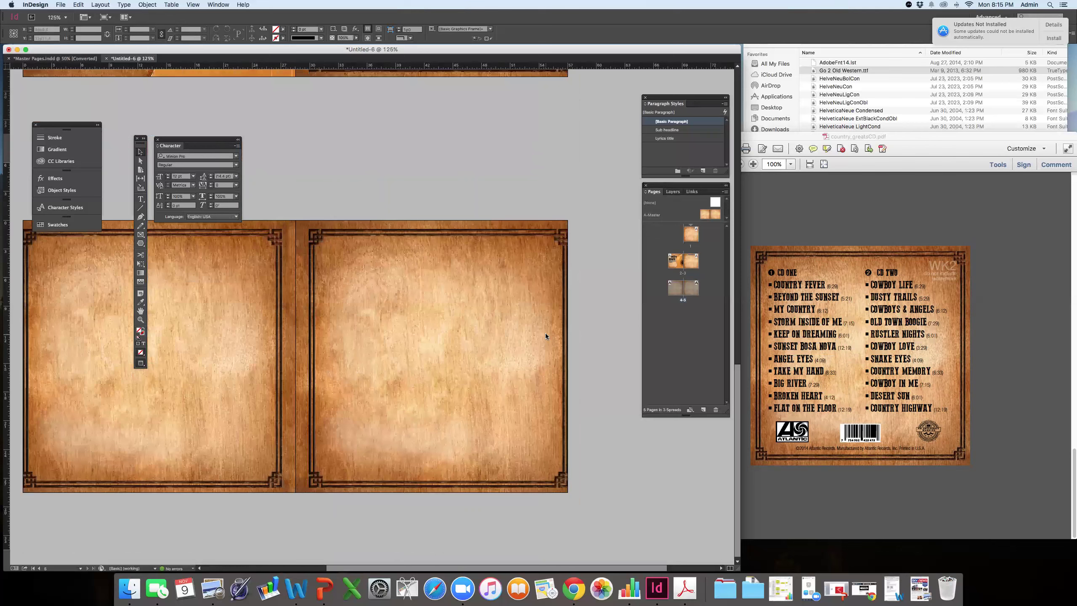
left_click(796, 98)
left_click(757, 29)
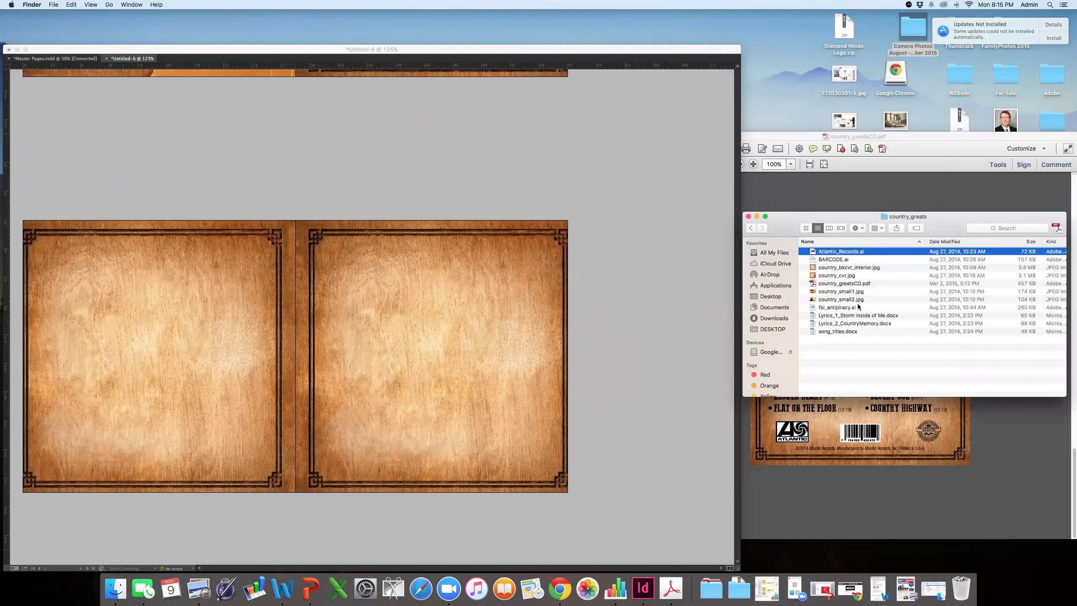
left_click_drag(826, 252, 373, 449)
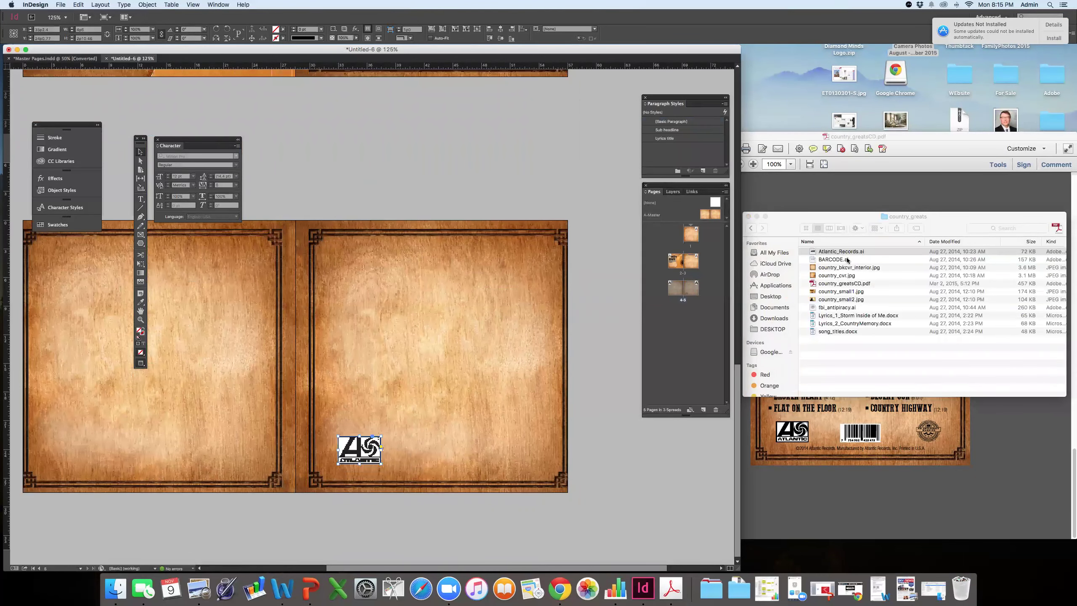
- Place BARCODE.ai from the country_greats folder to the right of the Atlantic logo, near the page's lower edge
left_click(832, 260)
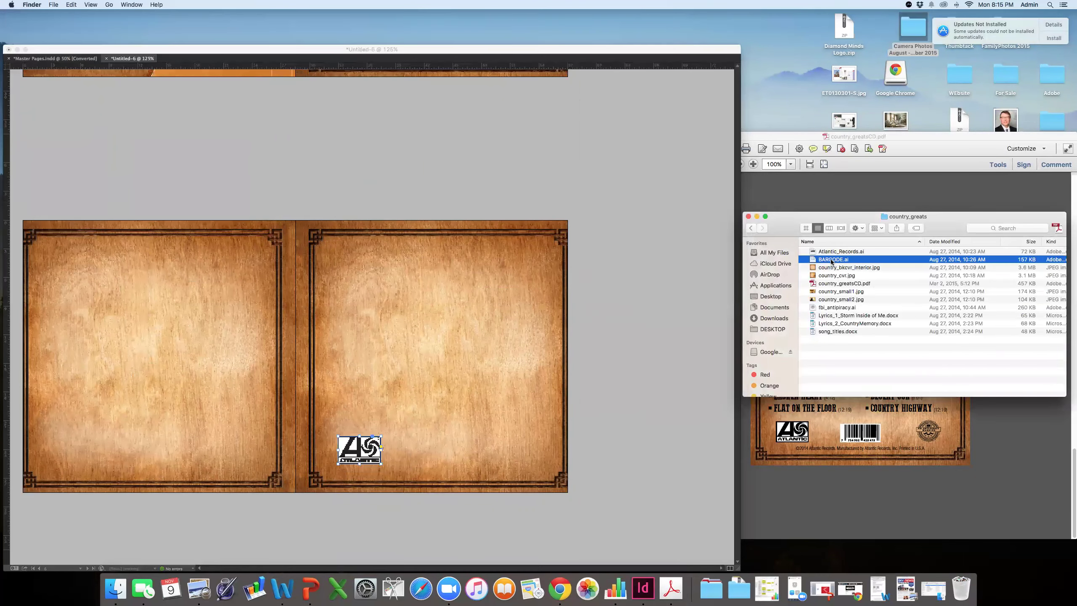
left_click(428, 313)
left_click_drag(468, 324, 438, 451)
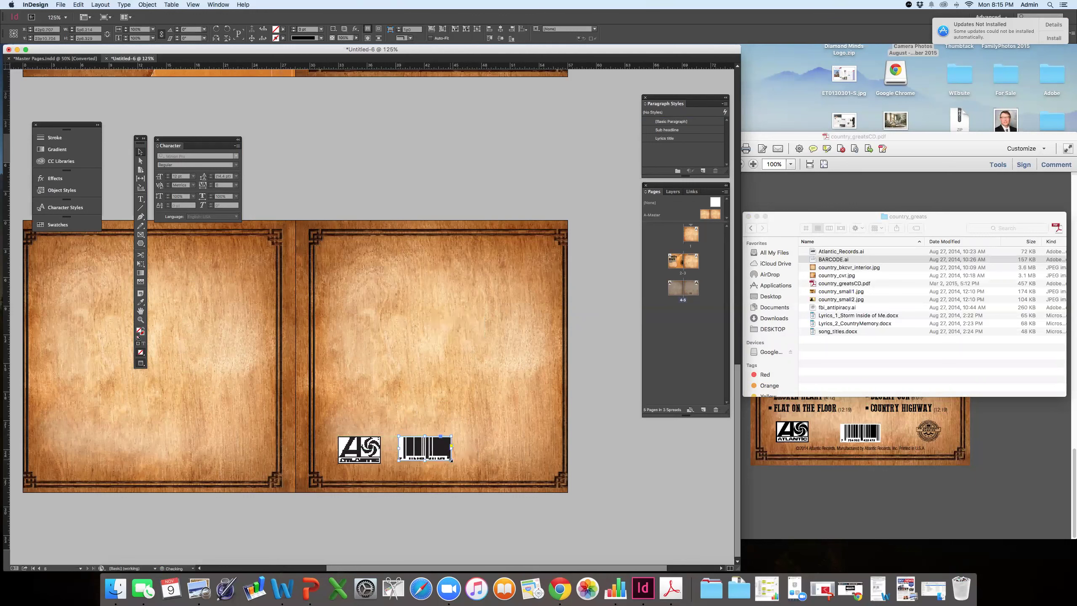
- Scale the Atlantic logo down slightly and nudge it left, away from the barcode
left_click(345, 453)
left_click_drag(338, 463, 383, 453)
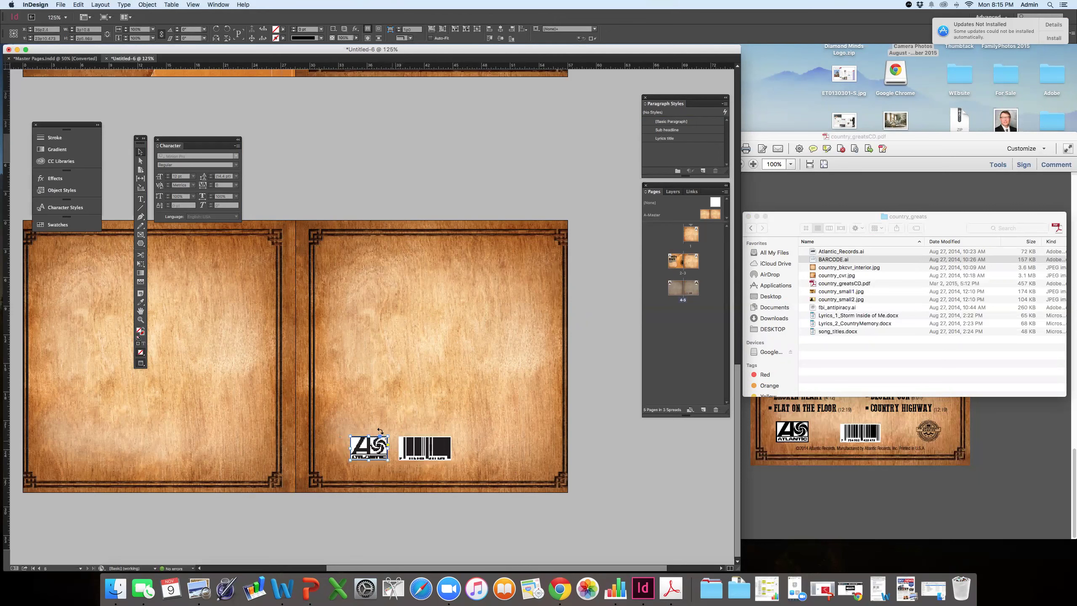
key("shift+Left")
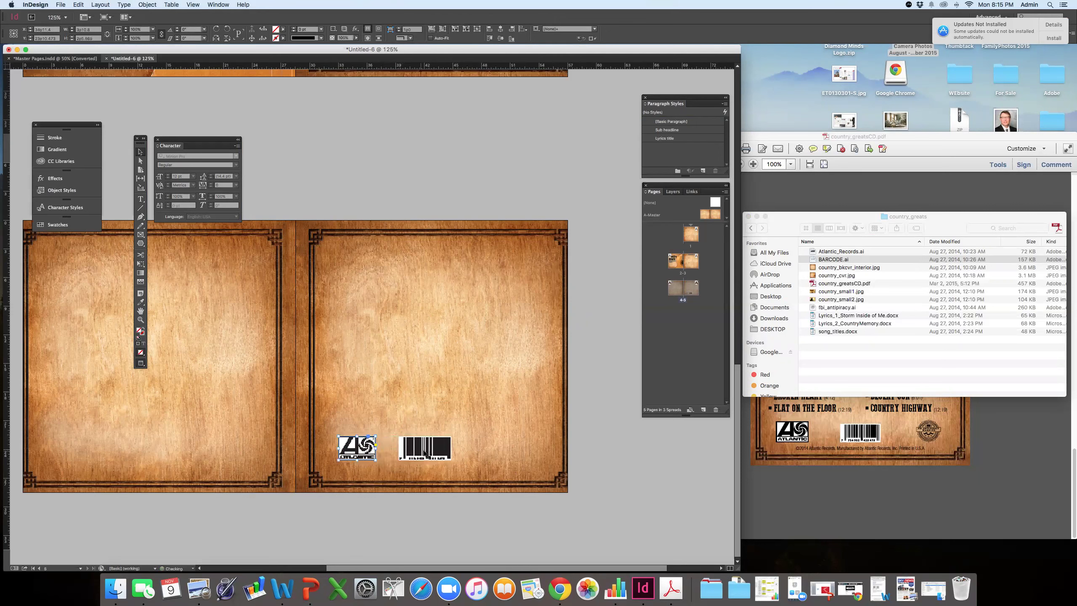
- Nudge the barcode right so it sits farther from the Atlantic logo
left_click(425, 456)
key("Right")
key("Right")
key("Right")
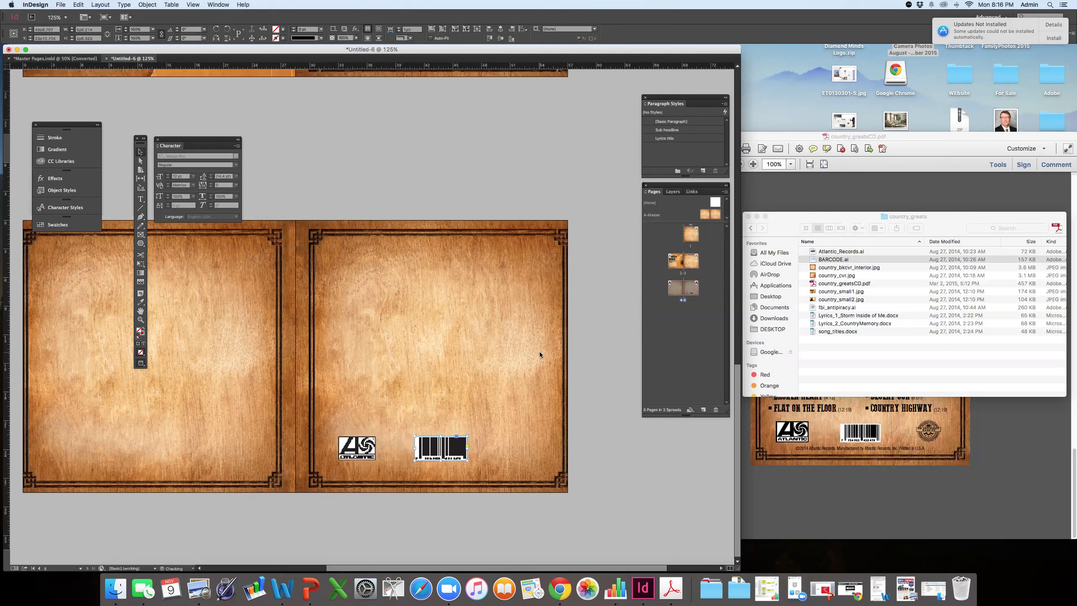
- Place fbi_antipiracy.ai from the country_greats folder to the right of the barcode and fit the seal proportionally in its frame
left_click(845, 308)
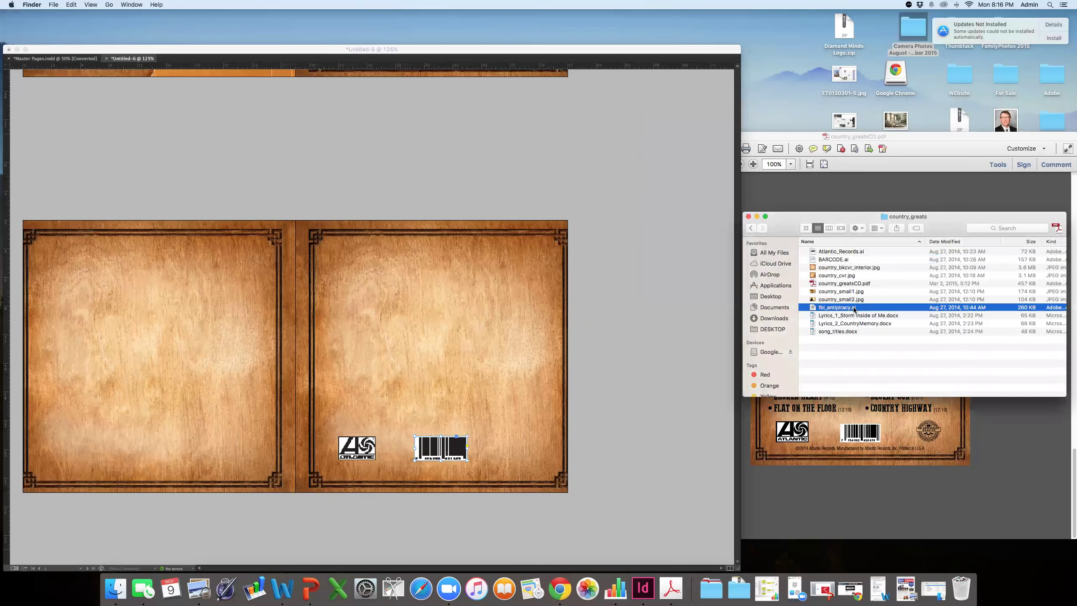
left_click_drag(845, 308, 516, 460)
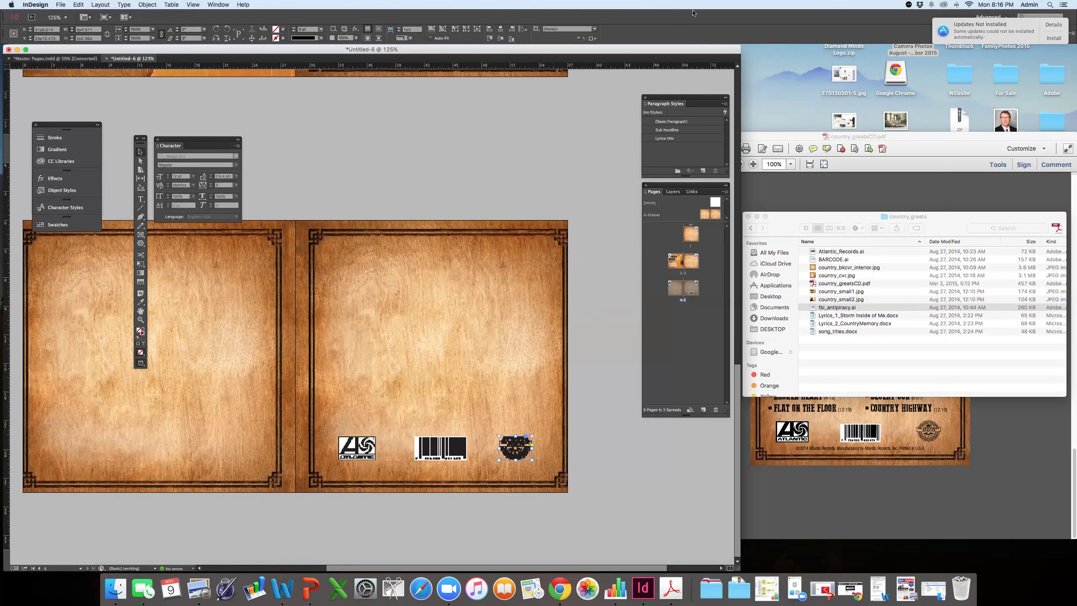
left_click(436, 29)
left_click(443, 32)
left_click(610, 410)
left_click(511, 450)
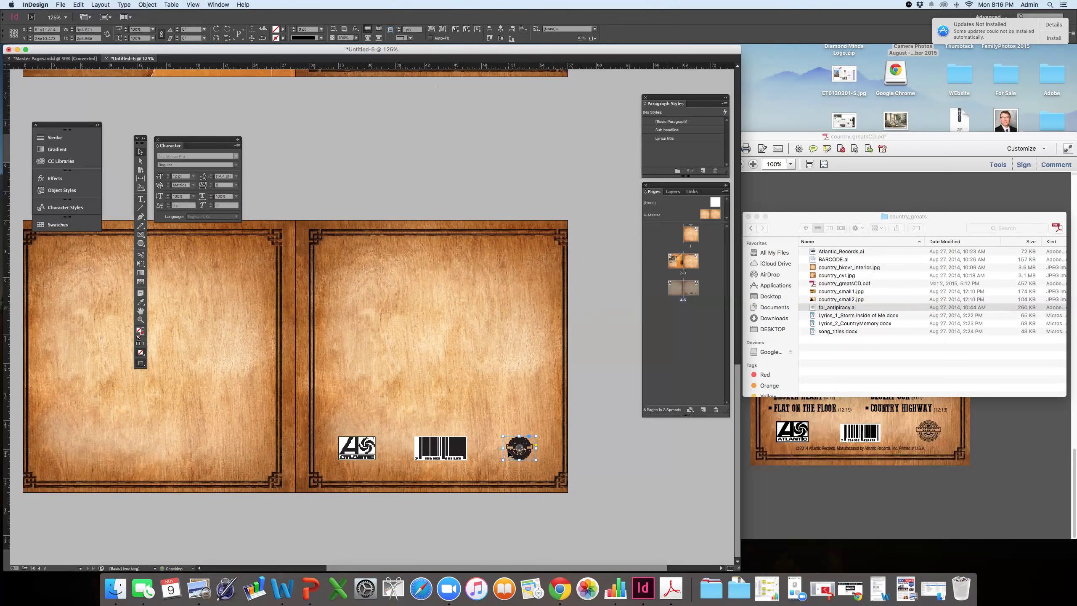
left_click(593, 520)
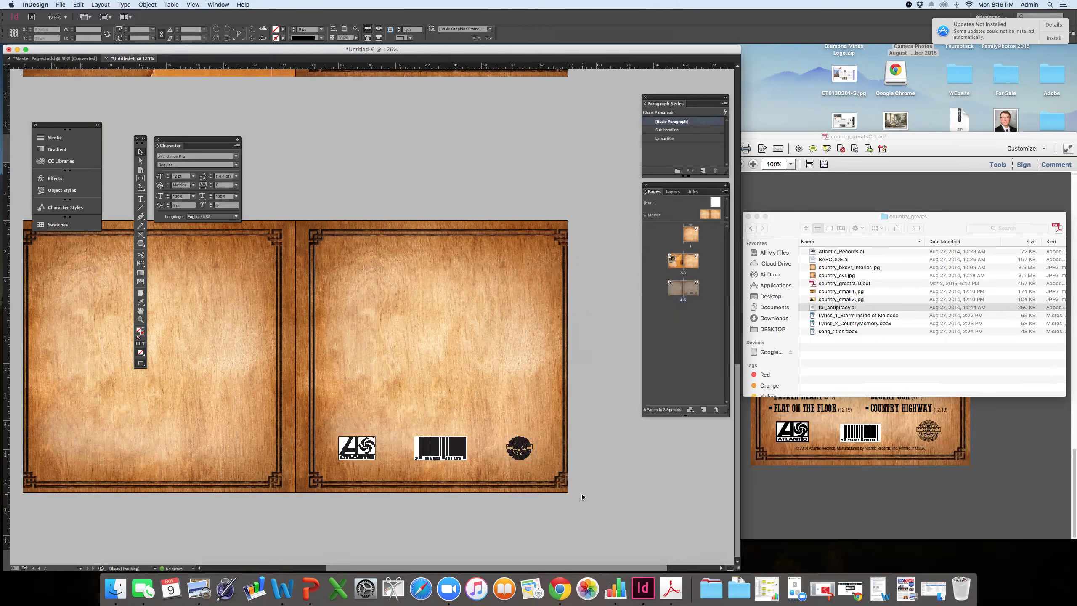
left_click(866, 440)
left_click(606, 449)
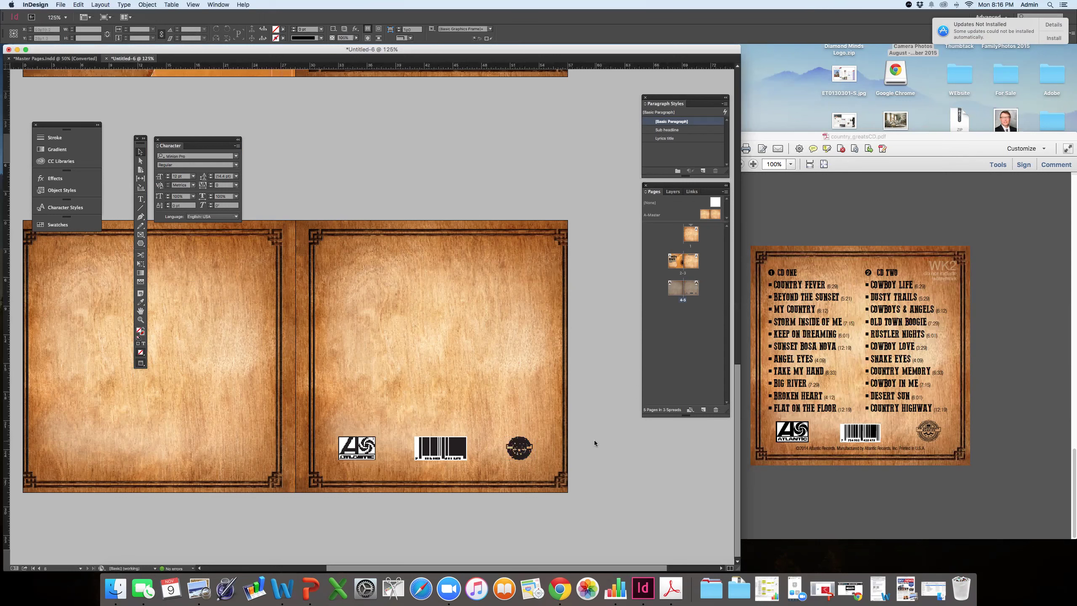
left_click(61, 5)
mouse_move(63, 15)
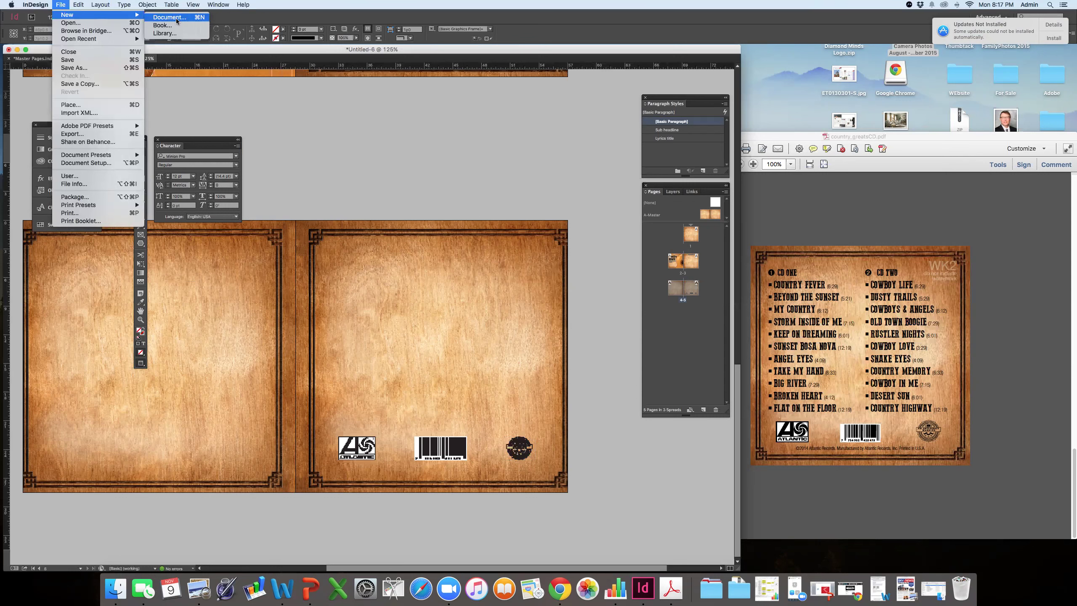
left_click(413, 133)
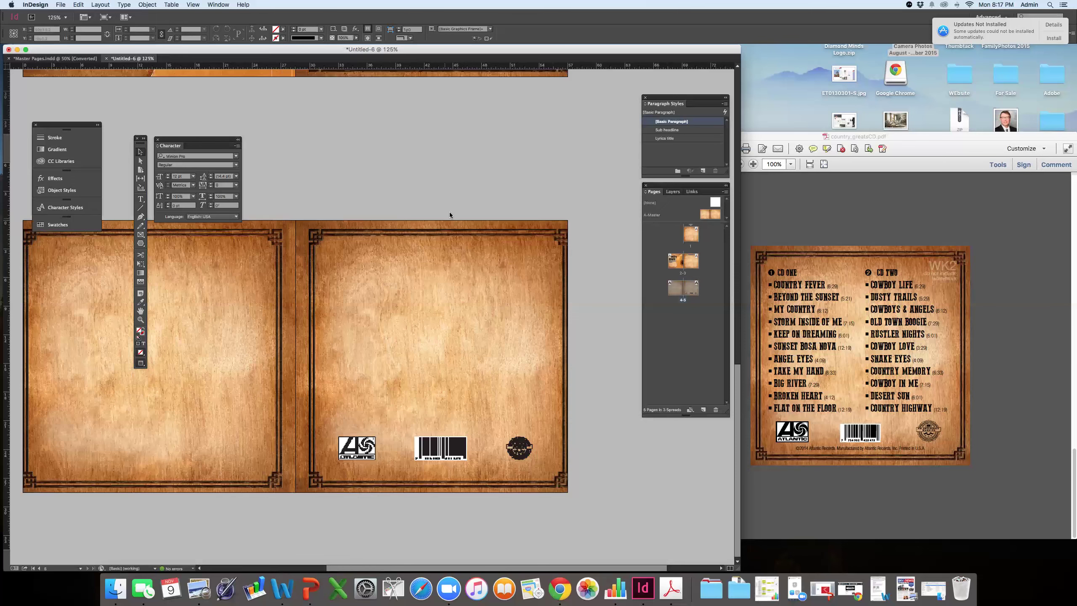
- On the A-Master's right-hand page, pull the background frame's outer edge in to the page edge and refit the image to the frame
double_click(712, 214)
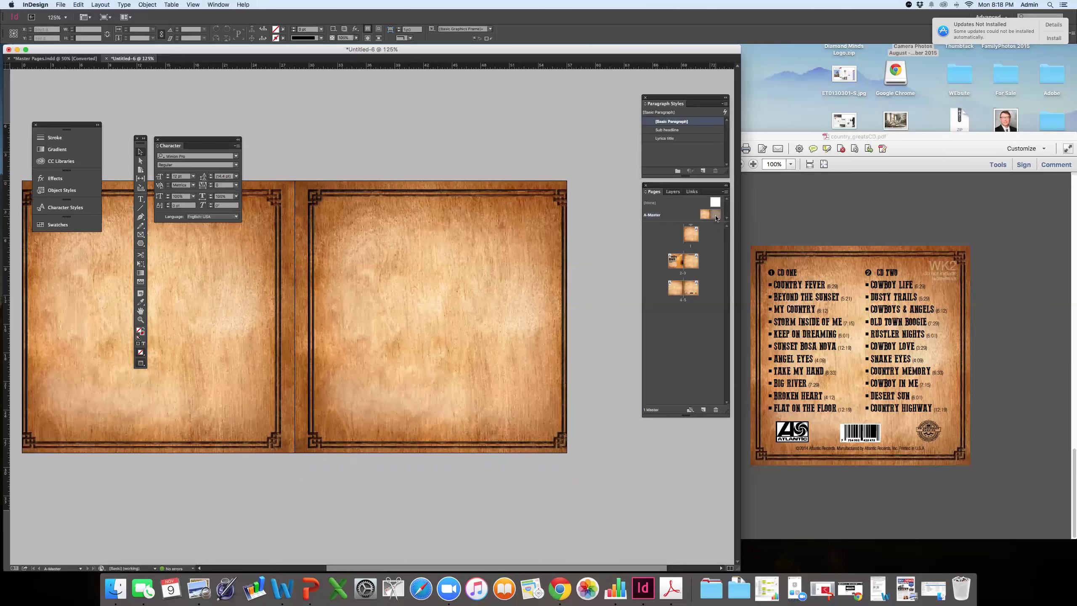
key("super+0")
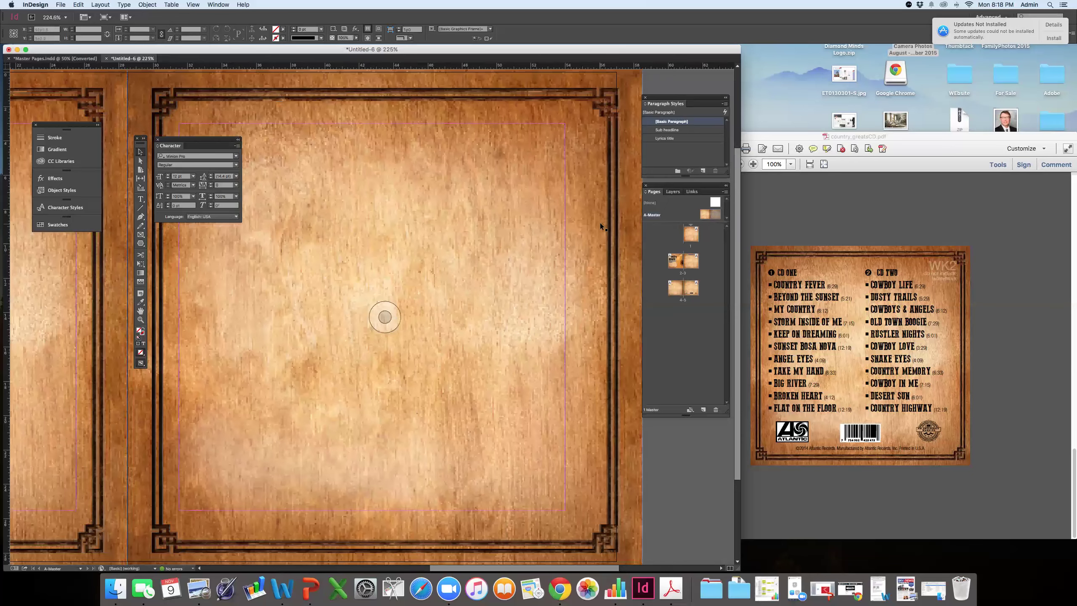
key("super+minus")
key("super+minus")
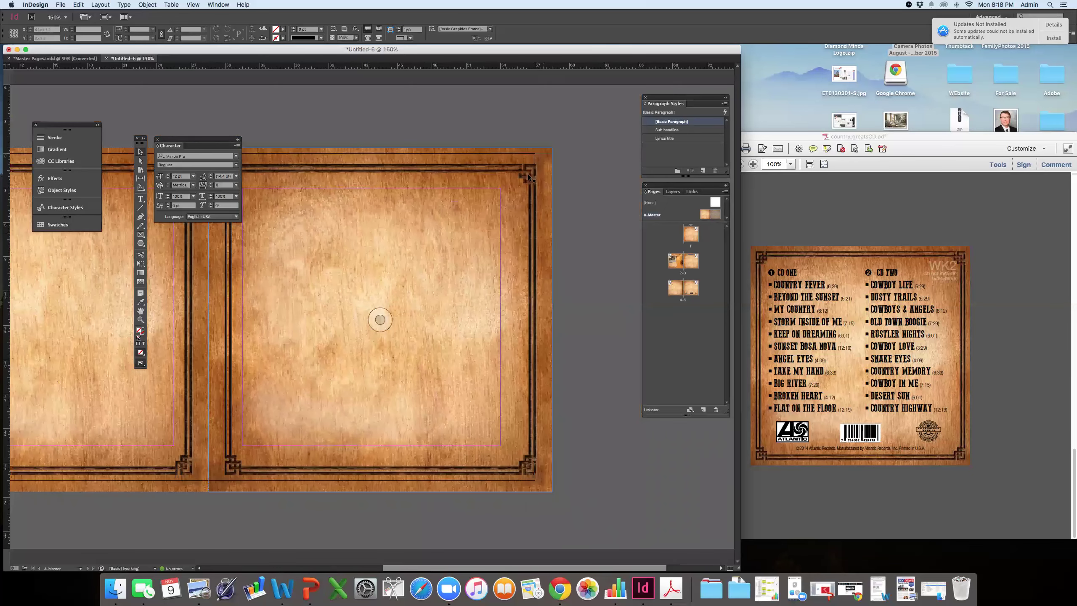
left_click(535, 263)
left_click_drag(549, 321, 533, 319)
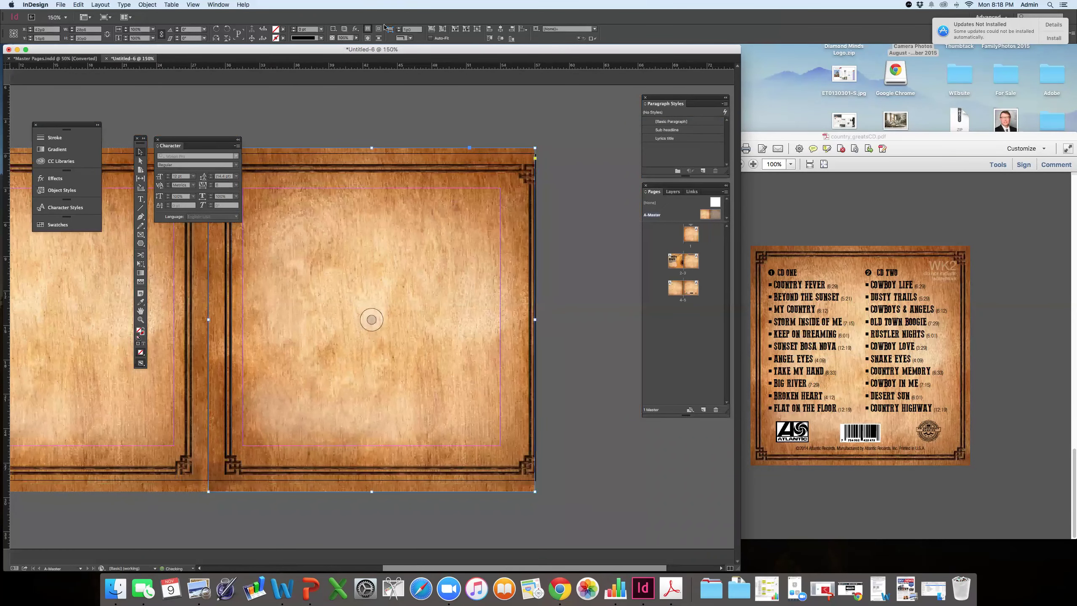
left_click(431, 29)
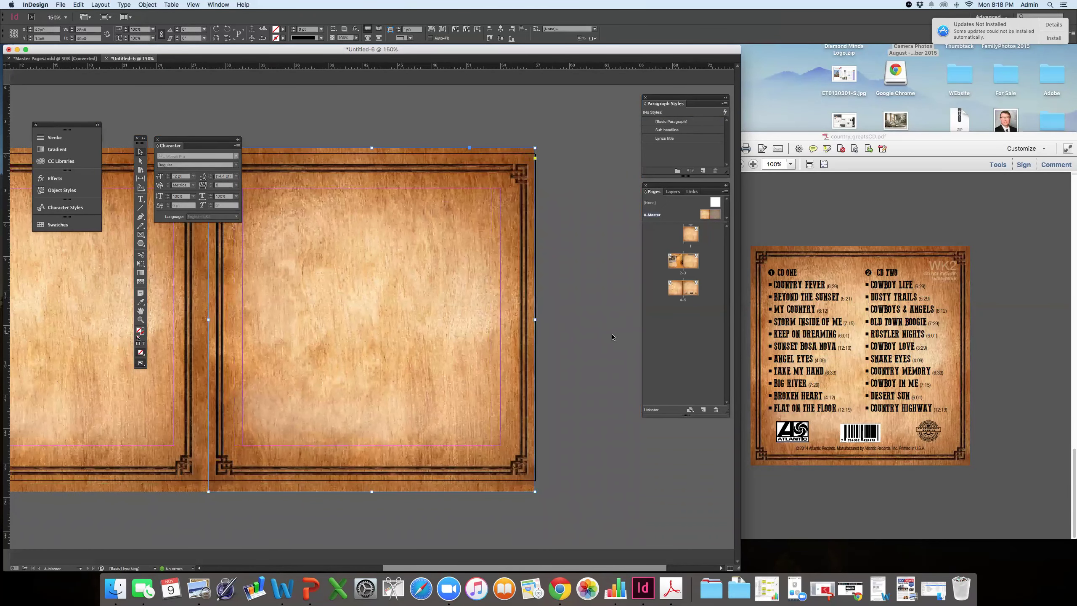
left_click(612, 331)
- Check the background on page 1 and the last spread, switch to preview mode, and move the Character panel off the page
double_click(690, 234)
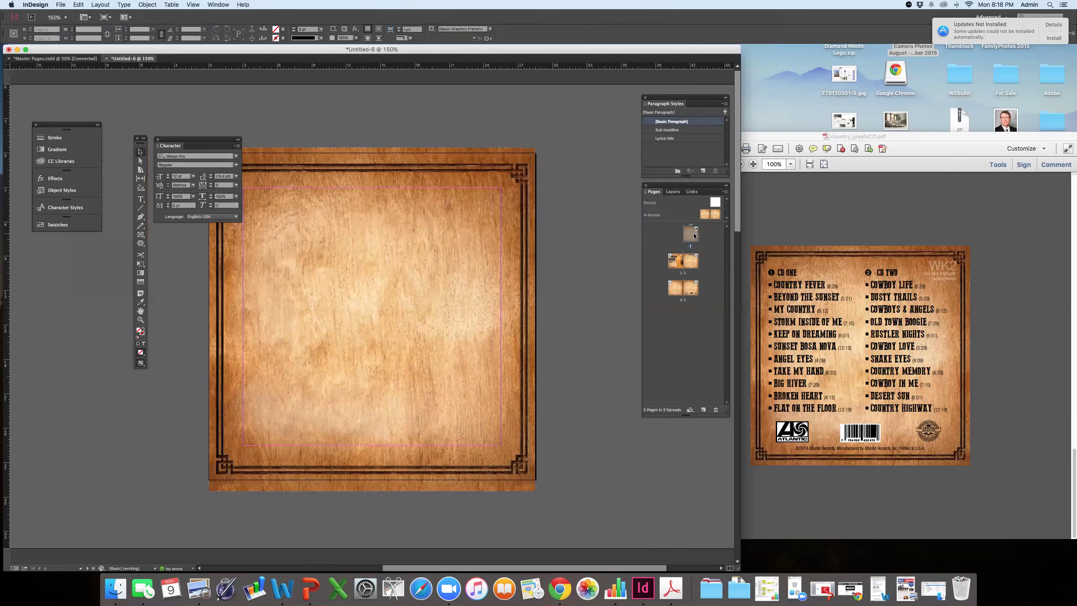
double_click(675, 288)
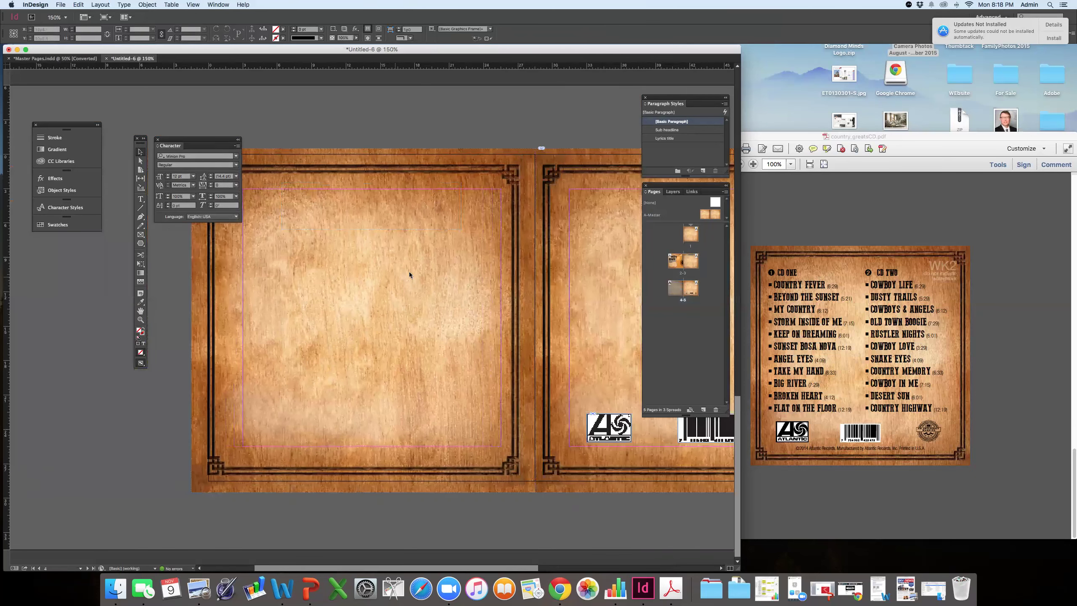
key("w")
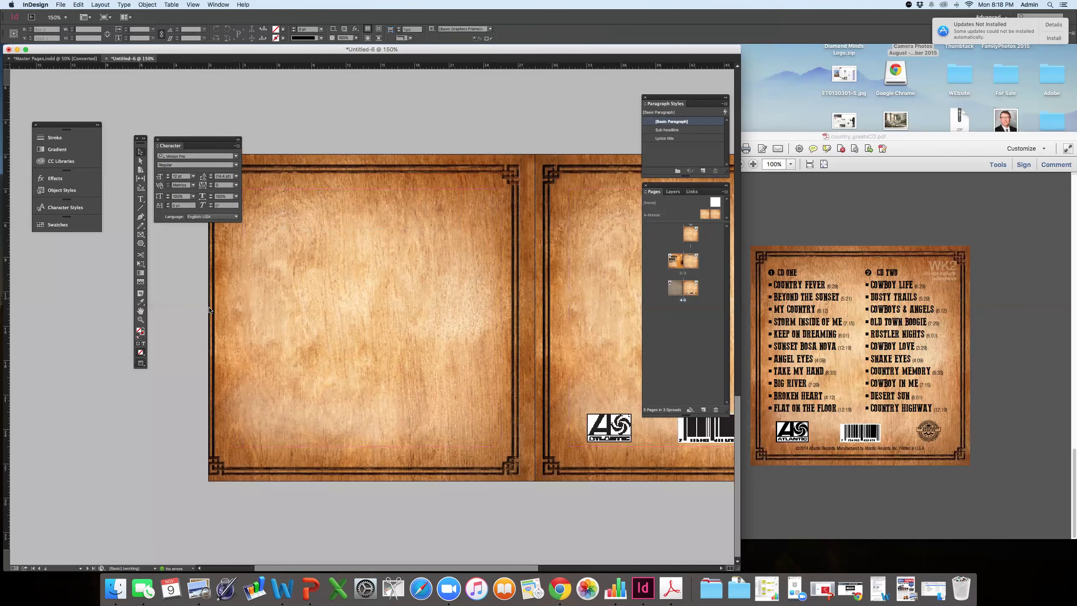
left_click_drag(222, 140, 115, 275)
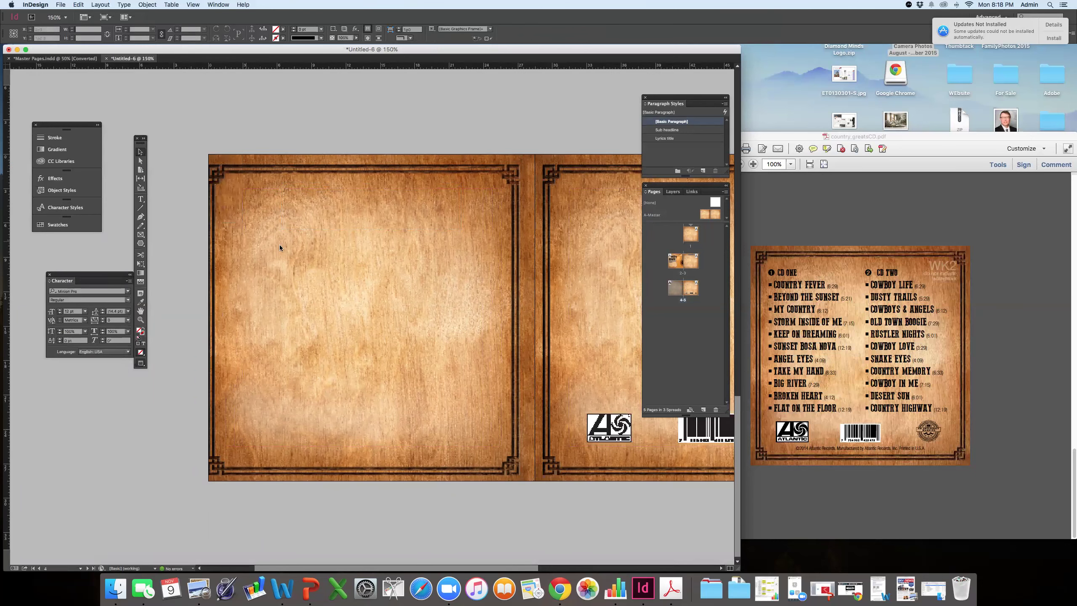
- Trim the left-hand A-Master background frame's outer edge to the page edge, refit its image, and check the document spreads
double_click(710, 214)
left_click(254, 315)
left_click_drag(191, 320, 209, 320)
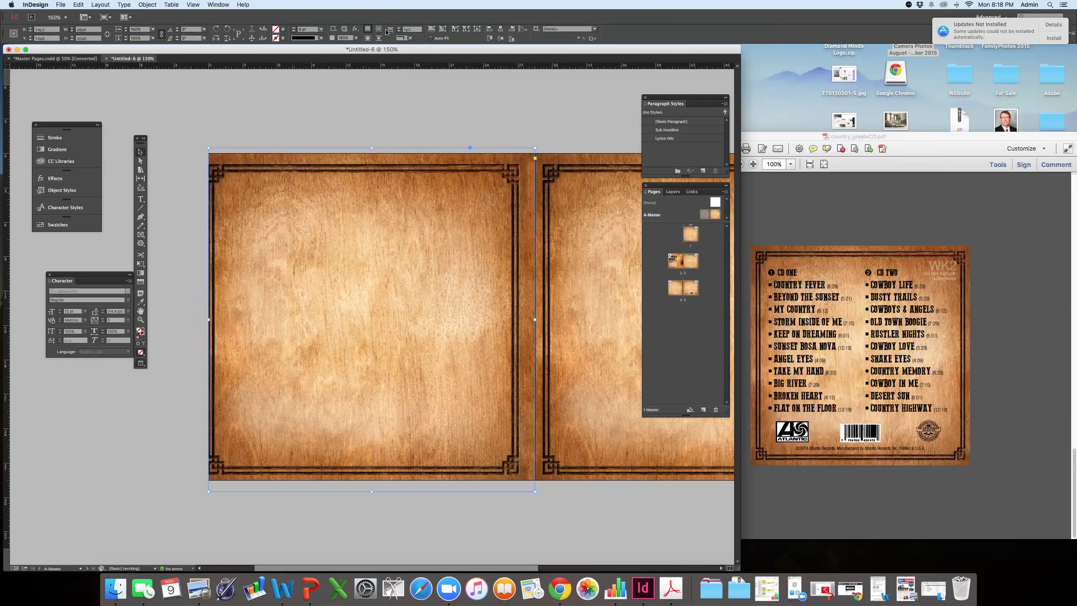
left_click(432, 28)
left_click(394, 90)
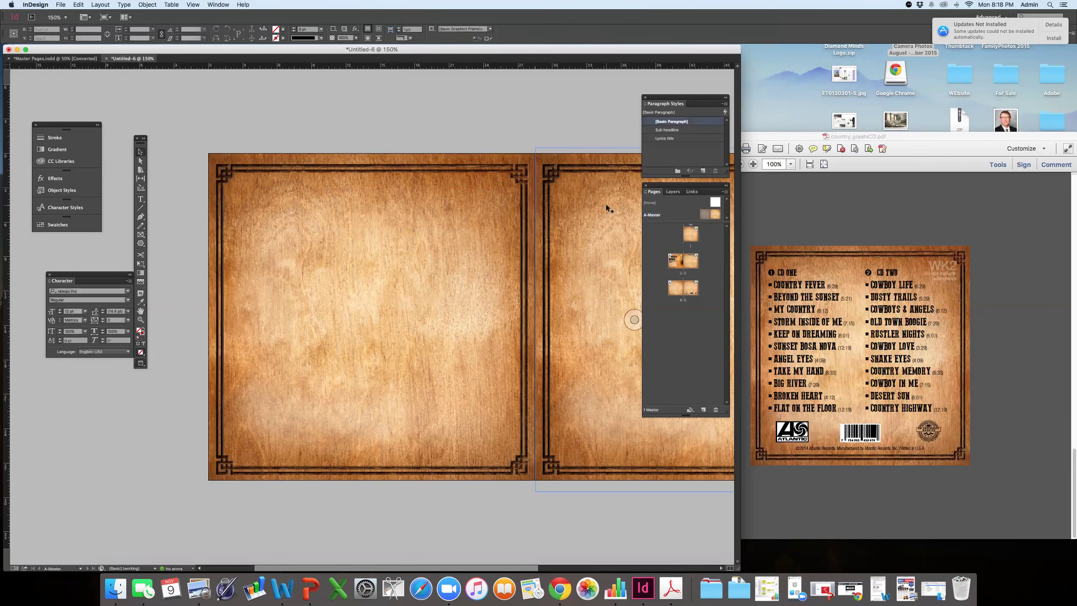
double_click(690, 260)
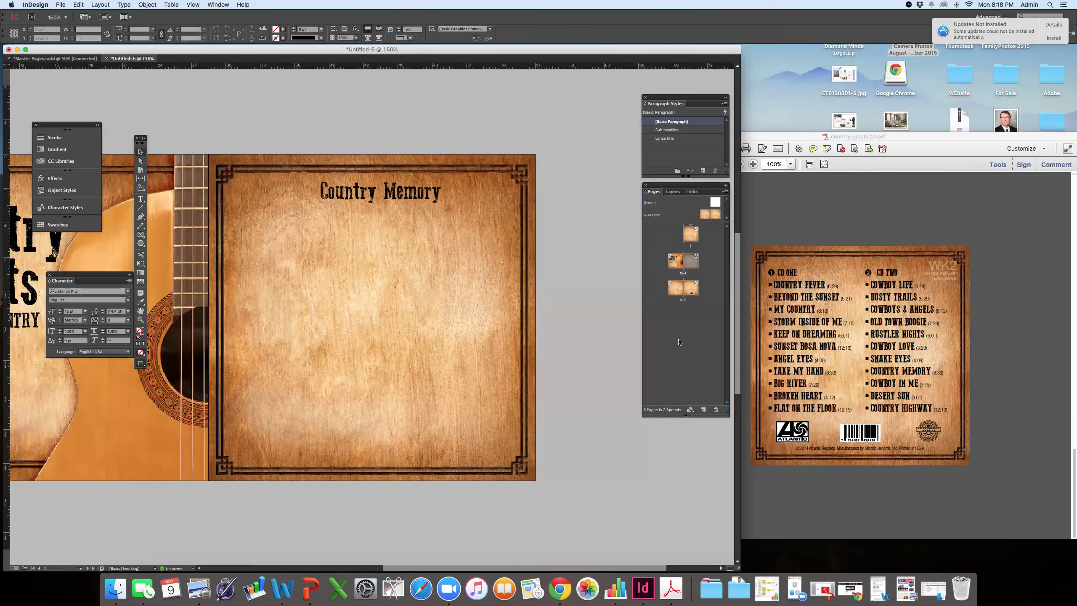
double_click(677, 287)
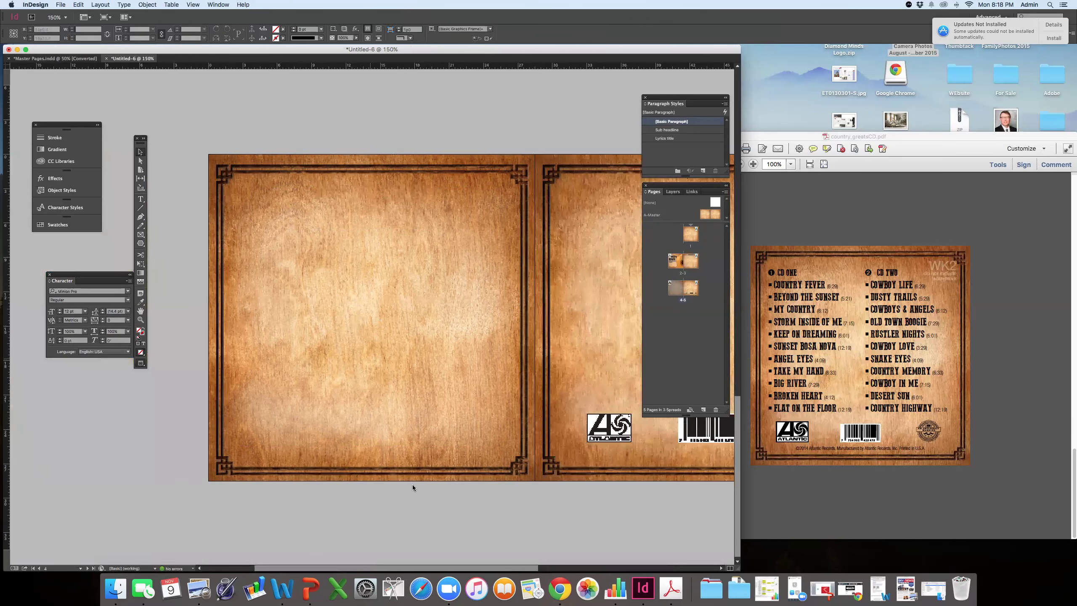
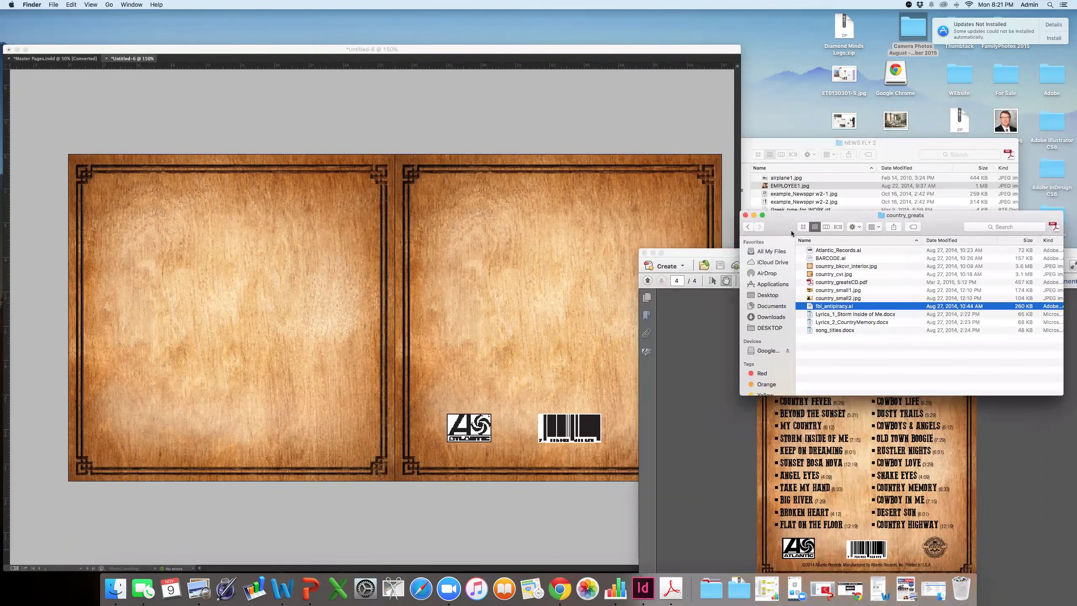
- Open song_titles.docx from the country_greats folder in Word, close the Country Memory lyrics document, and place the song list beside the layout
double_click(829, 323)
double_click(832, 332)
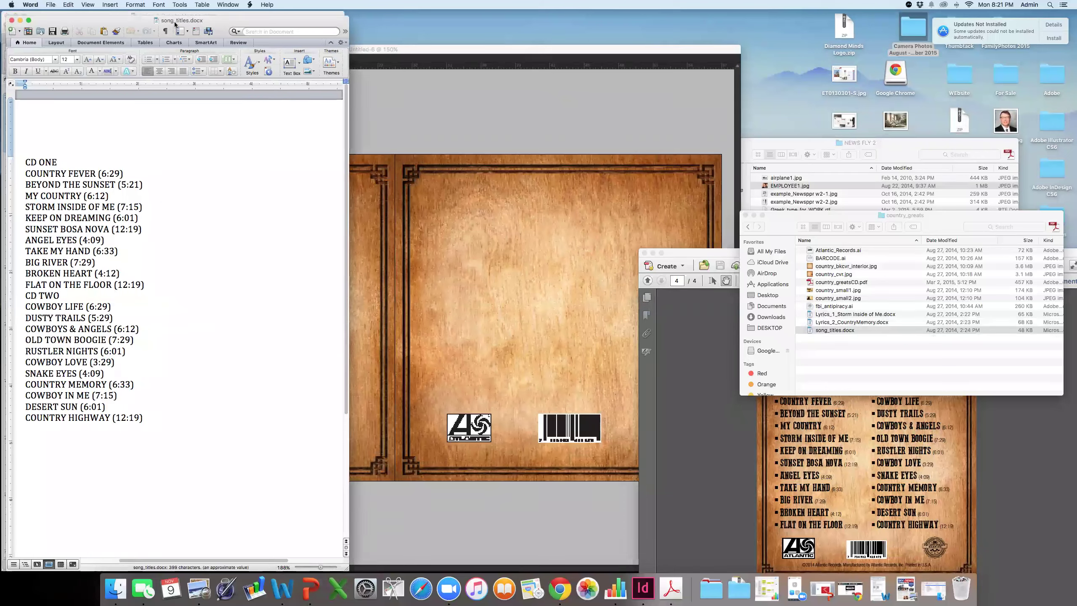
left_click_drag(173, 22, 875, 31)
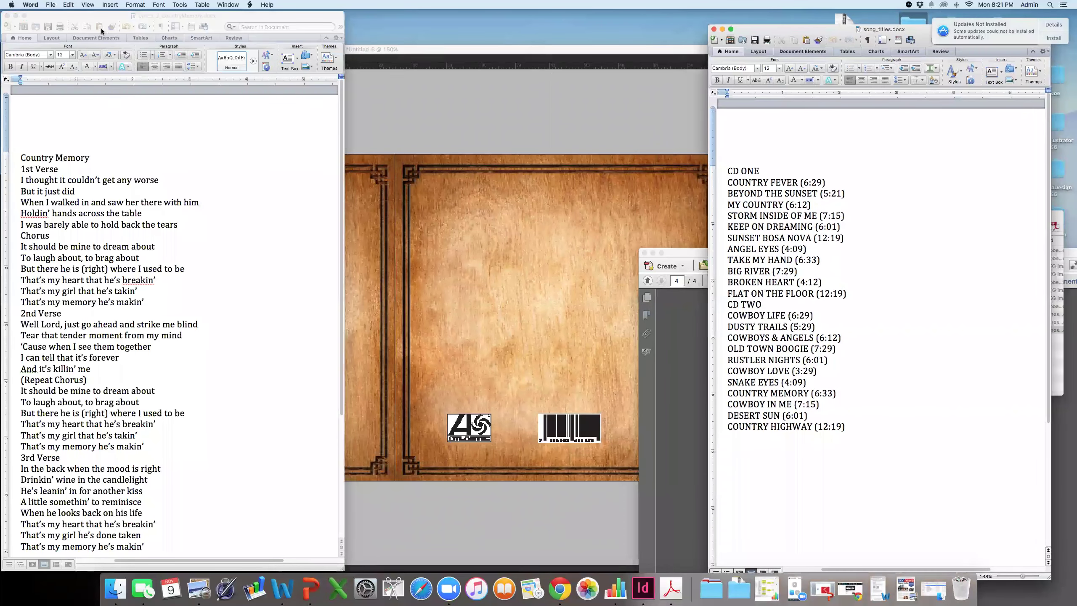
left_click(7, 16)
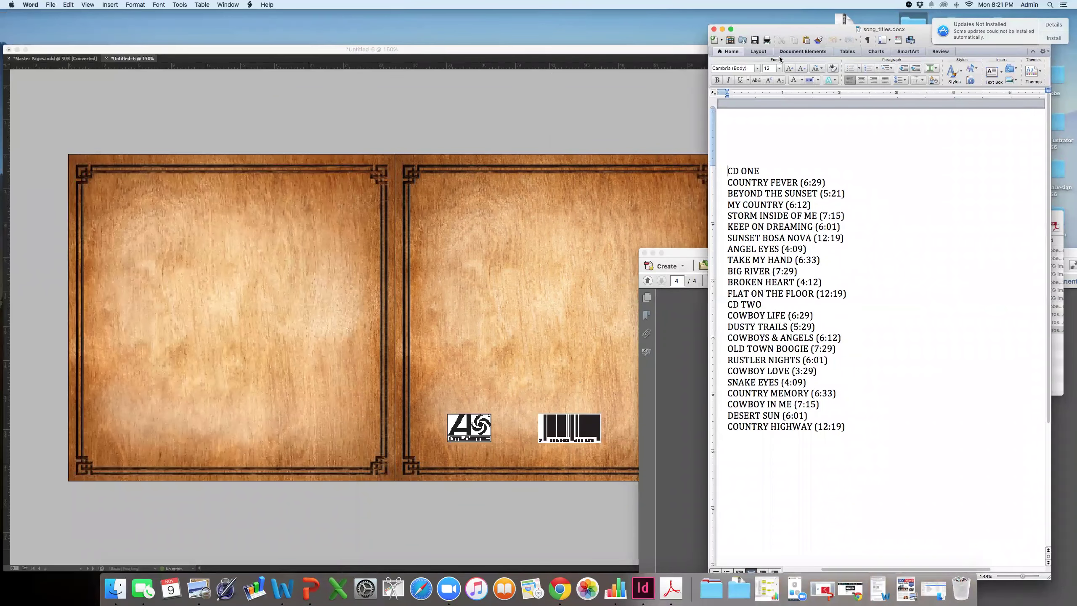
left_click_drag(776, 31, 803, 16)
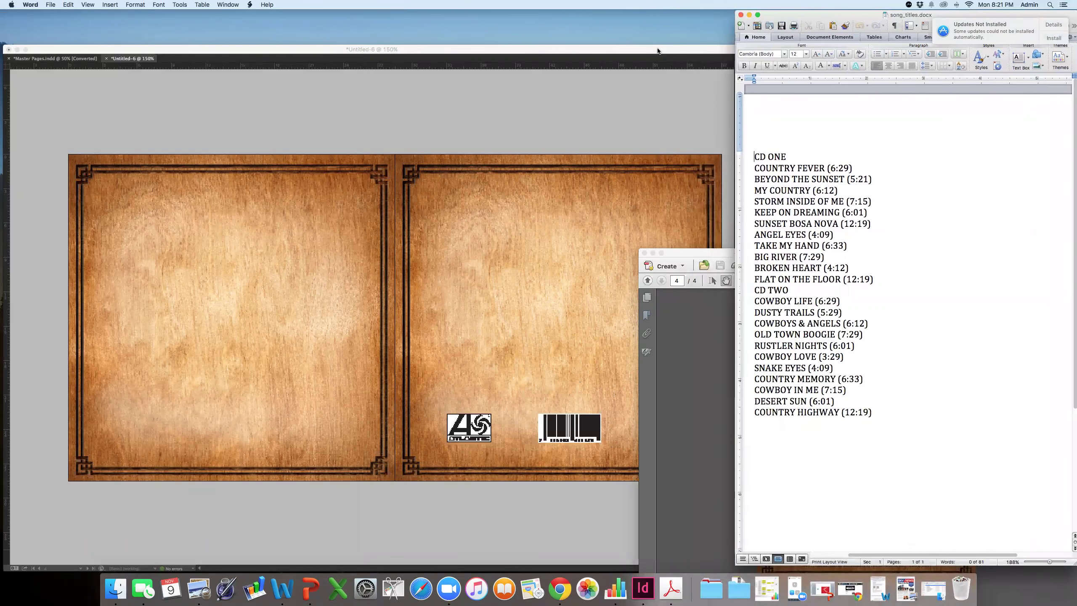
- Return to InDesign, dock the Pages, Layers and Links panels with the collapsed panels, and show the whole last spread
left_click(657, 51)
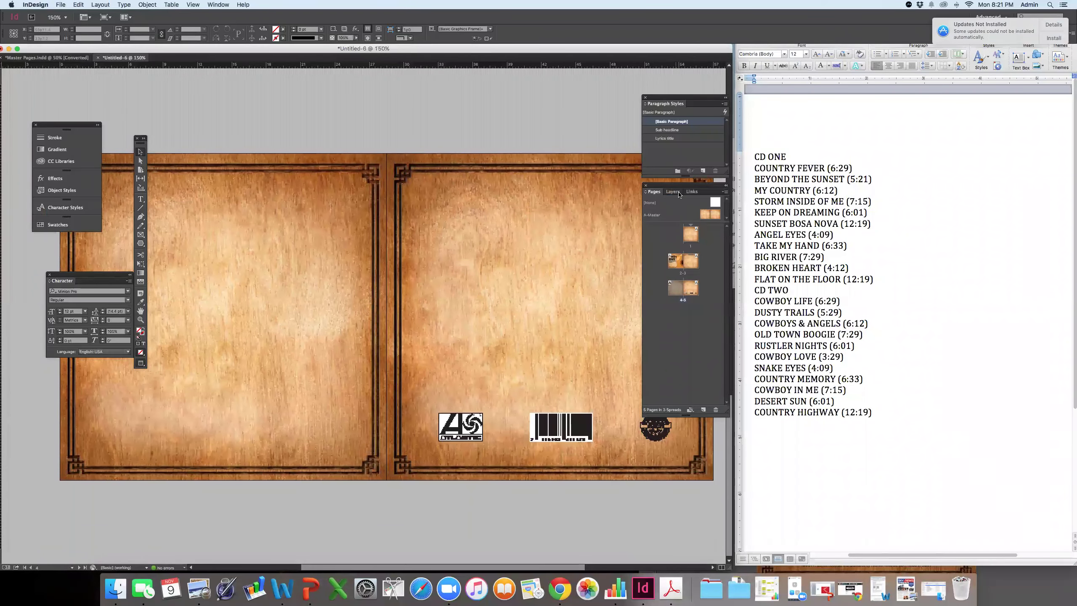
left_click_drag(678, 187, 61, 236)
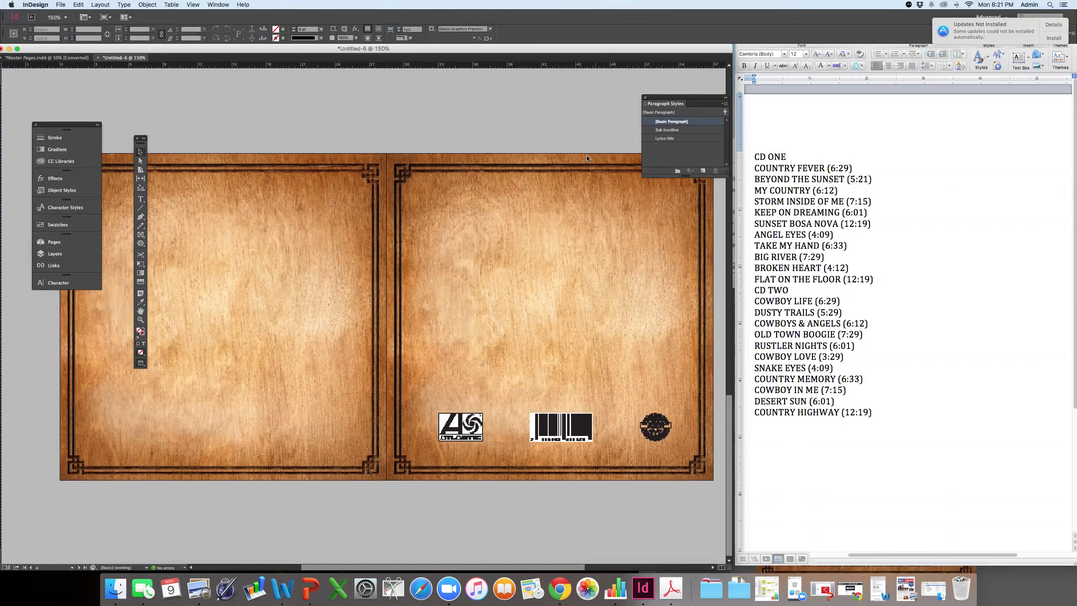
key("super+minus")
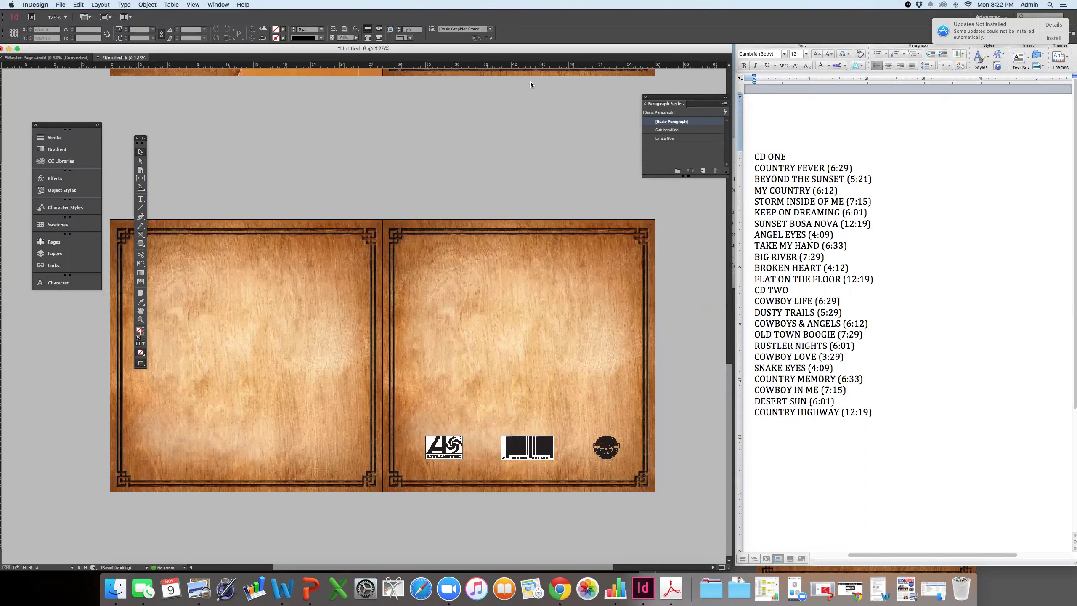
- Copy the CD ONE track list, from its heading through FLAT ON THE FLOOR (12:19), from song_titles.docx and return to InDesign
left_click(776, 186)
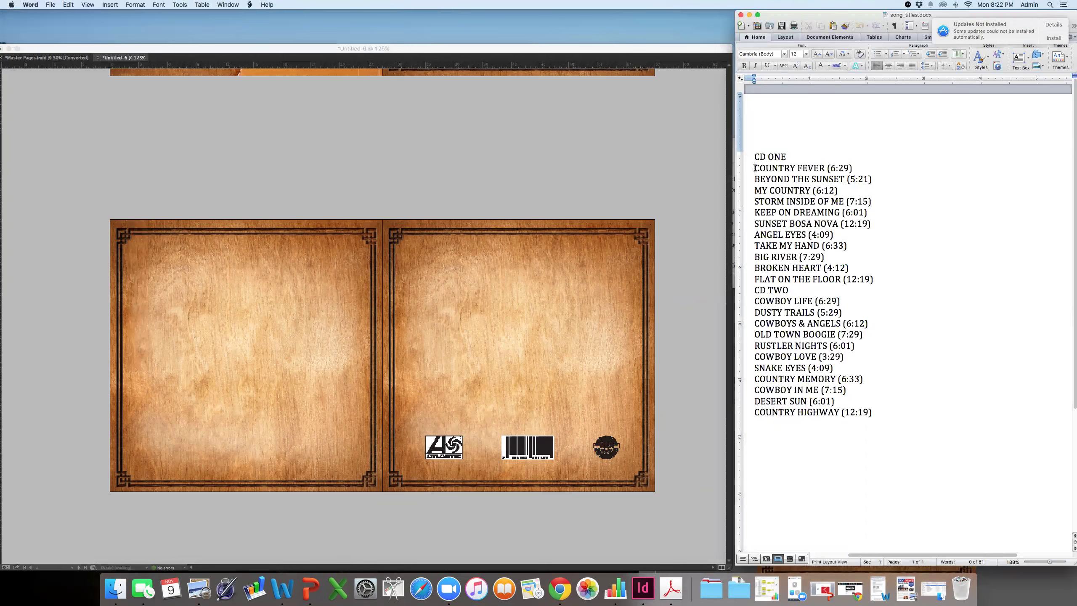
left_click_drag(755, 157, 879, 412)
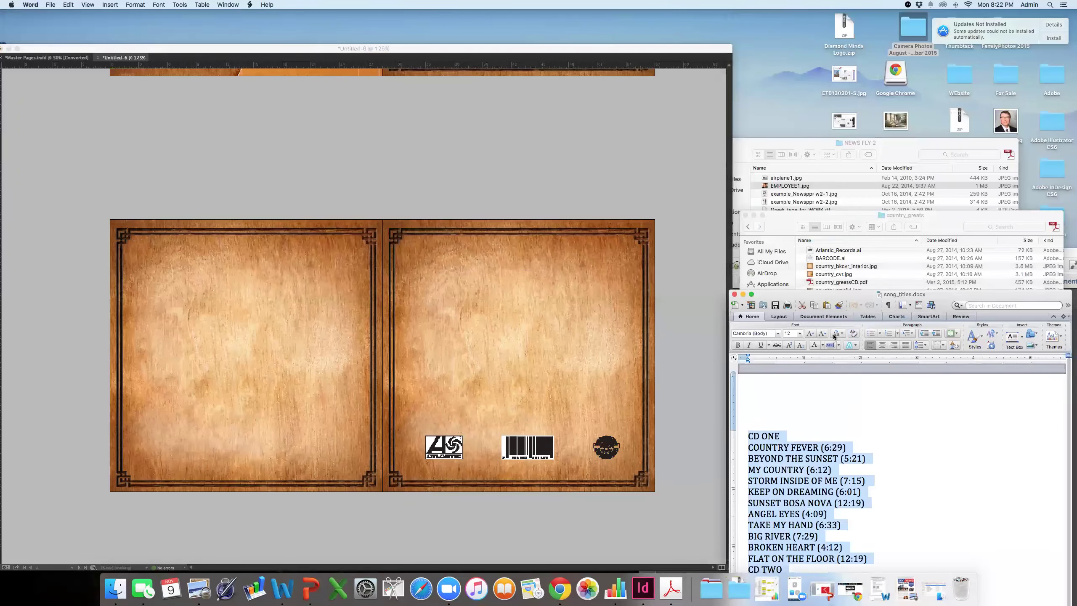
double_click(849, 281)
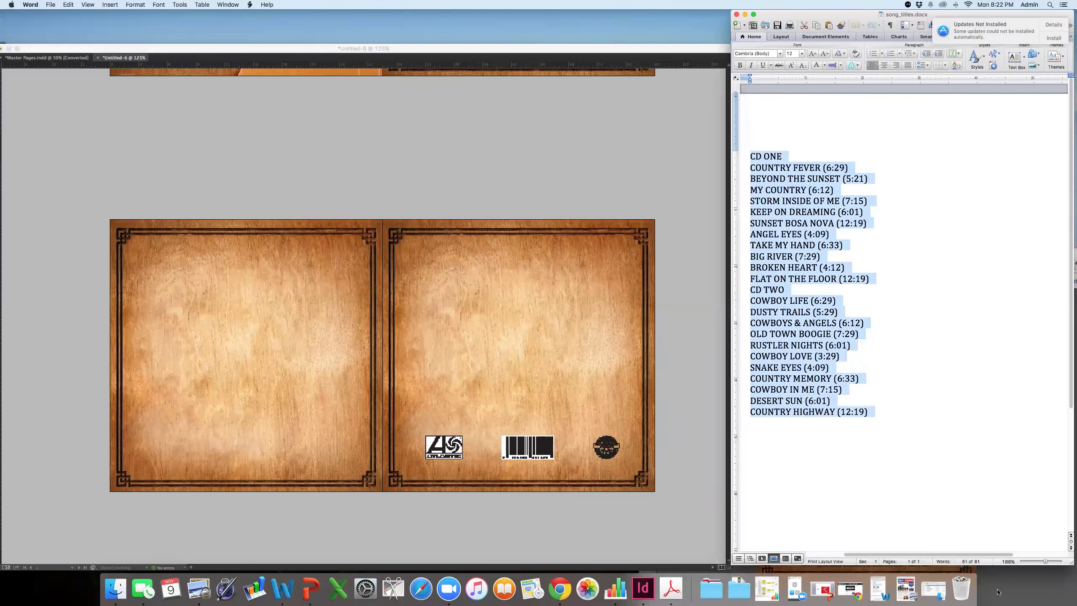
left_click(779, 161)
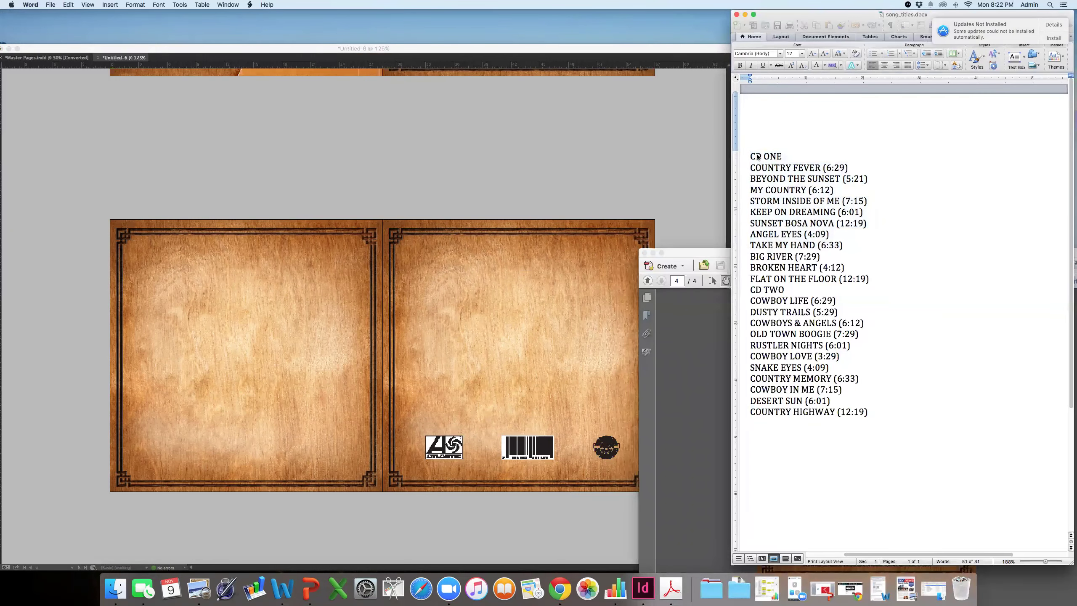
left_click_drag(751, 157, 881, 282)
key("super+c")
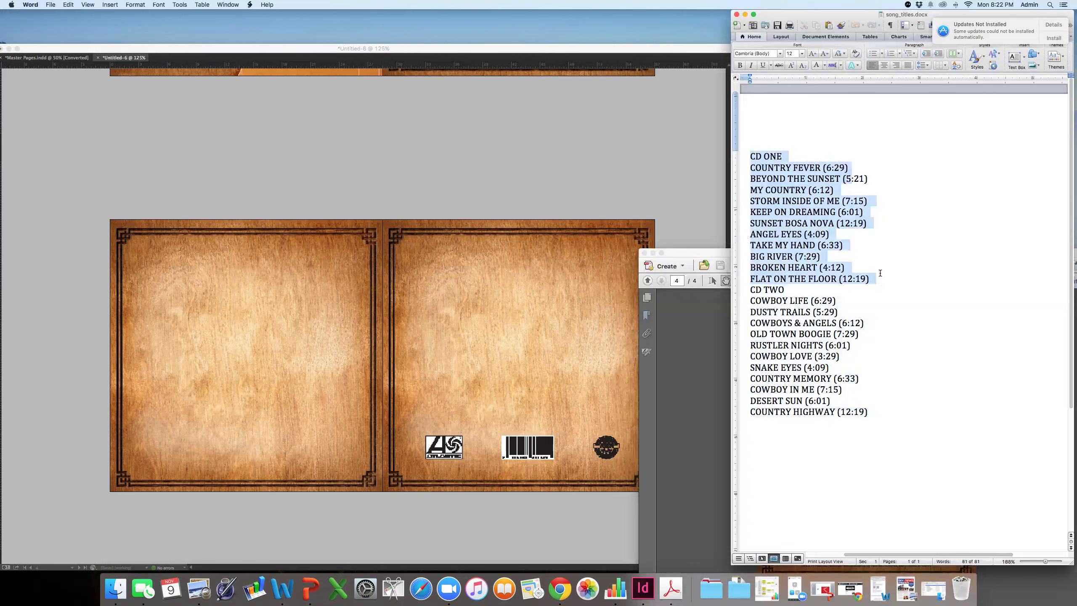
left_click(485, 307)
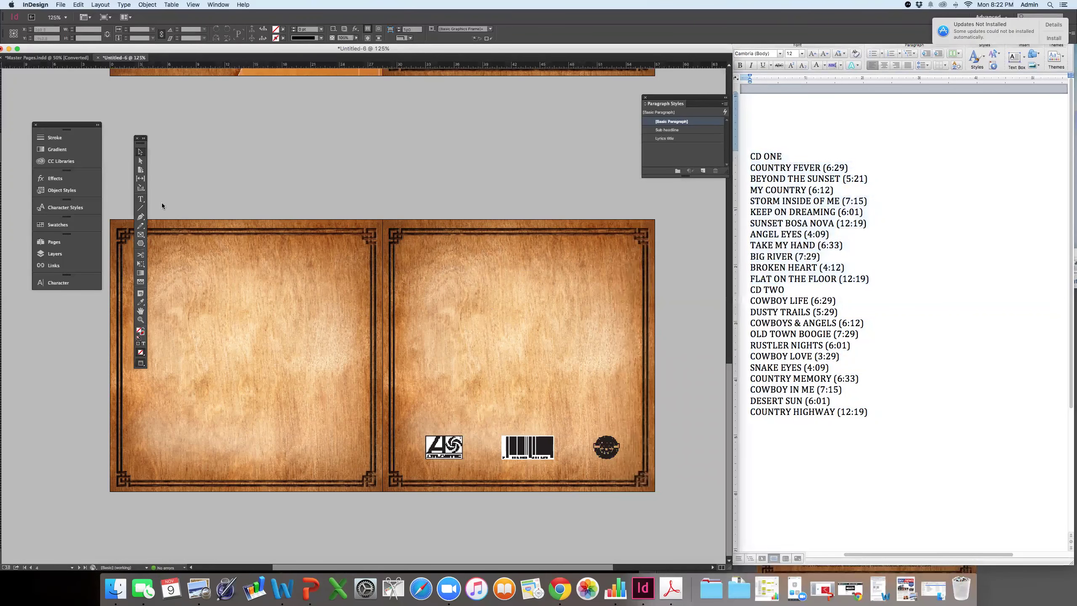
- Draw a tall text frame on the left side of the back cover above the Atlantic logo and paste the CD ONE track list into it
left_click(141, 199)
left_click_drag(413, 257, 498, 422)
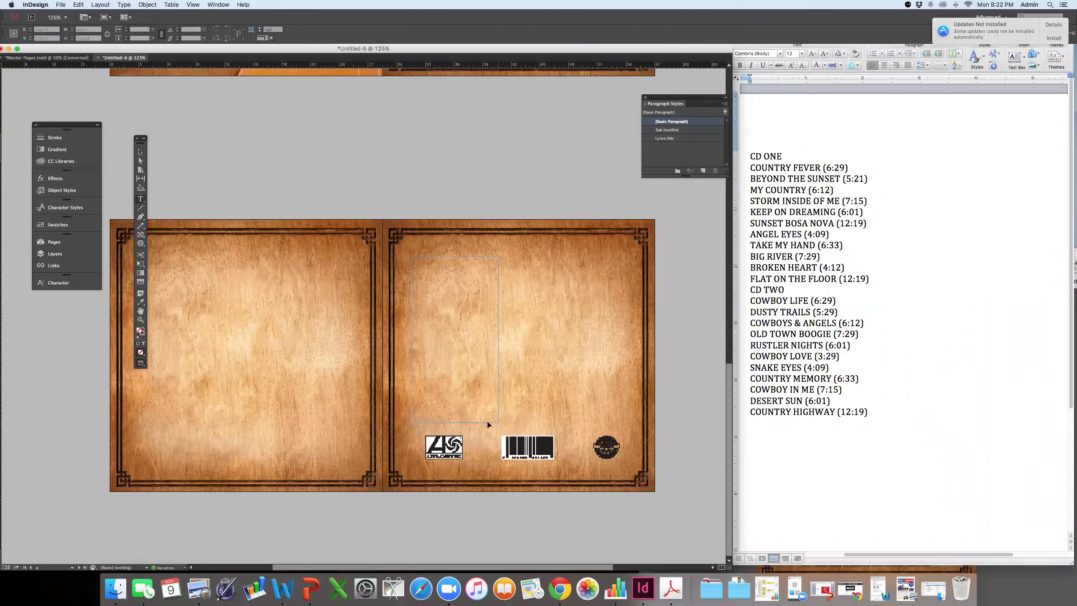
key("super+v")
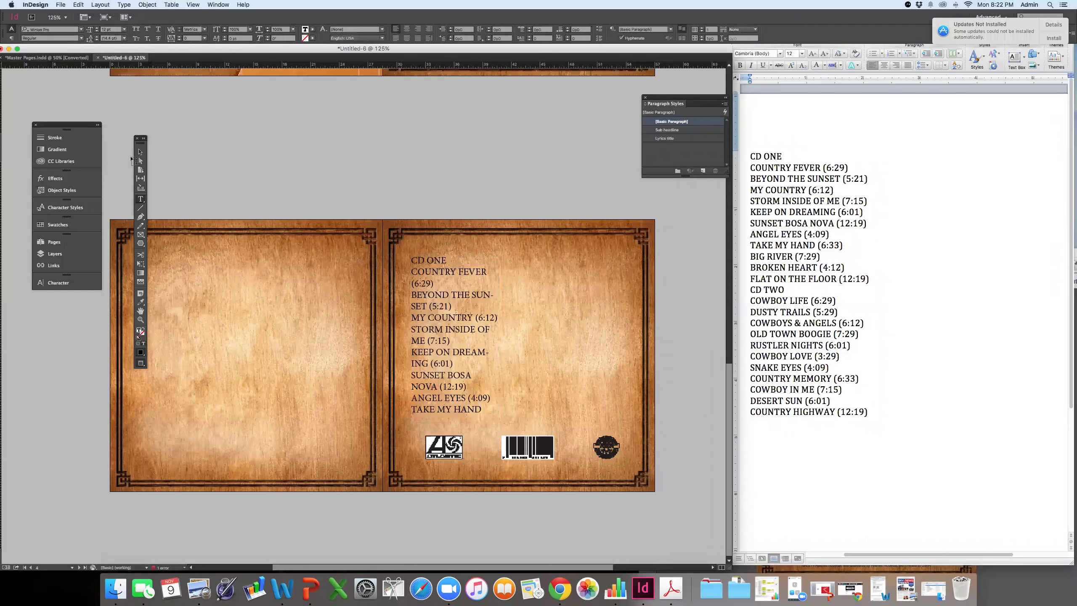
- Widen the CD ONE track-list frame slightly and extend its lower edge to just above the logos
left_click(140, 151)
left_click_drag(498, 339, 505, 339)
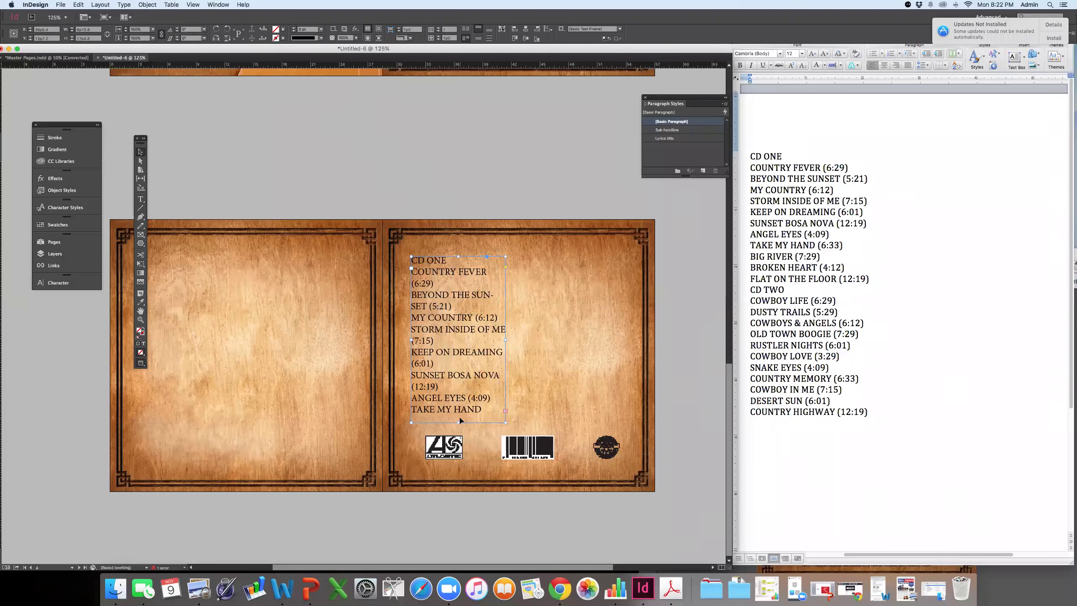
left_click_drag(459, 420, 458, 426)
- Enter an exact, slightly narrower width for the CD ONE track-list frame and set its height to 18p
left_click(45, 31)
left_click(85, 32)
left_click(94, 39)
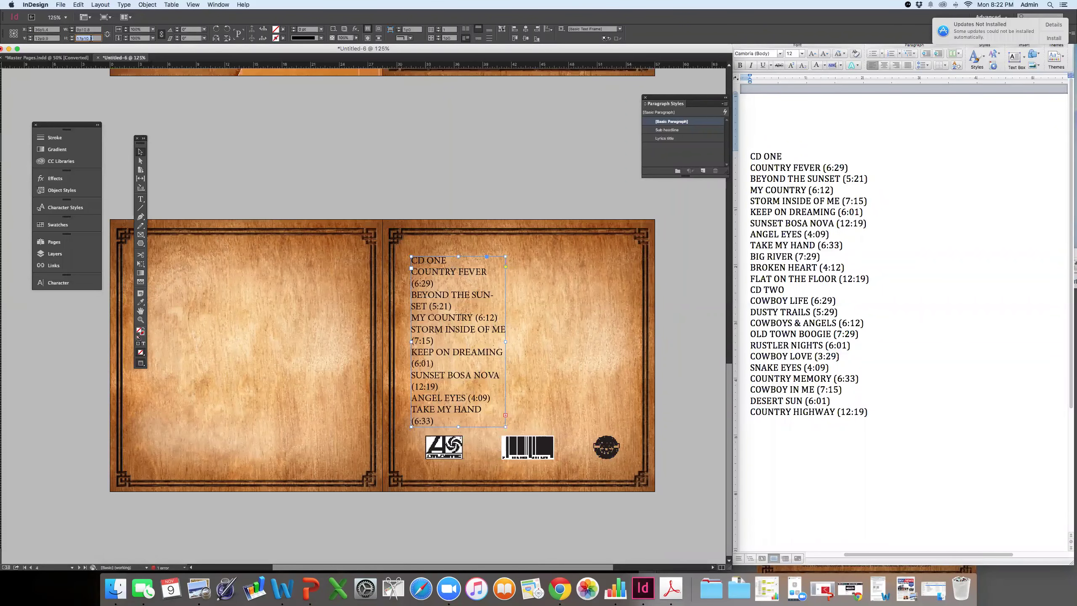
left_click(88, 32)
type("1")
key("Tab")
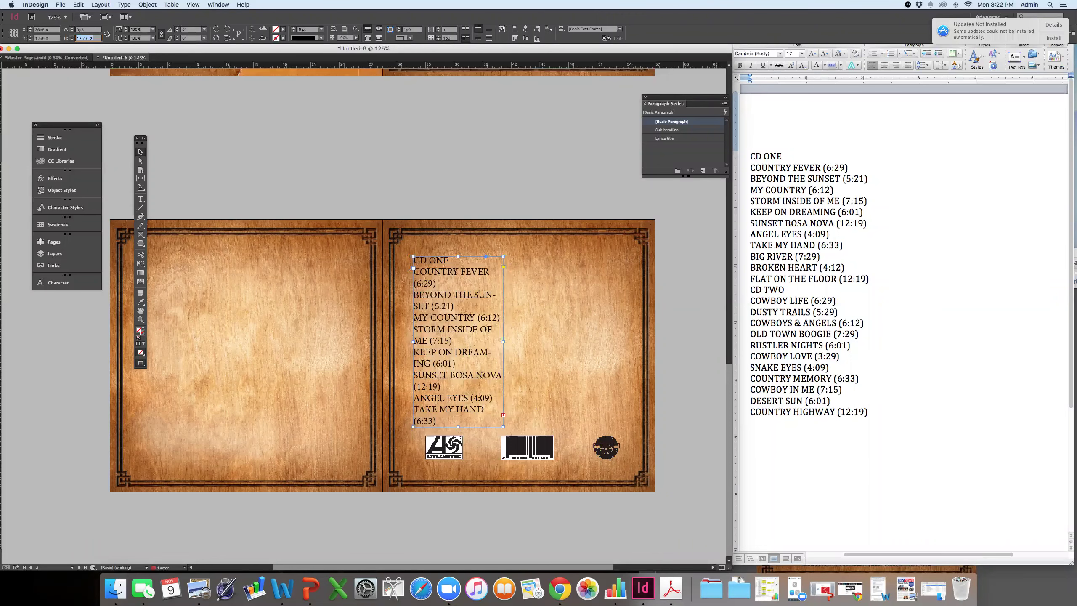
type("18p")
key("Return")
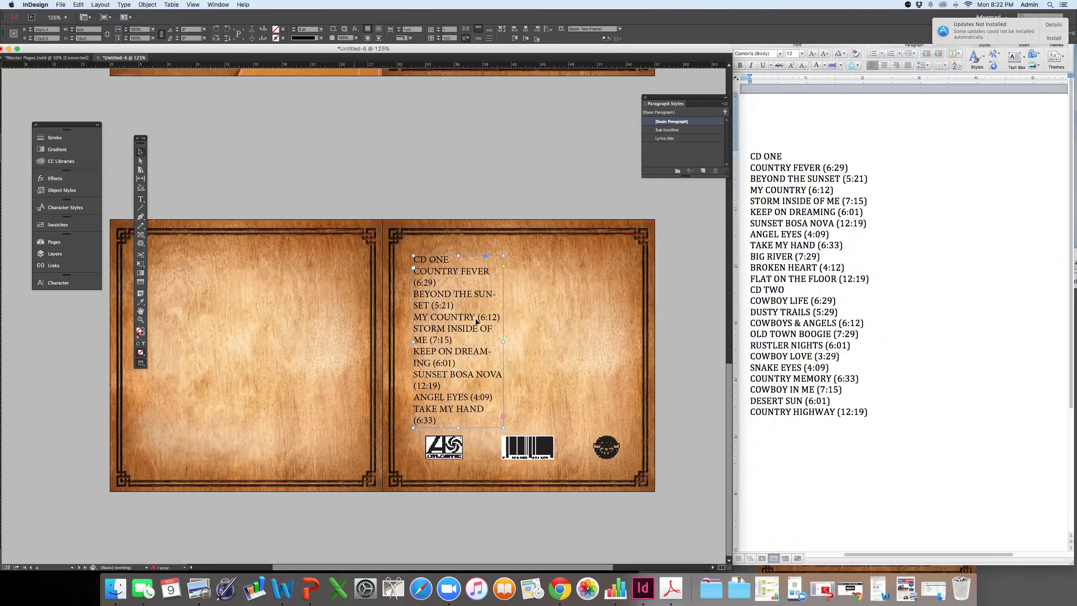
- Start editing the text inside the CD ONE track-list frame
double_click(459, 291)
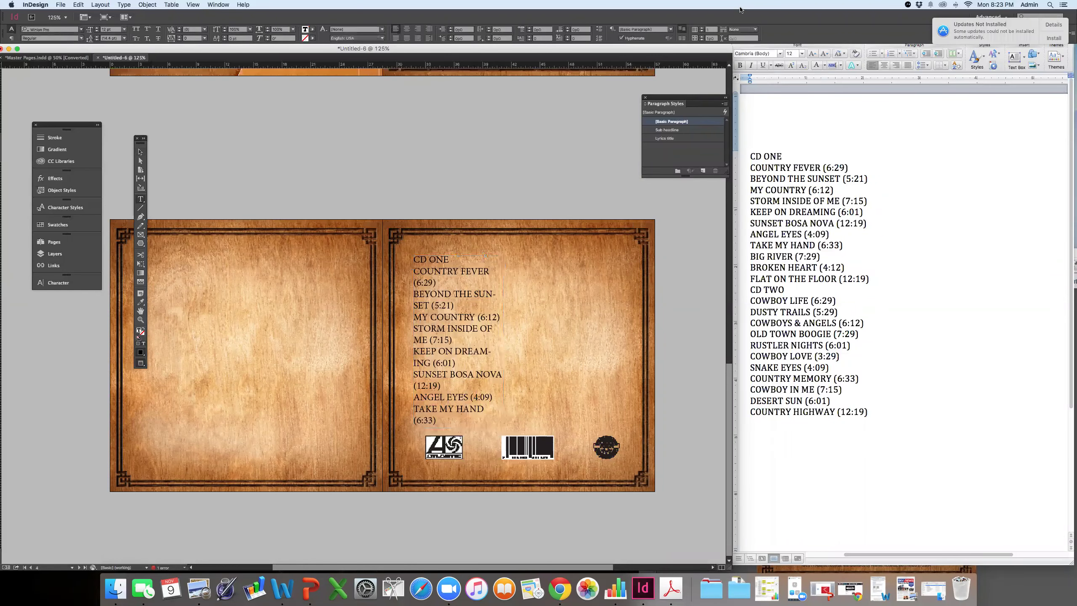
- Minimize the Word document and switch to the country_greatsCD.pdf reference in Acrobat, narrowing its window and placing it beside the InDesign layout
key("super+a")
key("super+m")
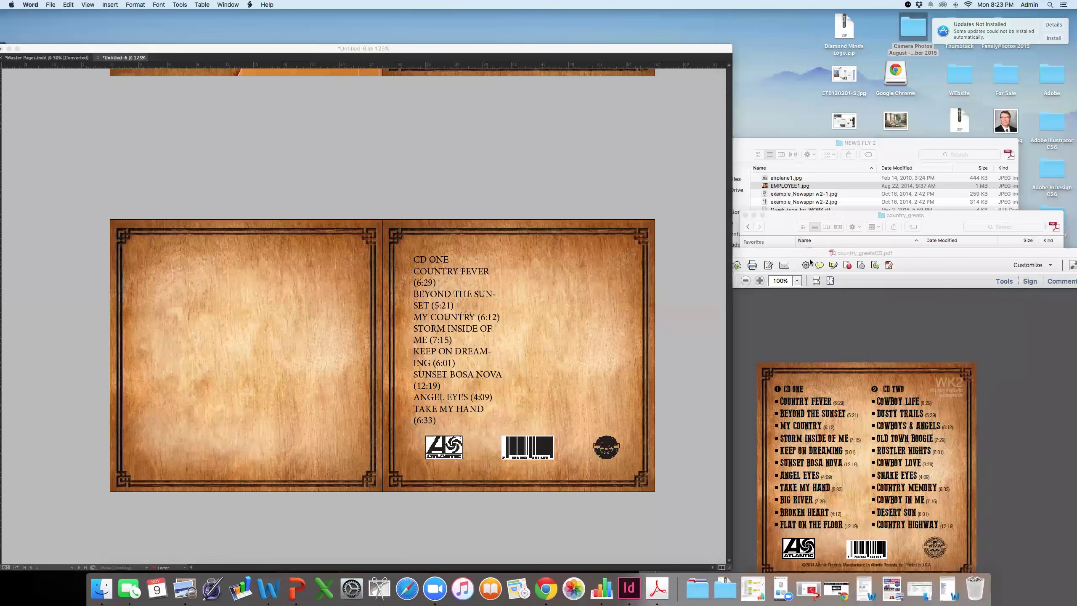
left_click(807, 264)
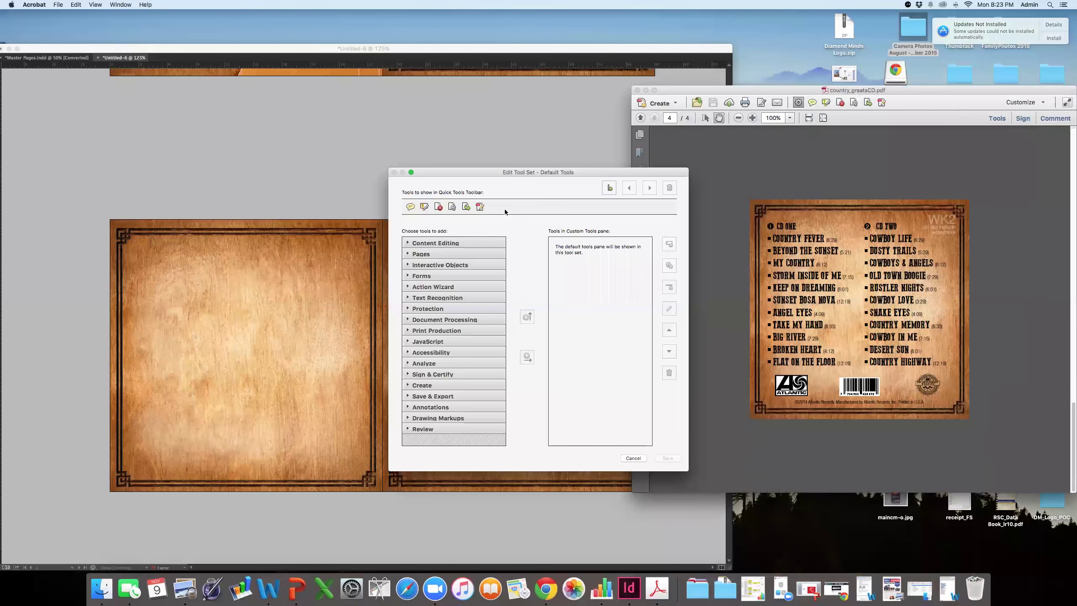
left_click_drag(454, 174, 587, 216)
left_click(766, 501)
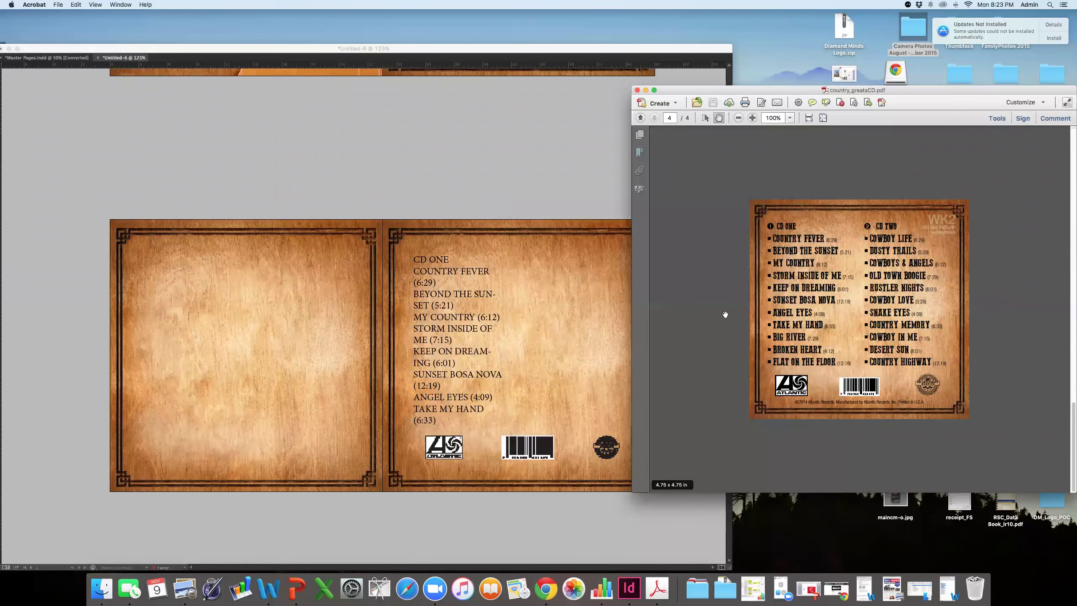
left_click_drag(1072, 491, 913, 546)
left_click_drag(731, 92, 833, 50)
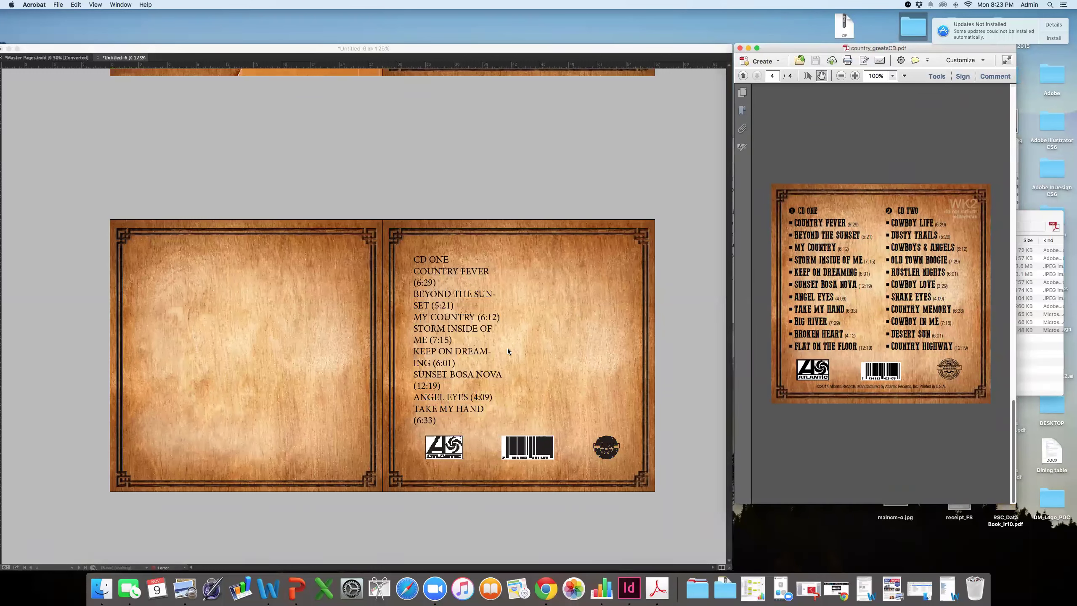
- Set the CD ONE heading and the COUNTRY FEVER title to the Go 2 Old Western font
triple_click(435, 260)
key("super+a")
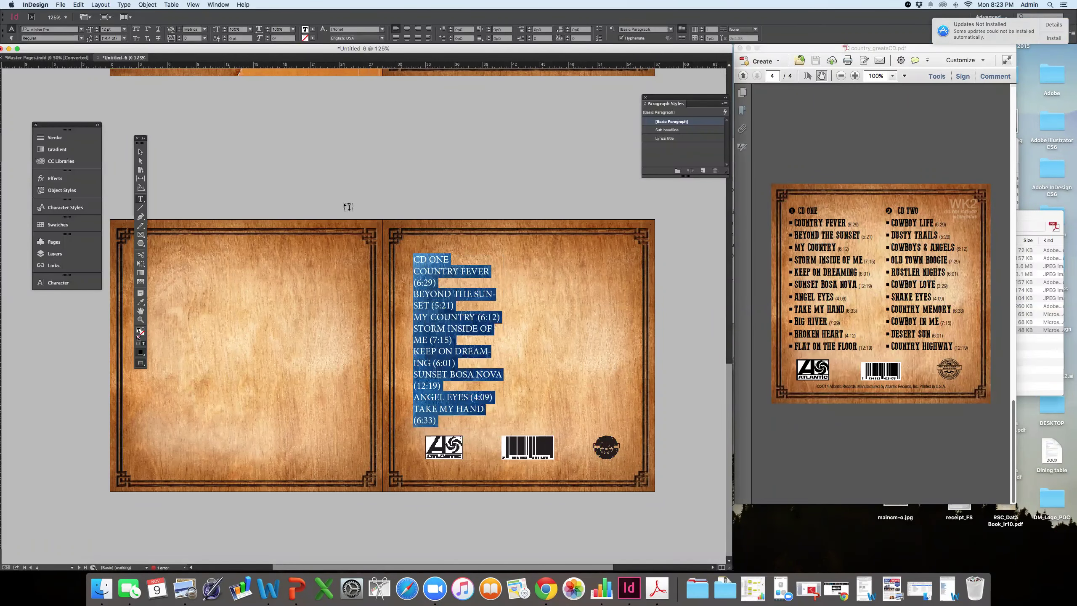
left_click(441, 271)
triple_click(464, 267)
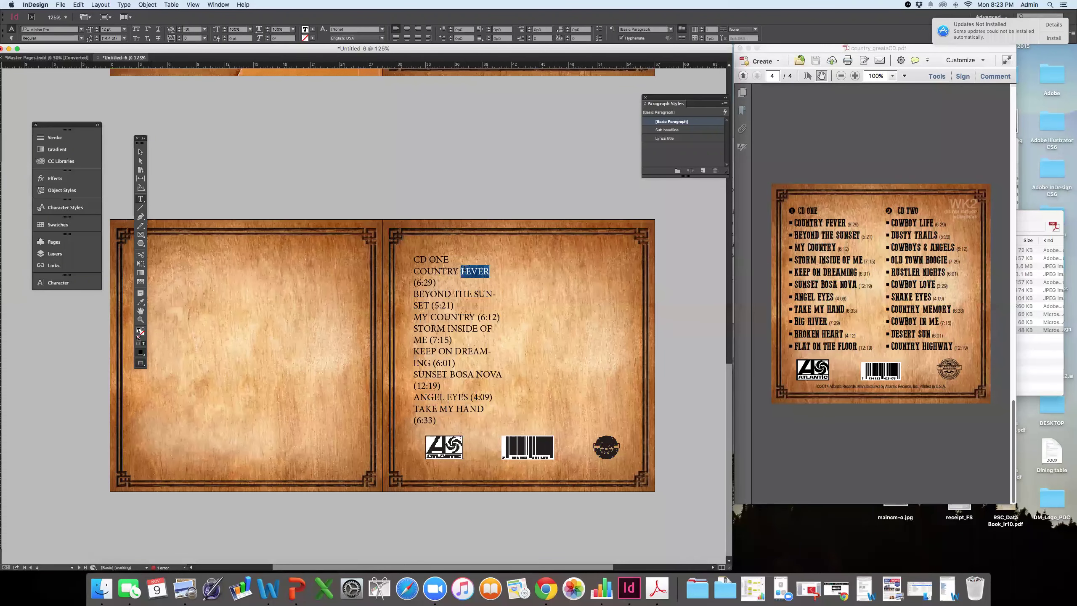
left_click_drag(495, 274, 413, 257)
left_click(50, 30)
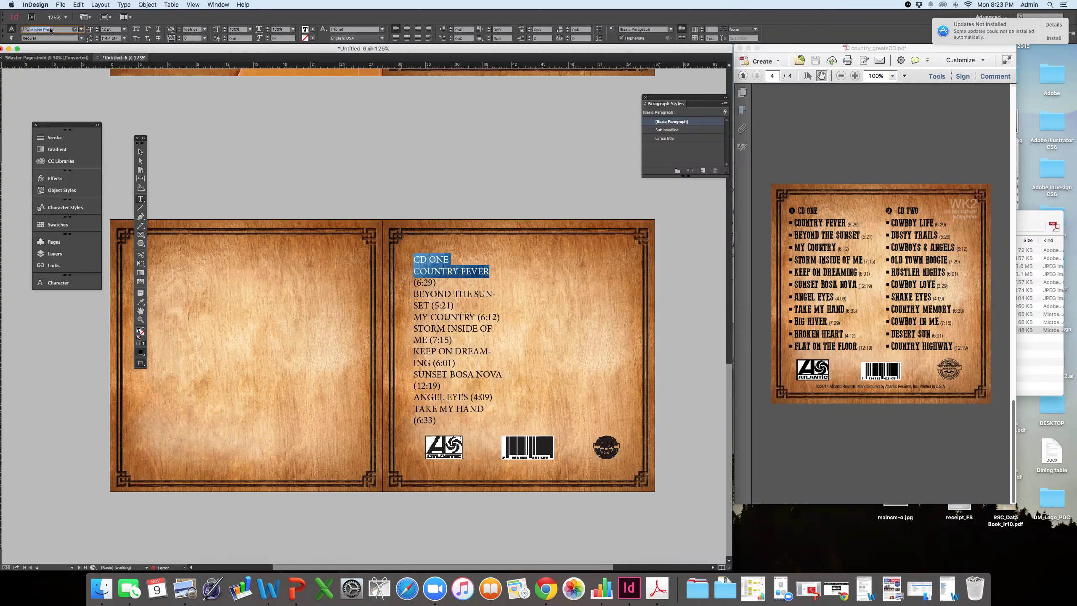
type("old 2")
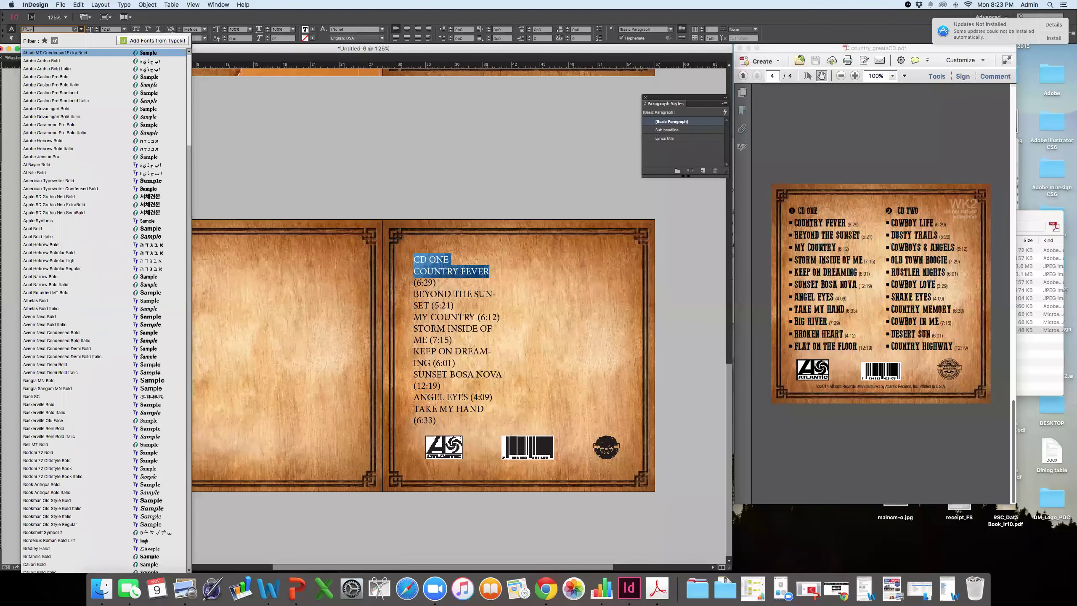
type("w")
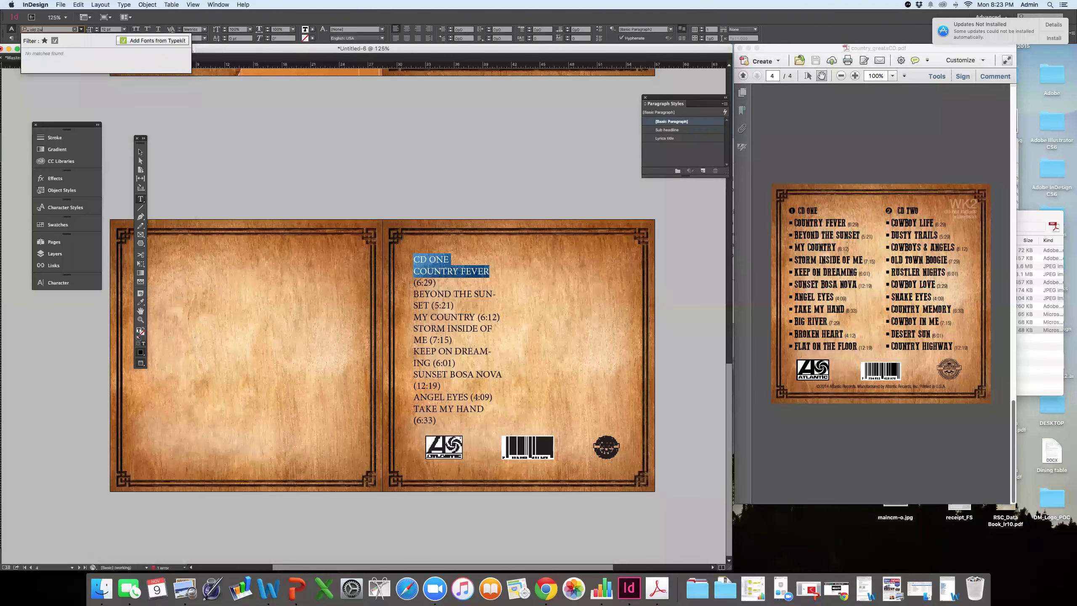
key("super+a")
type("wester")
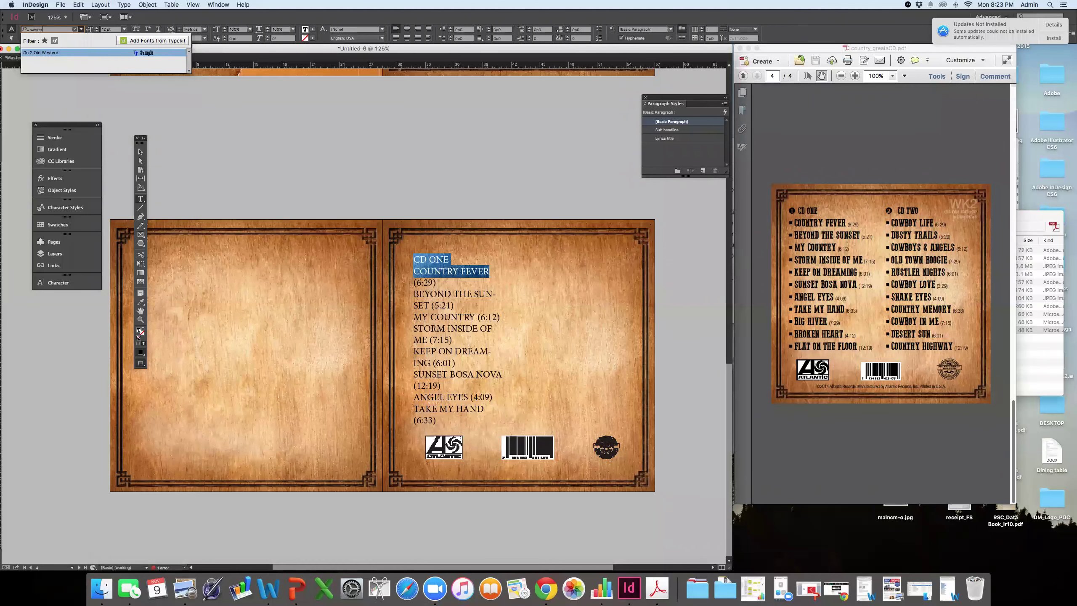
left_click(69, 53)
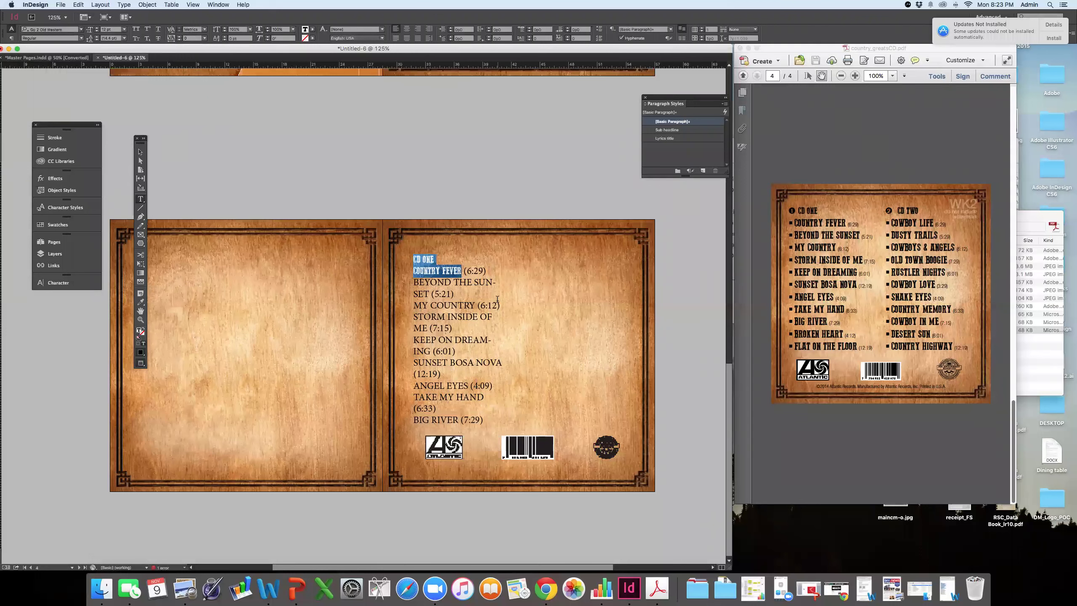
- Set the font size of the COUNTRY FEVER title to 14 pt
left_click(454, 270)
left_click_drag(462, 270, 413, 270)
left_click_drag(113, 32, 103, 31)
type("14")
key("Return")
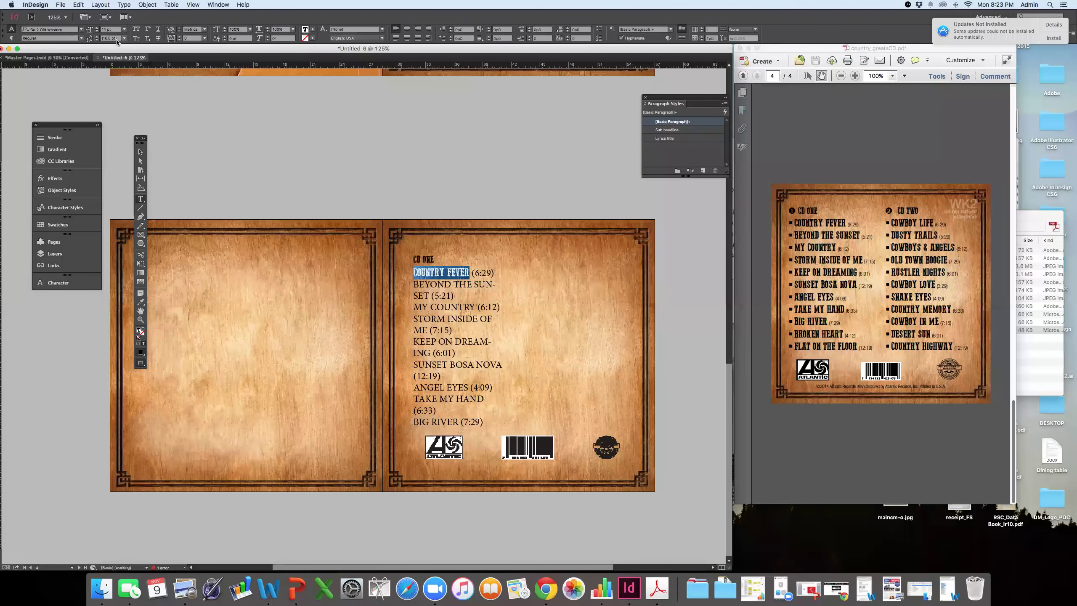
- Create a new paragraph style from the formatting of the COUNTRY FEVER title
left_click_drag(472, 273, 413, 272)
left_click(58, 283)
left_click(124, 4)
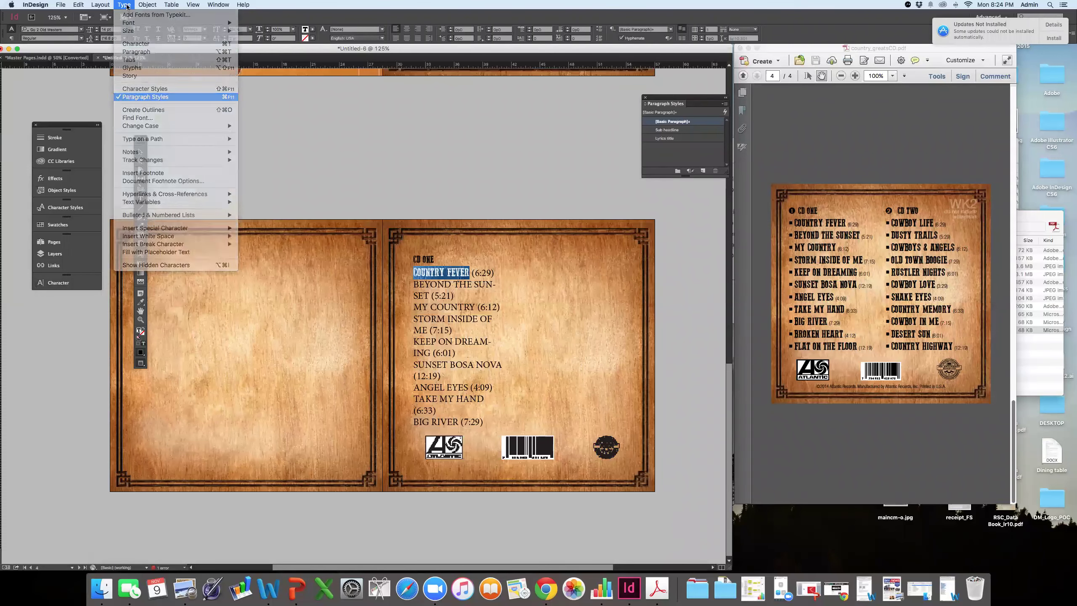
left_click(130, 97)
left_click(123, 4)
left_click(134, 97)
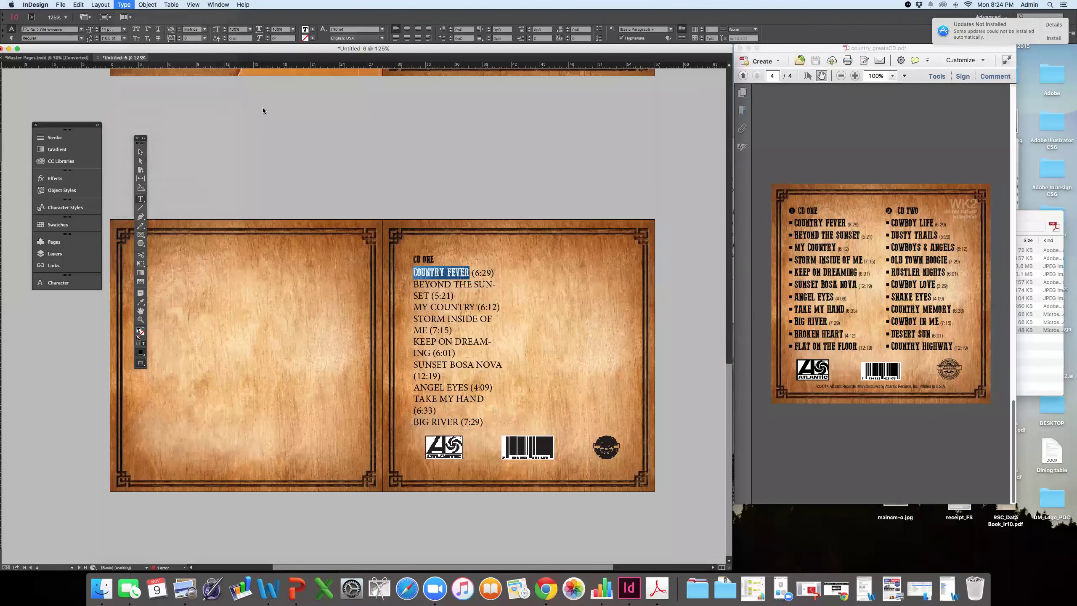
left_click_drag(663, 96, 389, 120)
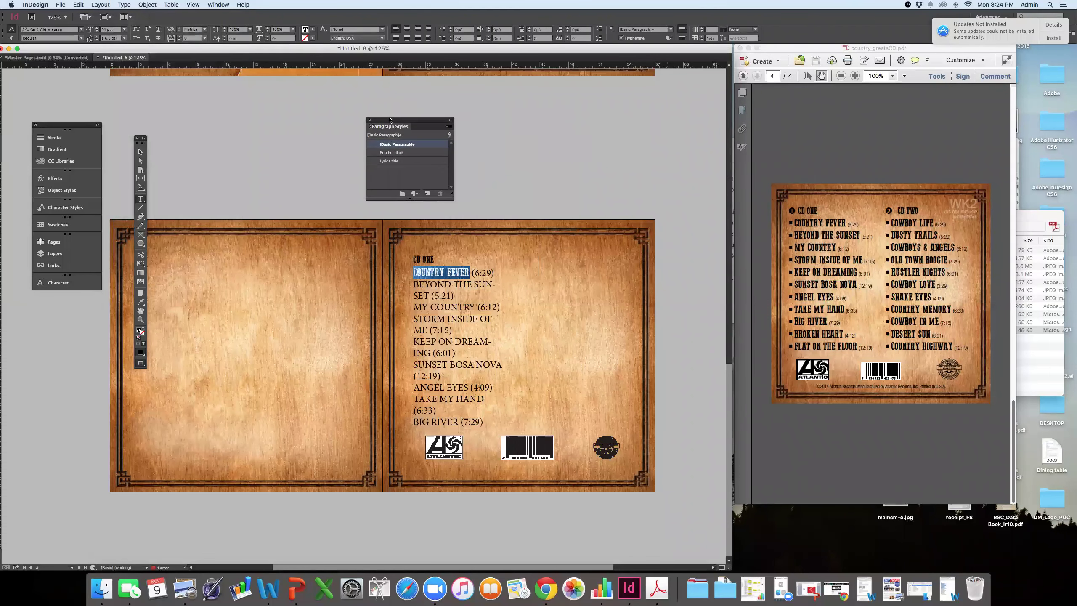
left_click(428, 195)
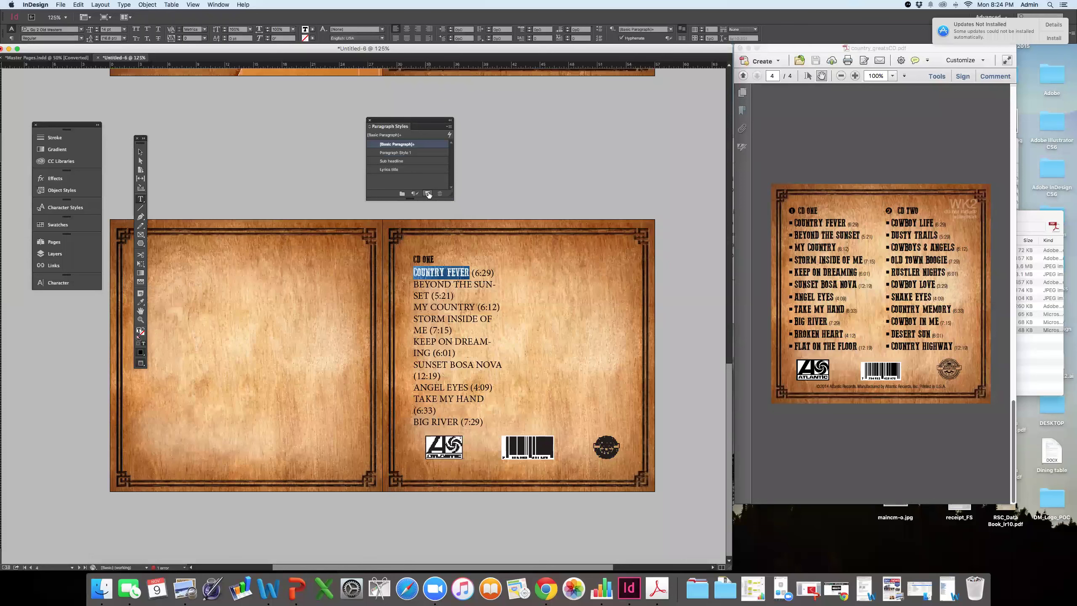
- Rename the new paragraph style as Bullet lyrics and apply it to the COUNTRY FEVER line
double_click(403, 153)
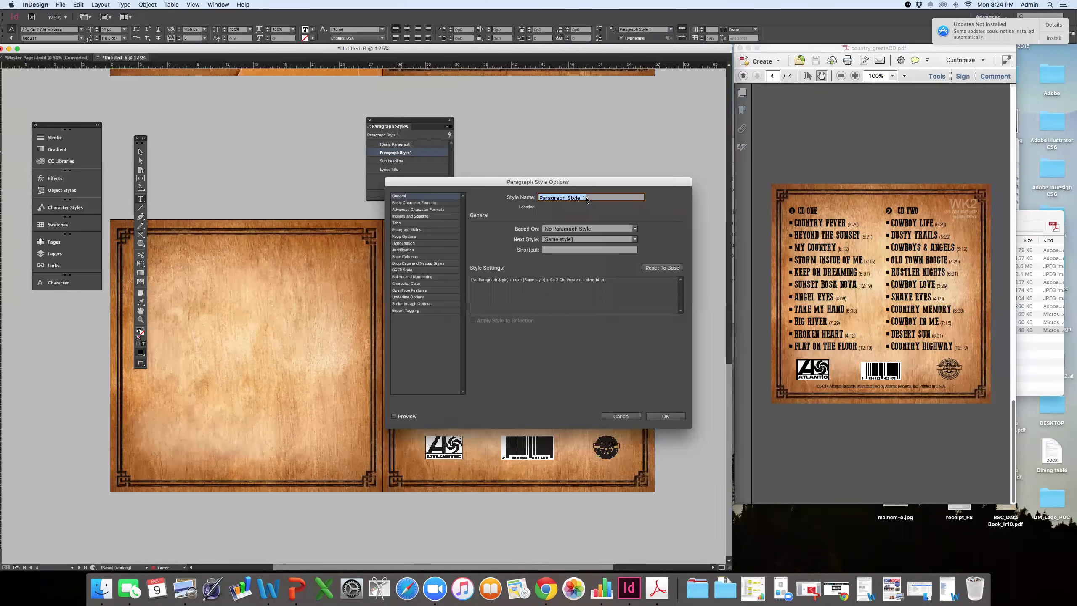
type("Ly")
key("BackSpace")
type("Bu")
key("Return")
- Try bulleted list formatting on the COUNTRY FEVER line, toggling it on and off
scroll(551, 297, "right", 3)
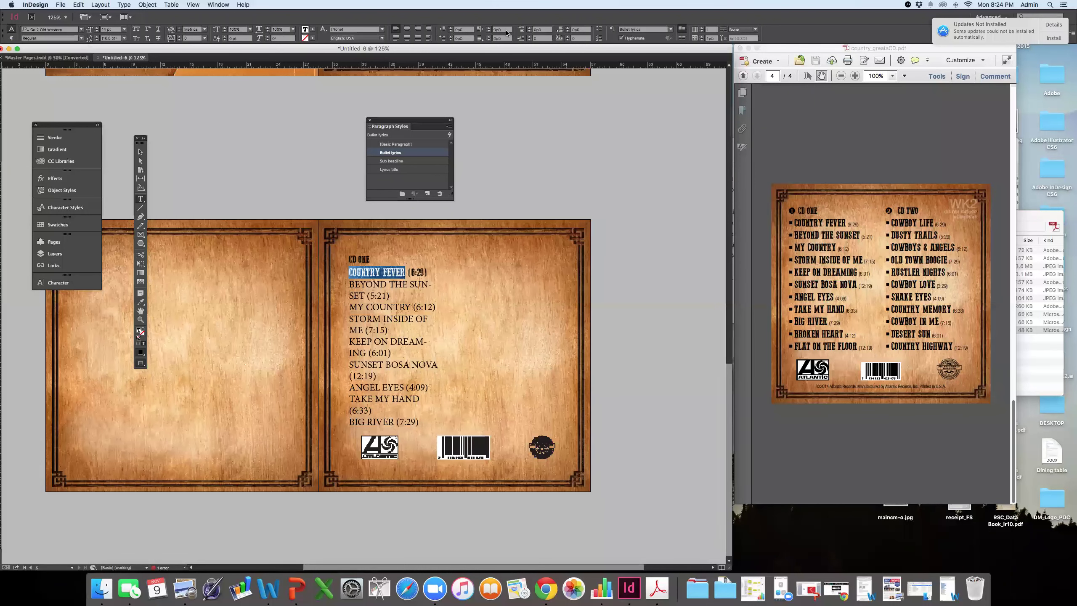
left_click(599, 29)
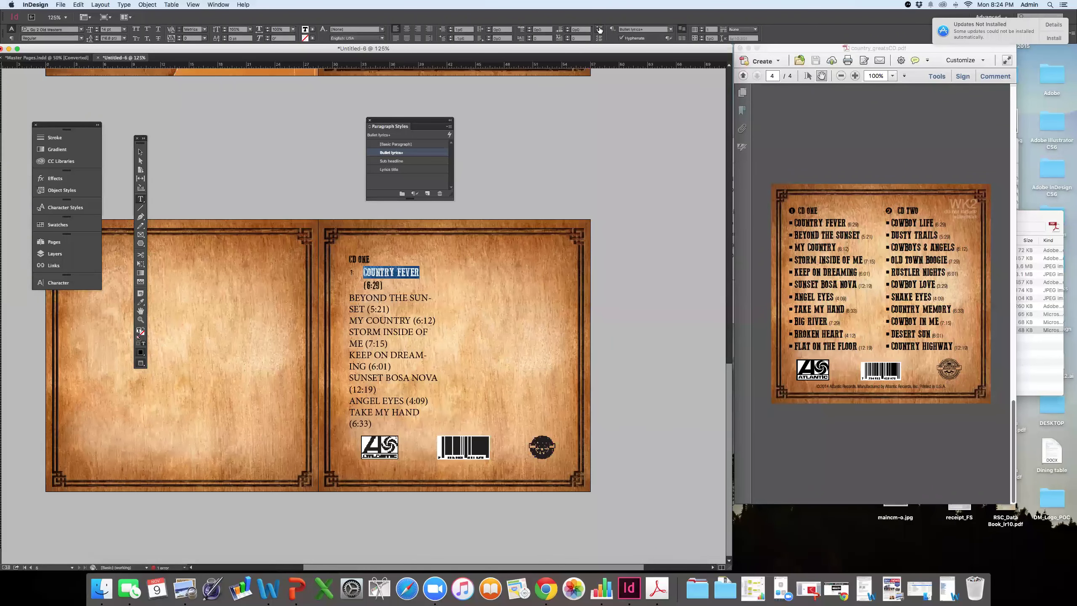
left_click(599, 30)
left_click(599, 30)
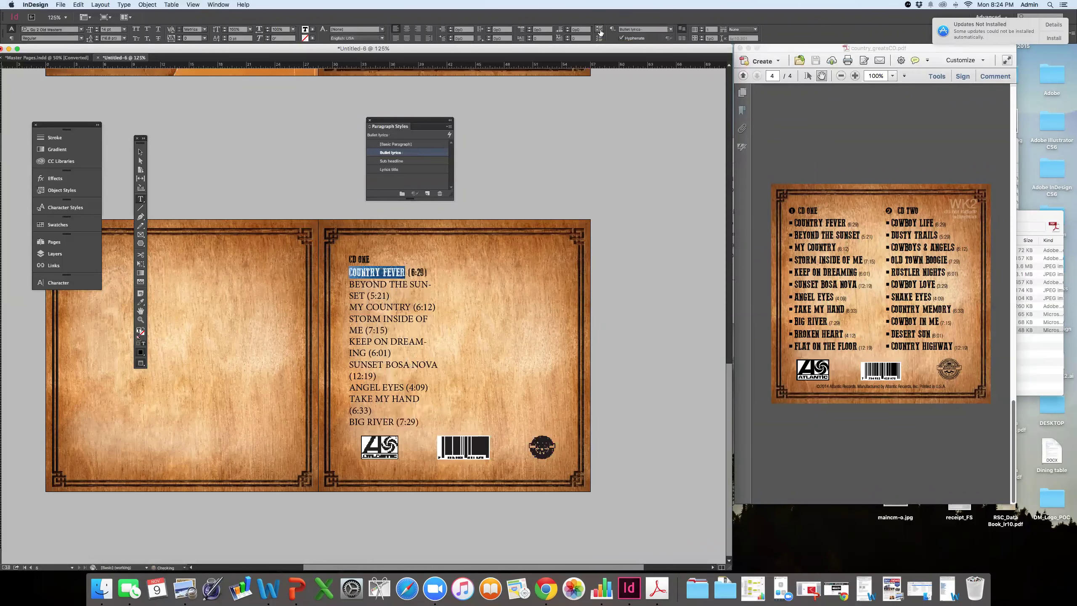
left_click(599, 30)
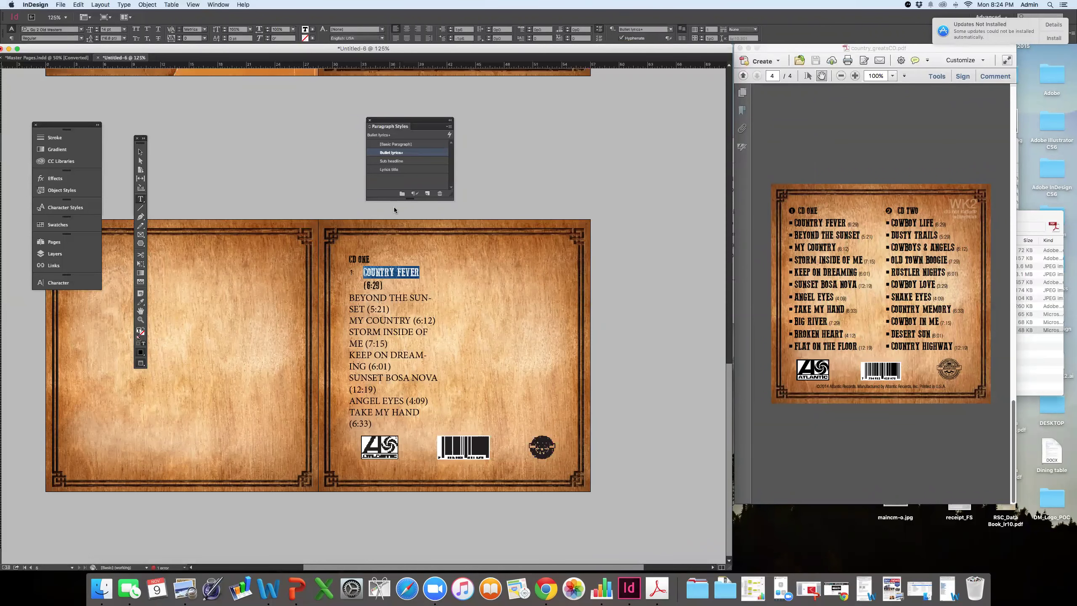
left_click(348, 272)
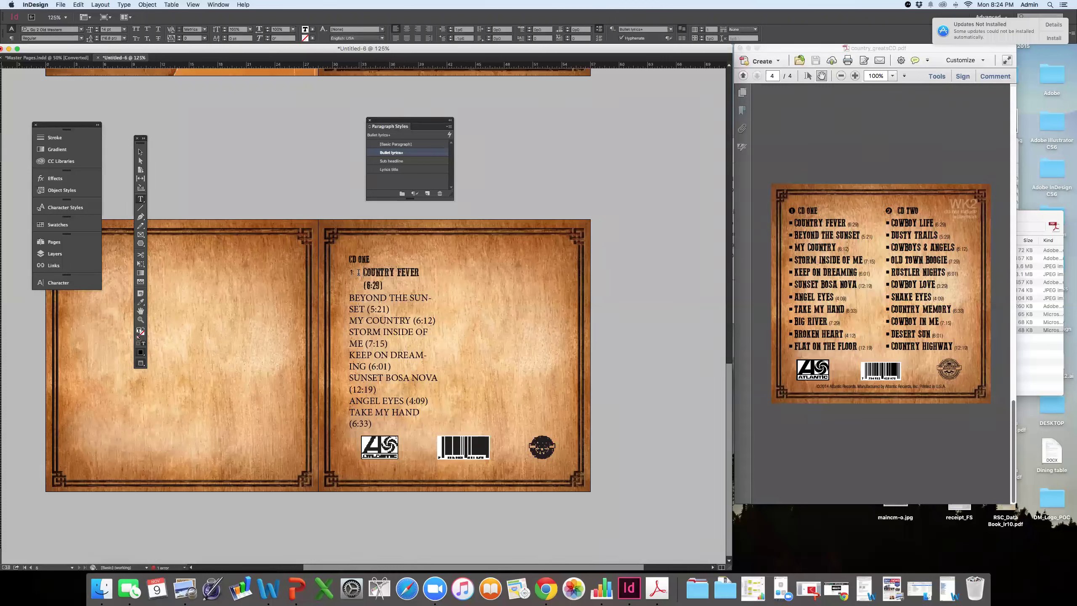
left_click(599, 30)
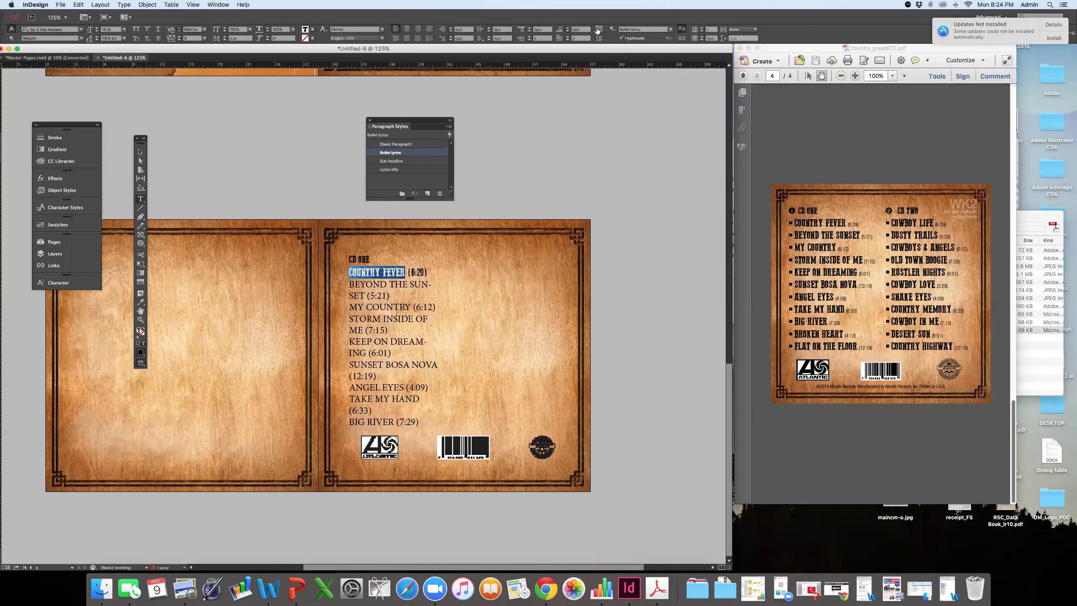
left_click(348, 271)
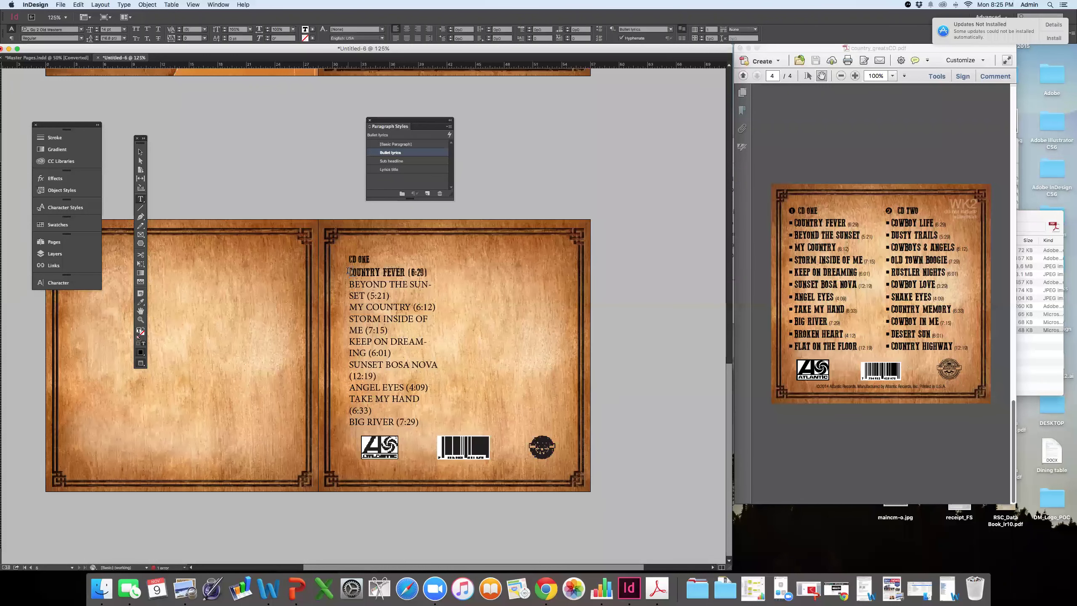
left_click(598, 29)
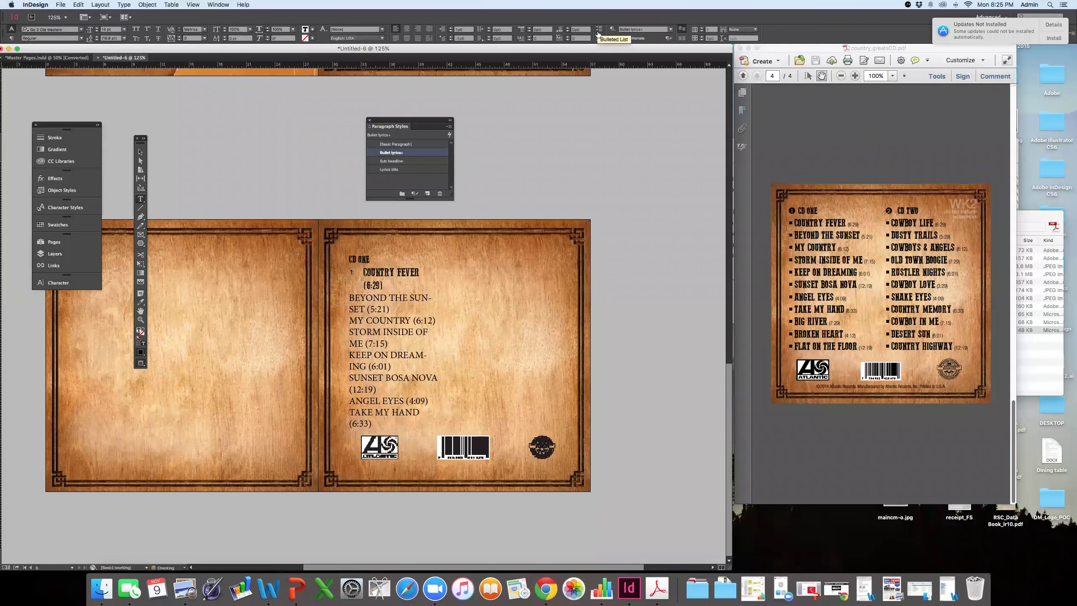
- Format the COUNTRY FEVER line as a numbered list item and move the paragraph styles clear of the track list
left_click(599, 39)
mouse_move(361, 272)
left_mouse_down()
mouse_move(382, 272)
mouse_move(369, 272)
left_mouse_up()
key("super+equal")
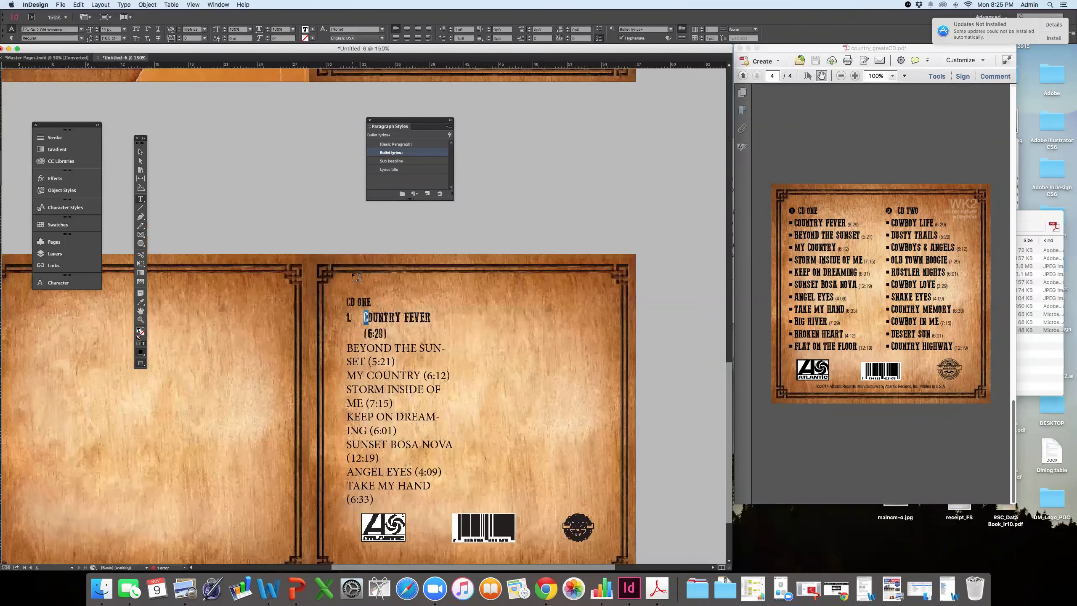
key("super+equal")
left_click(365, 317)
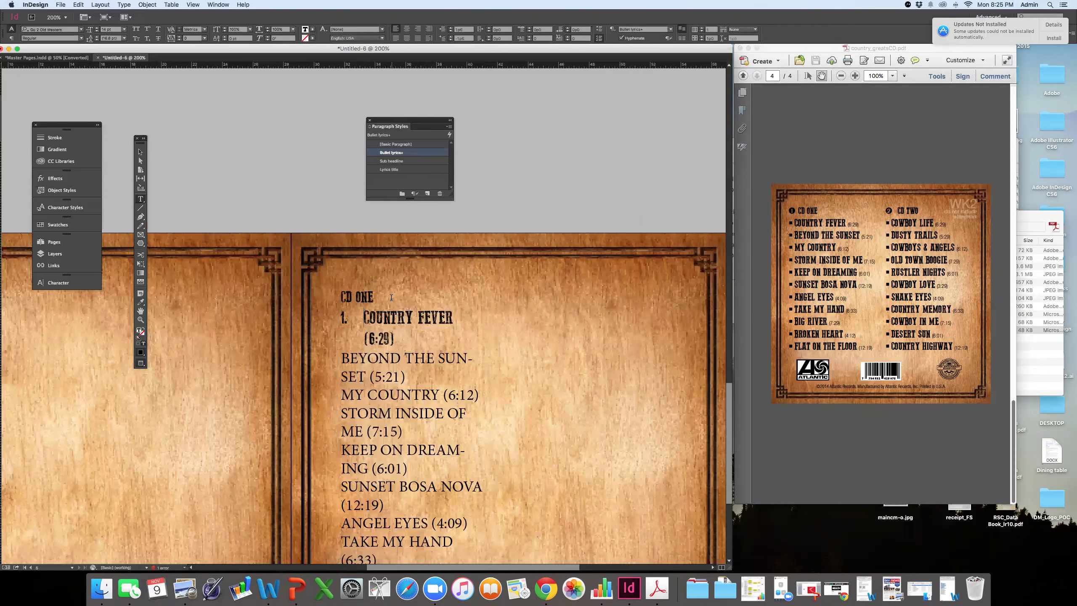
scroll(391, 297, "down", 3)
left_click_drag(420, 120, 439, 70)
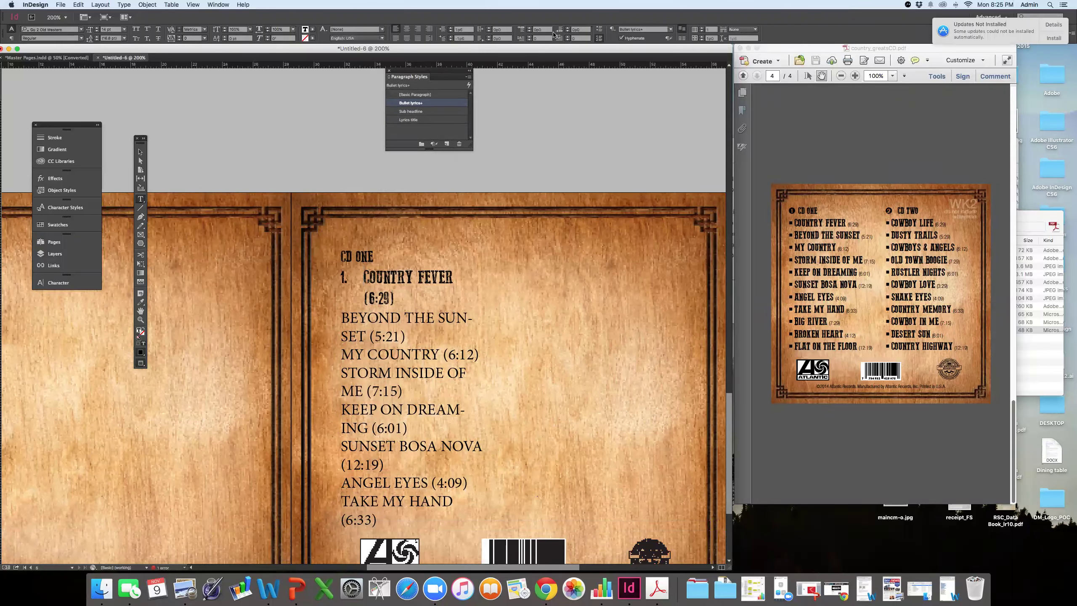
- Try to adjust the left, first-line, right and last-line indents of the numbered COUNTRY FEVER line
left_click(450, 32)
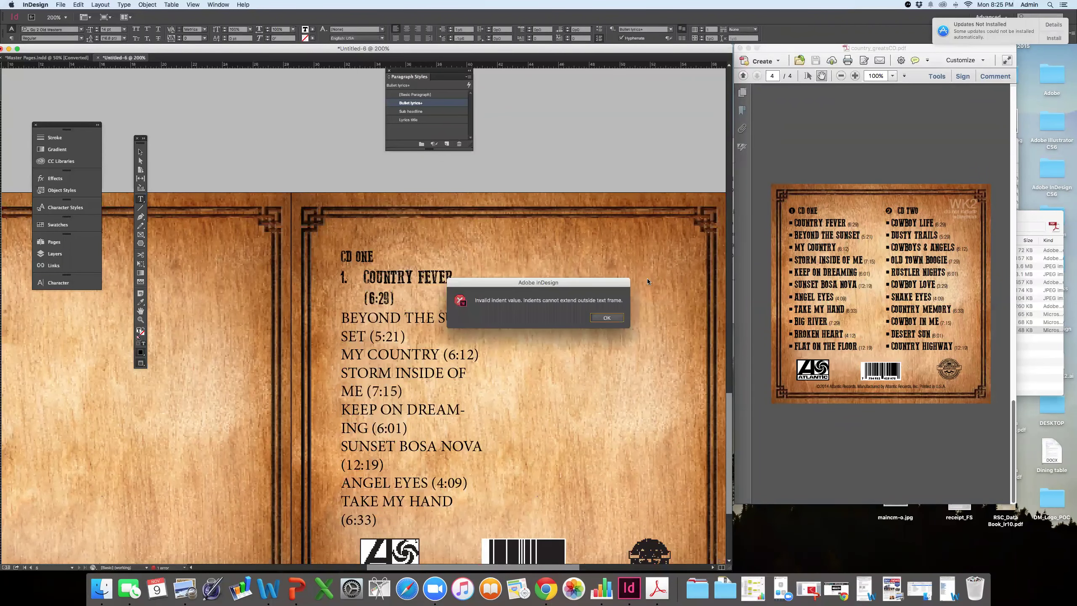
left_click(607, 318)
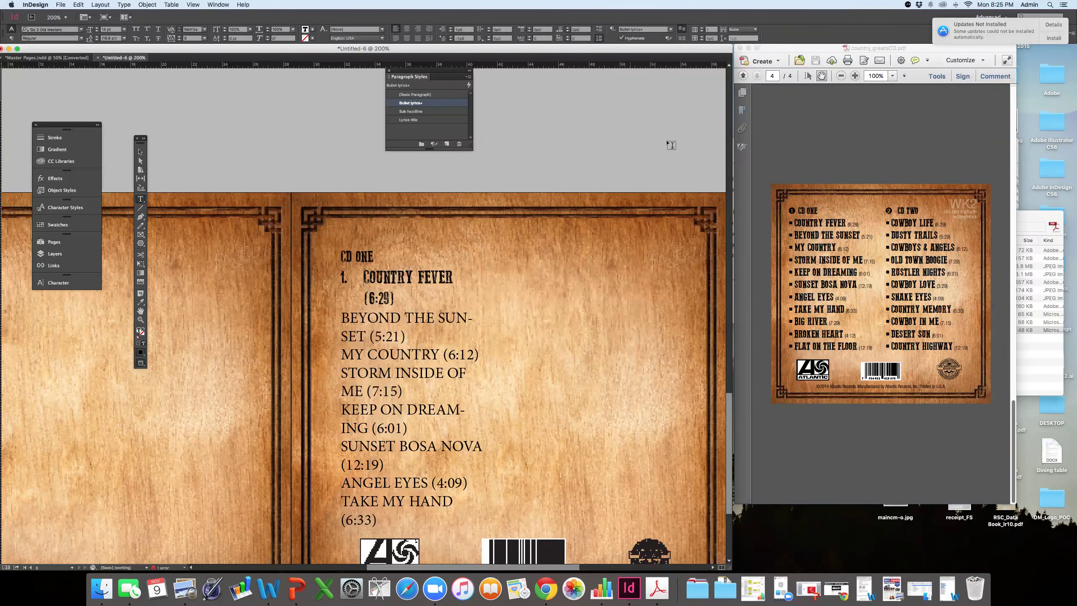
left_click(671, 30)
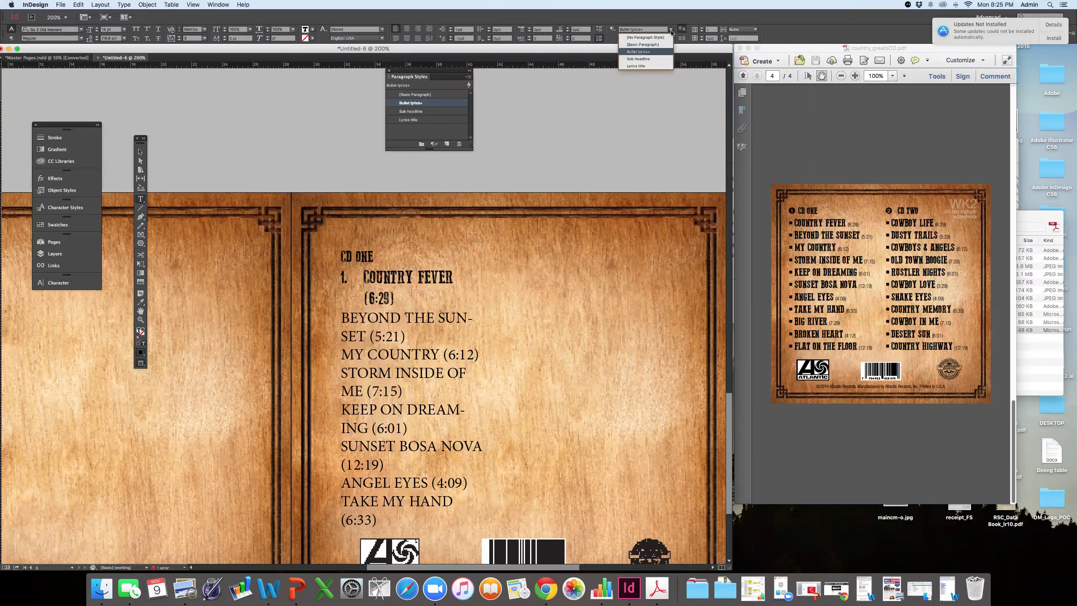
left_click(672, 24)
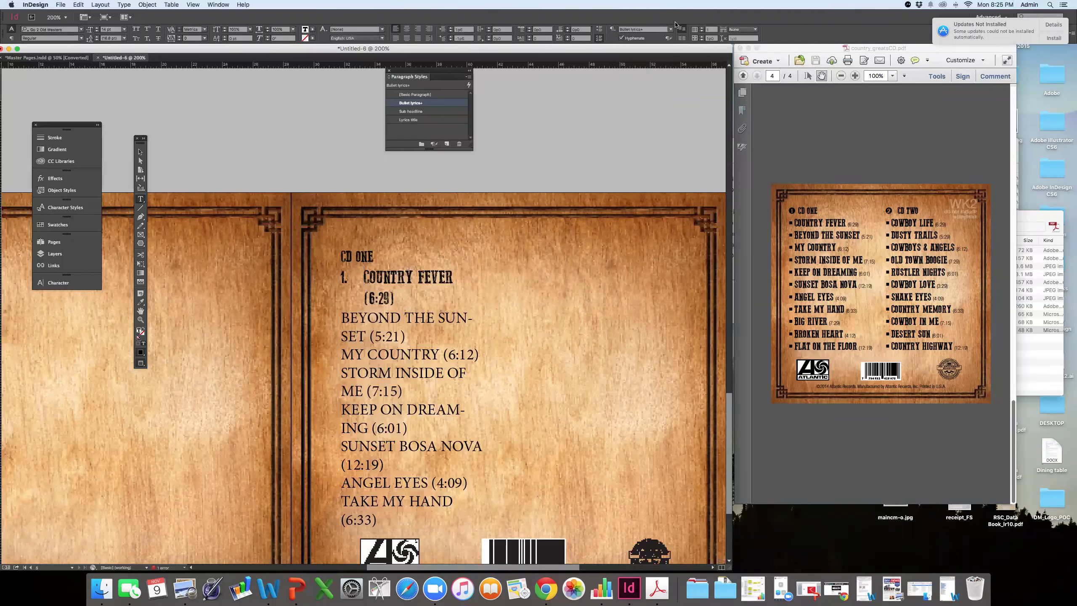
left_click(450, 39)
left_click(450, 40)
left_click(607, 318)
left_click(488, 40)
left_click(607, 318)
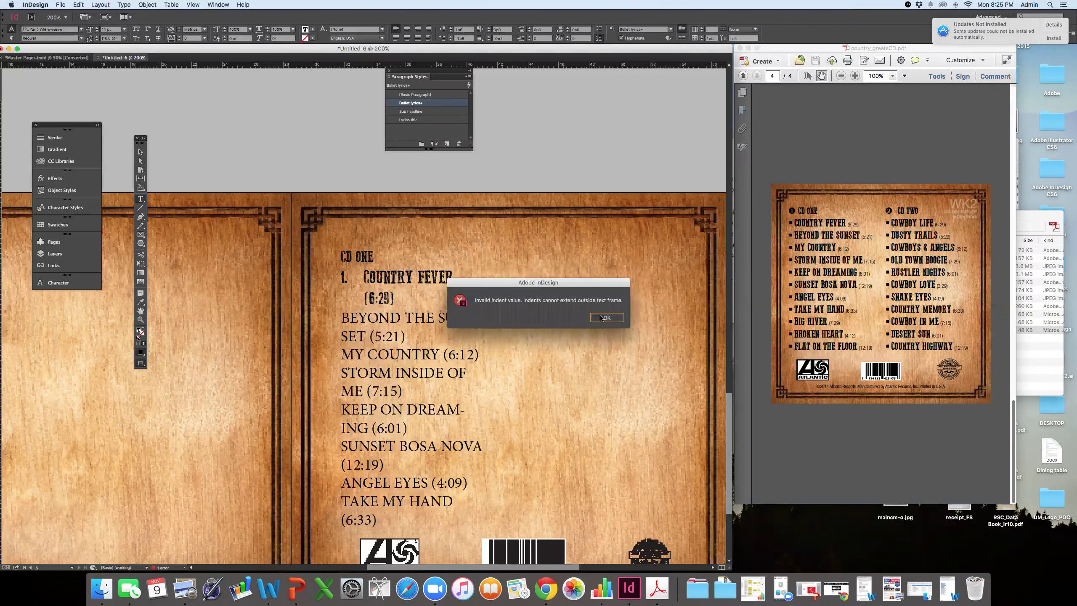
left_click(489, 29)
left_click(489, 29)
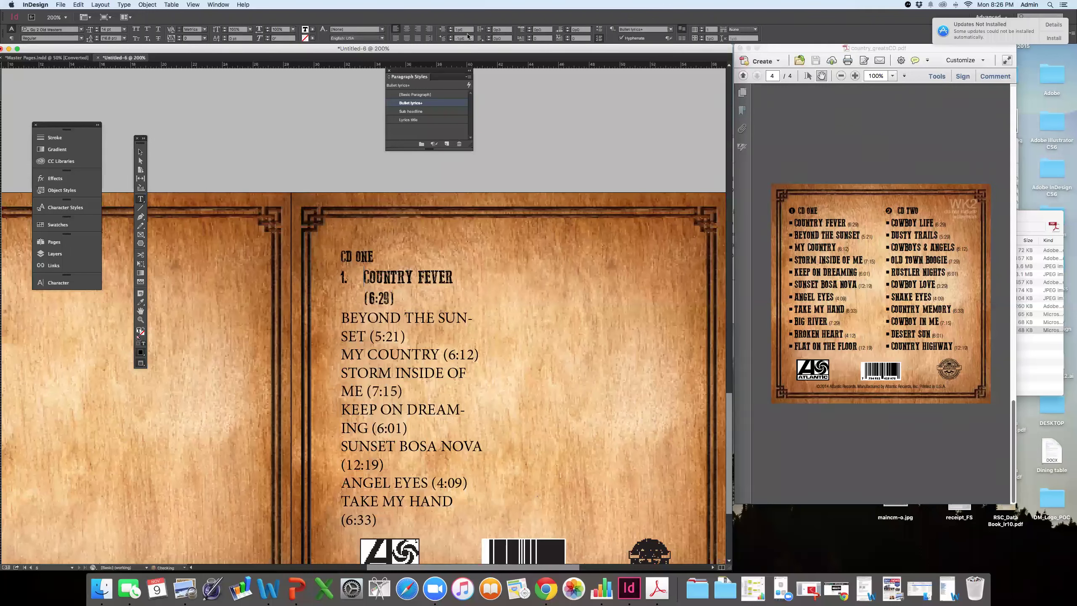
- Increase the first-line left indent of the COUNTRY FEVER line to bring its number closer to the title
left_click(451, 38)
left_click(451, 37)
left_click(451, 37)
left_click(451, 37)
left_click(450, 40)
- Create a new paragraph style from the (6:29) running time on the COUNTRY FEVER line
left_click_drag(395, 299, 364, 299)
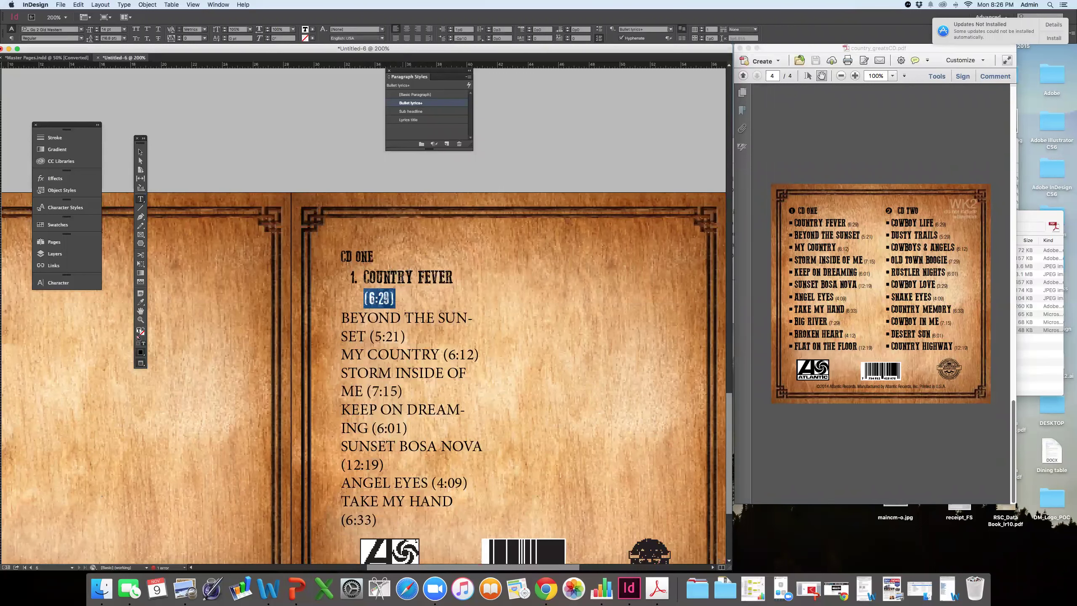
triple_click(405, 278)
left_click_drag(394, 299, 363, 299)
left_click(447, 144)
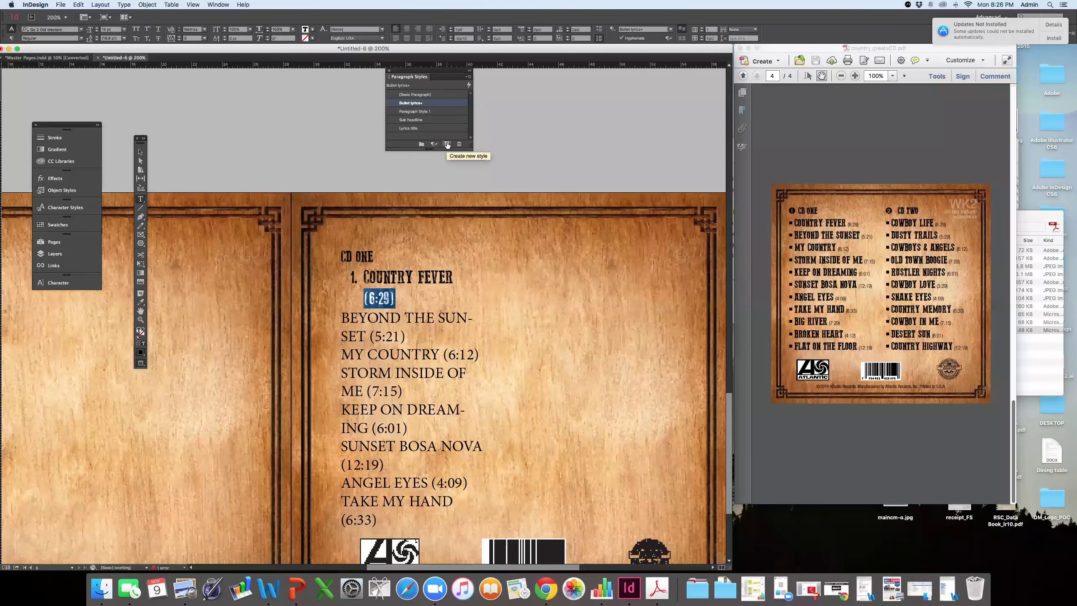
left_click(435, 103, "alt")
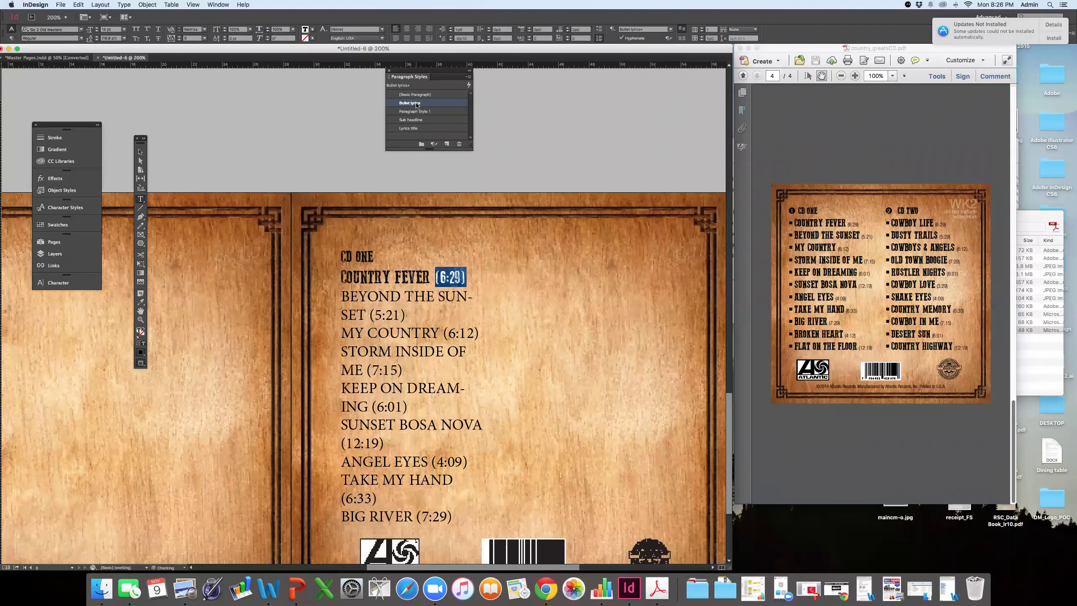
double_click(435, 104)
left_click(627, 416)
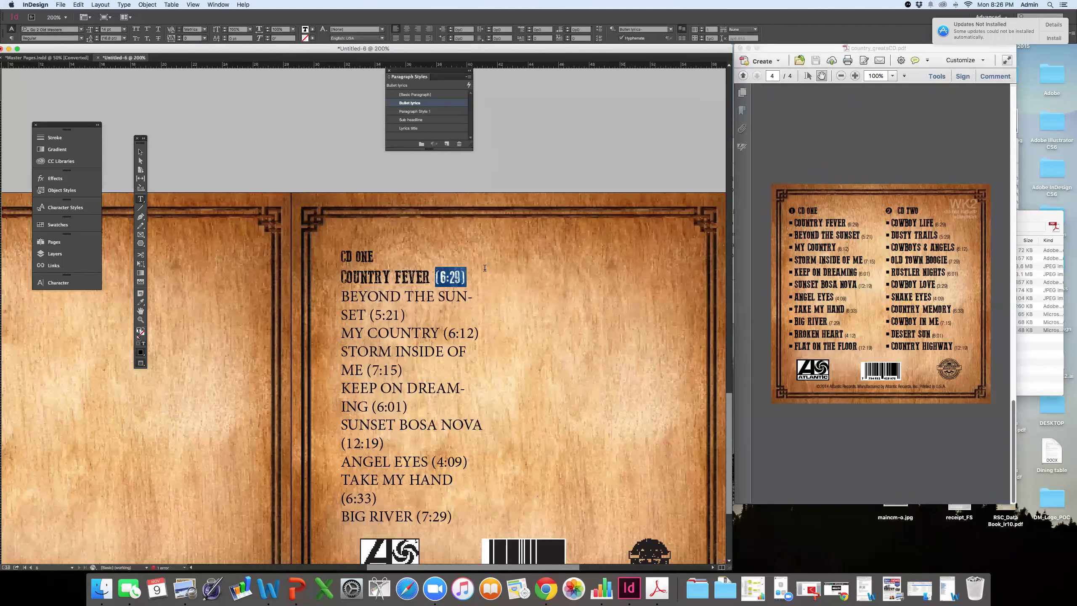
- Apply the new paragraph style to the COUNTRY FEVER line and rename the style Time
double_click(412, 111)
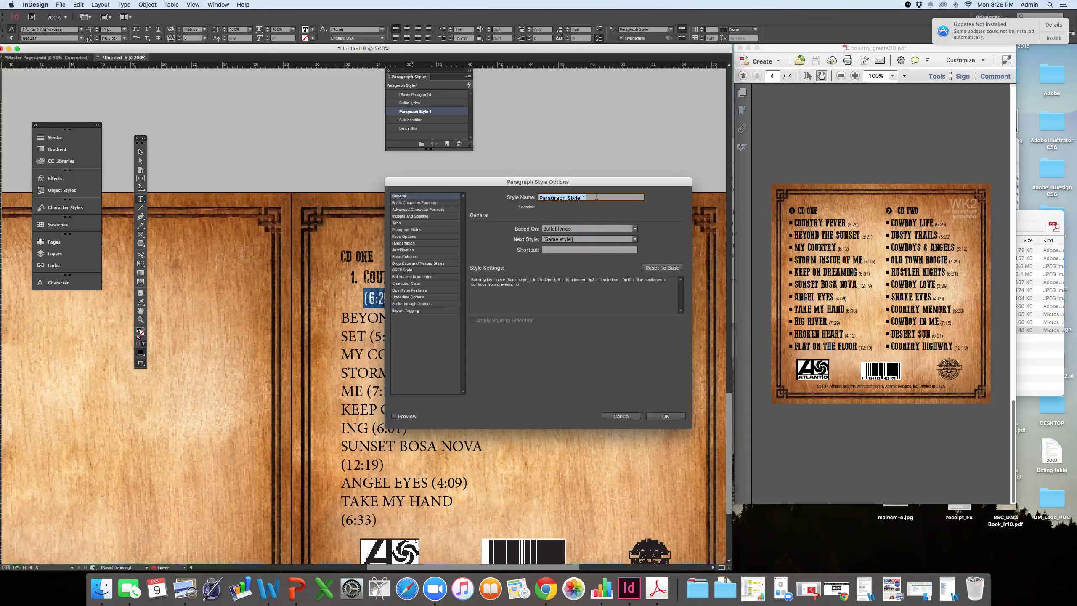
type("Time")
left_click(663, 415)
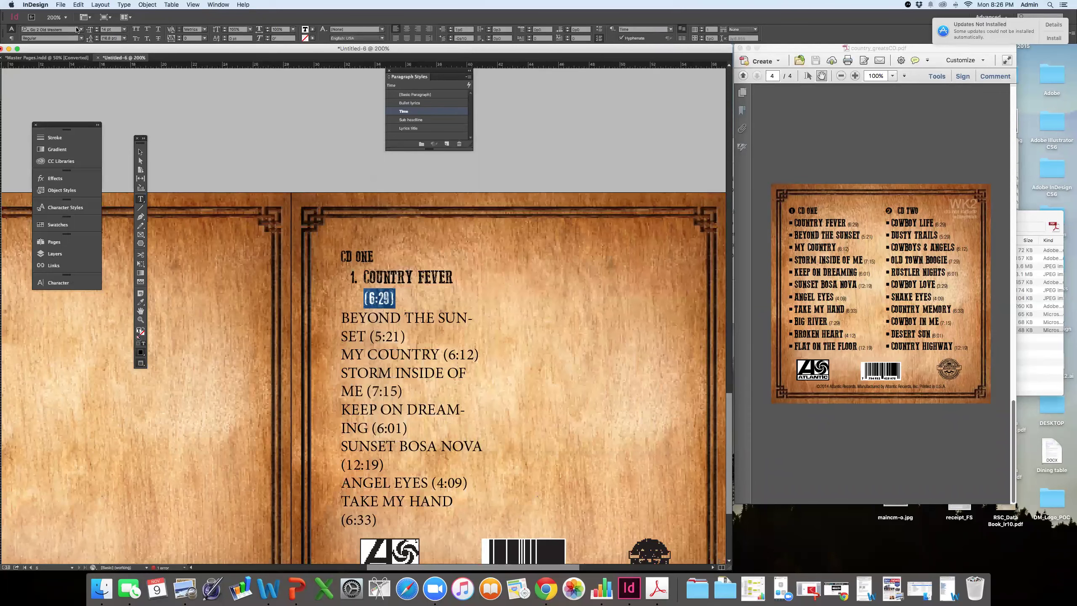
- Set the (6:29) running time in Helvetica Light at 7 pt
left_click(67, 30)
type("helv")
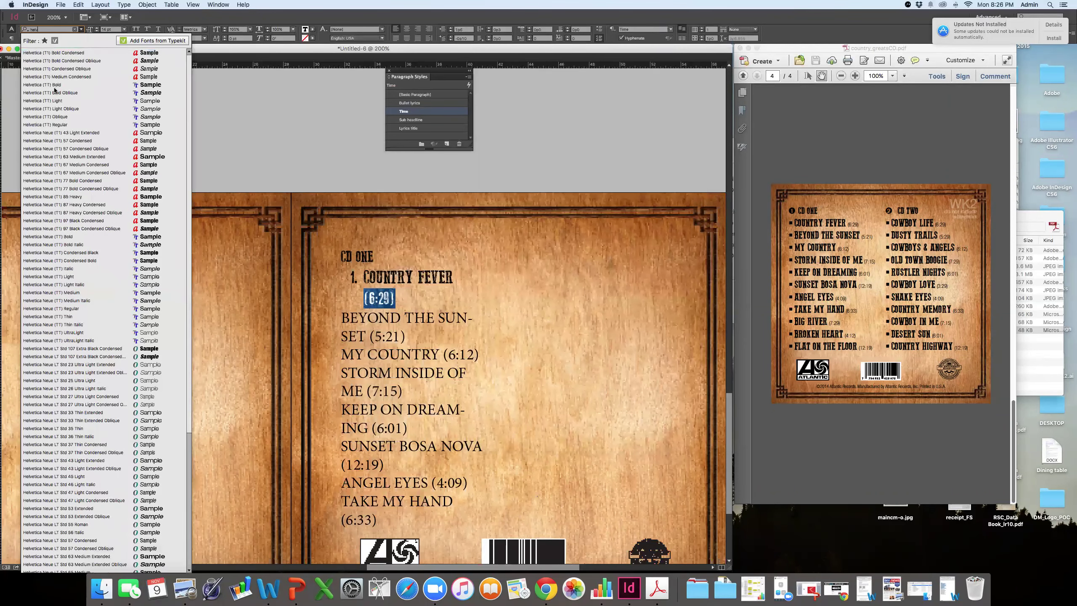
left_click(60, 103)
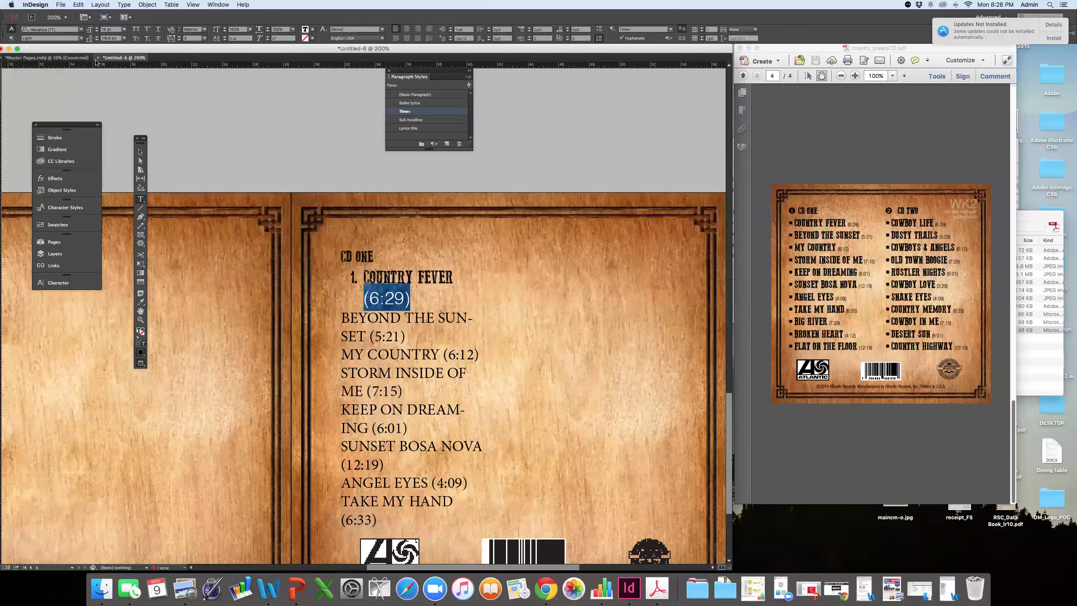
key("Tab")
type("7")
key("Return")
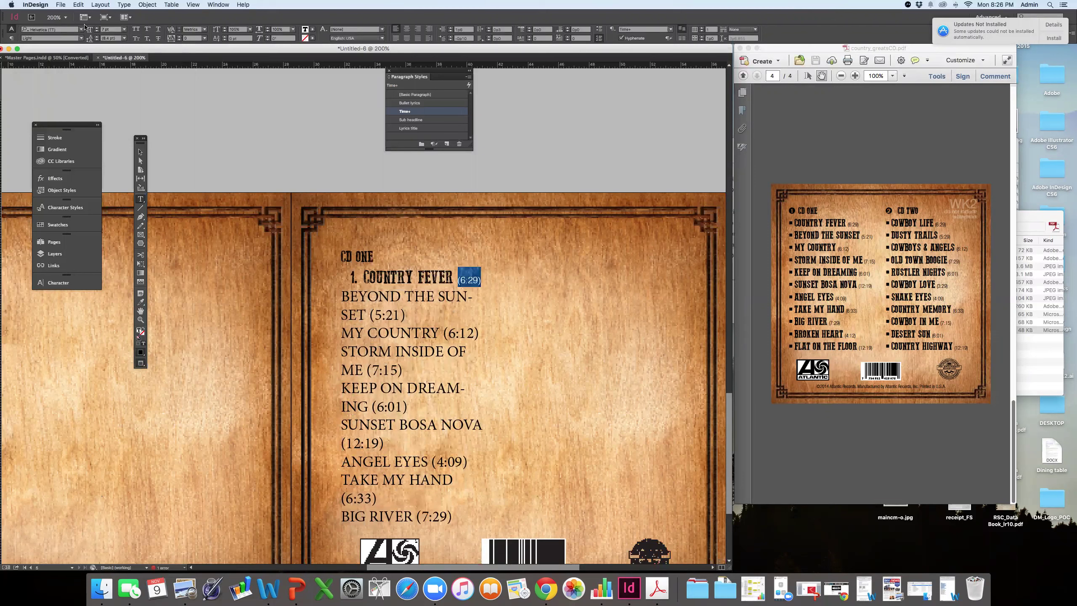
- Change the font of the (6:29) running time to Helvetica Neue 43 Light Extended
left_click(80, 39)
left_click(82, 30)
left_click(80, 31)
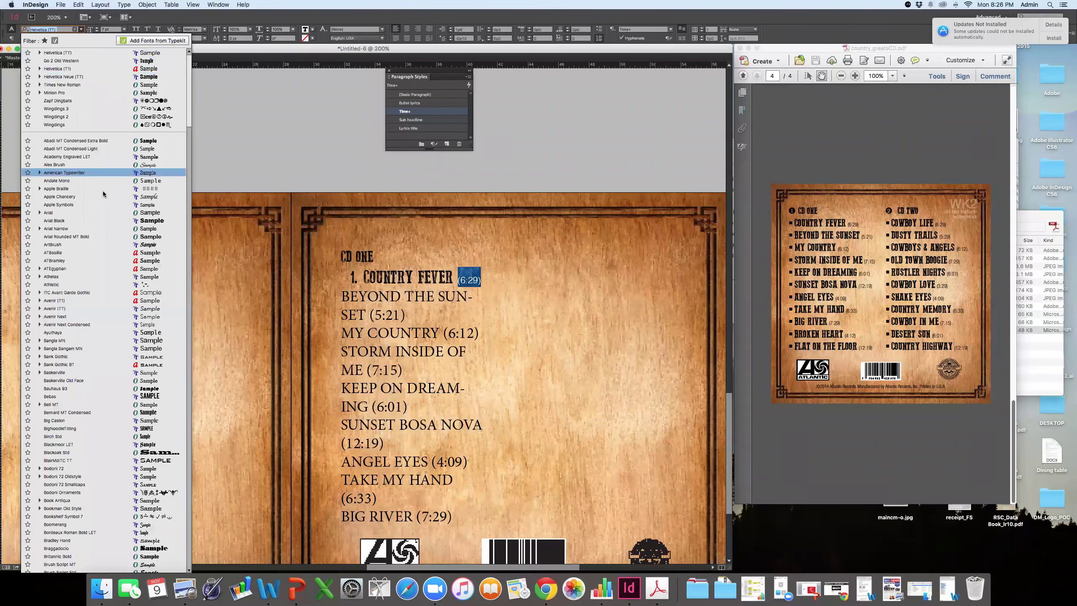
left_click(58, 30)
left_click_drag(58, 30, 49, 30)
type("ne")
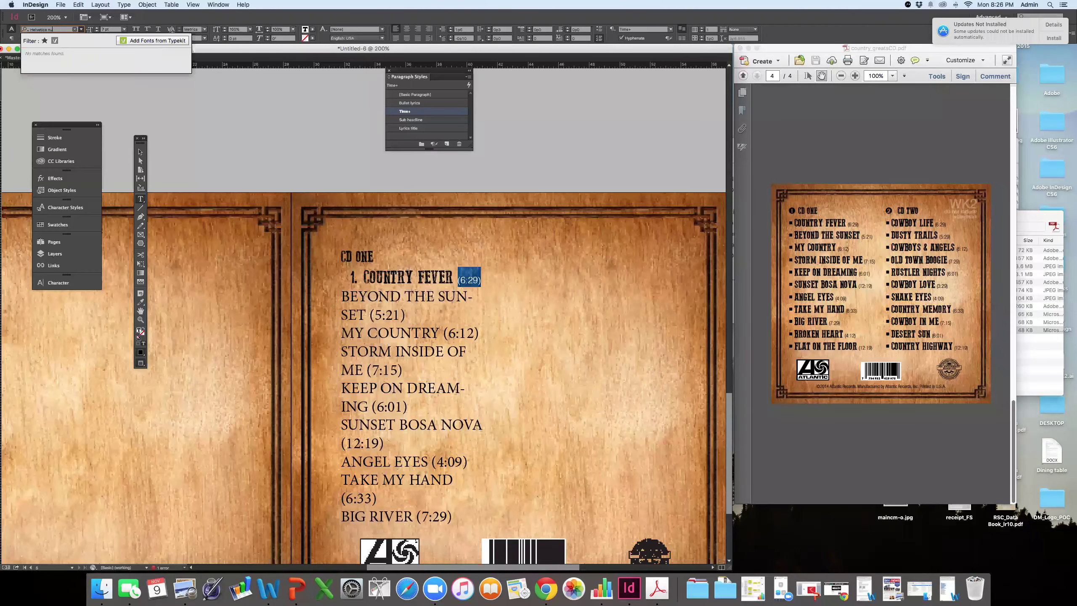
type("ue")
key("BackSpace")
key("BackSpace")
type("eu")
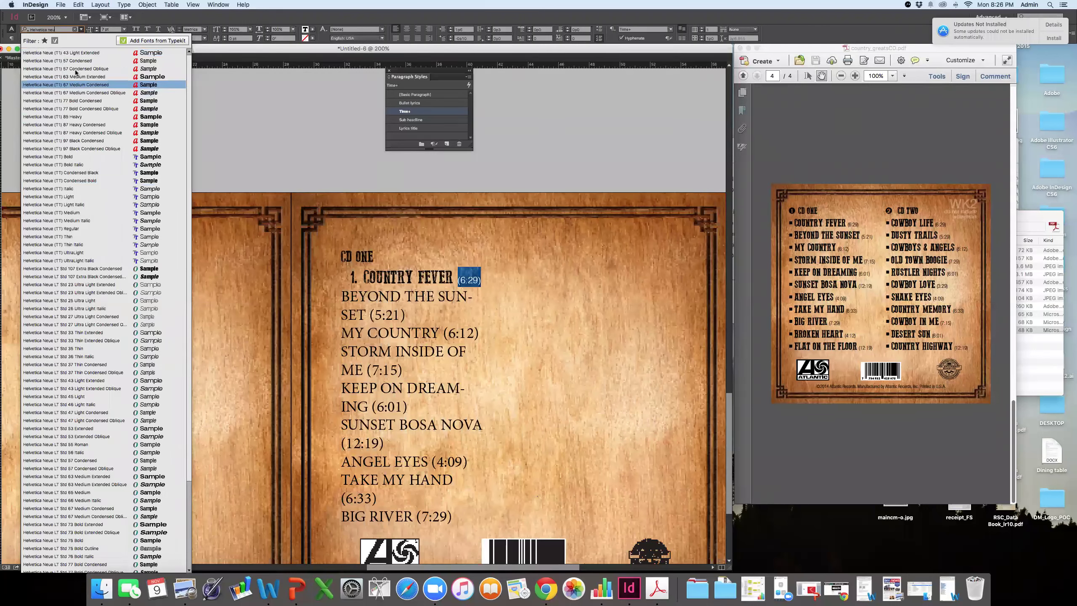
left_click(80, 57)
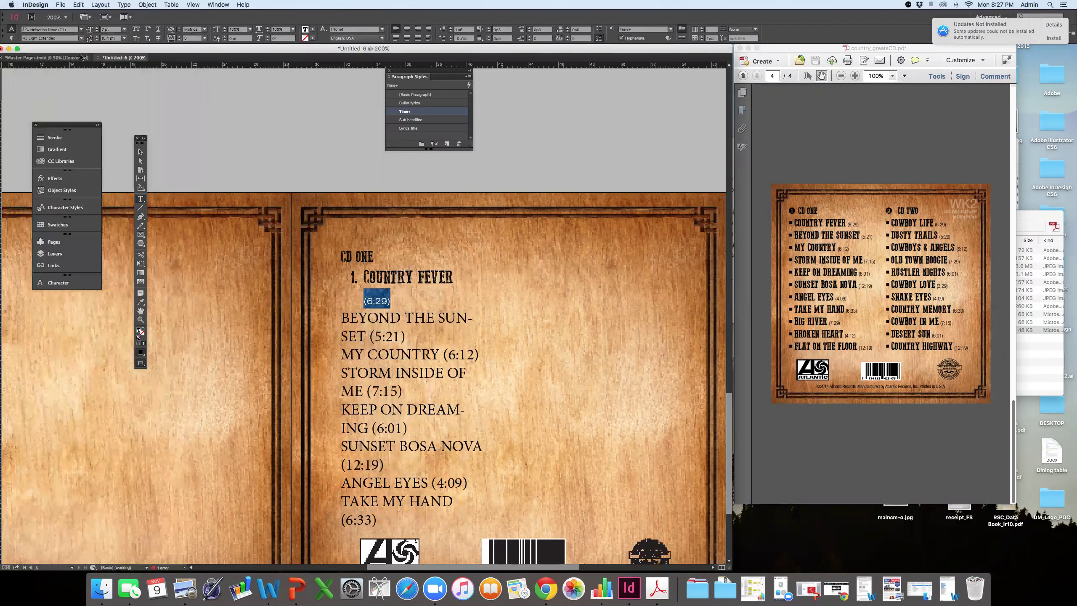
- Change the font of the (6:29) running time to Helvetica Neue 57 Condensed
left_click(80, 30)
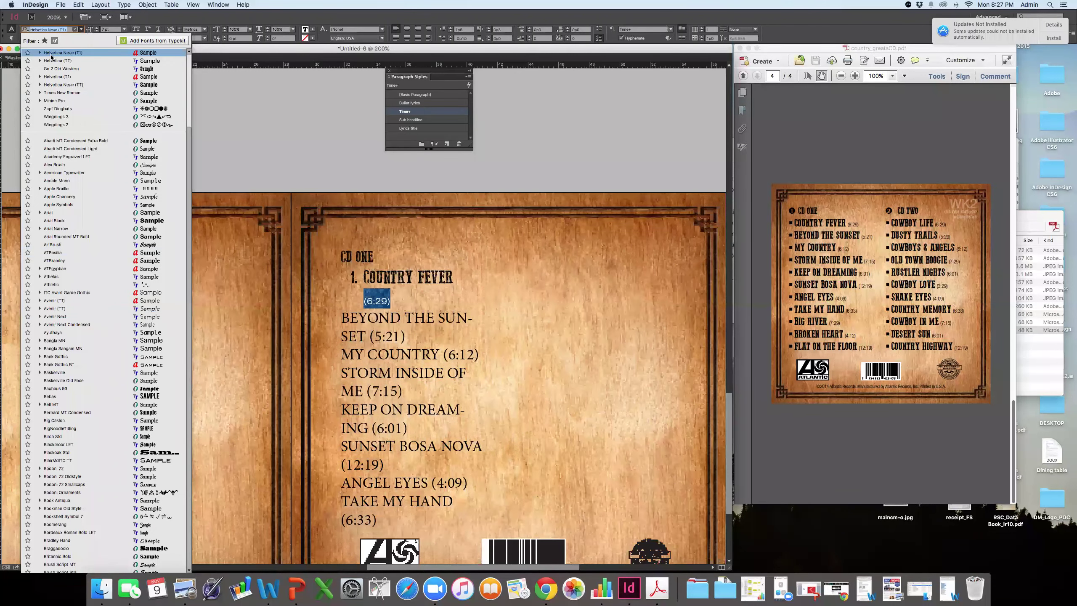
type("helv")
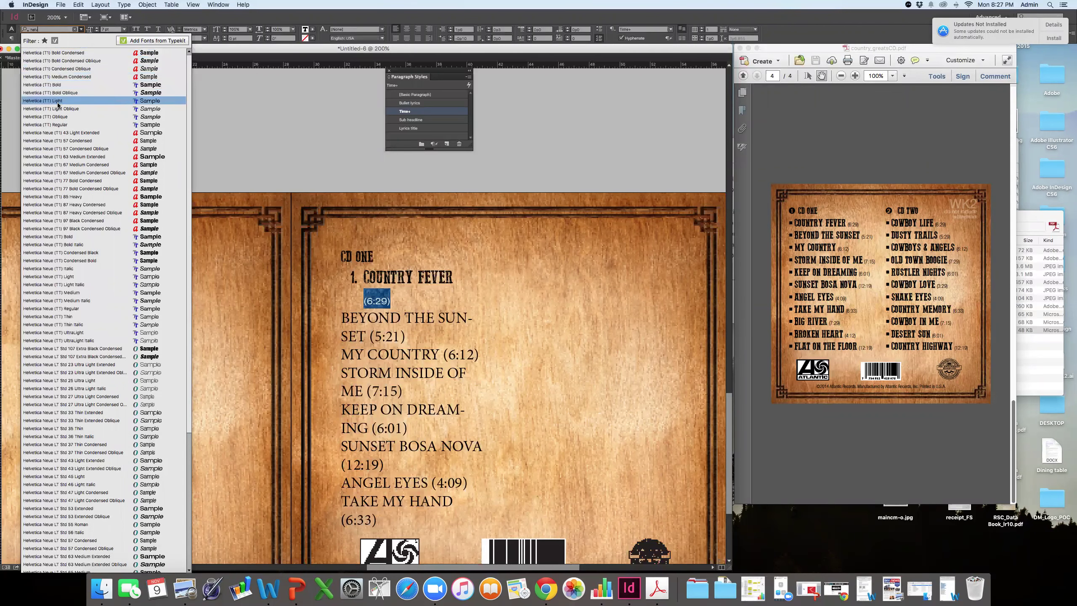
left_click(63, 142)
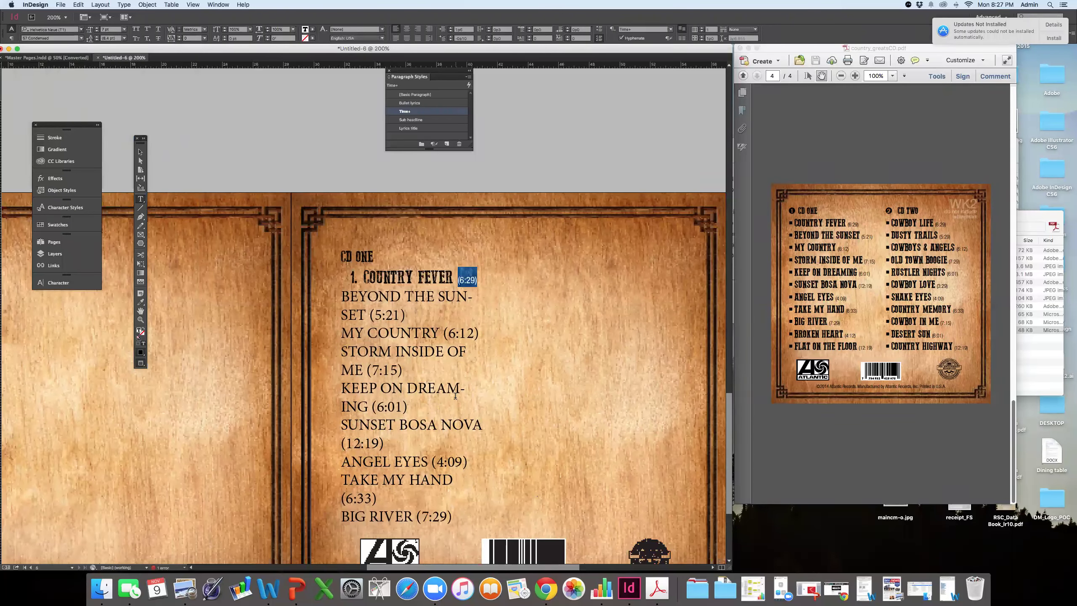
left_click(469, 275)
- Remove the automatic number from the COUNTRY FEVER line, keeping it on its own line below CD ONE, and move the paragraph styles clear of the artwork
left_click(348, 278)
scroll(384, 354, "up", 5)
scroll(389, 355, "down", 7)
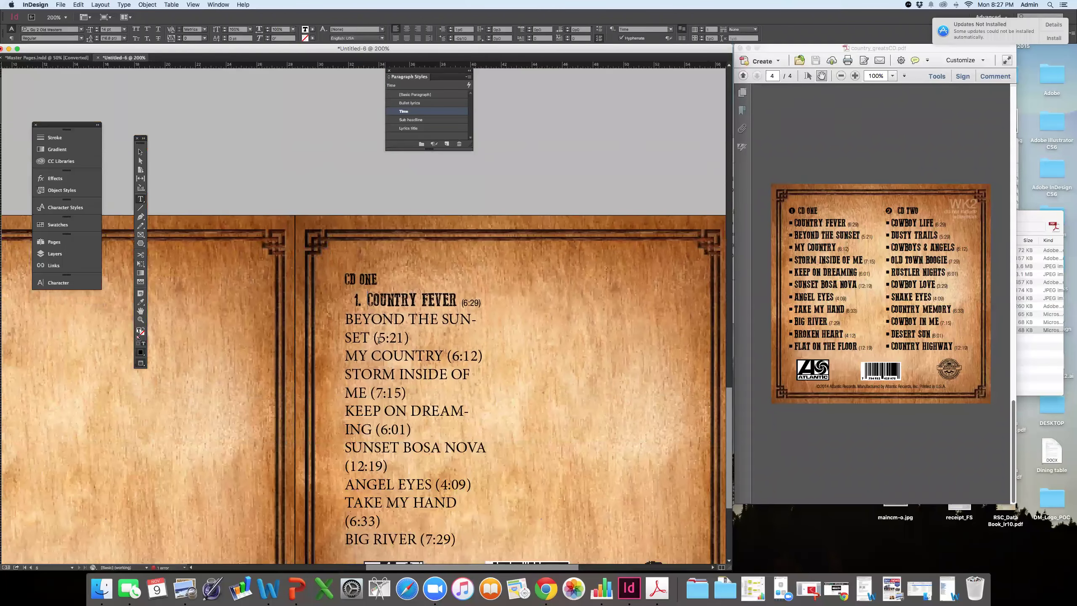
left_click_drag(429, 72, 593, 87)
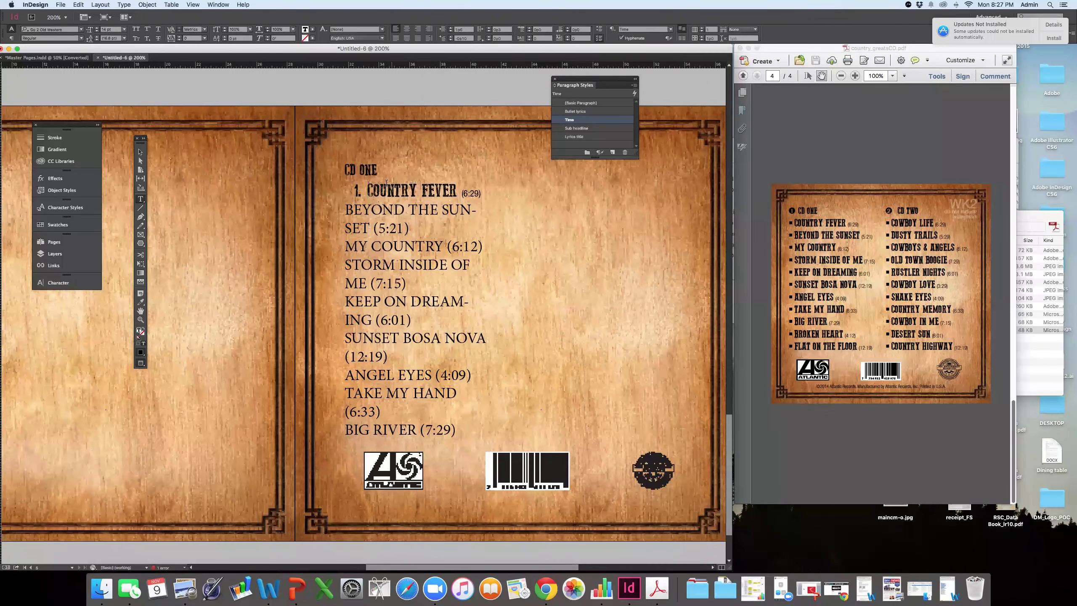
key("BackSpace")
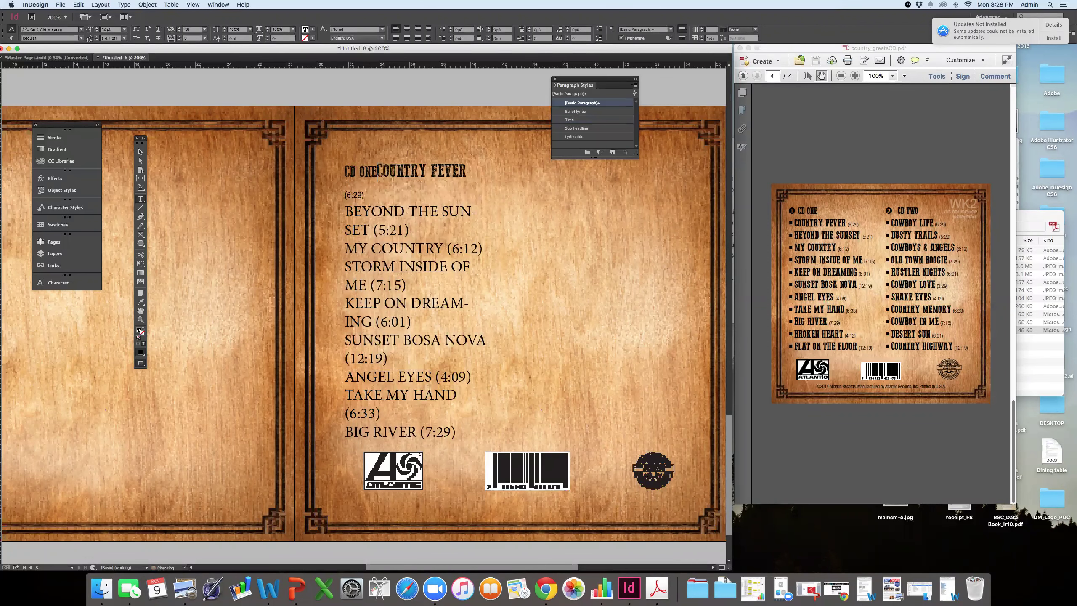
key("Return")
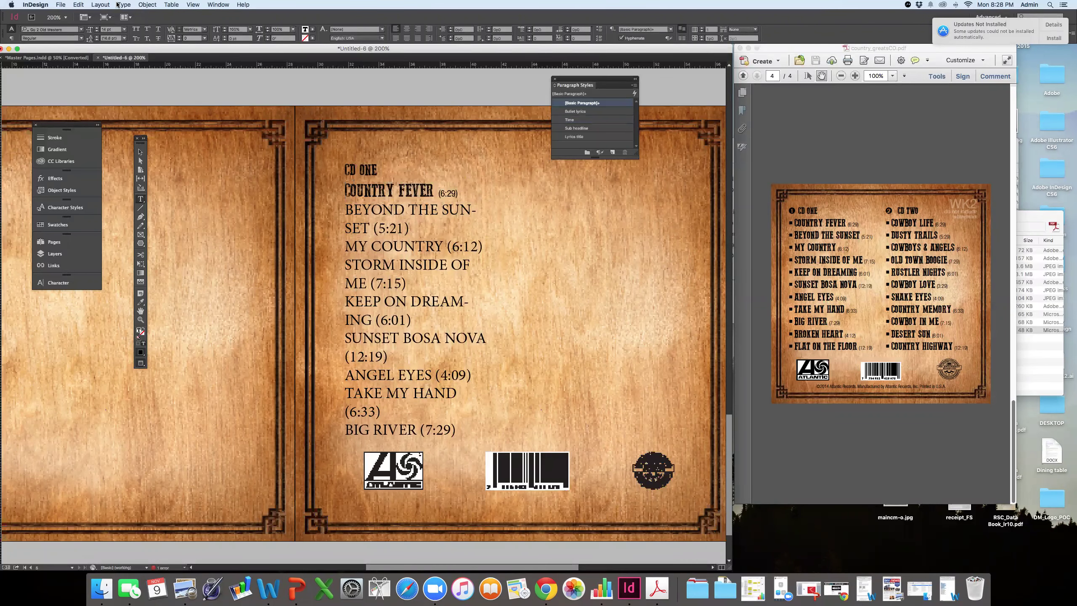
- Display the glyph set for the start of the COUNTRY FEVER line and widen the glyph display
left_click(124, 4)
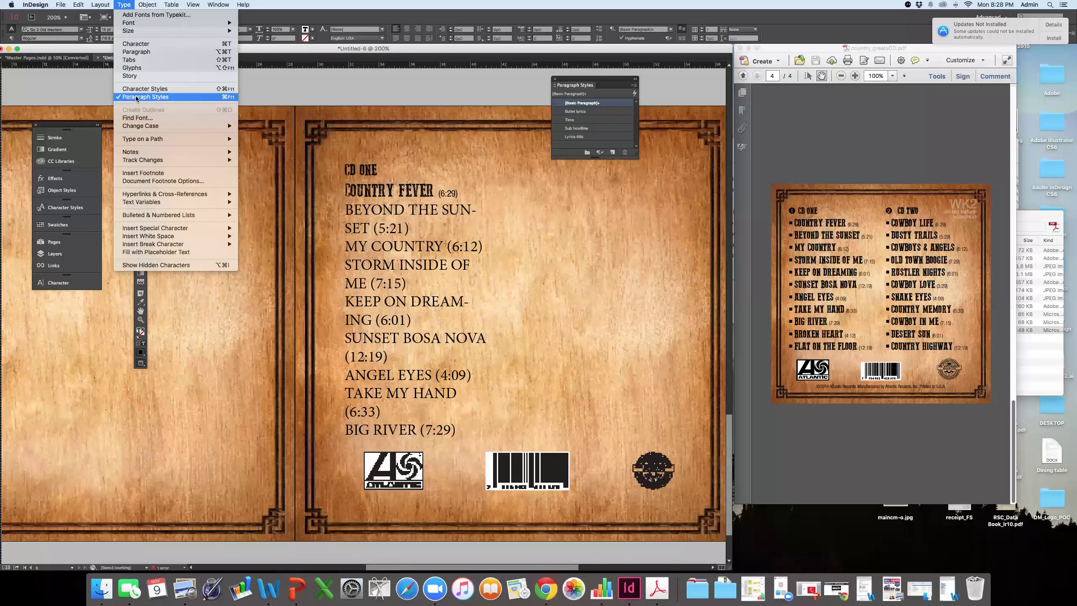
left_click(132, 69)
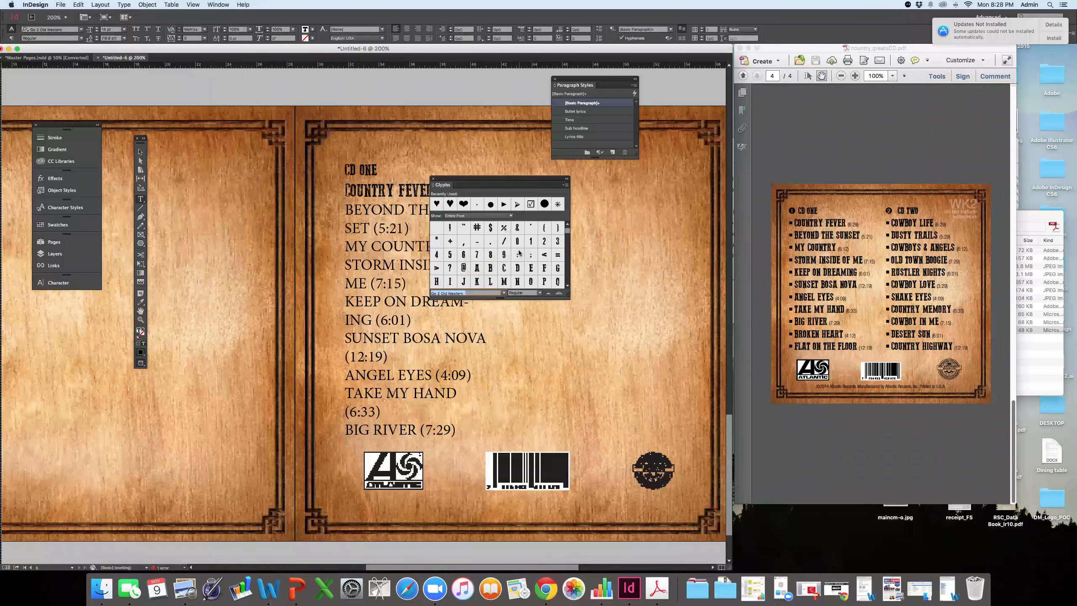
scroll(522, 245, "down", 10)
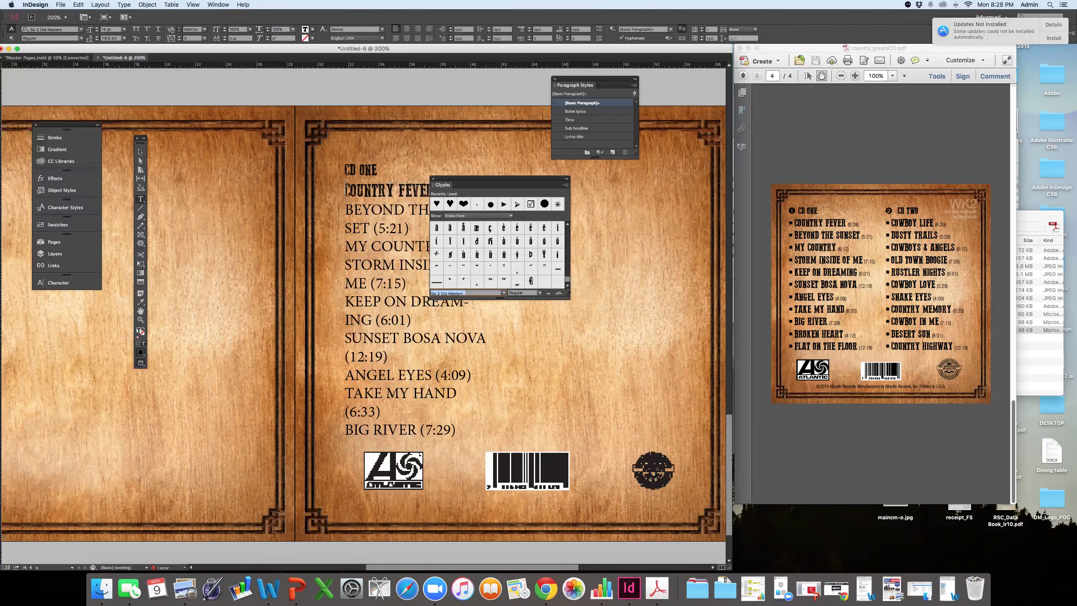
left_click_drag(569, 295, 693, 297)
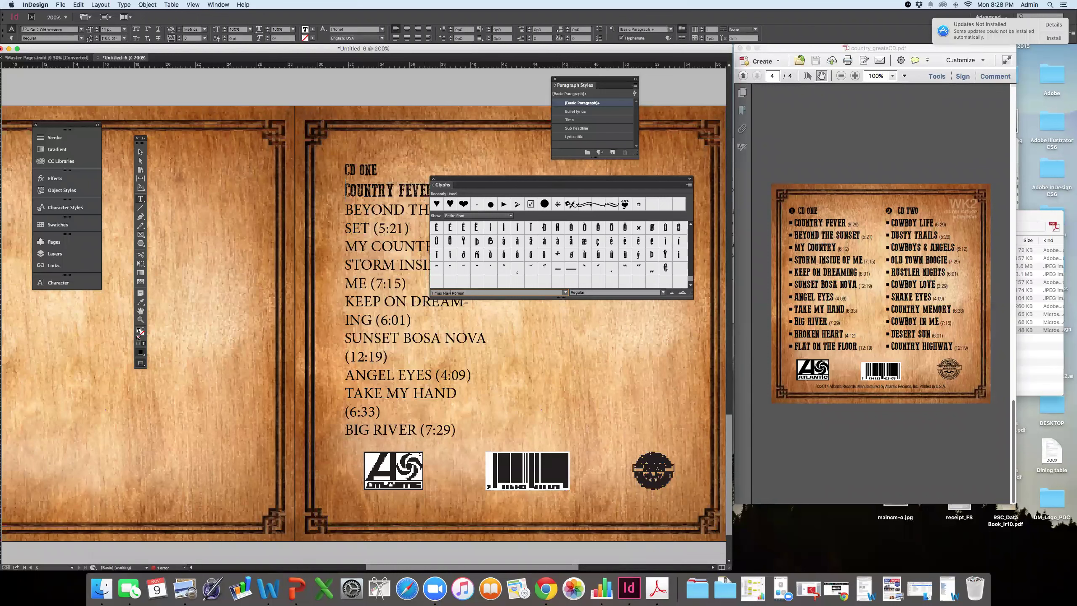
- Look through the full Times New Roman glyph set for a square list marker like the one in the reference PDF
scroll(541, 245, "down", 10)
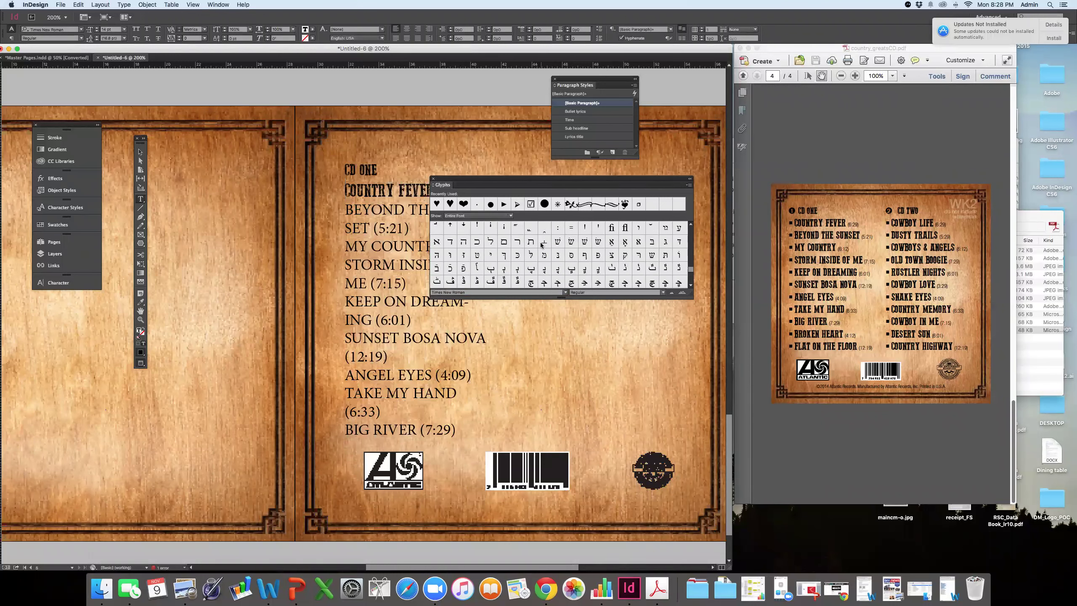
scroll(540, 245, "down", 10)
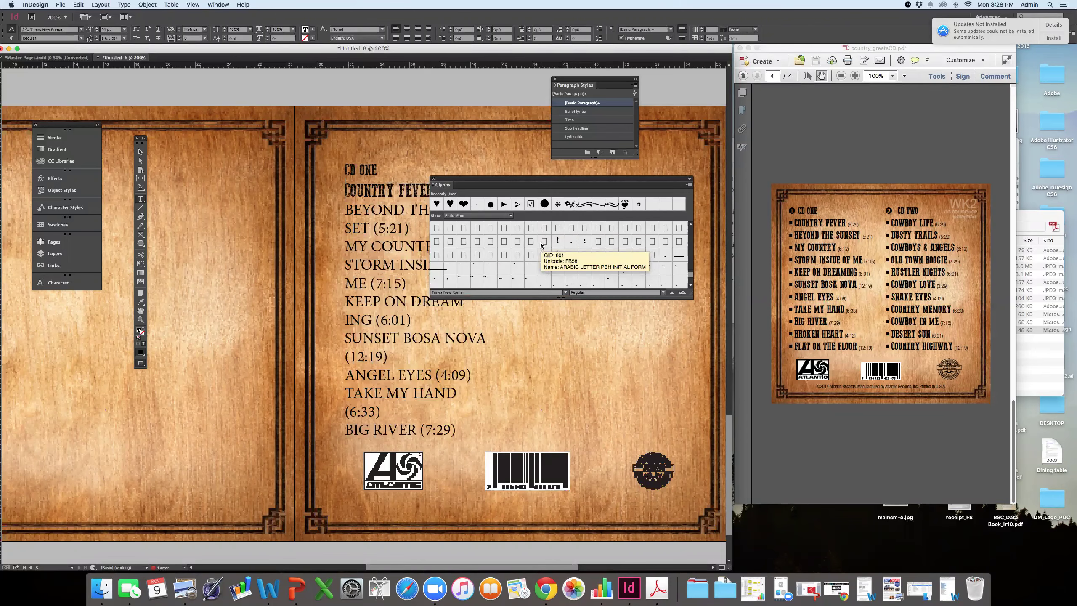
scroll(540, 245, "down", 10)
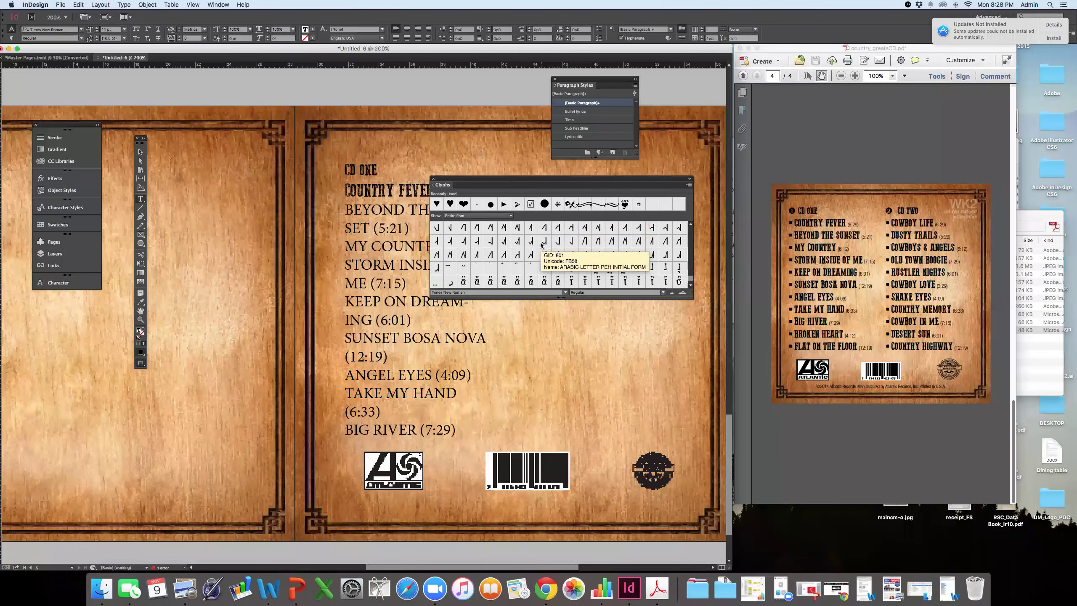
scroll(602, 269, "up", 3)
scroll(602, 270, "up", 5)
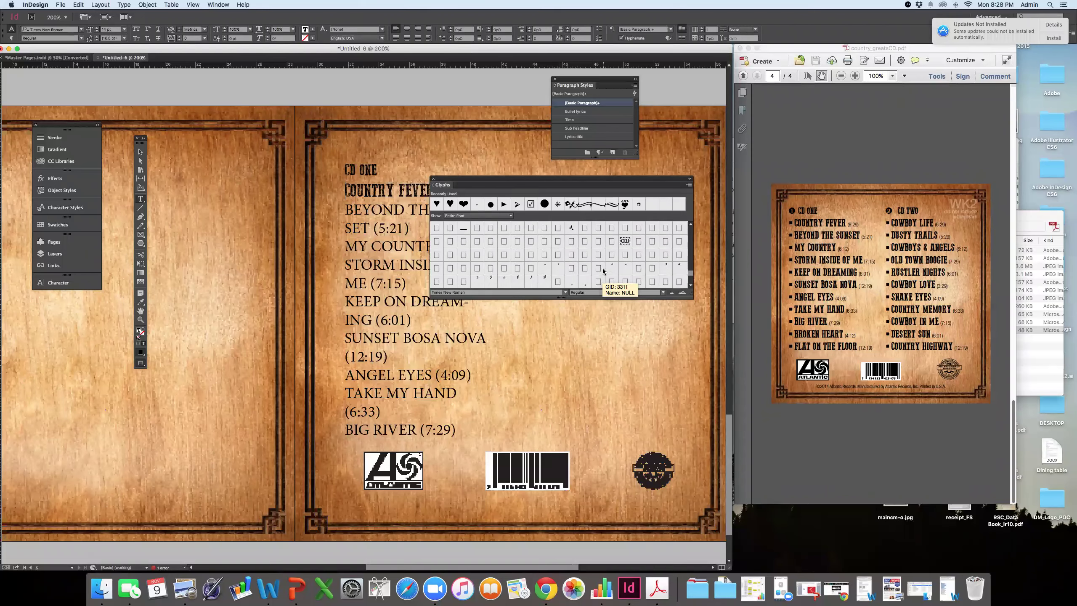
scroll(603, 269, "up", 8)
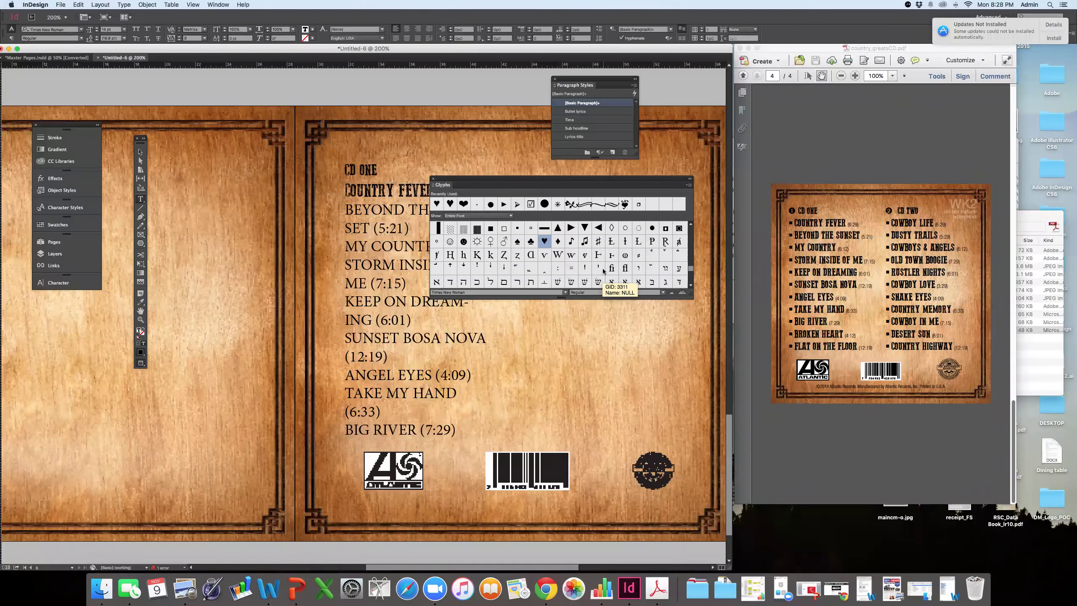
scroll(648, 263, "up", 2)
scroll(640, 255, "up", 6)
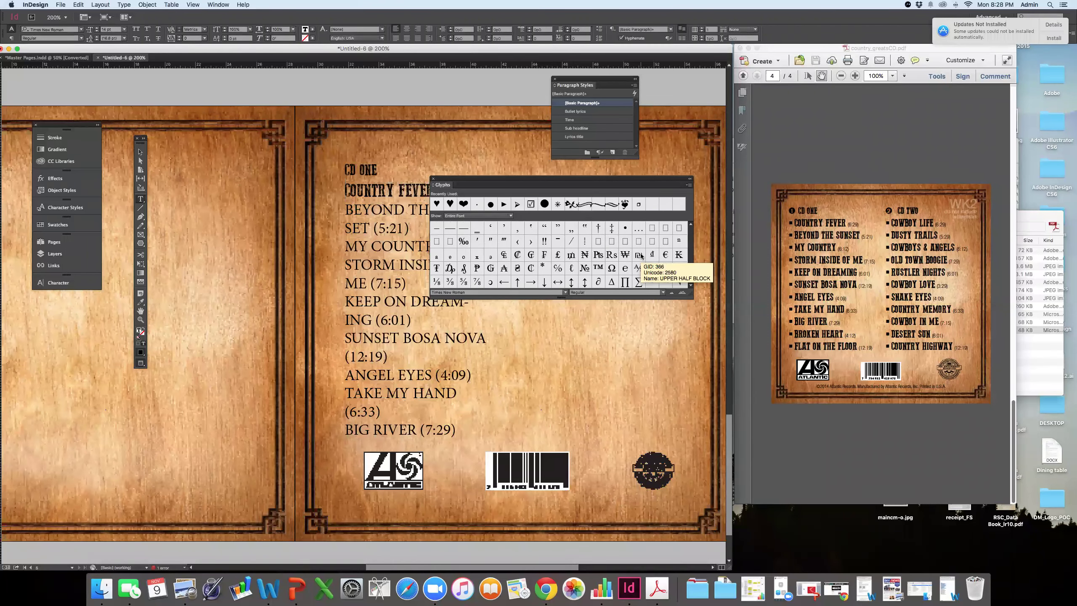
scroll(641, 255, "down", 1)
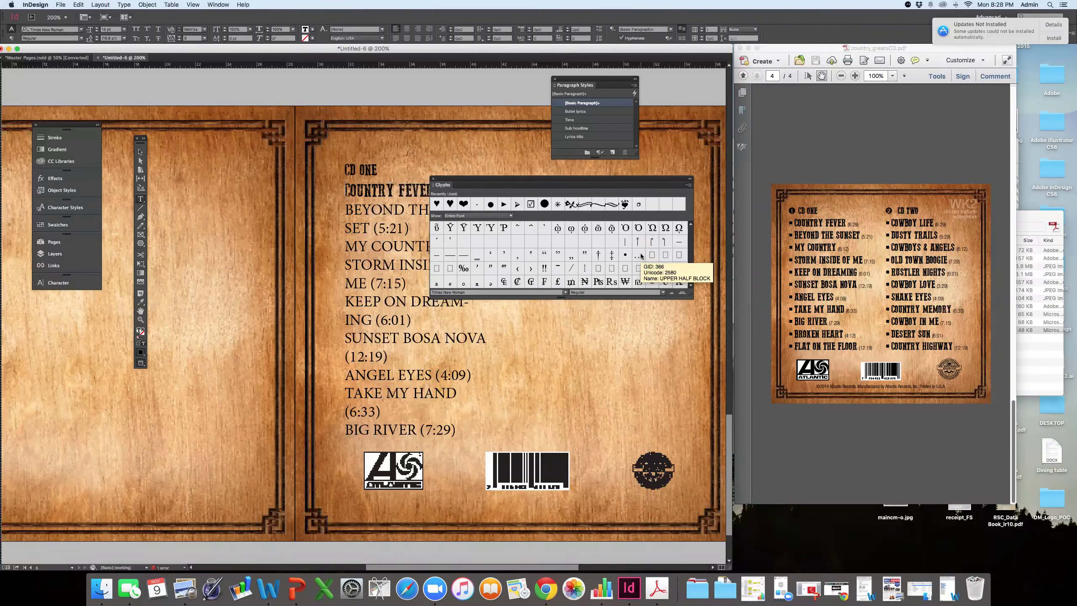
scroll(631, 259, "up", 5)
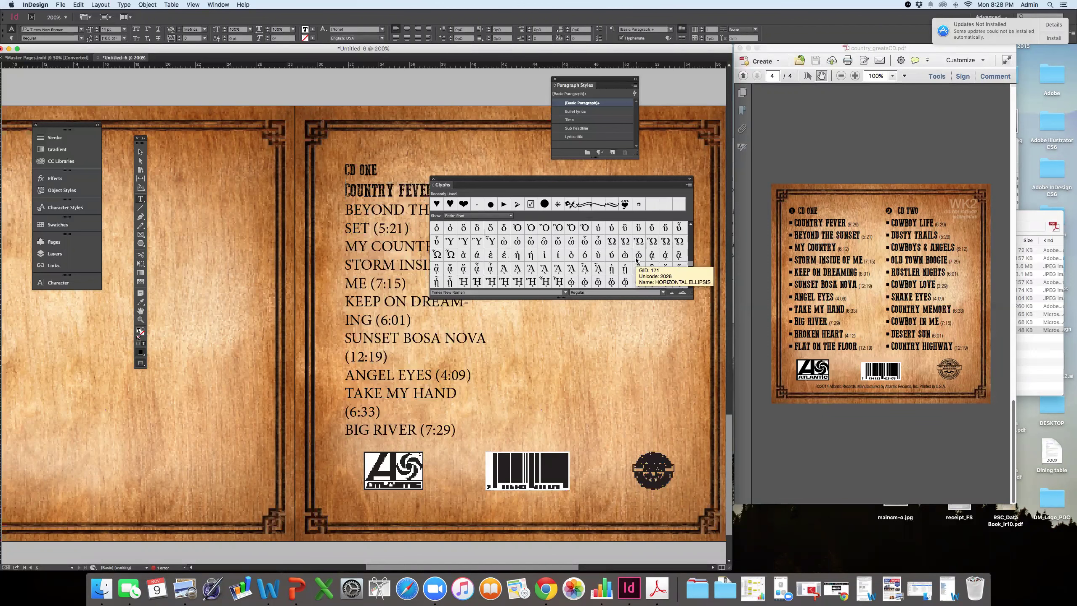
scroll(636, 260, "up", 8)
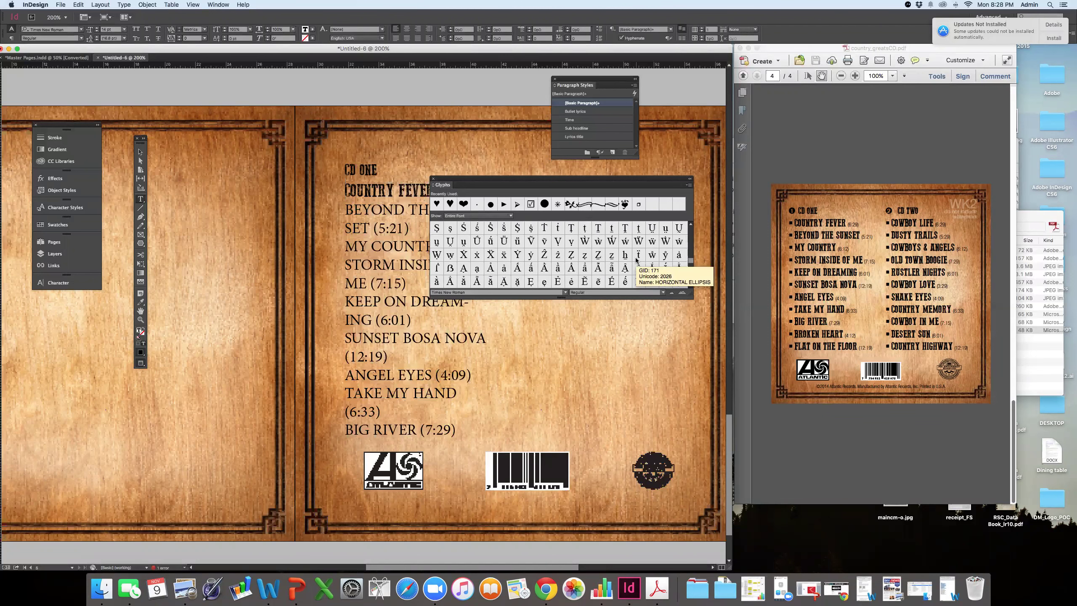
scroll(636, 259, "up", 8)
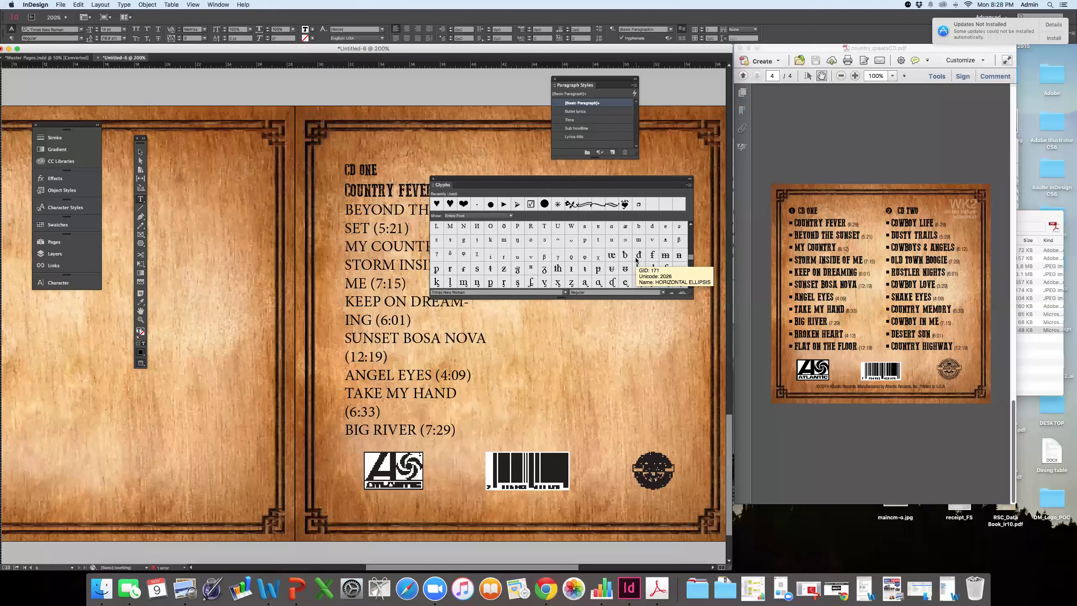
scroll(636, 259, "up", 5)
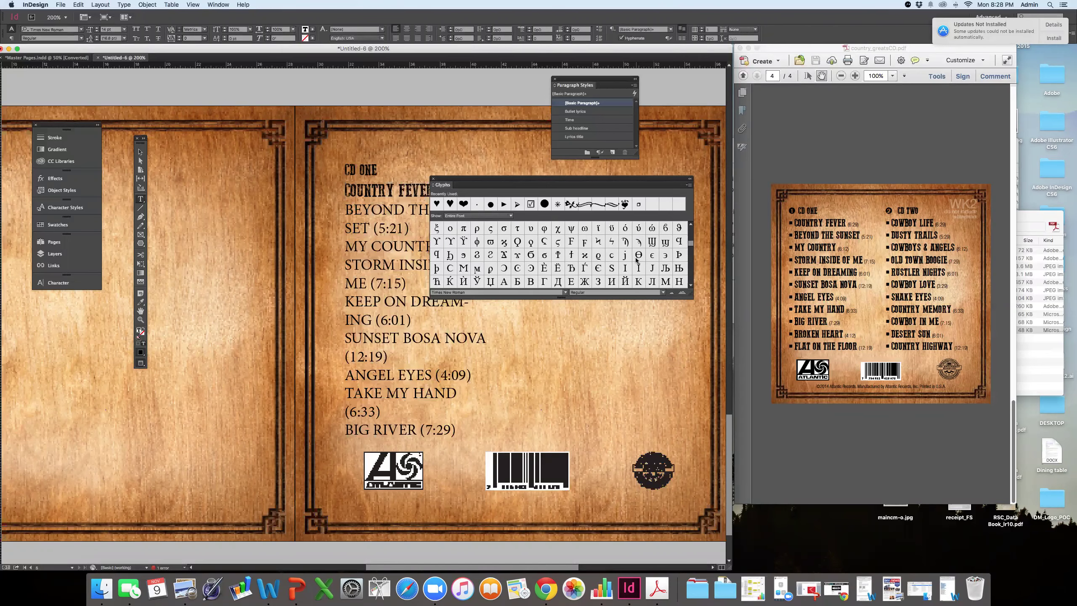
scroll(636, 260, "up", 5)
scroll(636, 259, "up", 5)
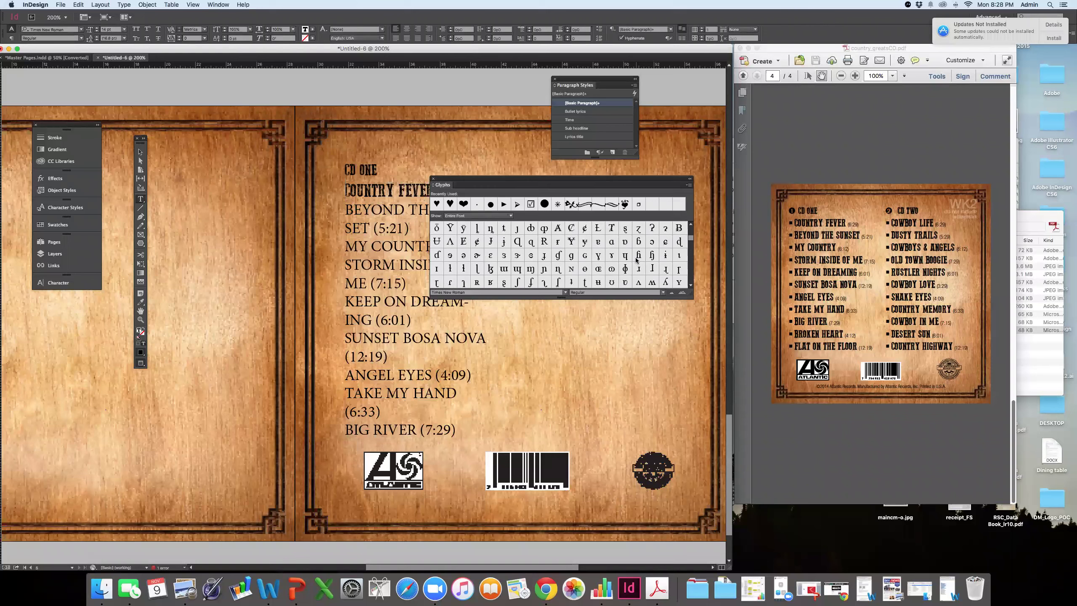
scroll(636, 259, "up", 10)
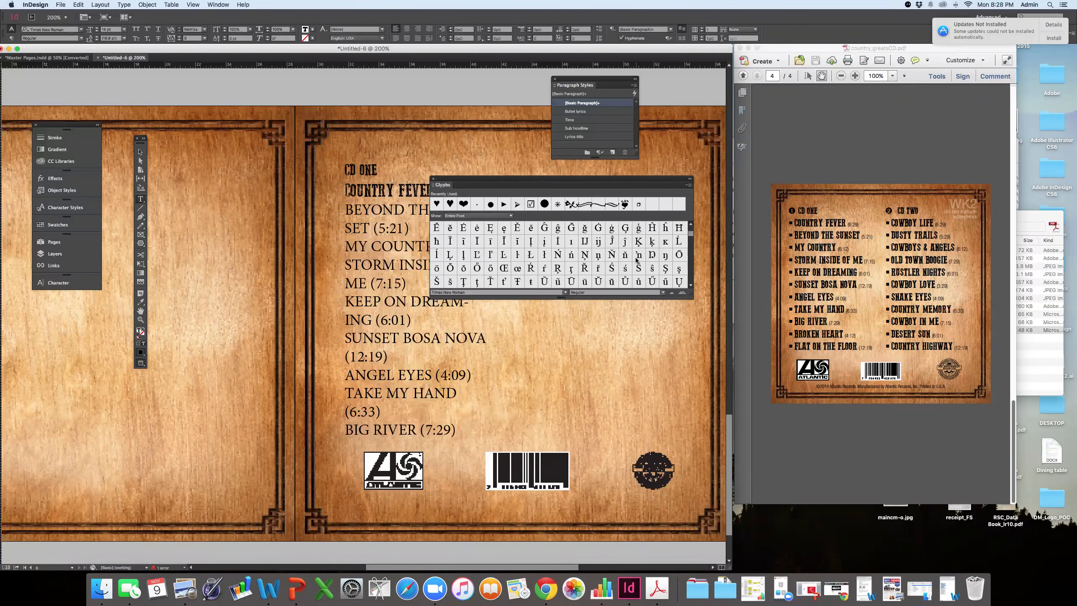
scroll(636, 259, "up", 1)
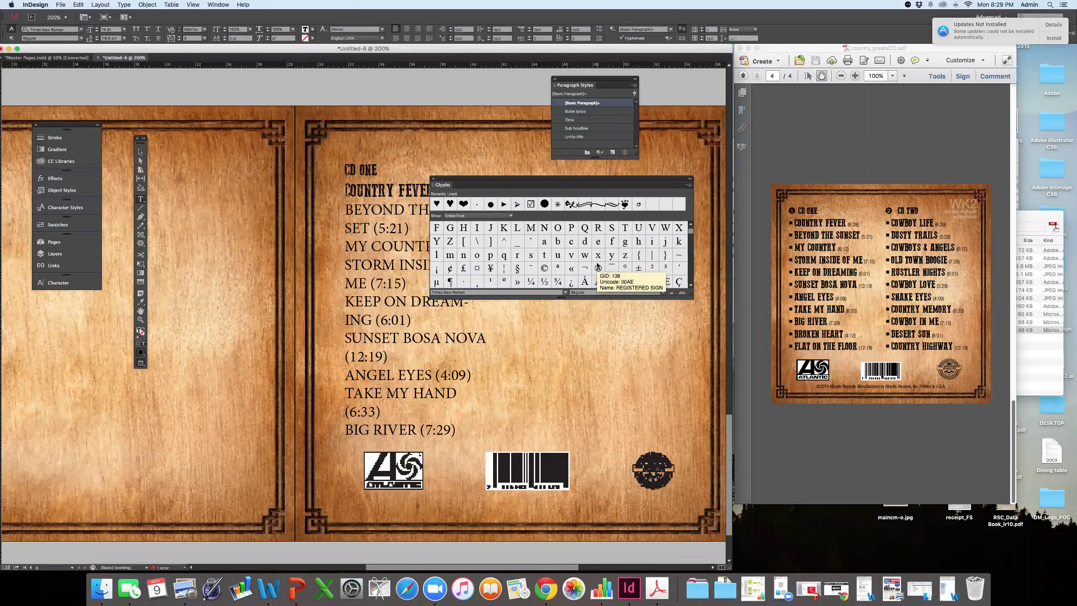
scroll(598, 266, "up", 2)
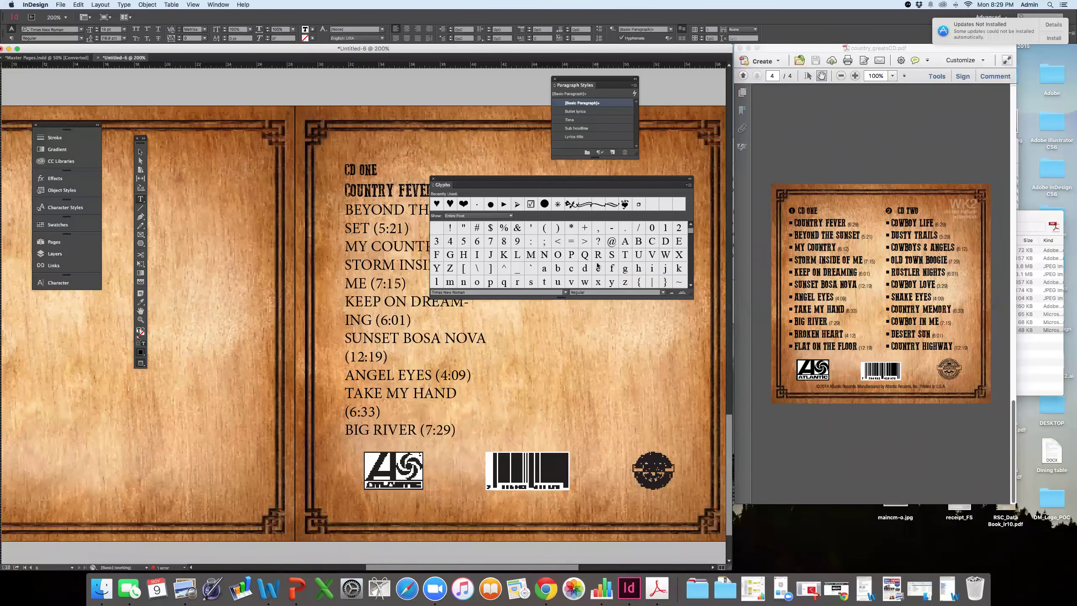
- Switch the glyph display to Myriad Pro and look through its symbols for a square marker
left_click(431, 292)
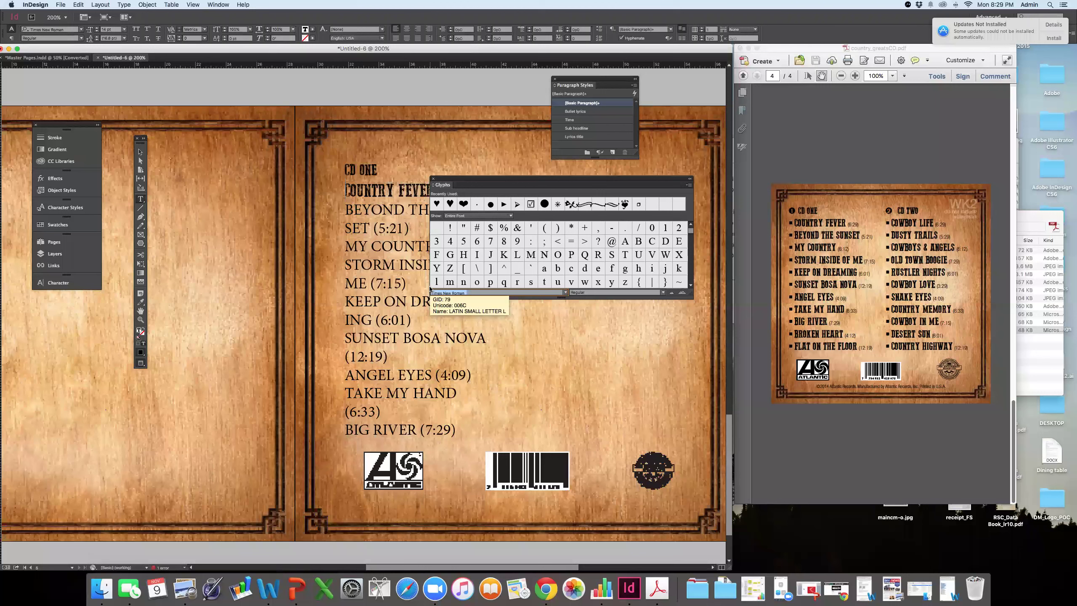
type("Minion Pro")
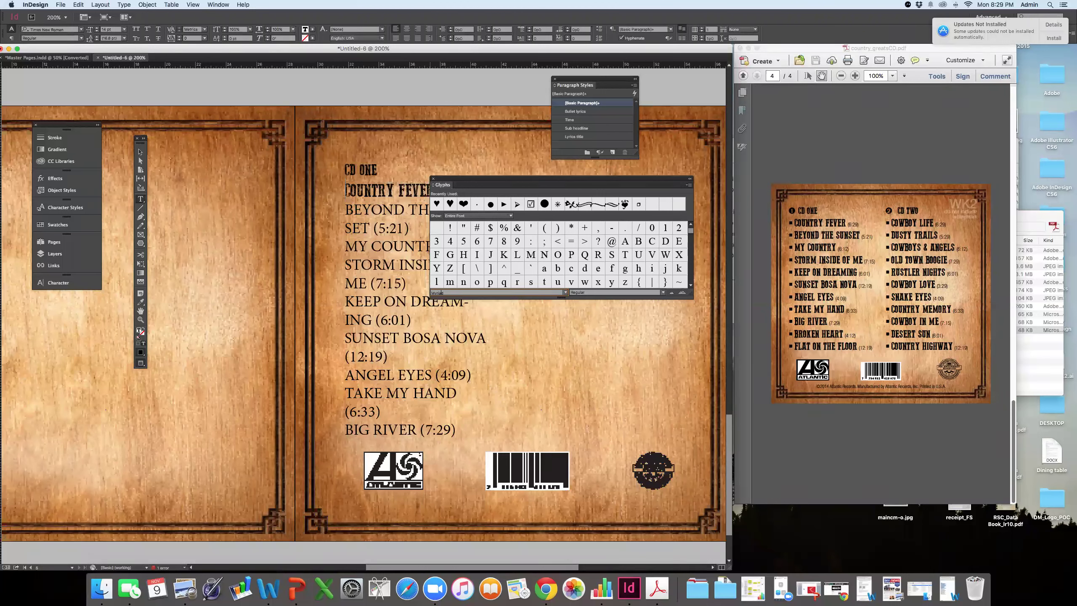
key("Return")
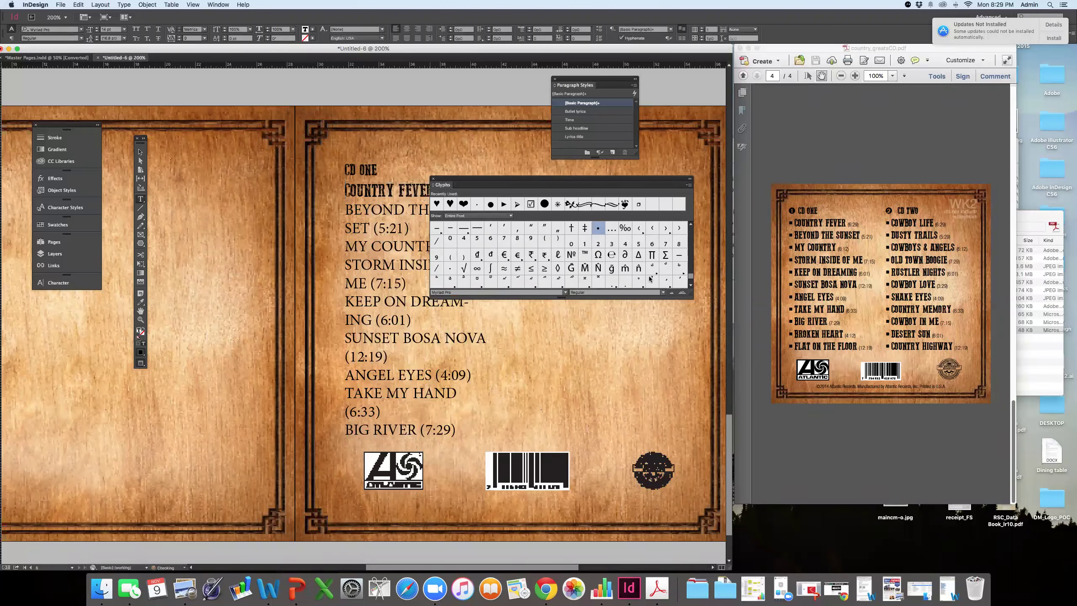
scroll(607, 251, "down", 2)
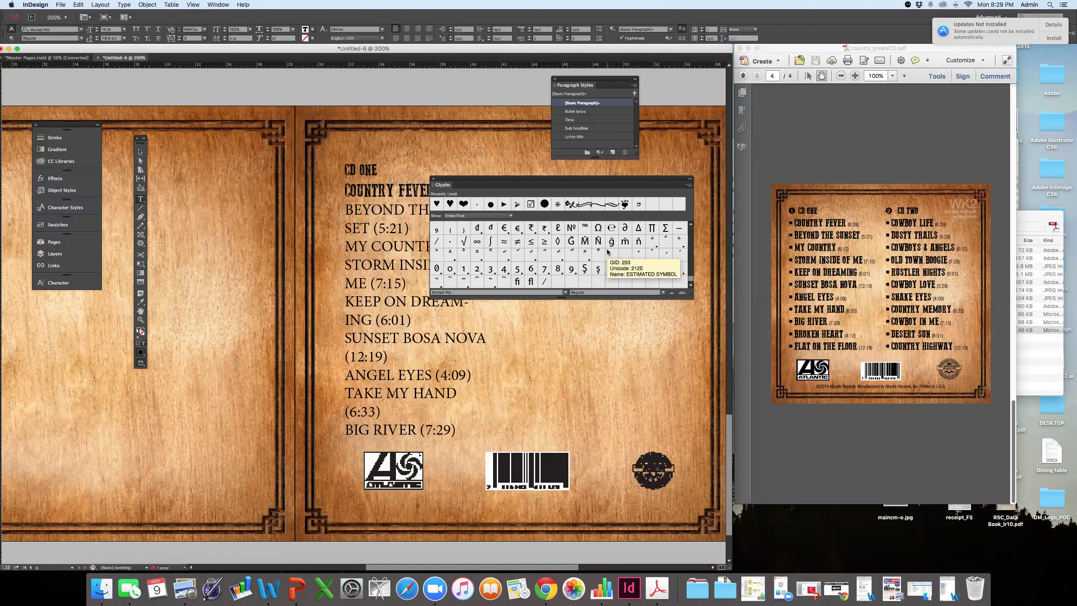
scroll(690, 276, "up", 4)
left_click_drag(691, 276, 691, 241)
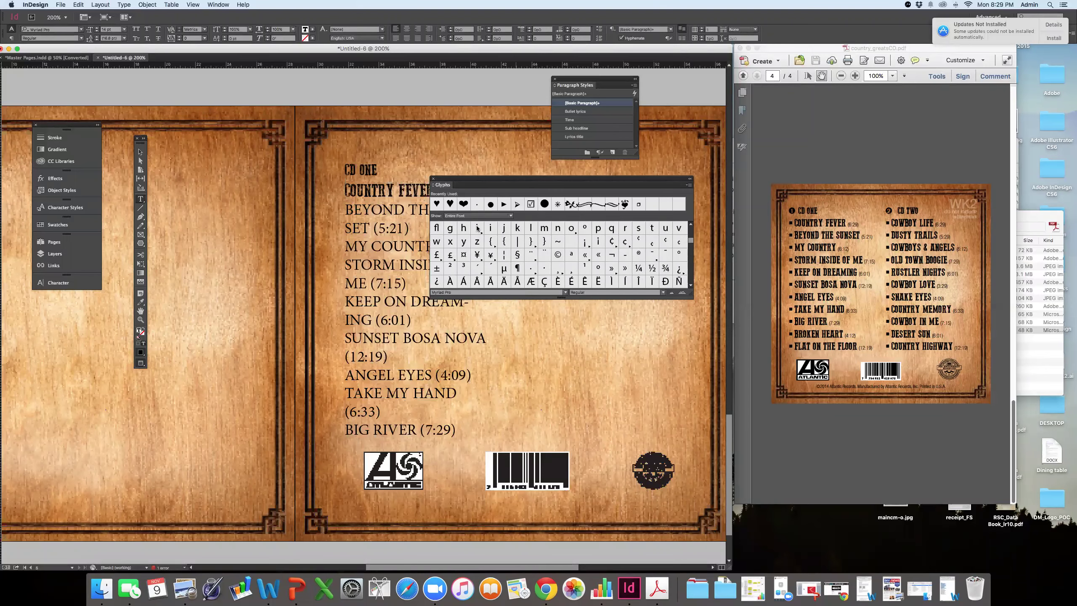
- Switch the glyph display to the Zapf Dingbats font and pick out its solid black square
left_click(450, 293)
type("Zapf Dingbats")
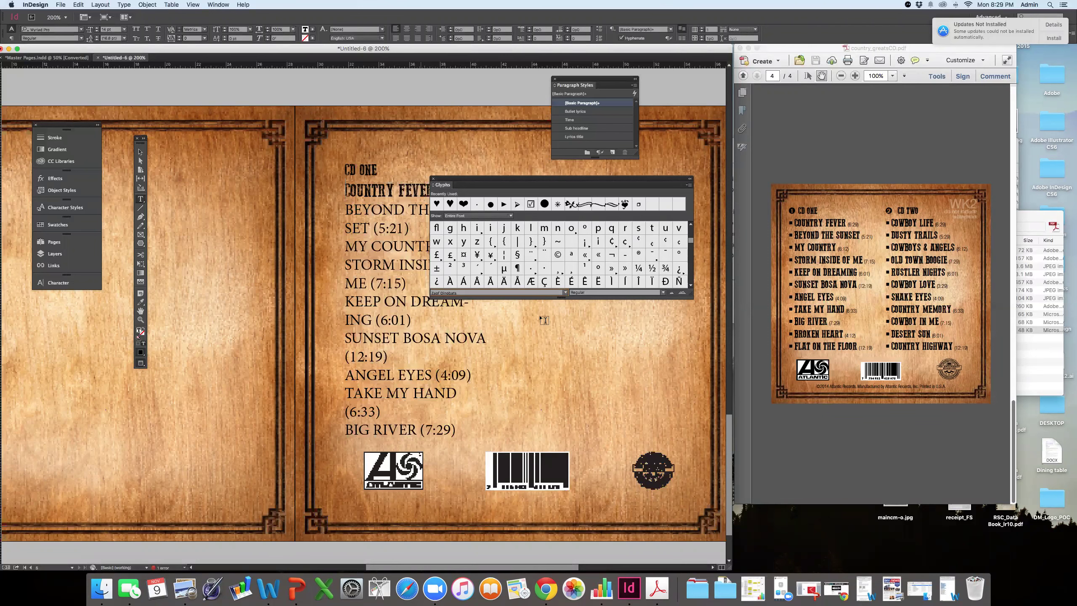
key("Return")
double_click(450, 242)
key("super+z")
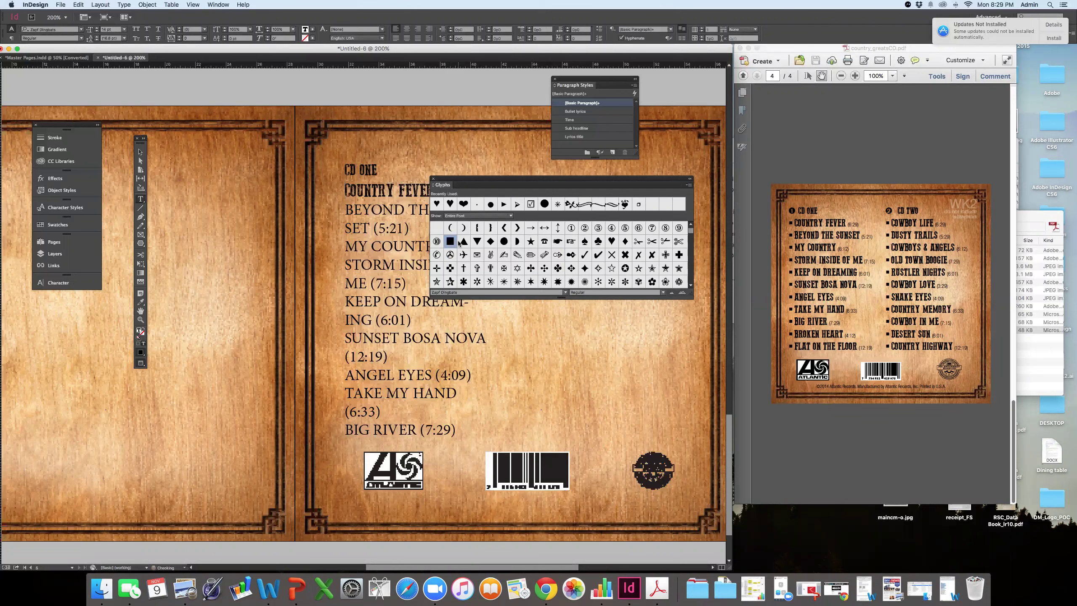
- Look through the remaining Zapf Dingbats symbols and insert the solid black square before COUNTRY FEVER
scroll(572, 250, "down", 3)
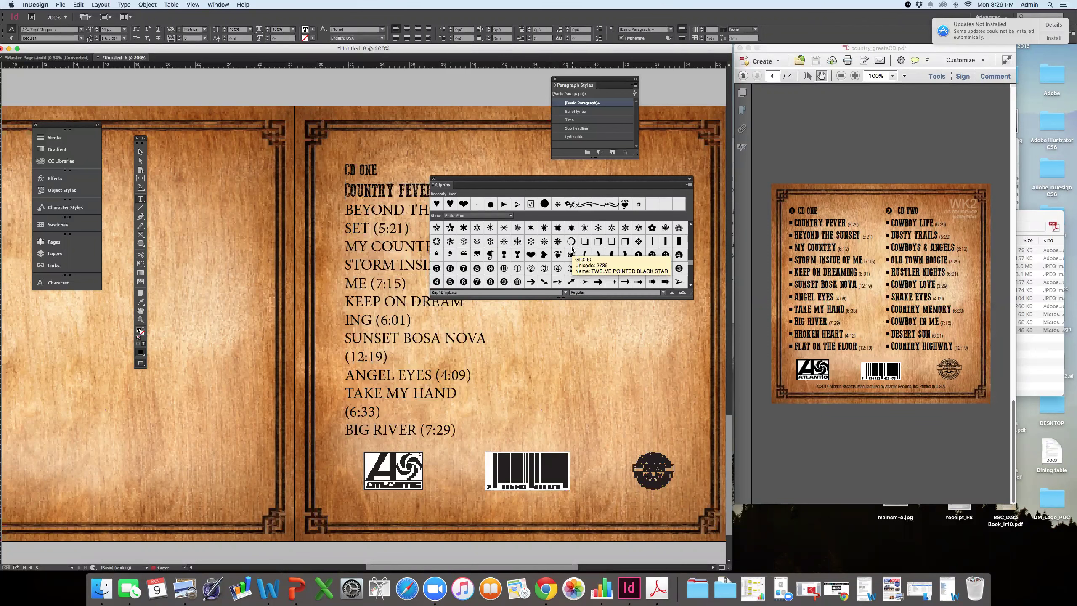
left_click(691, 285)
left_click(691, 285)
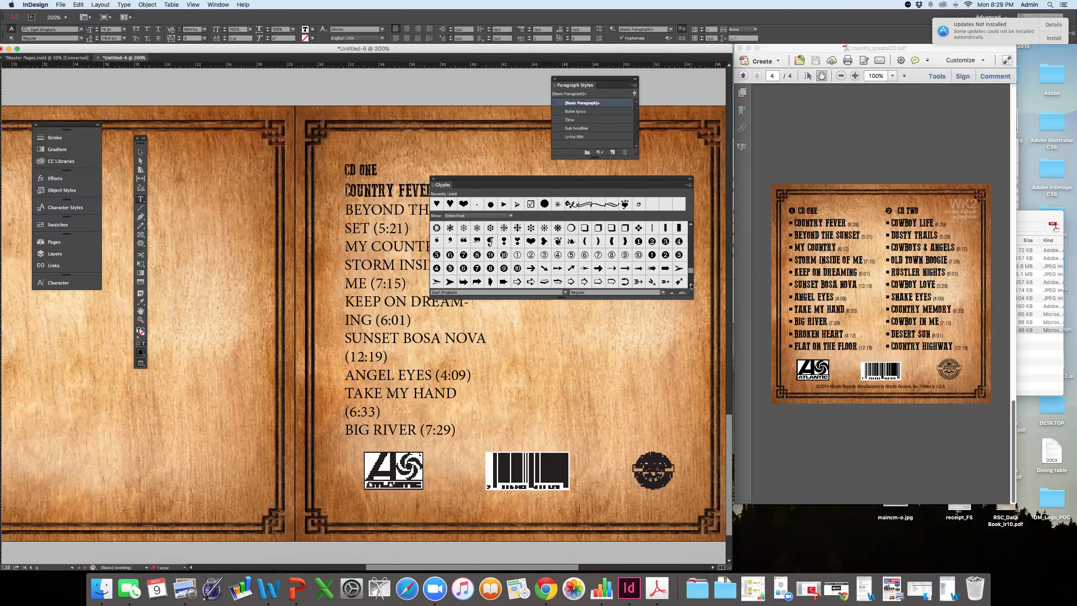
left_click(691, 285)
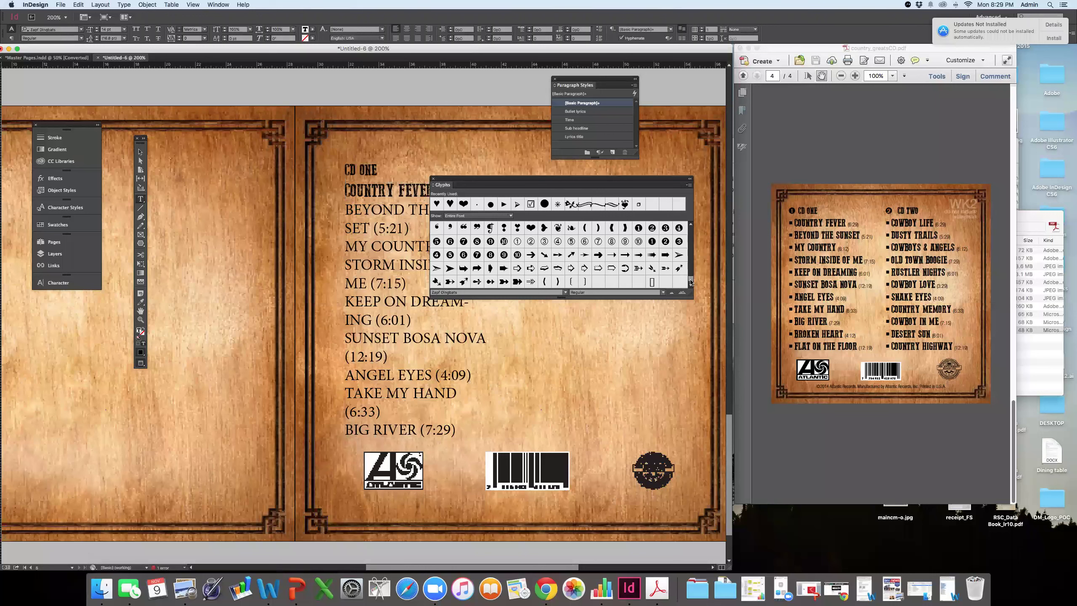
scroll(690, 275, "up", 1)
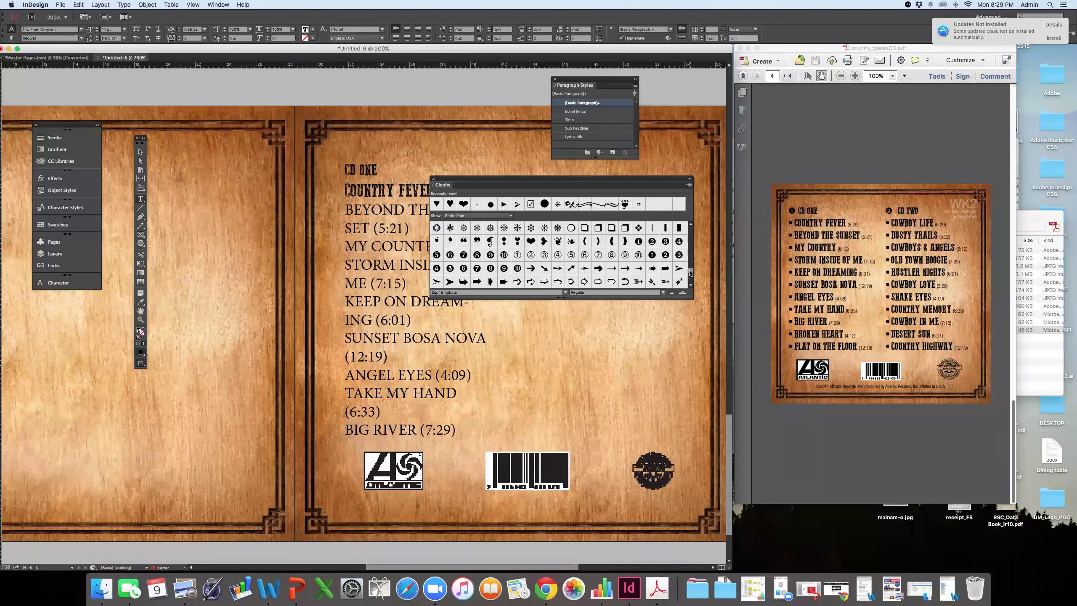
scroll(691, 269, "up", 1)
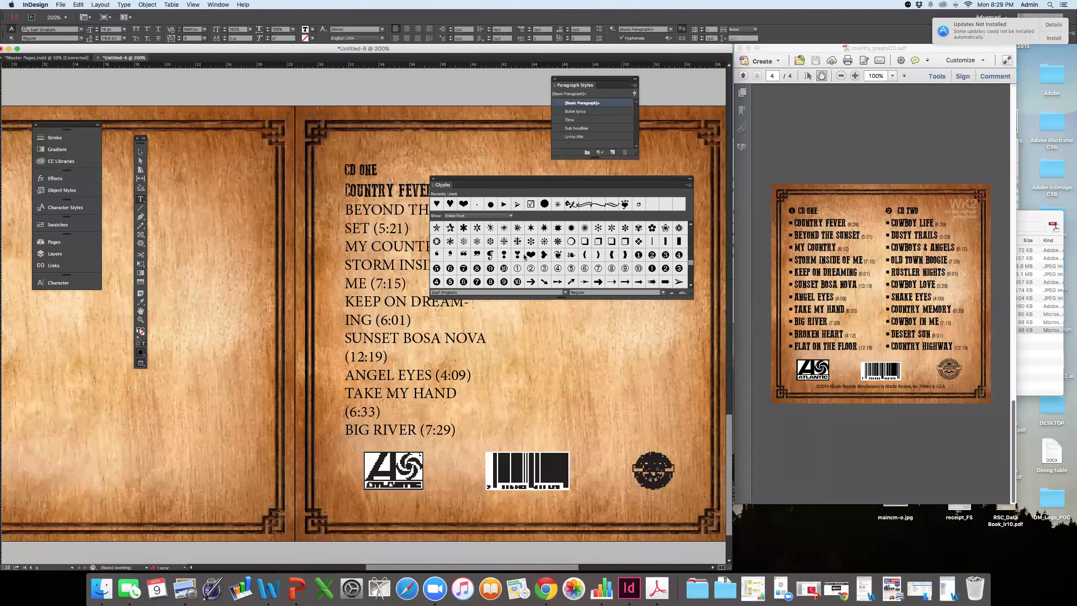
scroll(522, 257, "up", 4)
double_click(450, 242)
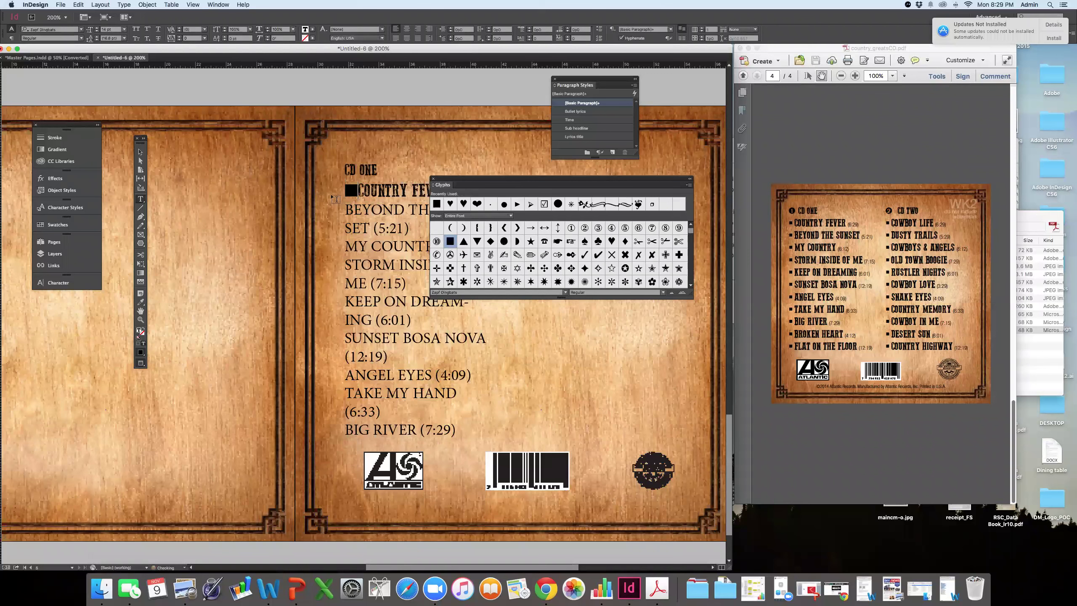
- Reduce the type size of the inserted square marker before COUNTRY FEVER
left_click_drag(340, 191, 358, 190)
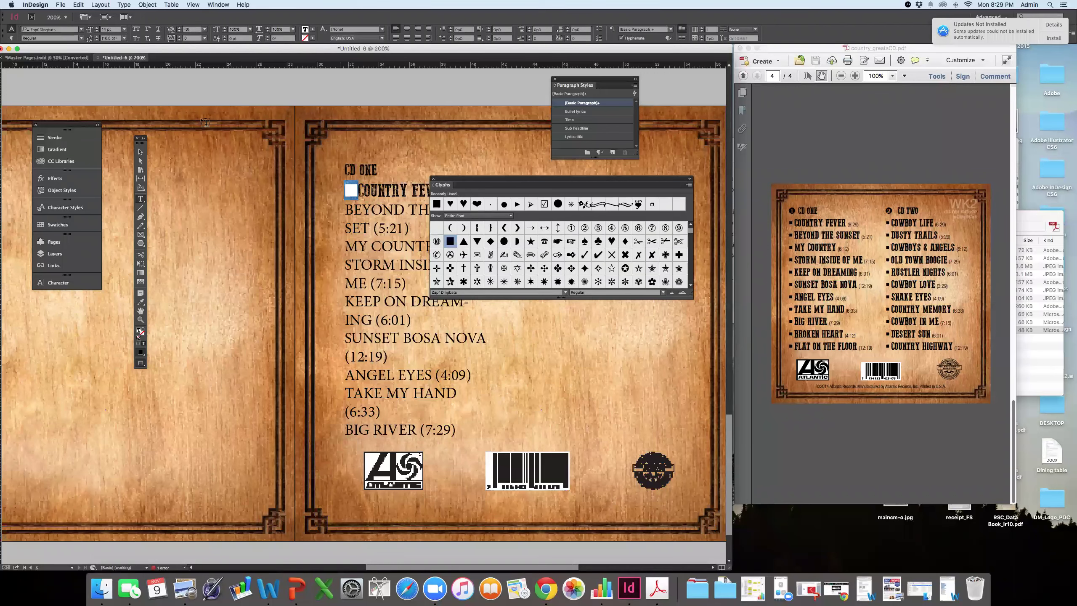
left_click(123, 31)
left_click(117, 48)
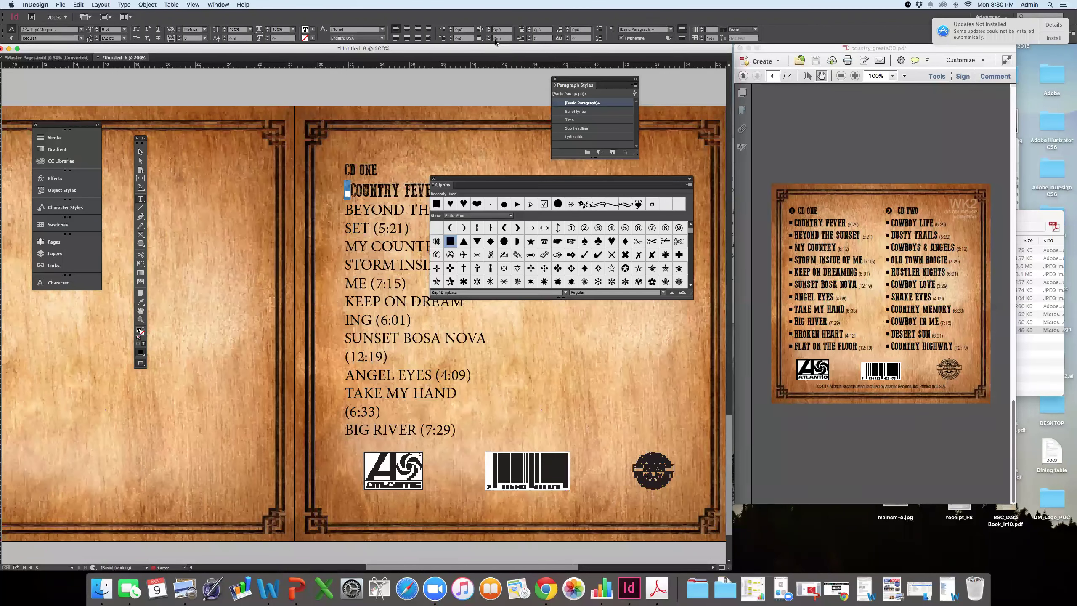
left_click(97, 37)
left_click(98, 37)
left_click(350, 187)
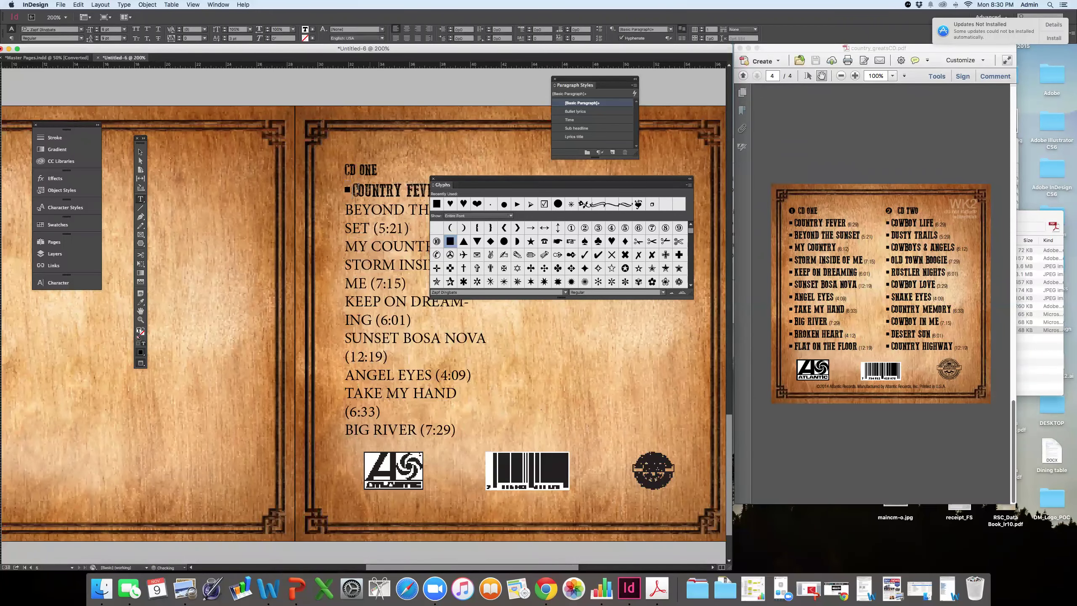
- Set the square marker's type size to 4 pt and place the glyph display clear of the track list
left_click_drag(449, 183, 580, 332)
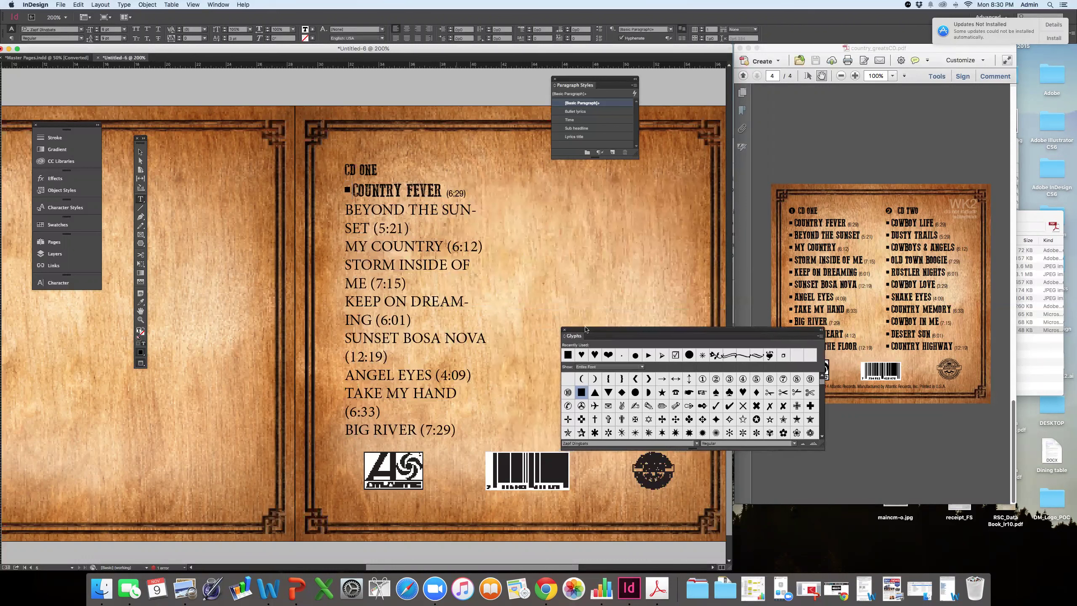
left_click_drag(351, 190, 343, 190)
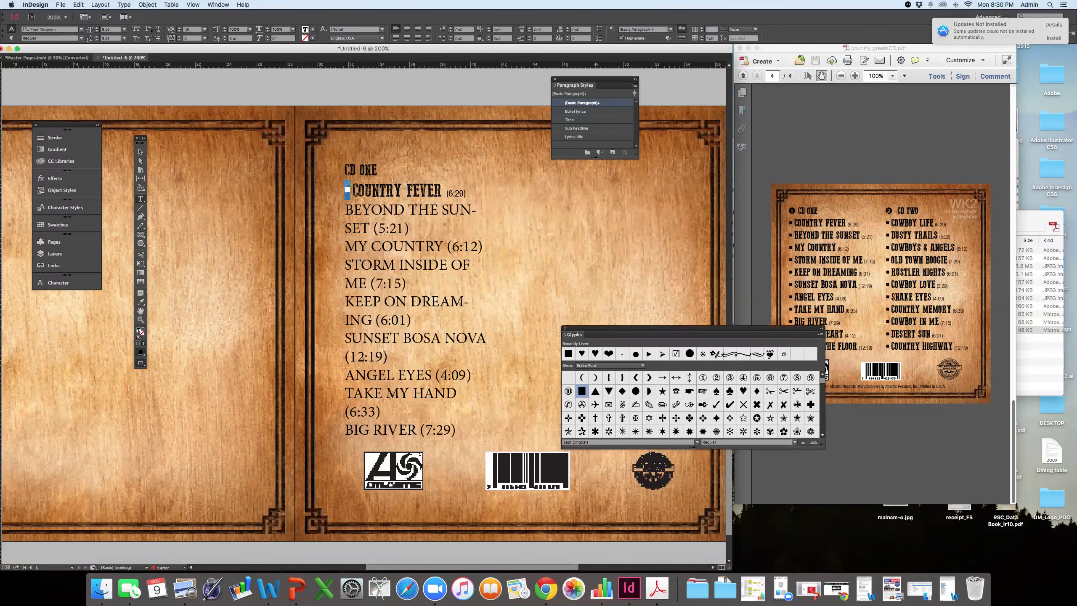
left_click(89, 32)
type("4")
key("Return")
left_click(365, 183)
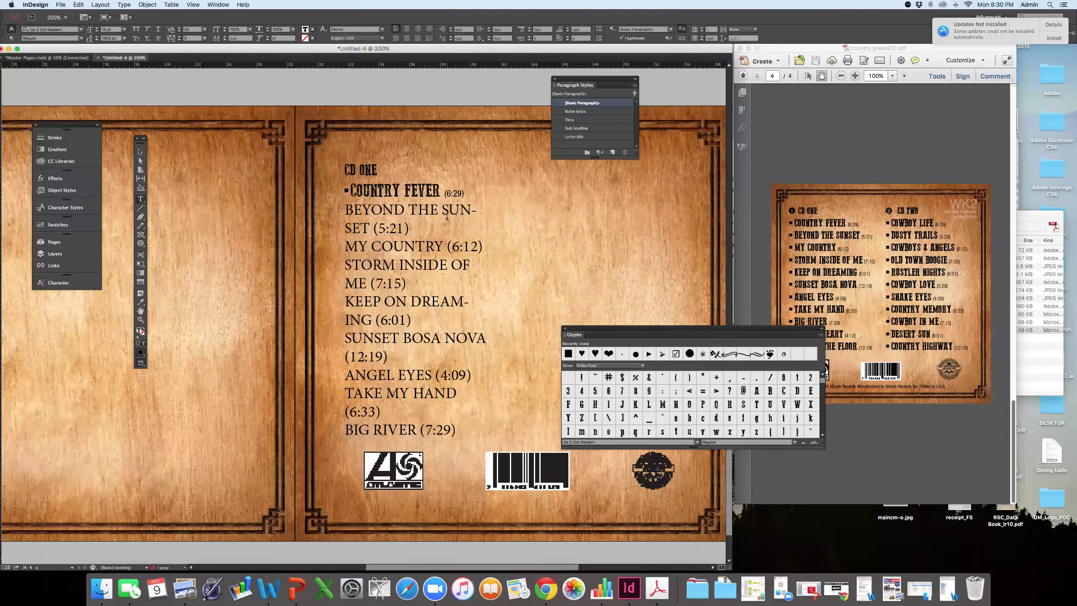
left_click_drag(658, 334, 622, 210)
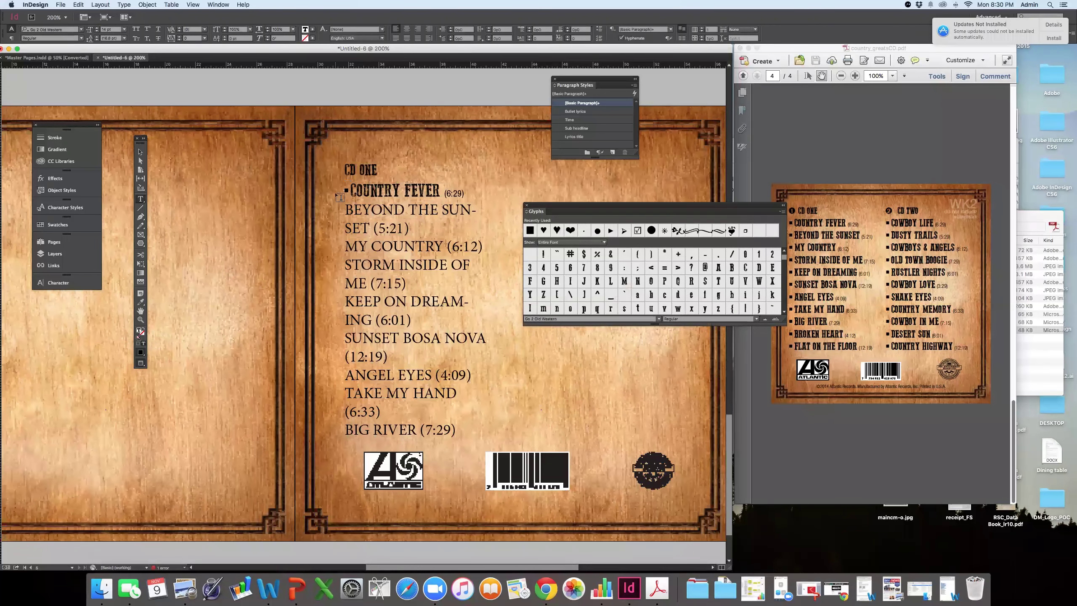
- Select the square marker before COUNTRY FEVER and look at the options of the Basic Paragraph style
left_click_drag(346, 190, 396, 192)
left_click_drag(465, 193, 345, 189)
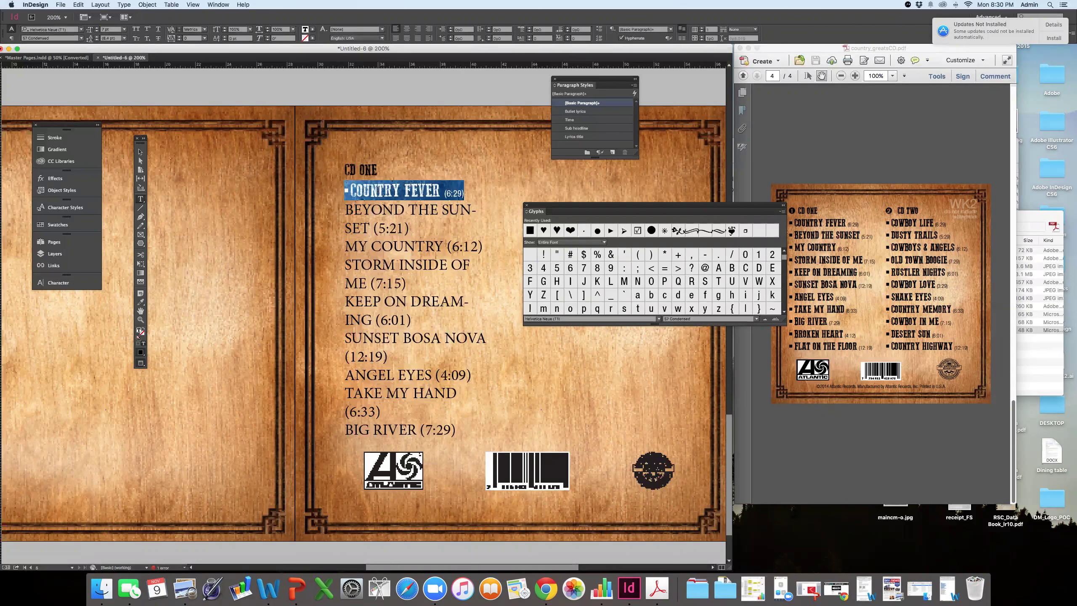
left_click(414, 190)
double_click(420, 191)
left_click(355, 187, "shift")
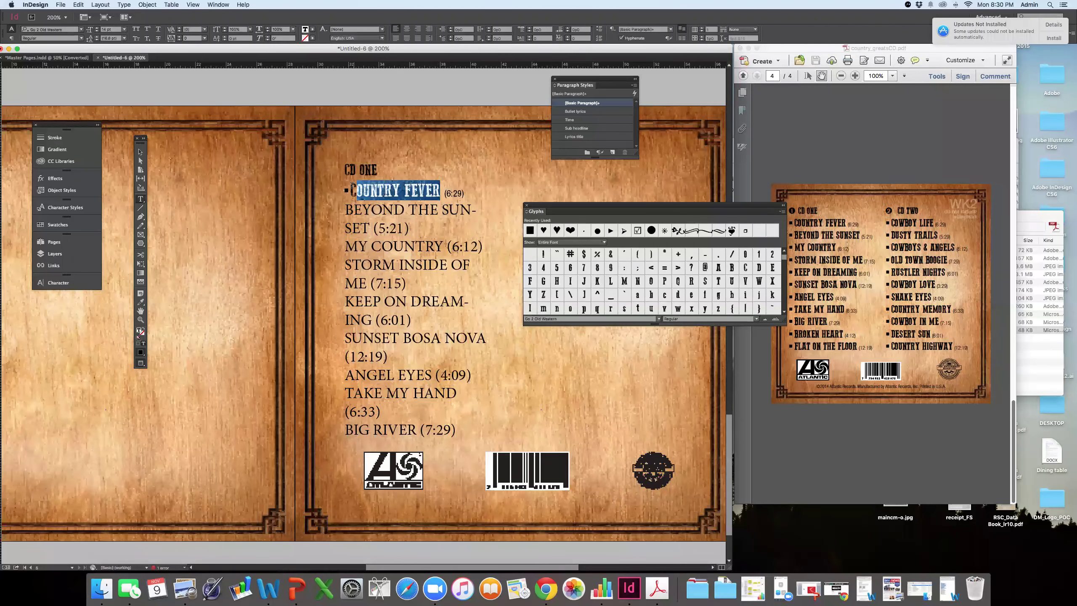
left_click_drag(346, 190, 343, 189)
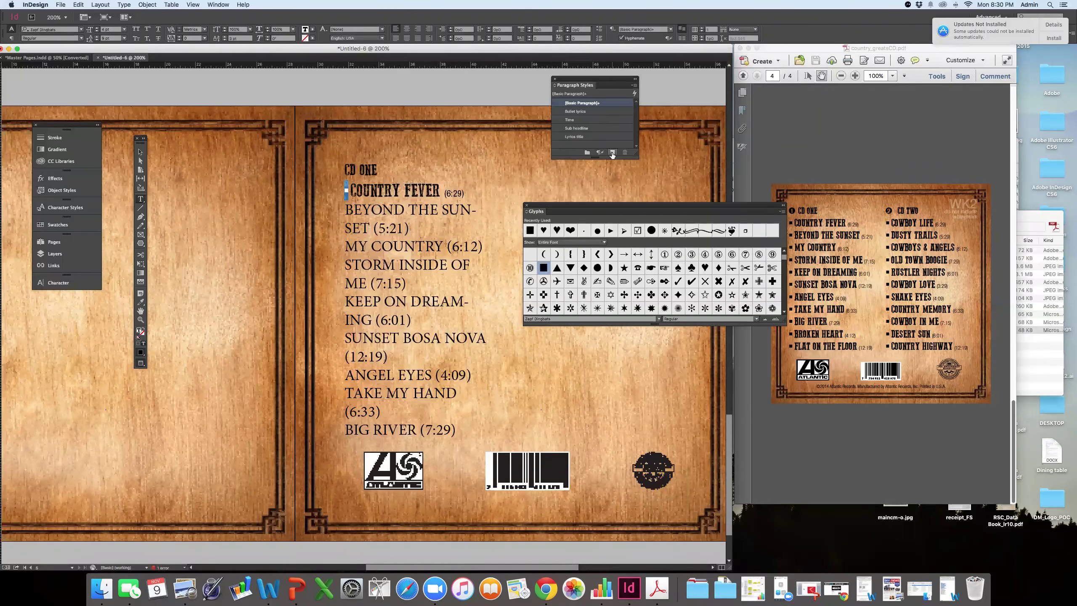
double_click(583, 106)
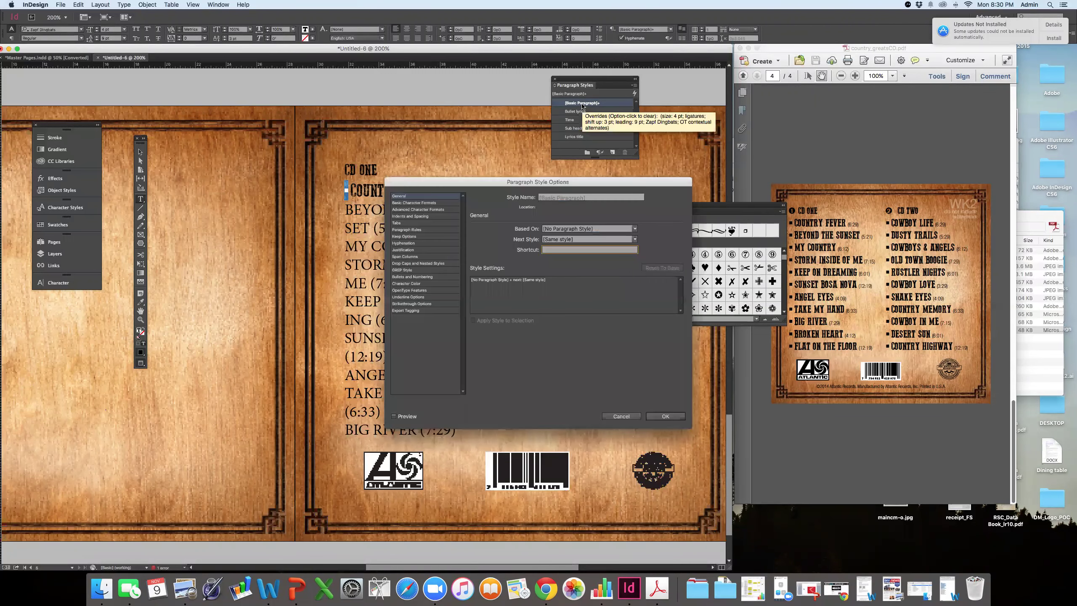
left_click(621, 415)
- Rename the Bullet lyrics paragraph style as Song title
left_click(585, 112)
left_click(586, 111)
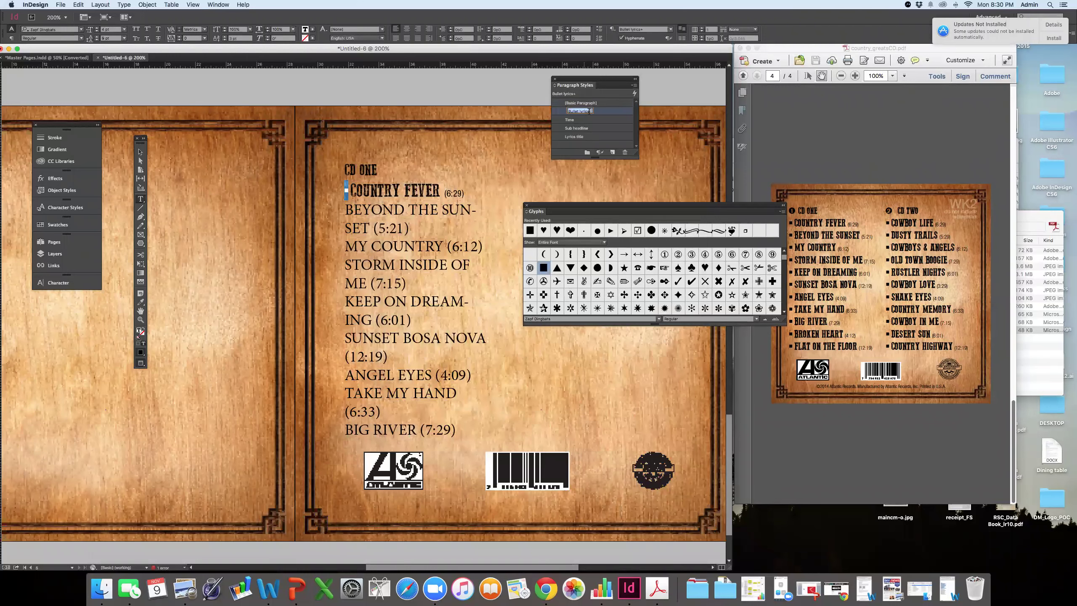
left_click(580, 111)
type("Title")
key("BackSpace")
key("BackSpace")
key("BackSpace")
key("BackSpace")
key("BackSpace")
type("Song title")
- Create a new paragraph style and rename the Song title style as Bullet point
left_click(613, 152)
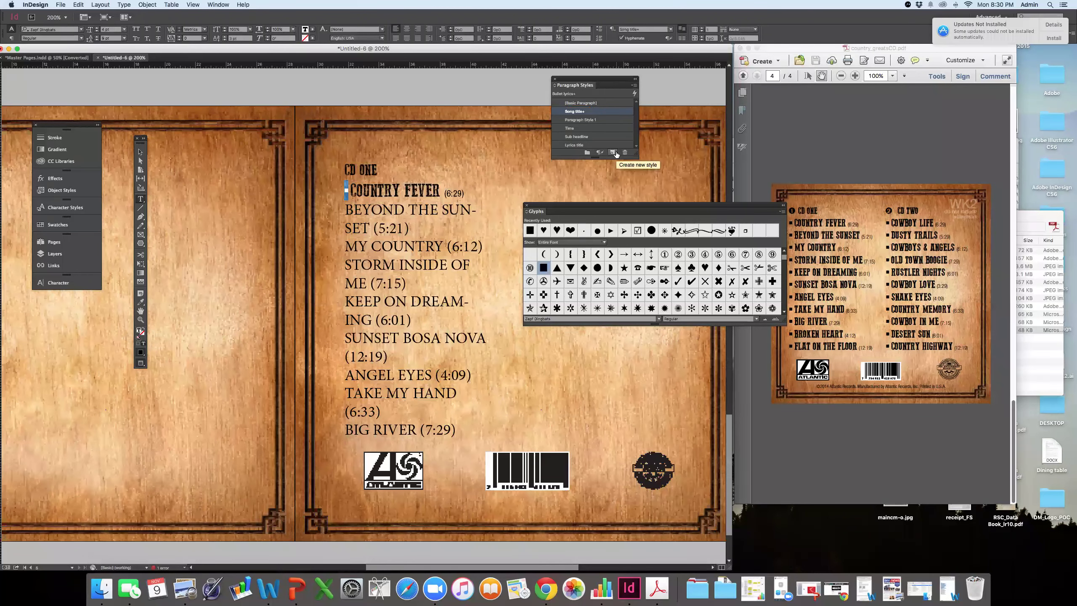
double_click(569, 111)
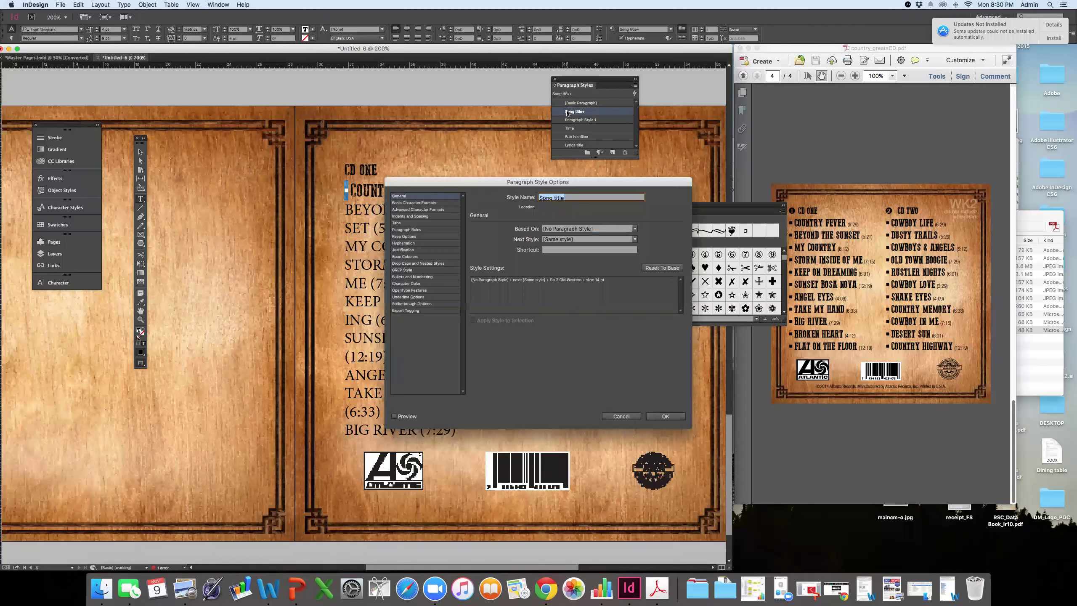
type("Bullet point")
key("Return")
- Place the glyph display clear of the text and apply the Bullet point paragraph style to the BEYOND THE SUNSET line
left_click_drag(570, 205, 634, 197)
left_click(463, 192)
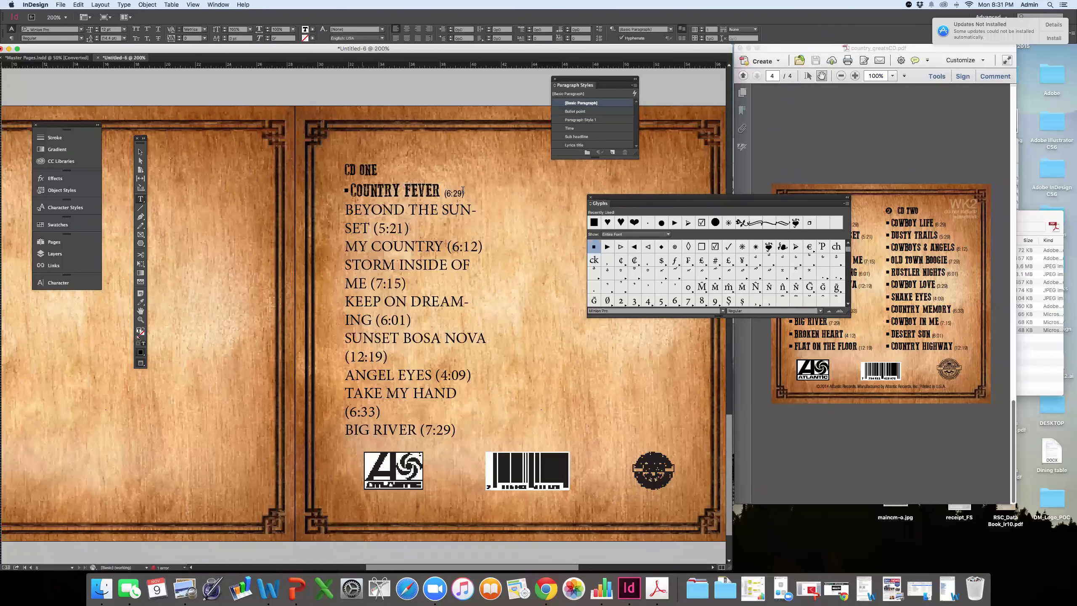
left_click(580, 112)
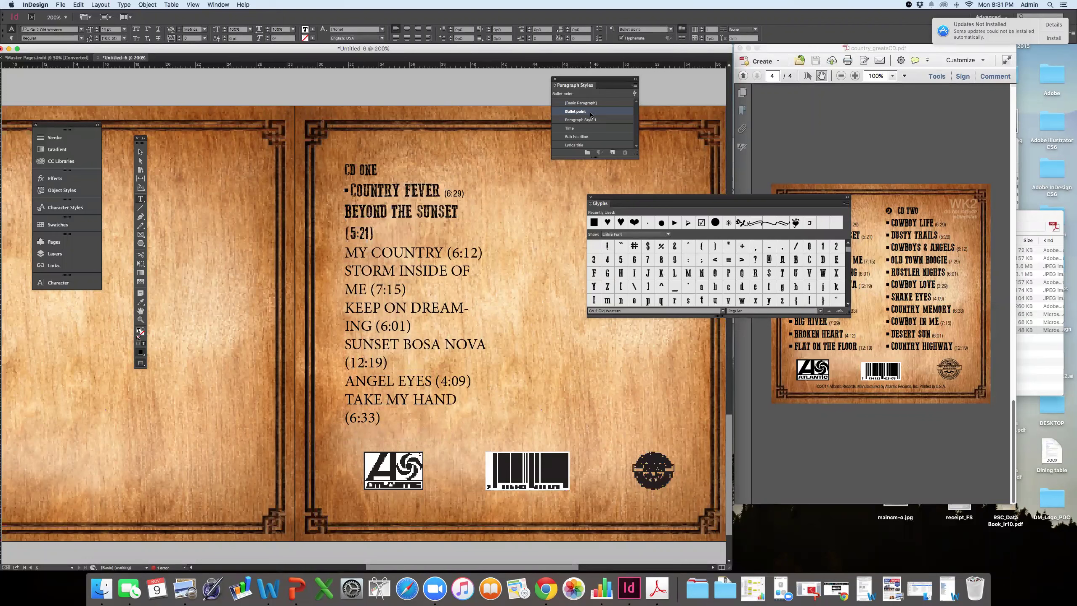
- Delete the Bullet point paragraph style, replacing it with Basic Paragraph, and undo the deletion
left_click(625, 153)
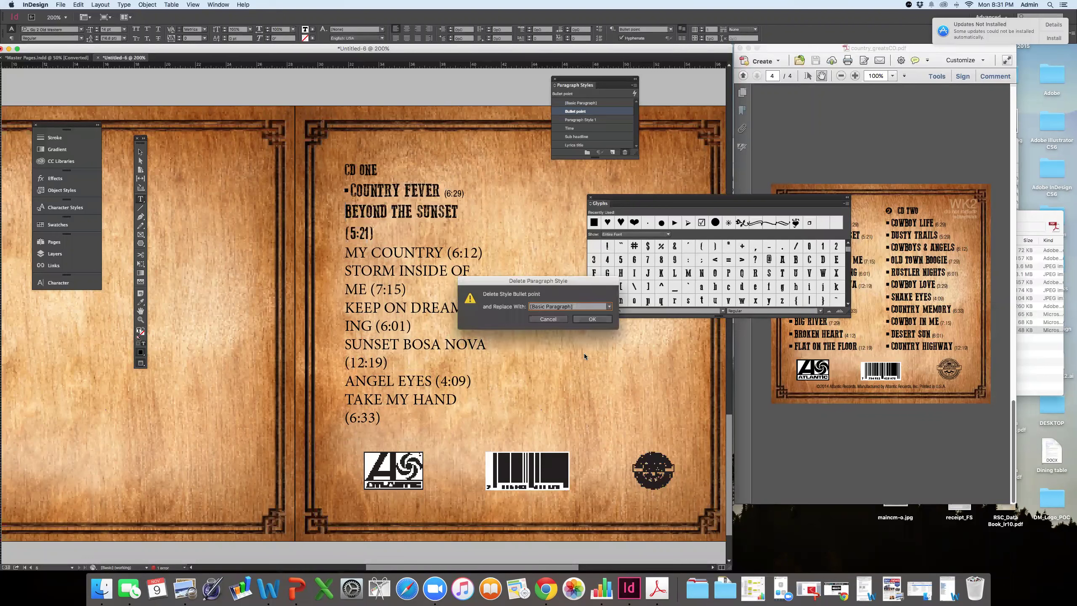
left_click(591, 318)
key("super+z")
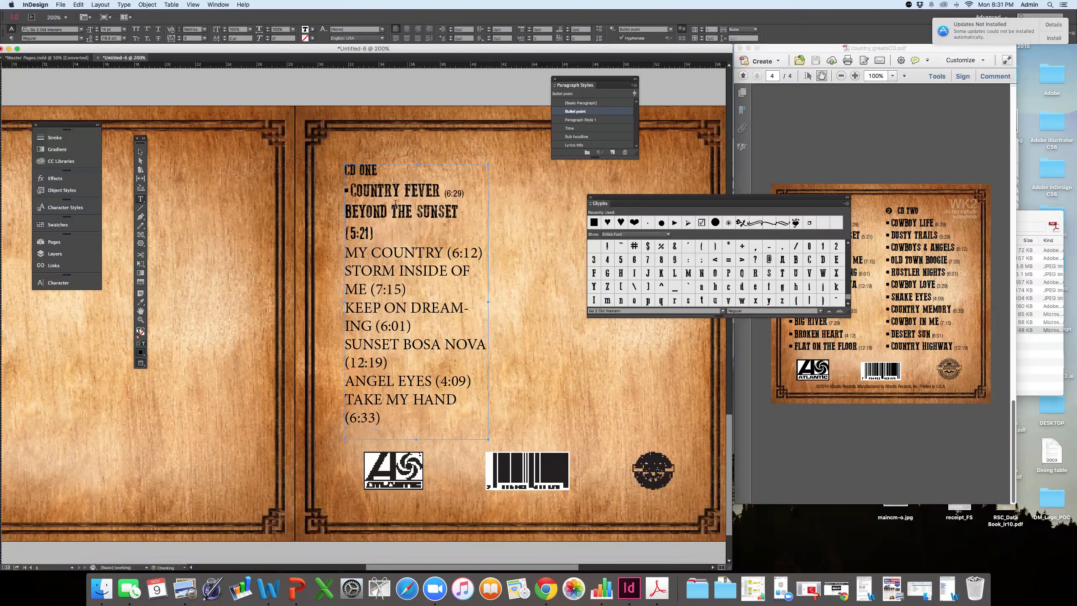
- Apply the Time paragraph style to the running time (5:21) of BEYOND THE SUNSET
left_click_drag(382, 229, 344, 233)
left_click(580, 128)
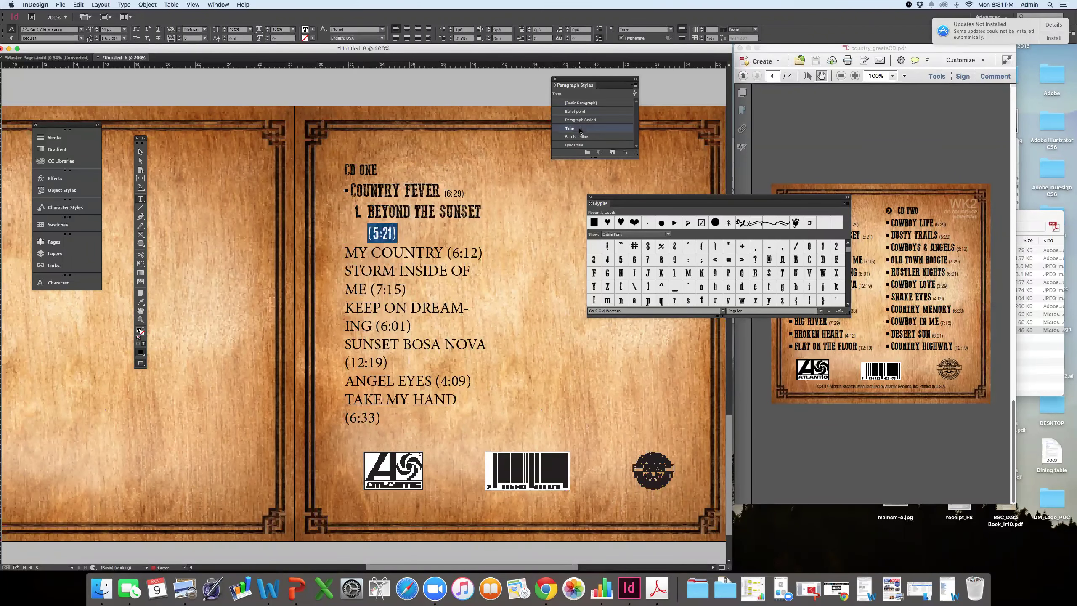
left_click(572, 129)
- Apply the Time paragraph style to the running time (6:29) of COUNTRY FEVER and review the style's general options
left_click_drag(445, 193, 469, 193)
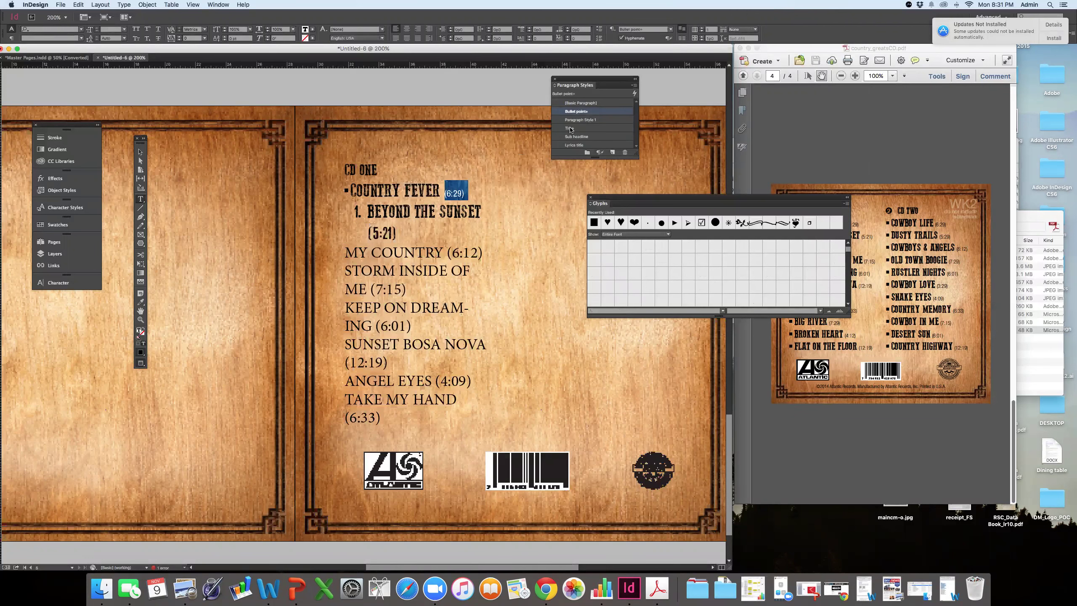
left_click(570, 129)
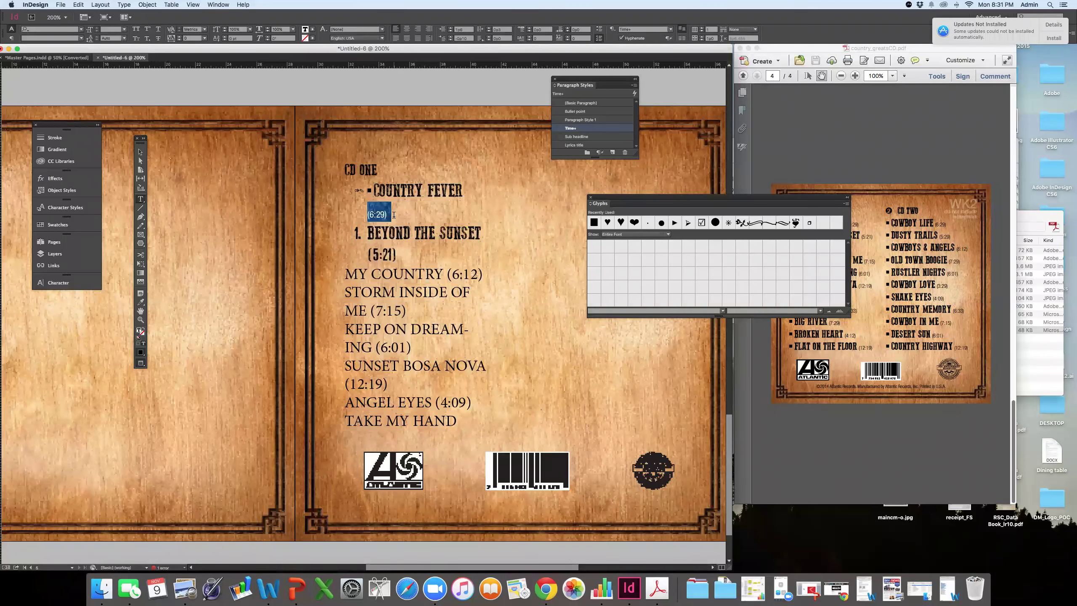
double_click(572, 128)
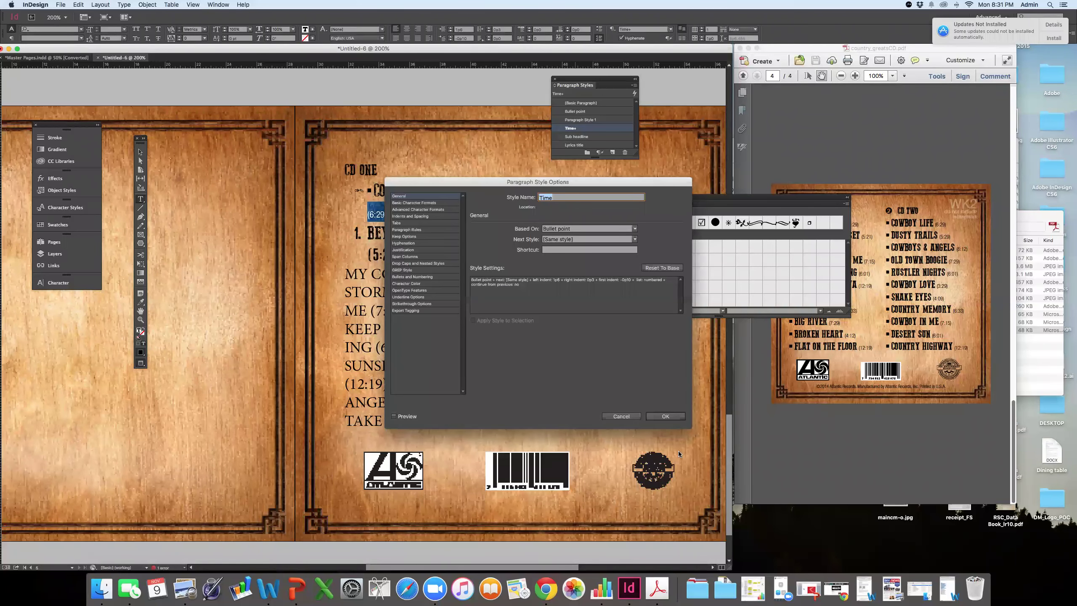
left_click(668, 420)
- Remove the square marker and list formatting from COUNTRY FEVER, keeping the title on its own line below CD ONE
left_click(367, 189)
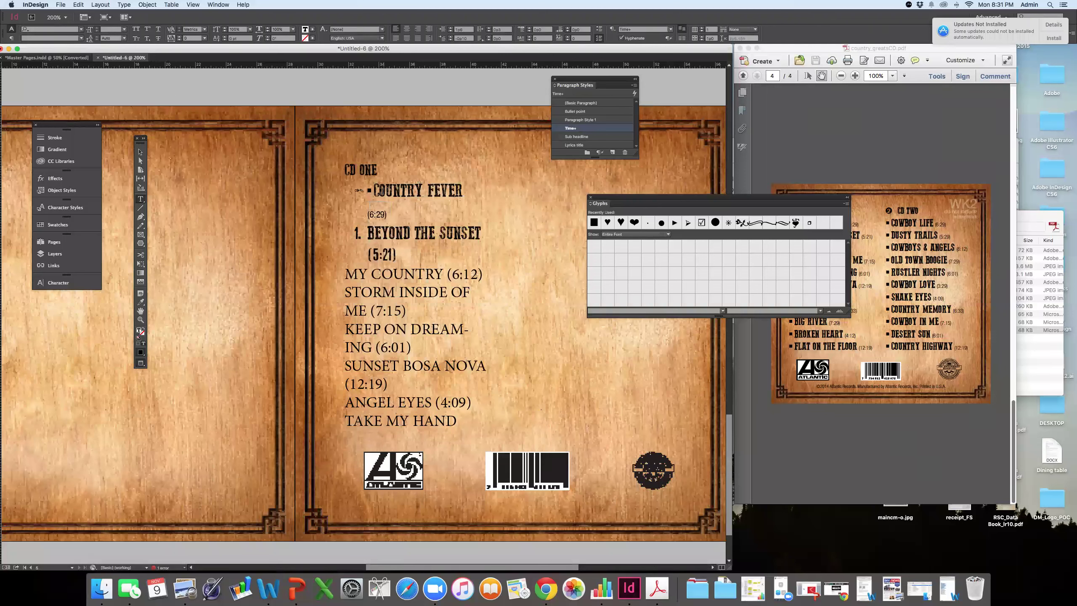
key("BackSpace")
key("BackSpace")
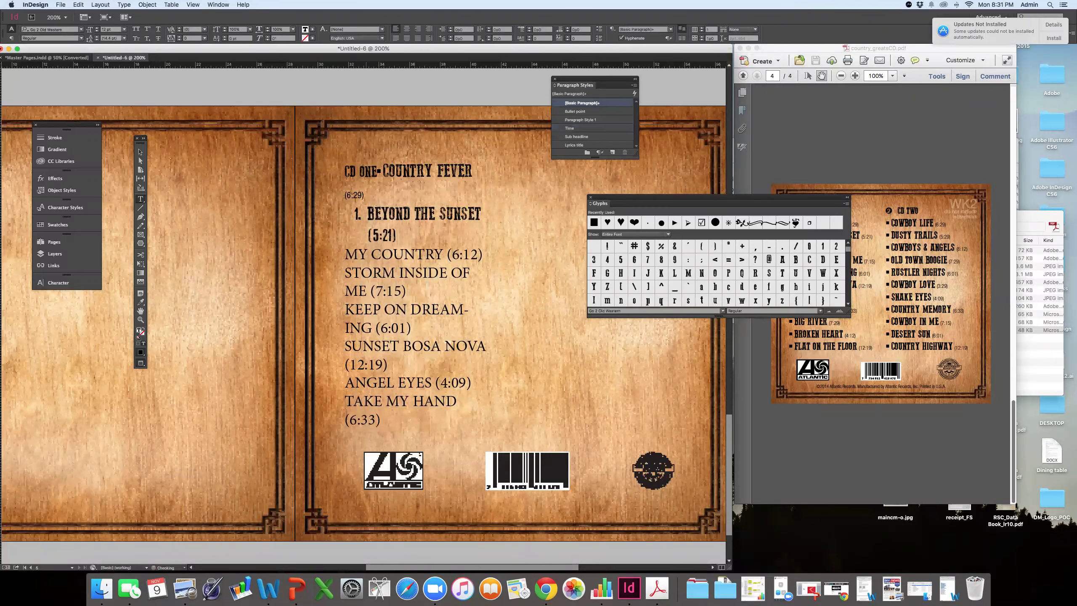
key("Return")
key("BackSpace")
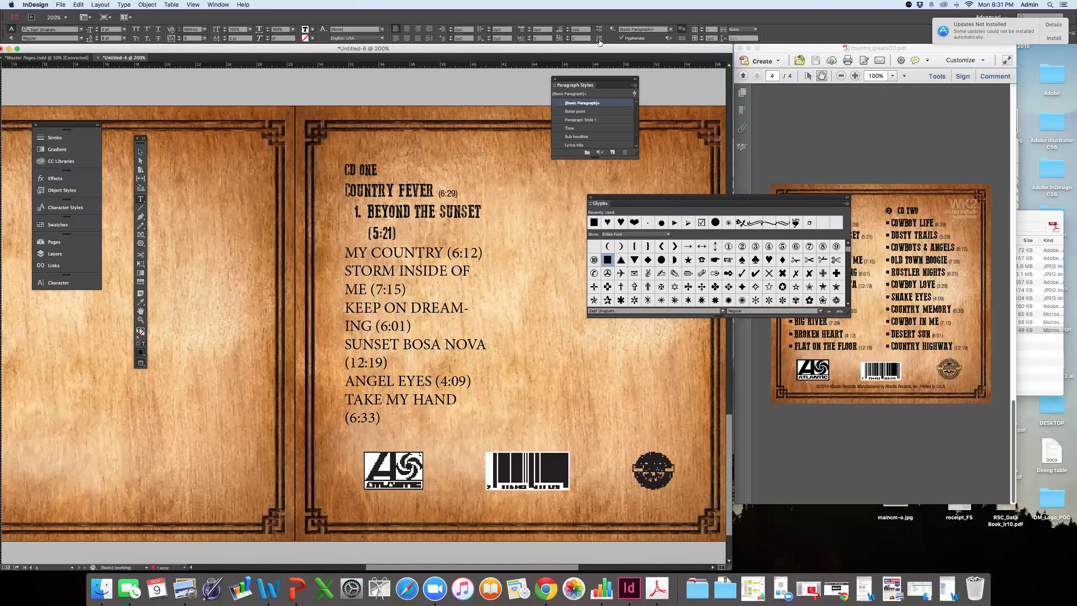
- Turn on automatic list numbering for the COUNTRY FEVER line and select the BEYOND THE SUNSET entry
left_click(599, 38)
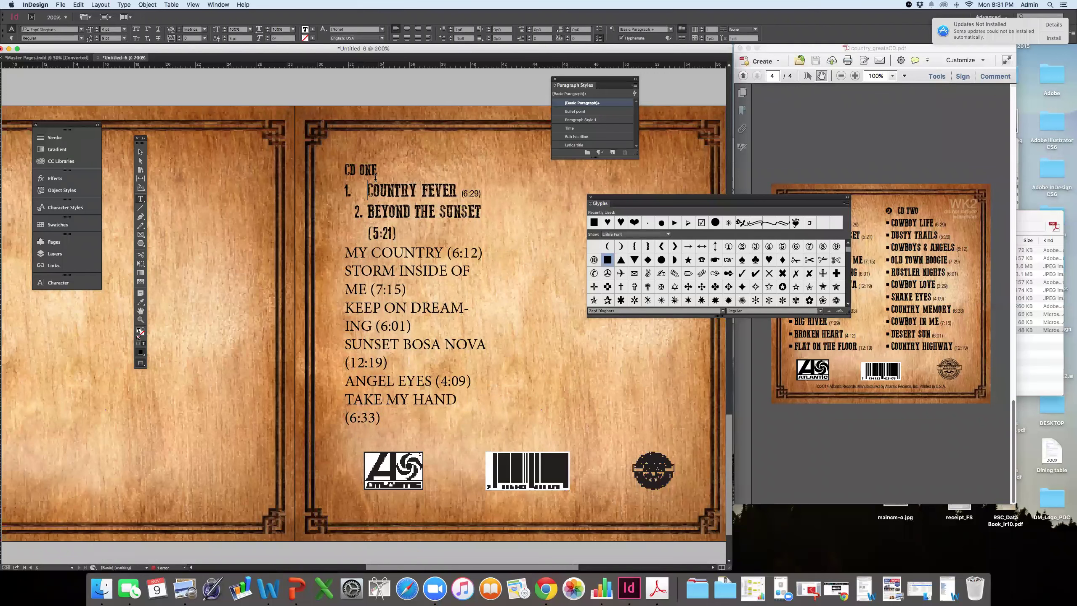
left_click(367, 211)
mouse_move(415, 228)
left_mouse_down()
mouse_move(367, 211)
mouse_move(401, 237)
left_mouse_up()
- Undo the numbering of COUNTRY FEVER and the paragraph styles applied to BEYOND THE SUNSET, and clear the selection
key("super+z")
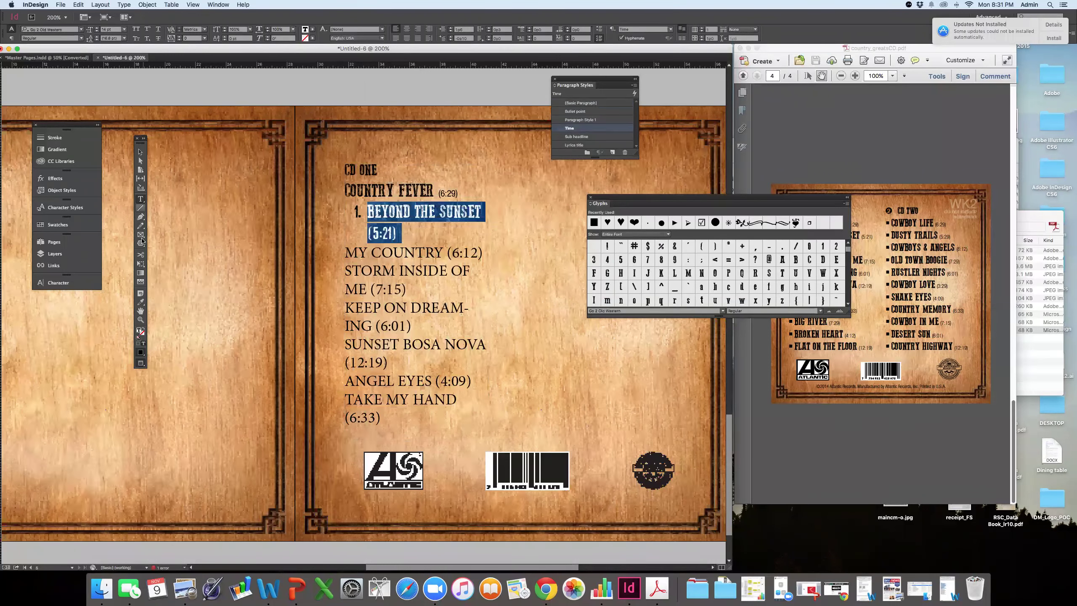
left_click(141, 302)
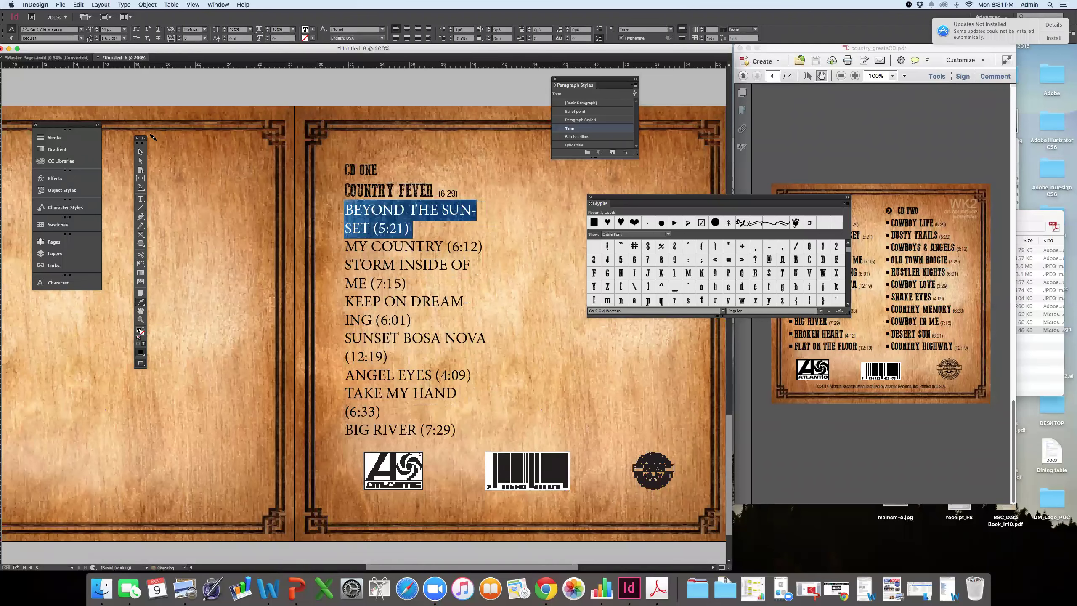
left_click(140, 153)
left_click(419, 212)
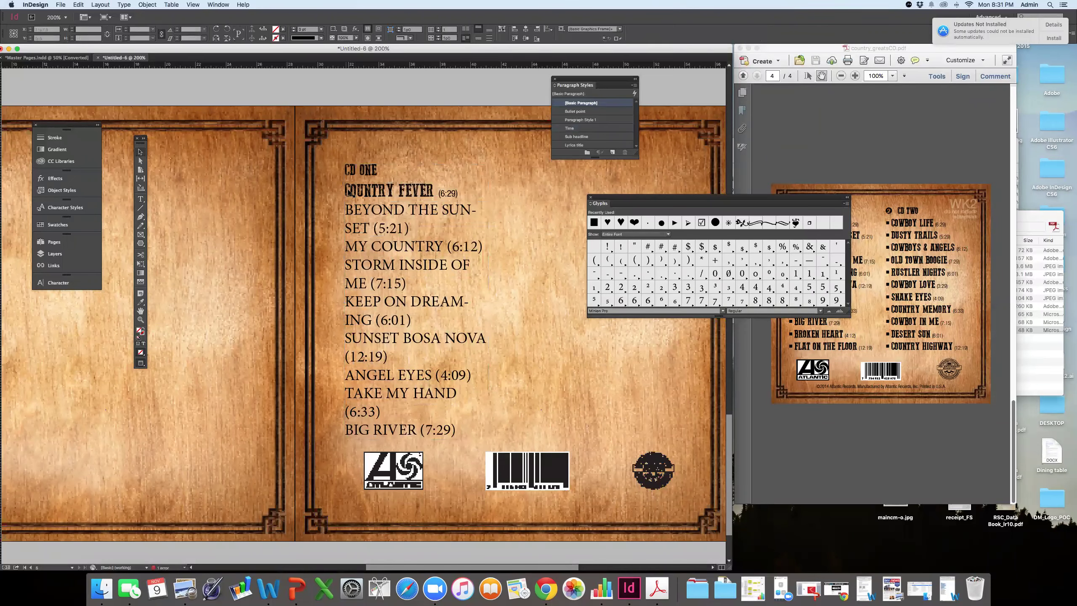
- Format the COUNTRY FEVER line as an automatically numbered list item
double_click(346, 190)
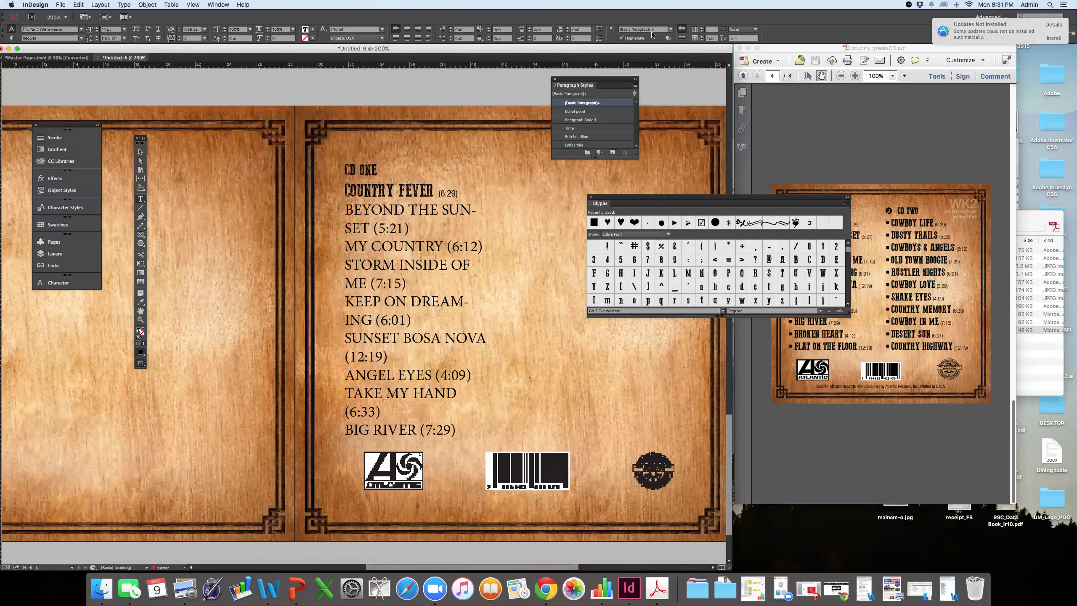
left_click(599, 38)
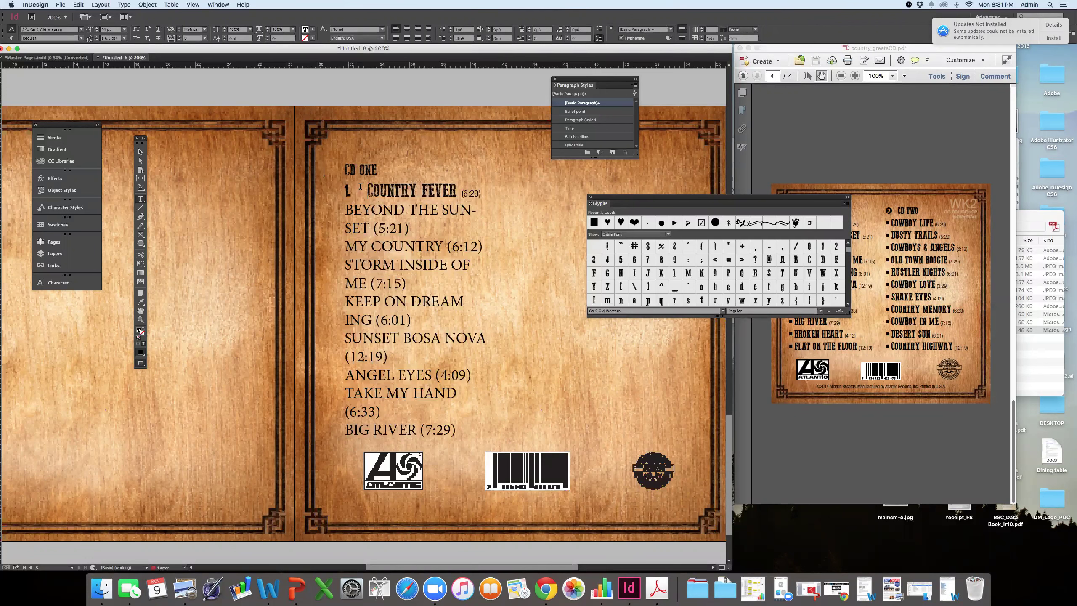
- Try to reduce the paragraph indents of the numbered COUNTRY FEVER line
left_click(489, 41)
left_click(607, 317)
left_click(451, 40)
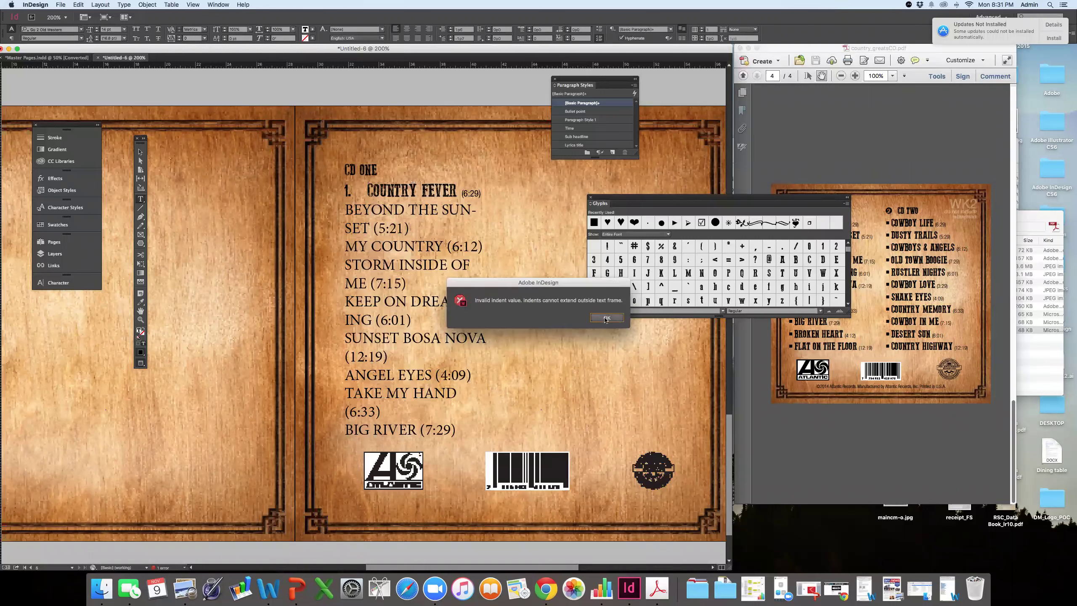
left_click(607, 318)
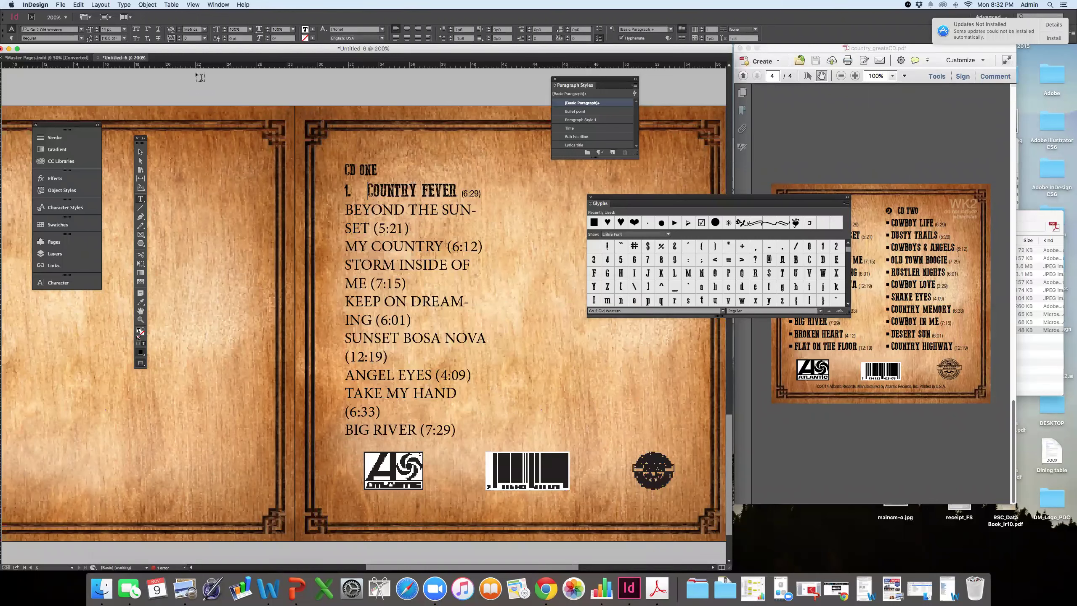
- Adjust the indents of the COUNTRY FEVER line to move its list number closer to the title
left_click(180, 37)
left_click(450, 28)
left_click(449, 28)
left_click(449, 32)
left_click(450, 31)
left_click(450, 37)
left_click(450, 37)
left_click(450, 37)
left_click(450, 37)
left_click(450, 37)
left_click(451, 37)
left_click(450, 37)
- Loosen the tracking of the first four letters of COUNTRY FEVER slightly
left_click_drag(368, 191, 393, 194)
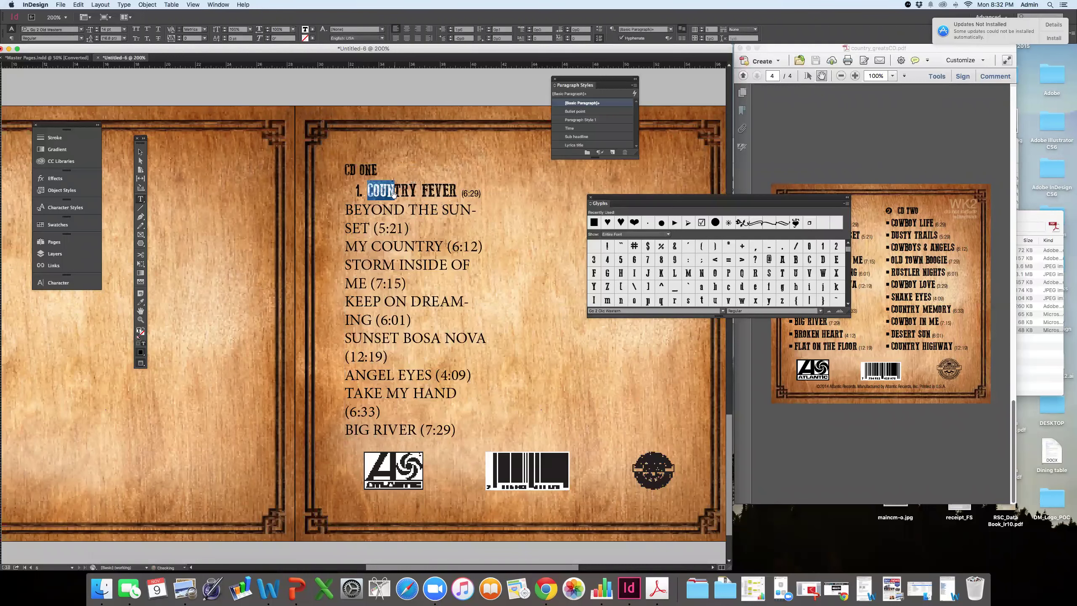
key("alt+Left")
key("alt+Left")
key("alt+Right")
key("alt+Right")
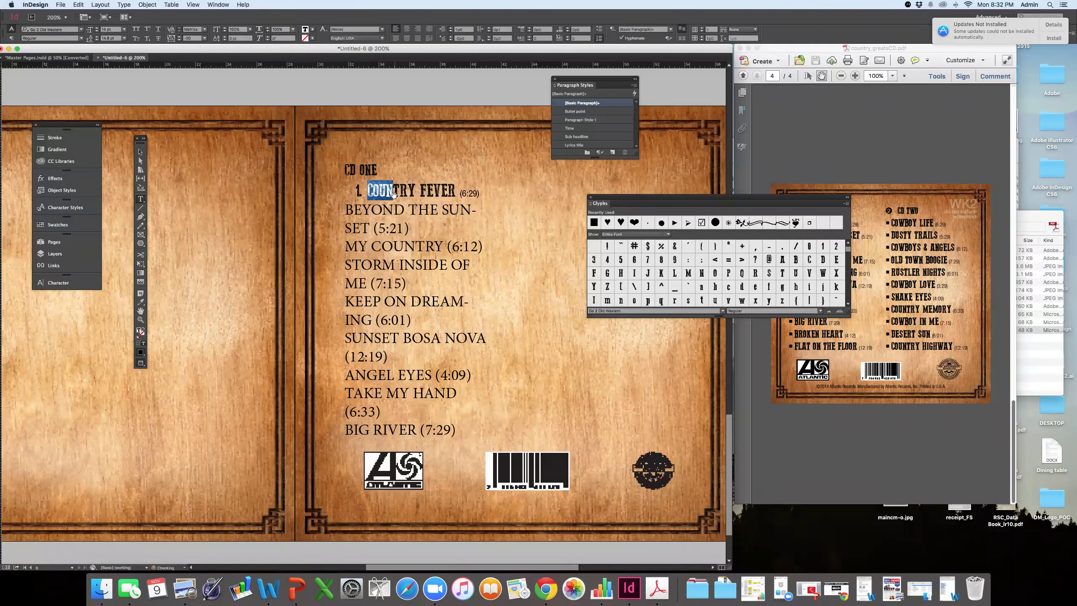
key("alt+Right")
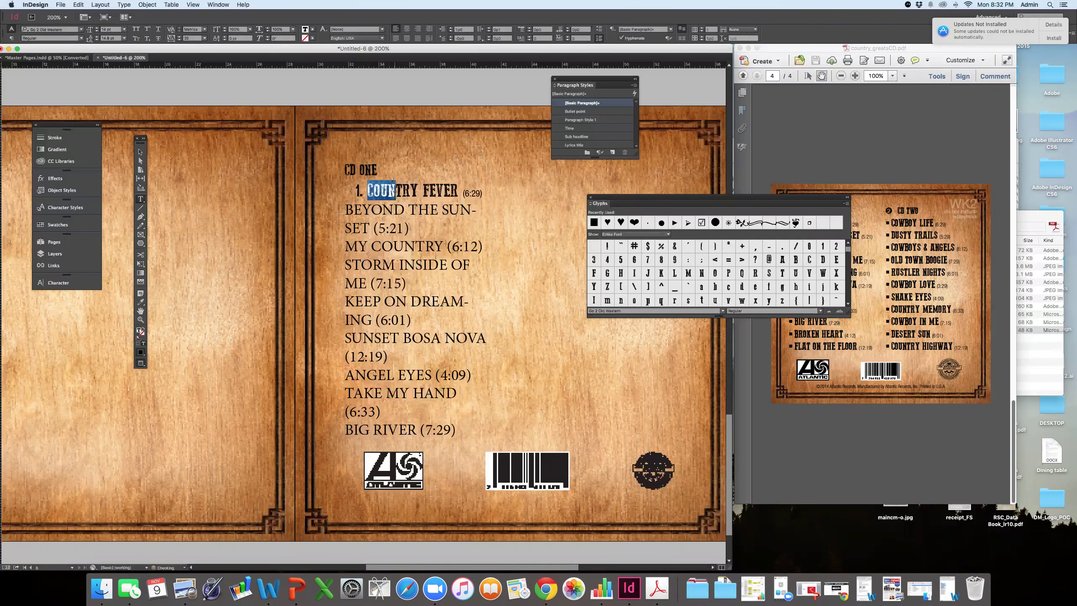
- Fine-tune the first-line indent of COUNTRY FEVER so the list number sits directly before the title
left_click(387, 194)
left_click(356, 191)
left_click(450, 39)
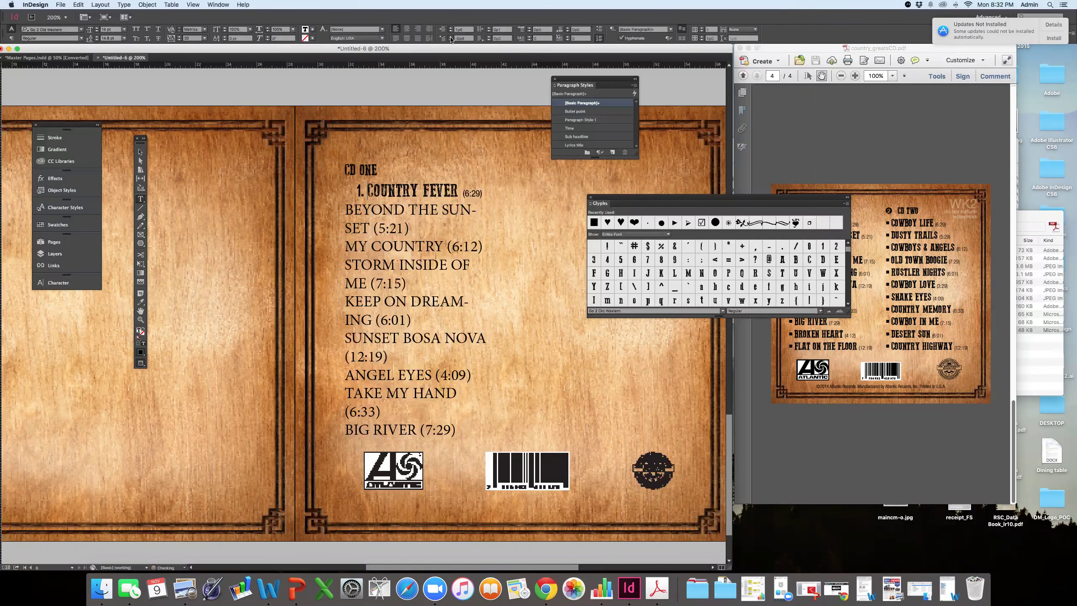
left_click(450, 39)
left_click(450, 39)
left_click(450, 40)
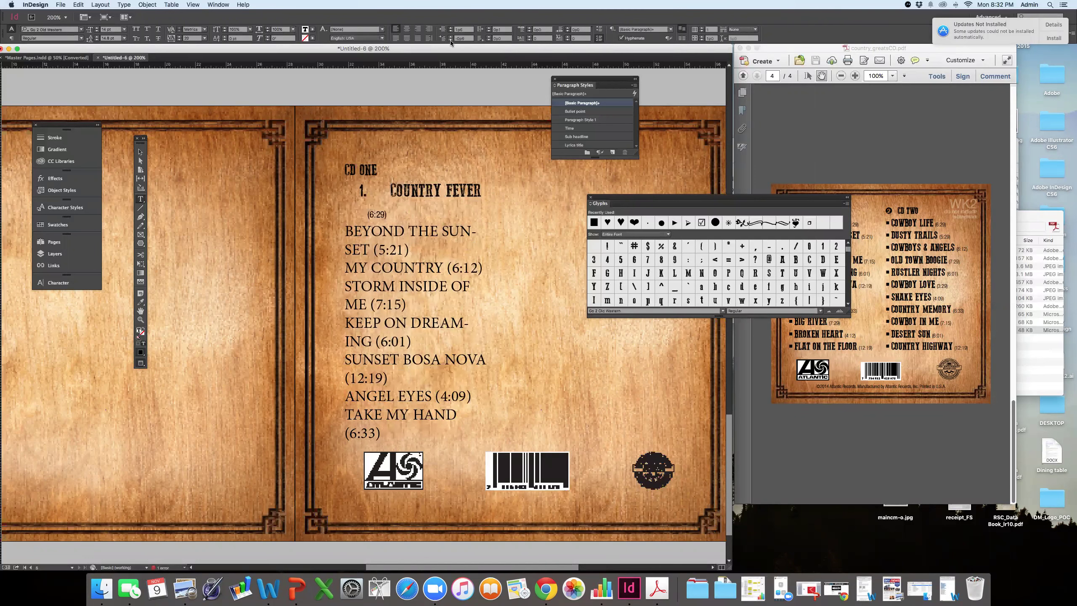
left_click(451, 40)
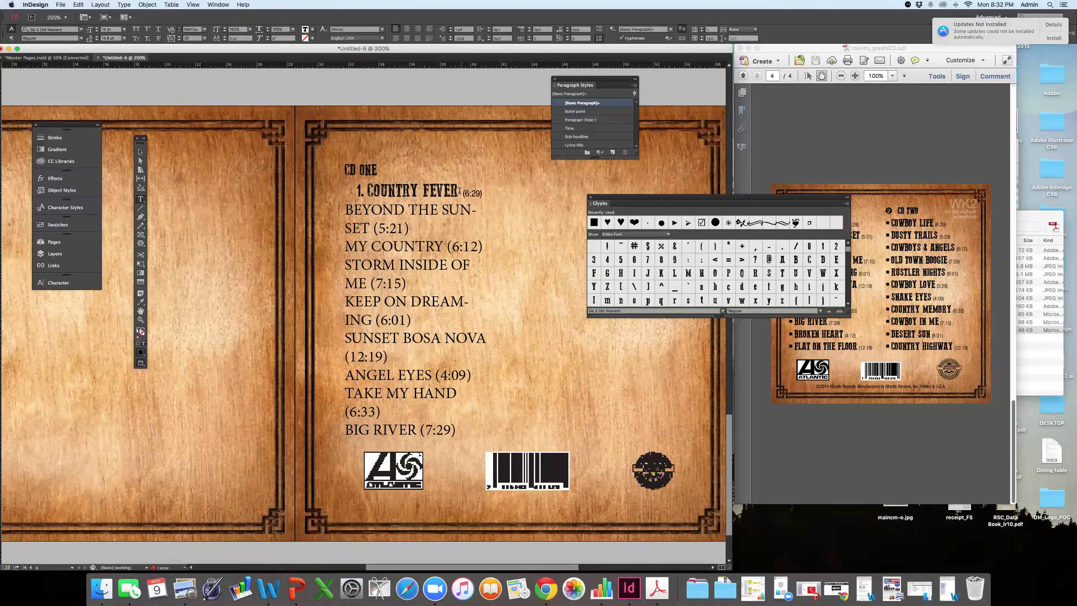
- Apply Paragraph Style 1 to the COUNTRY FEVER title and undo it
left_click_drag(460, 190, 349, 190)
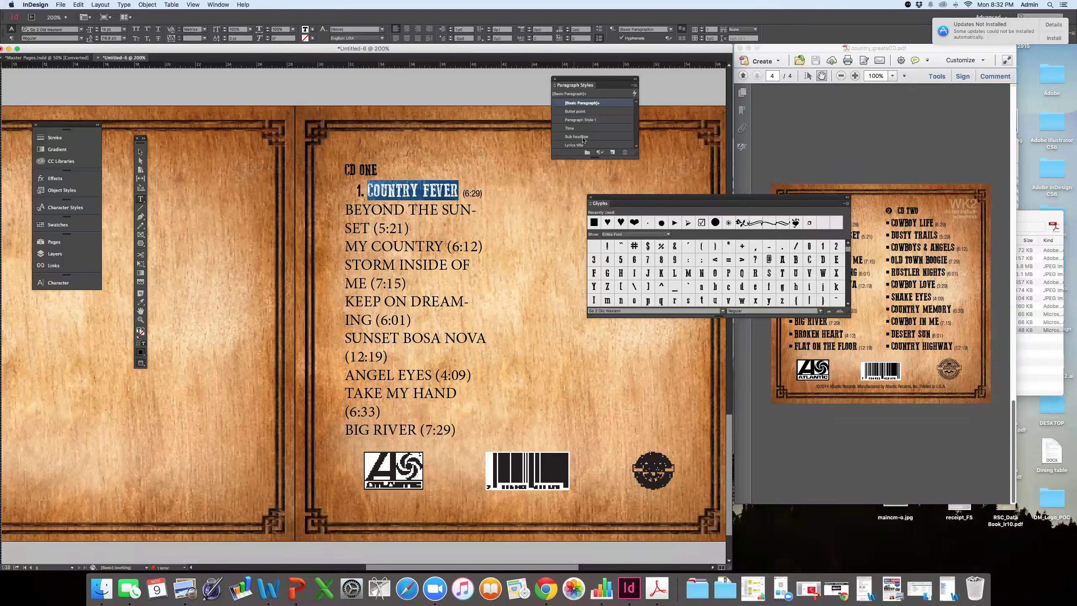
left_click(592, 122)
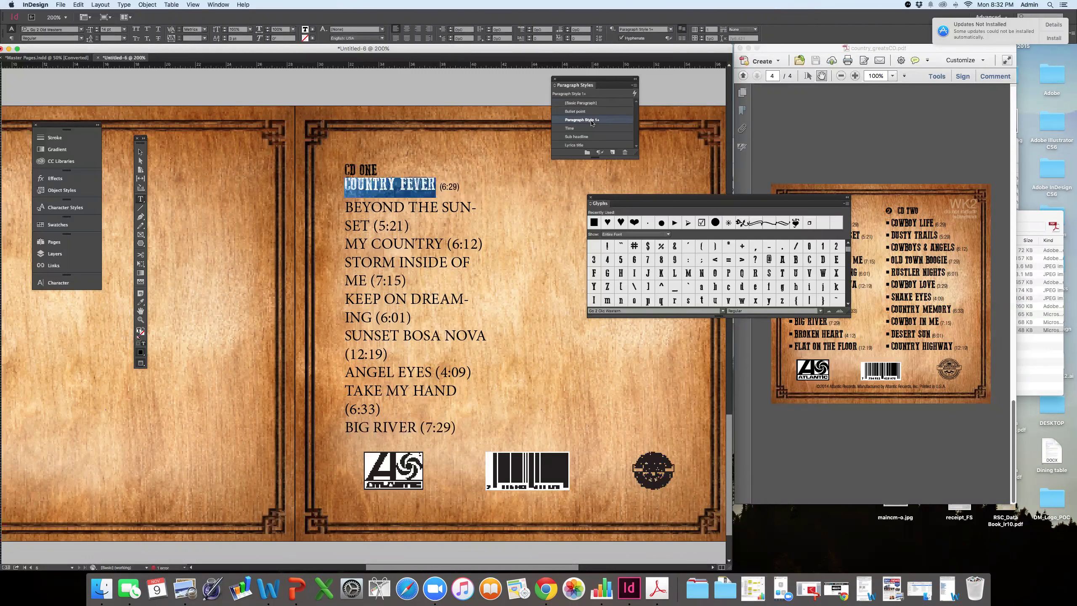
key("super+z")
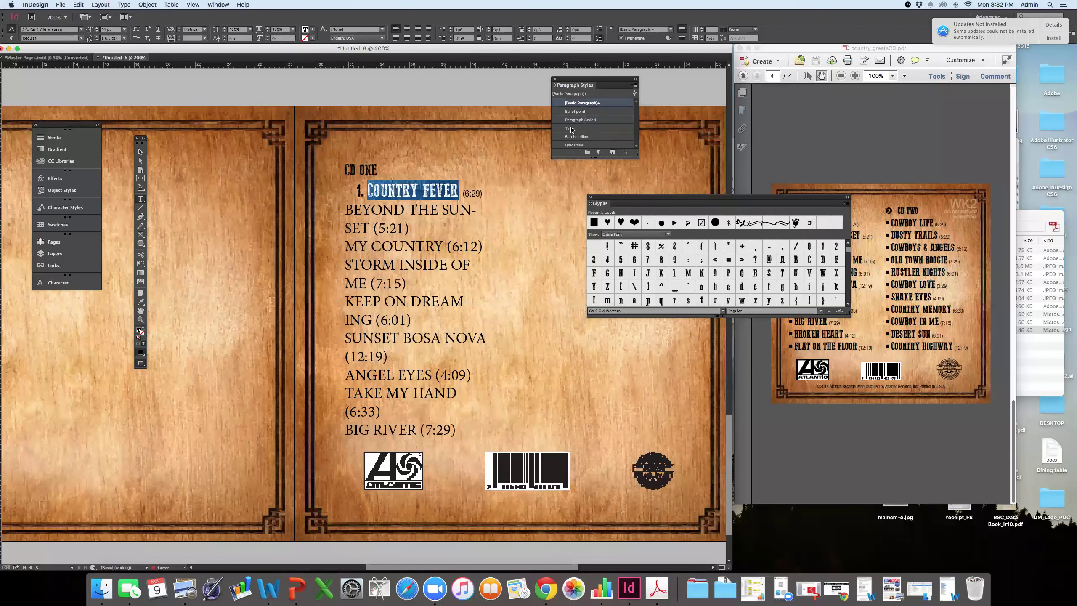
- Apply the Time paragraph style to the COUNTRY FEVER line and its running time (6:29)
left_click(569, 129)
left_click_drag(464, 194, 487, 194)
left_click(570, 128)
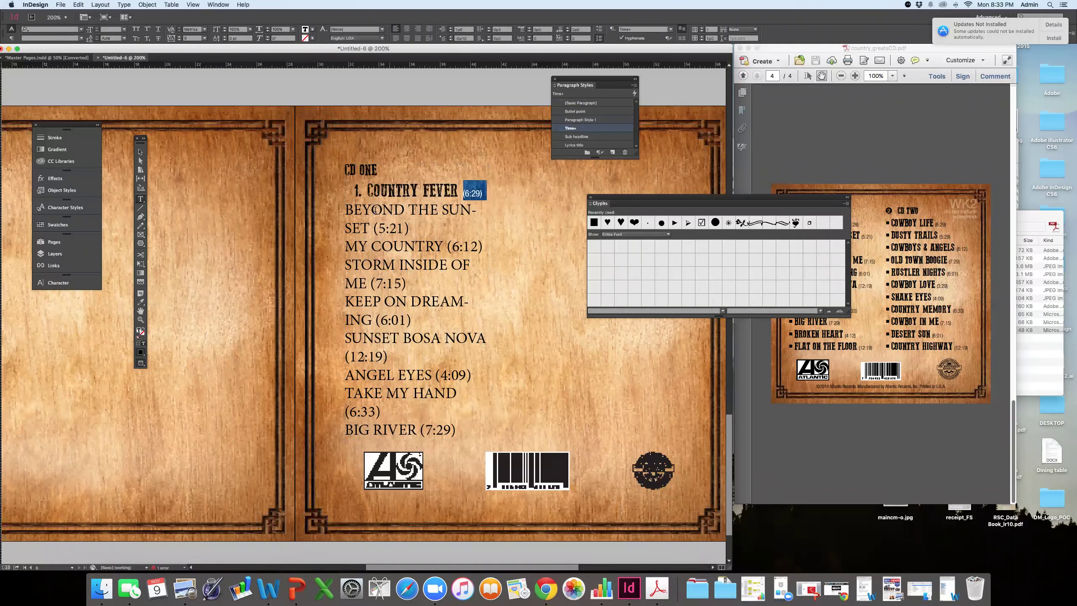
- Apply the Bullet point paragraph style to BEYOND THE SUNSET and make it a numbered list item
left_click(369, 228)
left_click_drag(370, 228, 345, 208)
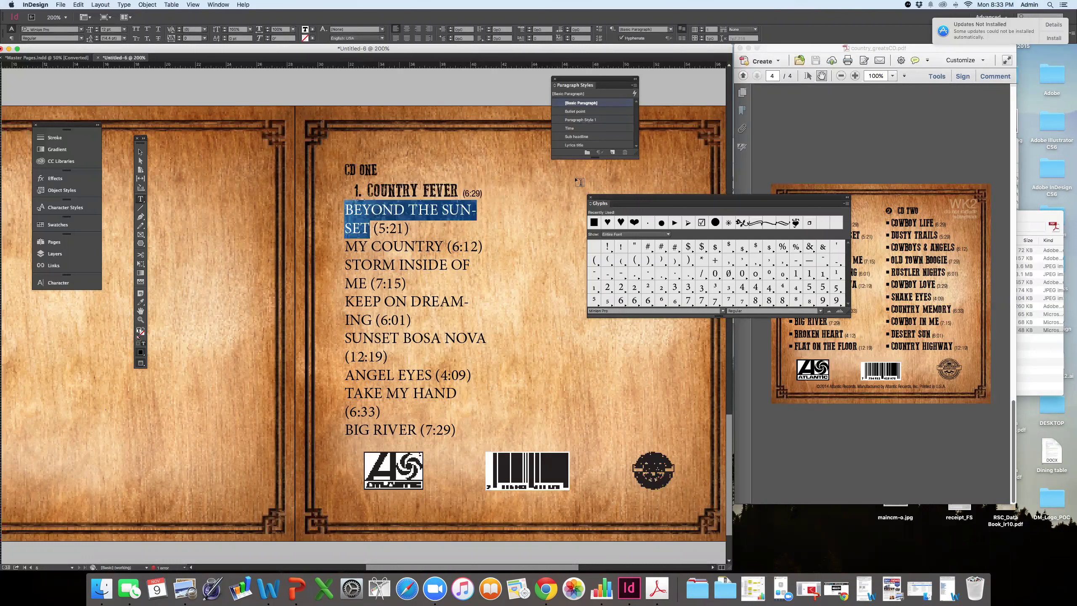
left_click(593, 111)
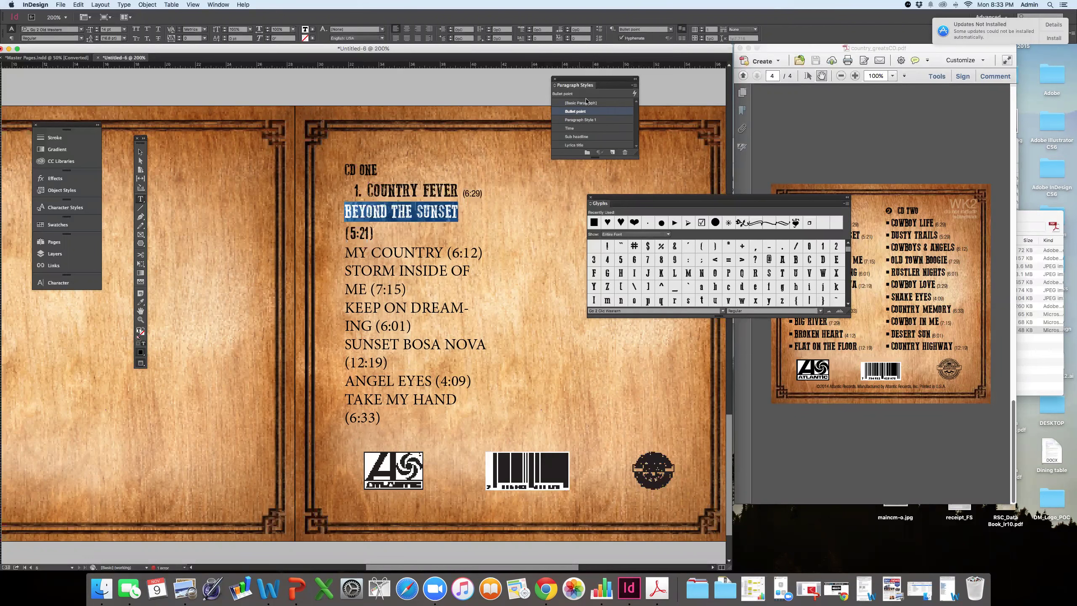
left_click(599, 39)
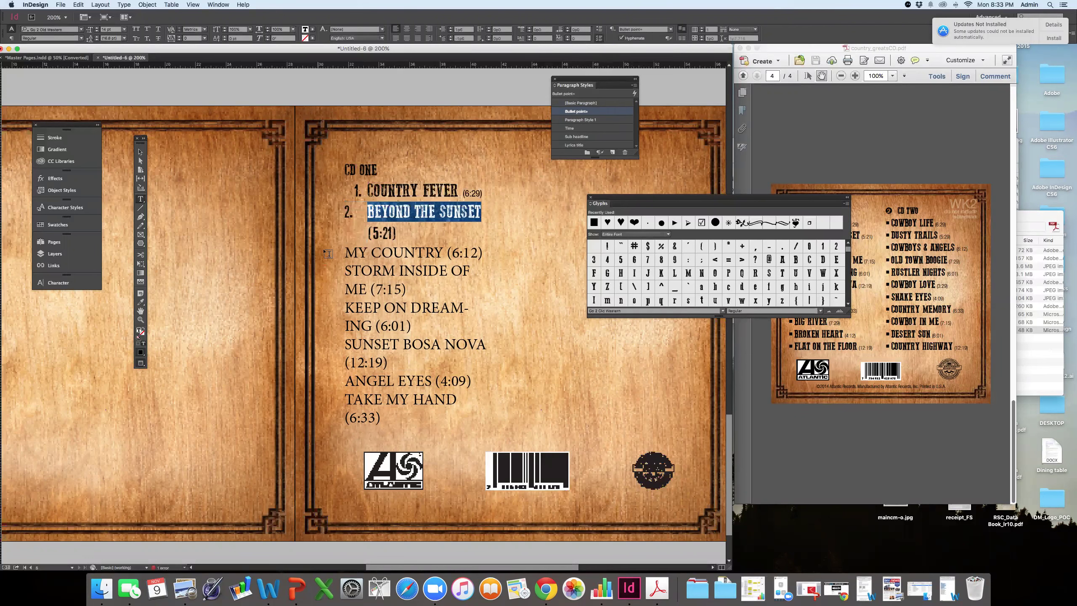
- Adjust the indents of the BEYOND THE SUNSET line so its list number sits directly before the title
left_click(451, 39)
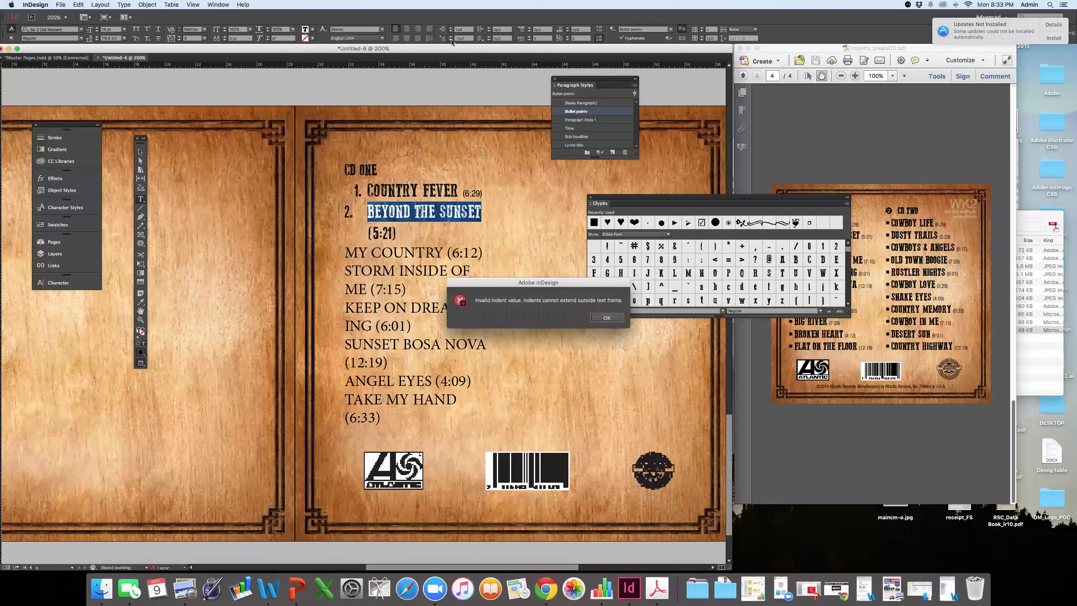
left_click(606, 317)
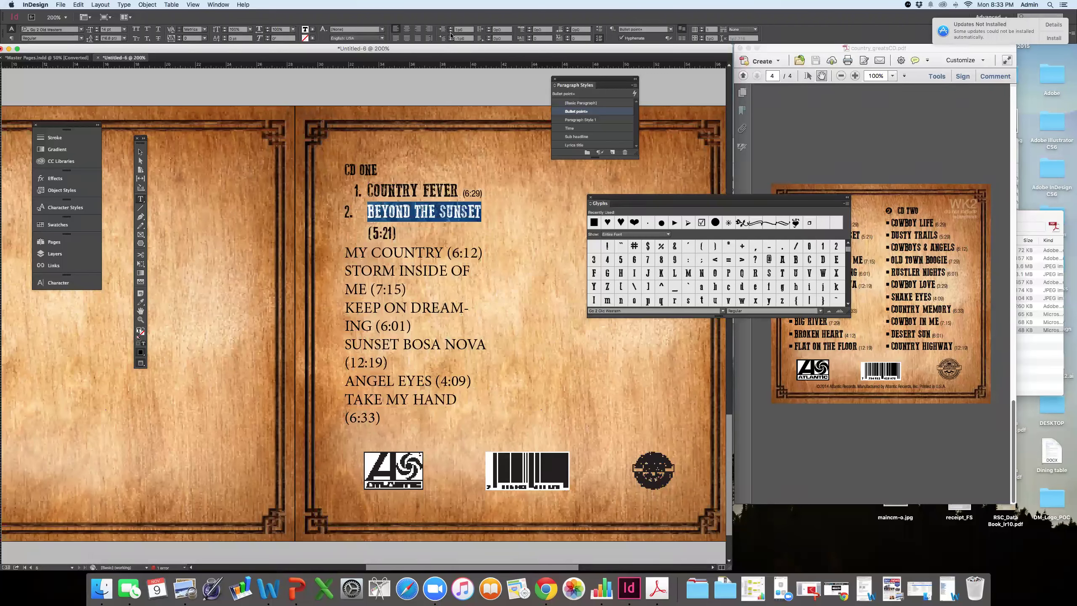
left_click(450, 36)
left_click(450, 37)
left_click(450, 37)
left_click(450, 37)
left_click(450, 37)
left_click(450, 36)
- Apply the Time paragraph style to (5:21) and copy the formatting of (6:29) onto it with the Eyedropper
left_click_drag(397, 234, 367, 234)
left_click(570, 129)
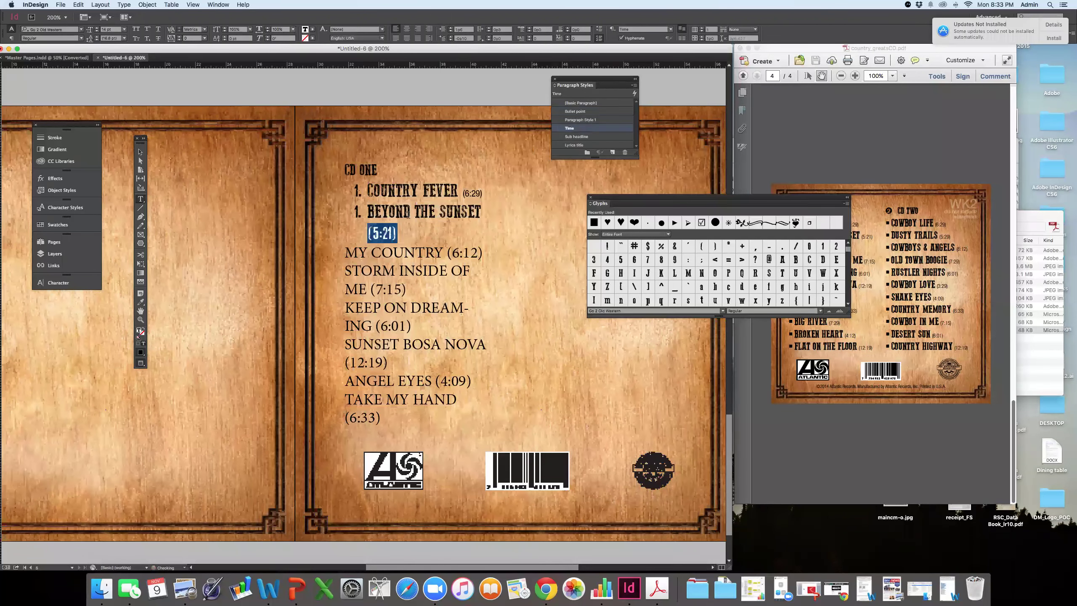
left_click(460, 194)
left_click_drag(395, 233, 367, 233)
left_click(140, 302)
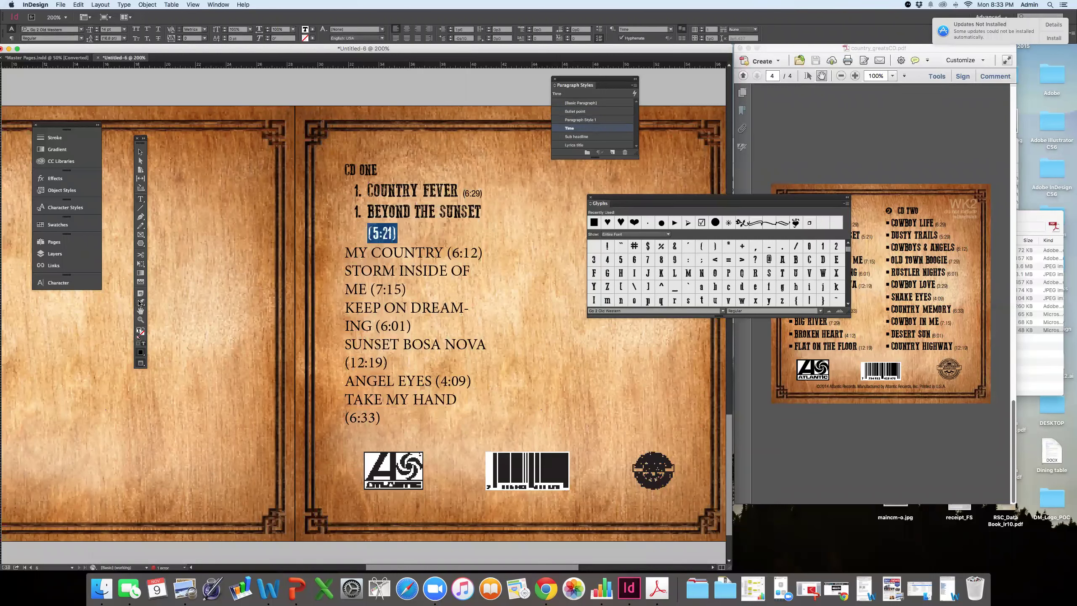
left_click(470, 194)
- Cancel saving the document and widen the track list frame so (5:21) fits beside BEYOND THE SUNSET
left_click(141, 152)
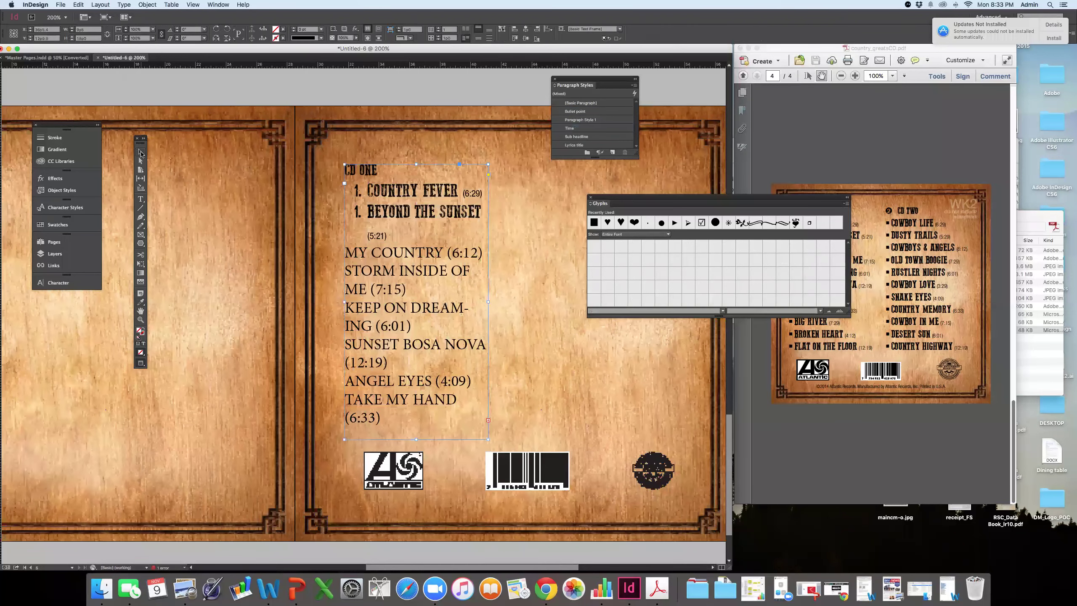
key("super+s")
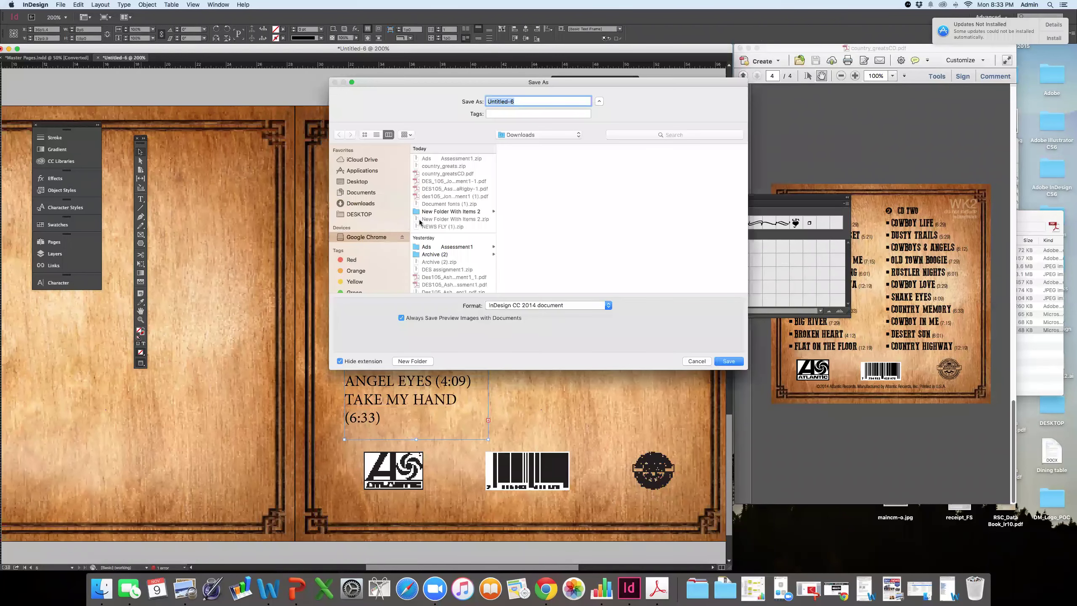
left_click(689, 362)
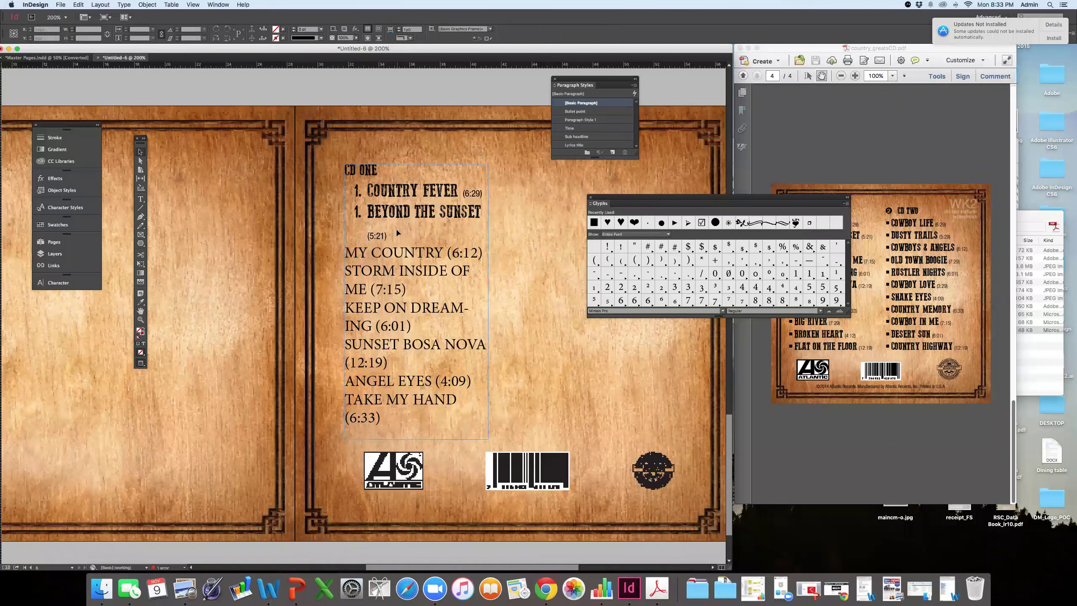
left_click_drag(487, 300, 519, 301)
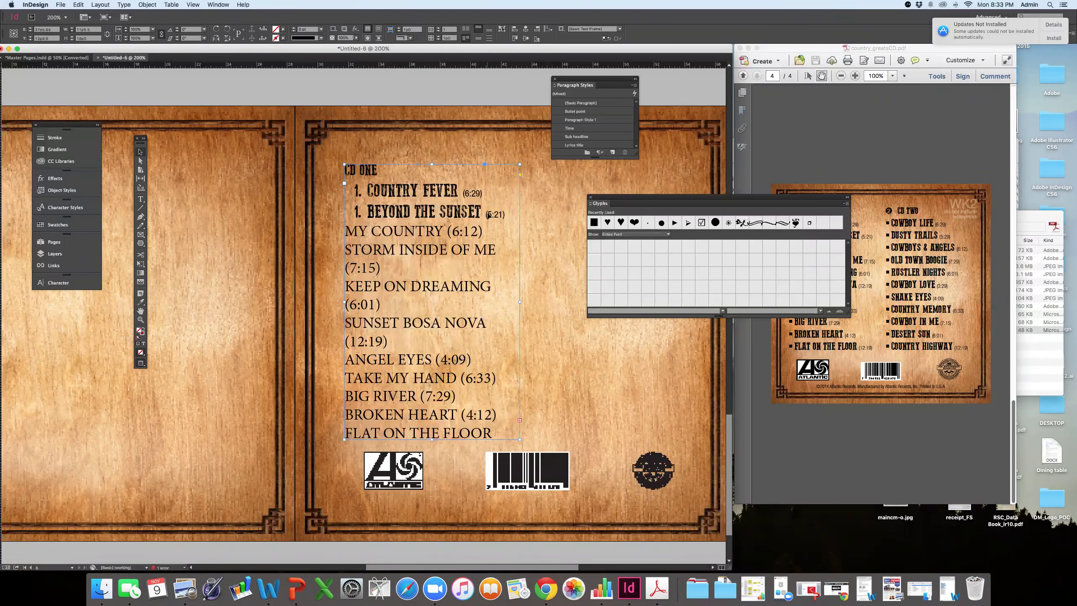
- Try the Bullet point style with list numbering on MY COUNTRY, then return it to Basic Paragraph
double_click(487, 215)
left_click_drag(344, 231, 443, 231)
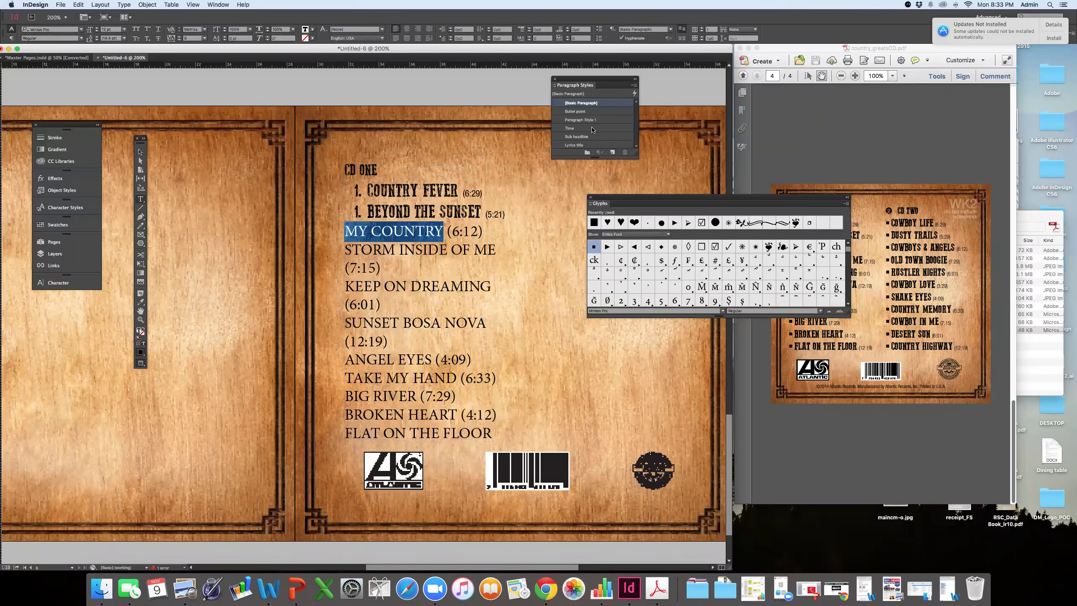
left_click(575, 111)
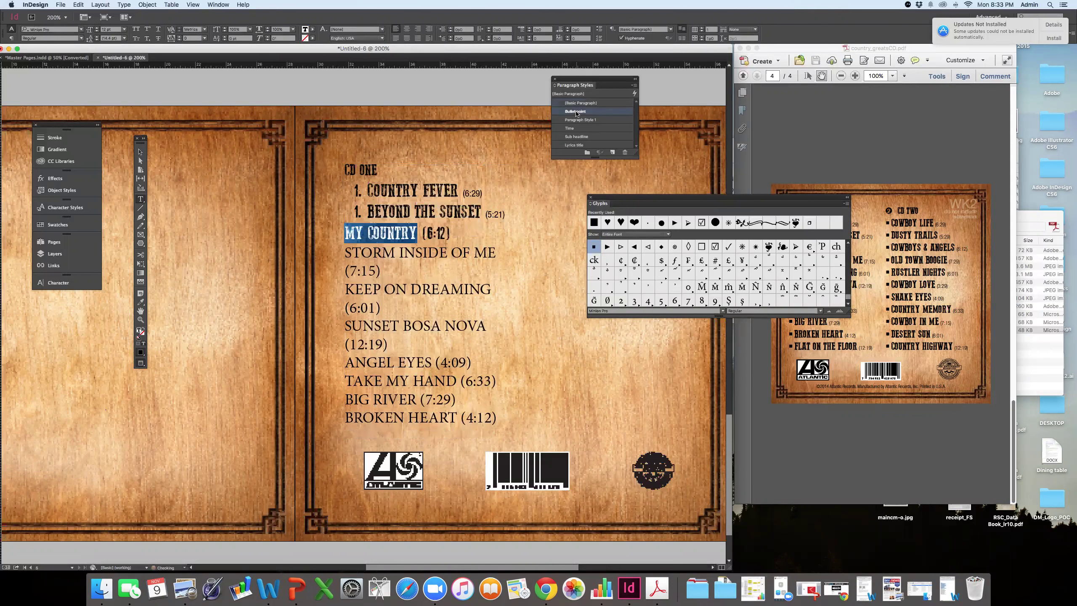
left_click(598, 38)
left_click(359, 212)
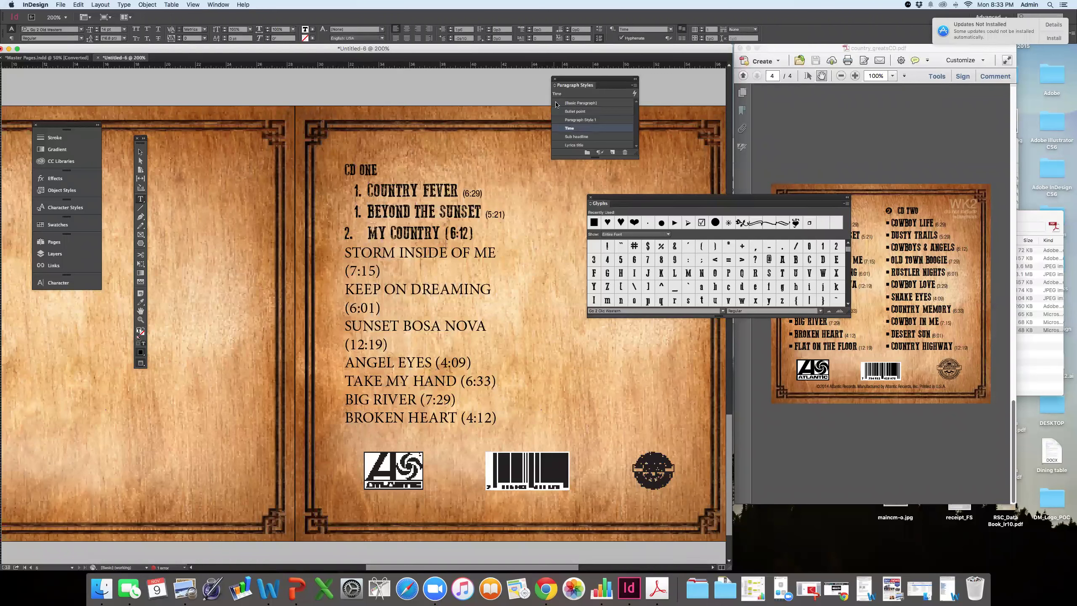
triple_click(407, 232)
left_click(581, 102)
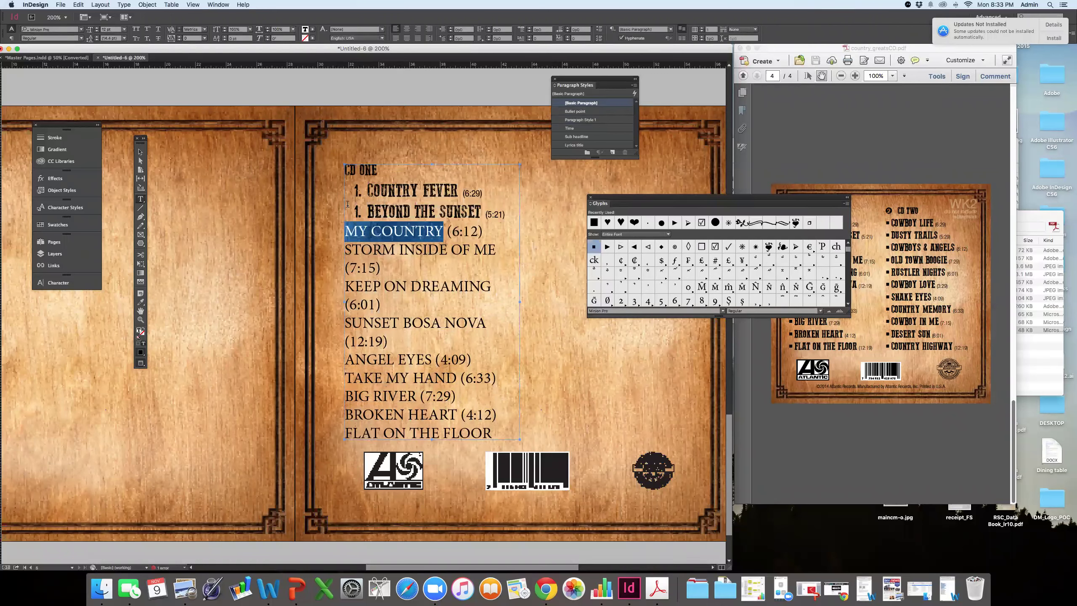
- Undo the MY COUNTRY styling, the frame widening and the formatting of the (5:21) running time
key("super+z")
key("super+z")
key("super+z")
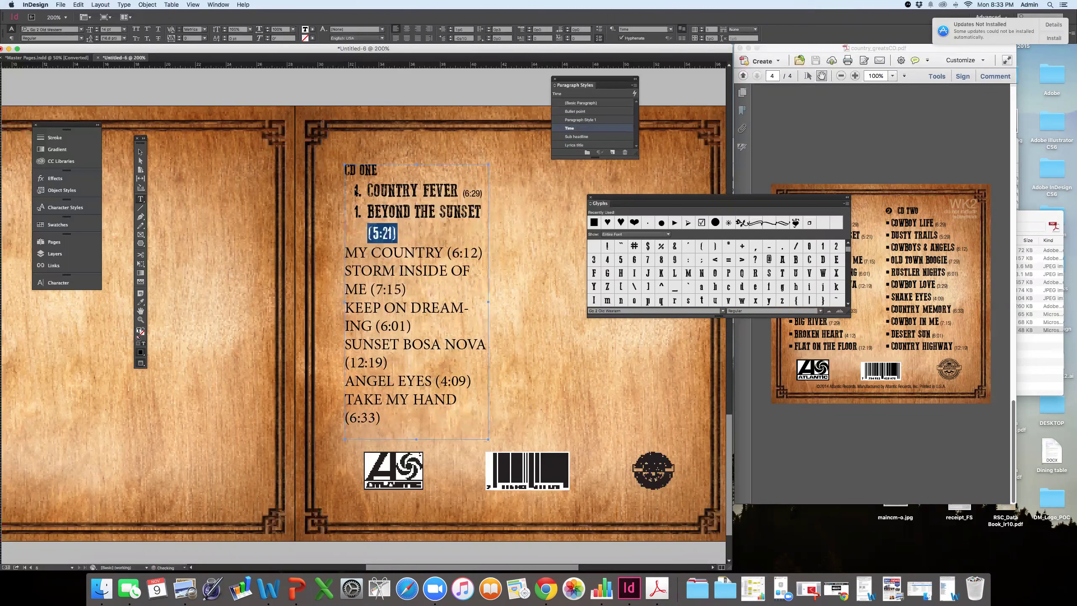
key("super+z")
key("super+z")
key("super+z")
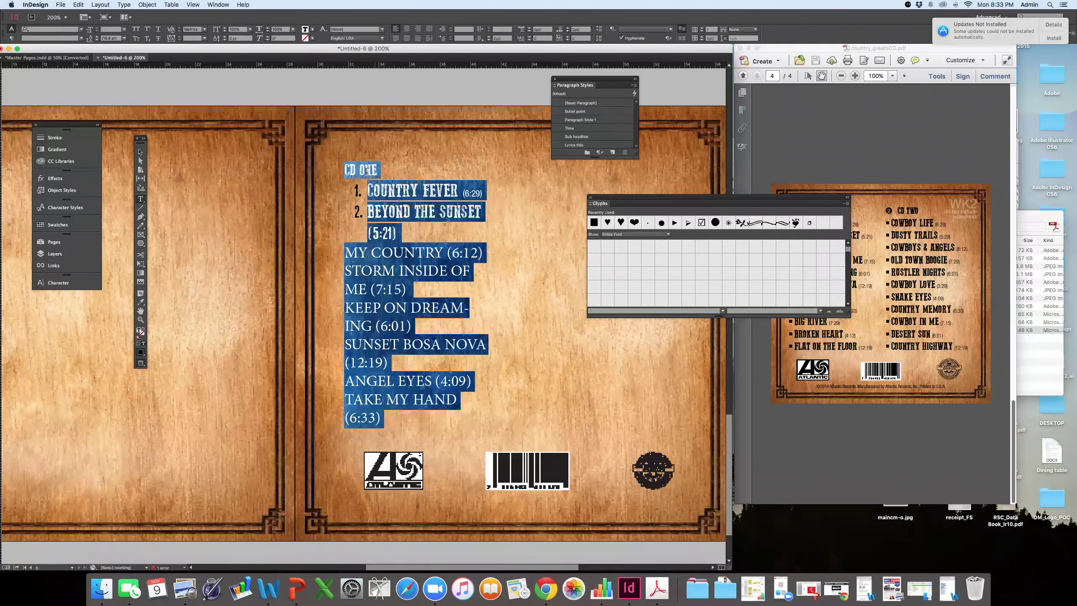
left_click(367, 189)
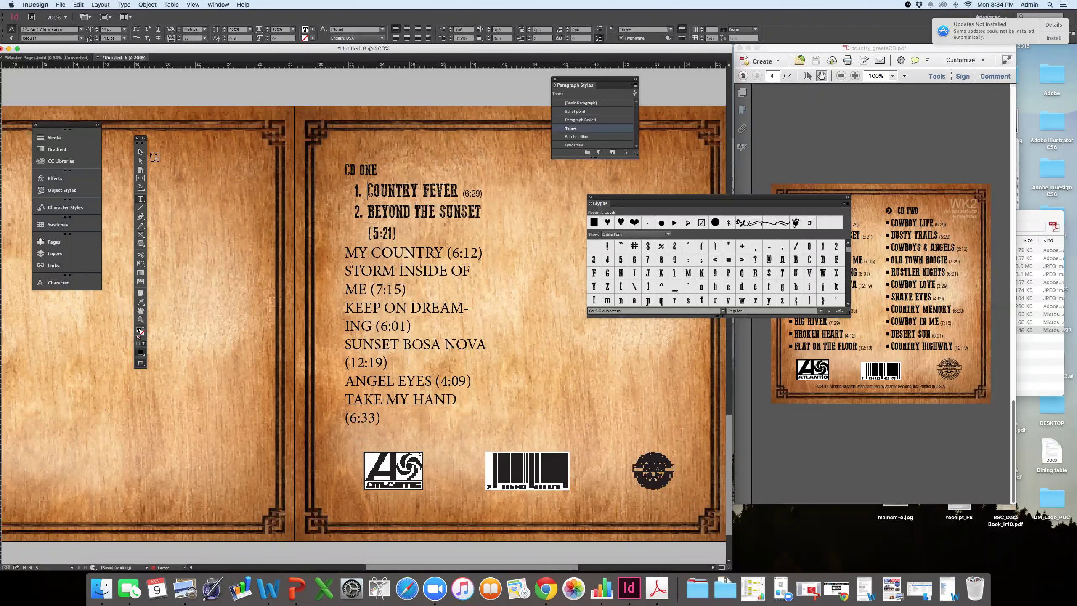
key("super+z")
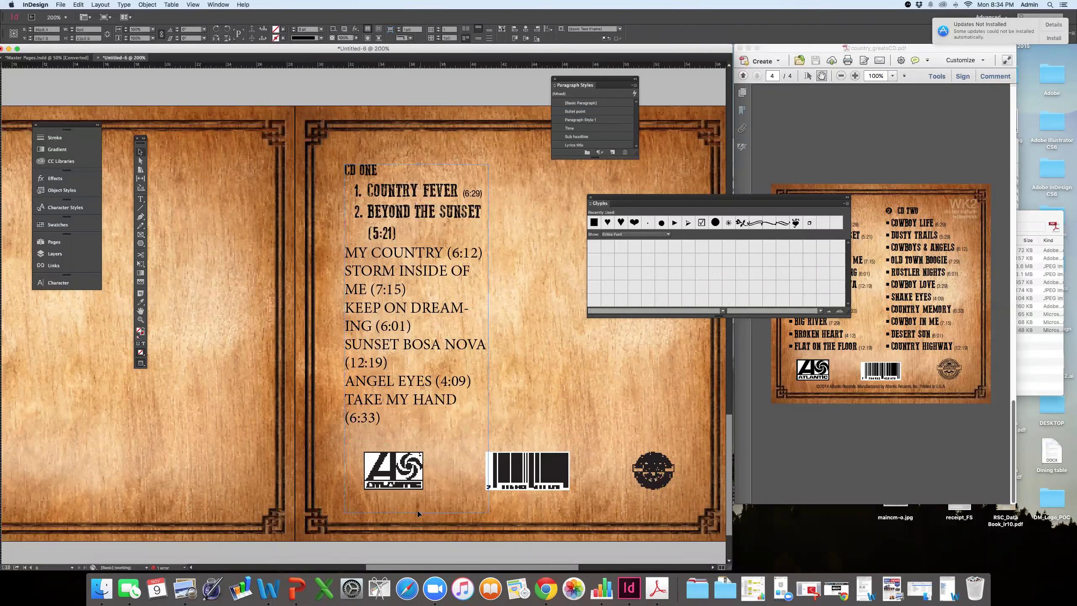
- Widen the track list frame so every track fits on one line, and number all tracks from COUNTRY FEVER to FLAT ON THE FLOOR
left_click_drag(488, 338, 628, 338)
double_click(458, 386)
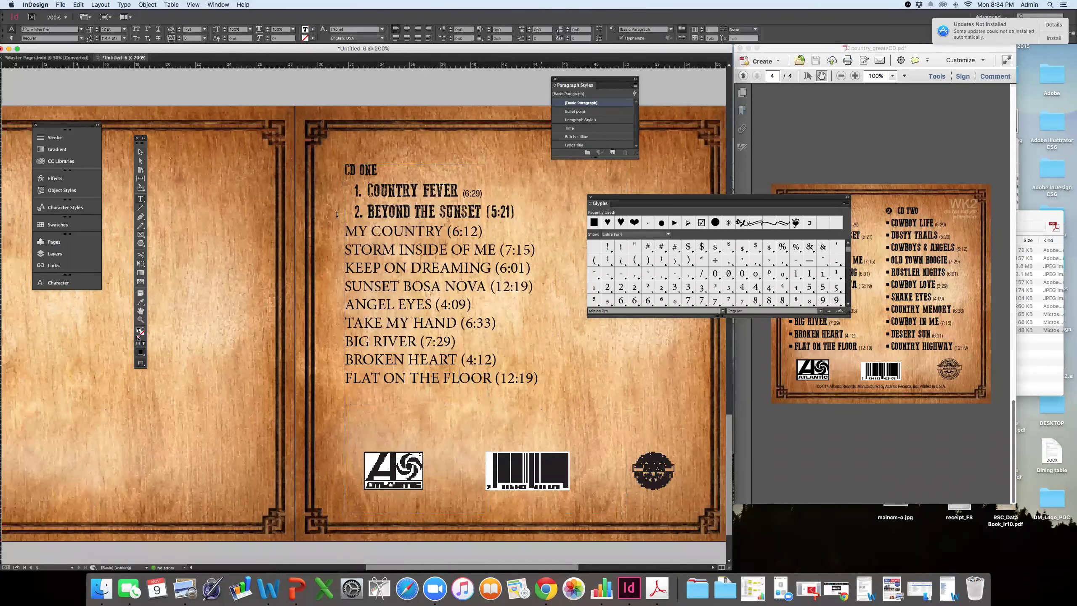
left_click_drag(458, 386, 367, 190)
left_click(599, 37)
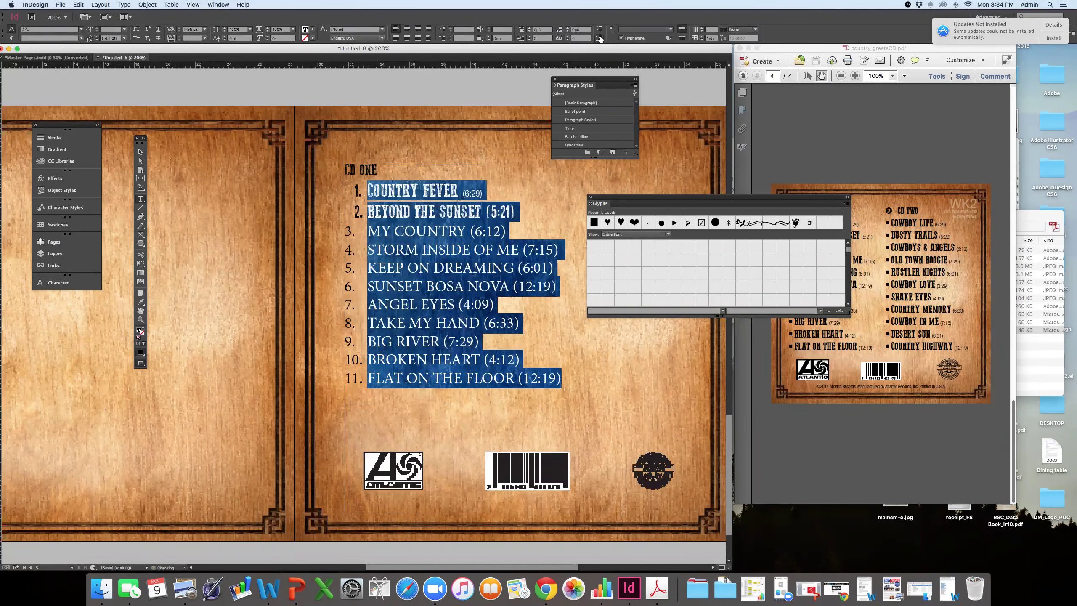
left_click(384, 222)
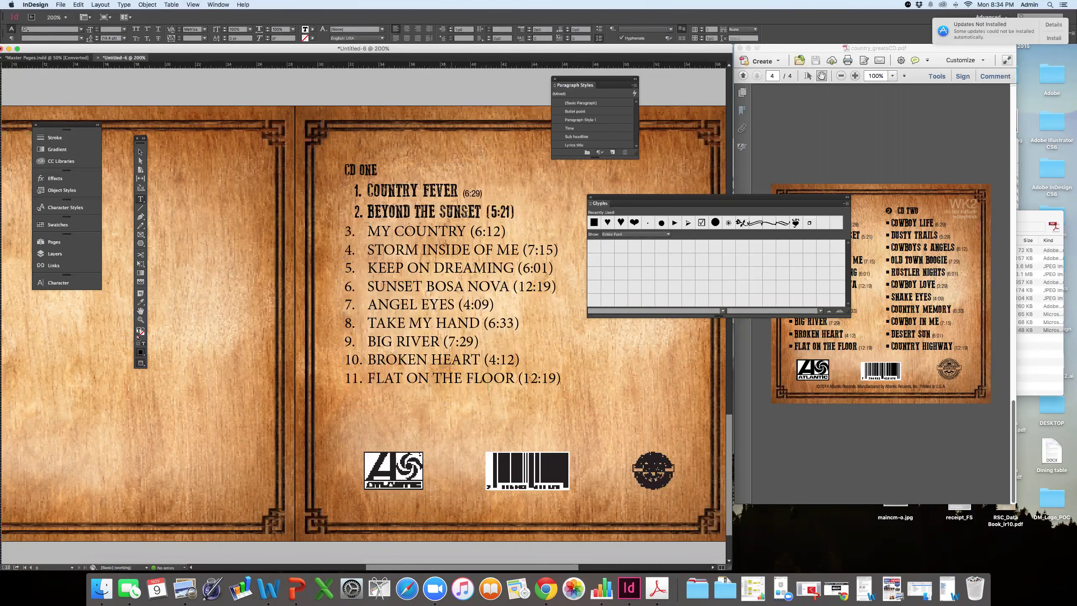
- Try the Bullet point paragraph style on the MY COUNTRY title and undo it
left_click_drag(466, 231, 367, 230)
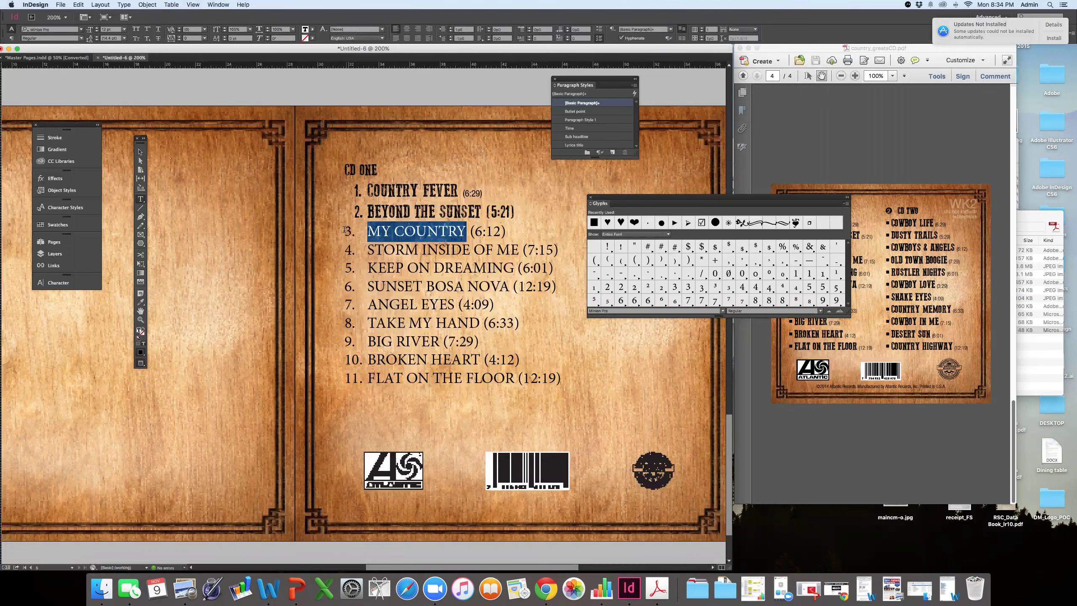
left_click(581, 112)
key("cmd+z")
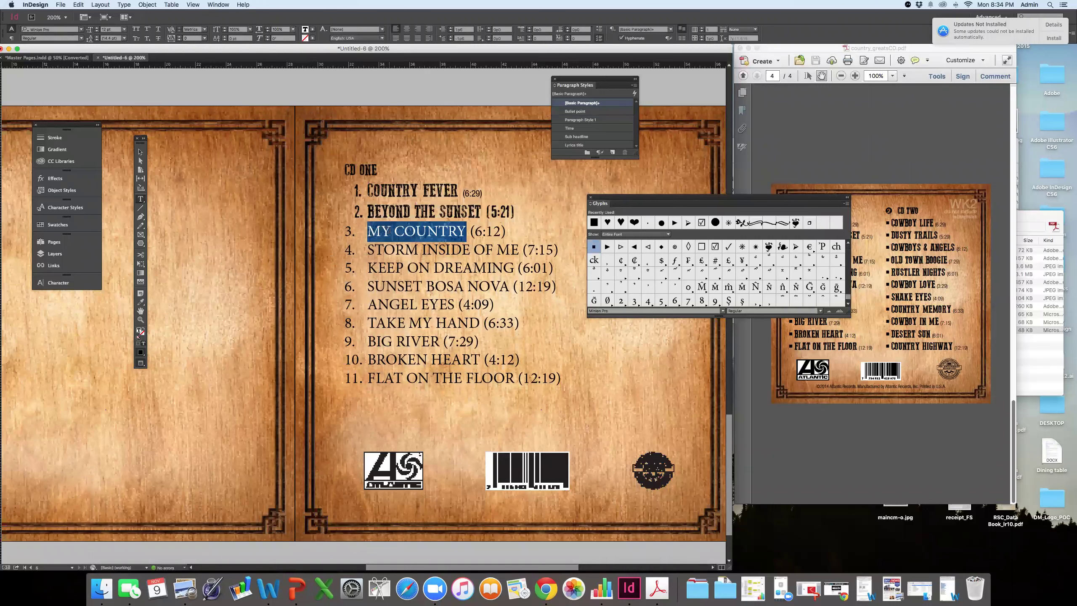
- Try to copy the COUNTRY FEVER formatting onto MY COUNTRY with the Eyedropper and undo it
left_click(140, 302)
left_click(414, 187)
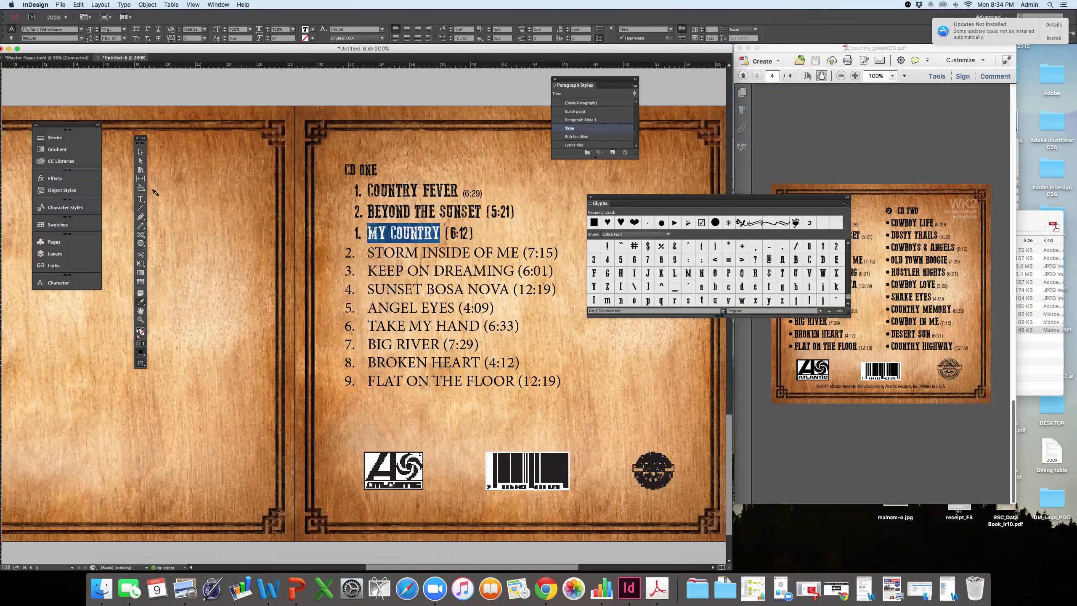
key("super+z")
left_click(140, 151)
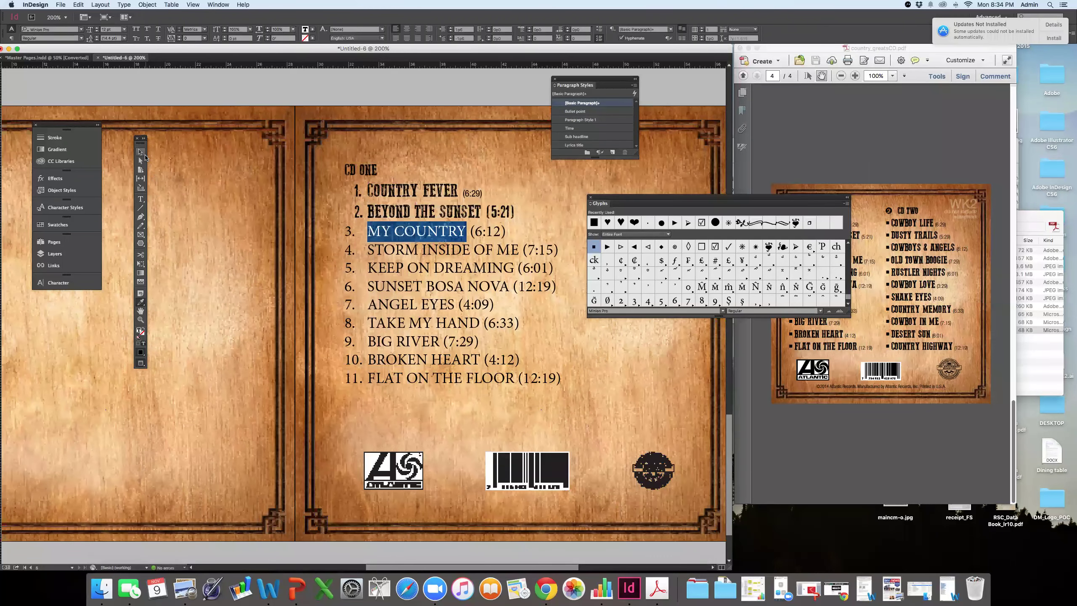
- Reselect the MY COUNTRY title and transfer the COUNTRY FEVER formatting to it with the Eyedropper
left_click(405, 245)
double_click(429, 234)
left_click_drag(469, 231, 343, 221)
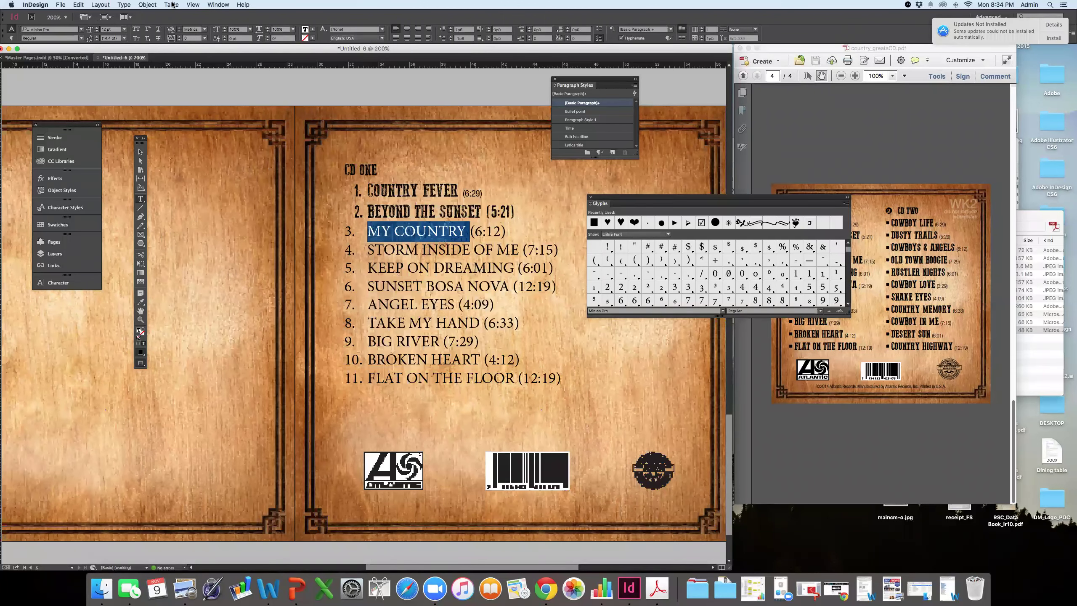
left_click(124, 5)
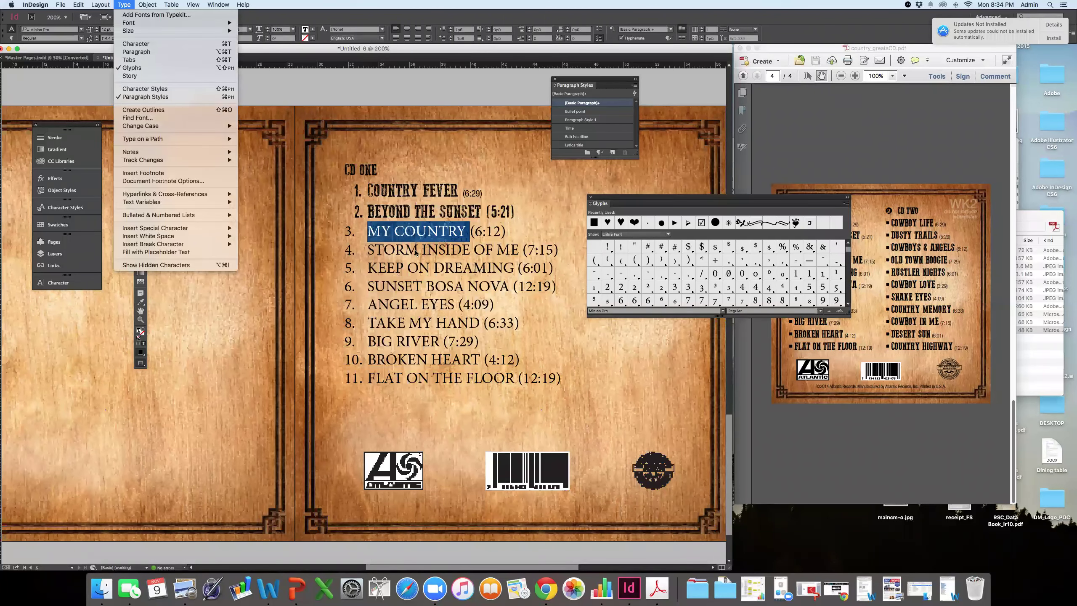
left_click(409, 232)
left_click_drag(367, 232, 468, 231)
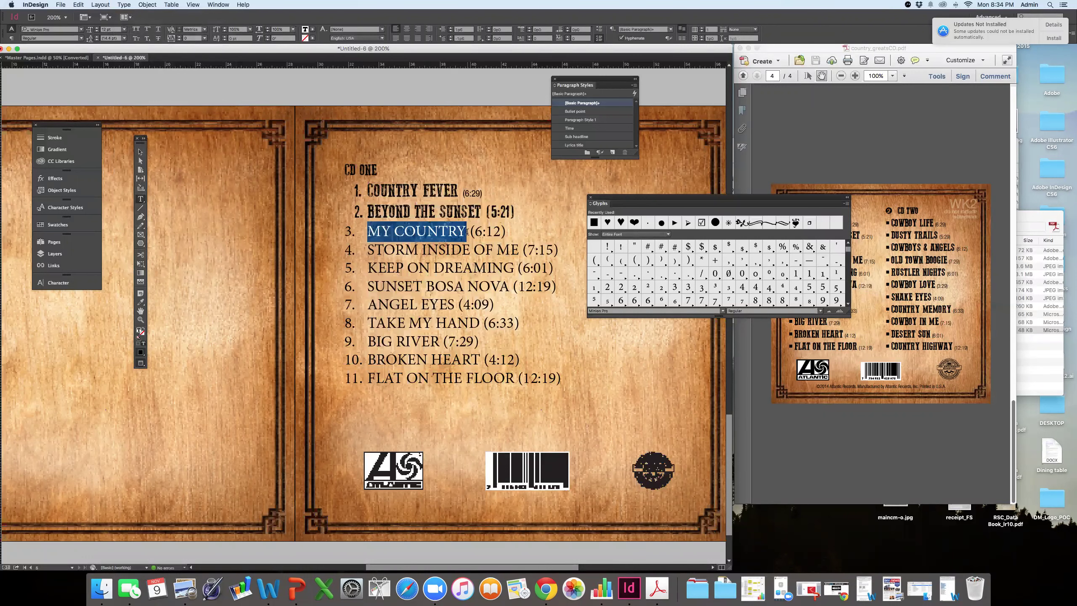
left_click(140, 302)
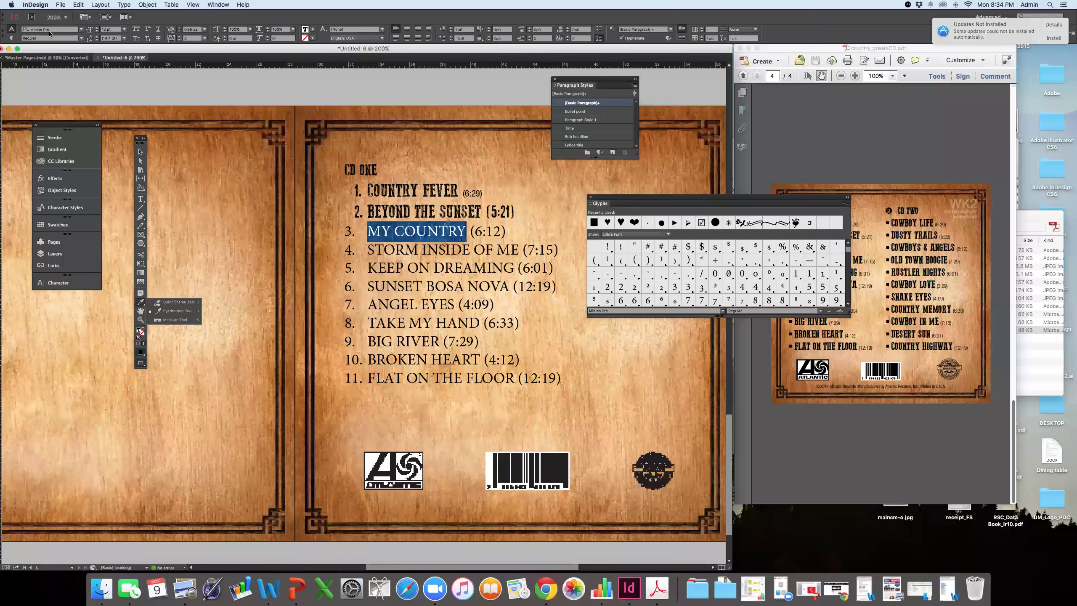
left_click(396, 185)
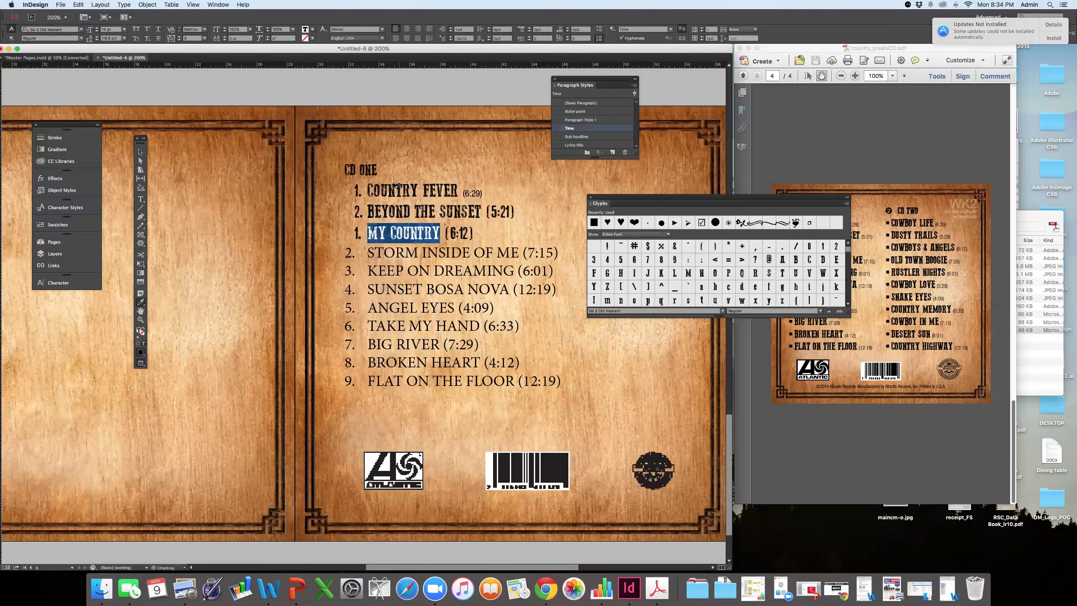
- Join MY COUNTRY onto the end of the BEYOND THE SUNSET line and remove the numbering from all tracks
left_click(140, 198)
left_click(329, 242)
key("BackSpace")
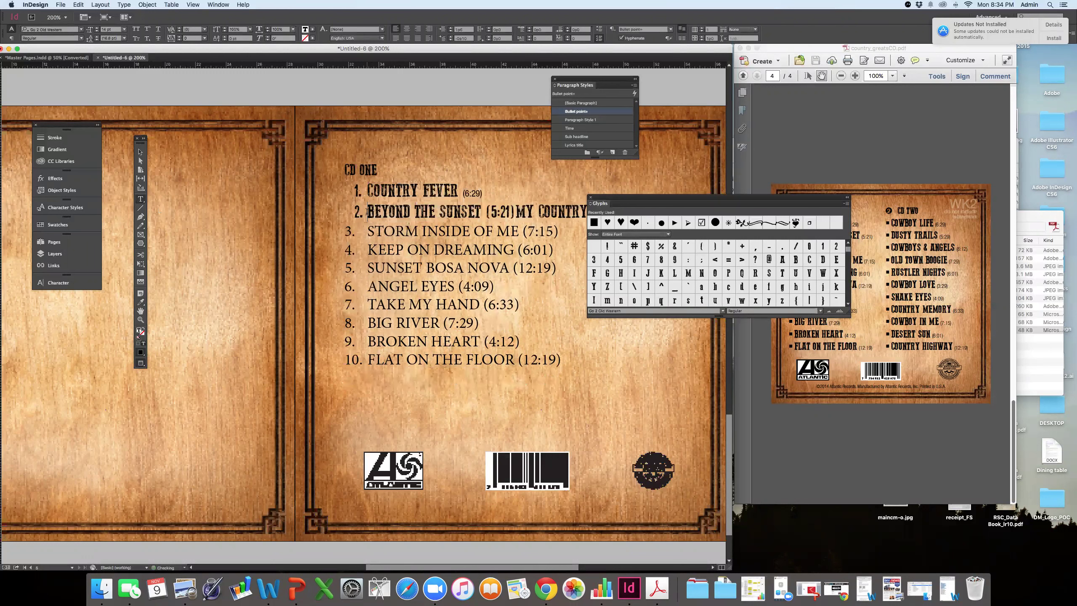
left_click_drag(356, 191, 564, 363)
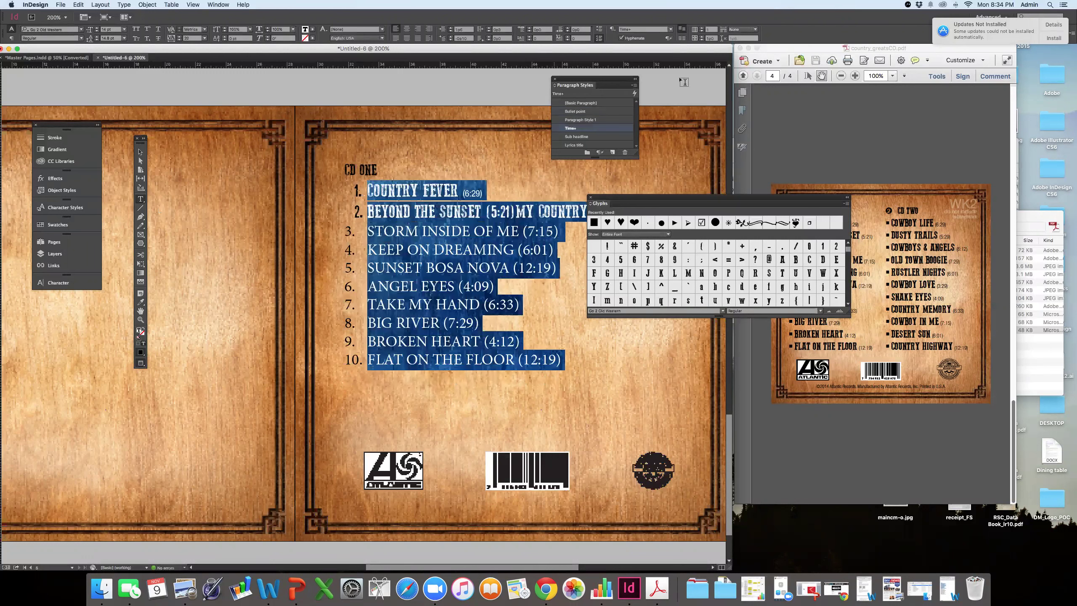
left_click(598, 39)
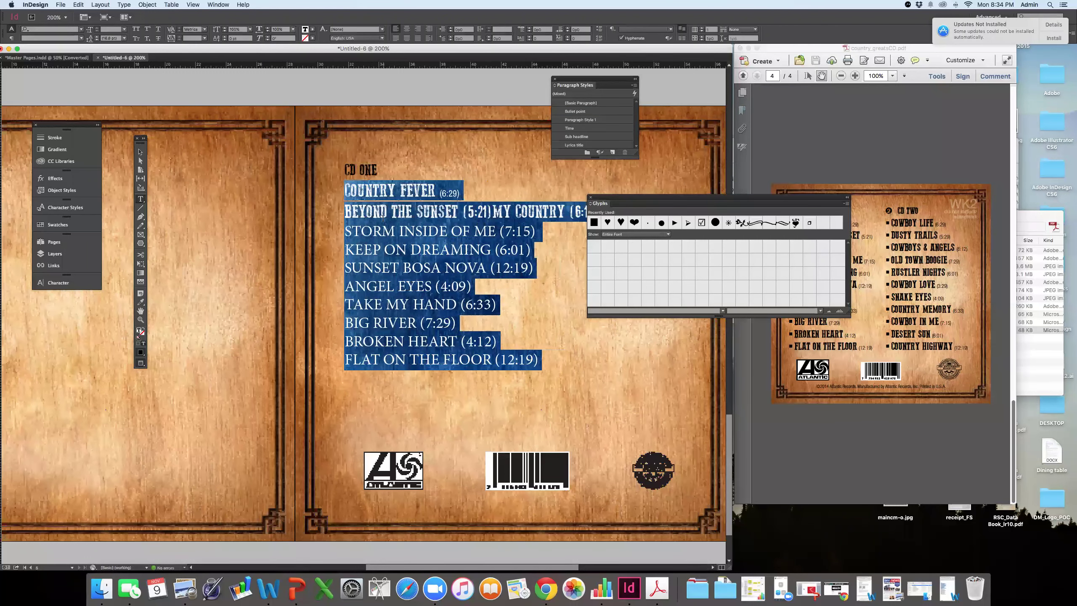
- Try a bulleted list on all the tracks and a large square glyph before COUNTRY FEVER, removing each one
left_click(599, 30)
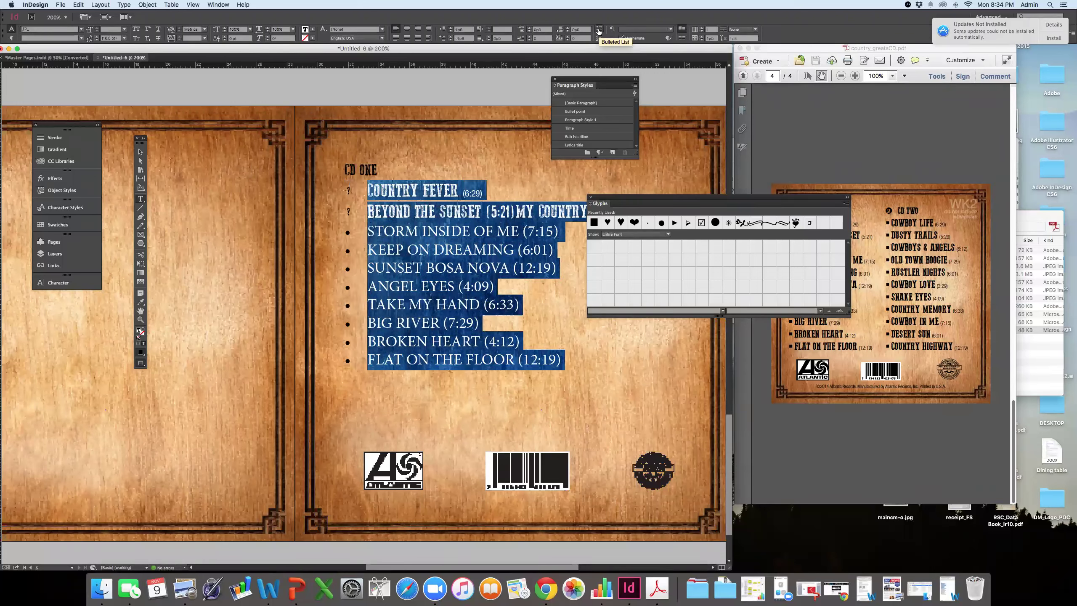
left_click(598, 31)
left_click(346, 188)
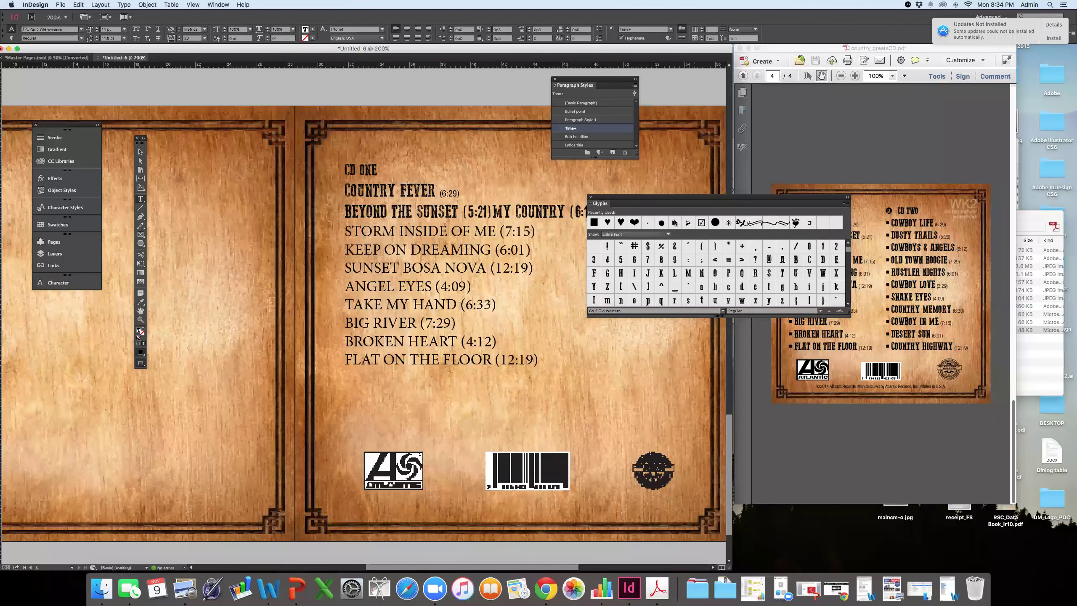
double_click(593, 221)
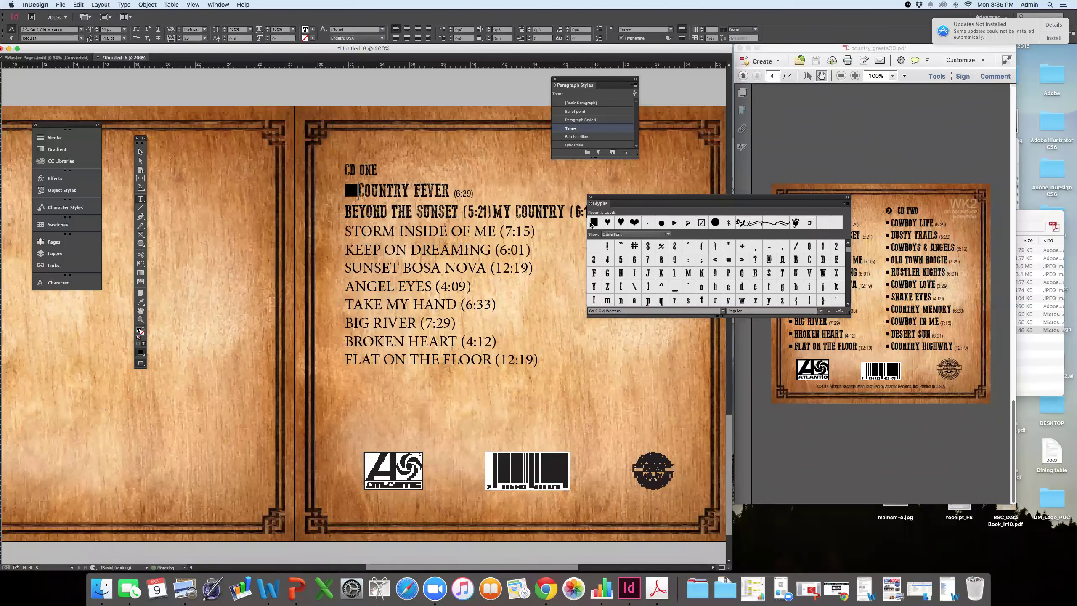
key("BackSpace")
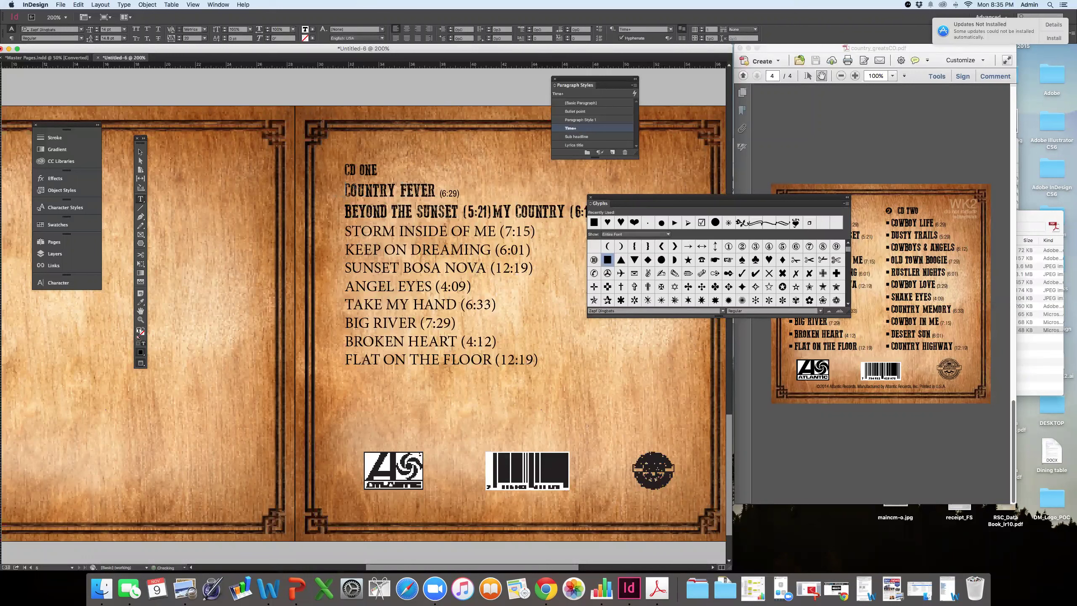
- Apply the Bullet point paragraph style to STORM INSIDE OF ME and copy its formatting onto KEEP ON DREAMING through FLAT ON THE FLOOR with the Eyedropper
left_click_drag(496, 231, 344, 231)
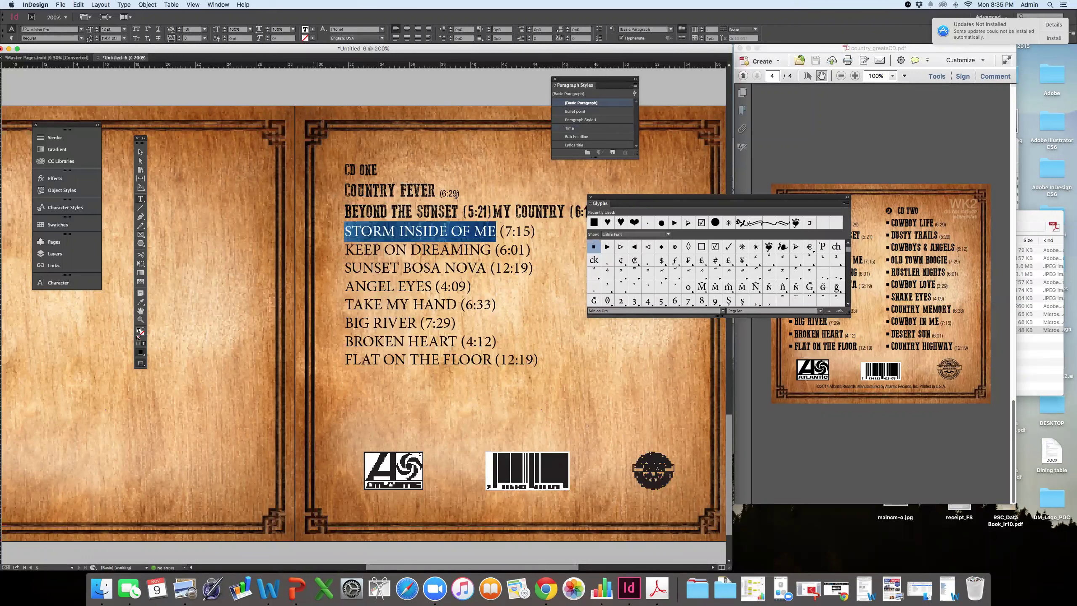
left_click(569, 112)
left_click_drag(490, 253, 344, 253)
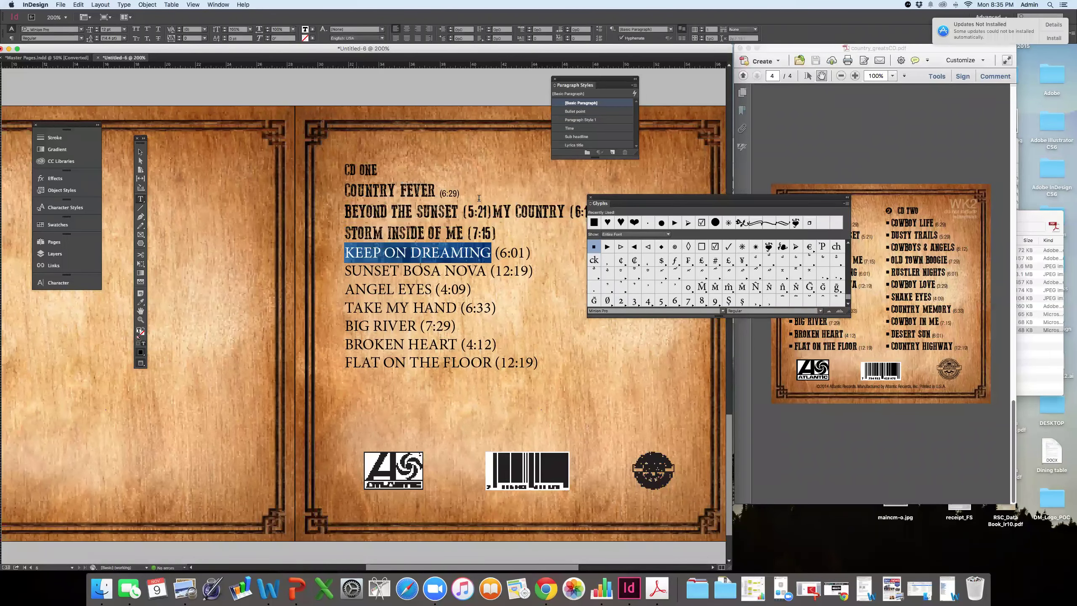
left_click(141, 302)
left_click(376, 233)
left_click_drag(343, 270, 487, 274)
left_click_drag(344, 291, 345, 337)
left_click_drag(457, 359, 344, 359)
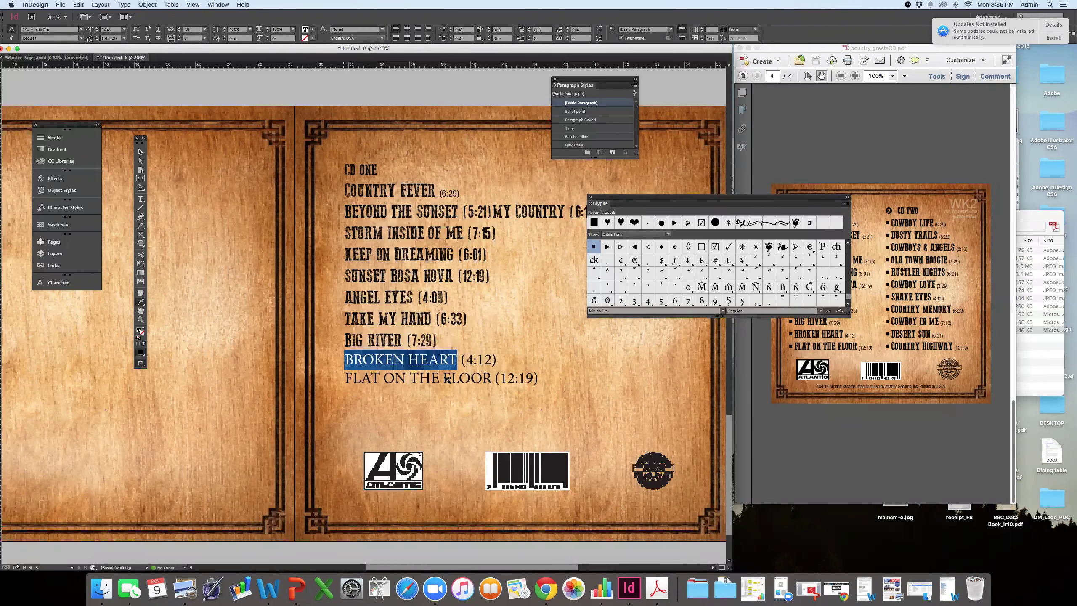
left_click_drag(493, 379, 341, 380)
key("Escape")
left_click(141, 152)
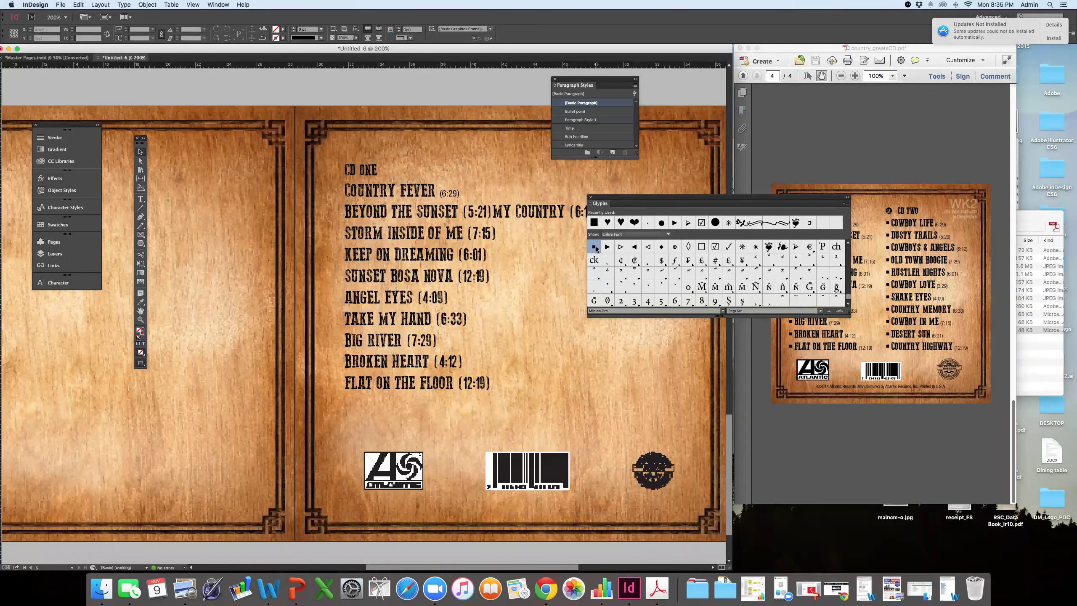
- Pick the small solid square glyph and break MY COUNTRY onto its own line below BEYOND THE SUNSET
double_click(594, 247)
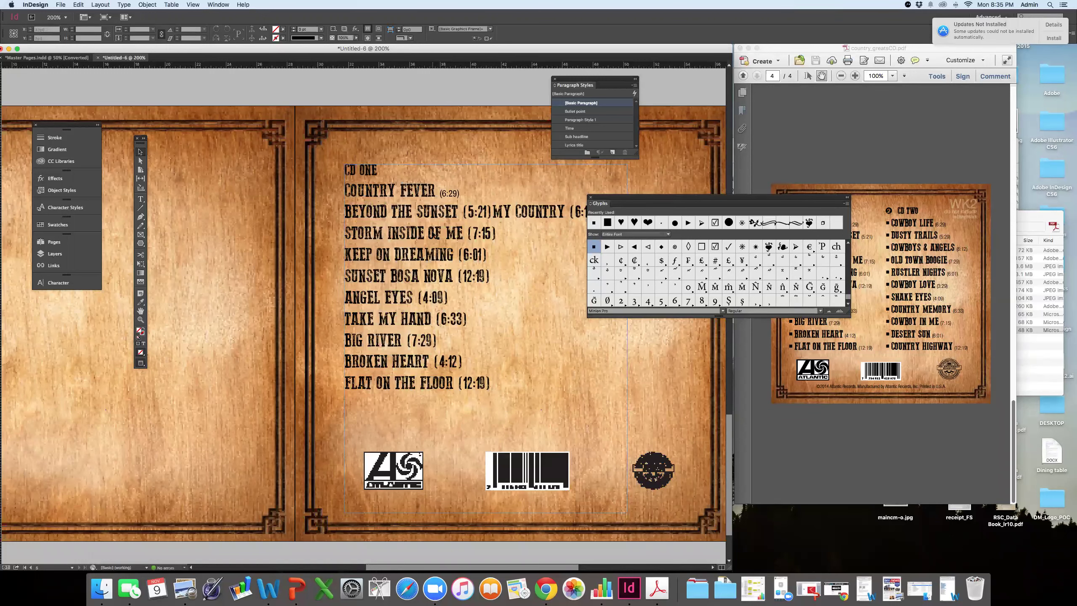
double_click(494, 210)
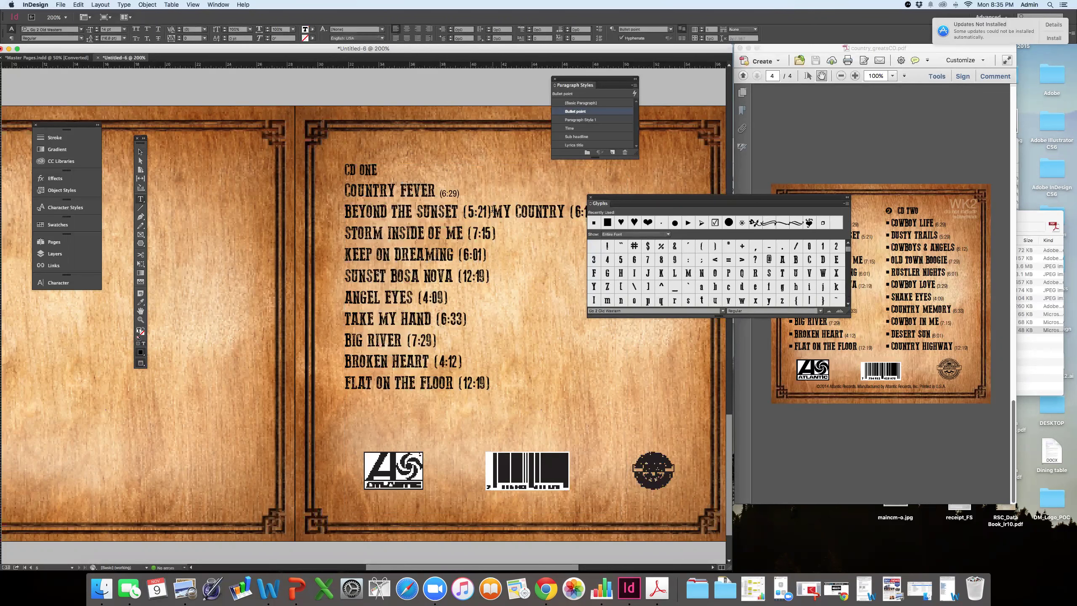
key("Return")
- Try the Time paragraph style on the (5:21) running time and undo it
left_click_drag(492, 211, 461, 210)
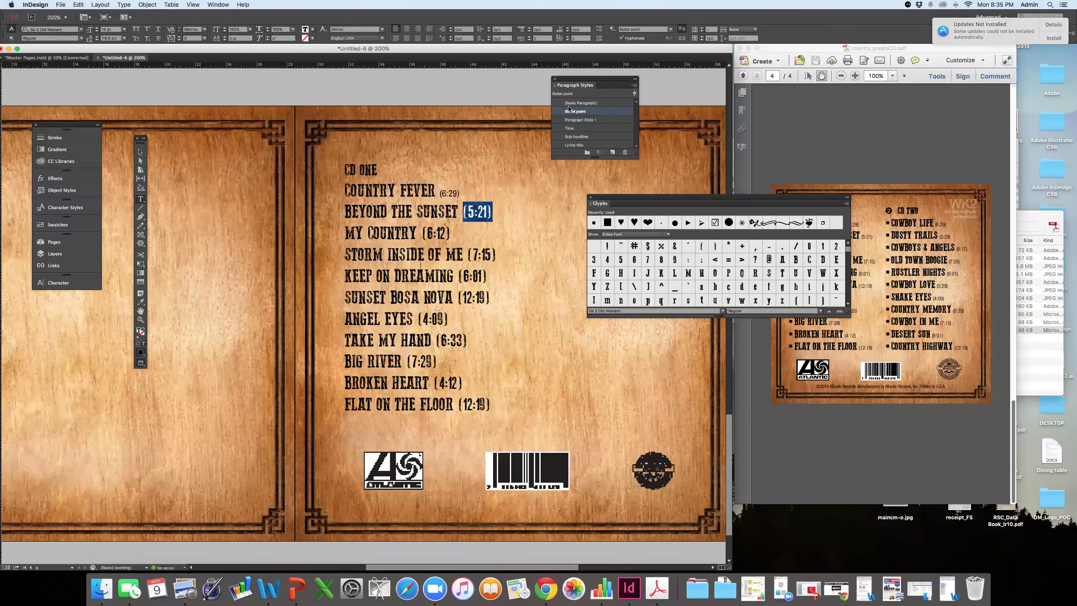
left_click(566, 129)
key("super+z")
- Copy the small (6:29) running time formatting onto the times of all the other tracks with the Eyedropper
left_click(140, 302)
left_click(451, 191)
left_click_drag(452, 233, 415, 233)
left_click_drag(497, 253, 402, 358)
left_click_drag(464, 383, 428, 383)
left_click_drag(488, 400, 454, 403)
- Try adding the small square glyph to all selected track lines at once and undo it
left_click(140, 151)
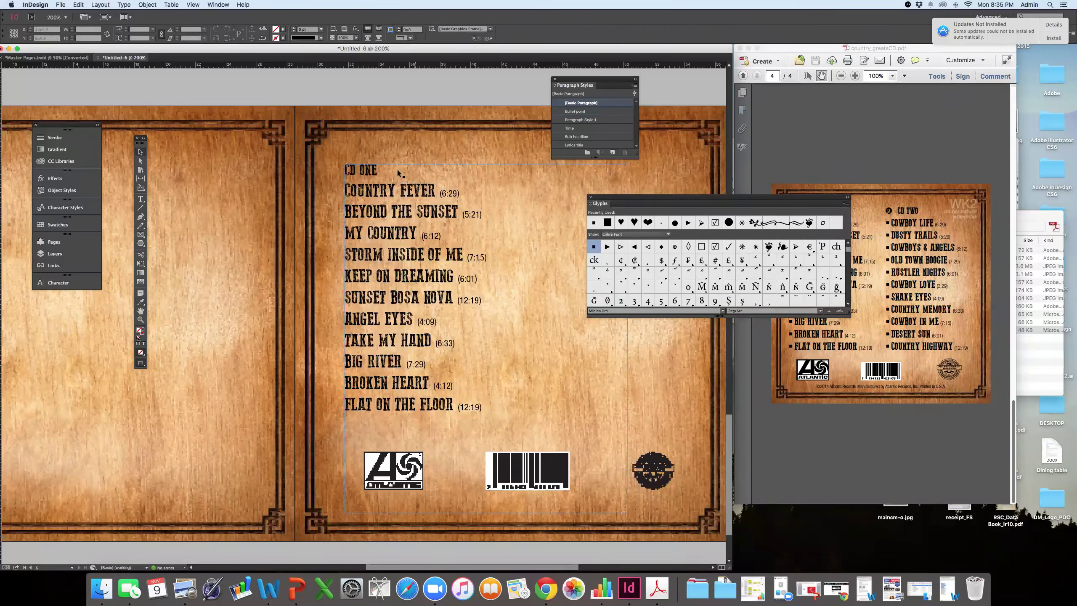
double_click(351, 185)
left_click_drag(351, 187, 483, 407)
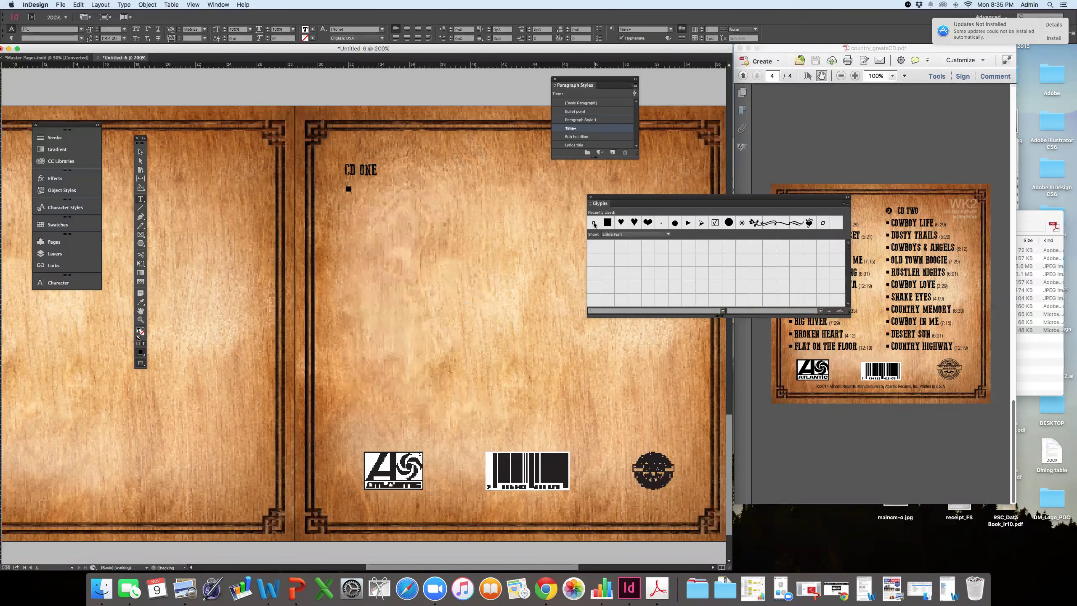
- Insert a small solid square glyph and a space before each track from COUNTRY FEVER through STORM INSIDE OF ME
left_click(339, 189)
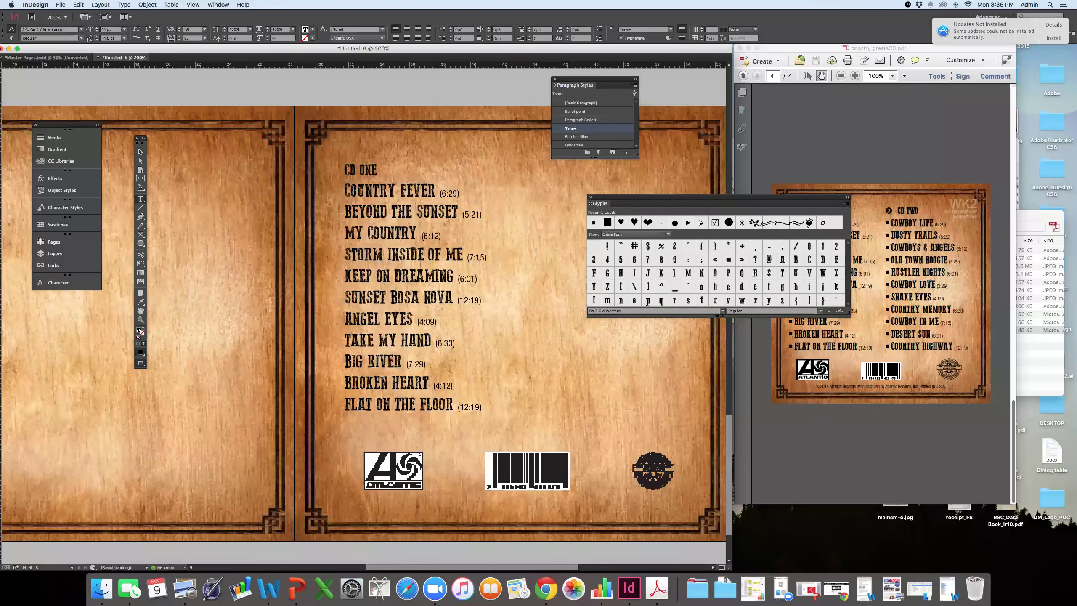
double_click(593, 223)
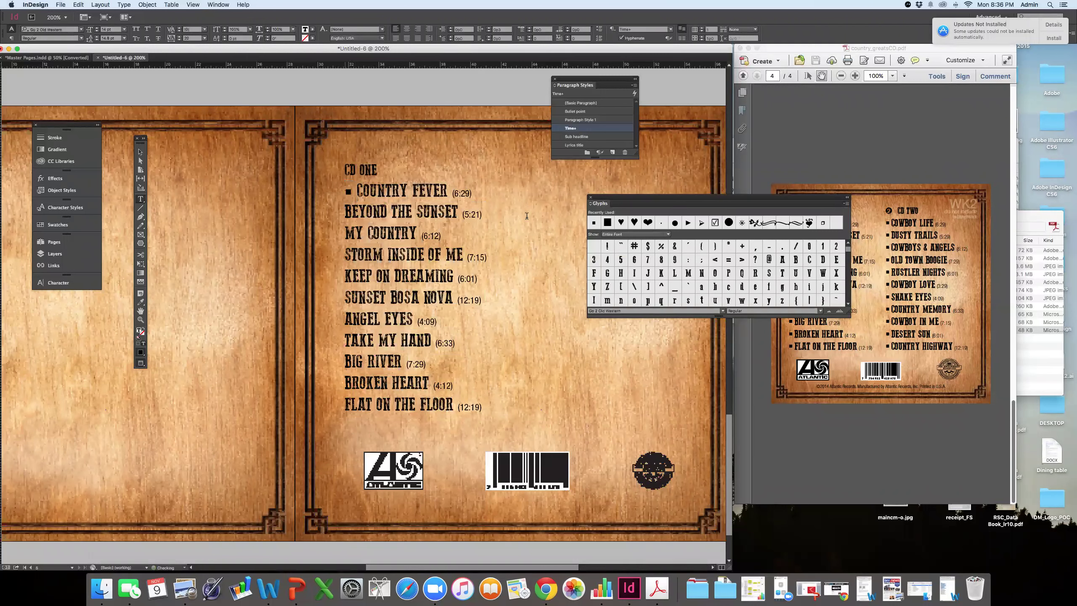
double_click(593, 222)
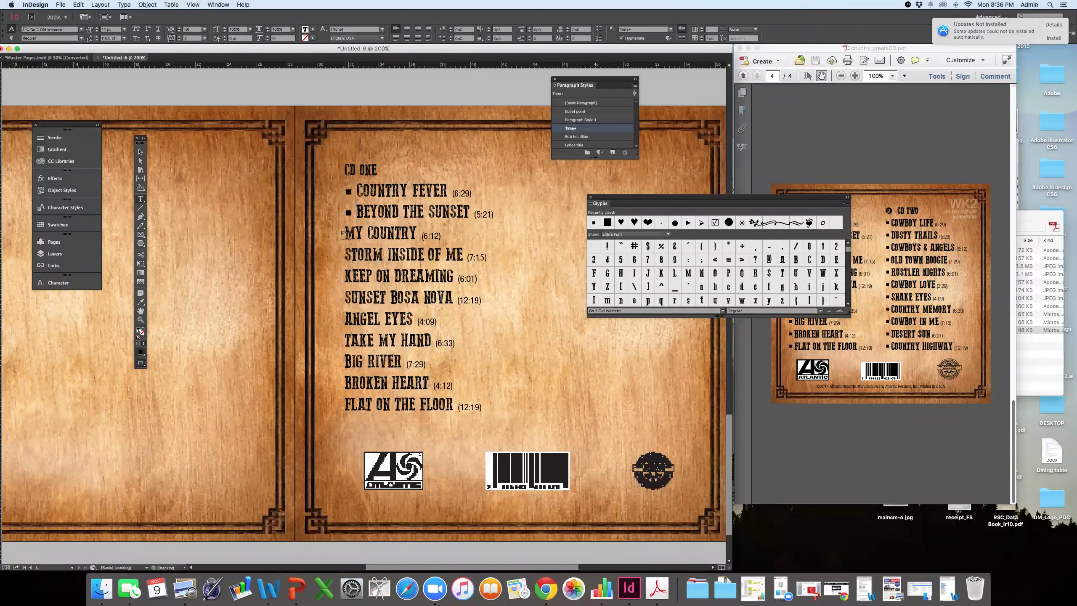
double_click(594, 222)
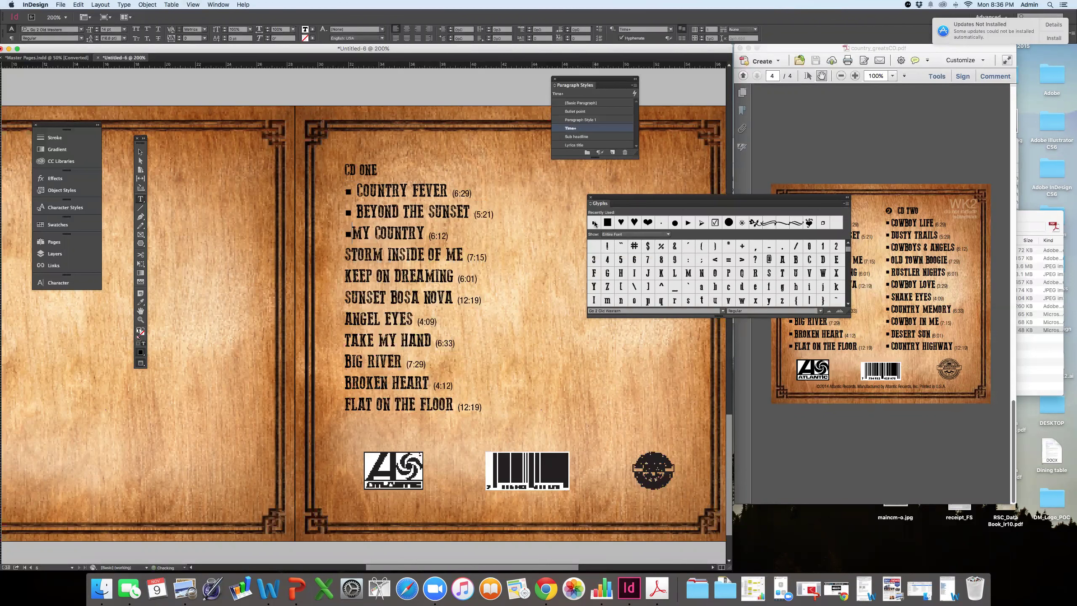
left_click(346, 255)
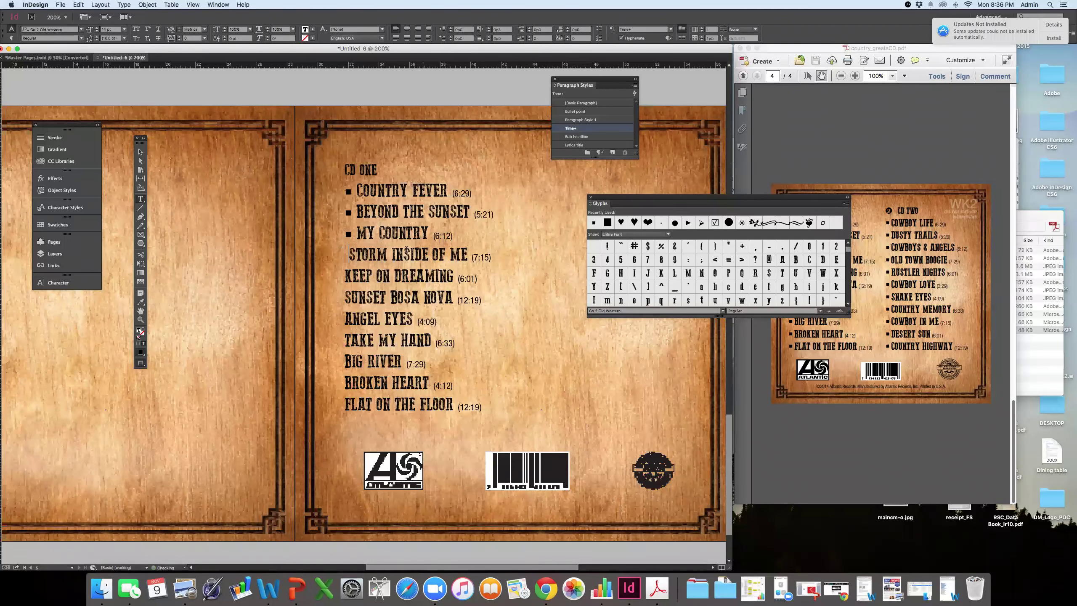
key("BackSpace")
double_click(593, 222)
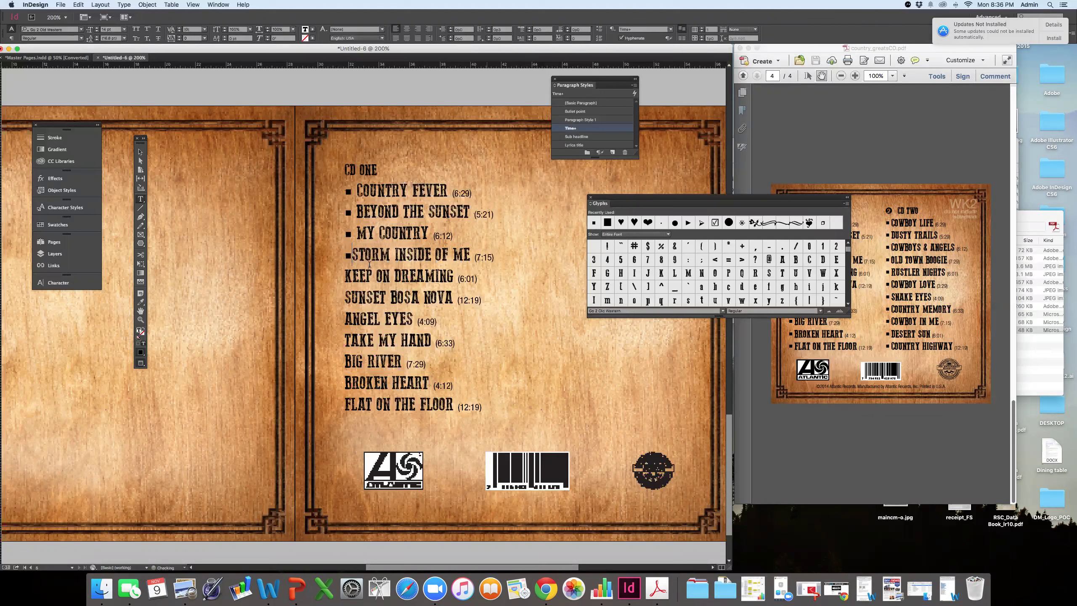
- Insert a small solid square glyph and a space before each track from KEEP ON DREAMING through FLAT ON THE FLOOR
double_click(593, 222)
left_click(343, 296)
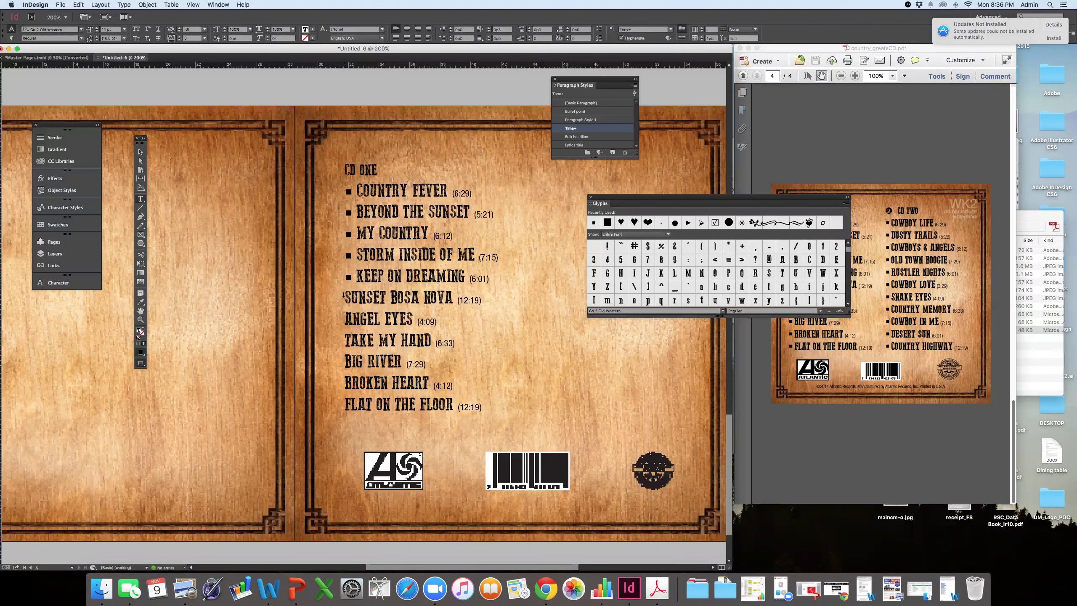
double_click(592, 222)
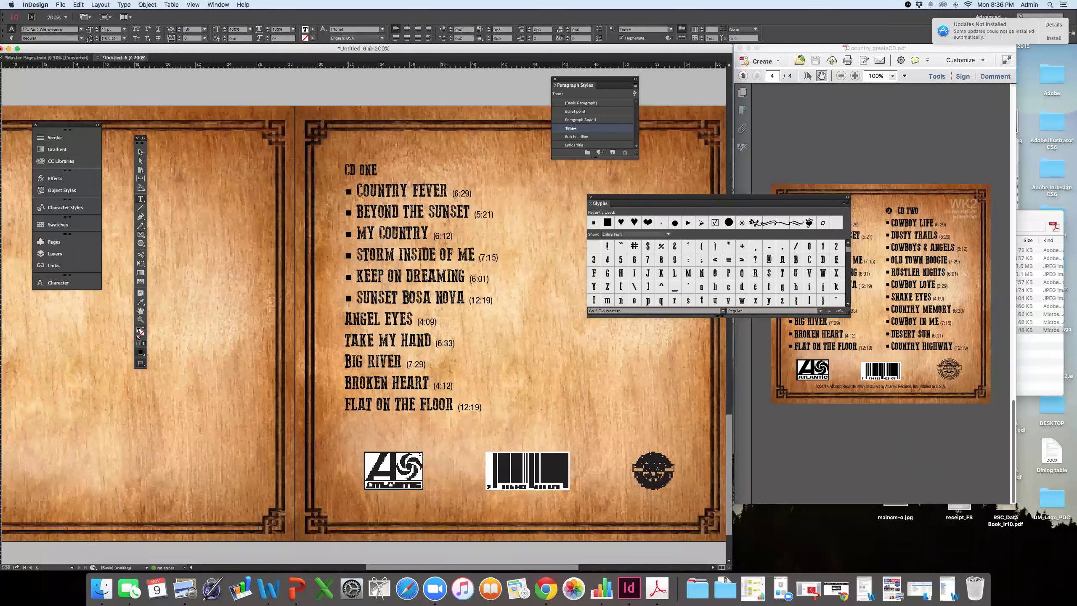
double_click(593, 222)
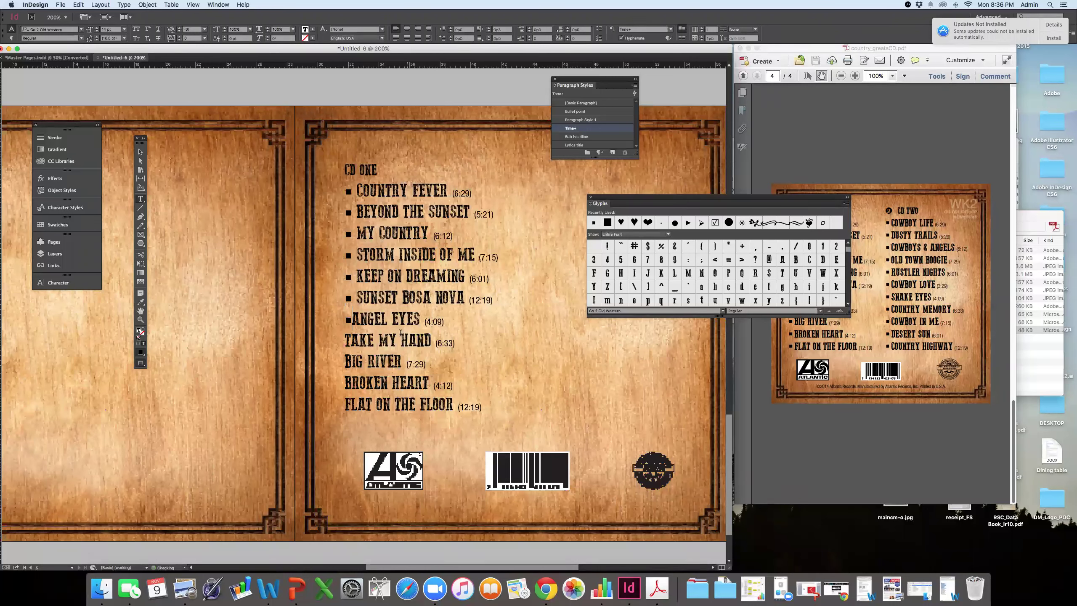
left_click(344, 339)
double_click(594, 222)
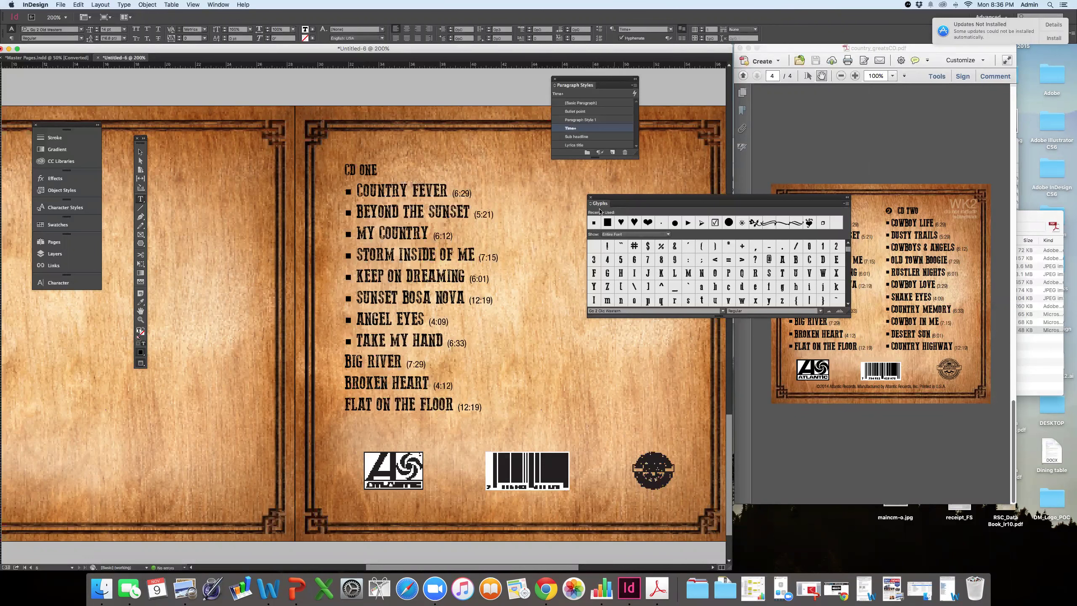
double_click(593, 222)
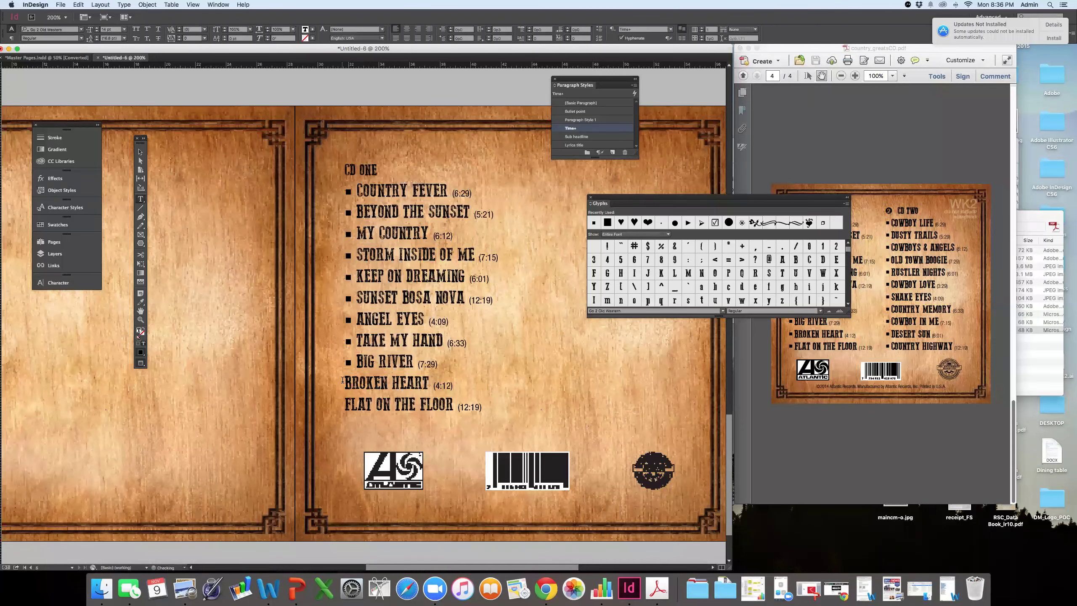
double_click(594, 223)
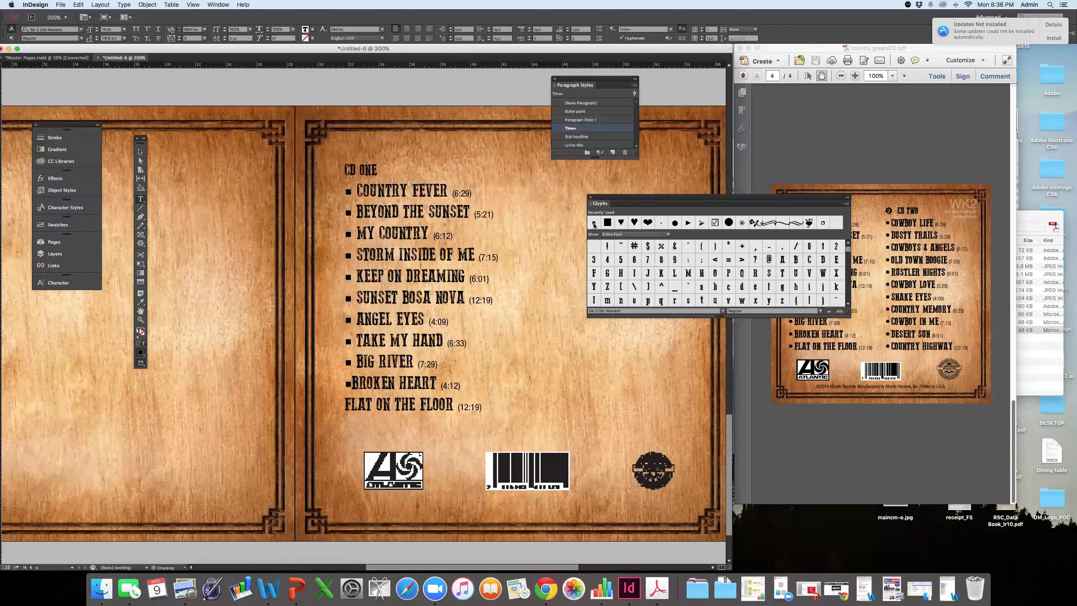
left_click(343, 401)
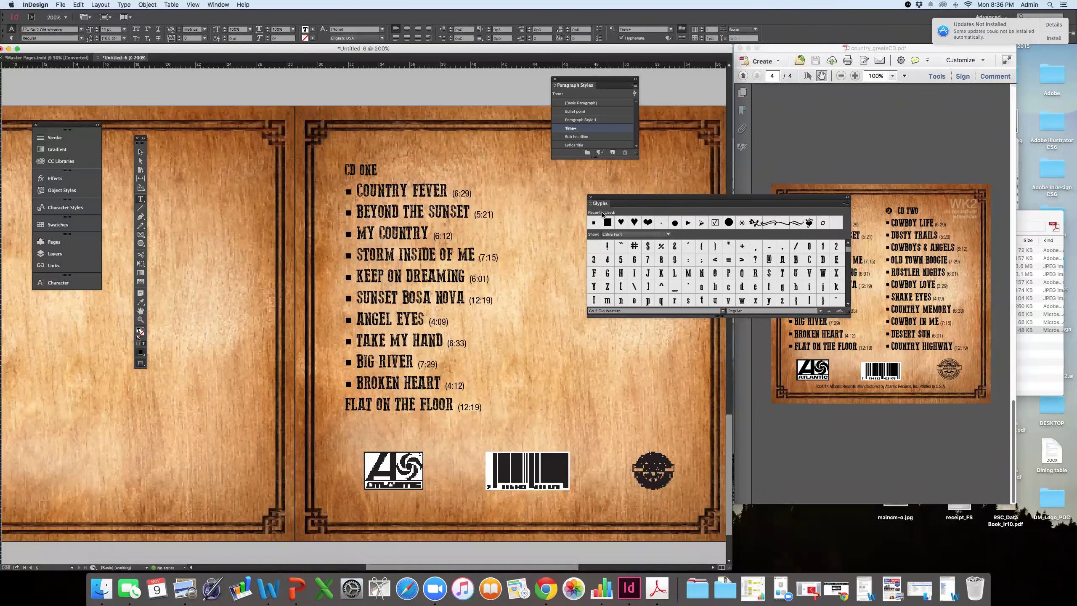
double_click(594, 223)
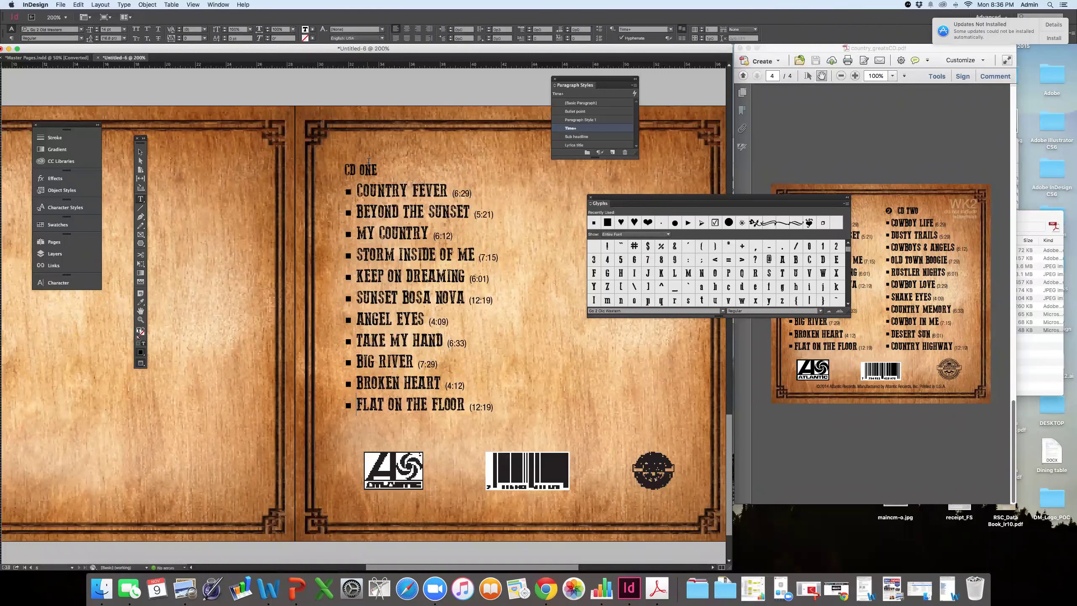
- Insert the smaller solid circle glyph before the CD ONE heading, discarding the larger circle
left_click_drag(728, 202, 750, 312)
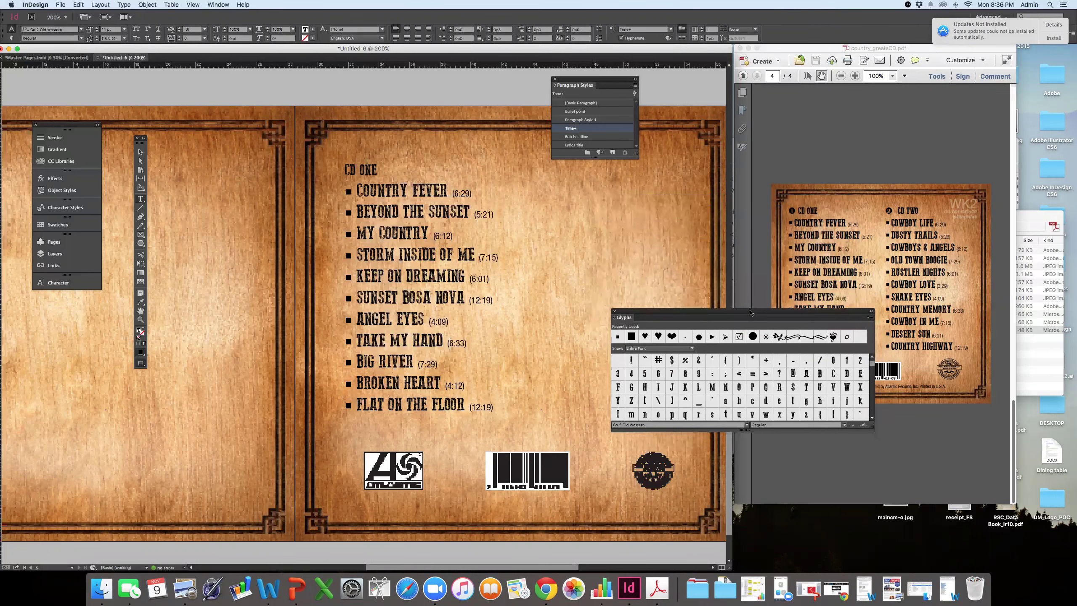
left_click(346, 169)
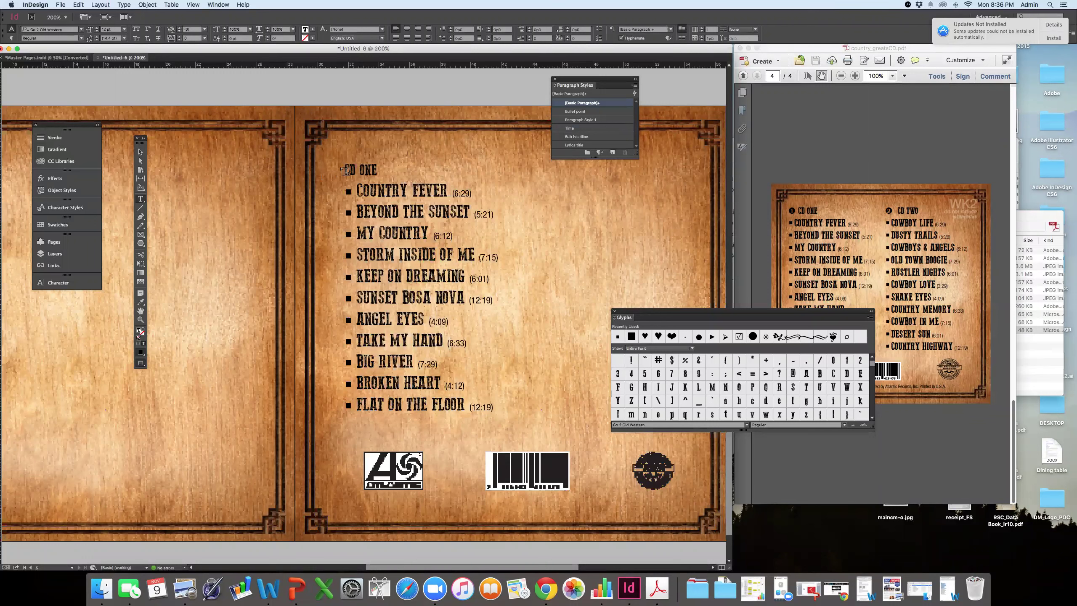
double_click(751, 337)
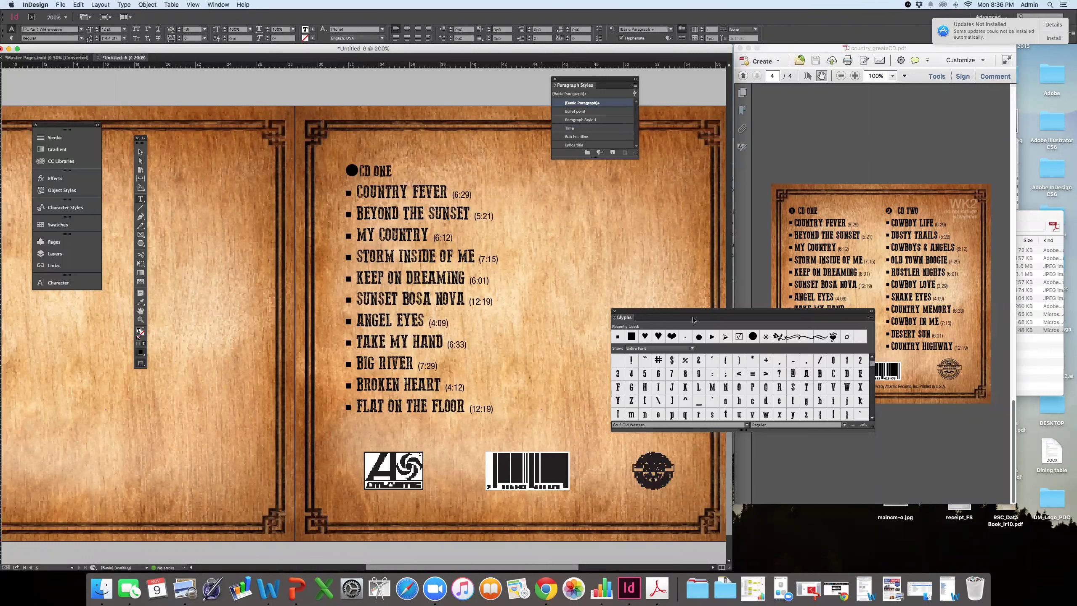
double_click(698, 337)
key("BackSpace")
key("BackSpace")
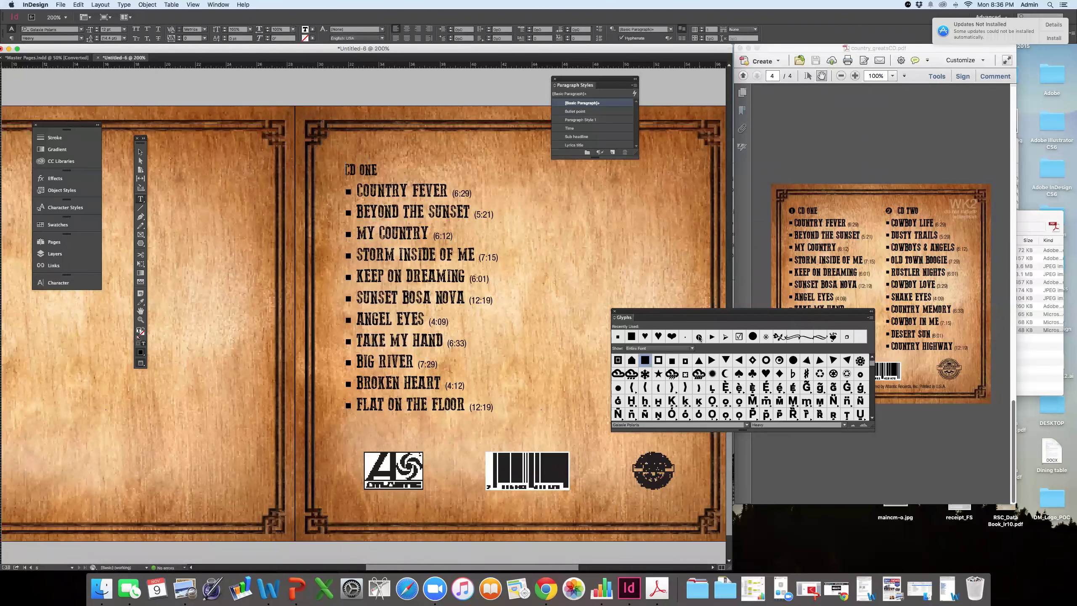
double_click(698, 337)
- Add a separate text frame containing the number 1 above the CD ONE heading and color the numeral white
left_click(140, 152)
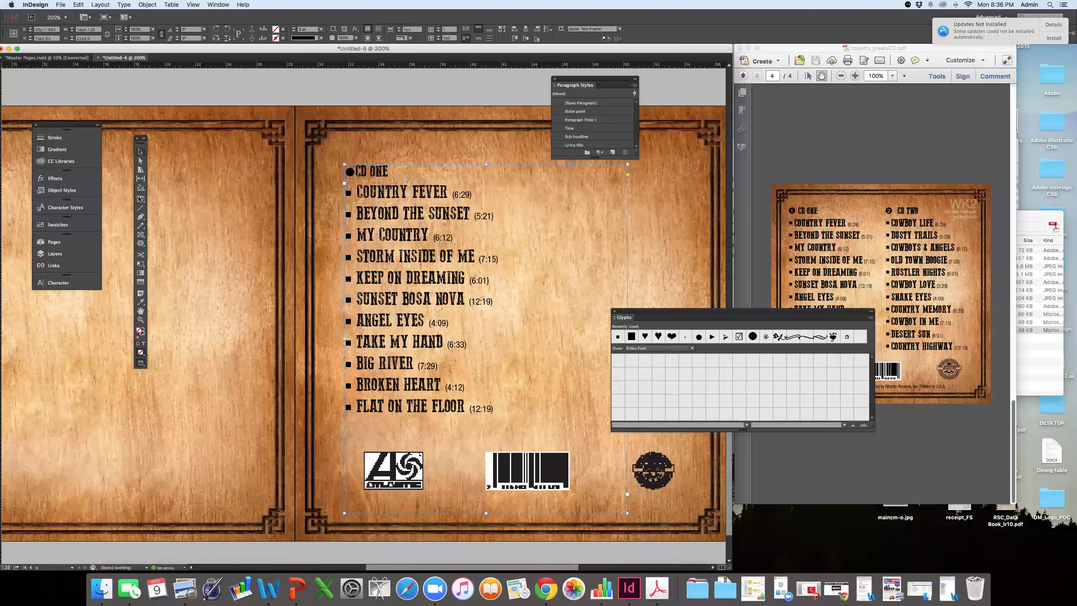
left_click(332, 145)
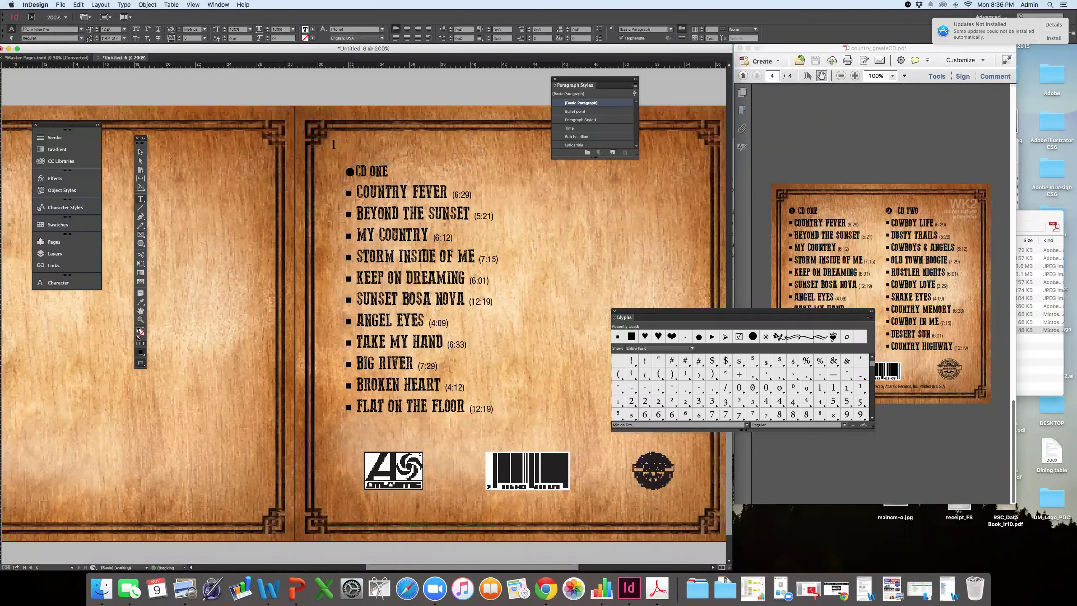
key("shift+Right")
double_click(139, 332)
double_click(348, 335)
type("0")
key("Return")
- Move the white numeral 1 onto the black circle before the CD ONE heading and set its font size to 5 pt
left_click(140, 152)
left_click_drag(338, 149, 351, 171)
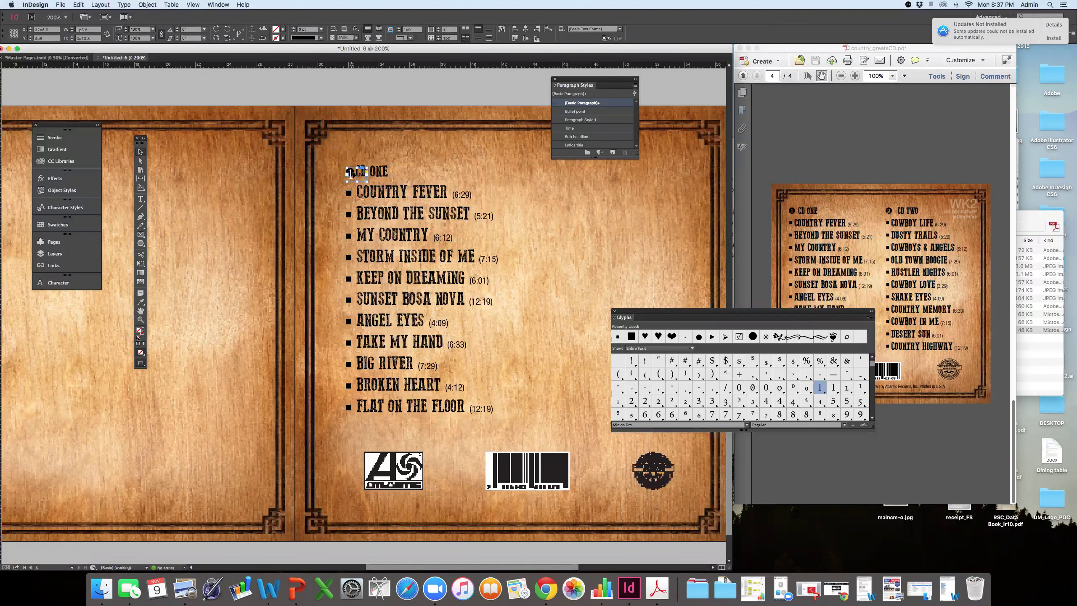
double_click(350, 172)
double_click(350, 173)
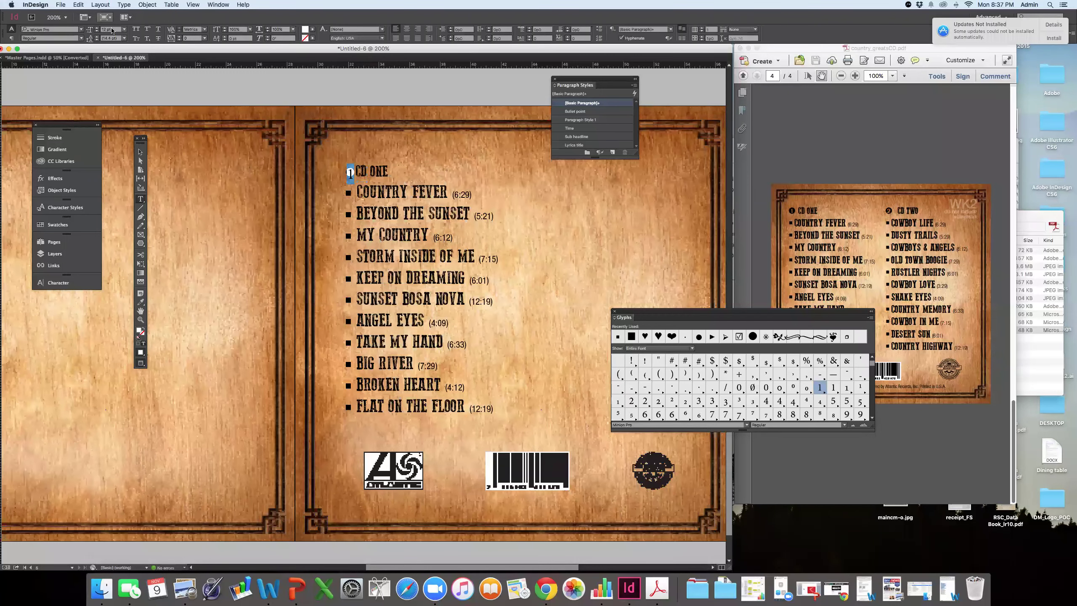
left_click(98, 30)
type("5")
key("Return")
left_click(140, 152)
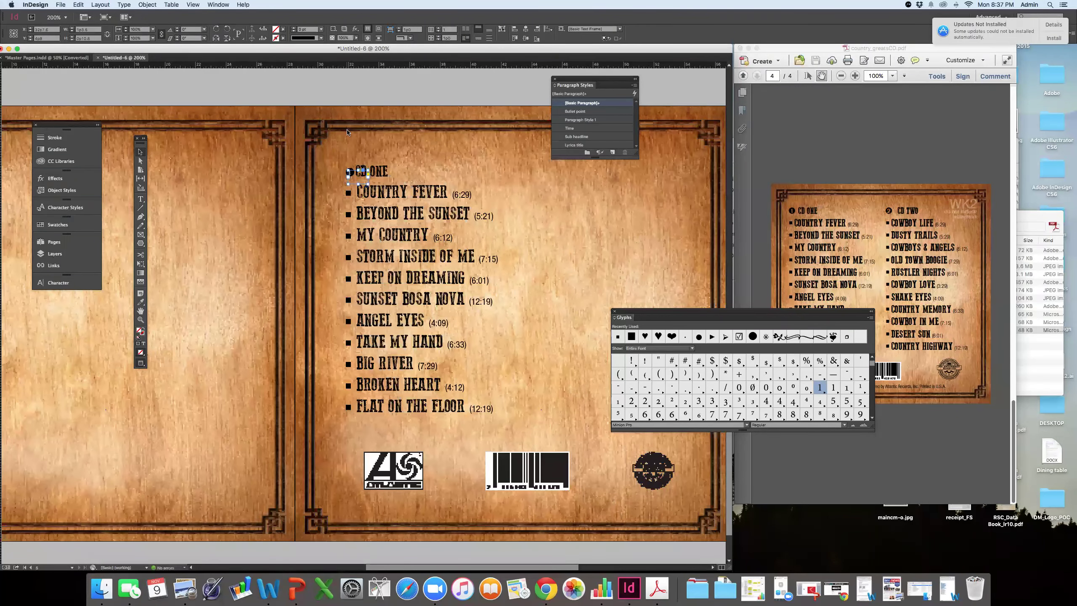
left_click(356, 110)
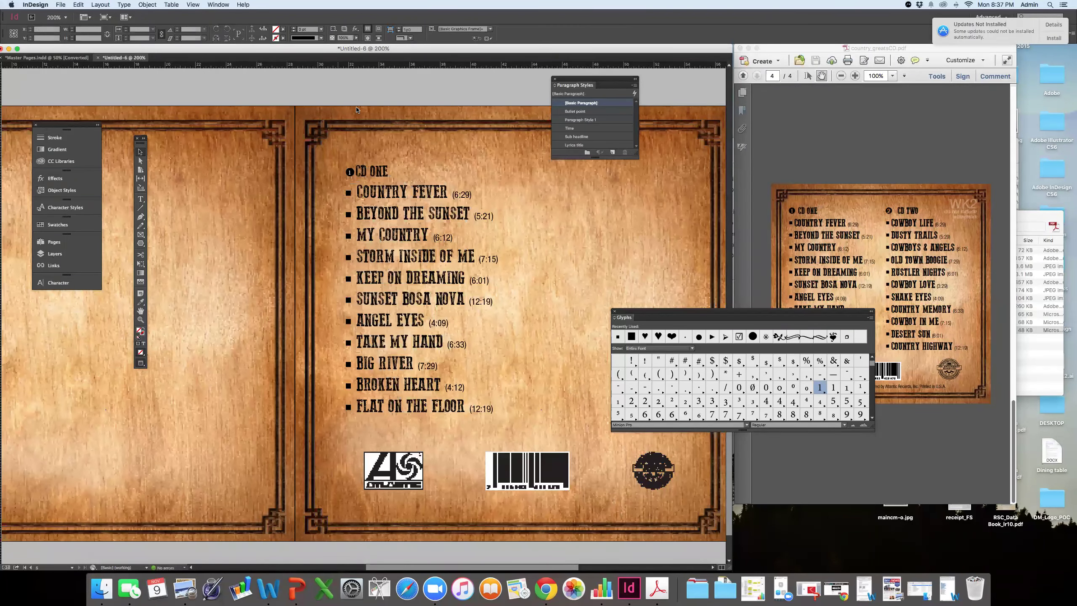
- Center the white numeral 1 inside the black circle and shrink its text frame to fit closely around it
left_click(351, 172)
left_click(314, 106)
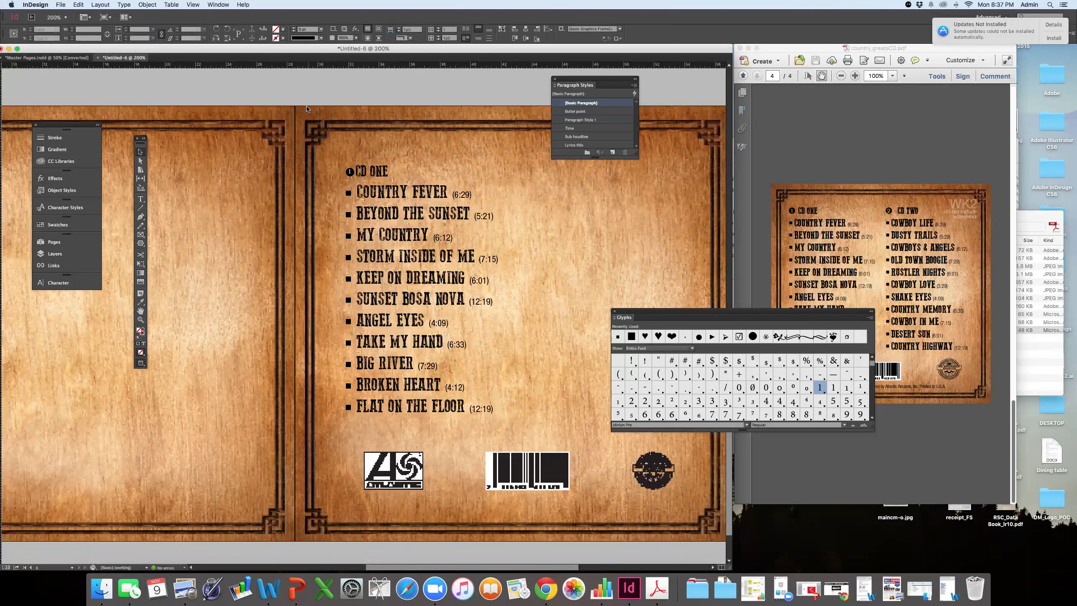
double_click(351, 171)
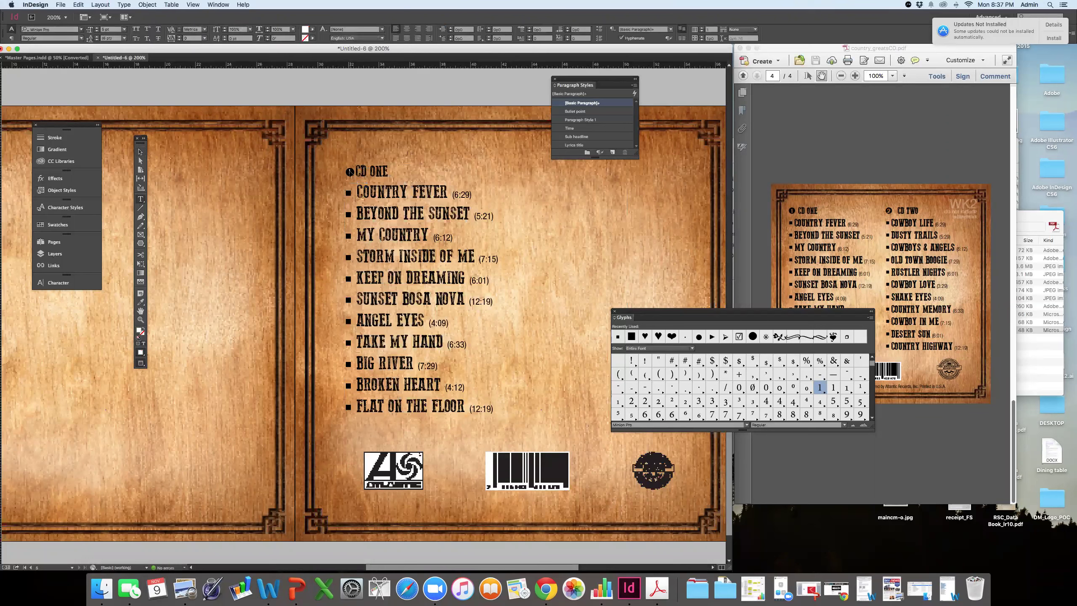
key("super+equal")
key("super+equal")
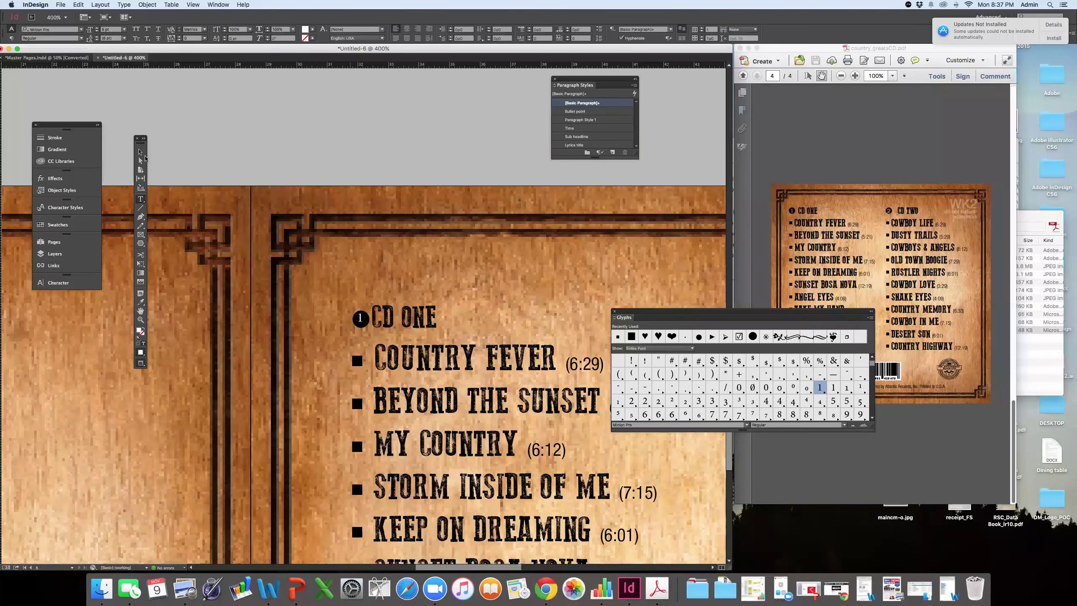
key("super+equal")
left_click(140, 151)
left_click(360, 318)
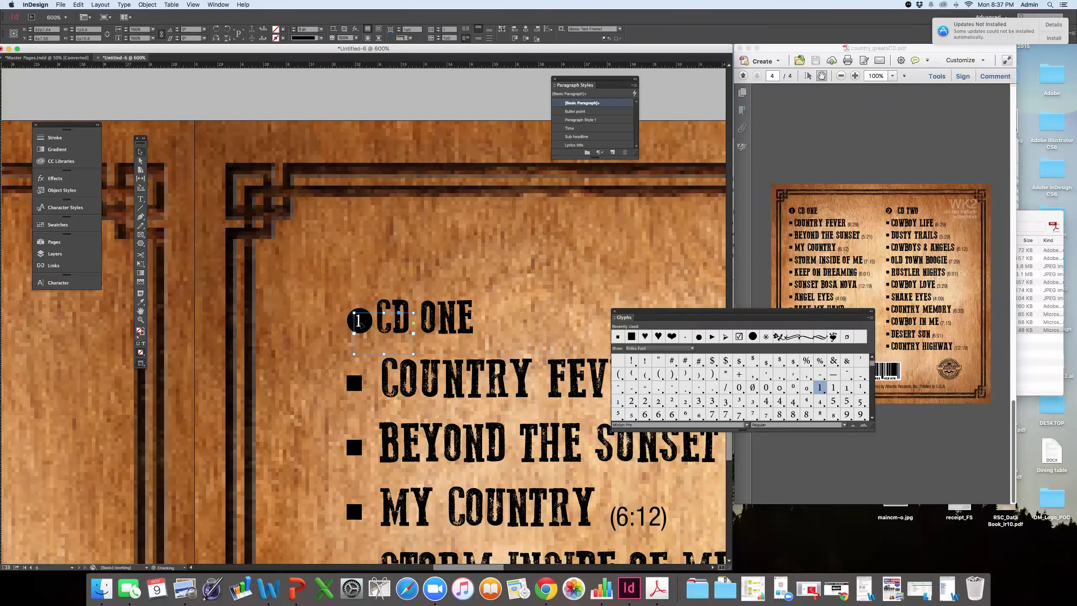
key("Right")
left_click_drag(362, 322, 360, 321)
left_click_drag(414, 352, 378, 341)
left_click(351, 119)
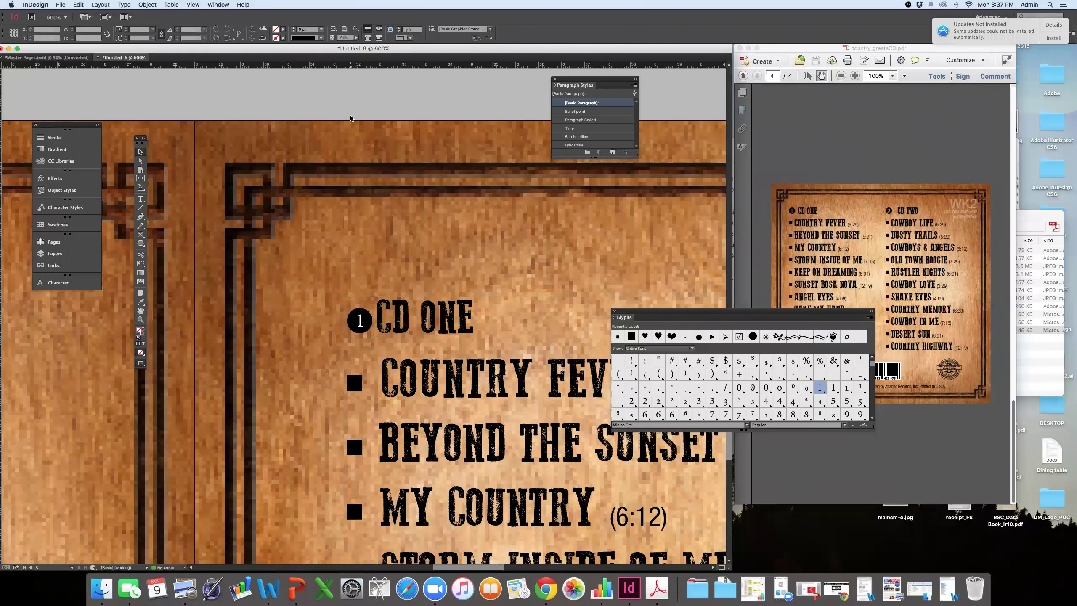
key("super+minus")
key("super+minus")
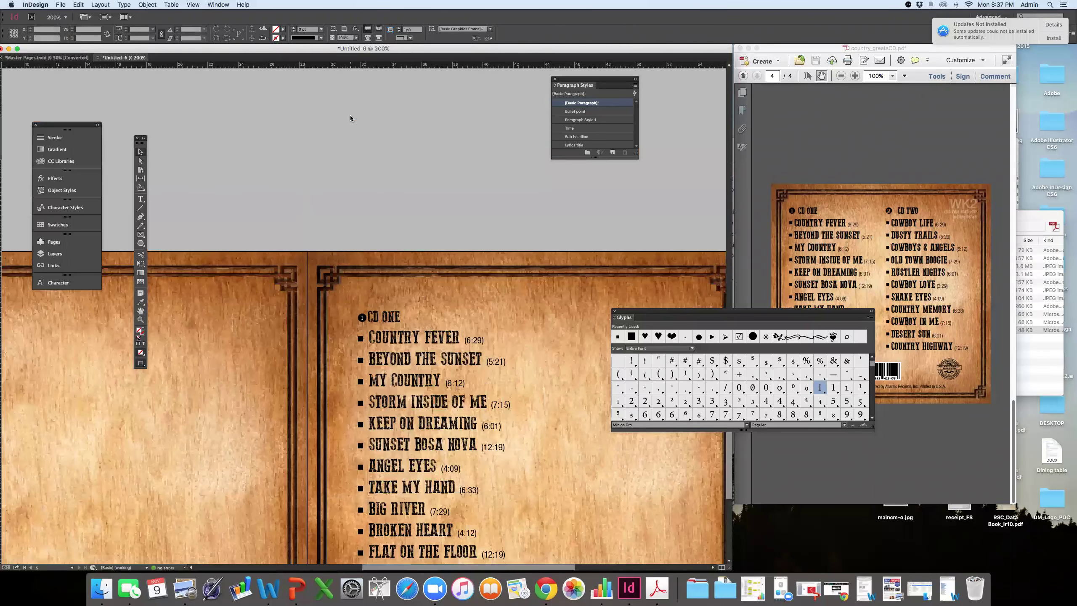
scroll(363, 272, "down", 4)
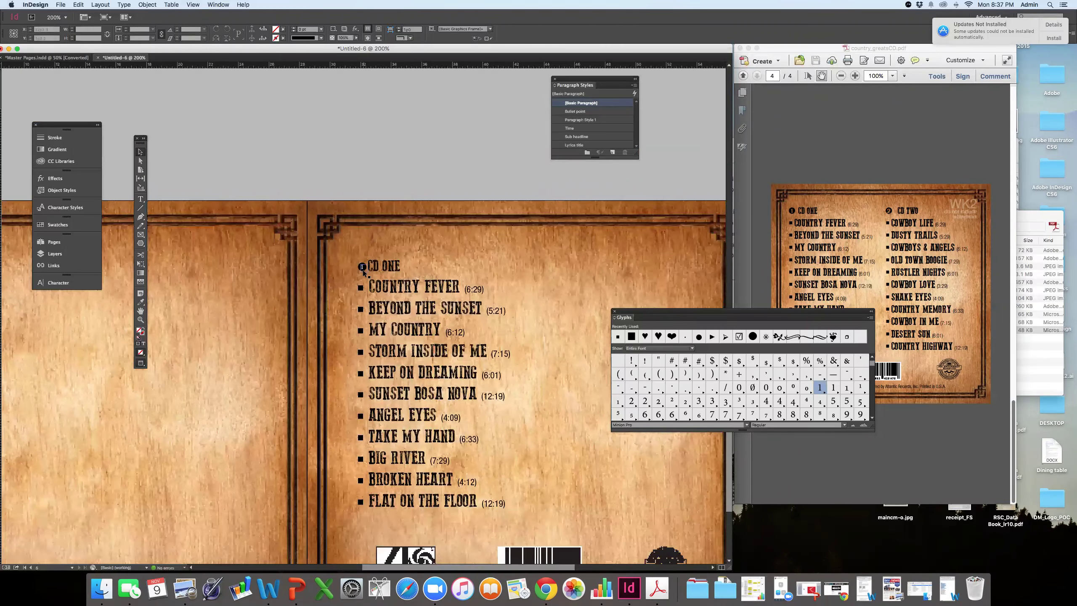
key("super+minus")
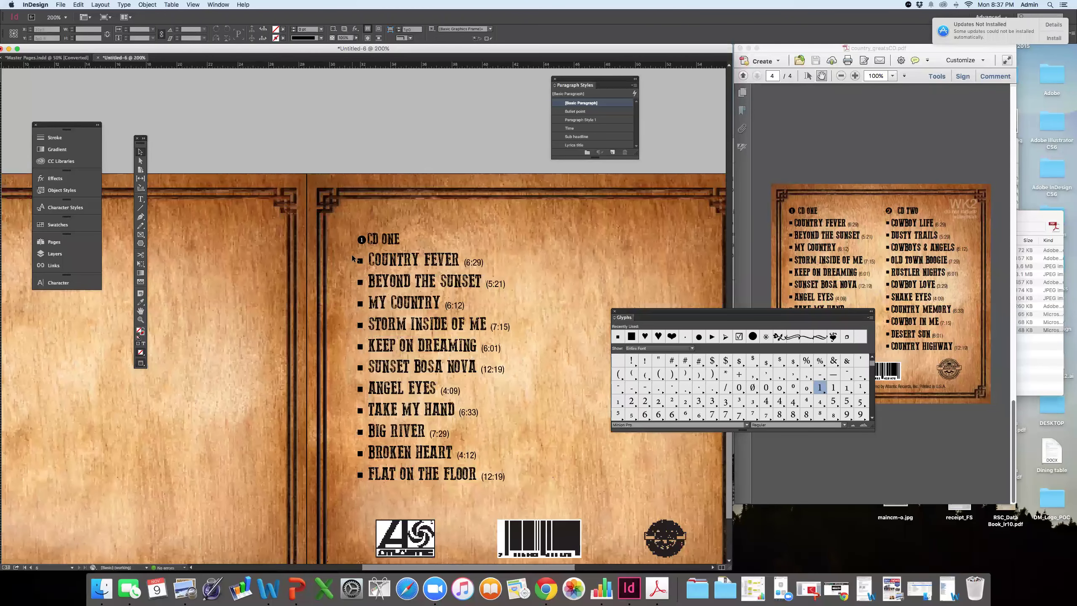
key("super+equal")
key("super+equal")
key("super+minus")
key("super+minus")
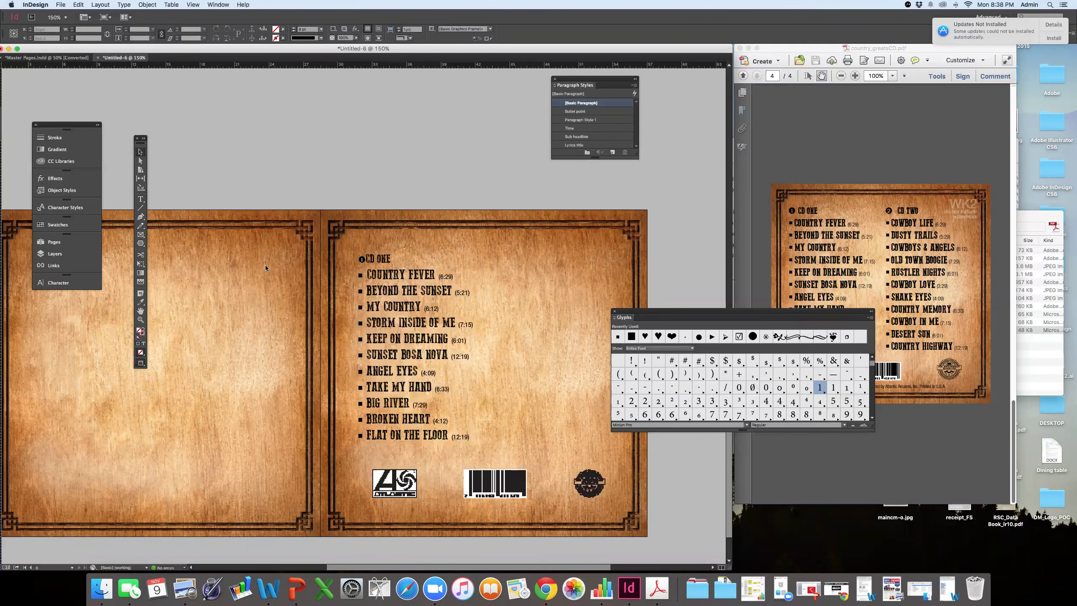
- Delete the numeral frame, then insert an alternate 1 glyph in a new text frame on the blank facing page and color it white
left_click(361, 260)
key("super+shift+a")
left_click(140, 199)
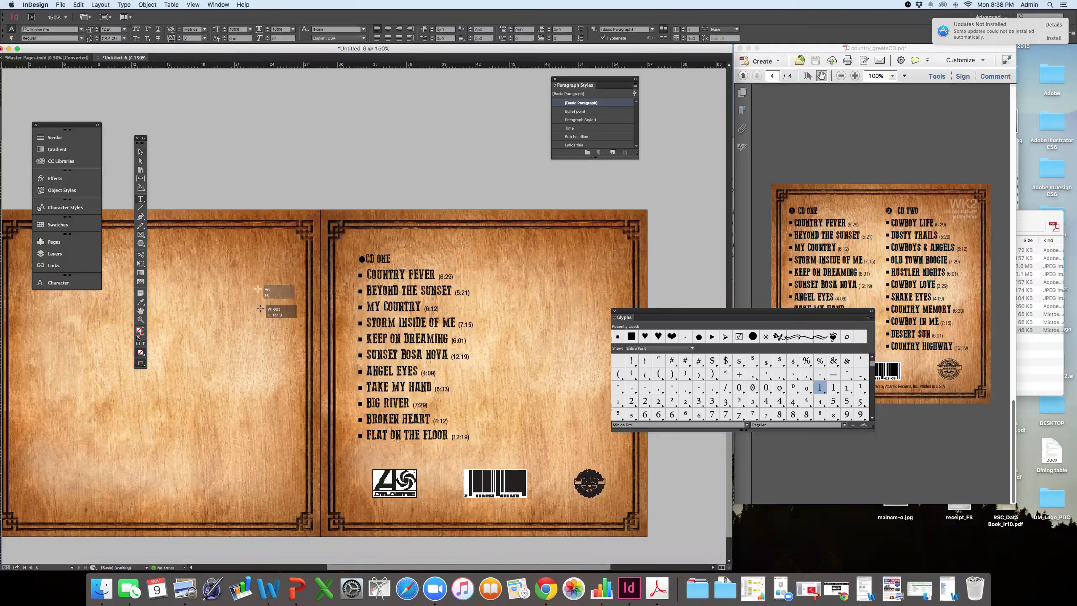
double_click(846, 388)
key("shift+Left")
double_click(148, 332)
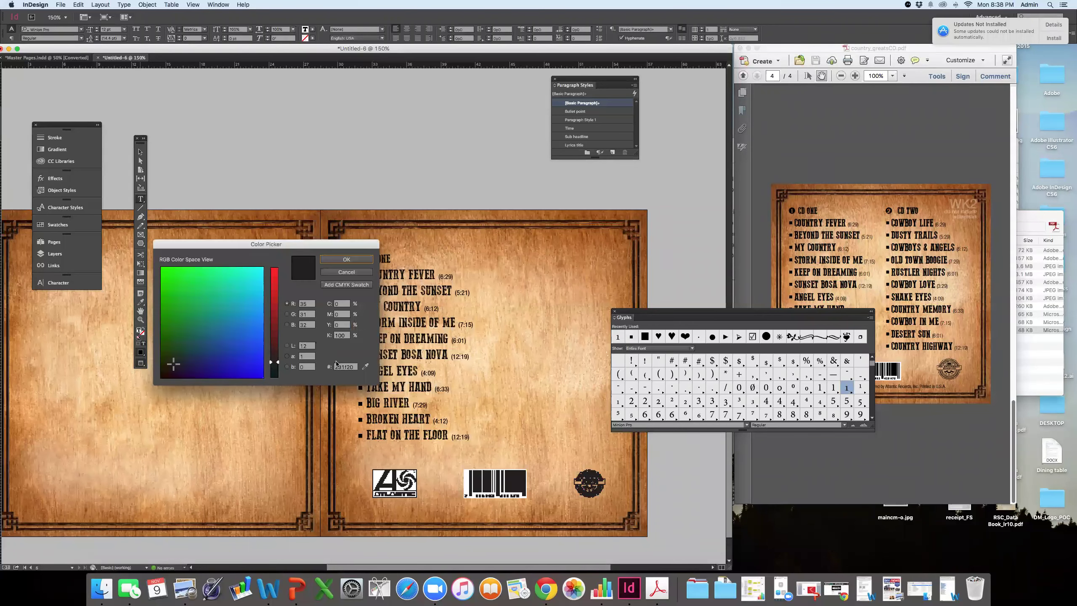
double_click(333, 336)
key("Return")
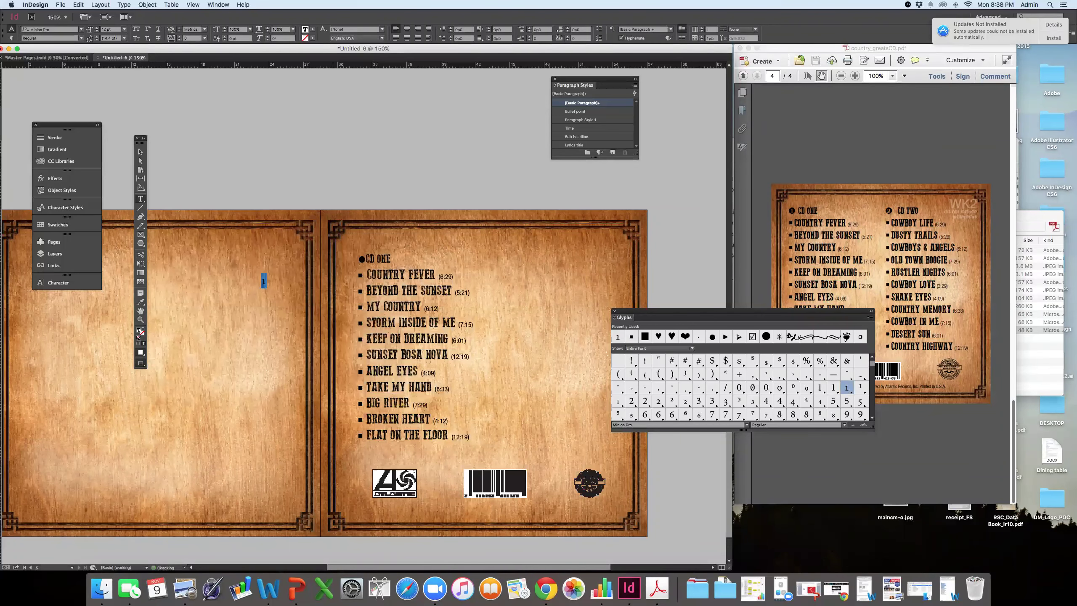
- Move the new white numeral 1 frame over the black circle before CD ONE and nudge it into place
left_click(140, 153)
left_click_drag(274, 297, 365, 269)
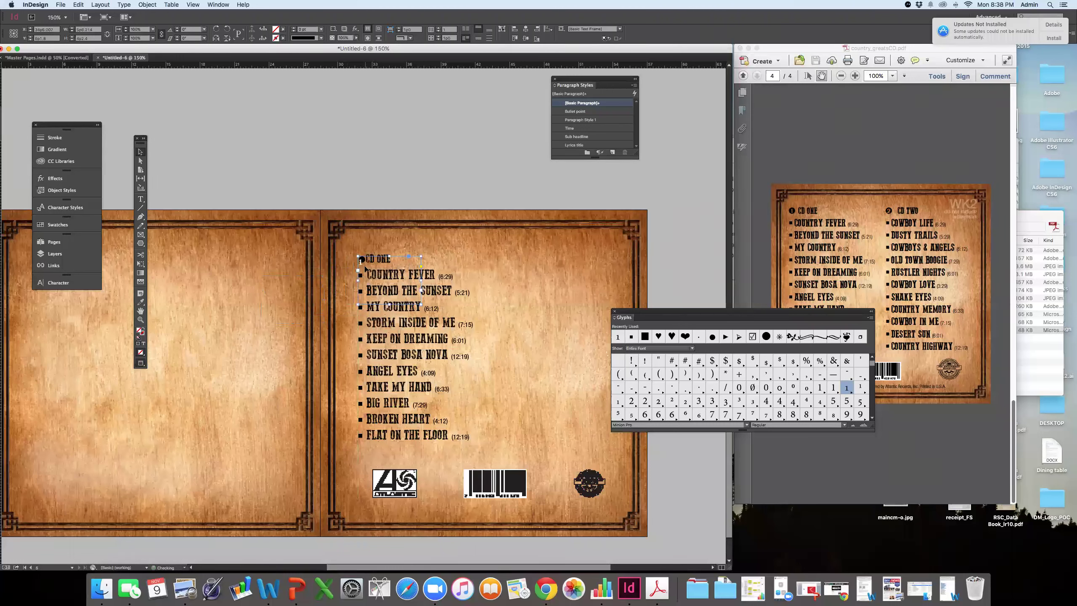
key("Up")
key("Up")
key("Right")
key("Right")
- Set the circled numeral's font size to 5 pt and shrink its text frame so it no longer covers the track titles
double_click(363, 261)
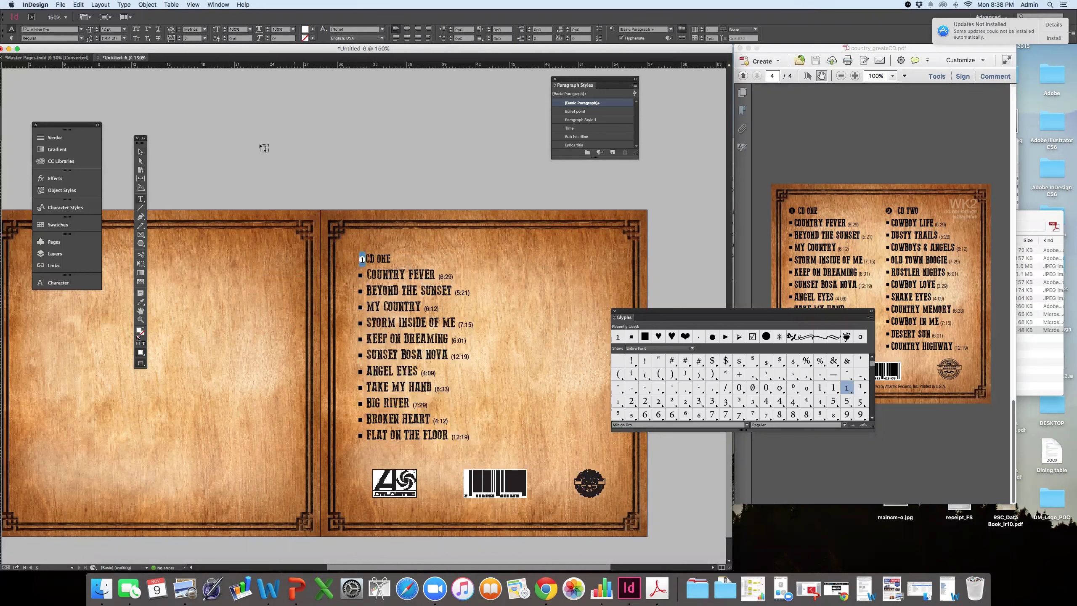
left_click(101, 30)
type("5")
key("Return")
left_click(140, 152)
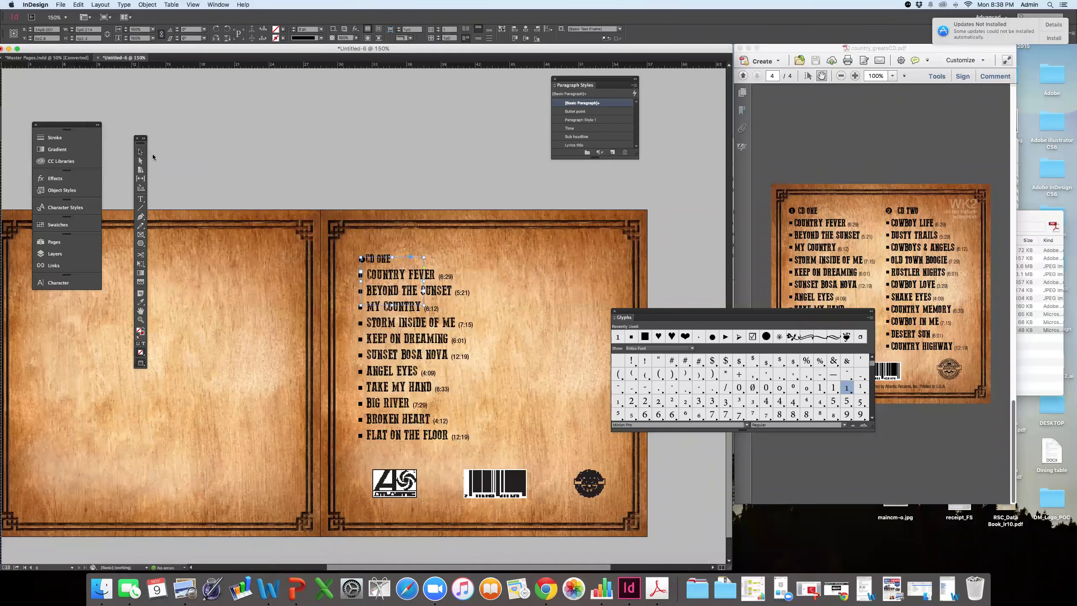
left_click_drag(423, 304, 373, 268)
left_click(380, 193)
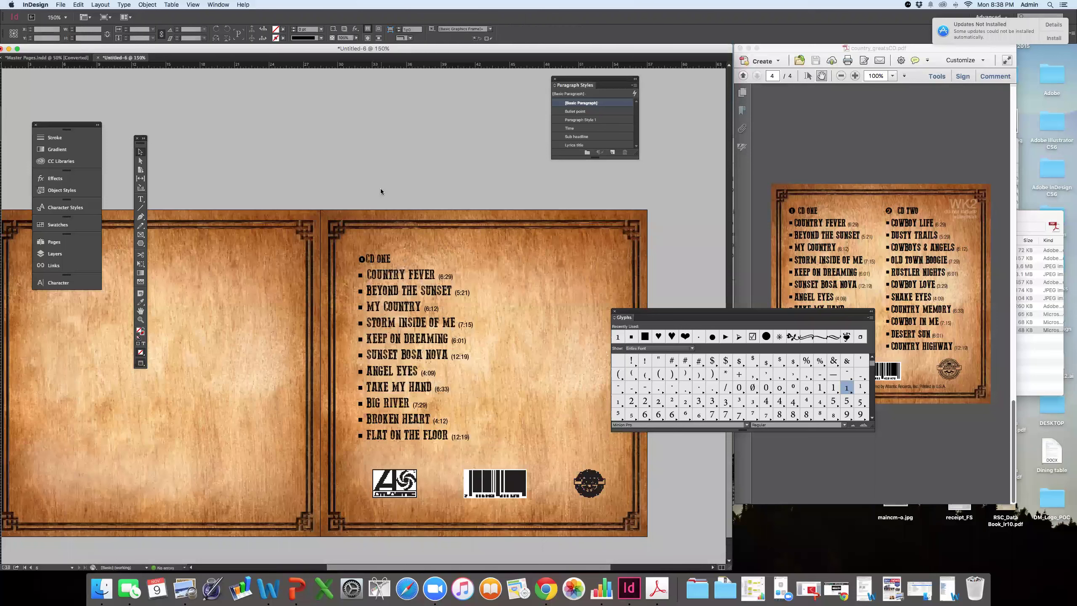
key("super+s")
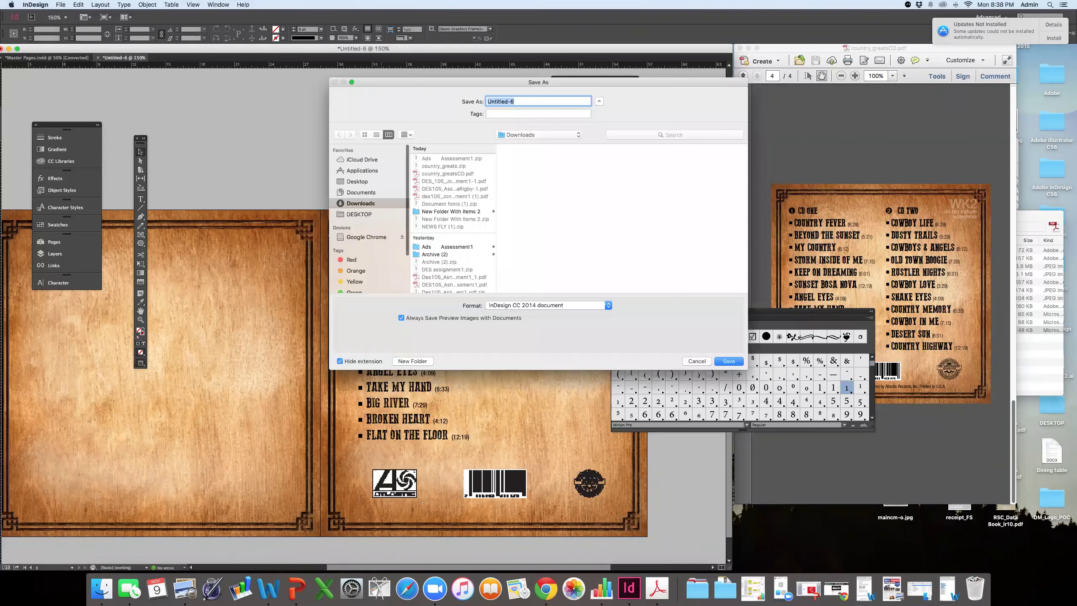
left_click(695, 361)
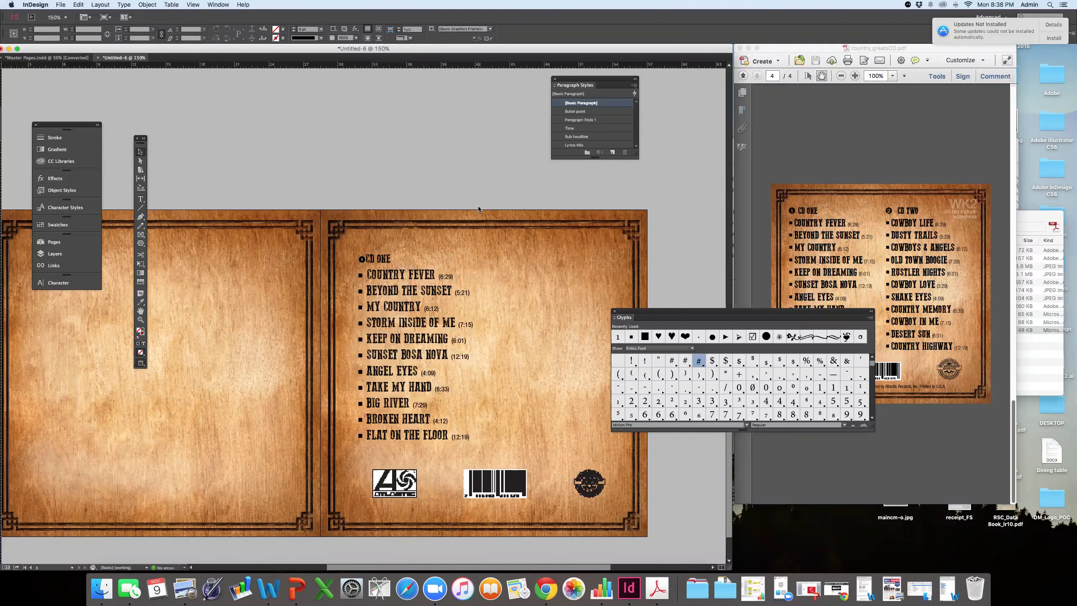
key("super+minus")
key("super+minus")
key("super+minus")
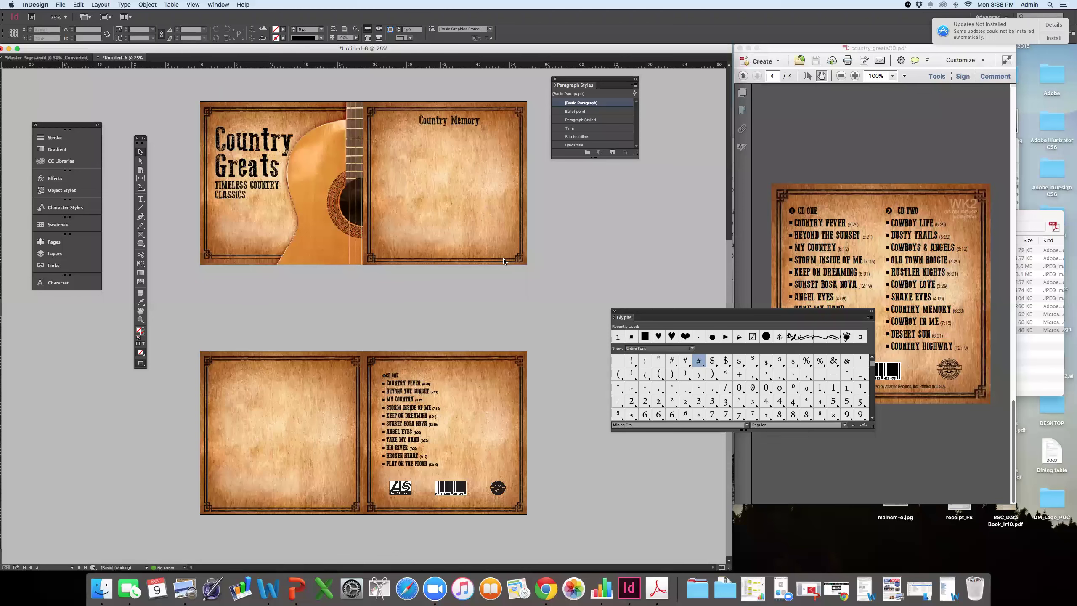
scroll(503, 260, "up", 2)
scroll(500, 256, "down", 2)
left_click(801, 280)
left_click(600, 269)
- Try tightening and loosening the leading of the Country Greats title on the front cover
key("super+equal")
key("super+equal")
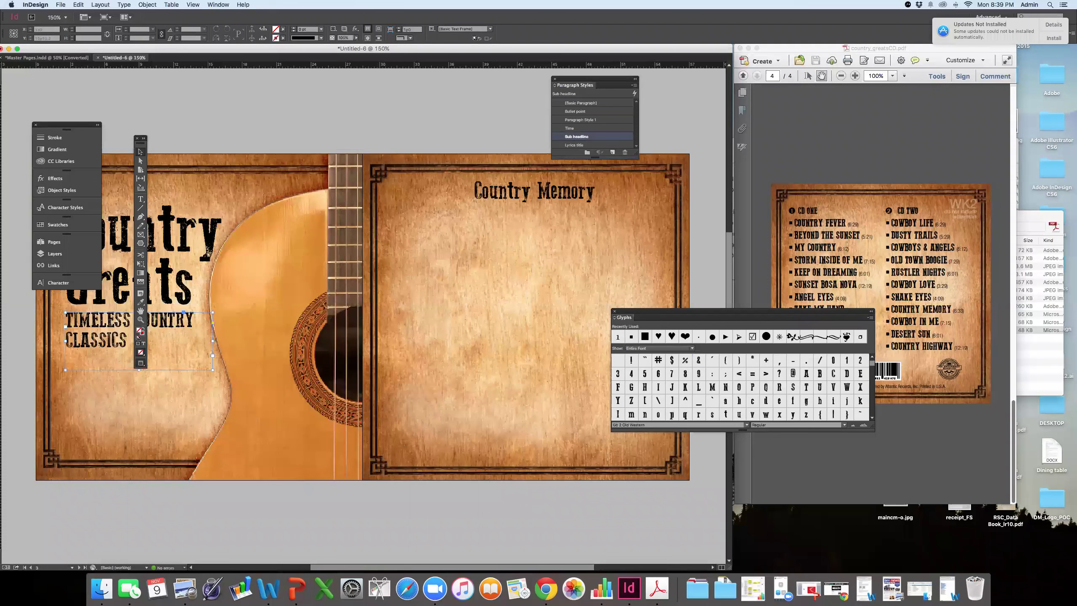
double_click(73, 320)
scroll(303, 339, "left", 5)
left_click_drag(299, 339, 307, 340)
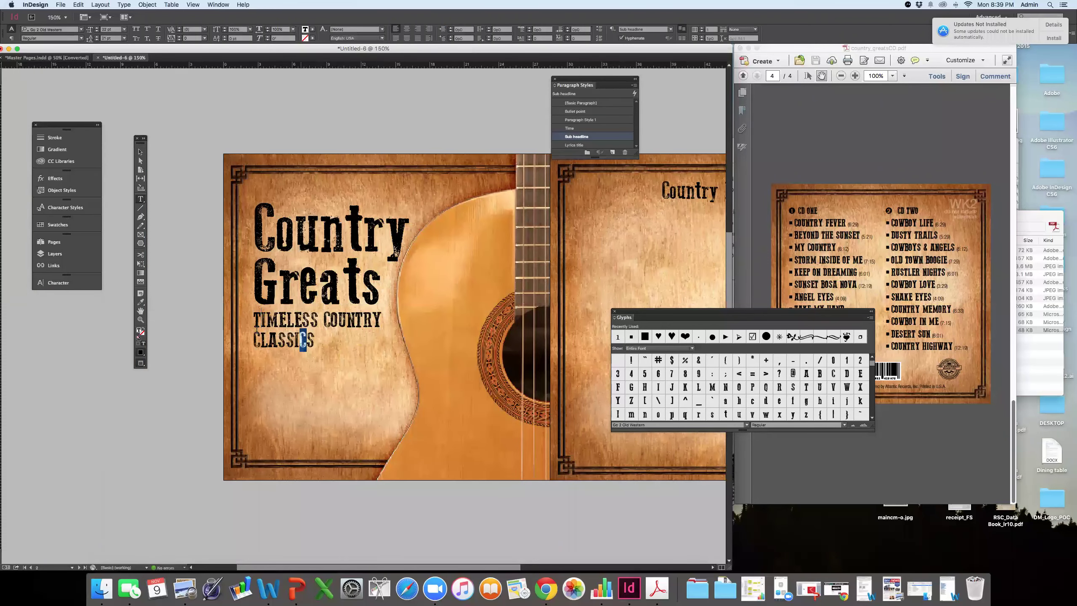
key("super+a")
left_click(382, 276)
key("shift+Left")
key("super+a")
key("alt+Up")
key("alt+Up")
key("alt+Up")
key("alt+Up")
key("alt+Down")
key("alt+Down")
key("alt+Down")
key("alt+Down")
key("alt+Down")
key("alt+Down")
key("alt+Down")
key("alt+Down")
key("alt+Down")
key("alt+Down")
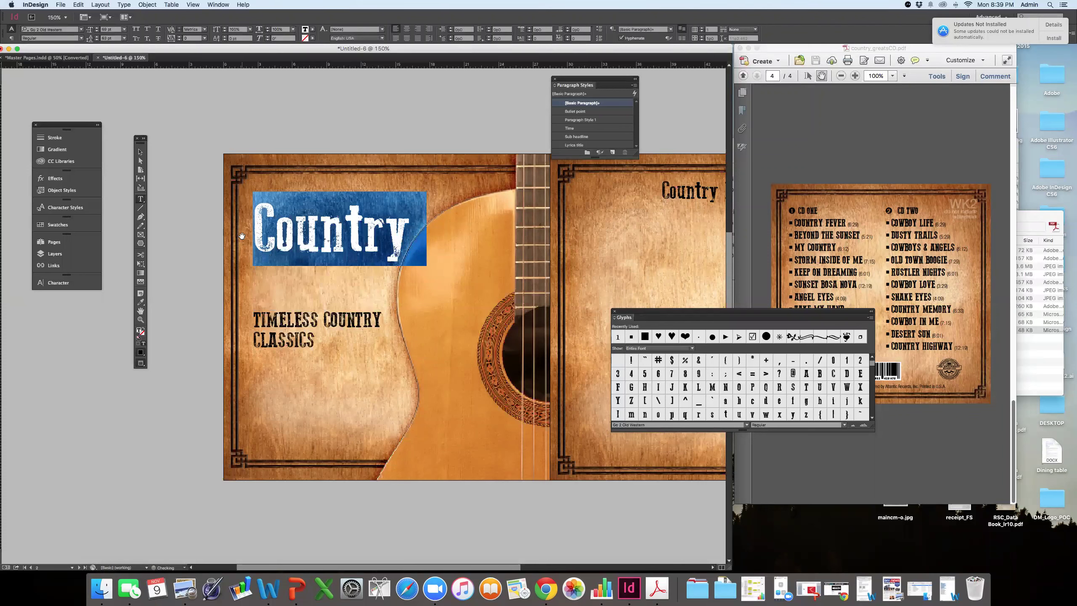
- Undo the leading changes on the Country Greats title and deselect its text
left_click(243, 237)
key("super+z")
key("super+z")
key("super+z")
key("super+z")
key("super+z")
key("super+z")
key("super+z")
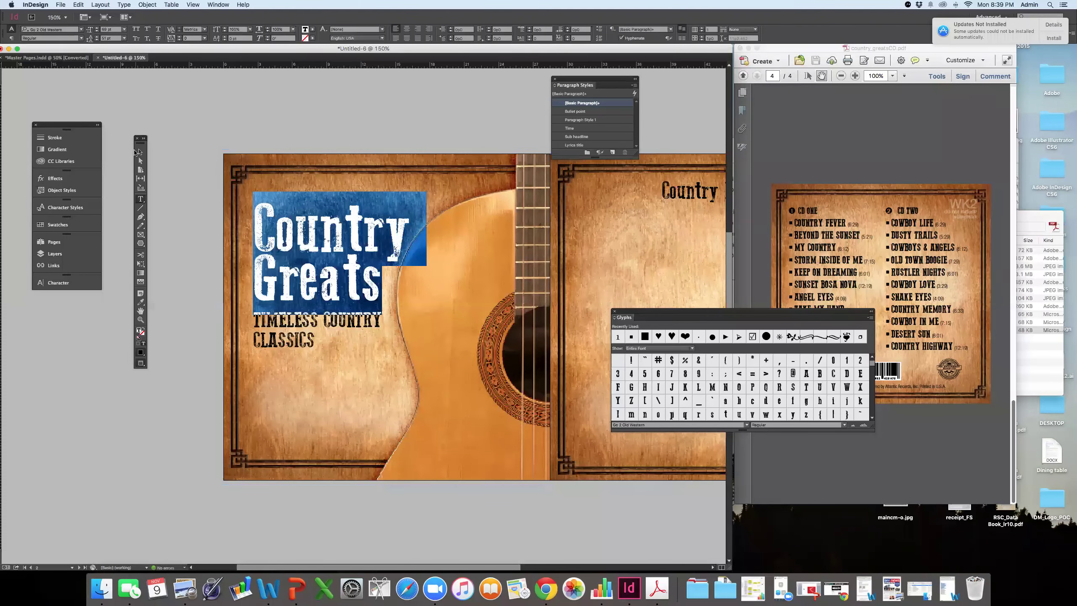
left_click(140, 151)
left_click(192, 160)
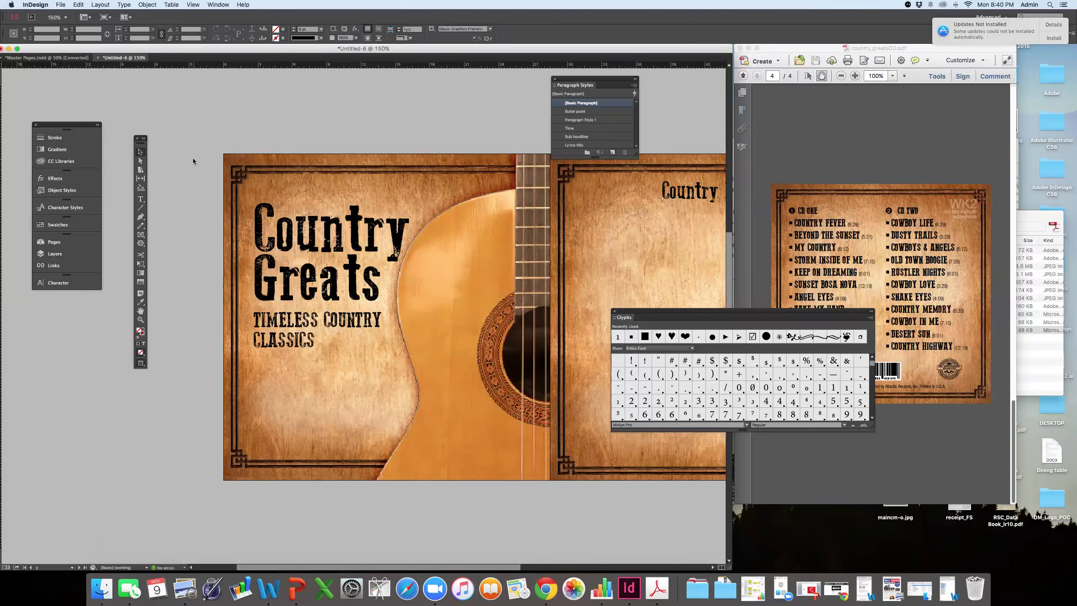
- Close the floating Glyphs and Paragraph Styles panels to clear the view of the cover layout and the reference PDF
left_click(614, 311)
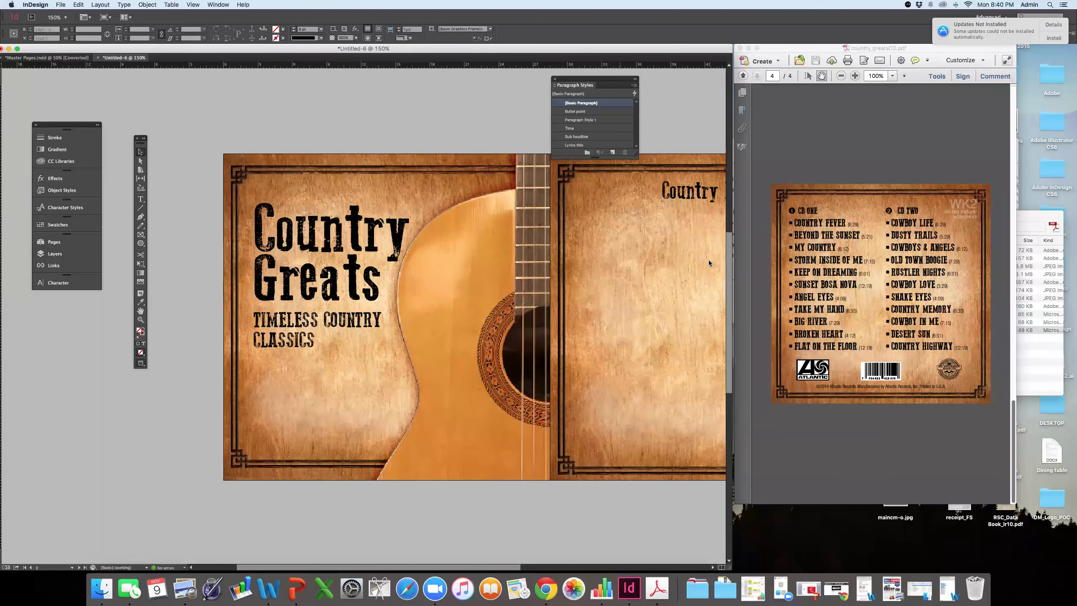
key("Tab")
key("Tab")
left_click(555, 79)
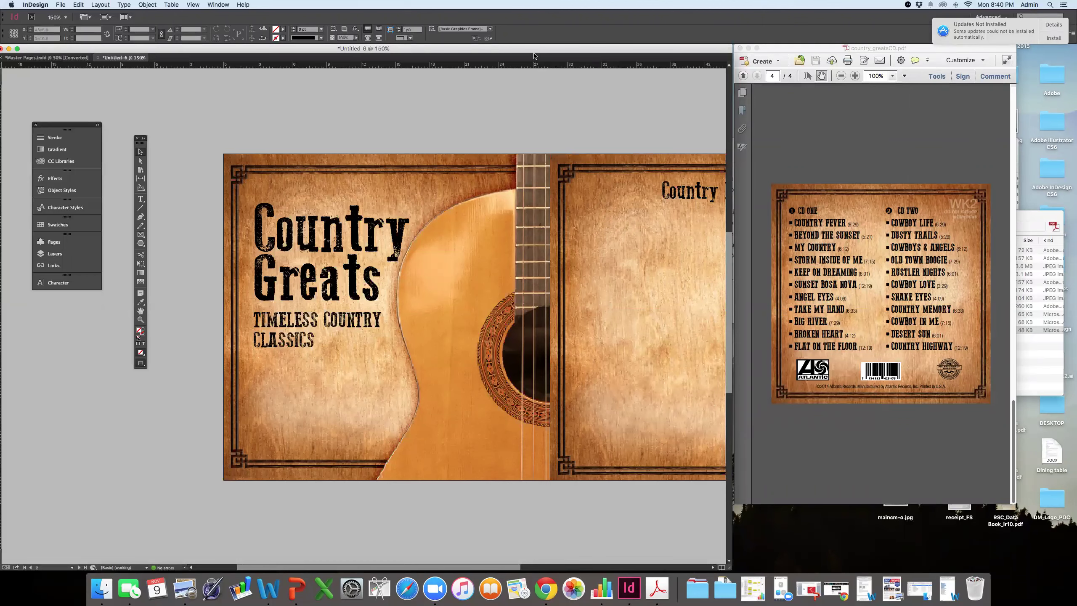
left_click_drag(533, 55, 535, 55)
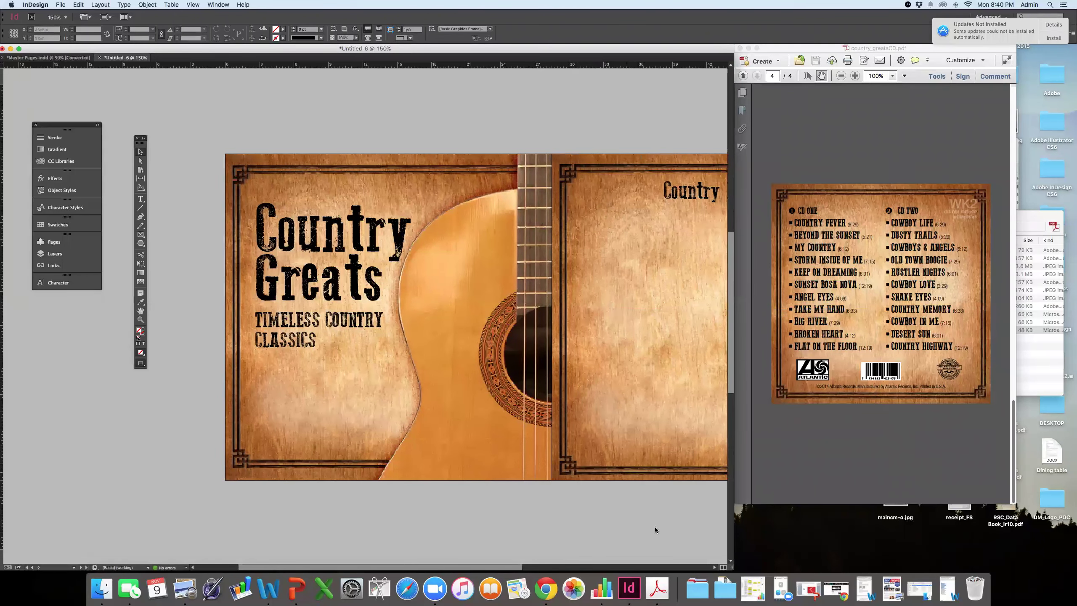
- Switch to Chrome and close all browser tabs except the Vimeo page for CS6 InDesign - Master Pages
left_click(546, 589)
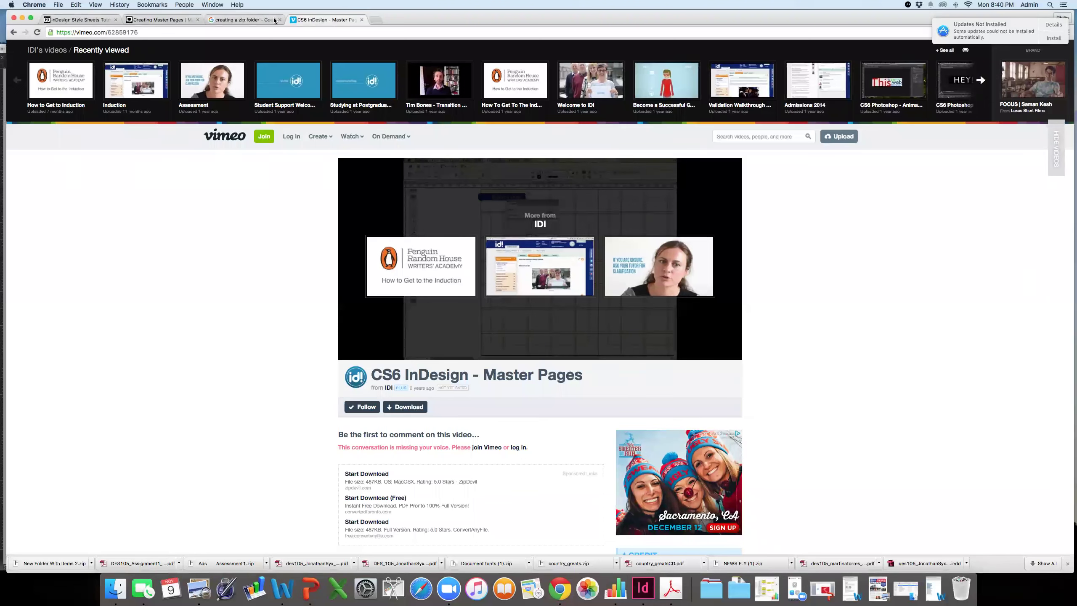
left_click(197, 19)
left_click(197, 19)
left_click(115, 20)
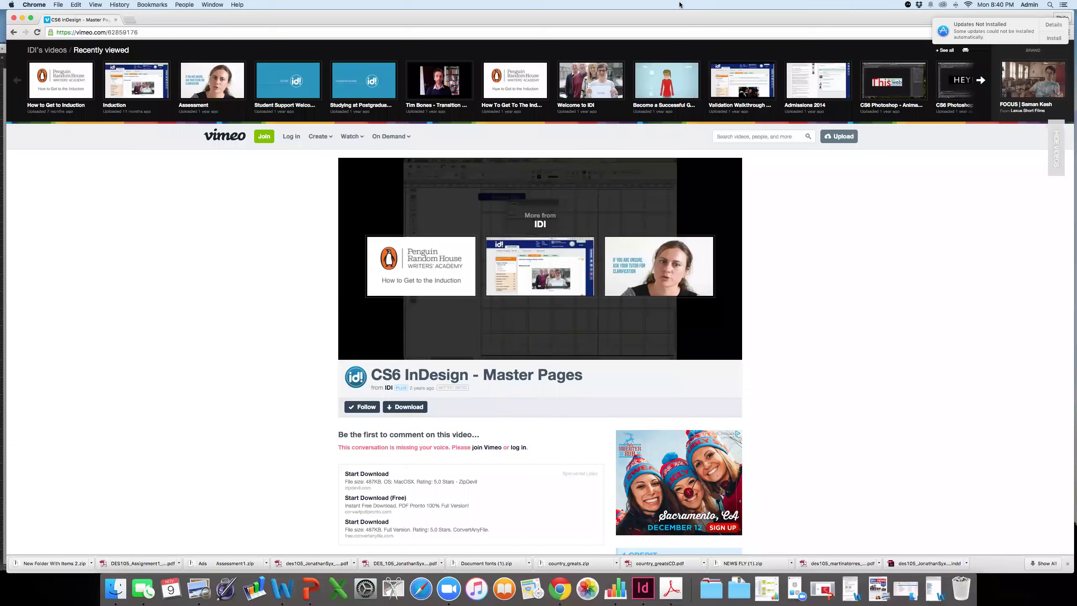
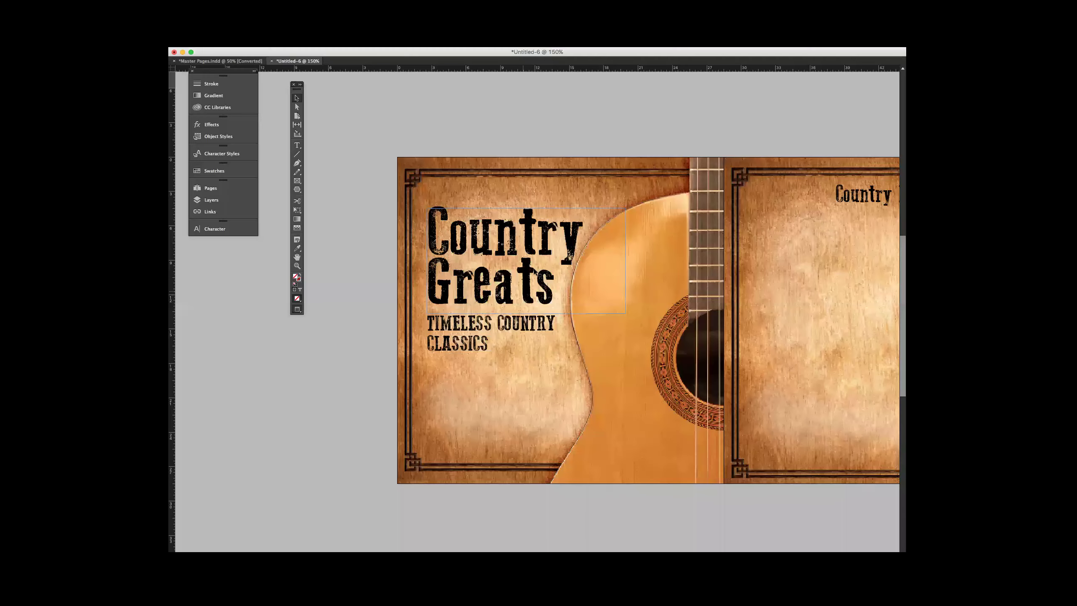
key("super+minus")
key("super+minus")
key("super+minus")
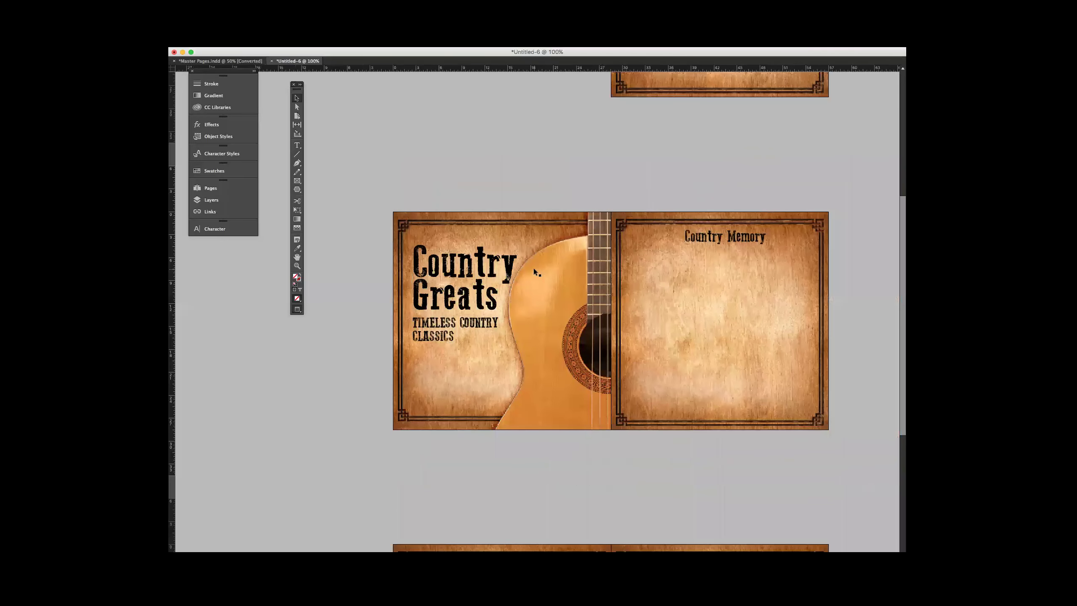
- Begin exporting the CD cover document as an Adobe PDF (Print) file named CD cover in the Documents folder
scroll(568, 201, "down", 1)
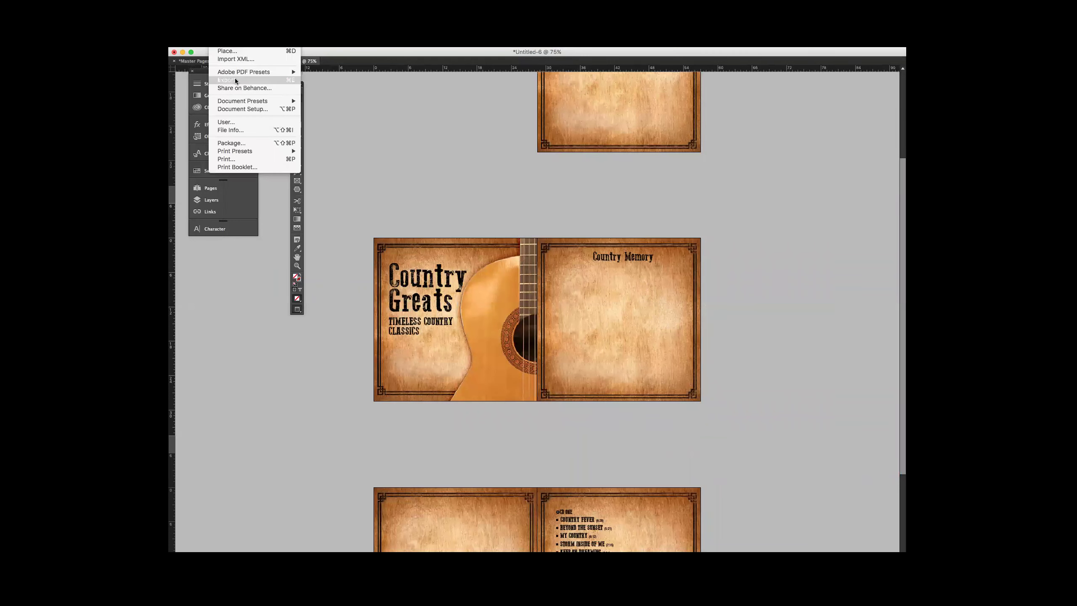
left_click(235, 80)
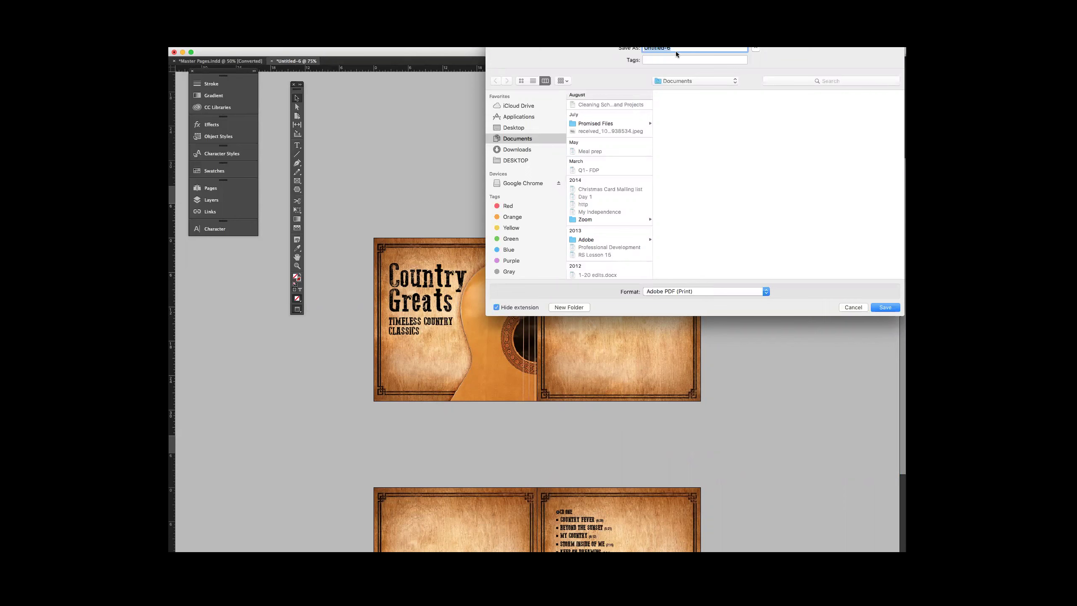
type("New")
key("BackSpace")
key("BackSpace")
key("BackSpace")
type("CD")
left_click_drag(678, 51, 638, 50)
left_click(883, 309)
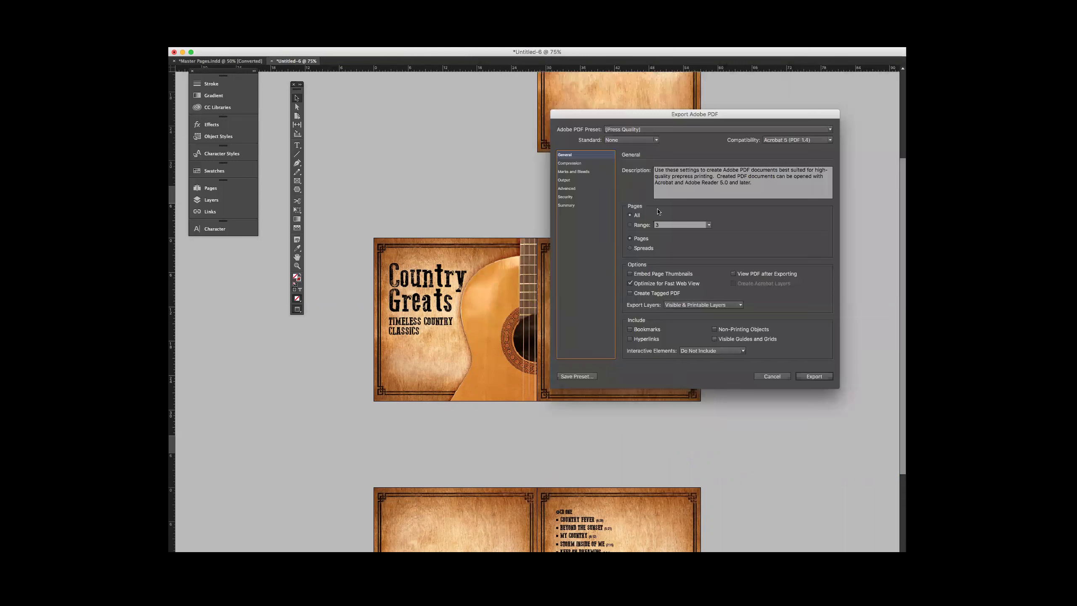
- Try limiting the PDF export to a page range and return to exporting all pages
left_click_drag(679, 114, 683, 111)
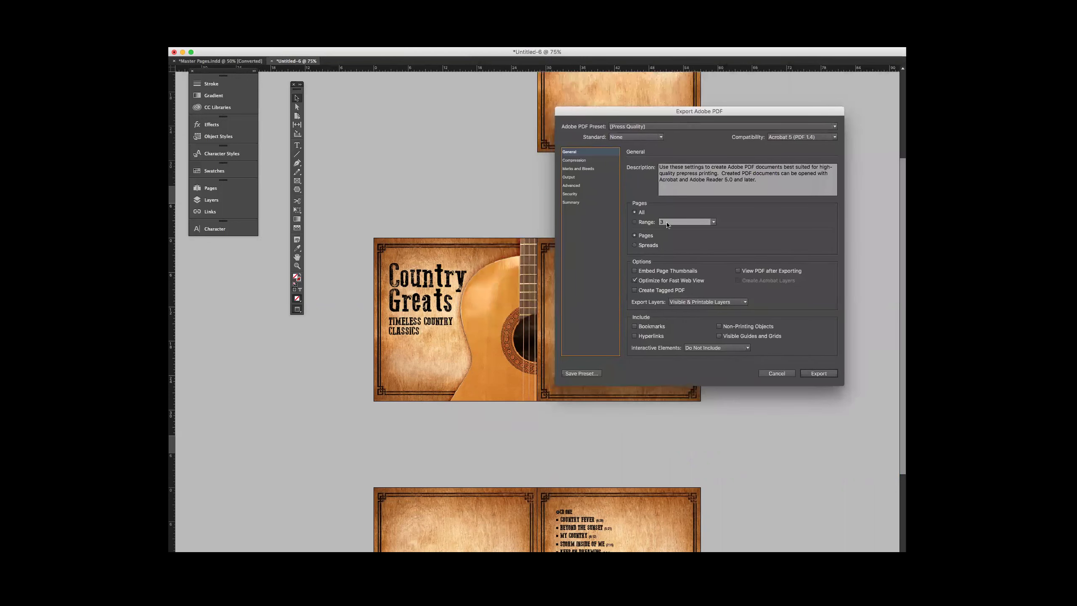
left_click(641, 223)
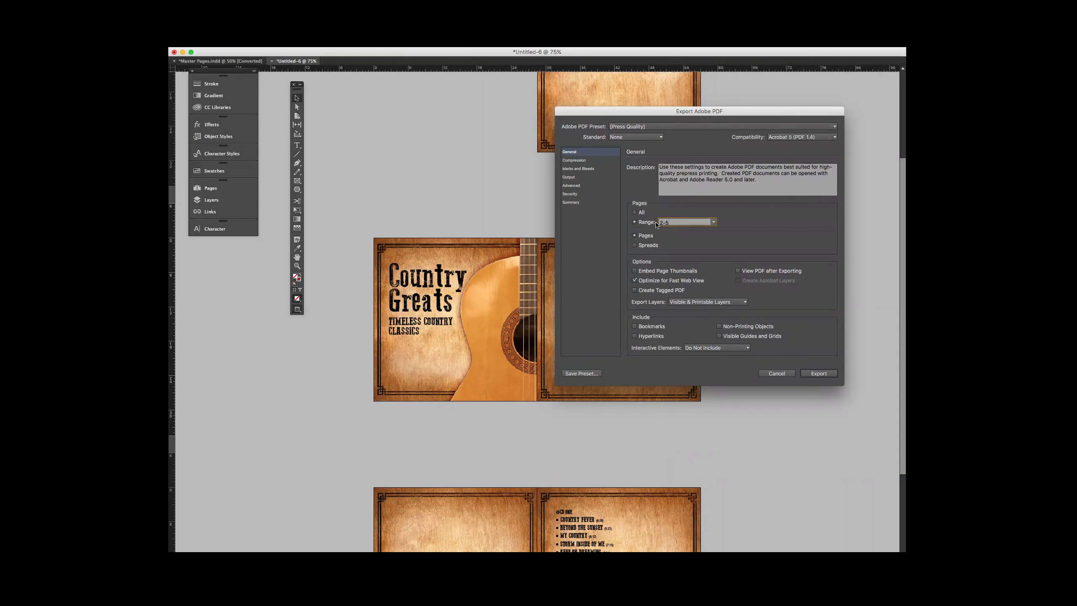
left_click_drag(669, 222, 649, 221)
left_click(635, 212)
- Turn on all printer's marks for the Press Quality PDF and export all pages
left_click(577, 169)
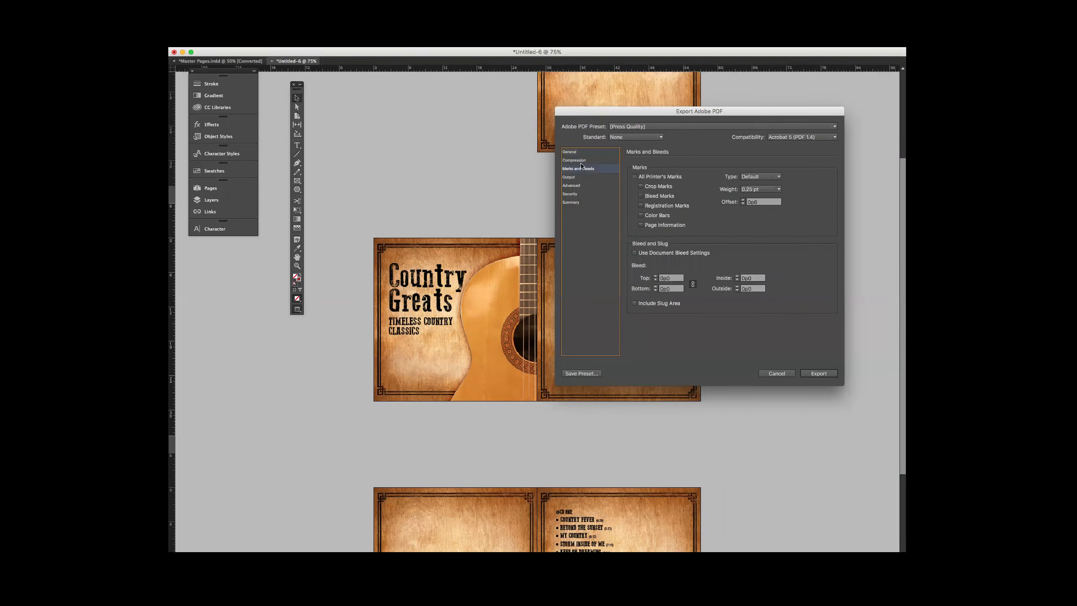
left_click(634, 177)
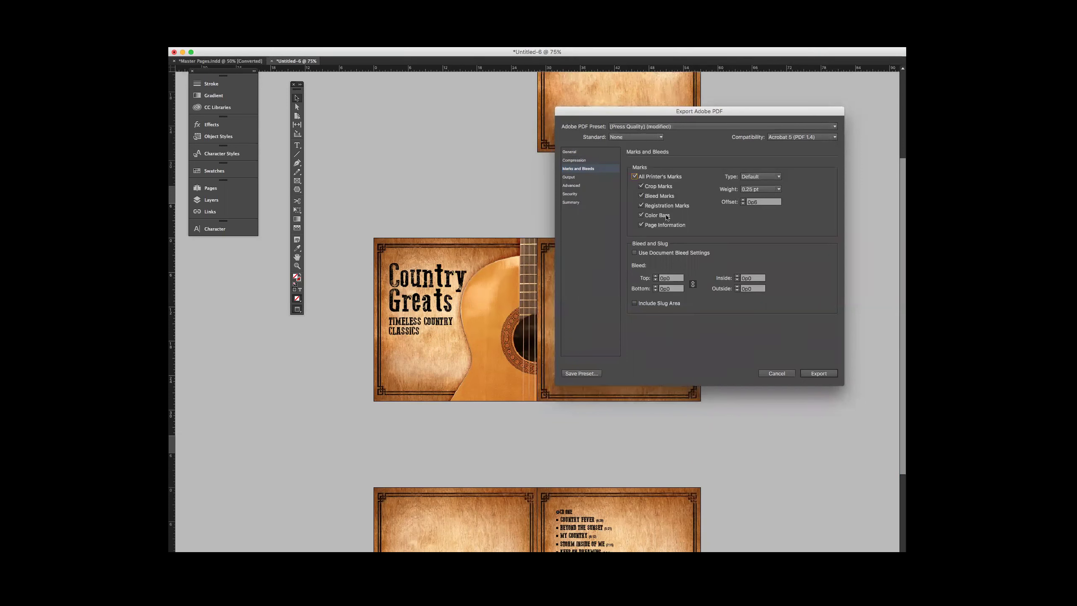
left_click(578, 161)
left_click(579, 169)
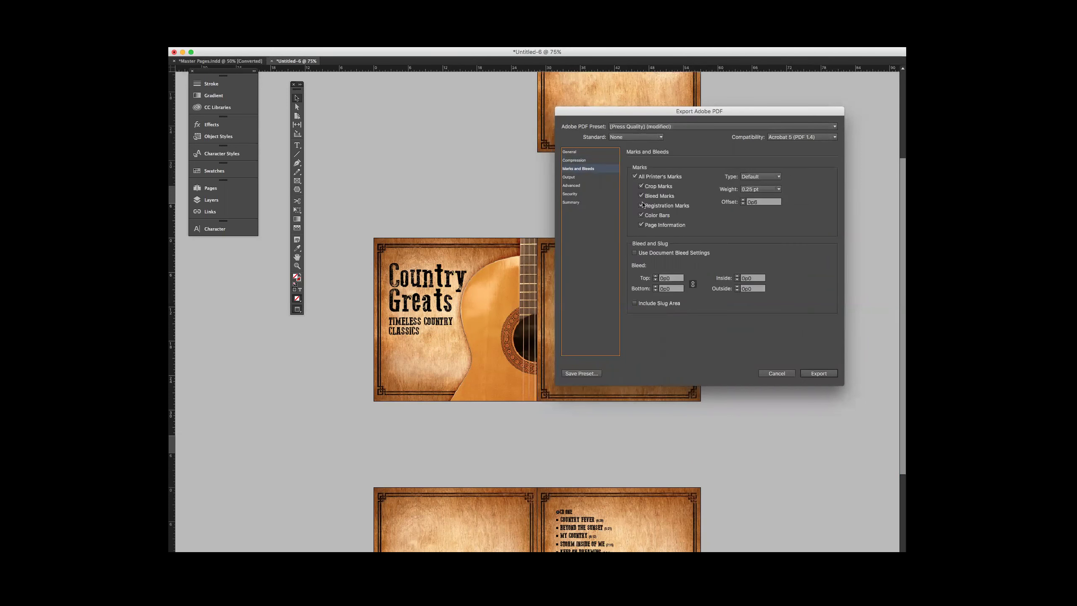
left_click(569, 151)
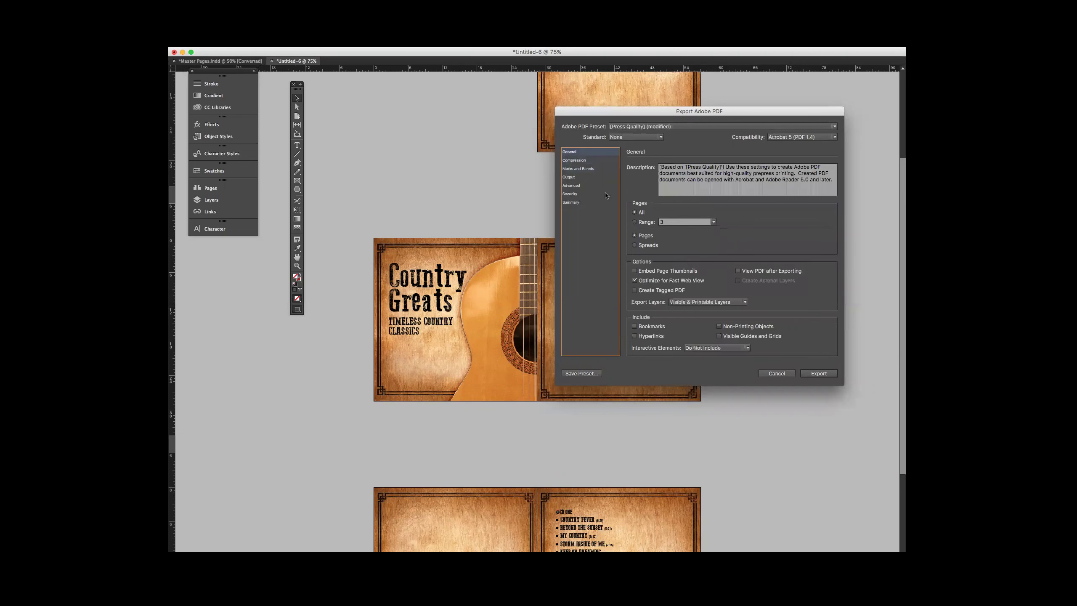
left_click(635, 212)
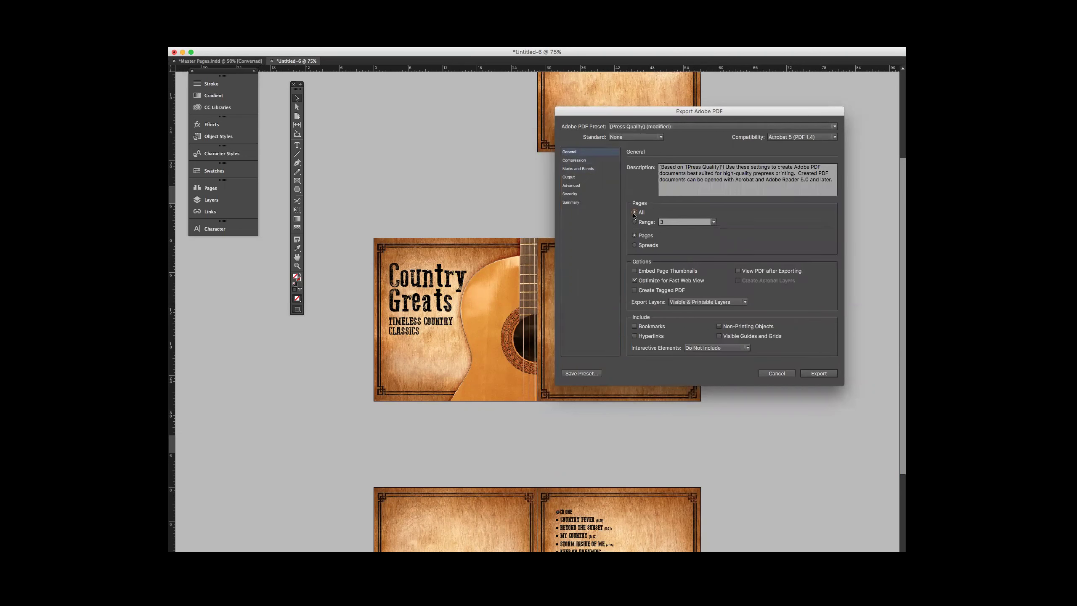
left_click(823, 377)
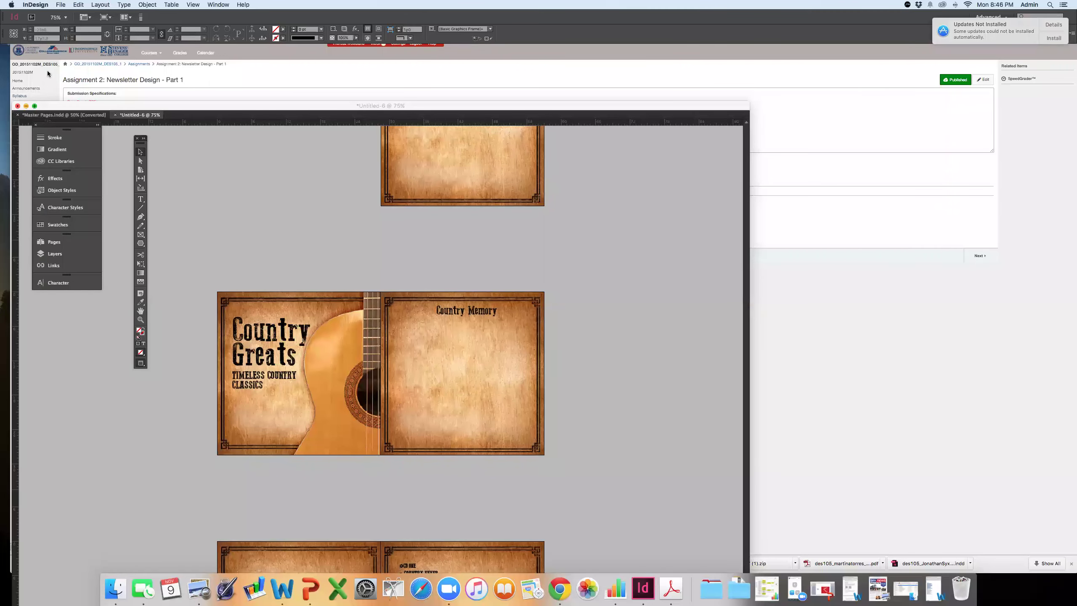
- Minimize the InDesign document, Chrome, Finder and reference PDF windows to clear the desktop
key("super+m")
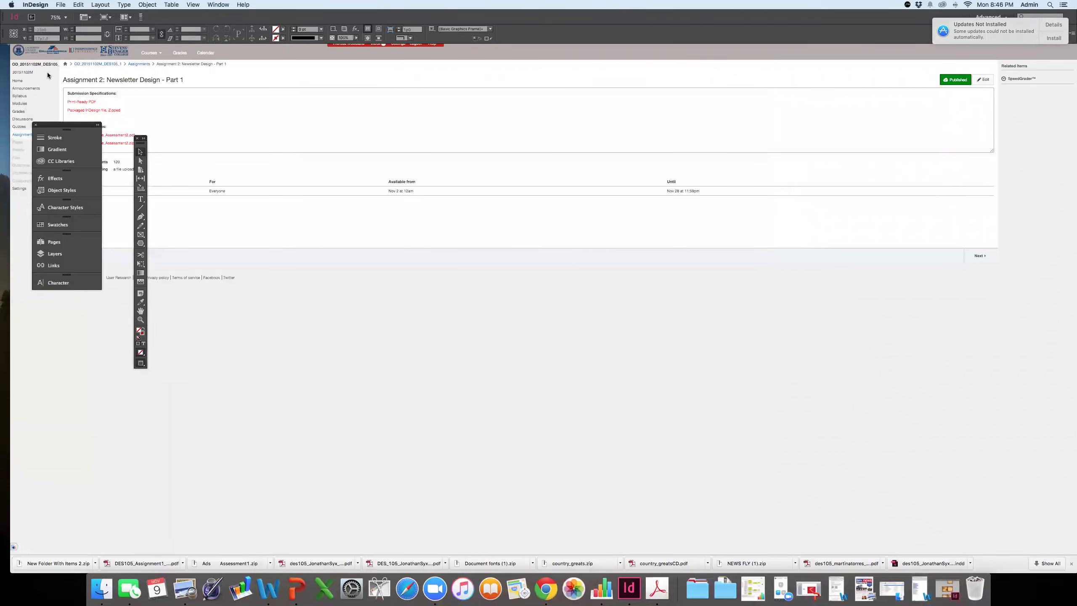
left_click(47, 71)
left_click(26, 17)
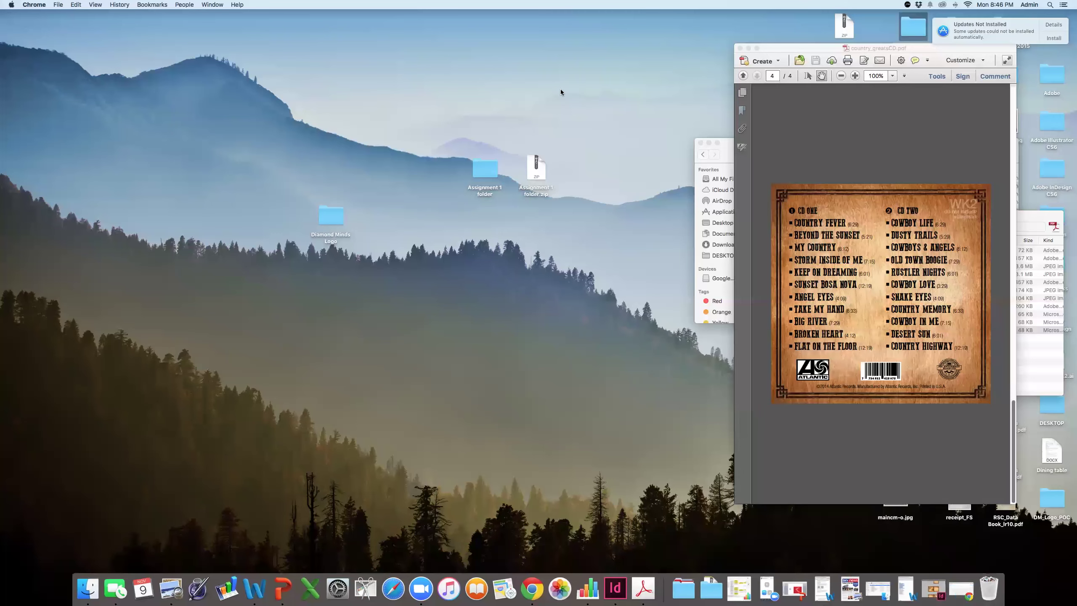
left_click(708, 142)
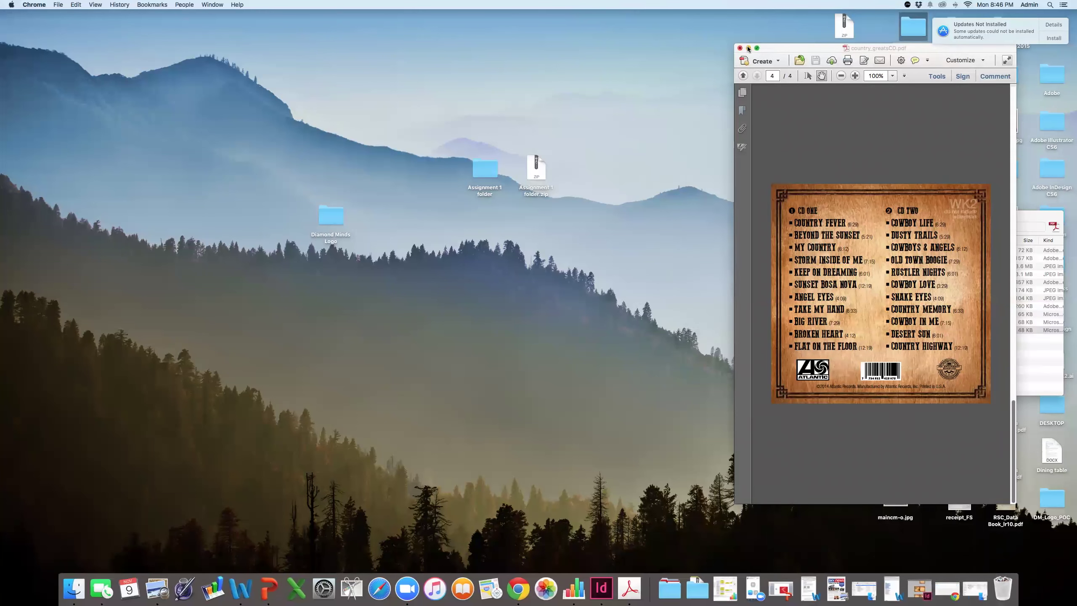
key("super+m")
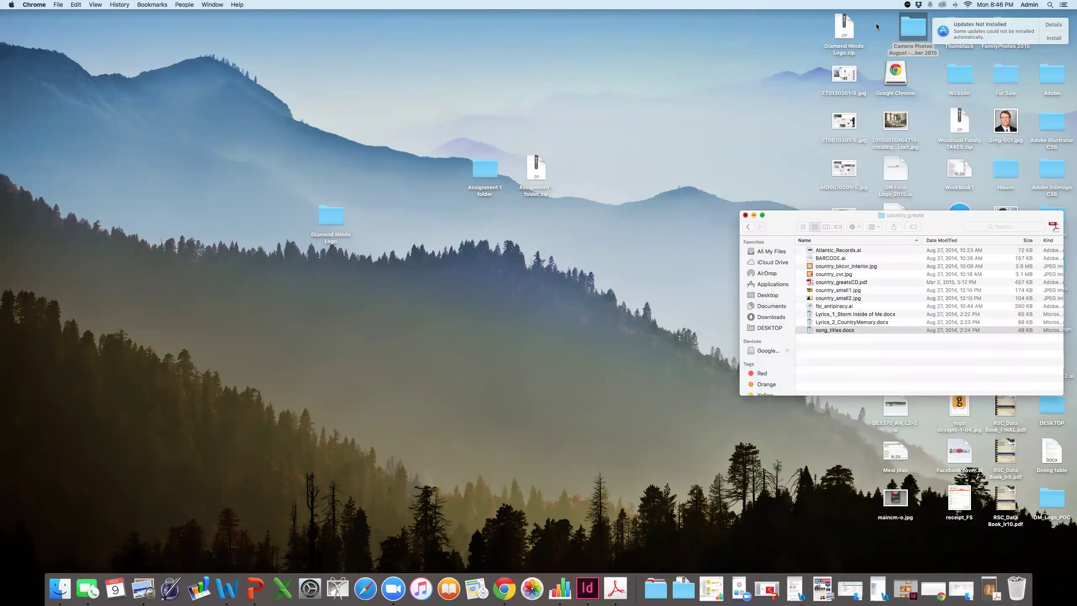
key("super+m")
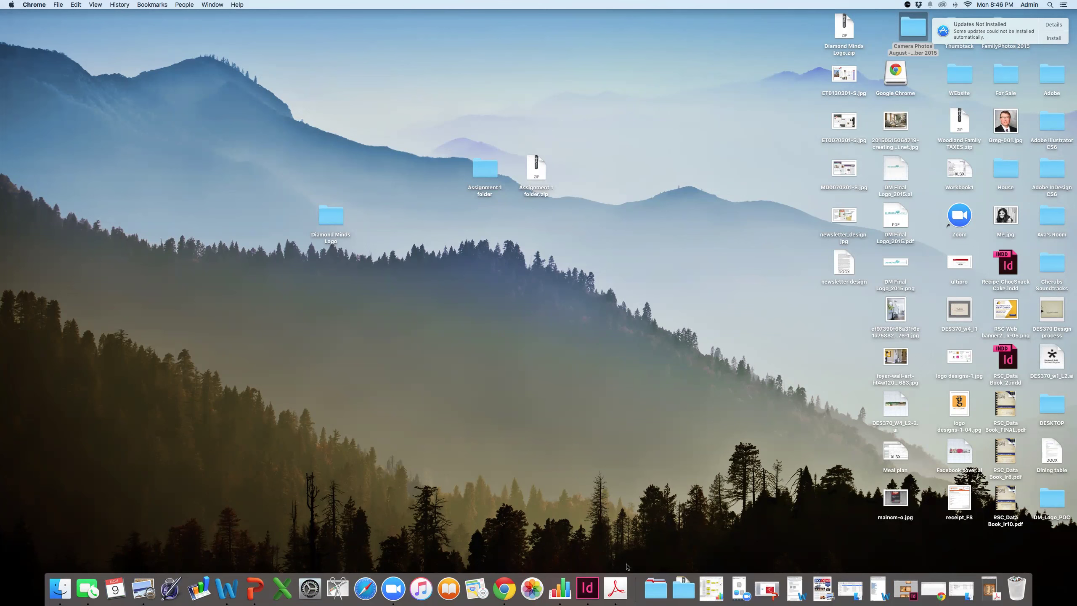
- Switch to InDesign and export the document again as CD cover to the Desktop with the modified Press Quality settings
left_click(587, 588)
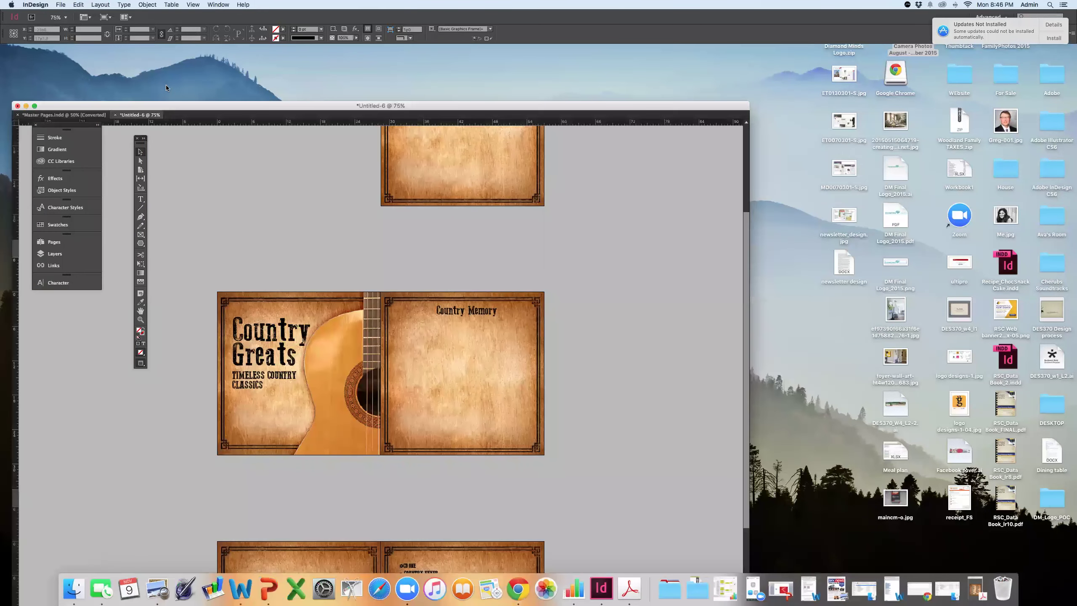
left_click_drag(170, 102, 476, 44)
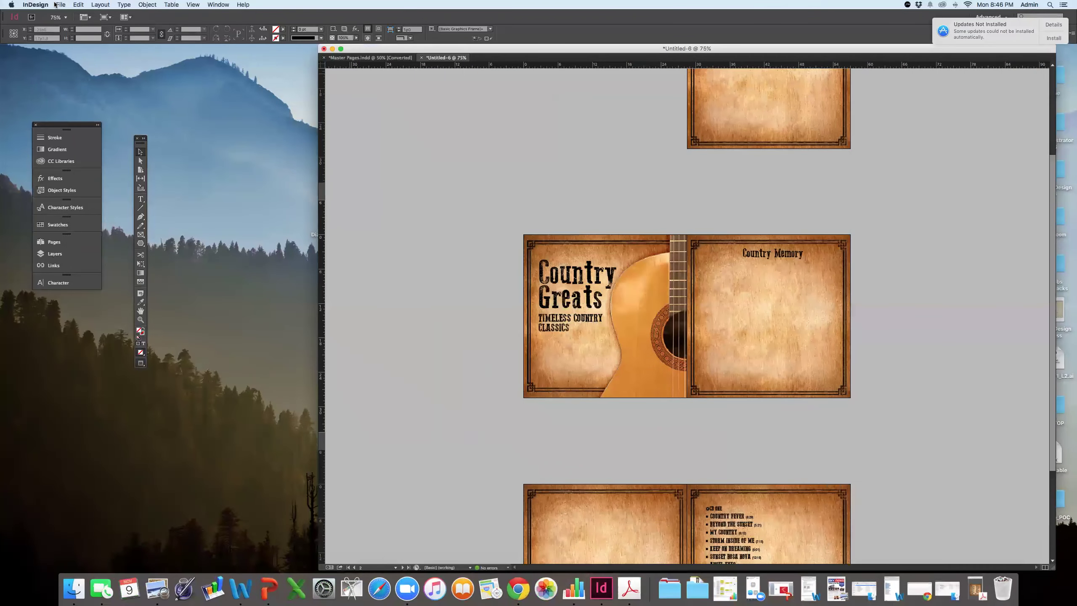
left_click(60, 4)
left_click(518, 317)
key("super+e")
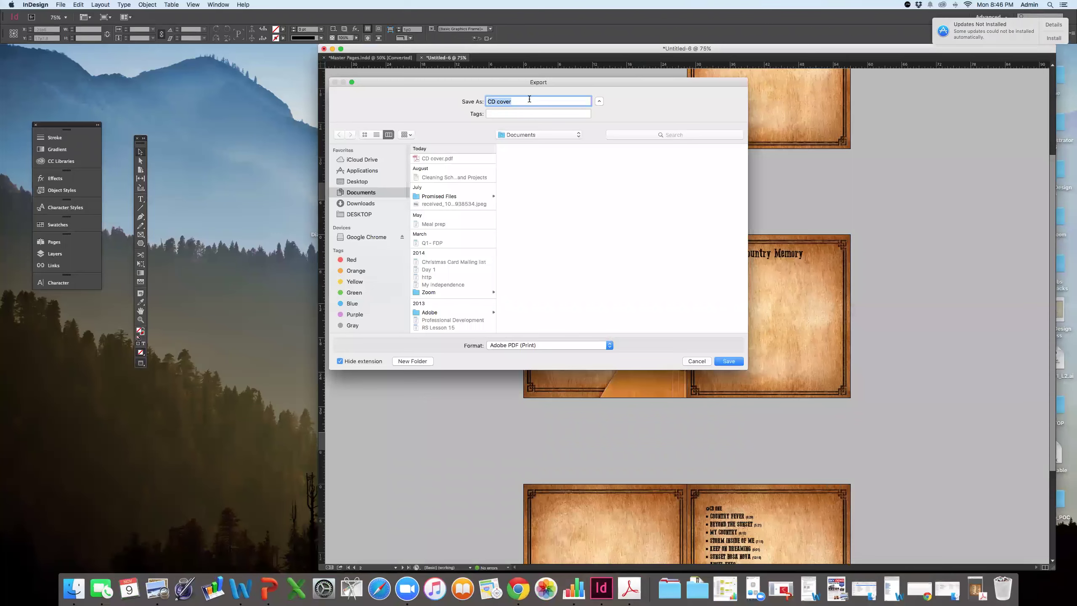
left_click_drag(612, 104, 795, 139)
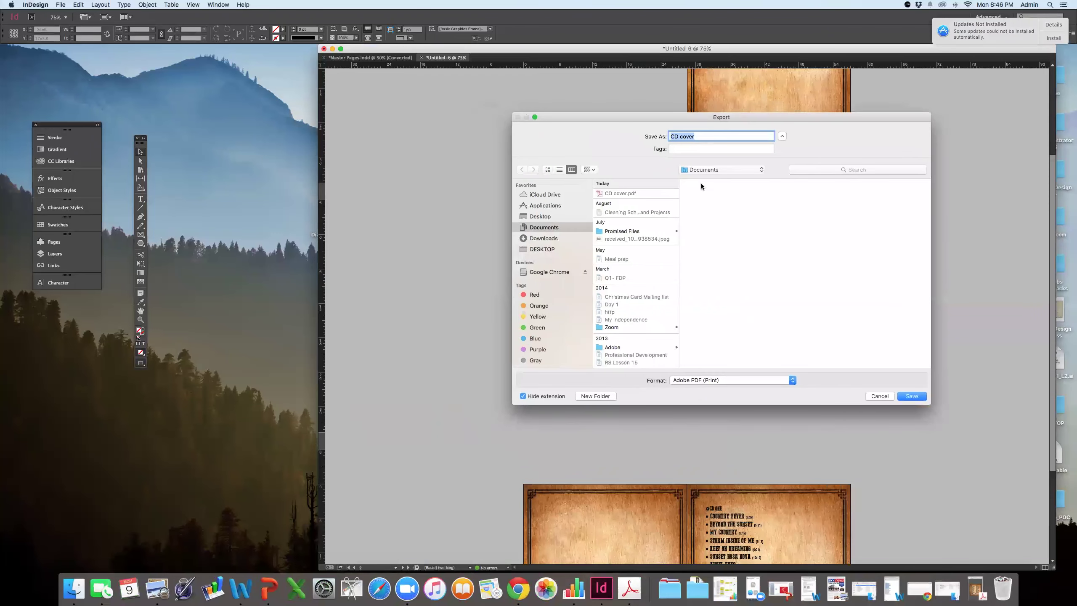
left_click(543, 249)
left_click(541, 217)
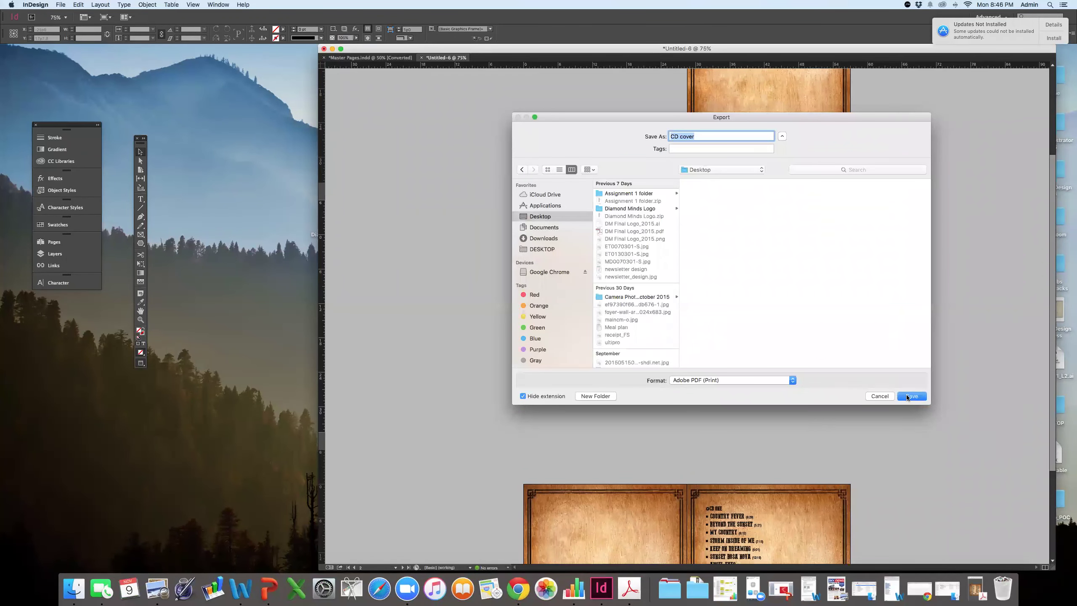
left_click(911, 396)
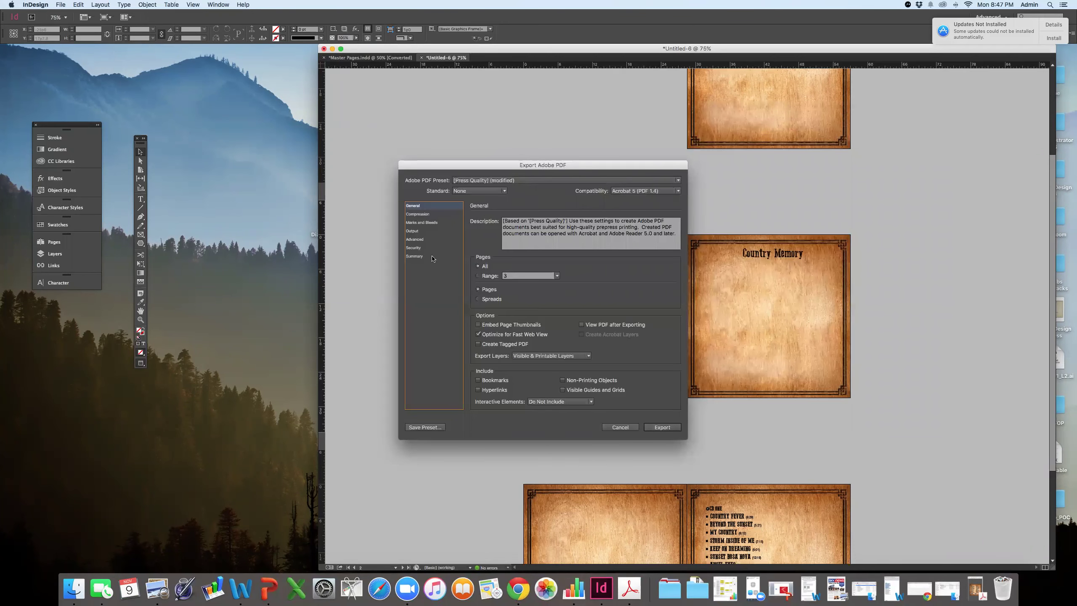
left_click(662, 427)
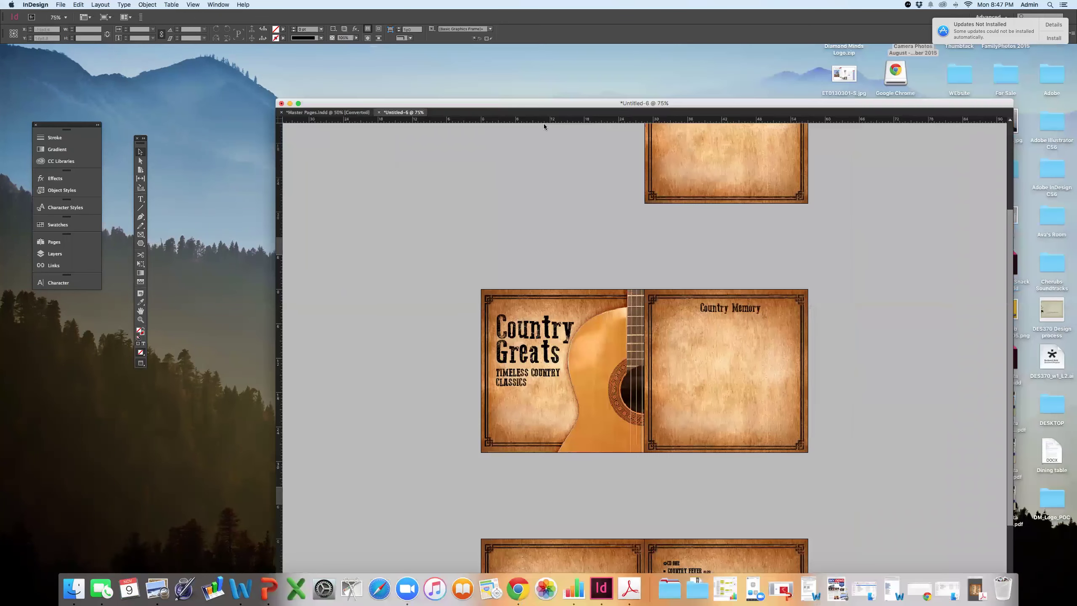
- Minimize the InDesign document and open CD cover.pdf from the Desktop in Acrobat
left_click_drag(544, 103, 506, 208)
key("super+m")
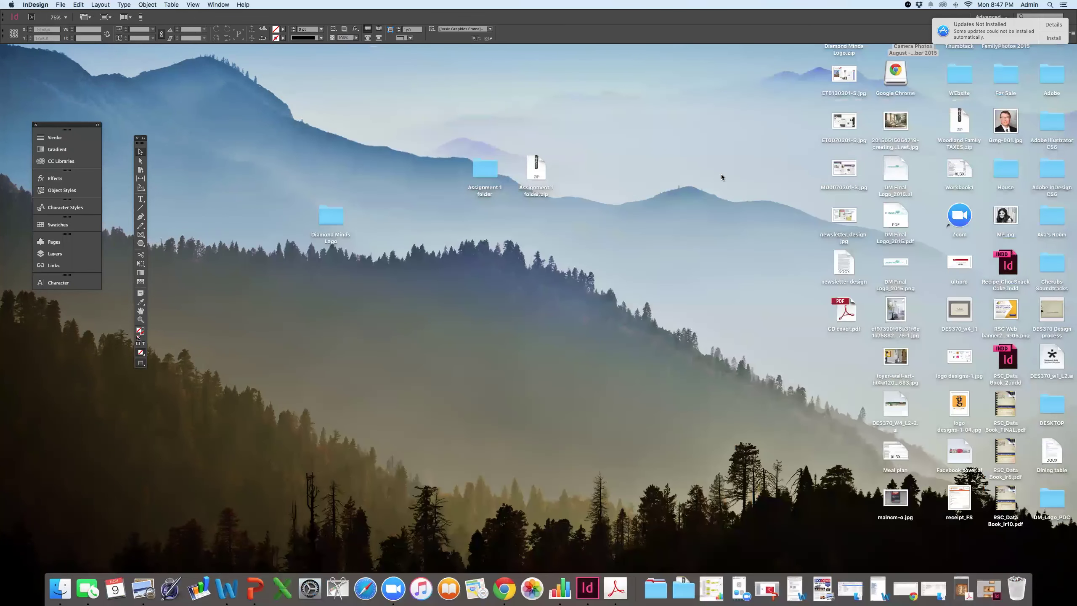
left_click(849, 313)
double_click(850, 312)
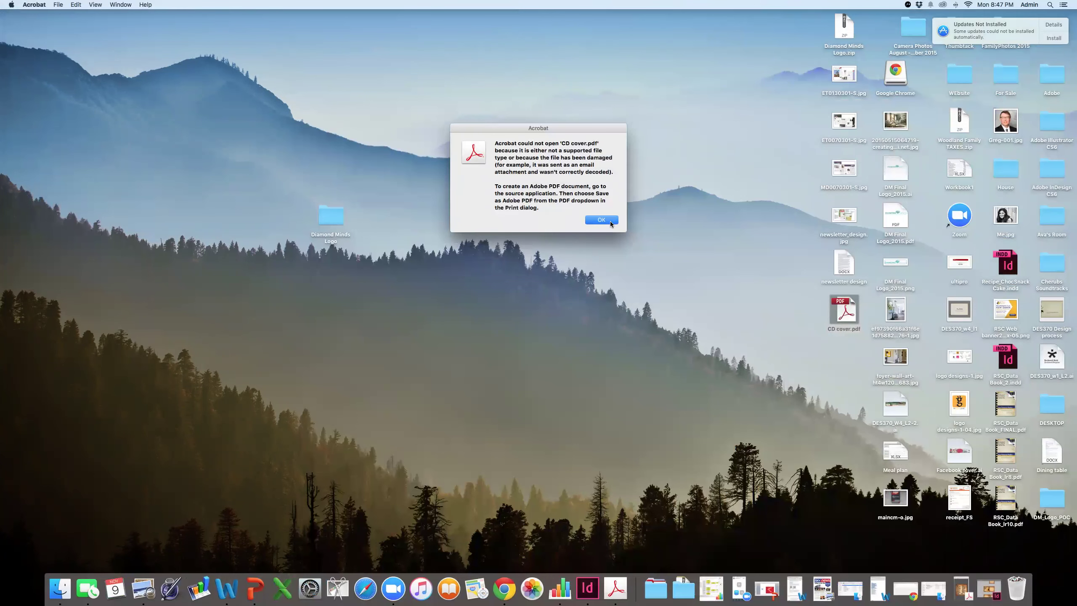
left_click(601, 220)
double_click(843, 306)
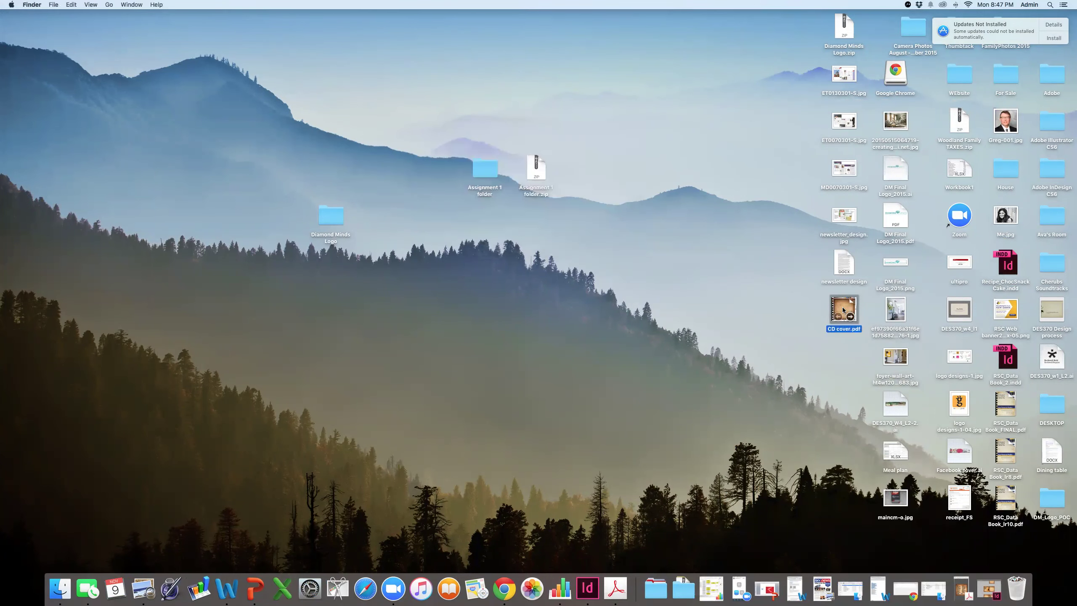
- Examine the pages and printer's marks of CD cover.pdf in an enlarged window, and close the PDF
left_click_drag(221, 64, 656, 67)
scroll(723, 310, "down", 5)
scroll(723, 310, "up", 5)
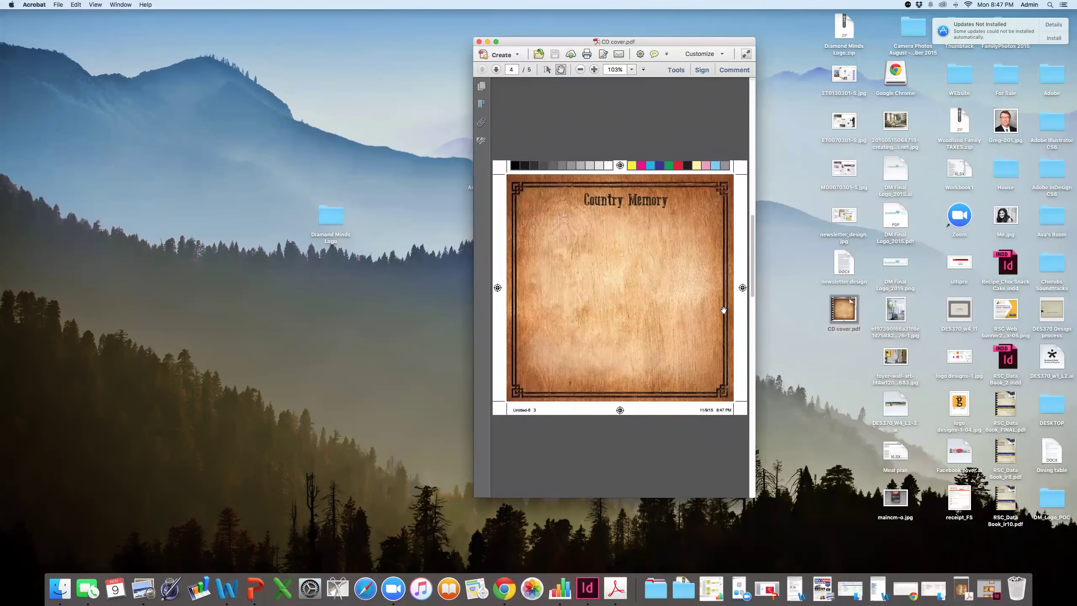
scroll(723, 310, "down", 4)
left_click_drag(761, 501, 1012, 555)
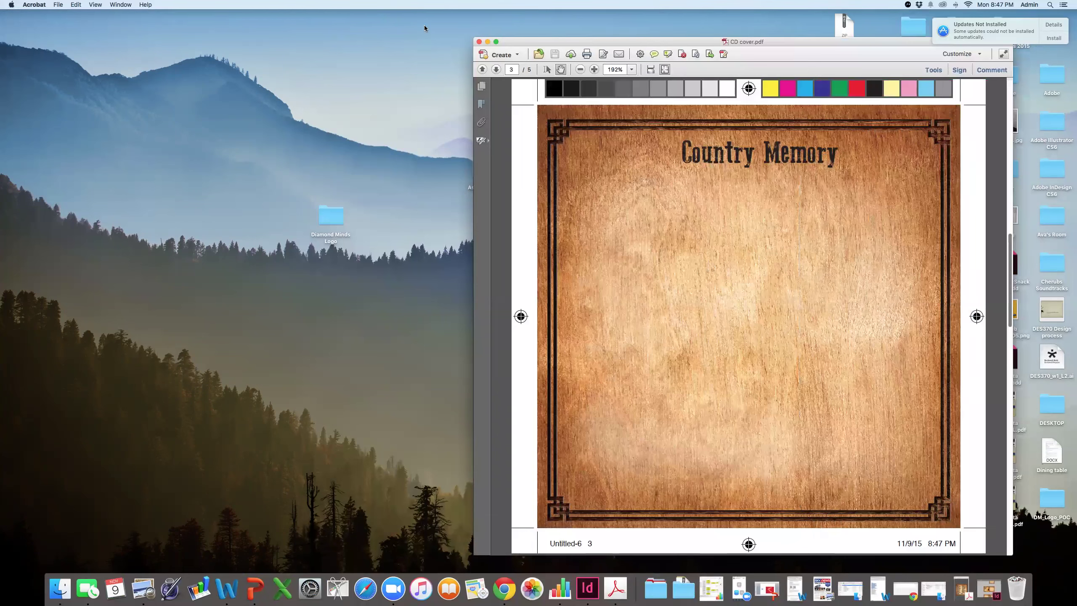
left_click(479, 42)
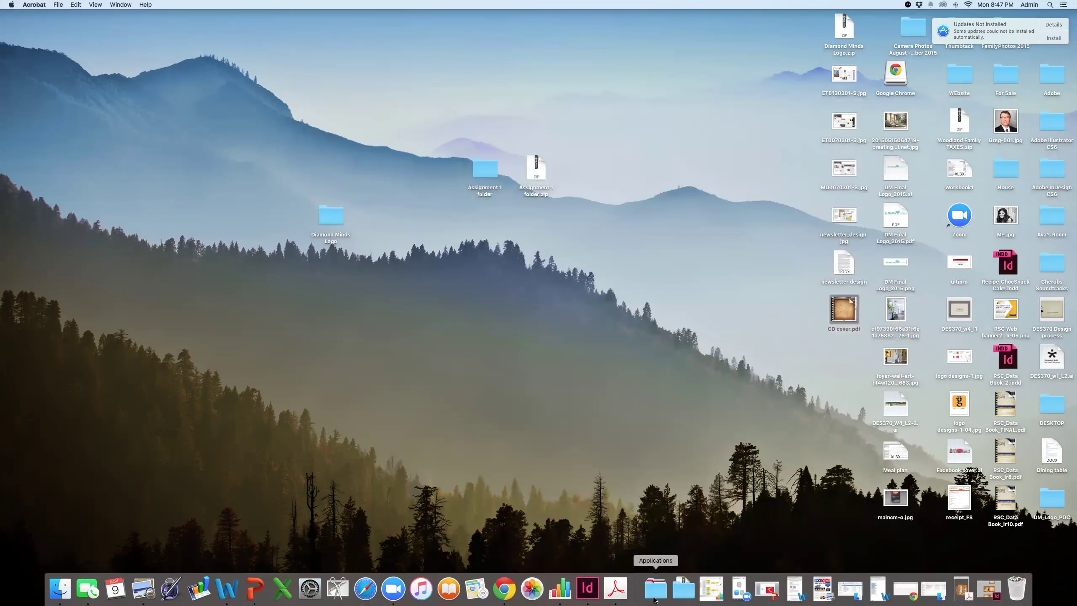
- Switch to InDesign and start packaging the CD cover document from its package summary
left_click(587, 587)
double_click(547, 211)
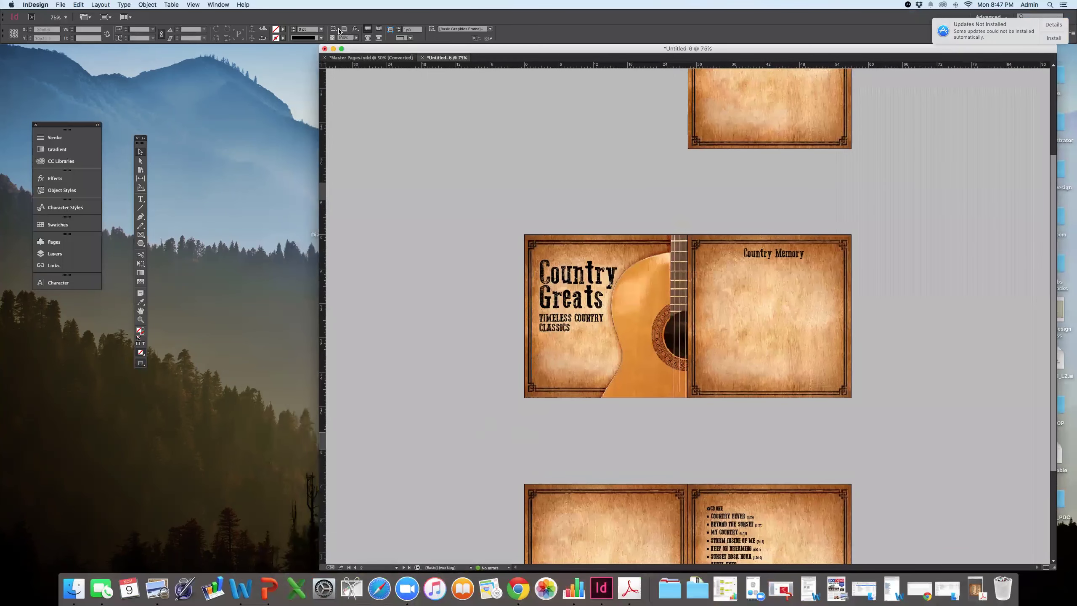
left_click(58, 4)
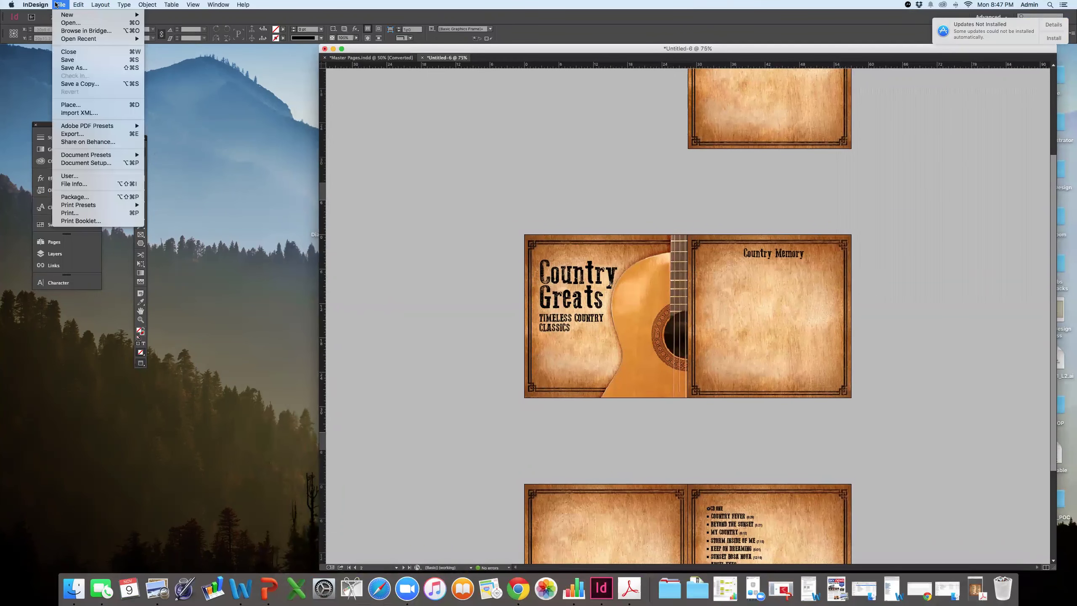
mouse_move(110, 126)
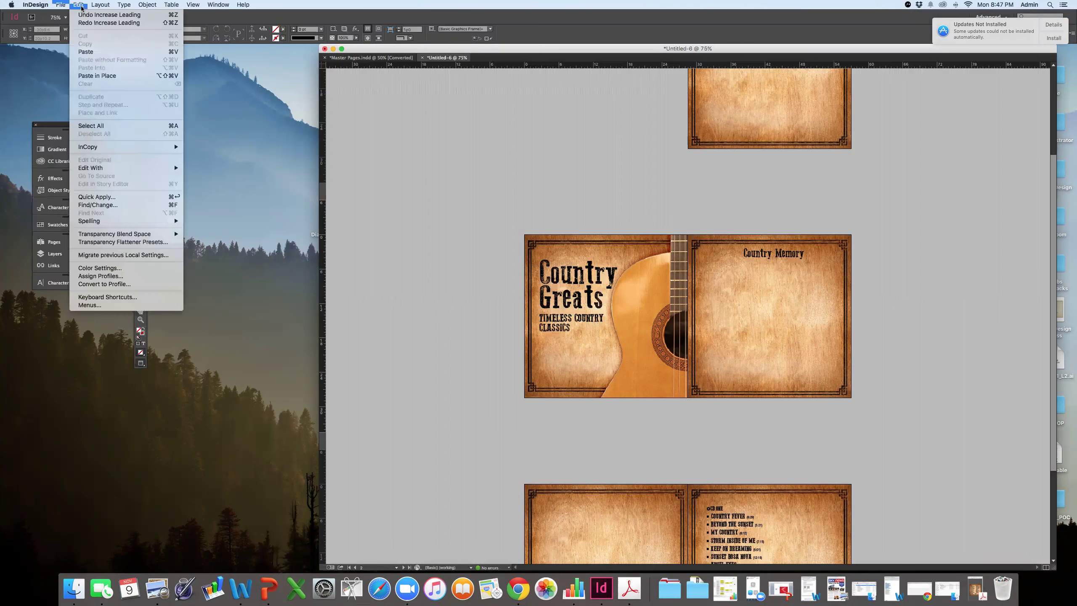
left_click(76, 197)
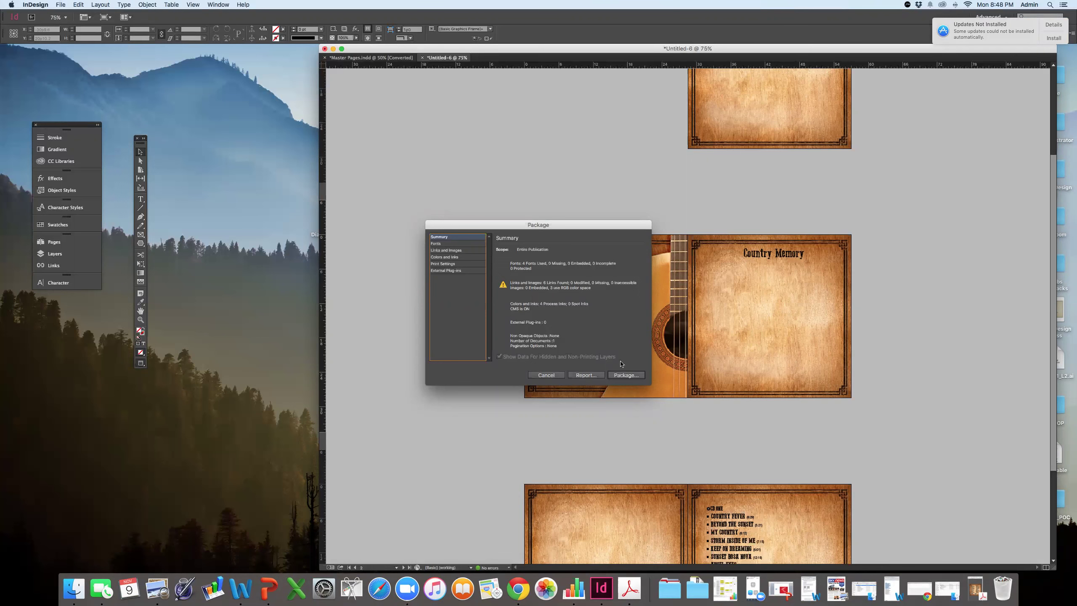
left_click(623, 376)
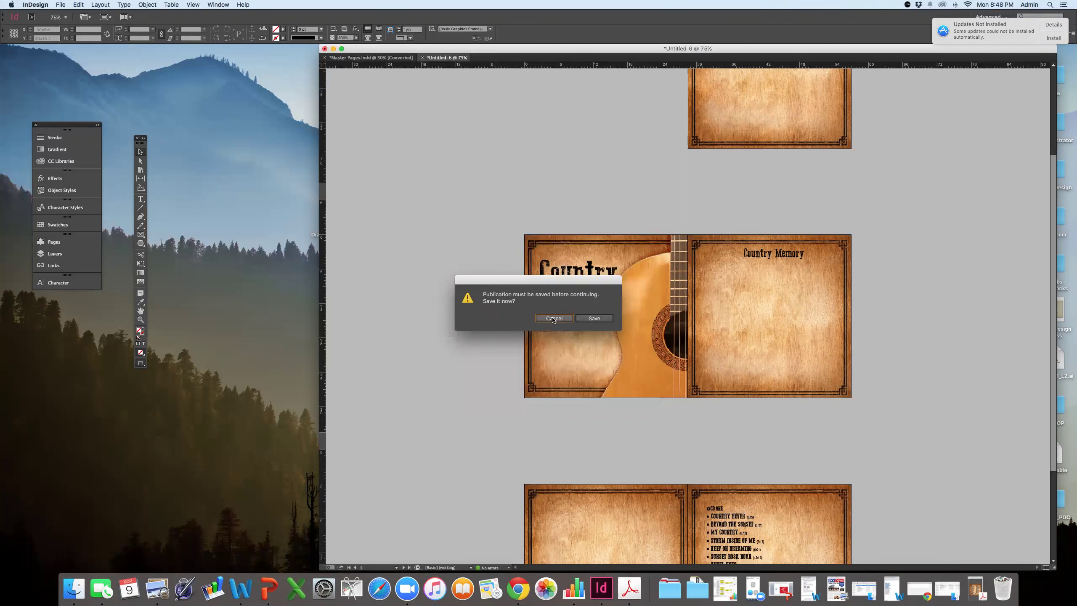
- Save the publication to the Desktop as CD Cover in InDesign CC 2014 document format
left_click(594, 318)
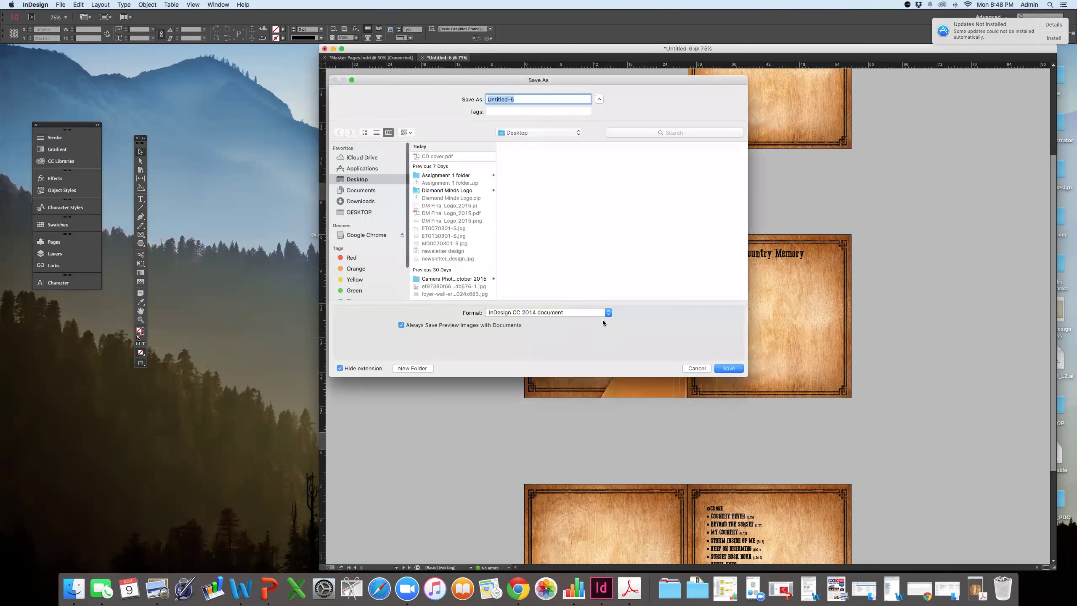
type("CD Cover")
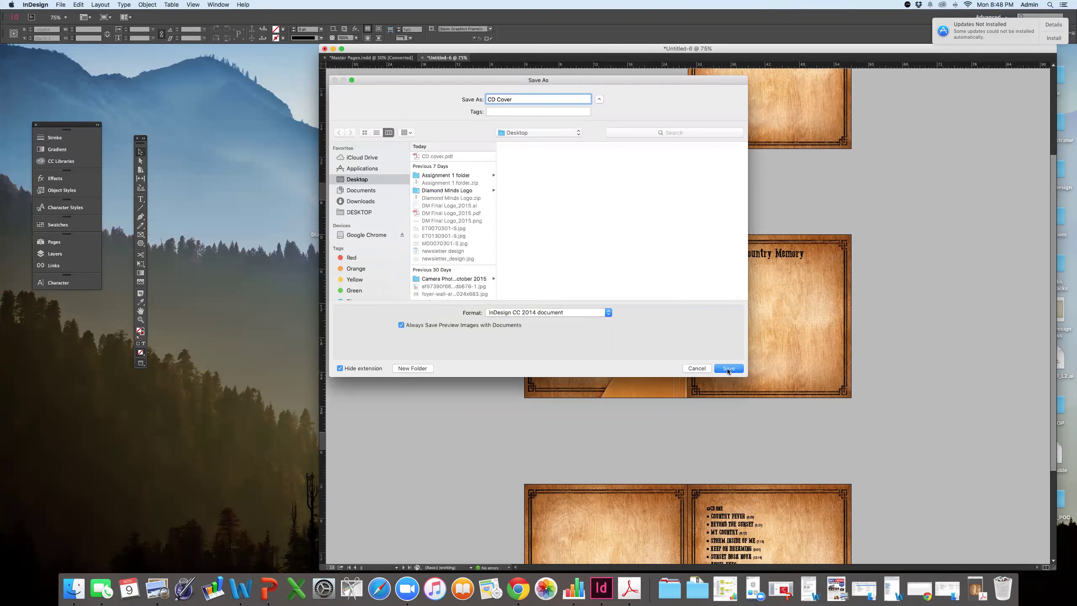
left_click(609, 312)
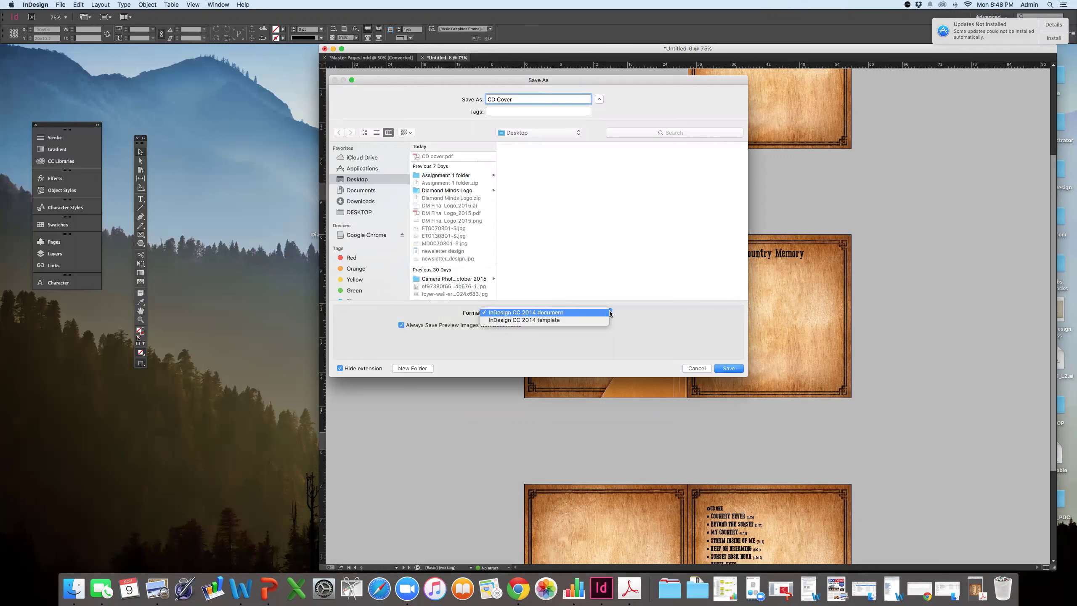
left_click(606, 310)
left_click(734, 369)
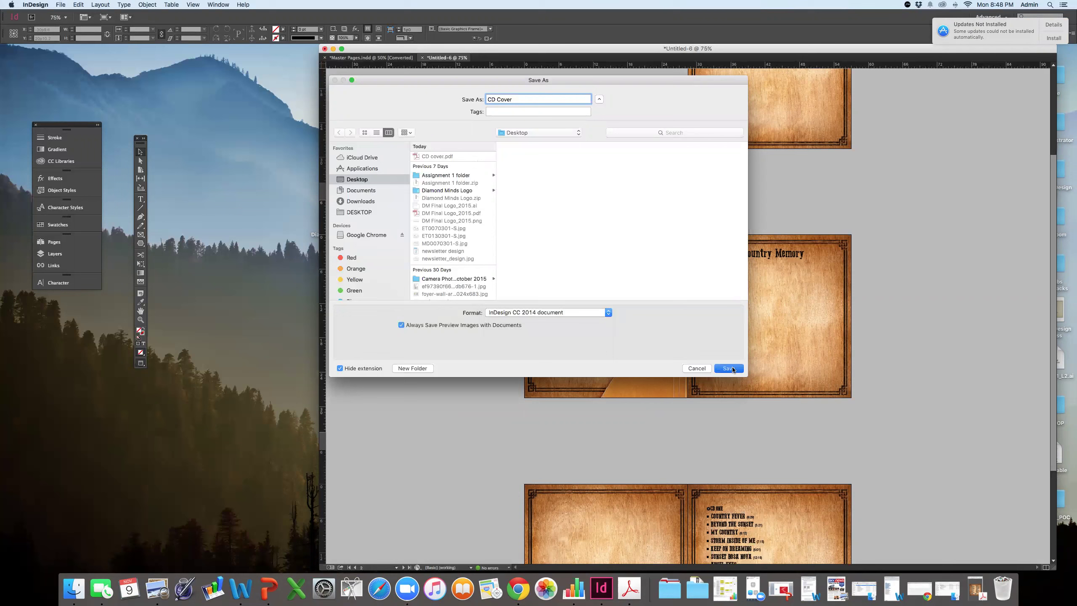
left_click(721, 371)
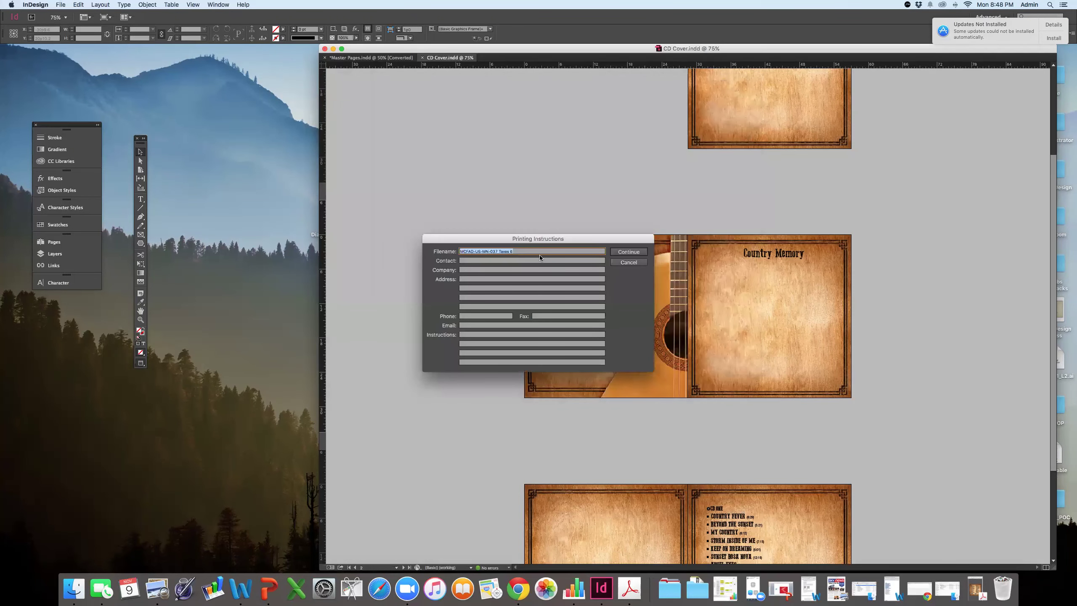
- Set the printing instructions' filename to CD Cover and create the package on the Desktop as CD Cover Folder, accepting the font restrictions
left_click_drag(508, 234, 440, 186)
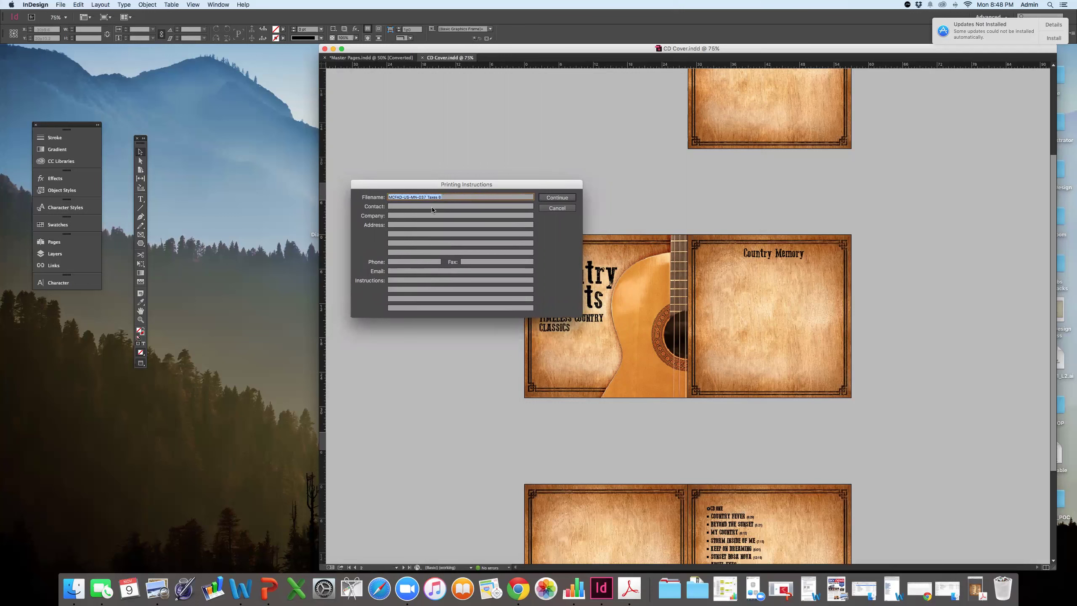
left_click(442, 197)
left_click_drag(442, 197, 372, 197)
type("cD Cover")
left_click(547, 198)
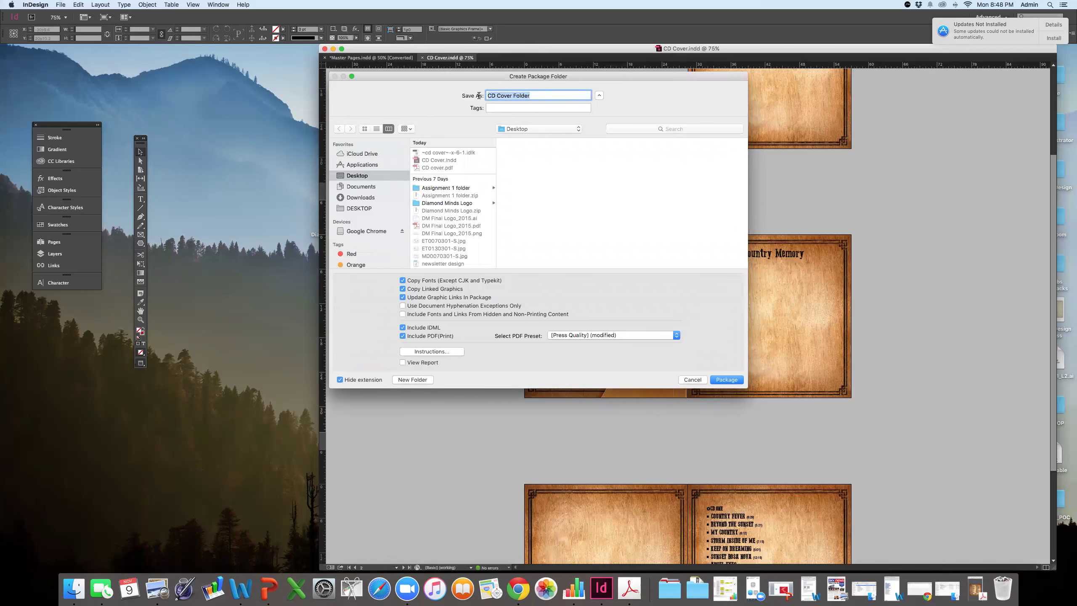
left_click(727, 380)
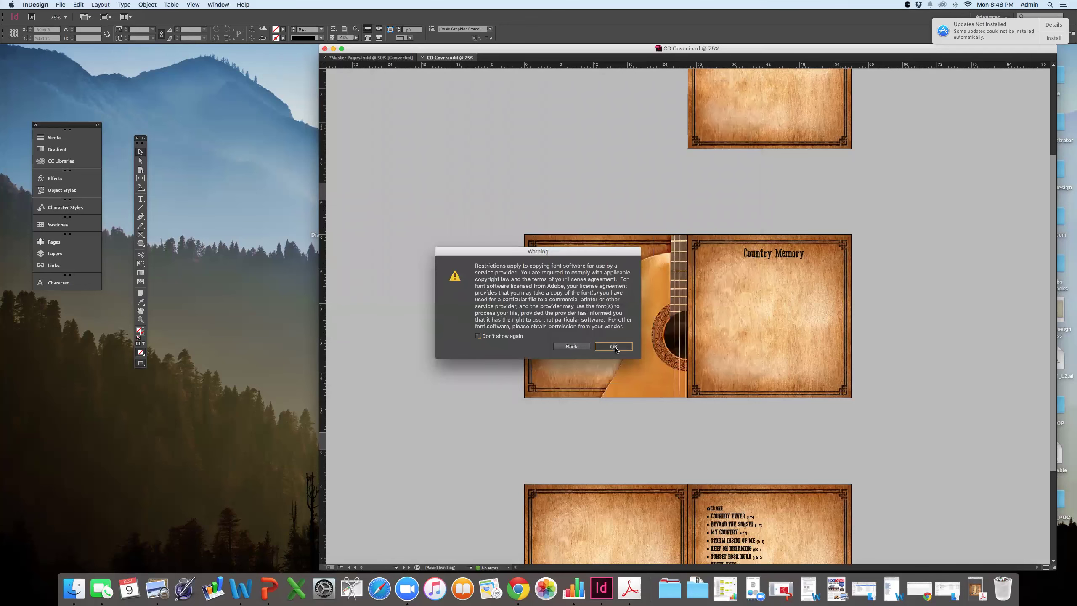
left_click(614, 347)
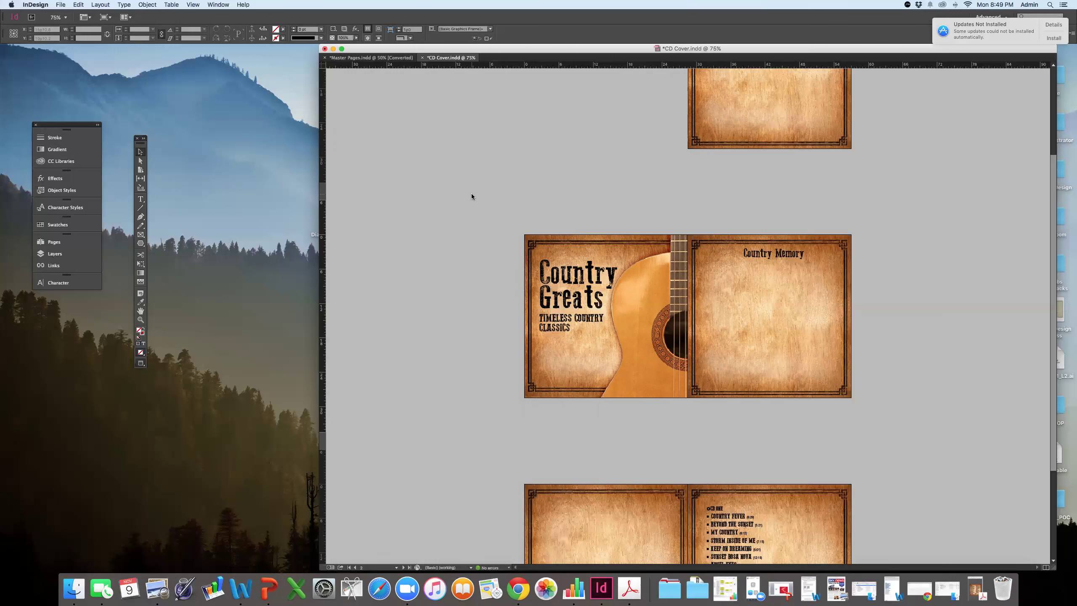
- Minimize the InDesign document, move CD Cover Folder to an empty area of the desktop, and open it
left_click(333, 49)
left_click_drag(844, 452, 589, 108)
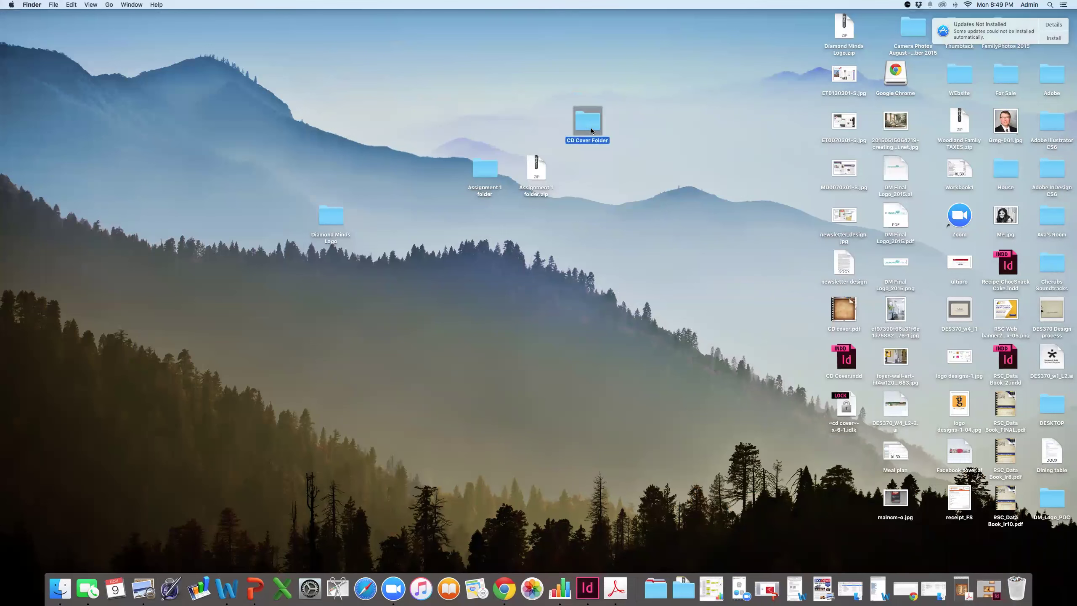
double_click(590, 128)
left_click_drag(754, 151, 722, 122)
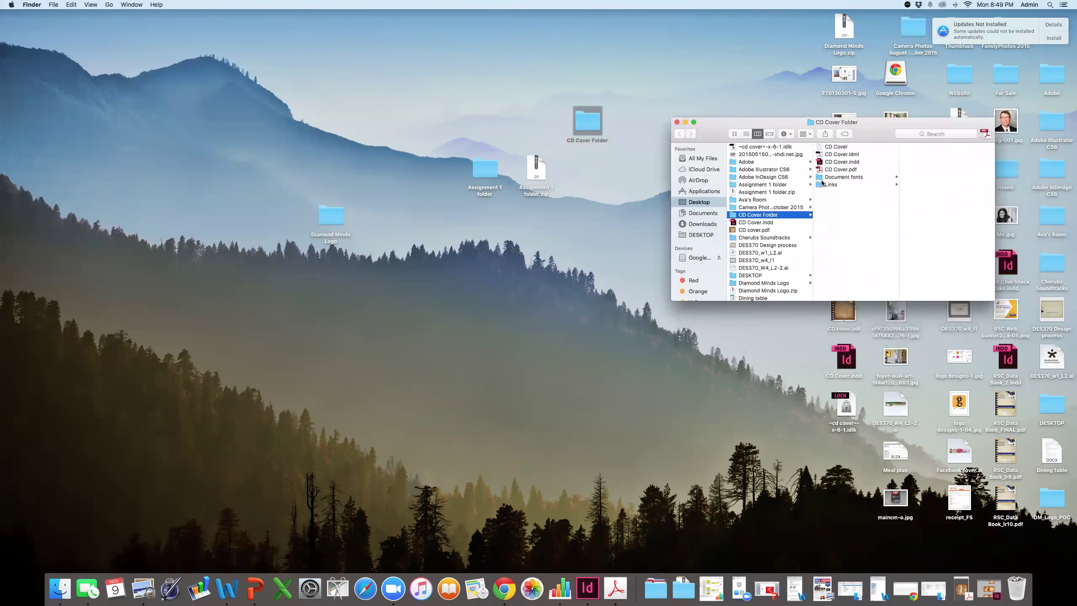
- Examine the packaged InDesign and PDF files, the Document fonts and Links folders, and the CD Cover instructions file
left_click(835, 163)
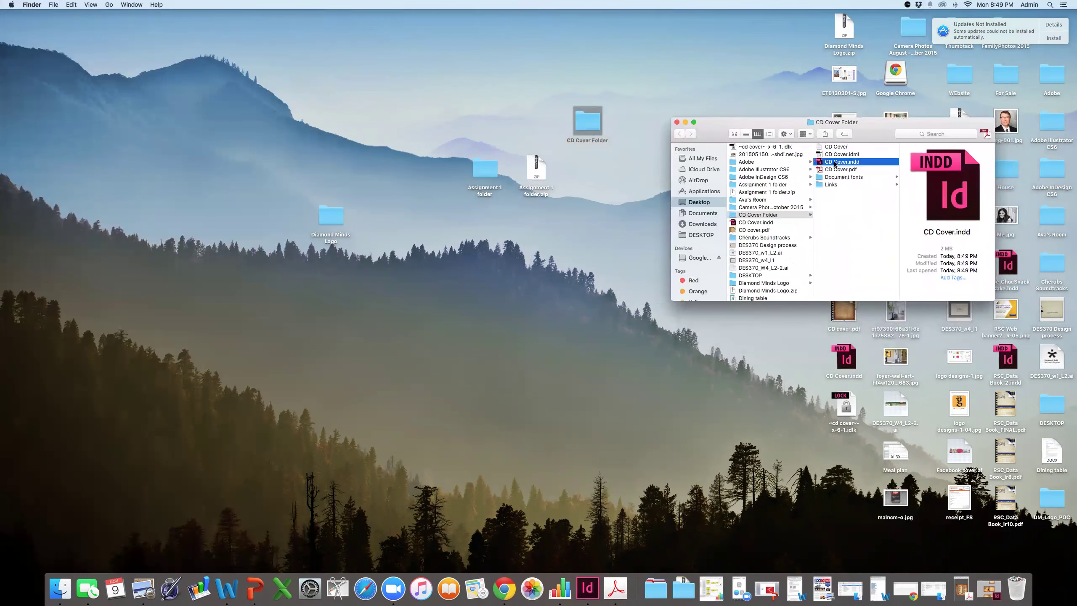
left_click(836, 169)
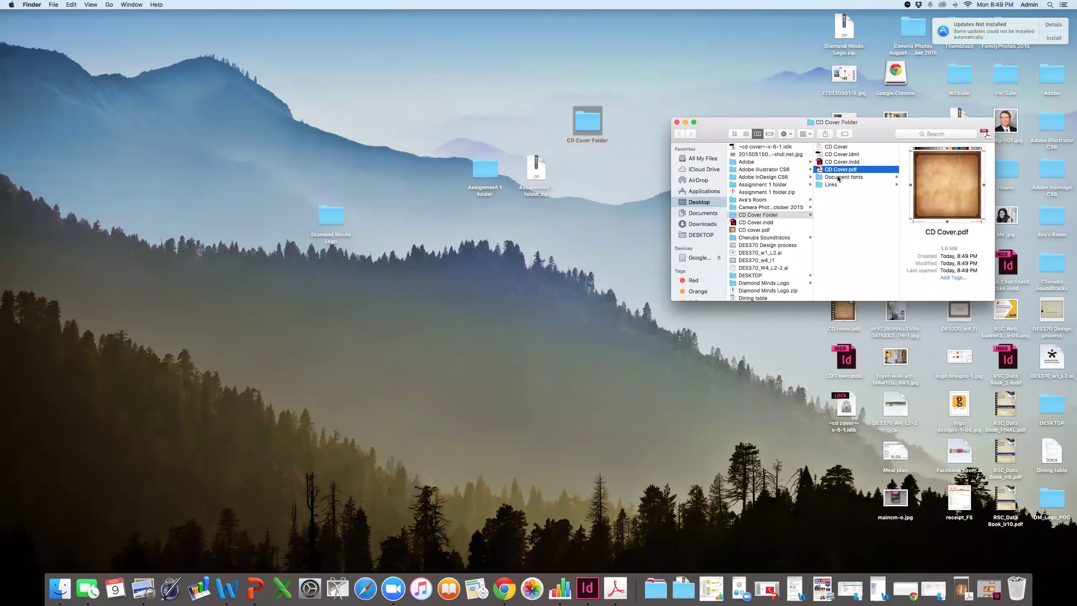
left_click(836, 181)
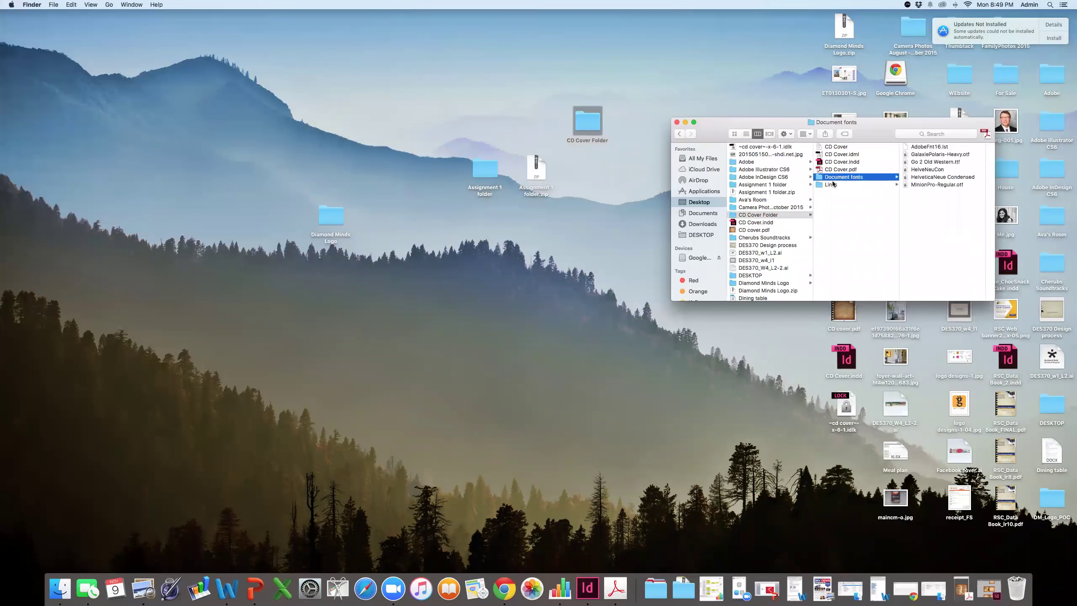
left_click(856, 185)
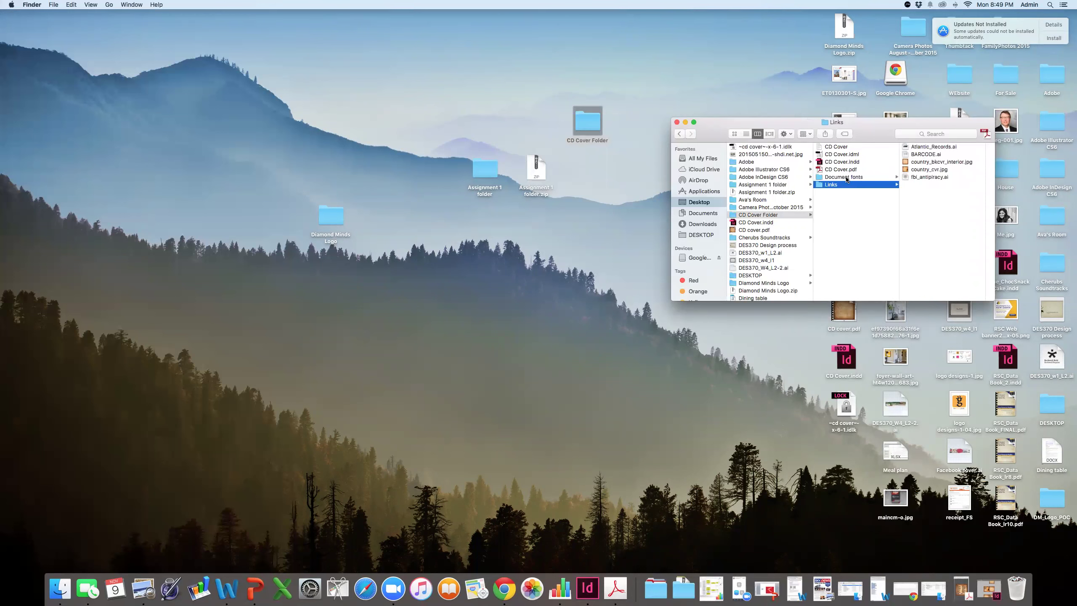
key("Up")
key("Up")
key("Up")
key("Up")
key("Up")
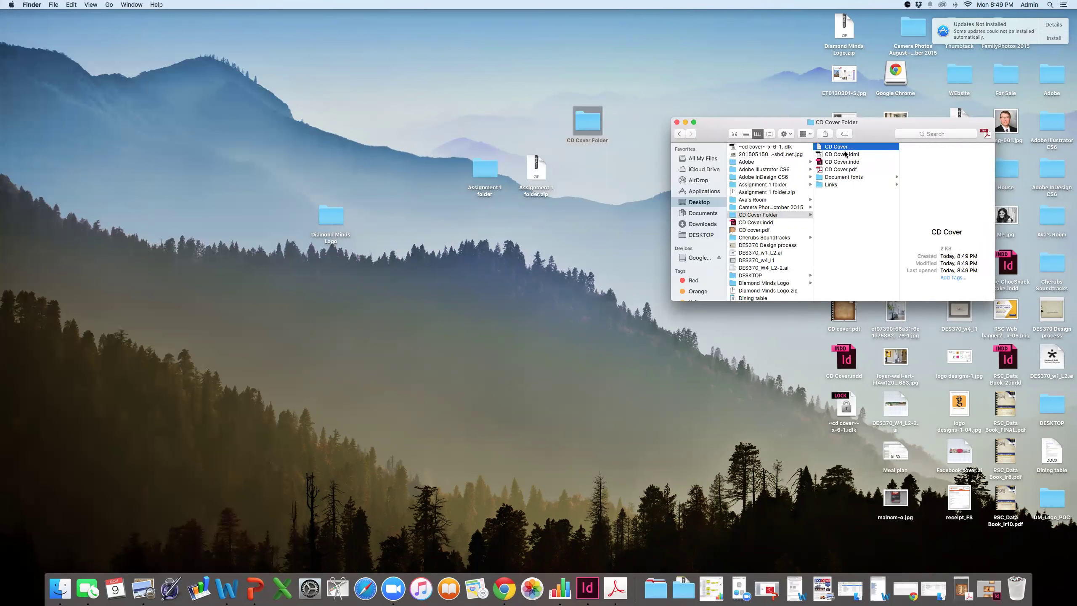